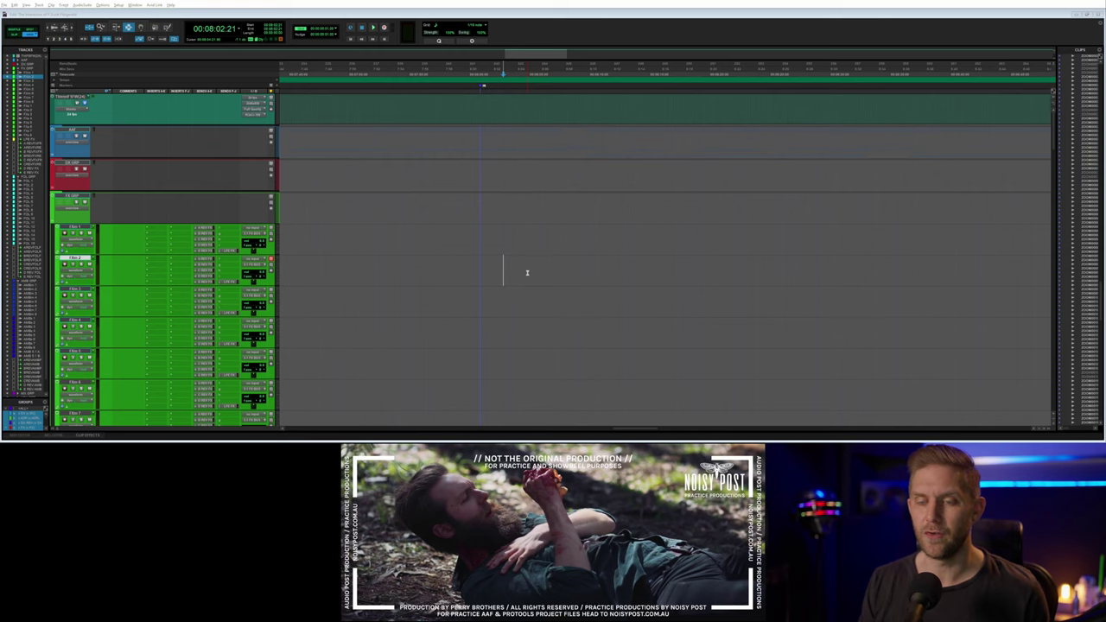
Bring the FOL foley tracks into view, switch to SoundQ and review its Pro Tools transfer options.
scroll(519, 250, "down", 3)
scroll(518, 239, "right", 2)
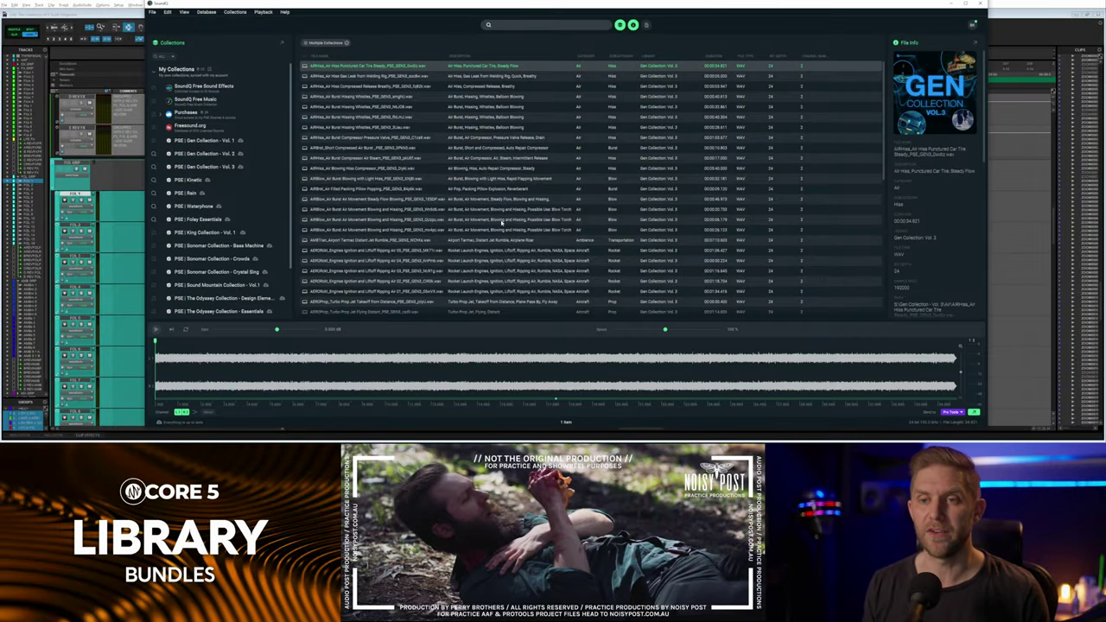
key("ctrl+f")
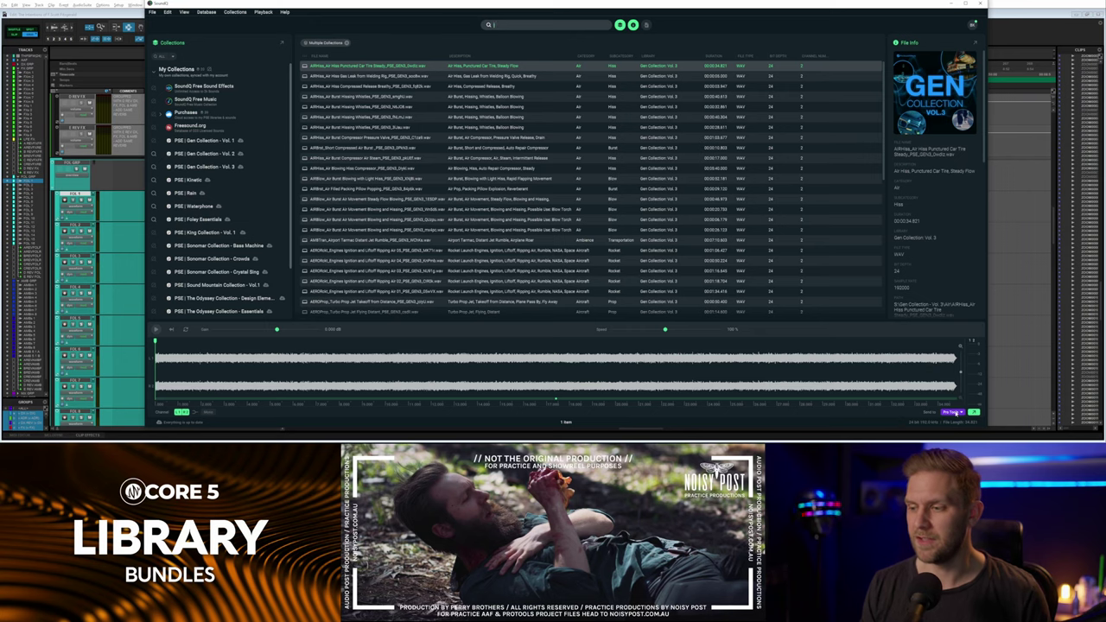
left_click(959, 412)
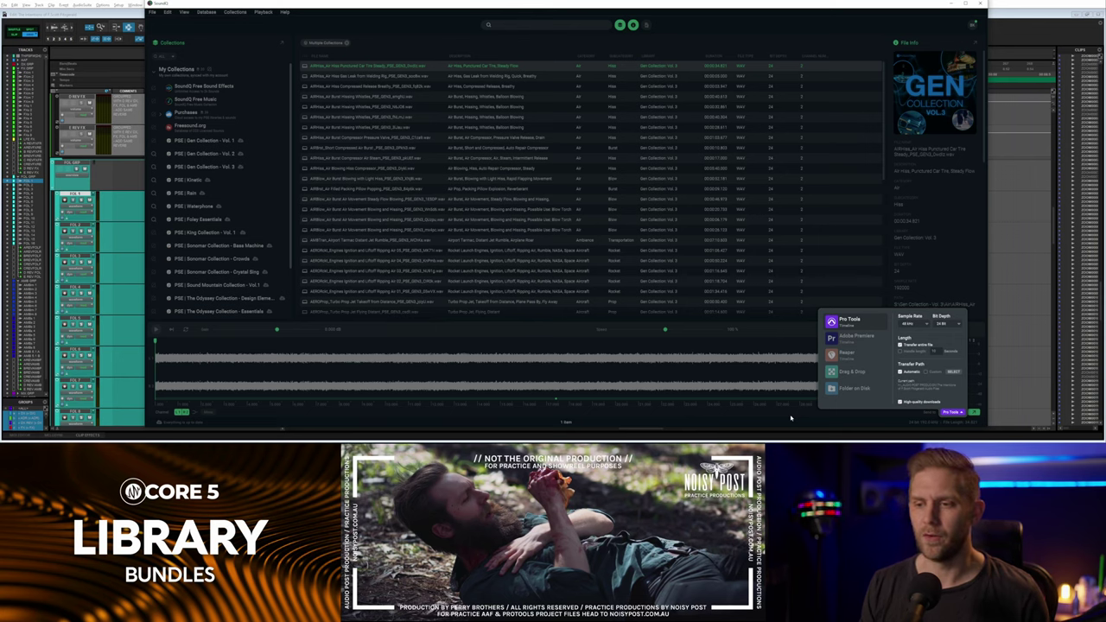
left_click(791, 418)
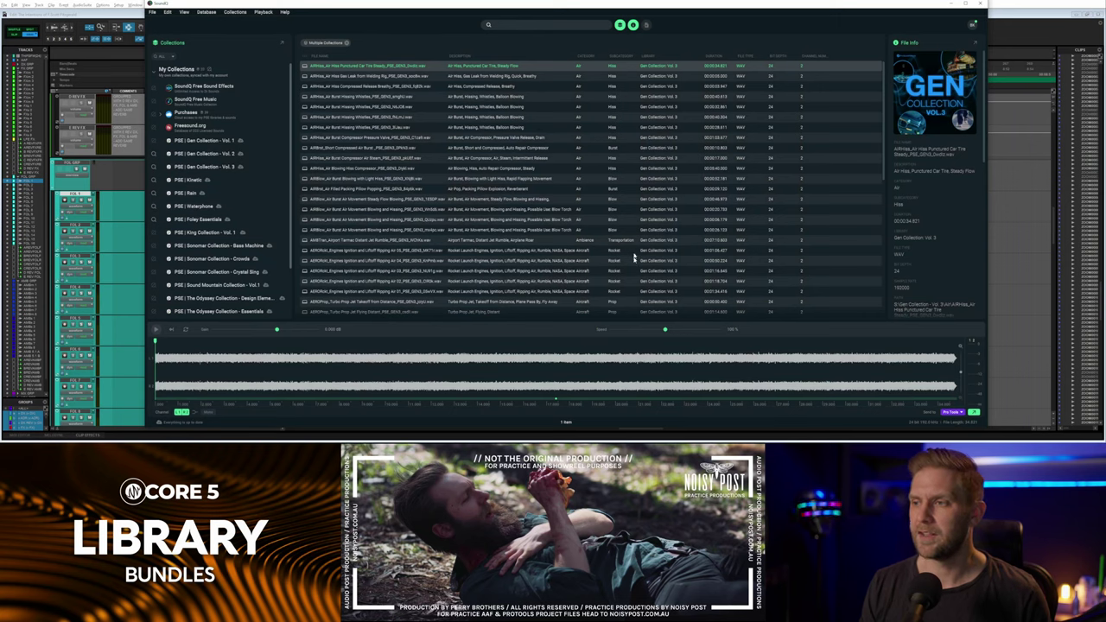
Search the SoundQ library for "grass" and open the dragged footsteps in long grass recording.
left_click(499, 24)
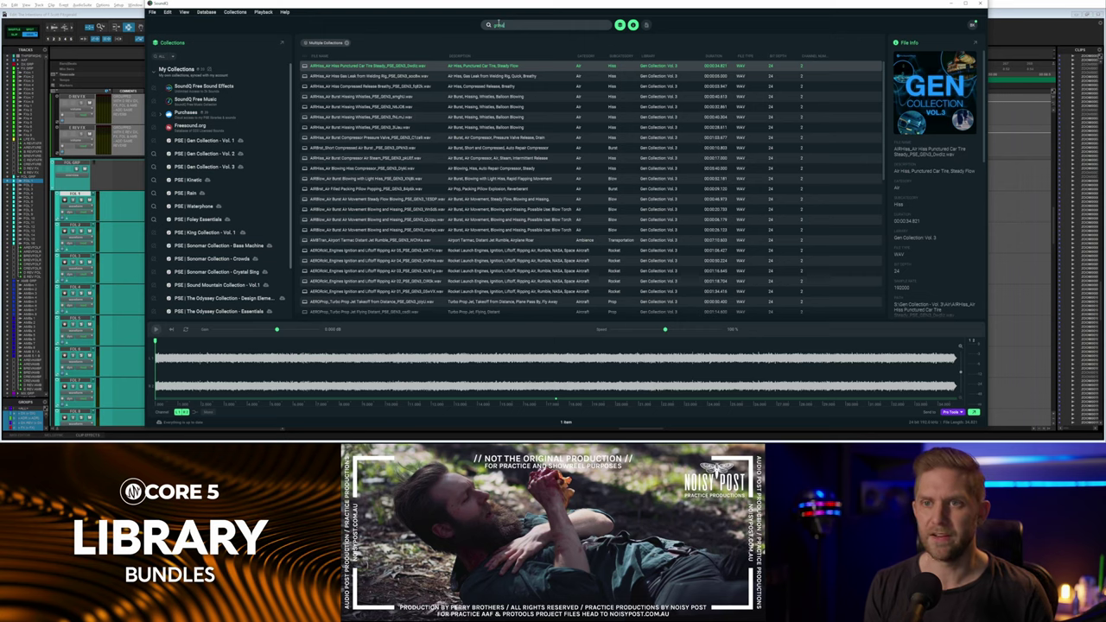
type("grass")
key("Return")
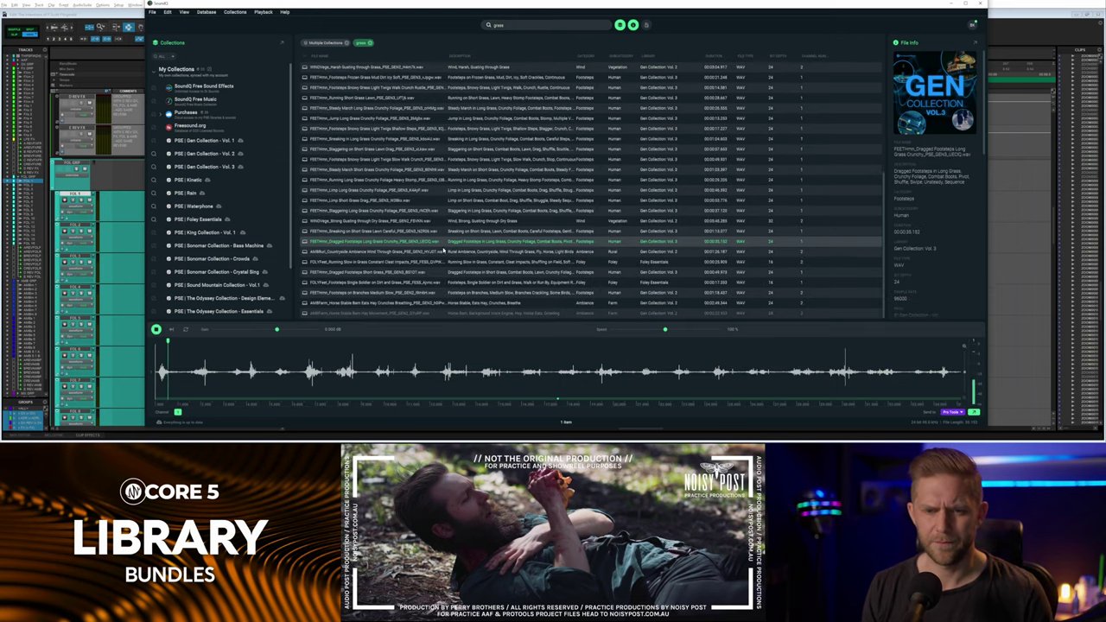
Audition the dragged long-grass footsteps and mark an about one-second section around a single movement near 5 seconds.
left_click(278, 373)
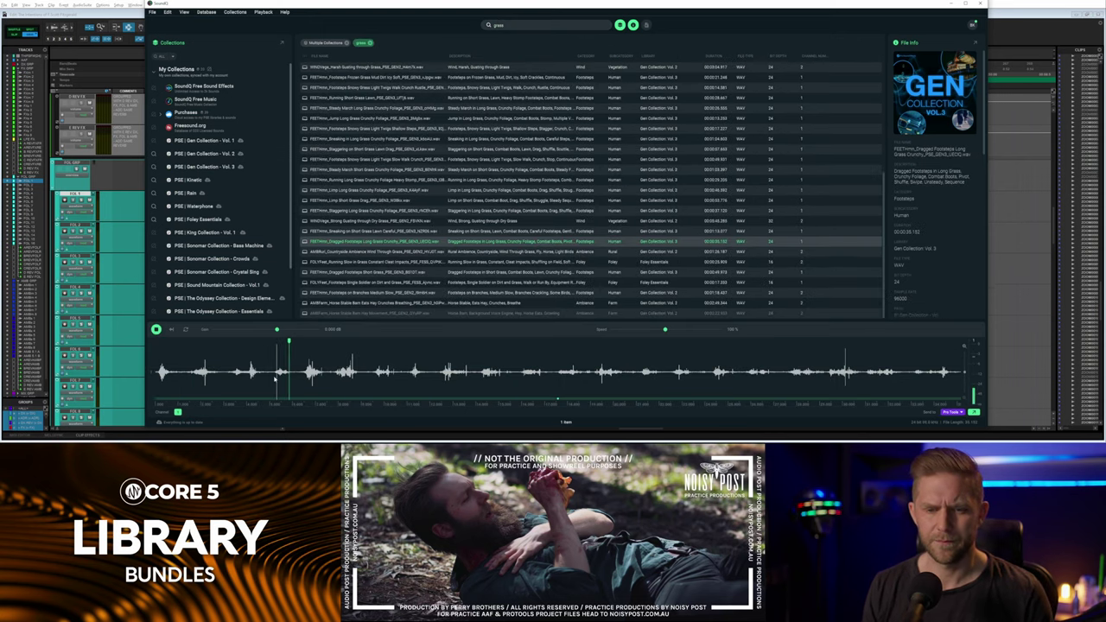
left_click(272, 377)
key("space")
left_click_drag(272, 376, 296, 376)
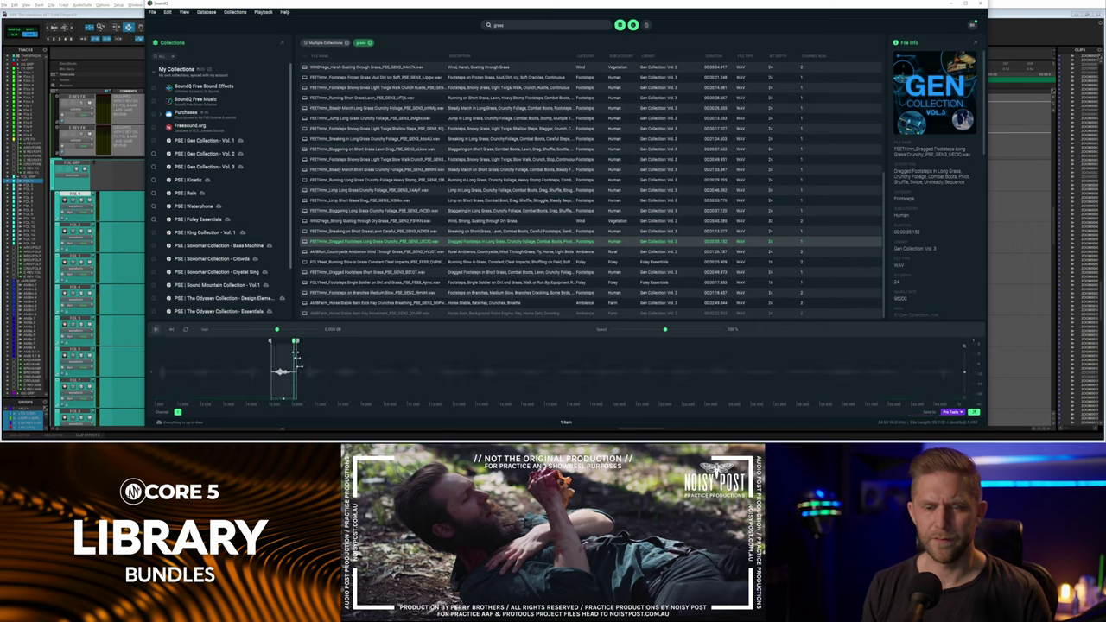
Place the Pro Tools cursor on FOL 1 at 00:08:04:12 and transfer the marked SoundQ section there.
left_click_drag(282, 372, 350, 341)
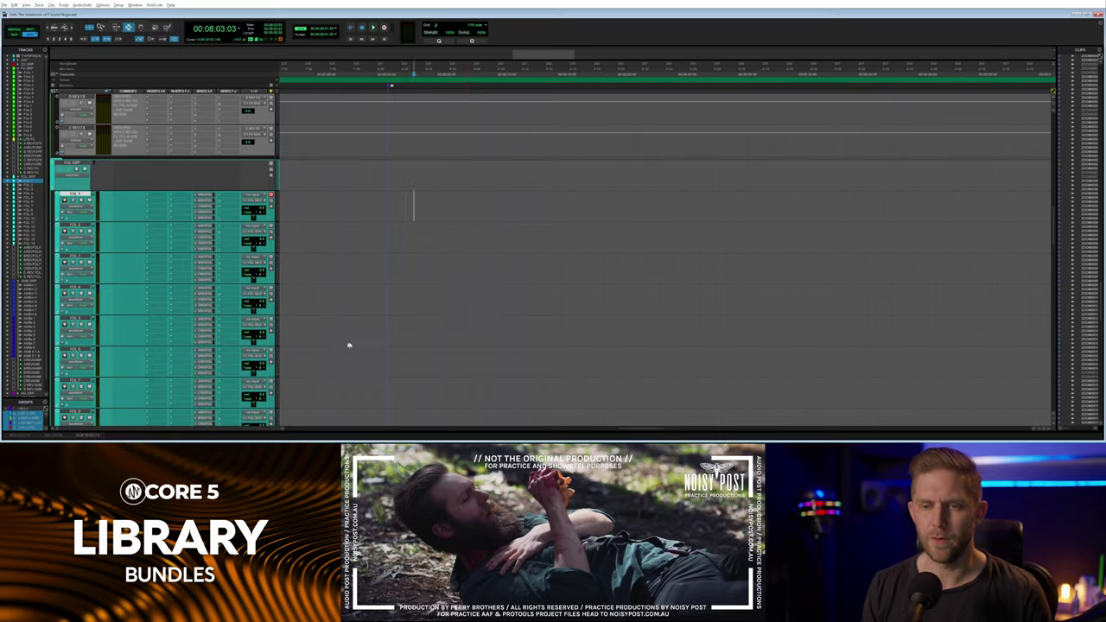
left_click(422, 212)
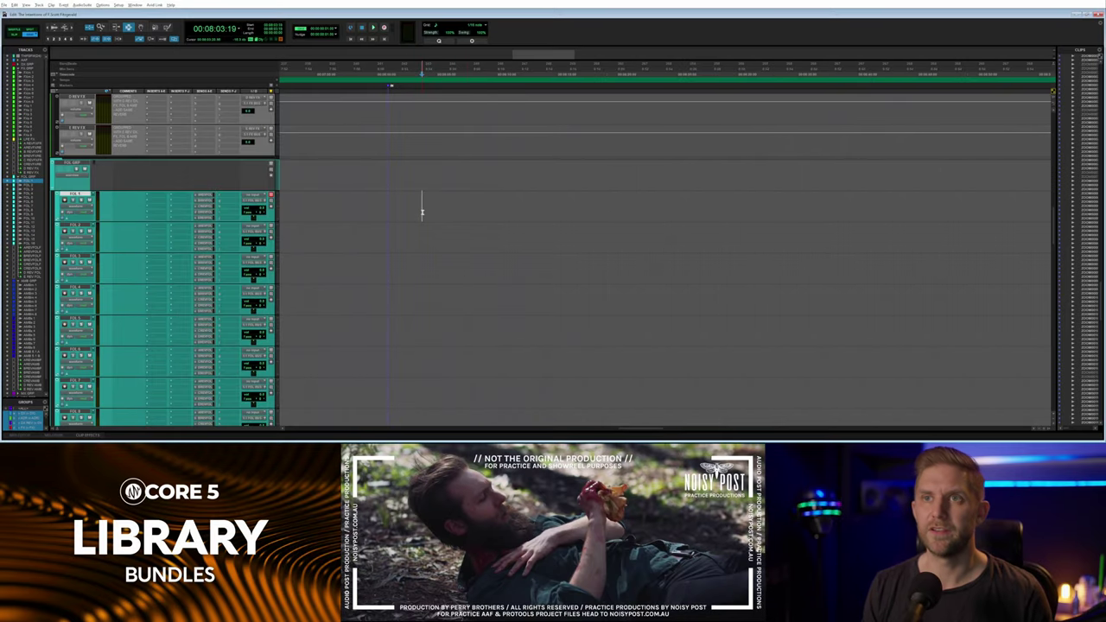
left_click(429, 211)
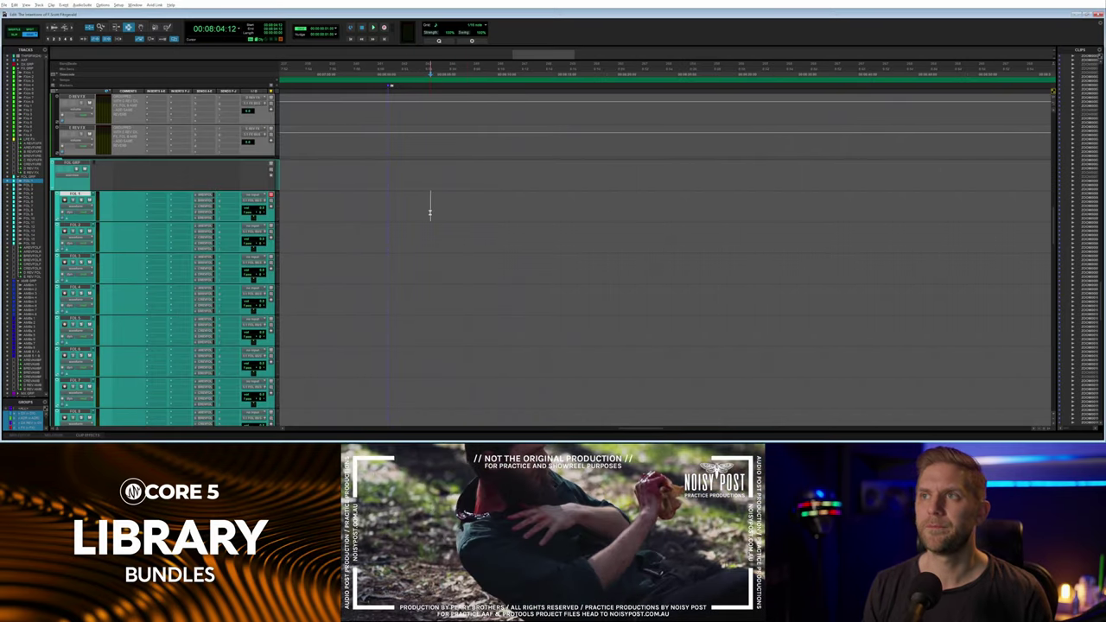
key("alt+Tab")
key("s")
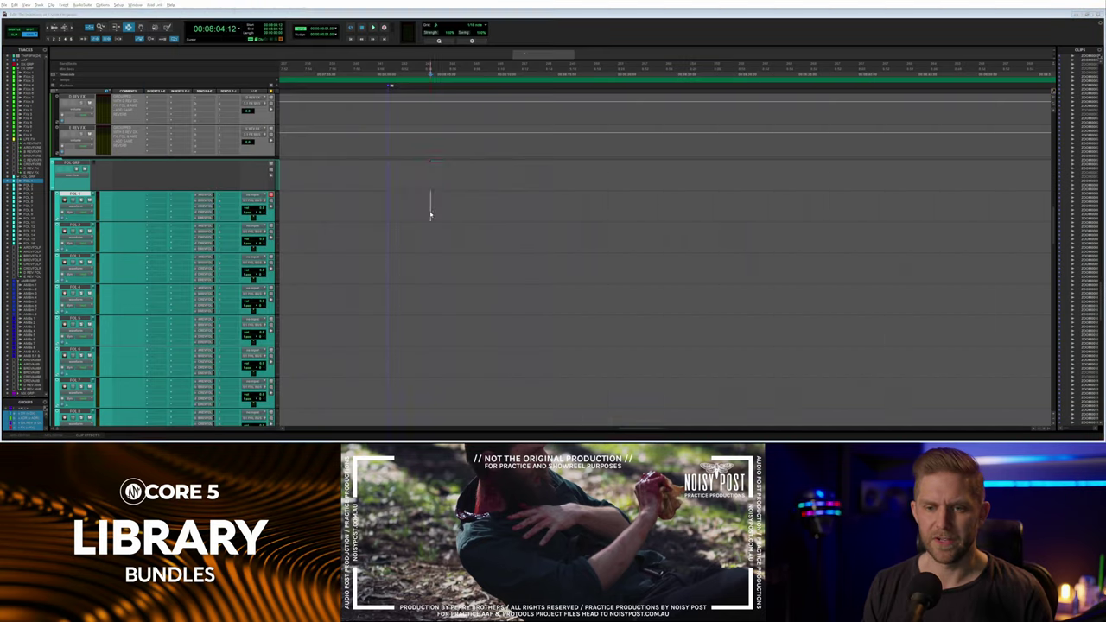
Play back the grass clip on FOL 1 against picture to check its sync.
key("space")
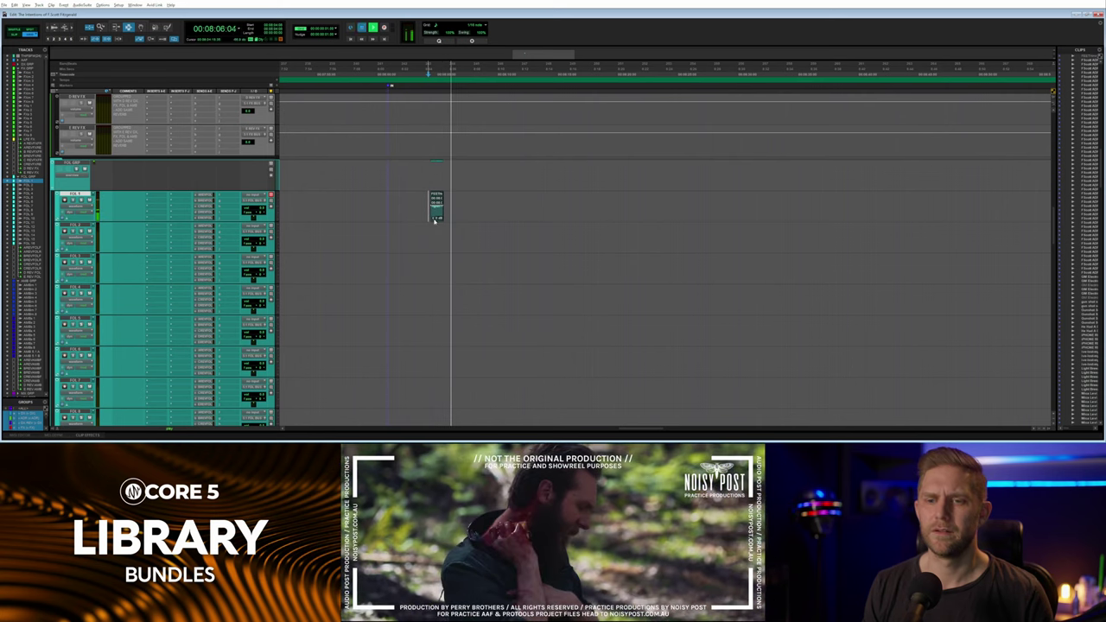
key("space")
left_click(434, 220)
key("space")
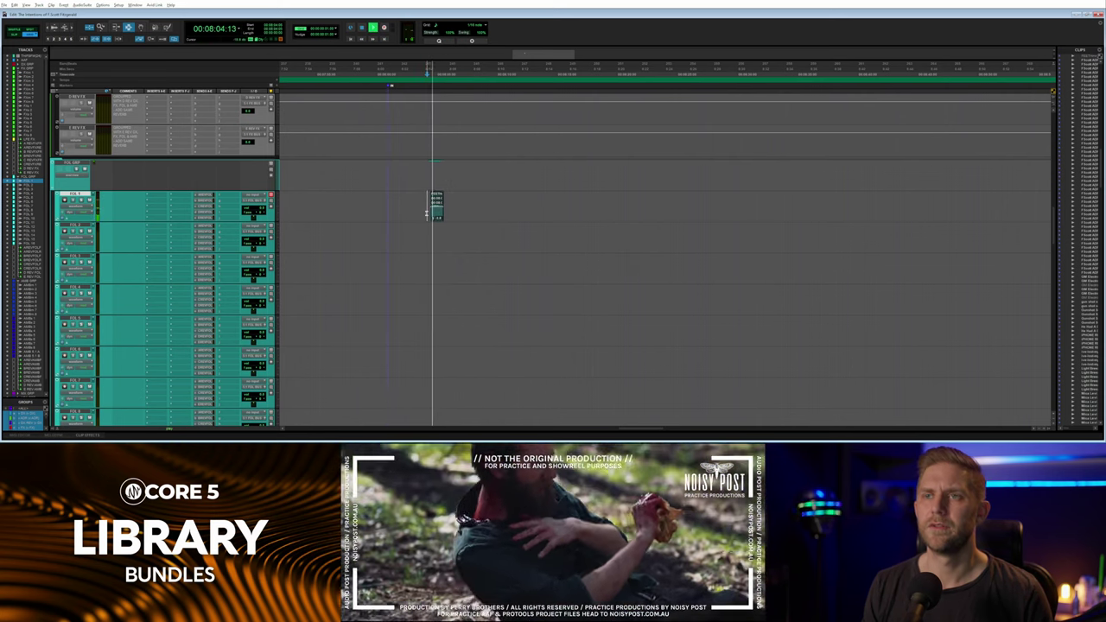
key("space")
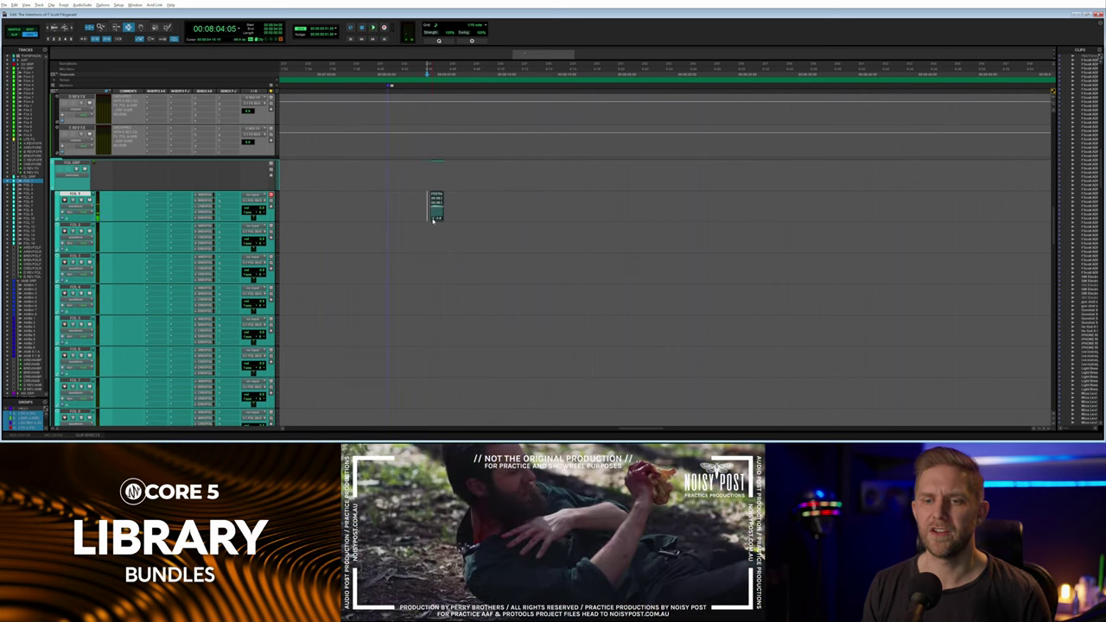
Recheck the sit-up movement and move the FOL 1 grass clip earlier to start at 00:08:04:08.
left_click_drag(425, 212, 460, 213)
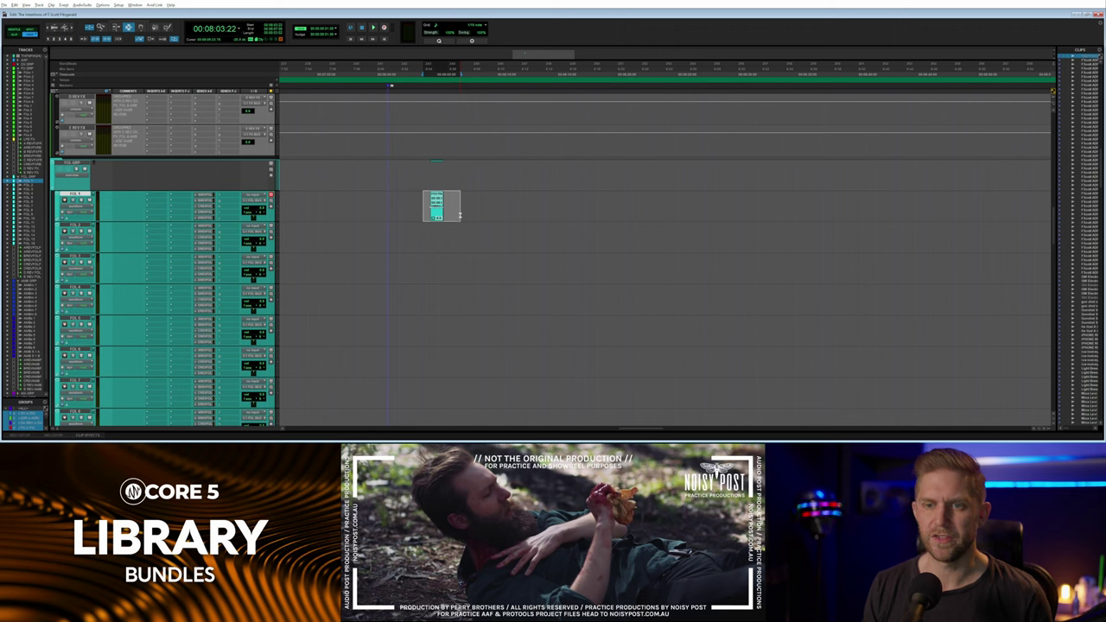
left_click(424, 211)
key("space")
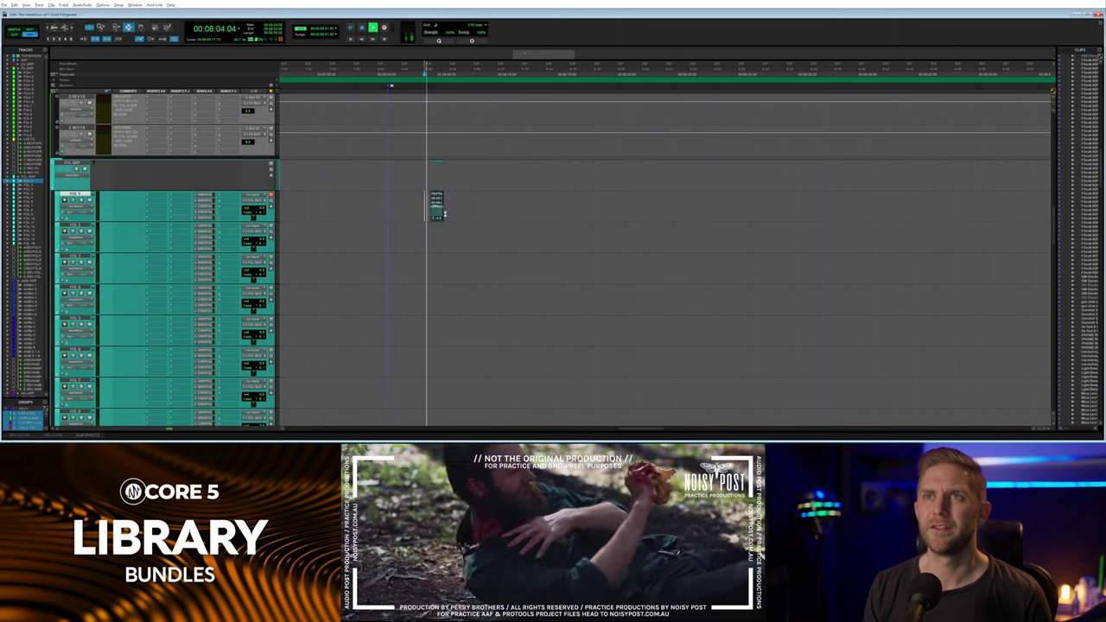
key("space")
left_click(434, 221)
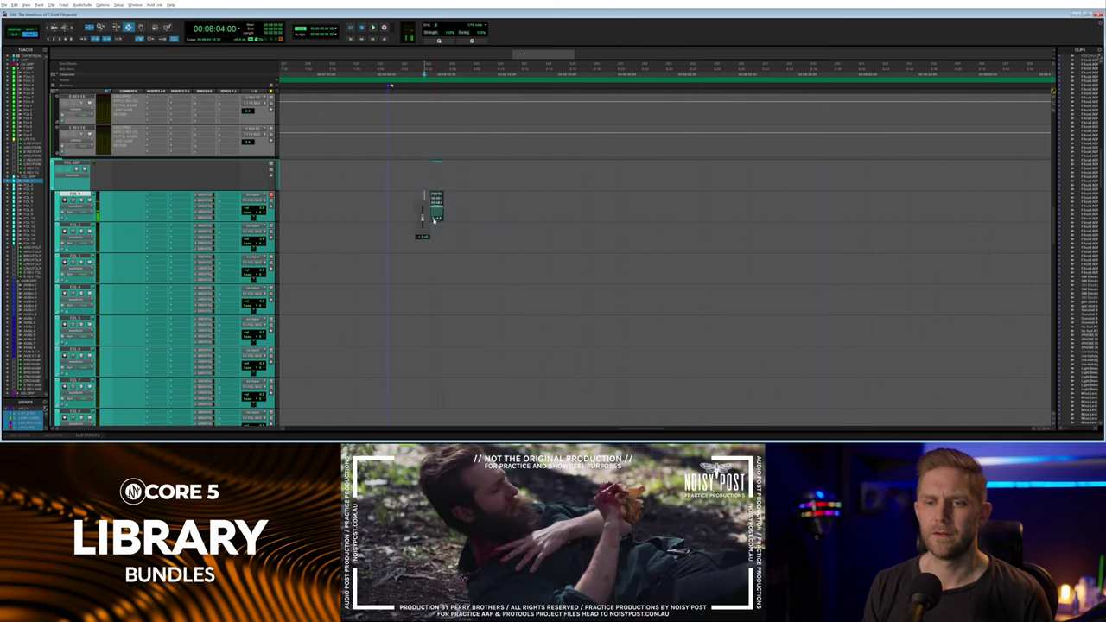
left_click(434, 210)
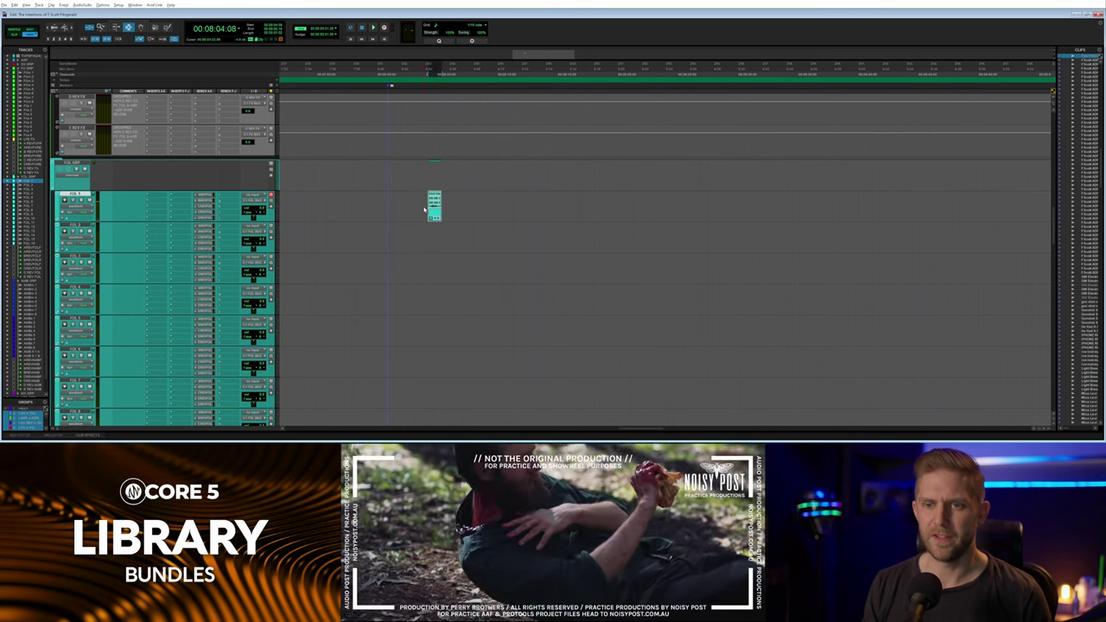
Switch to SoundQ, audition further parts of the grass recording and mark an about two-second section near 17 seconds.
key("Delete")
key("alt+Tab")
left_click(471, 389)
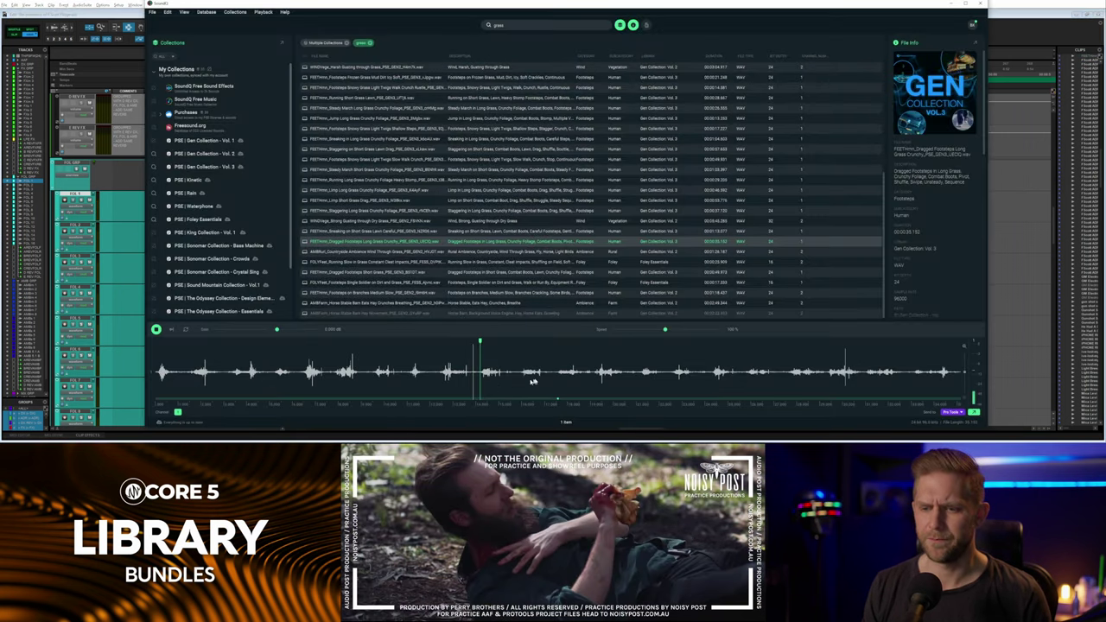
left_click(564, 374)
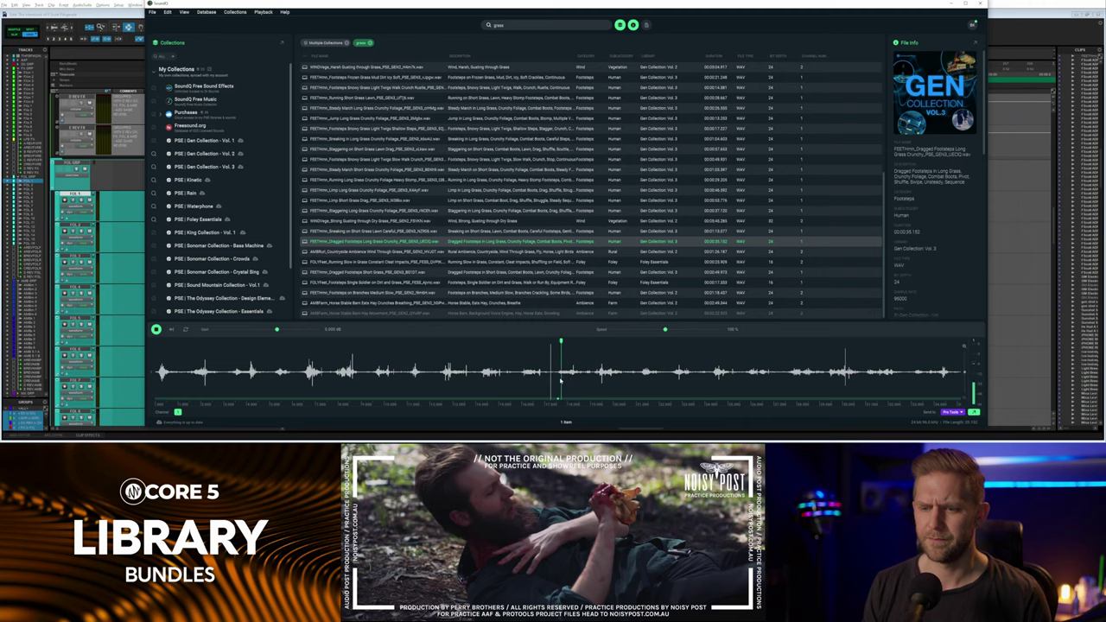
left_click_drag(547, 378, 596, 374)
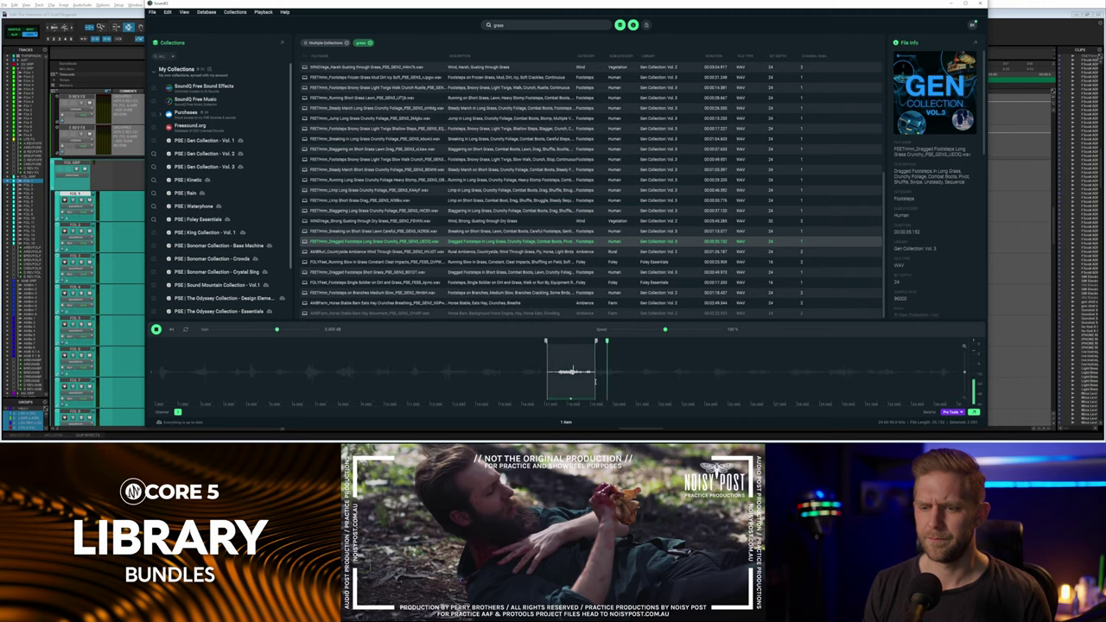
key("space")
Transfer the newly marked grass section to FOL 2 in Pro Tools at 00:08:04:00.
key("alt+Tab")
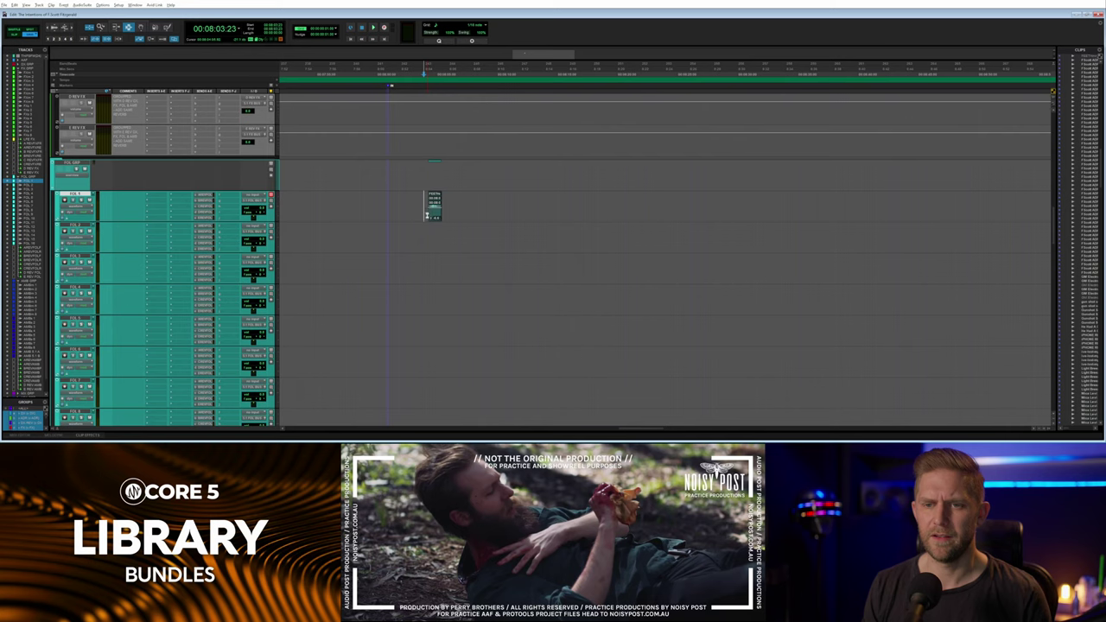
left_click(424, 238)
key("alt+Tab")
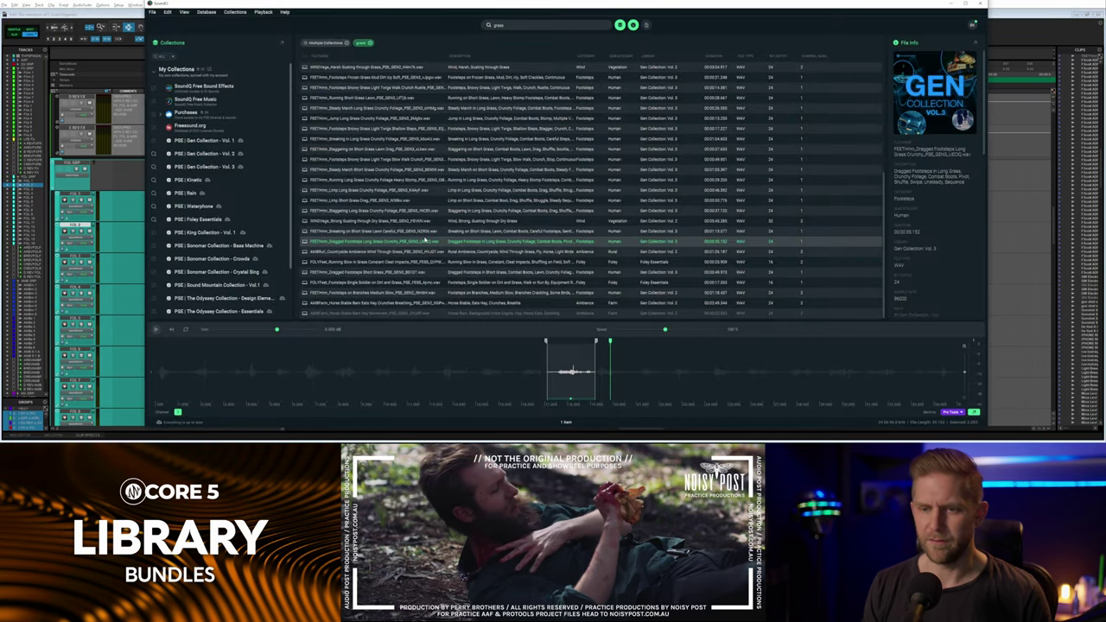
key("s")
Play back the two layered grass clips against picture and mute the one on FOL 1.
key("space")
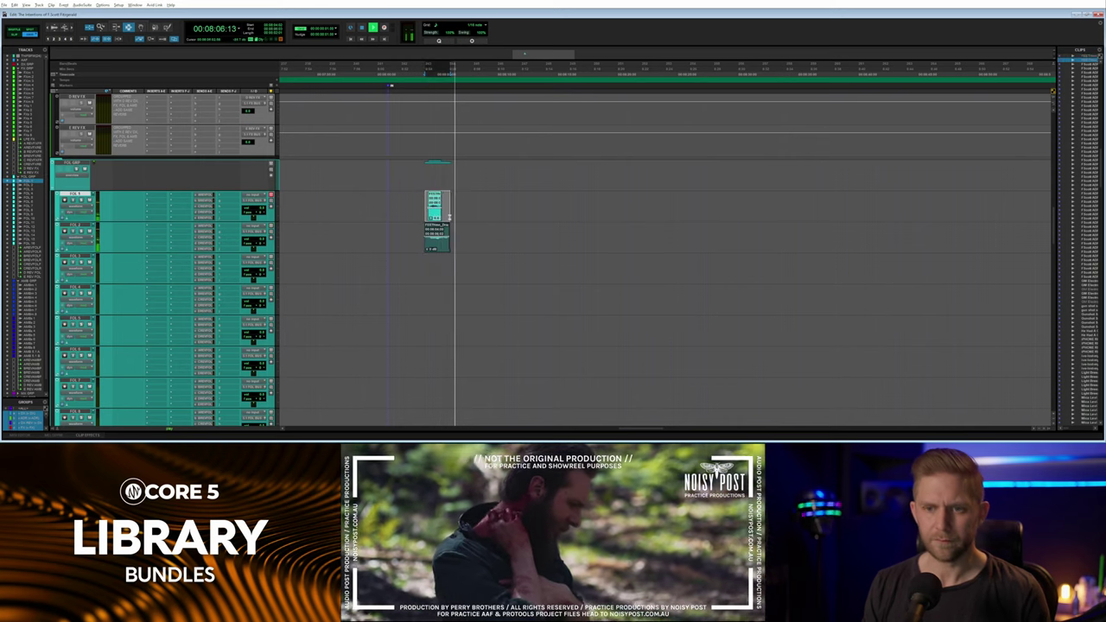
key("space")
left_click(422, 234)
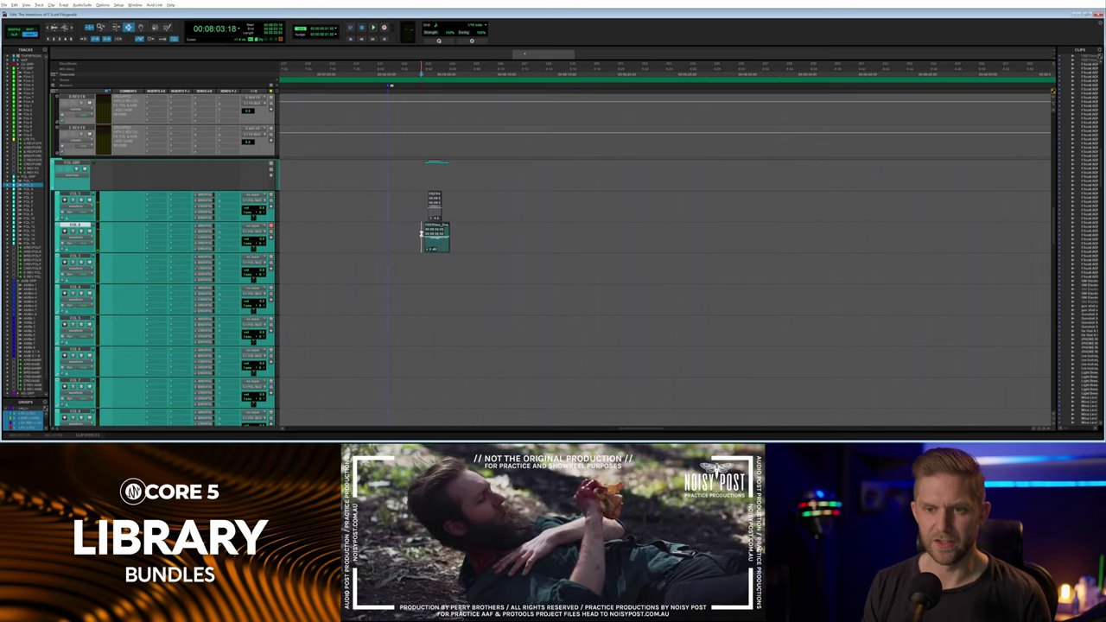
Nudge the FOL 2 grass clip earlier to start at 00:08:03:12, checking it against picture.
double_click(429, 242)
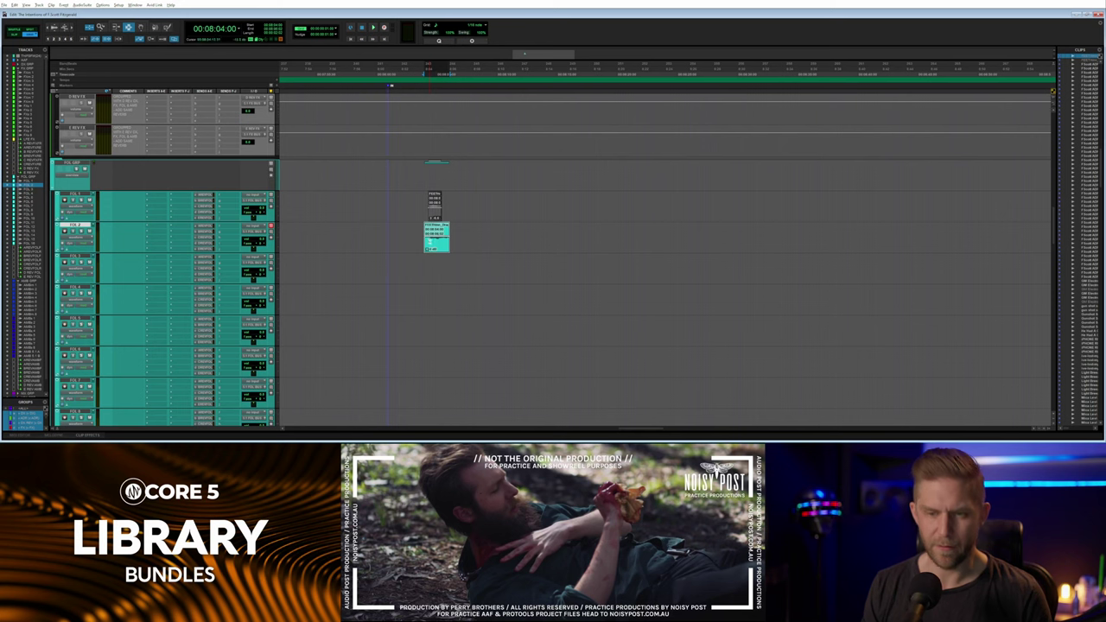
key("m")
key("space")
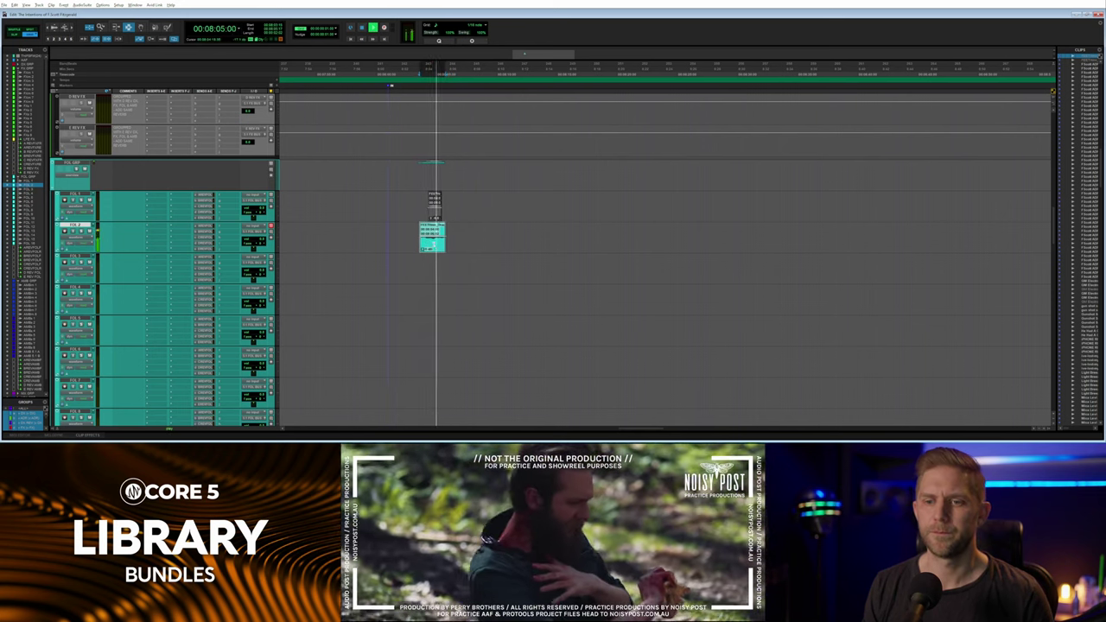
key("space")
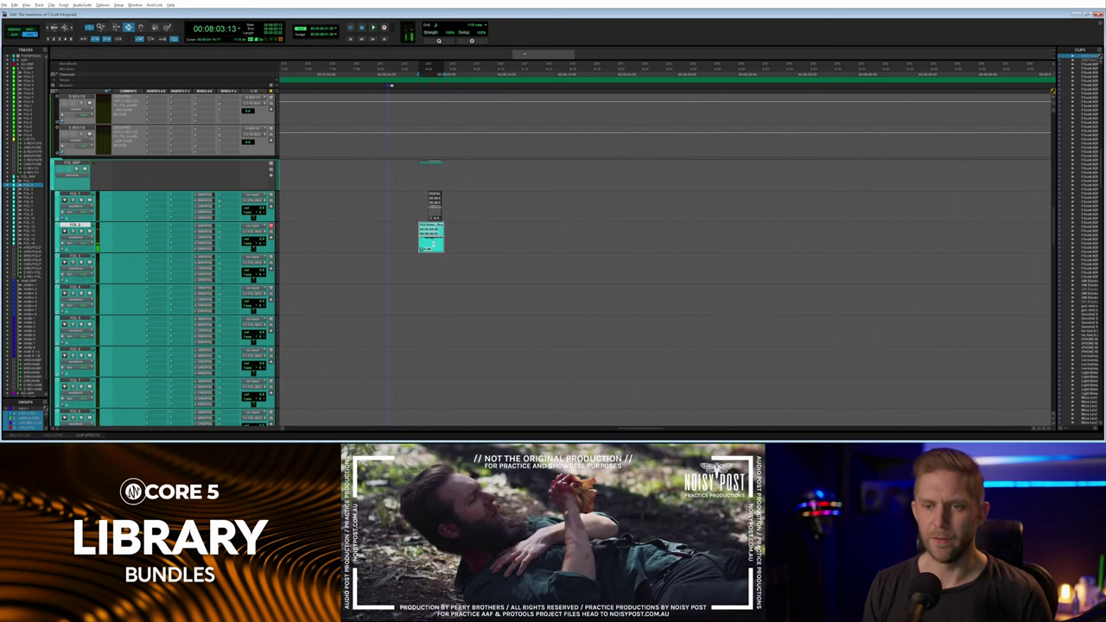
key("space")
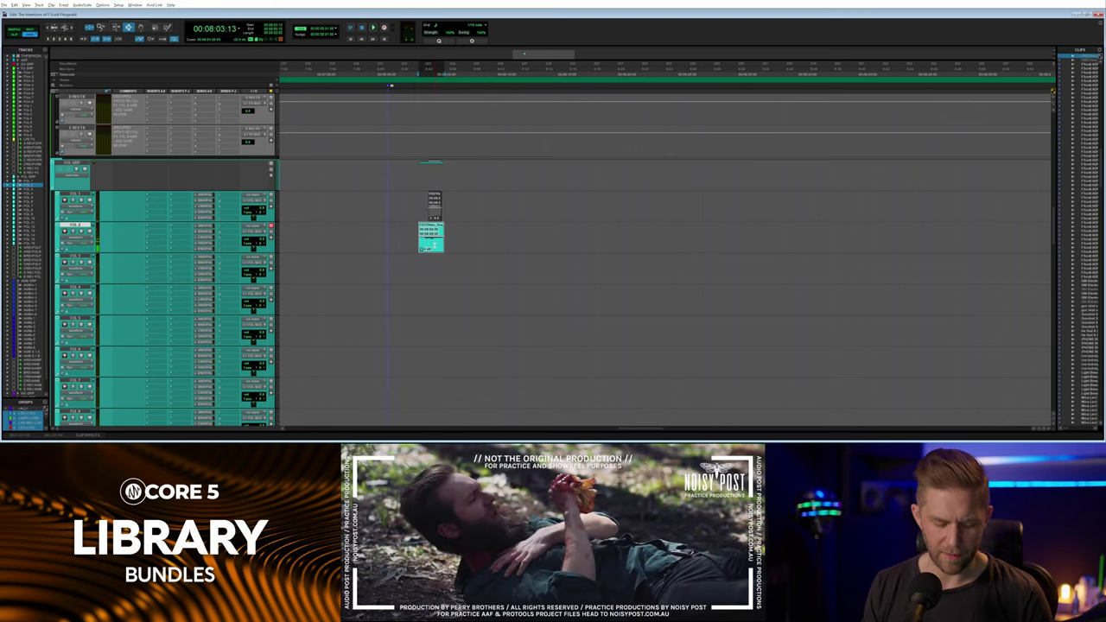
key("comma")
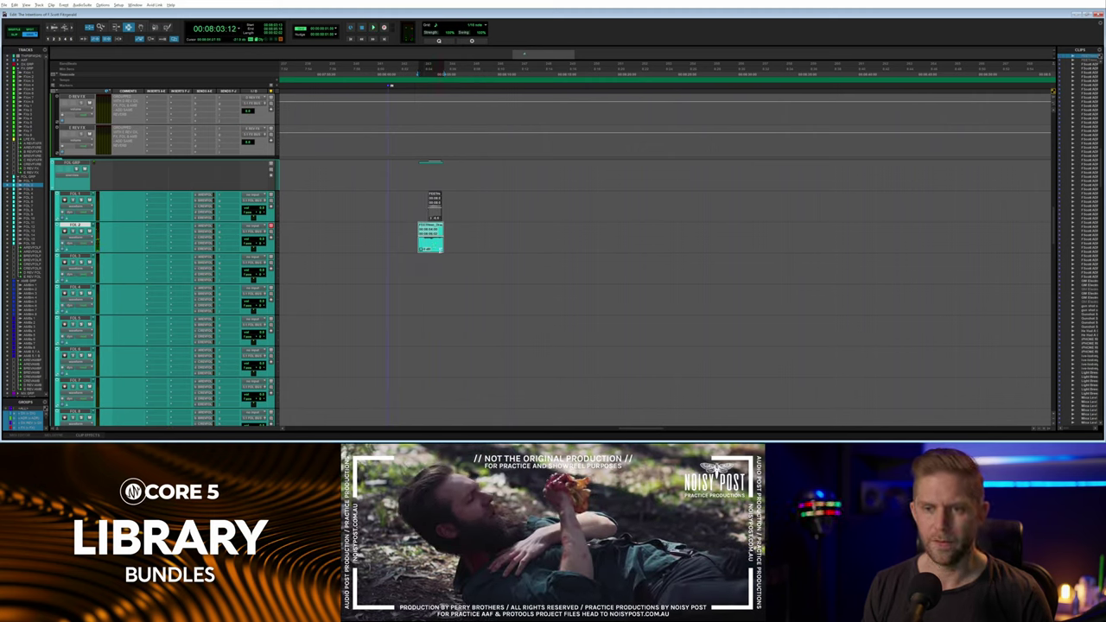
Nudge the FOL 2 grass clip forward and back in frame steps, leaving its start at 00:08:03:14.
left_click_drag(441, 250, 445, 250)
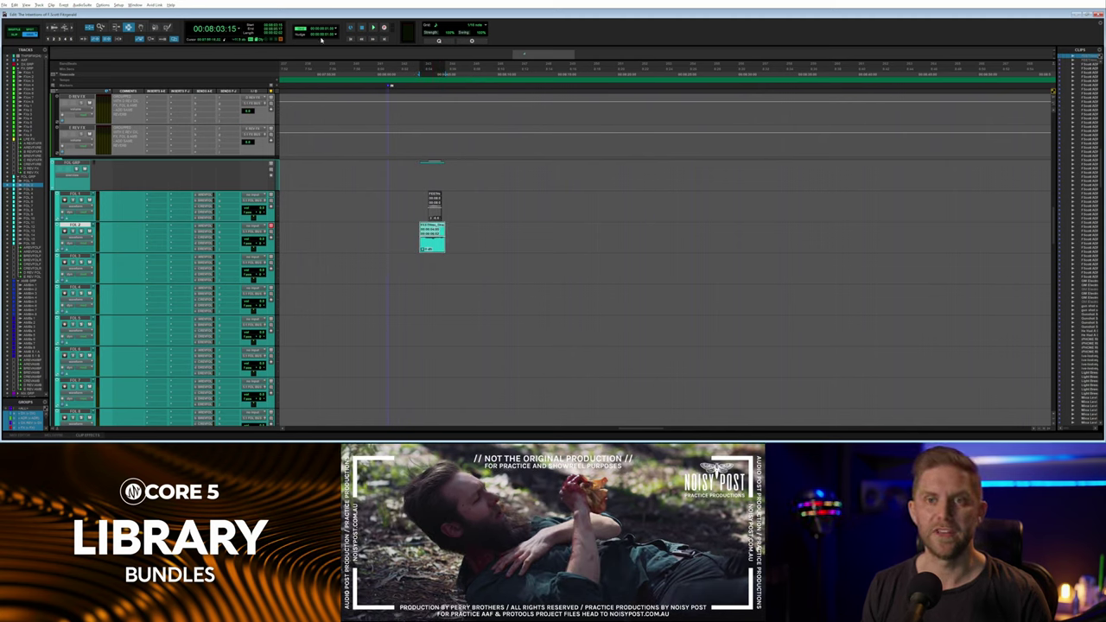
key("KP_Add")
key("KP_Subtract")
key("KP_Subtract")
key("KP_Subtract")
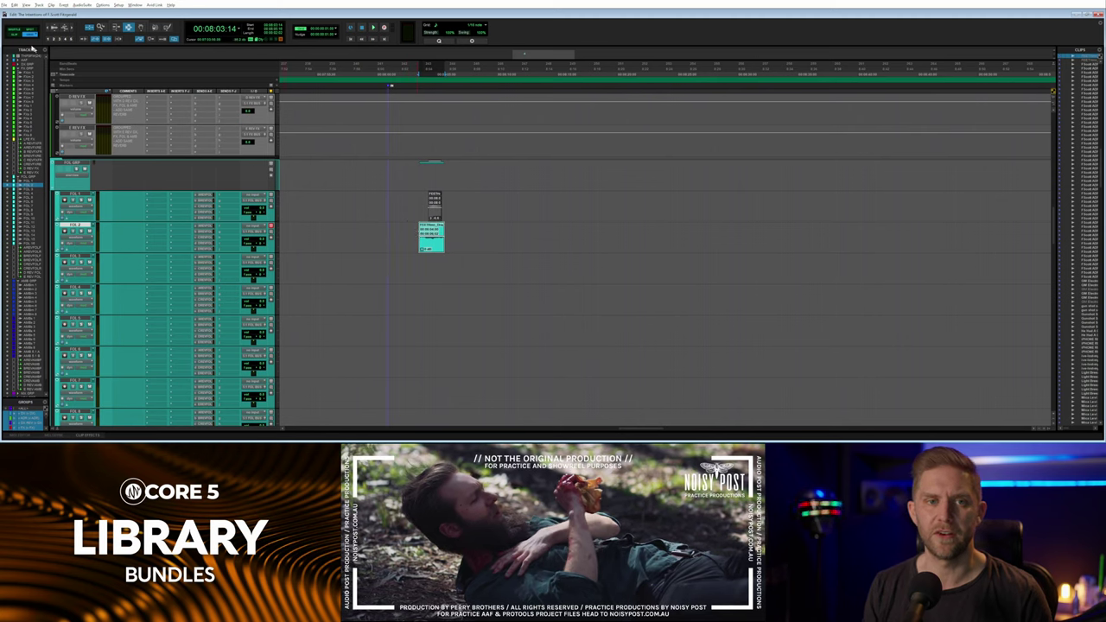
Play back the nudged FOL 2 grass clip against picture from its start.
left_click(416, 241)
left_click_drag(416, 242, 419, 241)
key("space")
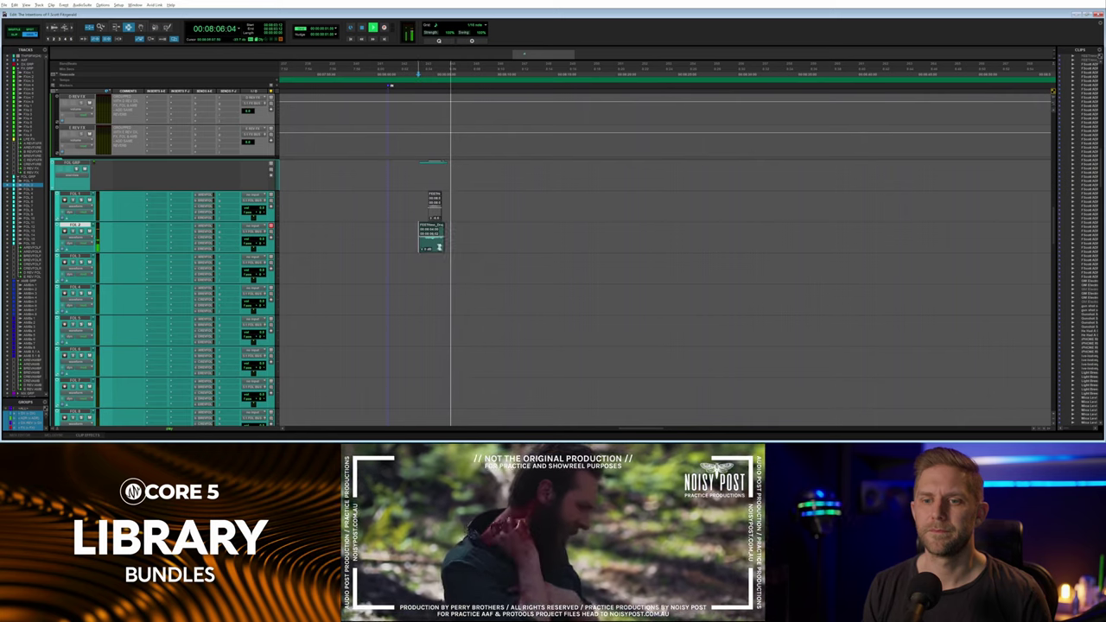
key("space")
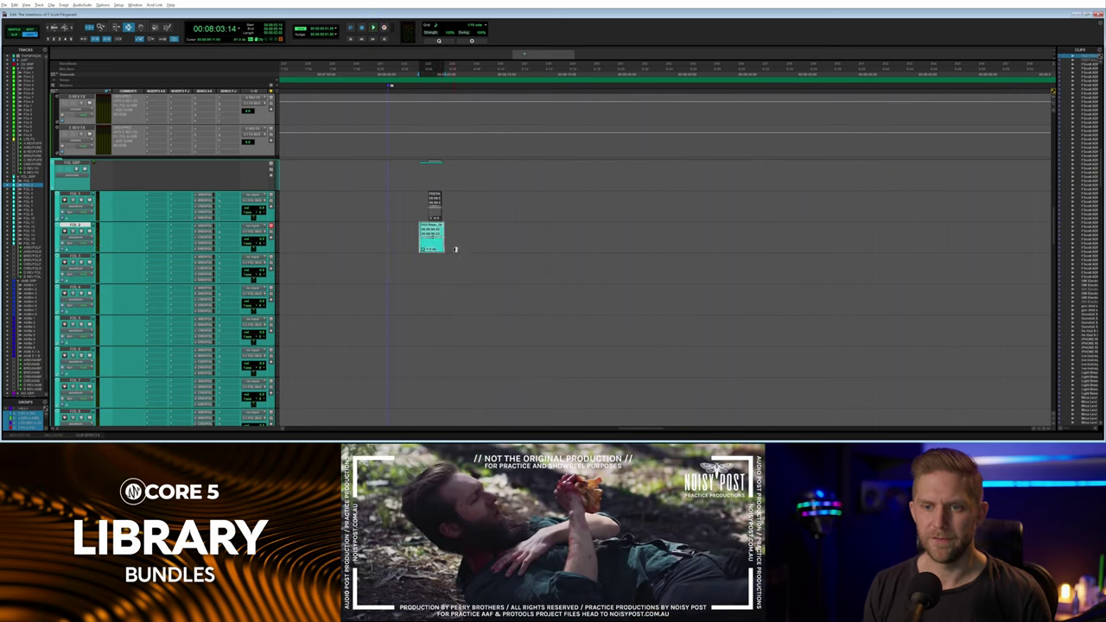
Replay the FOL 2 grass clip against picture, including the passage around and past its end.
key("space")
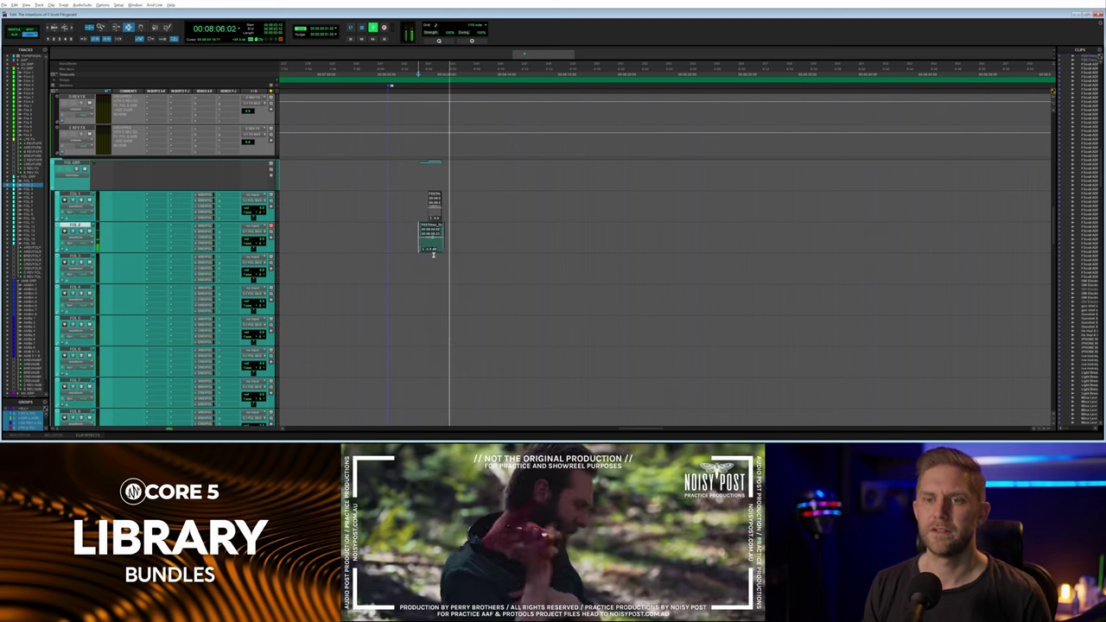
key("space")
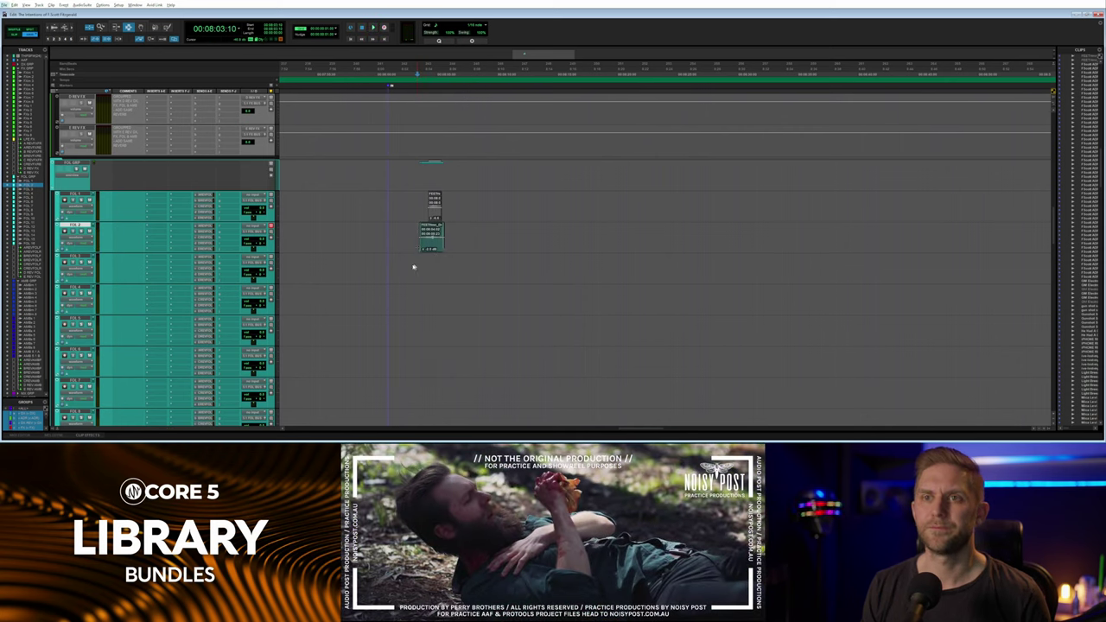
left_click(413, 267)
key("space")
left_click(434, 250)
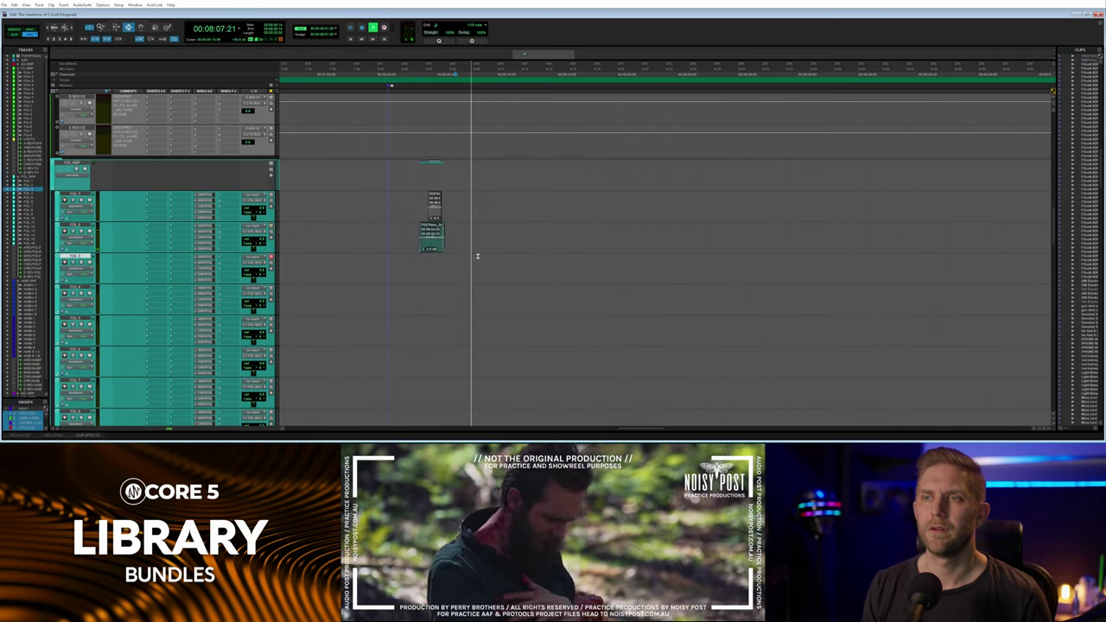
key("space")
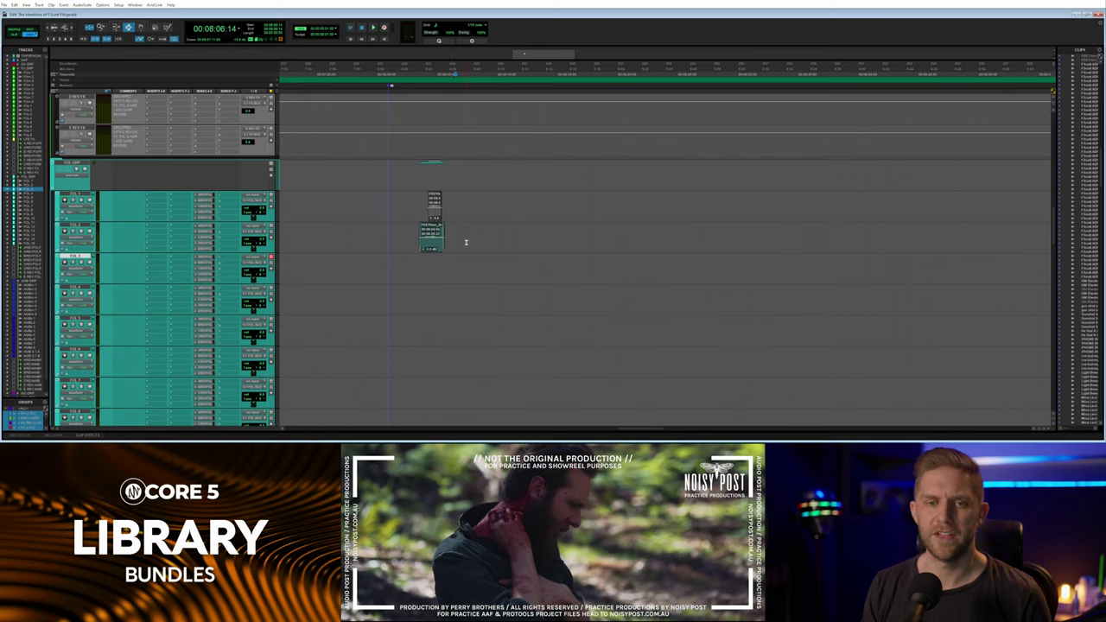
Place the edit cursor at 00:08:08:01 on the first track of the green FX group, where the hand grips the car door handle.
scroll(466, 243, "up", 5)
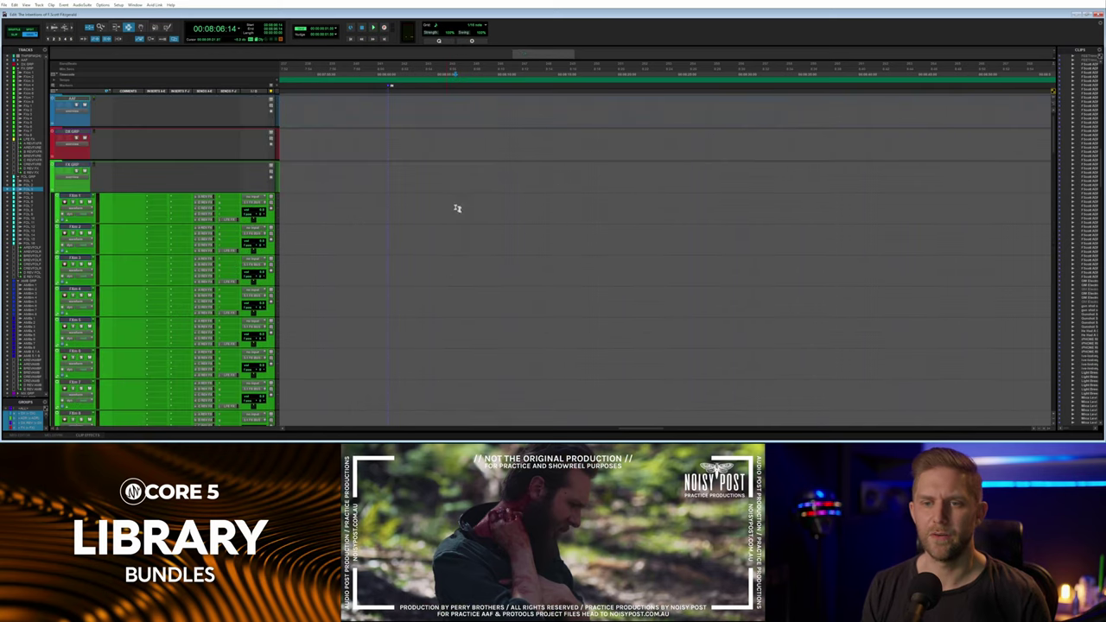
left_click(459, 210)
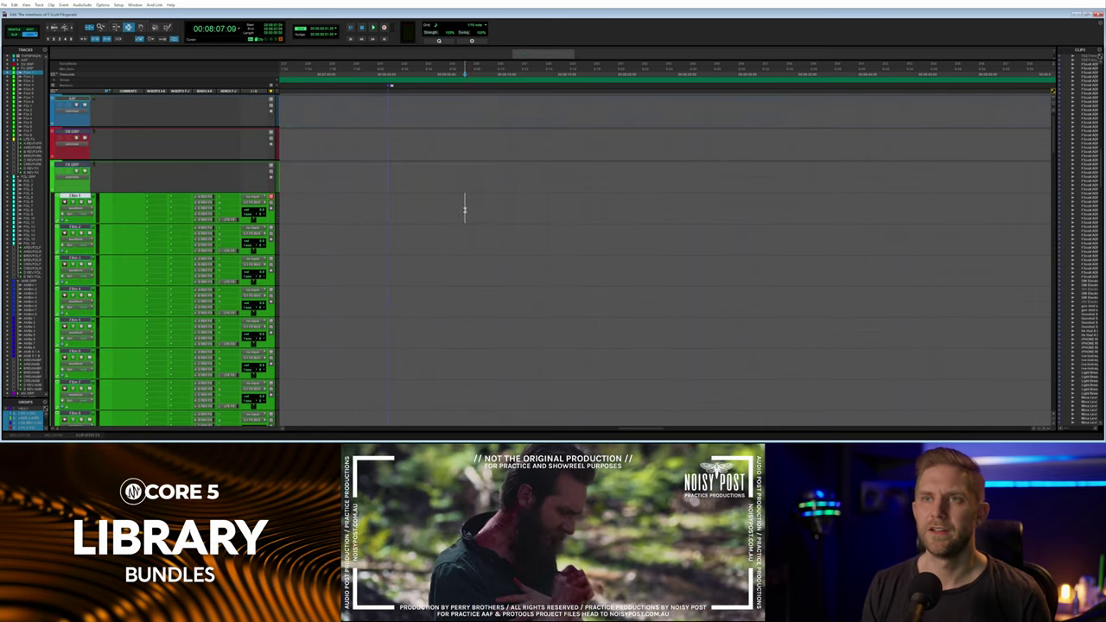
left_click(471, 210)
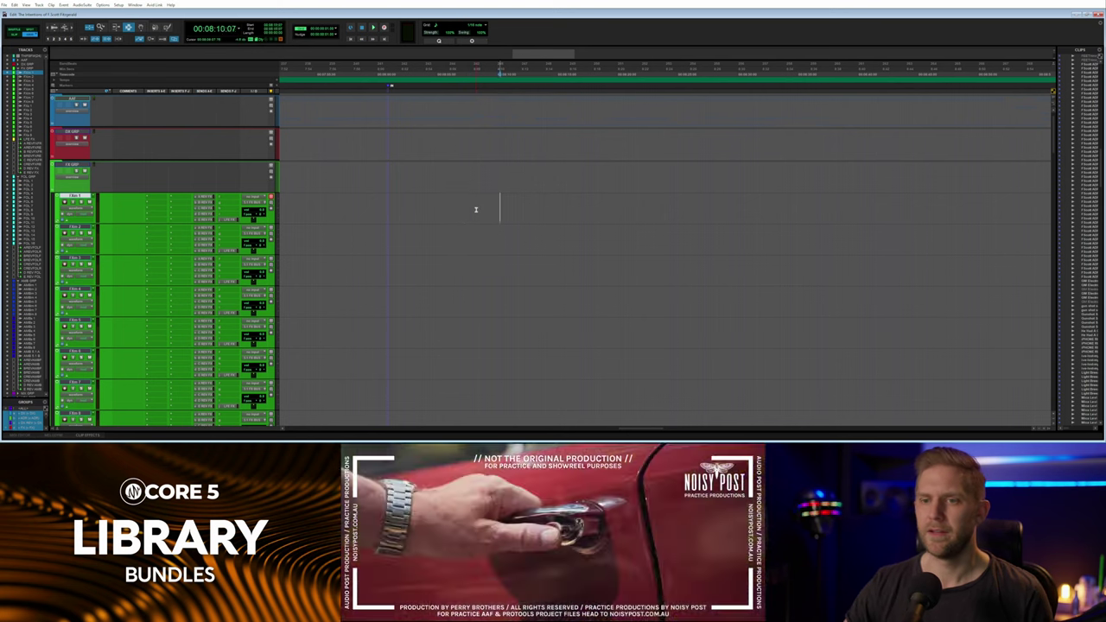
left_click(482, 209)
key("m")
key("m")
key("m")
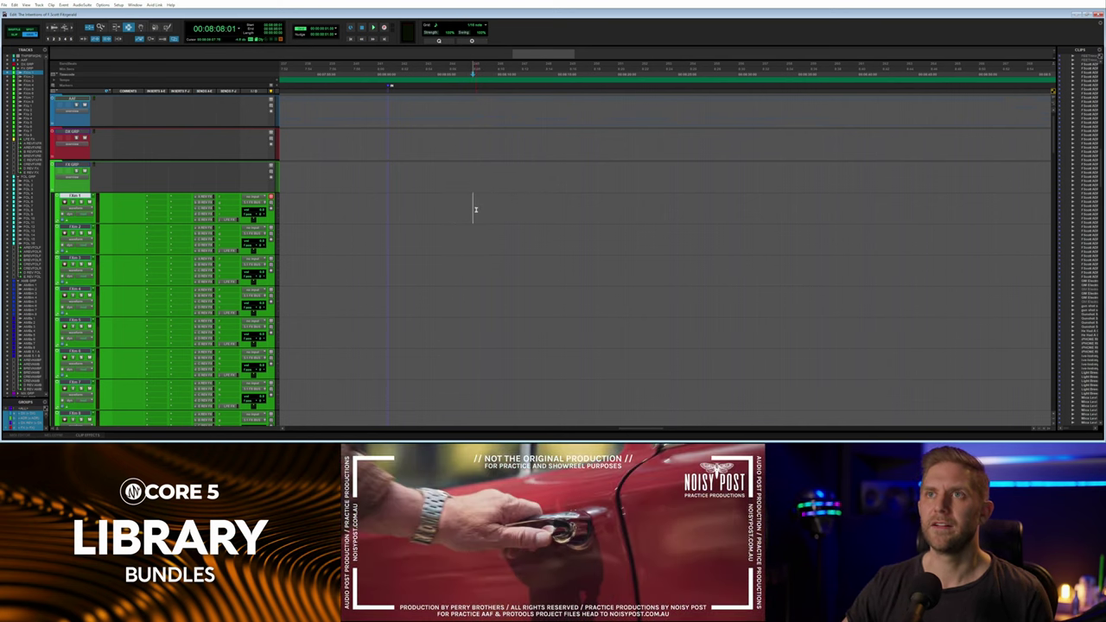
Switch to SoundQ, search for "CAR DOOR", and audition the first BMW Door Open and Close recording at several points.
key("alt+Tab")
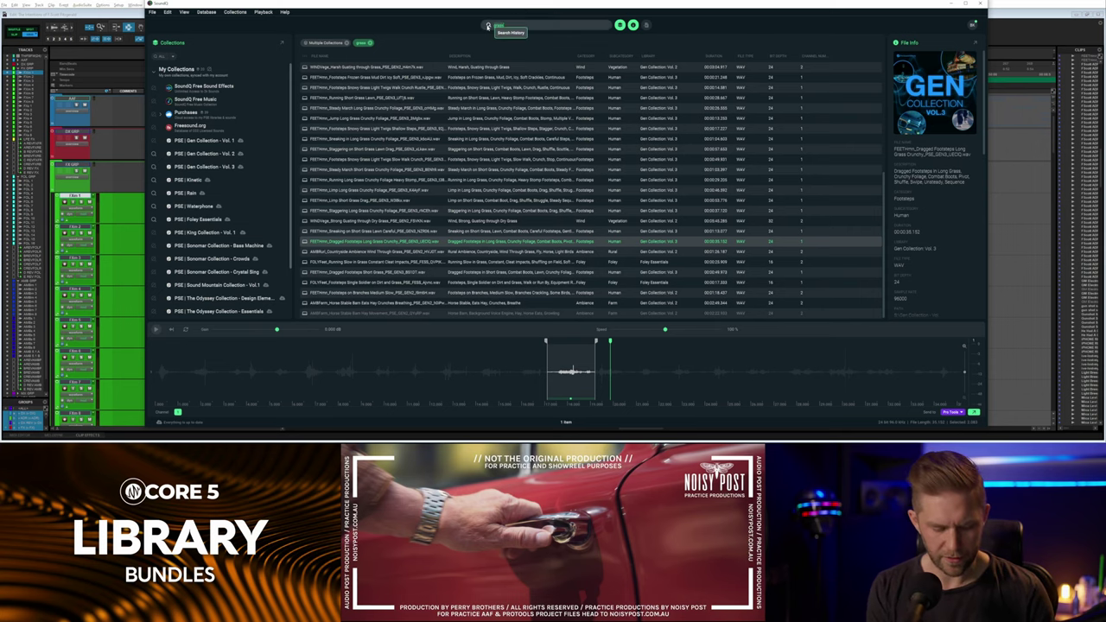
key("Return")
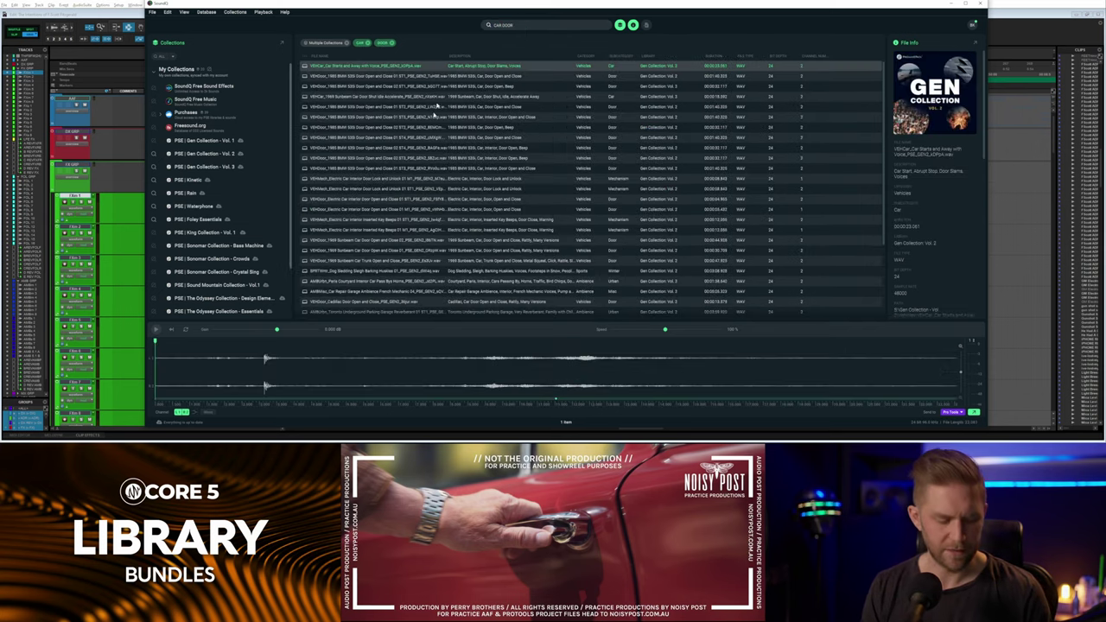
left_click(397, 68)
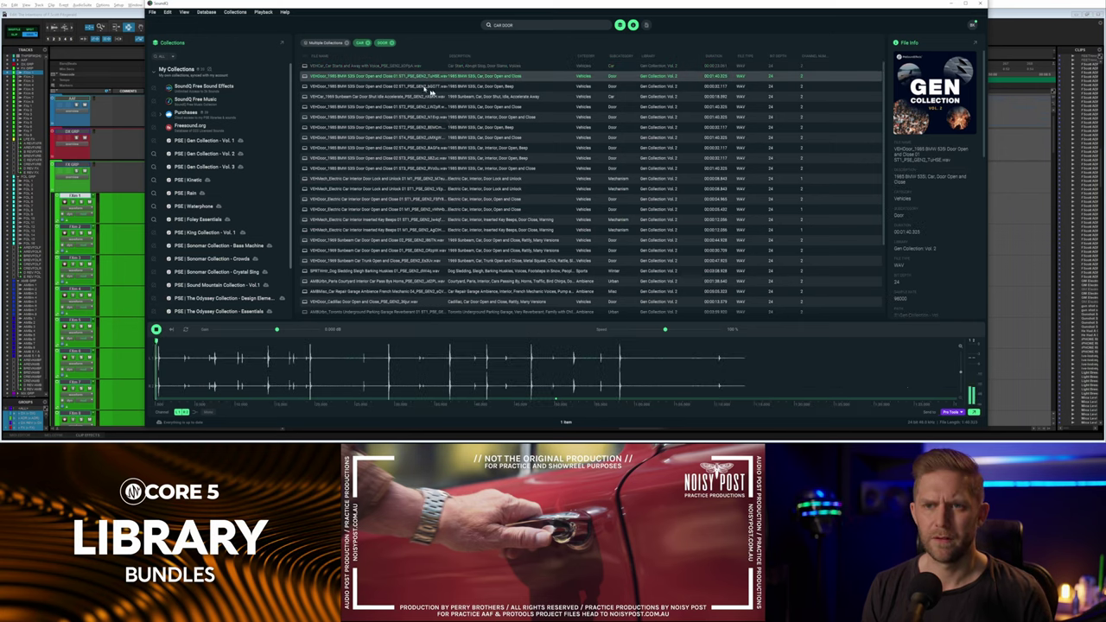
key("Down")
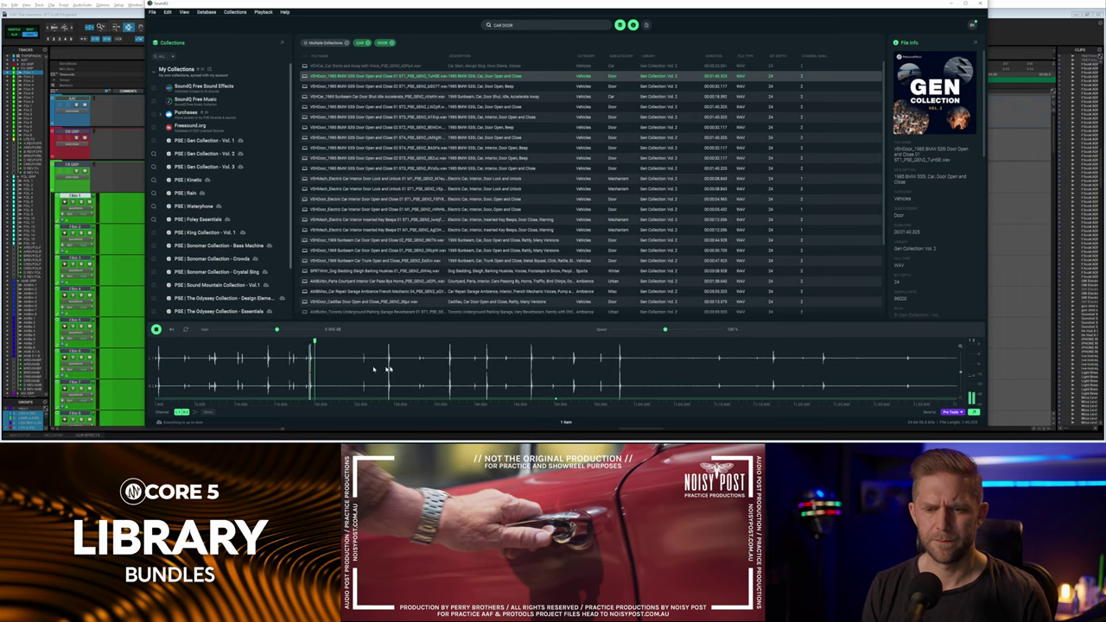
left_click(386, 365)
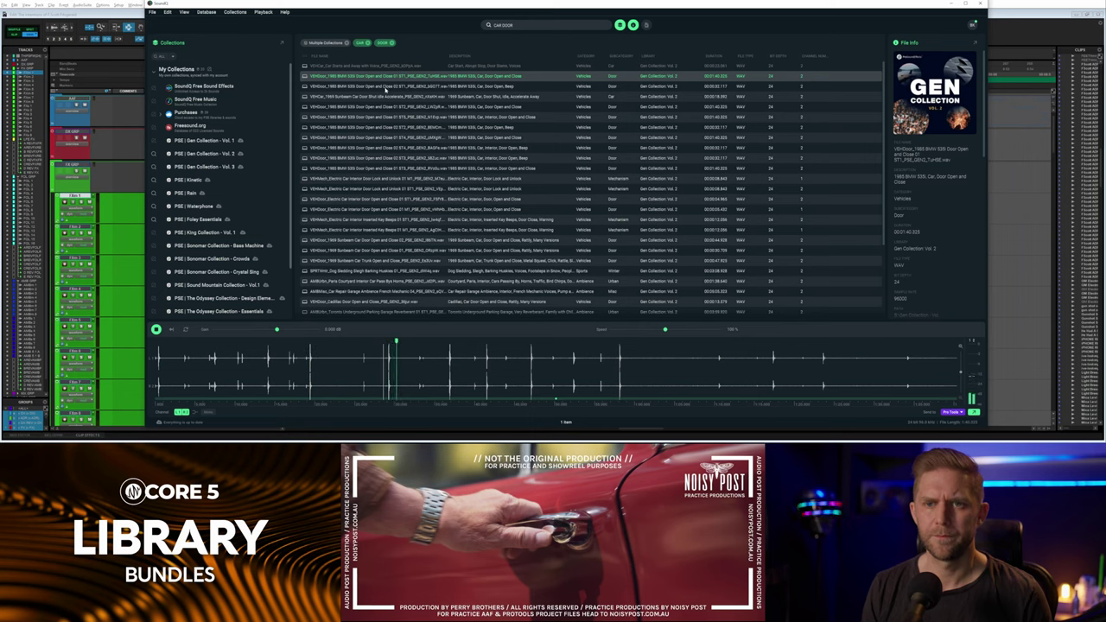
Refine the sound search to "car door open".
left_click(535, 26)
type("W")
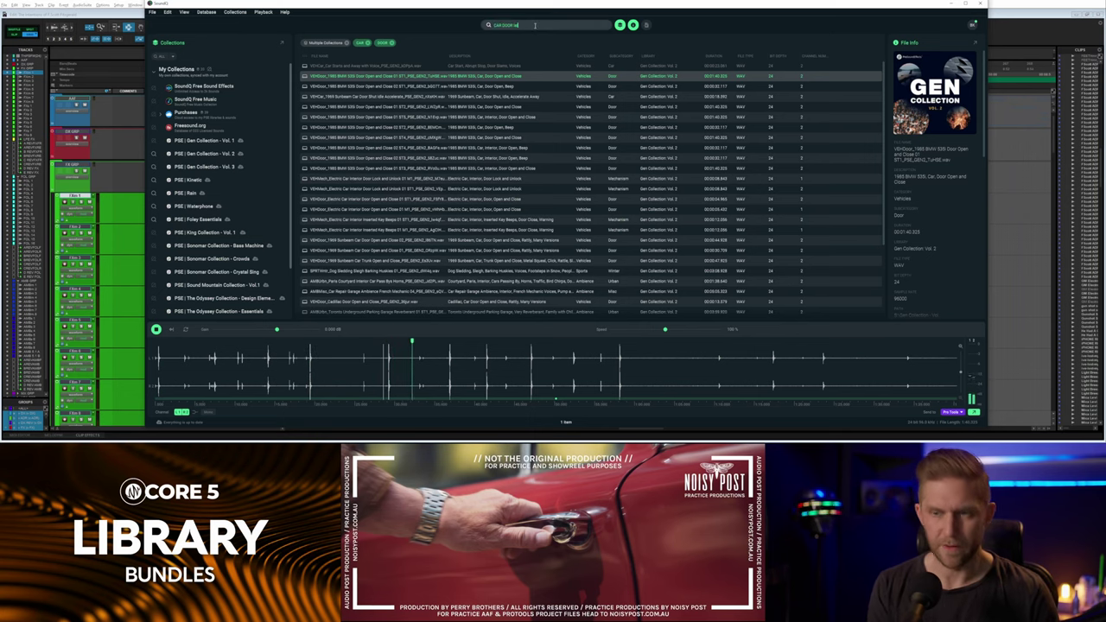
type("tch")
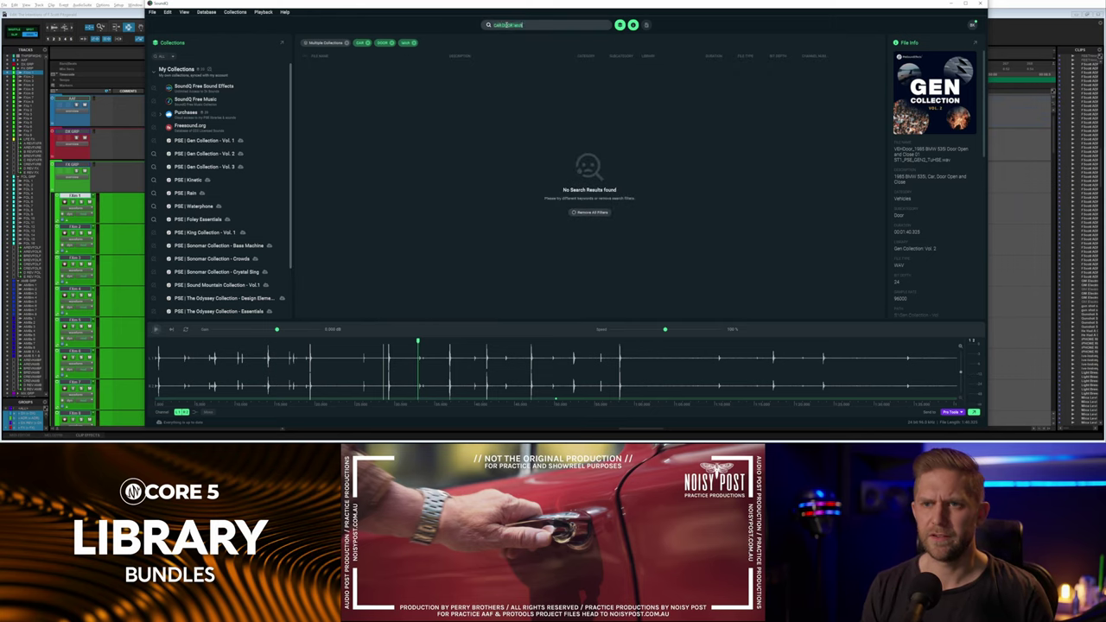
key("Return")
double_click(511, 26)
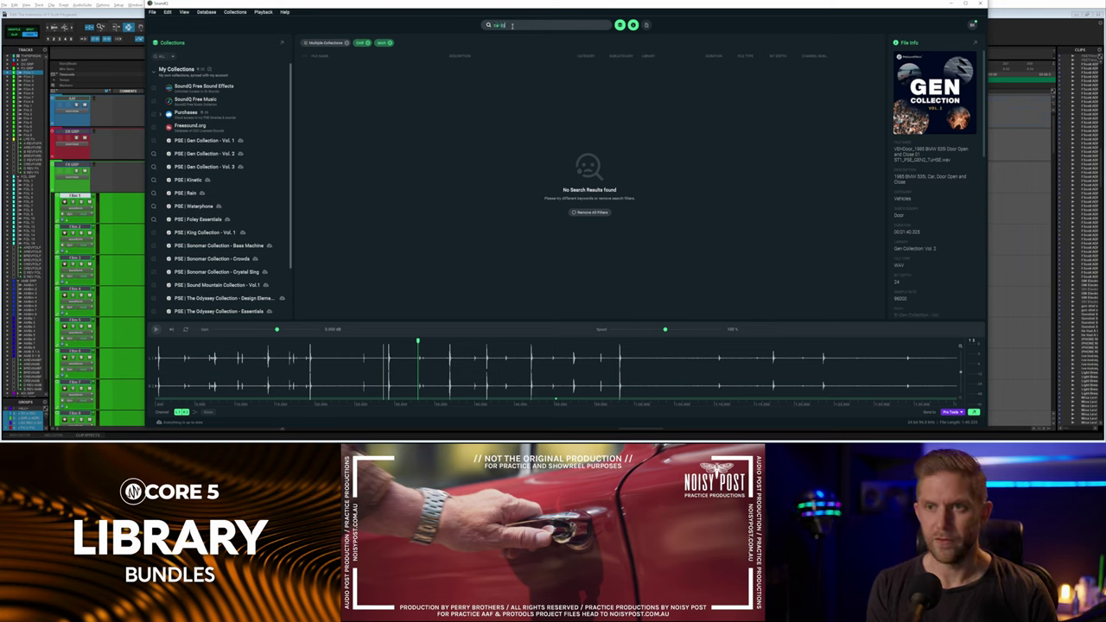
type("car door open")
key("Return")
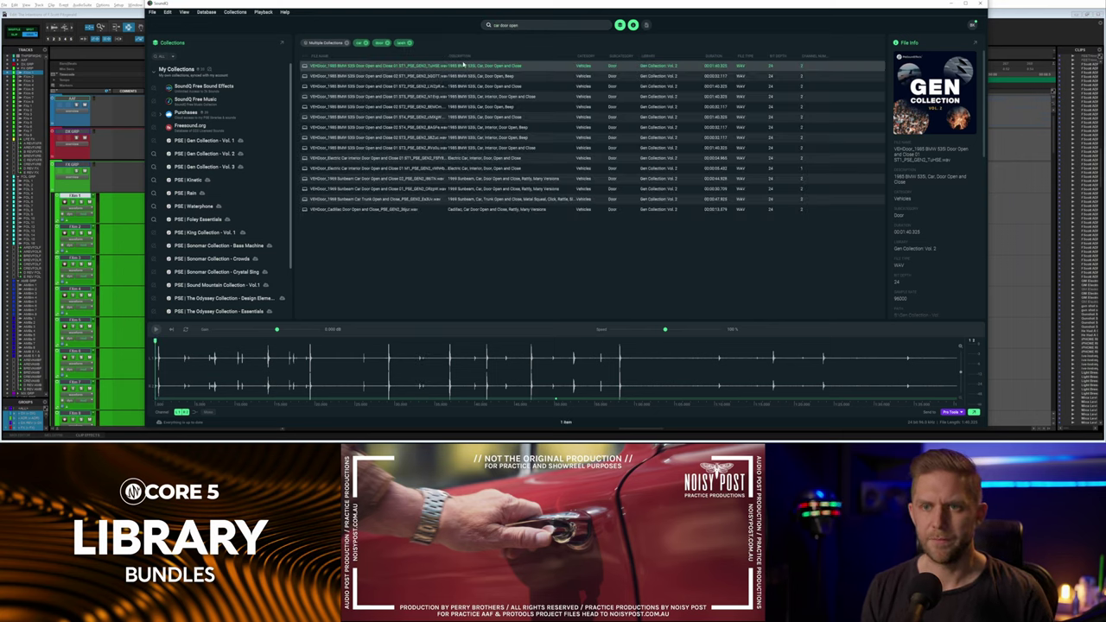
Audition the first two BMW door recordings and several hits in the Cadillac Door Open and Close recording.
key("space")
left_click(304, 353)
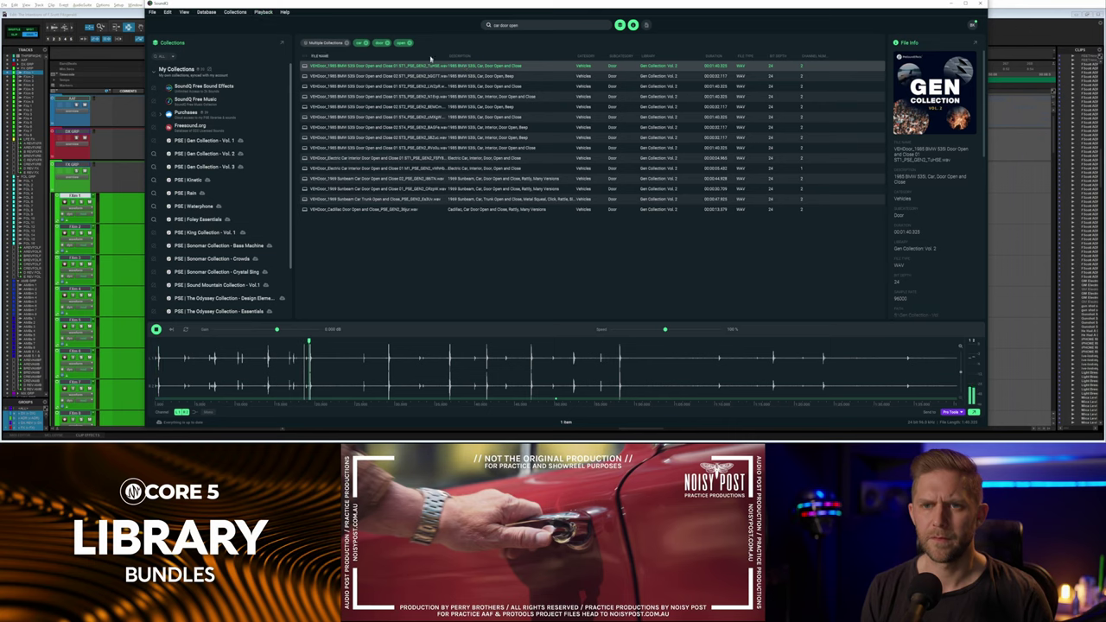
key("Down")
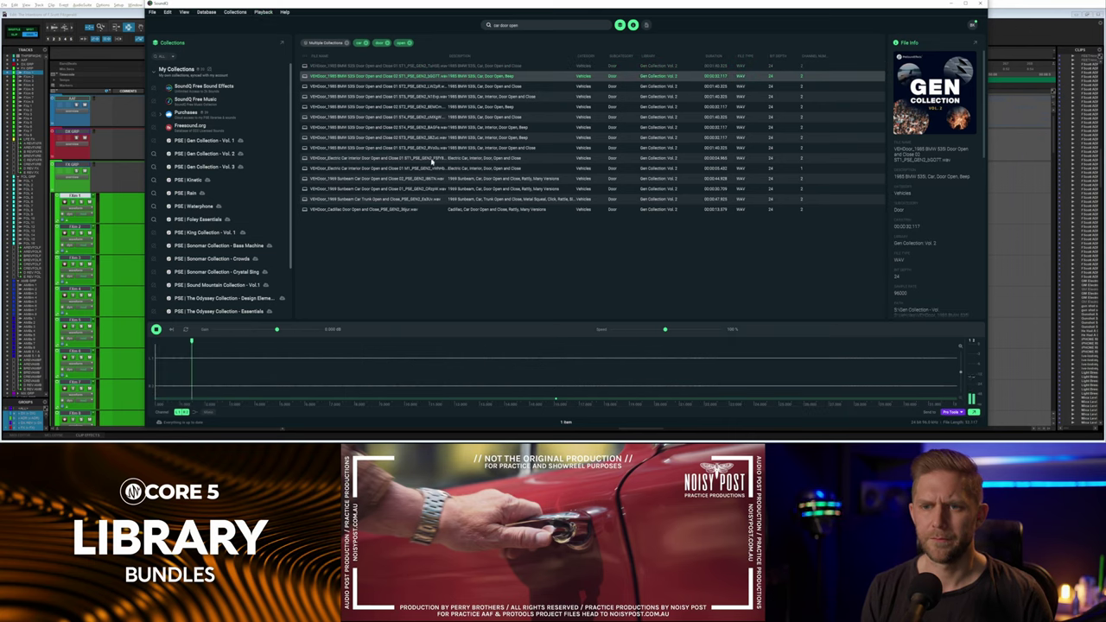
left_click(416, 210)
left_click(401, 363)
left_click(557, 361)
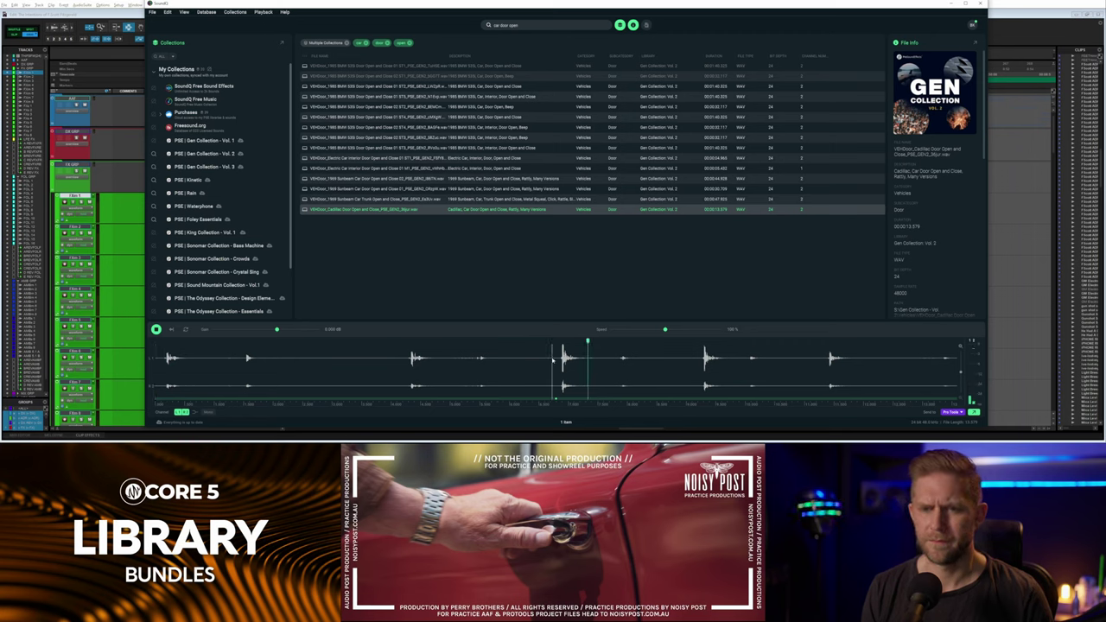
key("space")
Audition the Sunbeam Car Trunk Open and Close recording and the Electric Car Interior Door Open and Close recording.
key("Up")
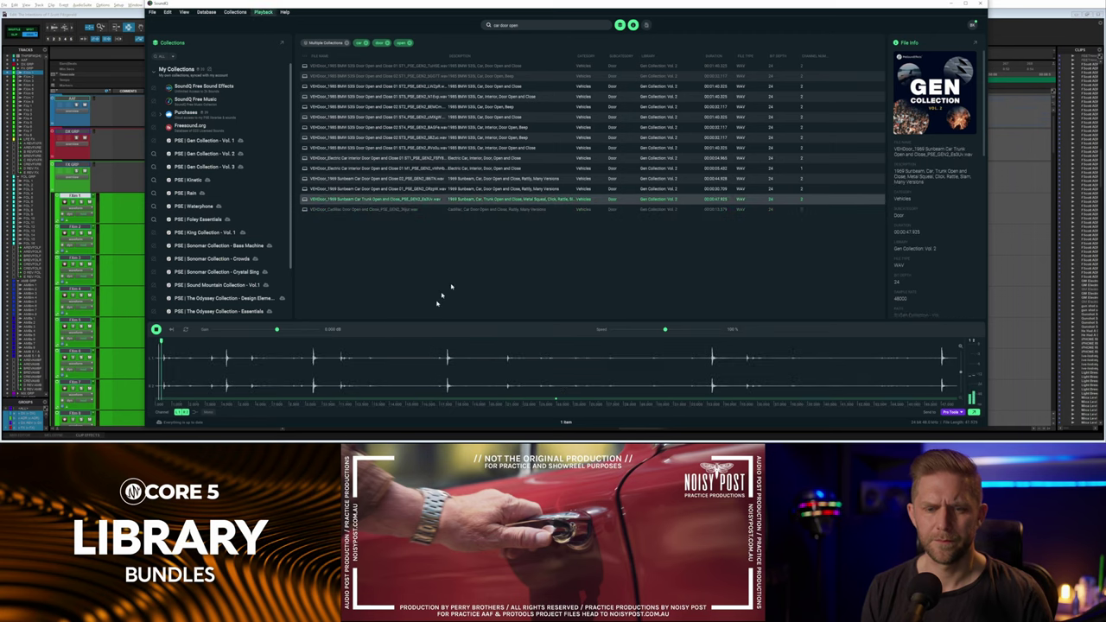
left_click(441, 370)
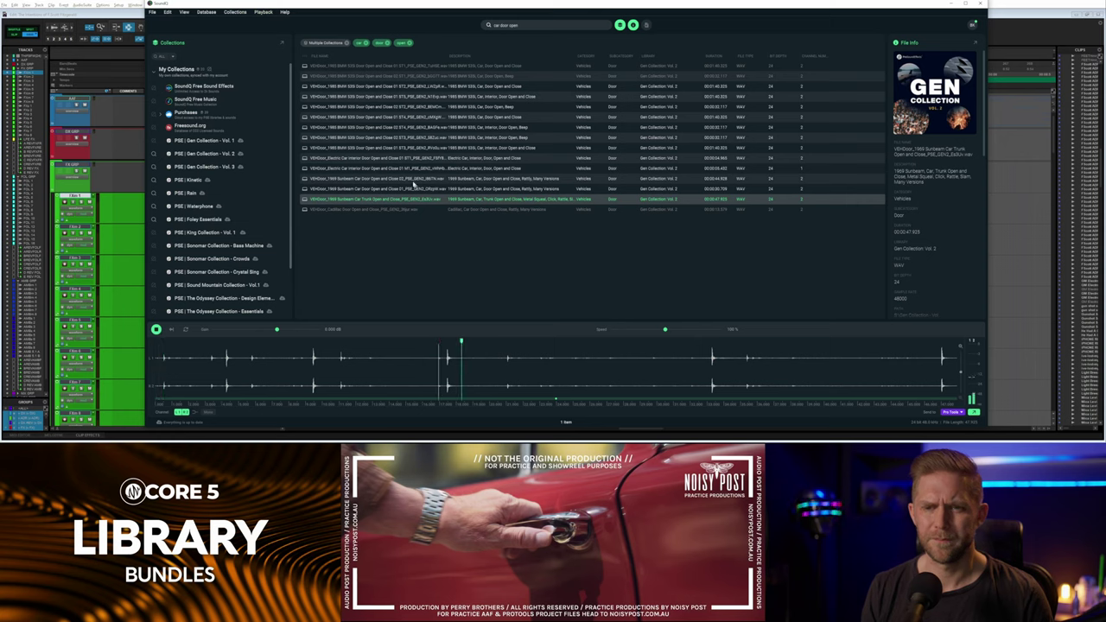
key("Up")
key("Up")
key("Up")
key("Up")
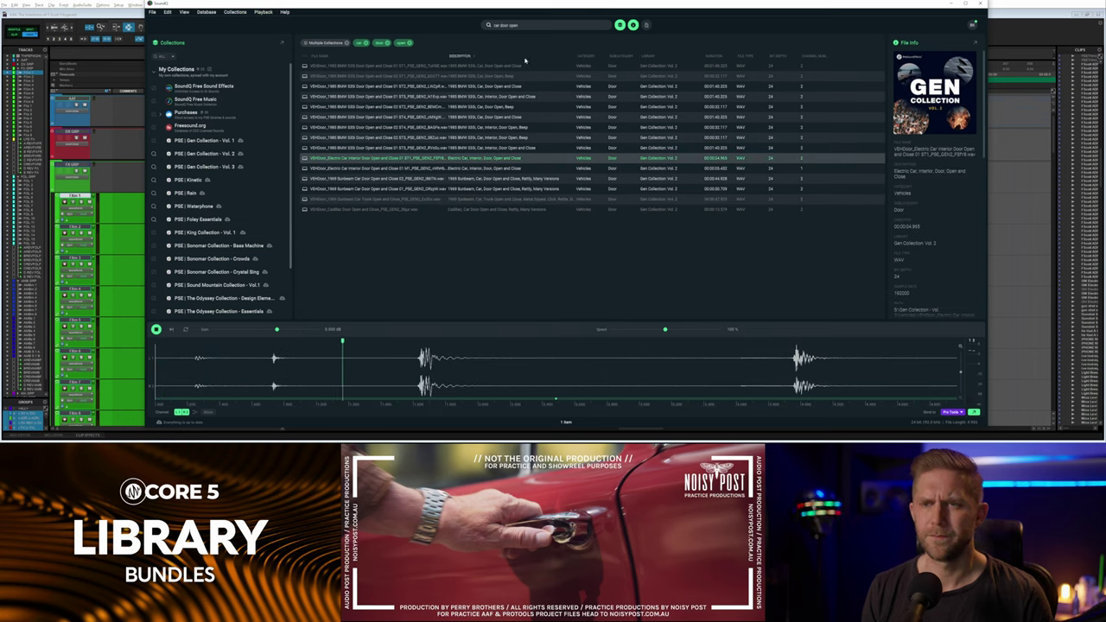
key("space")
Search for "car door" again and audition the BMW Door Open and Close 01 ST2 recording.
left_click(525, 25)
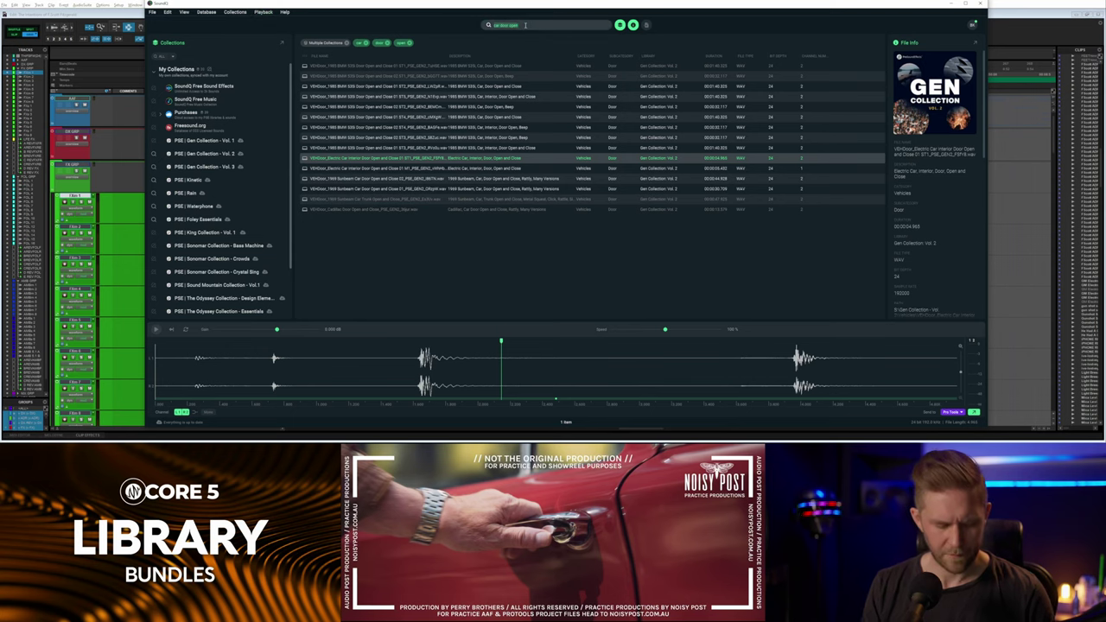
type("car door")
key("Return")
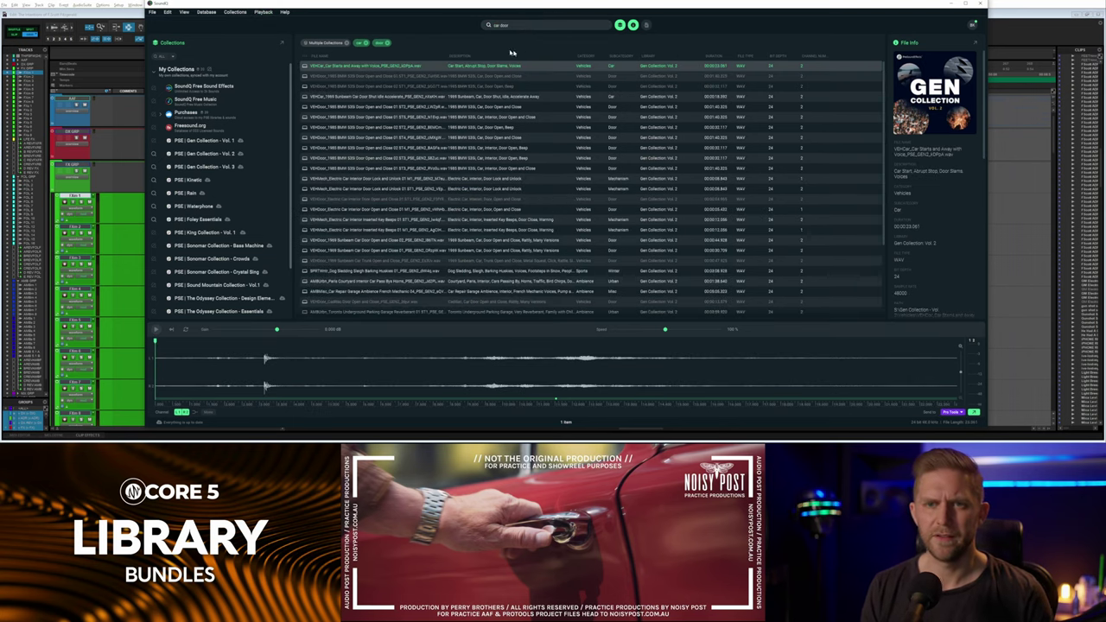
left_click(472, 97)
left_click(471, 107)
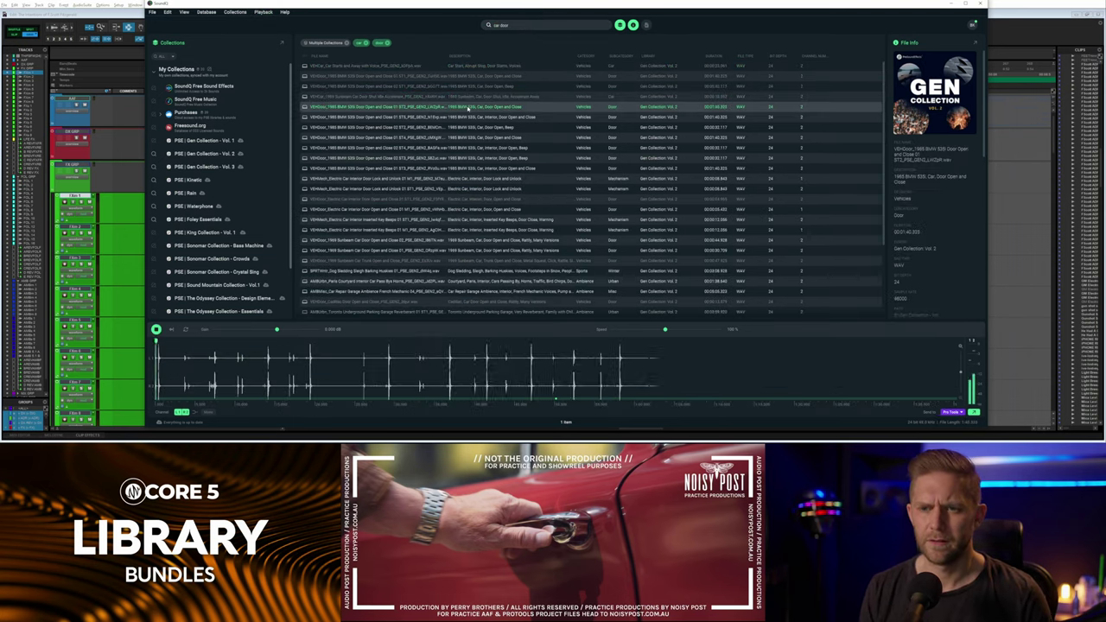
left_click(305, 369)
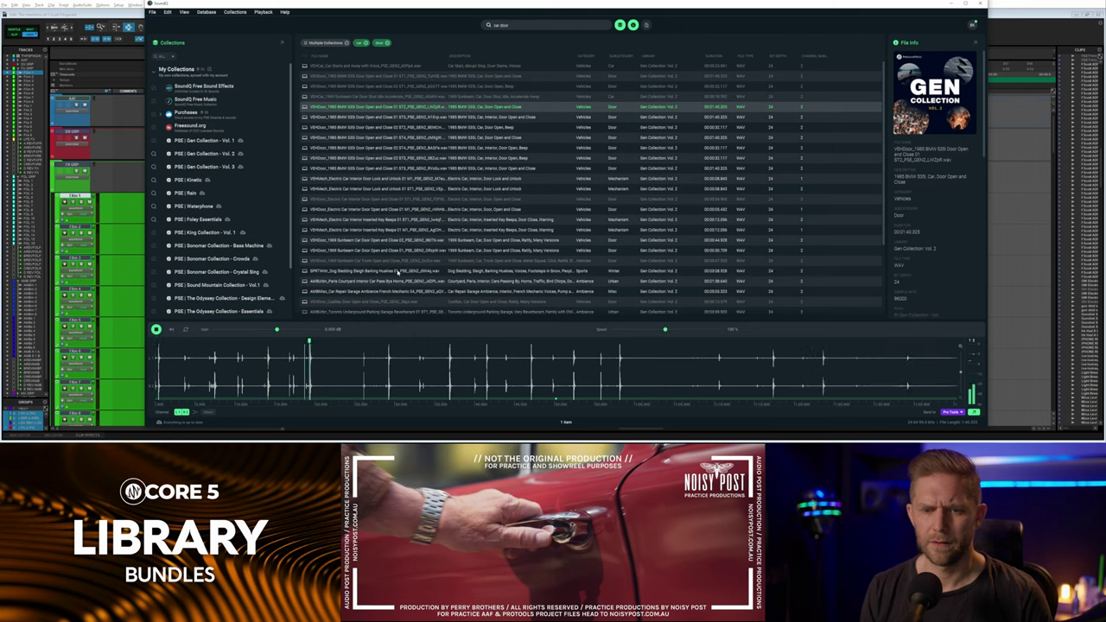
Audition the individual door hits in the Sunbeam Car Door Open and Close 01 recording.
left_click(395, 271)
left_click(389, 250)
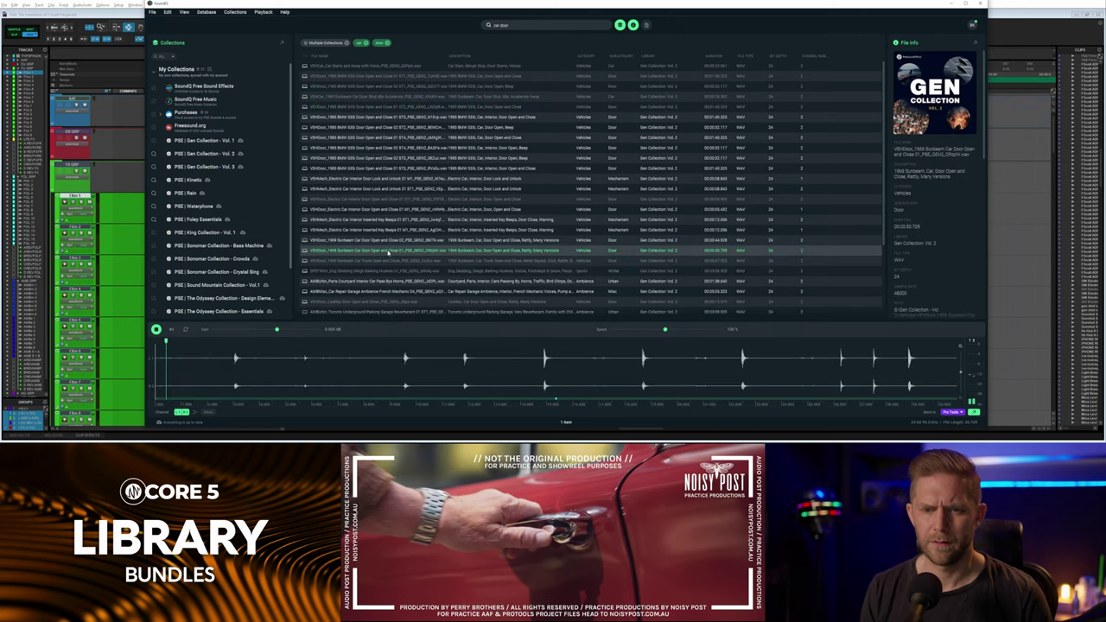
left_click(411, 370)
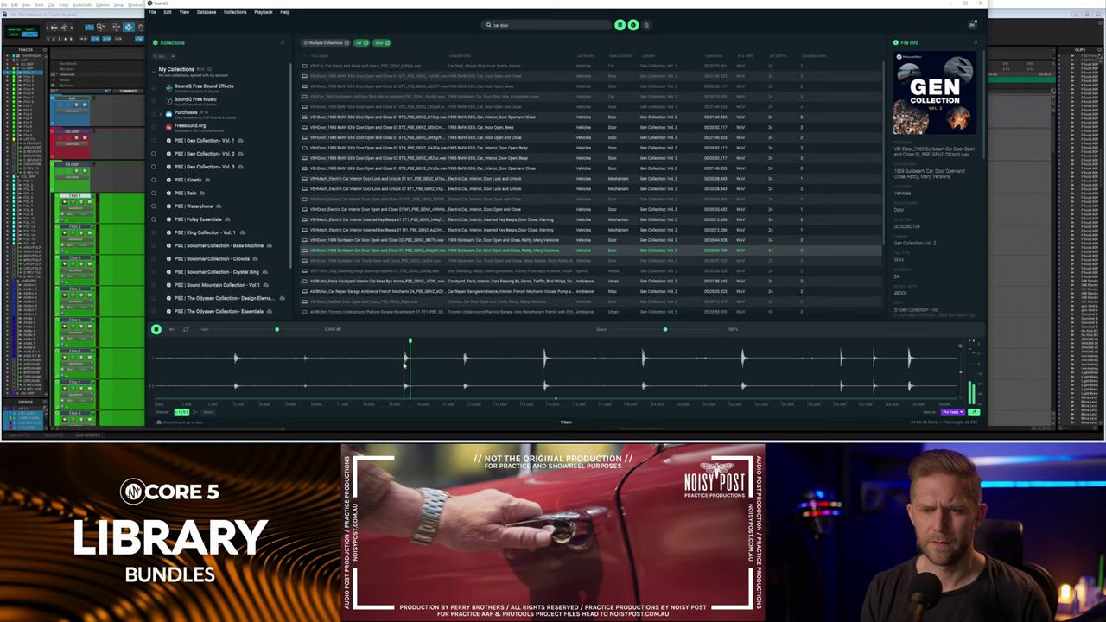
left_click(458, 371)
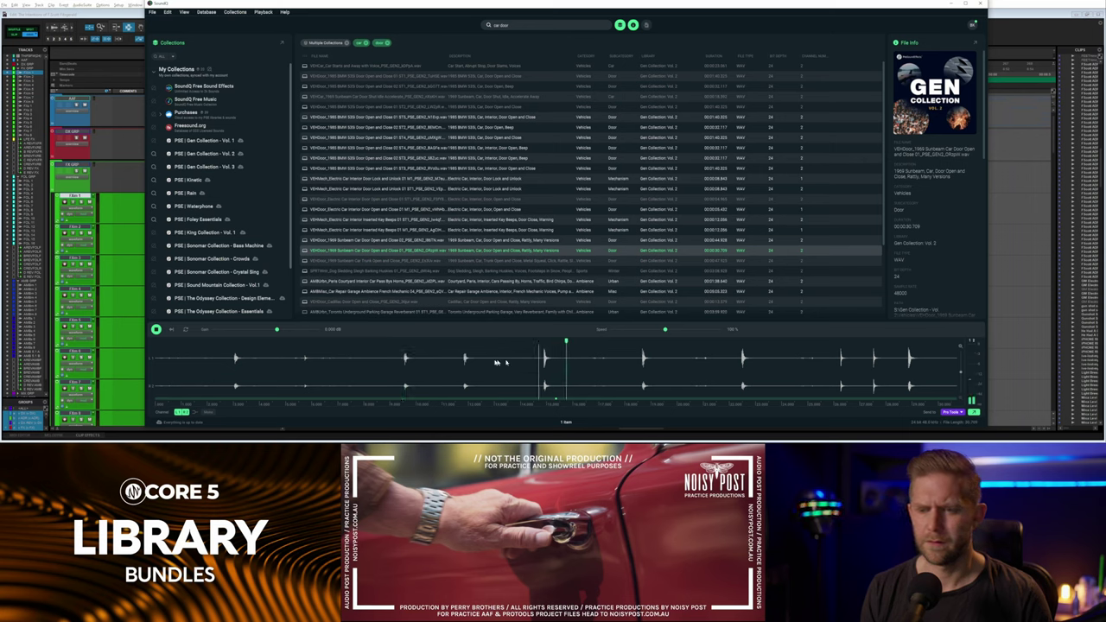
left_click(450, 363)
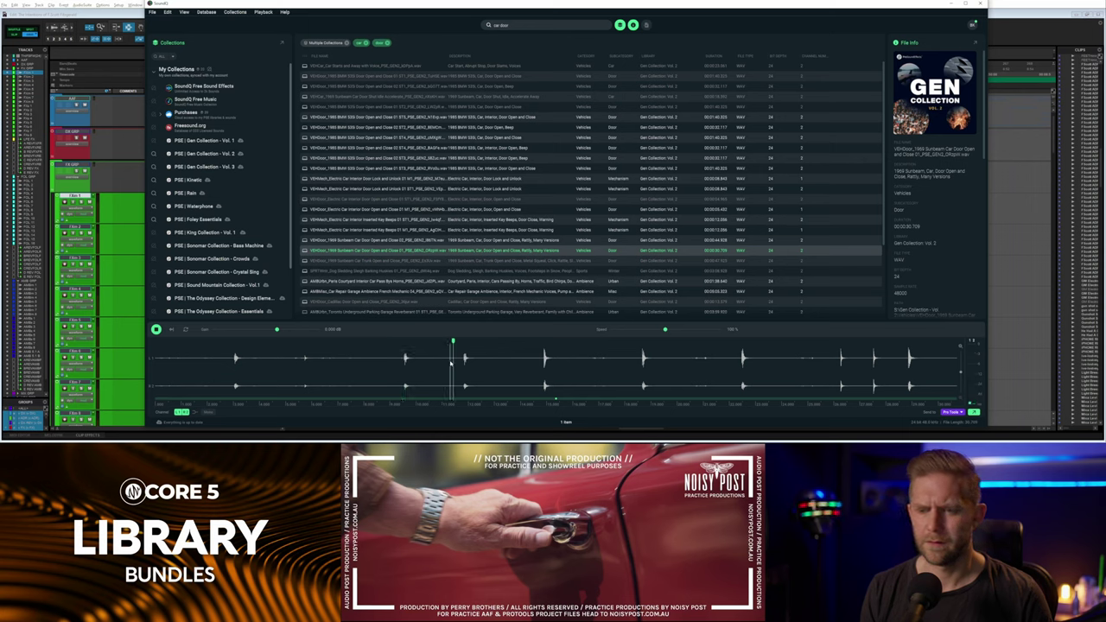
left_click(635, 361)
left_click(454, 368)
key("space")
Select the door hit just after the 9-second mark of the Sunbeam recording and reduce it to a single channel.
left_click(397, 366)
key("space")
left_click_drag(398, 366, 431, 367)
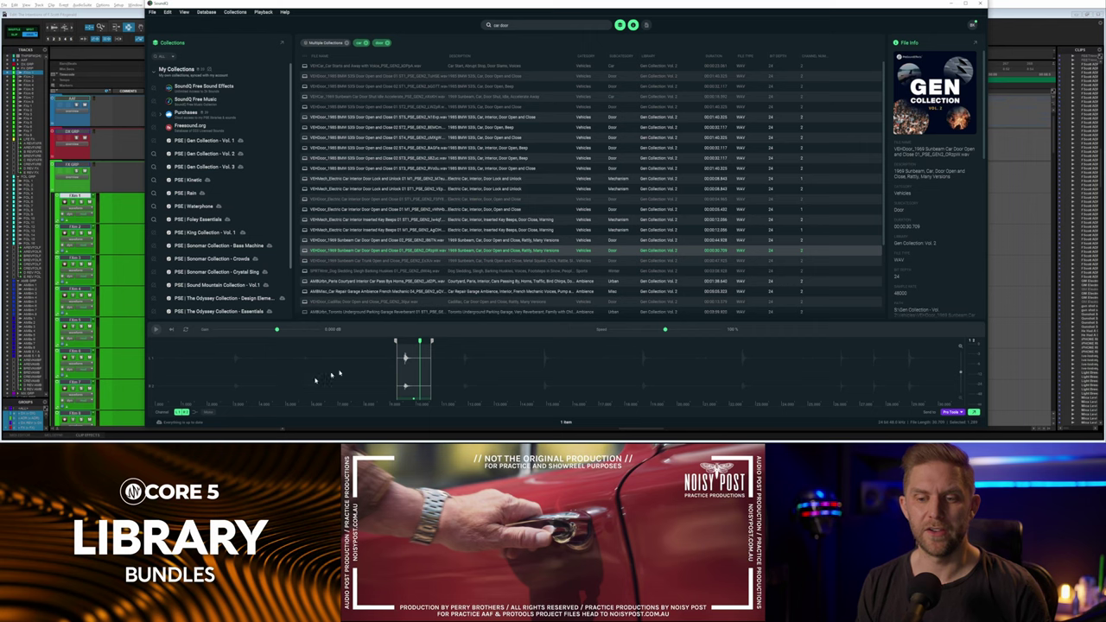
key("alt+Tab")
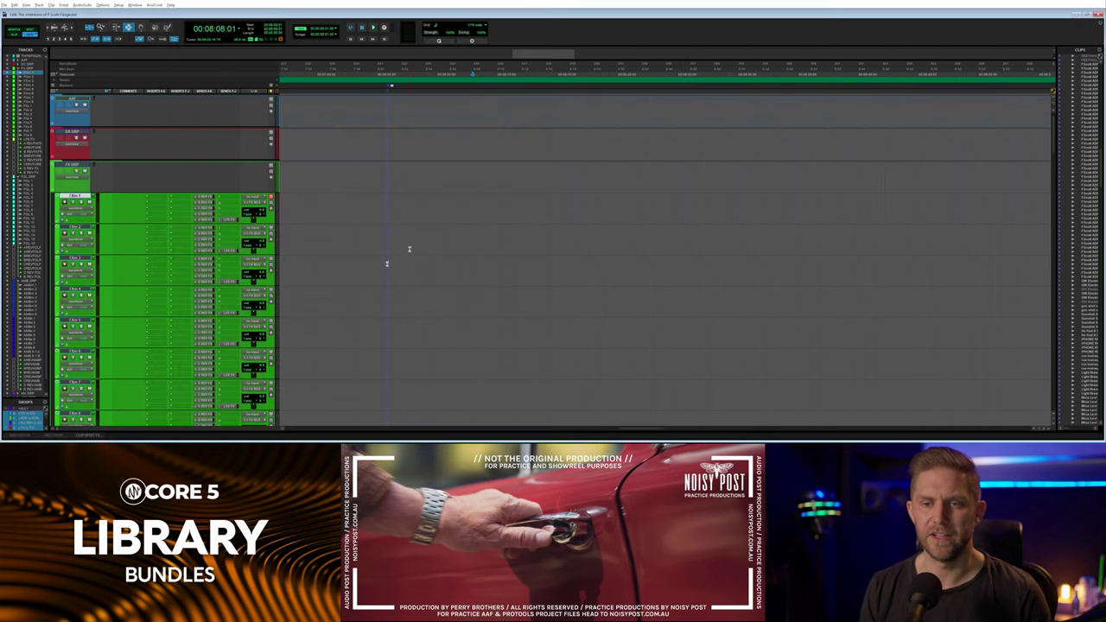
key("alt+Tab")
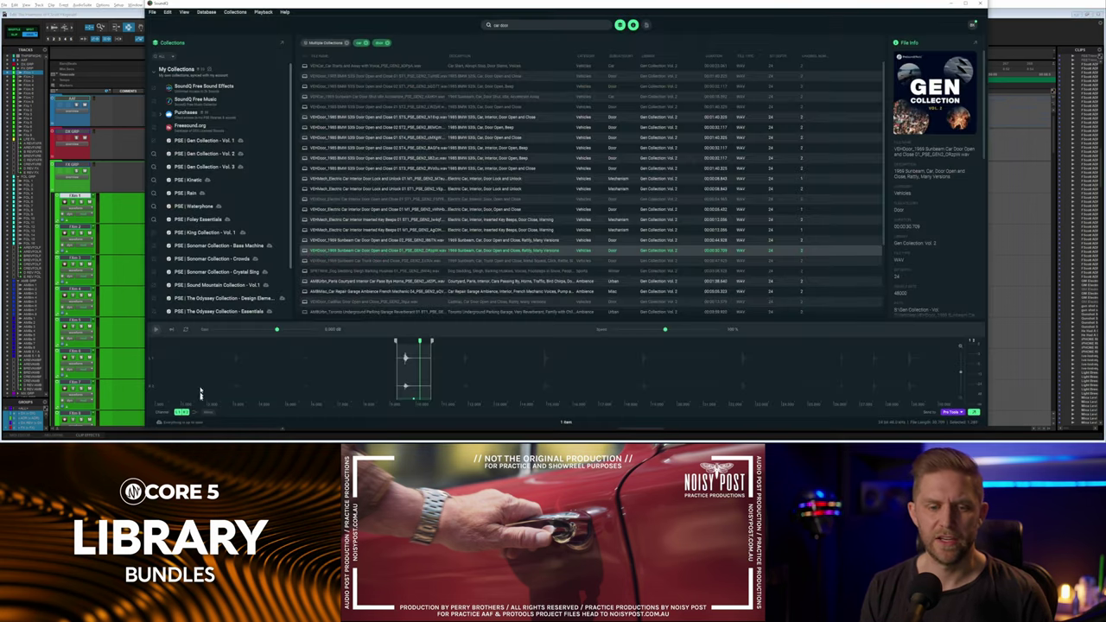
left_click(181, 413)
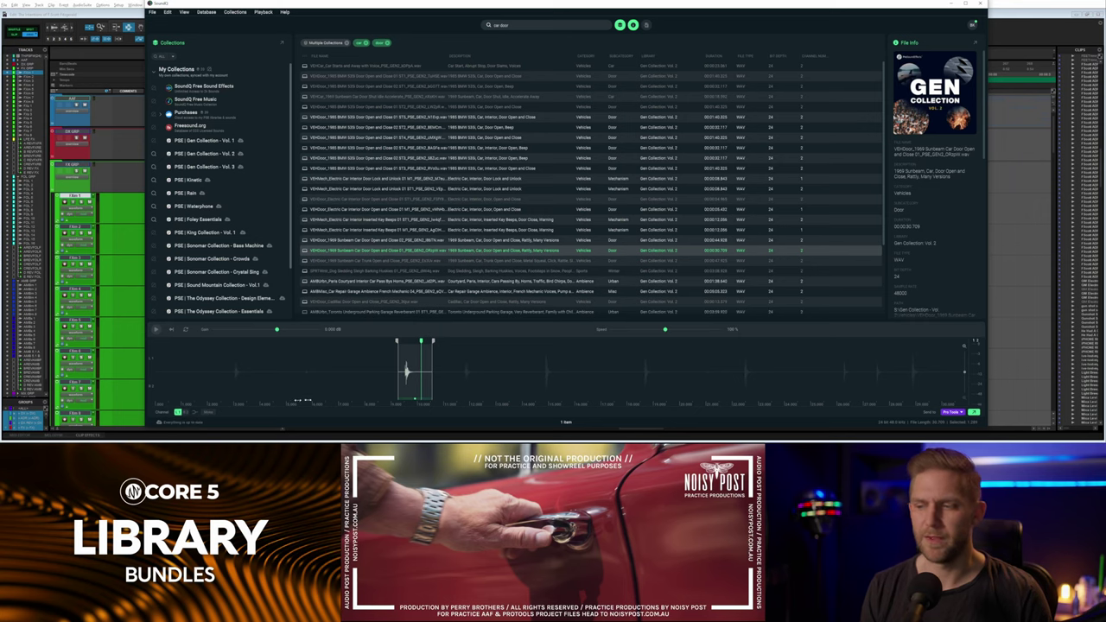
Send the selected Sunbeam door hit to the first effects track in Pro Tools at the door-handle shot.
key("alt+Tab")
key("alt+Tab")
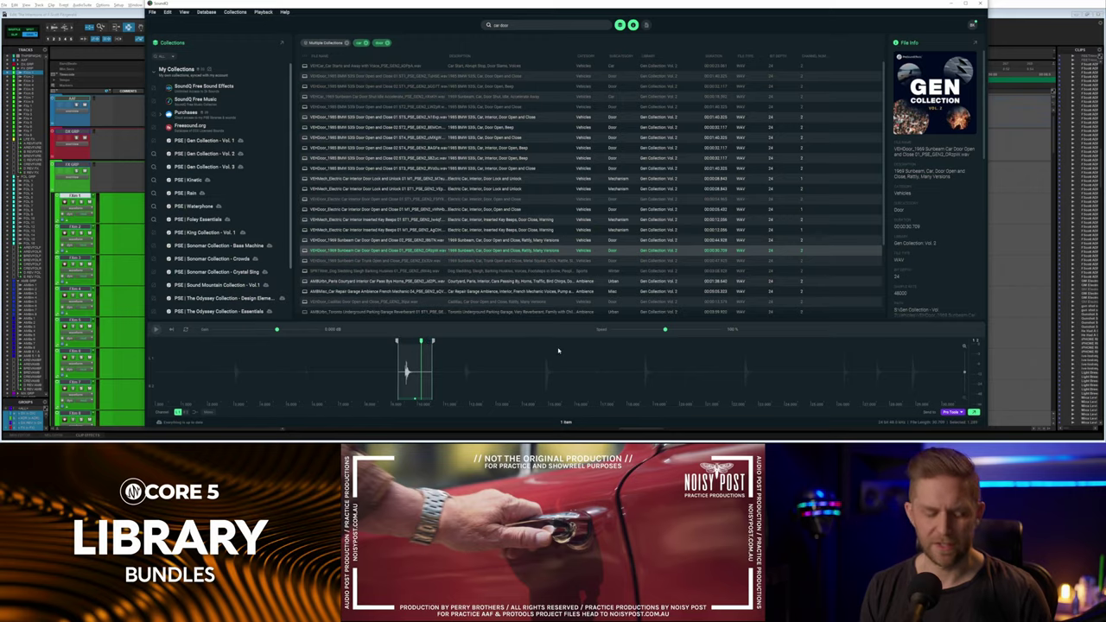
key("s")
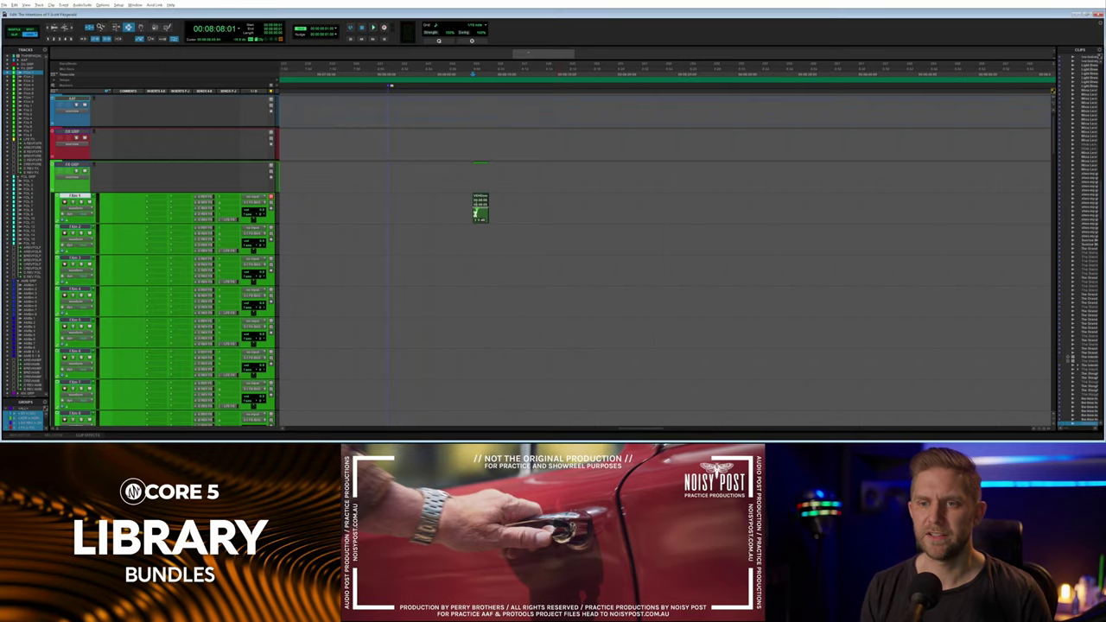
left_click(474, 214)
key("t")
key("t")
key("t")
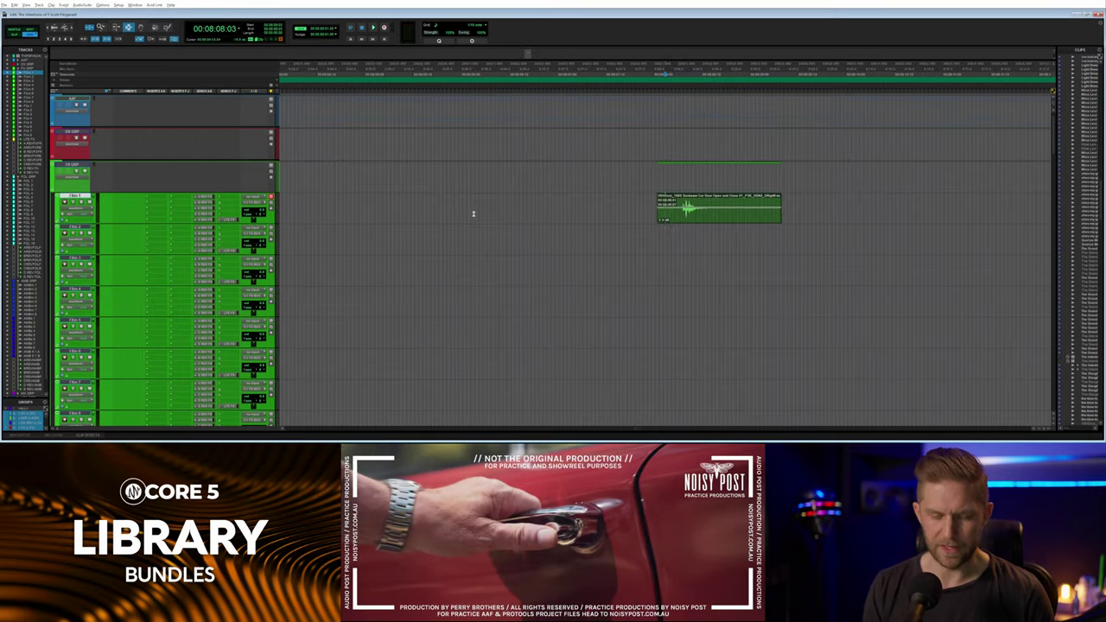
Nudge the Sunbeam door clip earlier by a few frames and play it against the door-handle shot.
key("period")
key("period")
key("period")
key("period")
key("period")
key("period")
key("comma")
key("comma")
key("space")
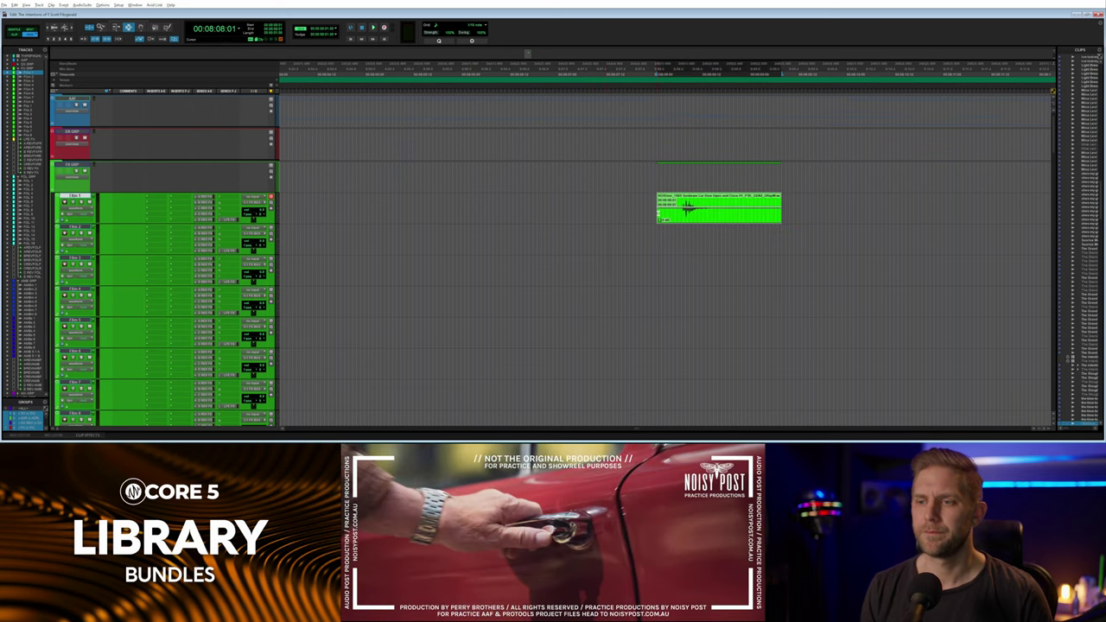
key("KP_Subtract")
key("KP_Subtract")
key("comma")
key("period")
key("period")
key("period")
key("space")
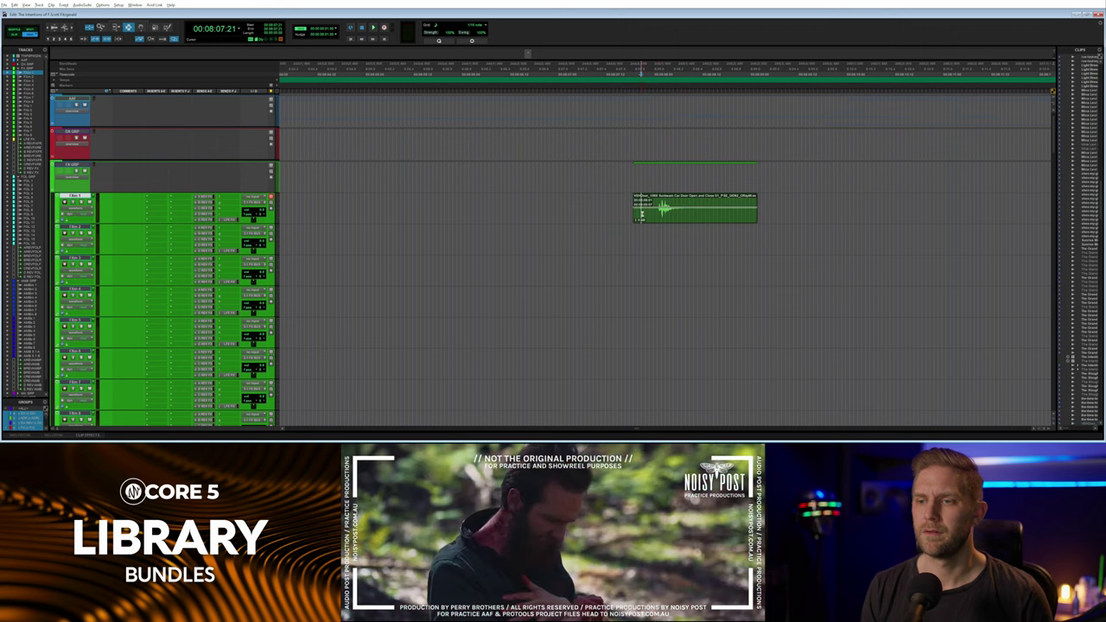
Try the Sunbeam door clip slightly earlier, restore its position and check the sync in playback.
key("space")
double_click(656, 218)
key("comma")
key("comma")
left_click(641, 220)
key("space")
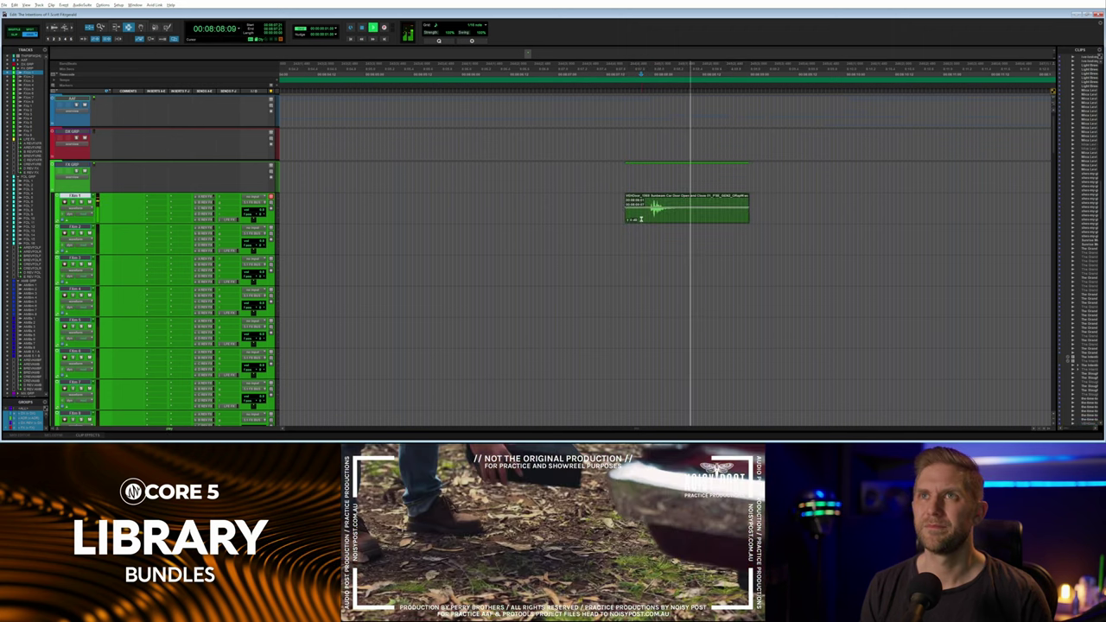
key("space")
key("KP_Add")
key("space")
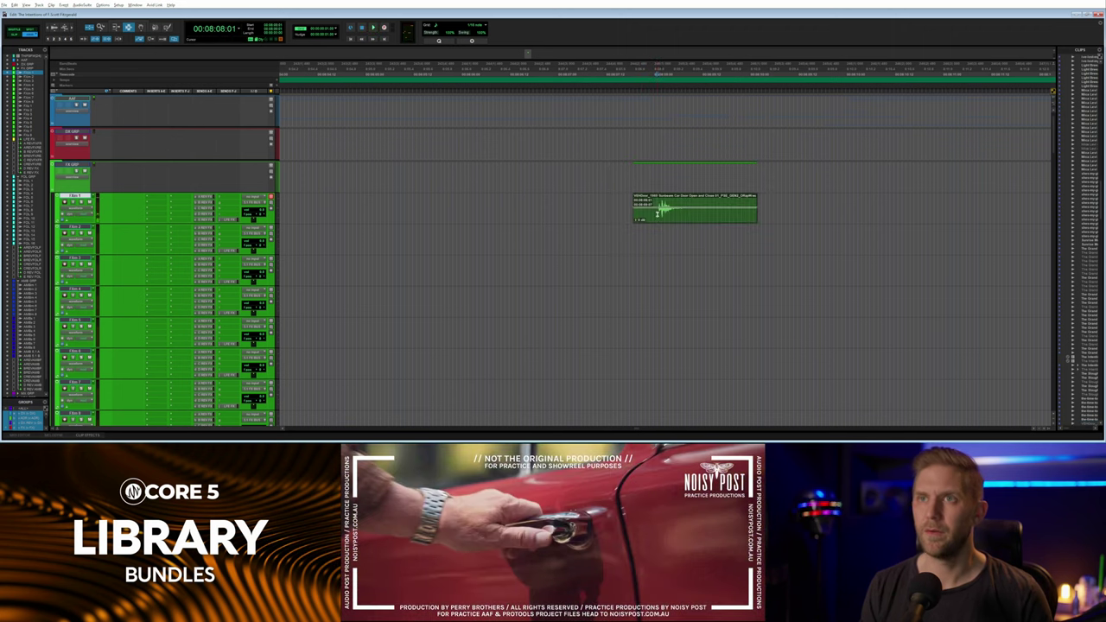
key("space")
key("space")
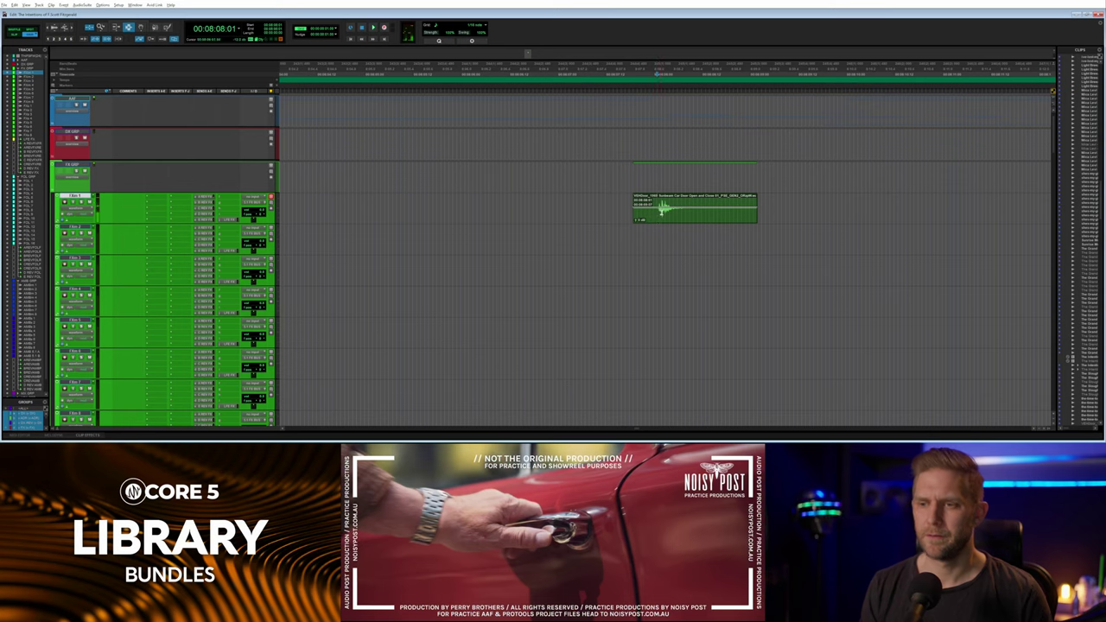
Search SoundQ for "car door open" and audition several hits in the BMW Door Open and Close 01 ST1 recording.
key("alt+Tab")
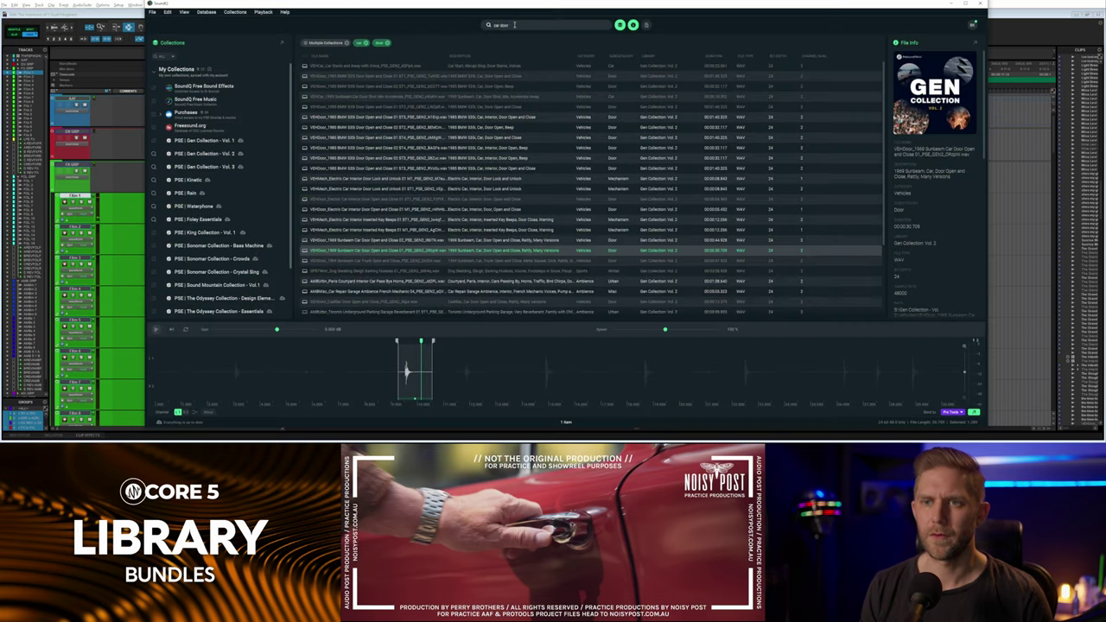
left_click(515, 25)
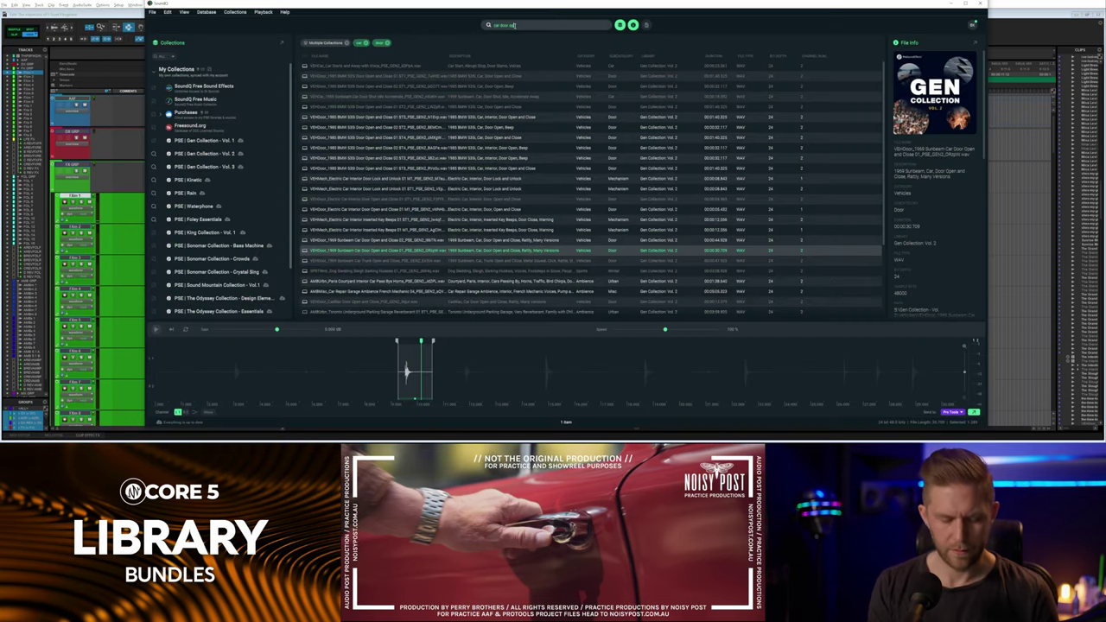
type("open")
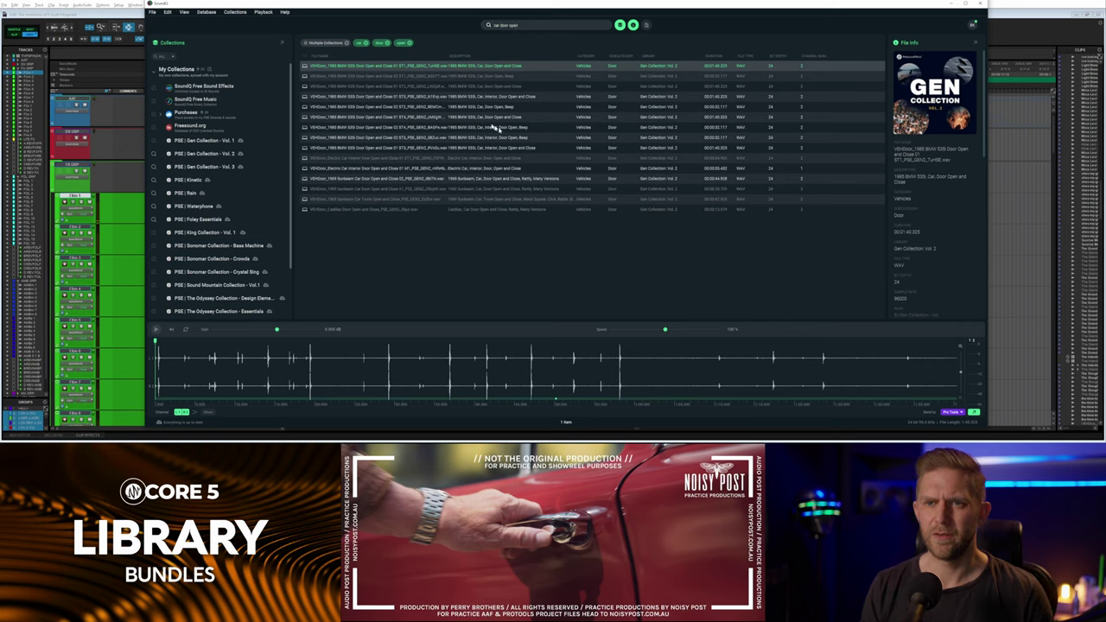
left_click(306, 361)
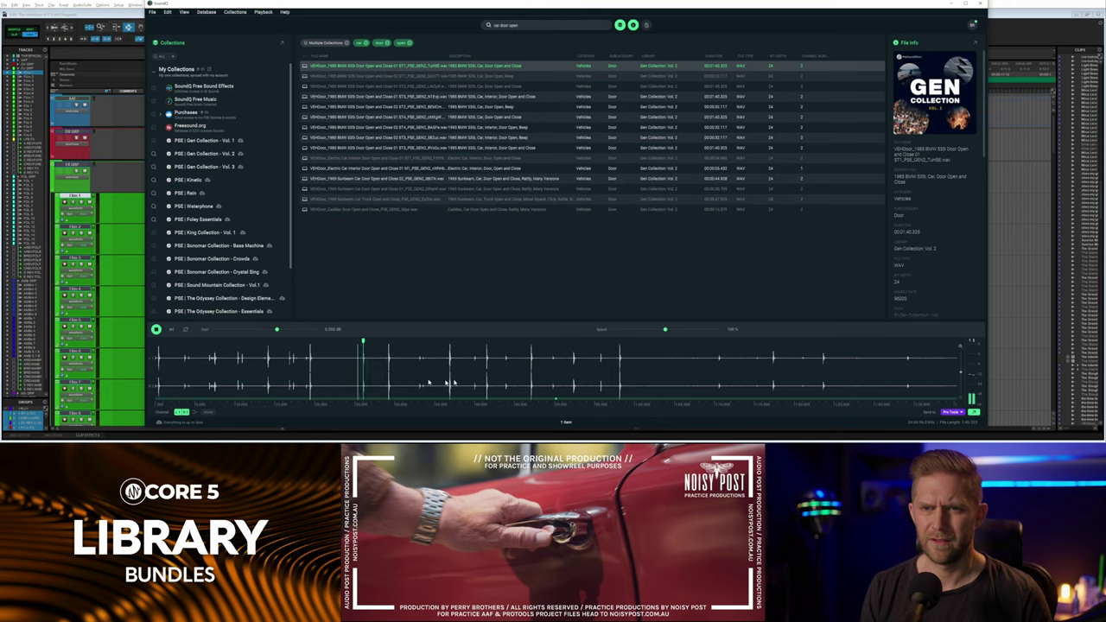
left_click(552, 369)
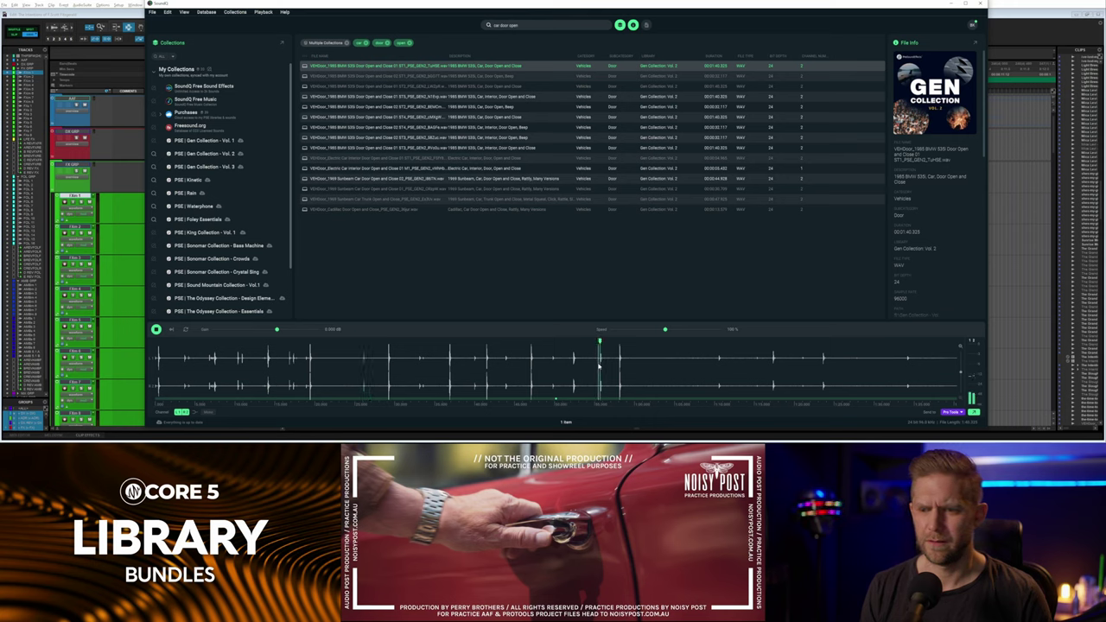
left_click(551, 365)
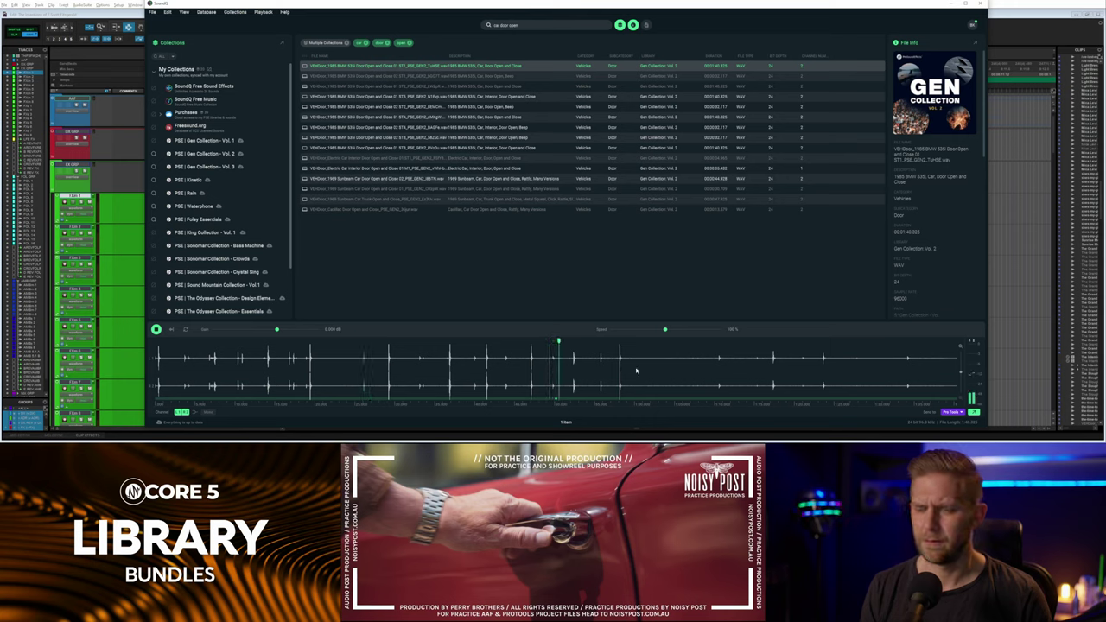
left_click(550, 370)
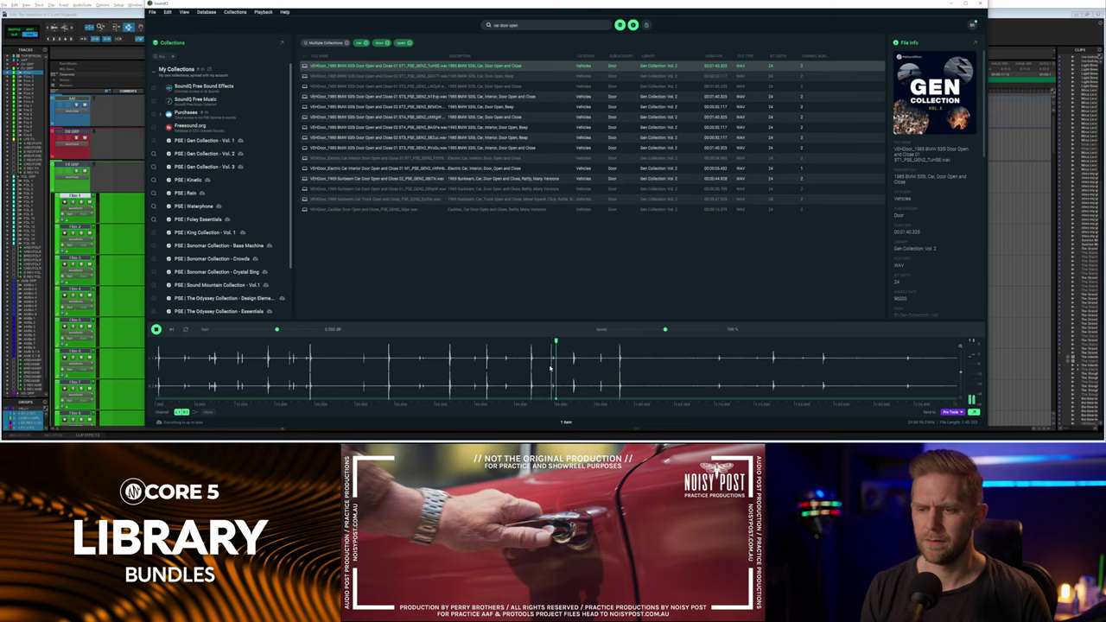
left_click(510, 366)
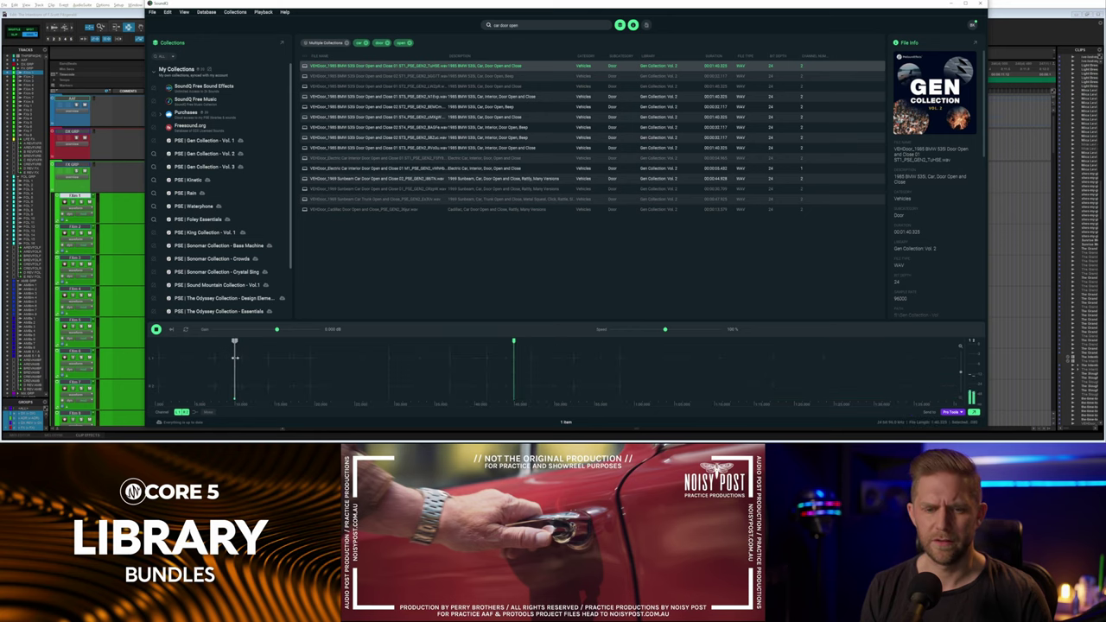
left_click(206, 361)
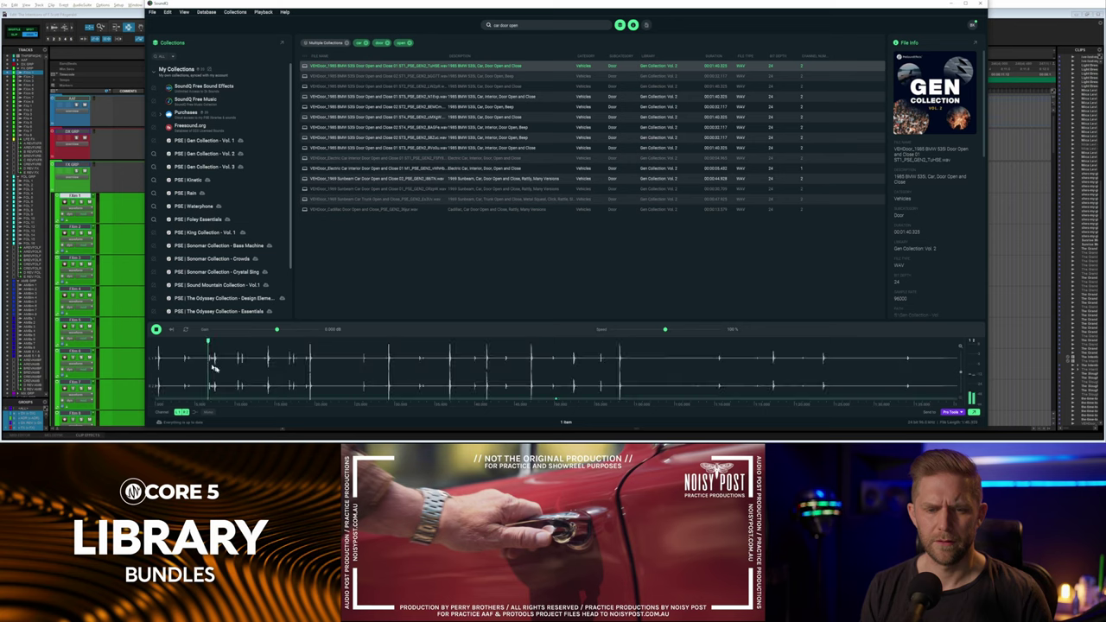
Select the BMW door hits around the 10-second mark and send them to the second effects track in Pro Tools.
left_click(235, 368)
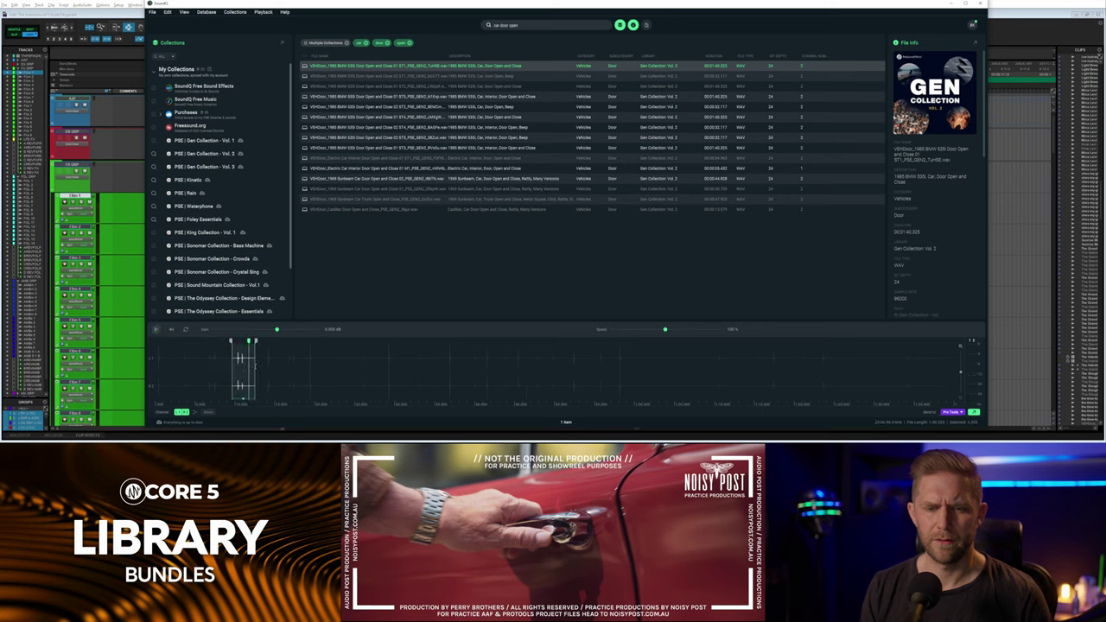
key("alt+Tab")
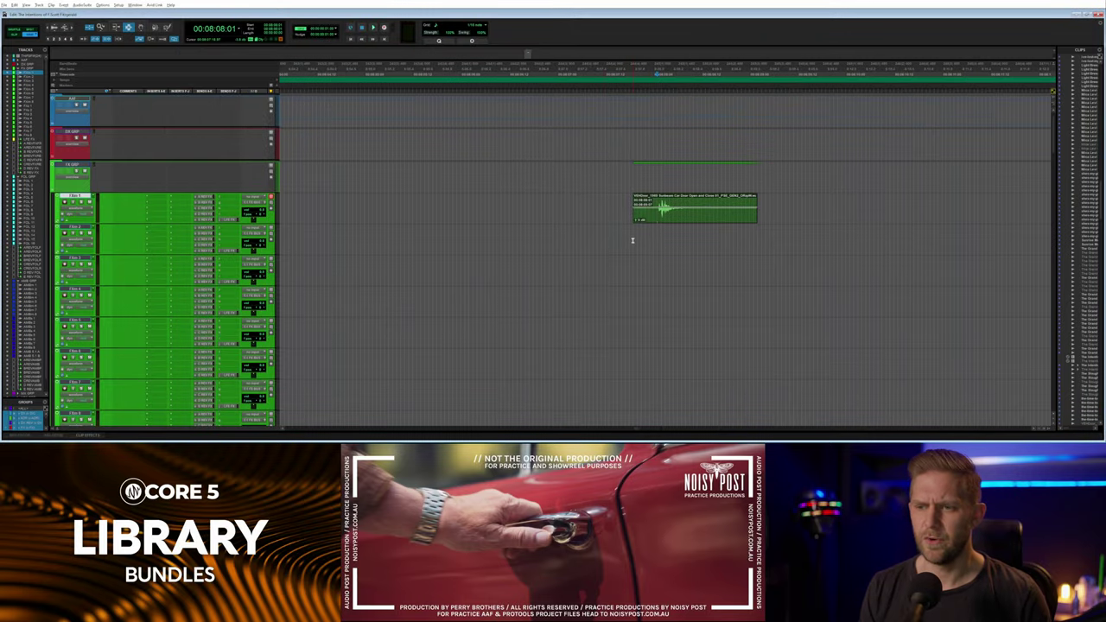
key("alt+Tab")
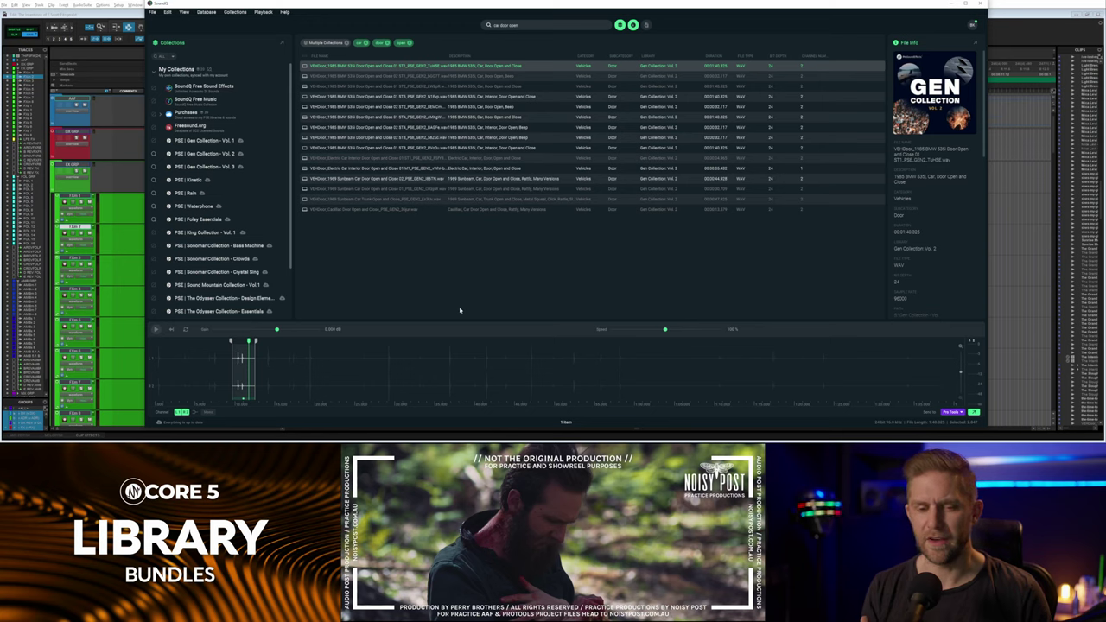
key("s")
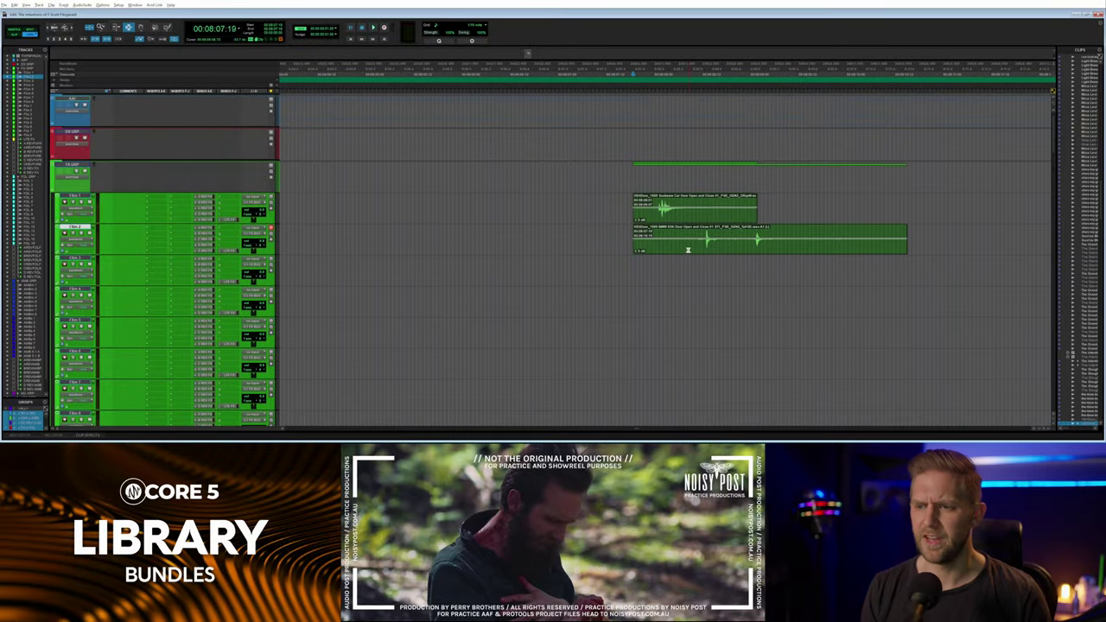
Move the BMW clip earlier to align its first hit with the Sunbeam hit, and raise its clip gain while checking playback.
key("F8")
left_click_drag(690, 251, 677, 257)
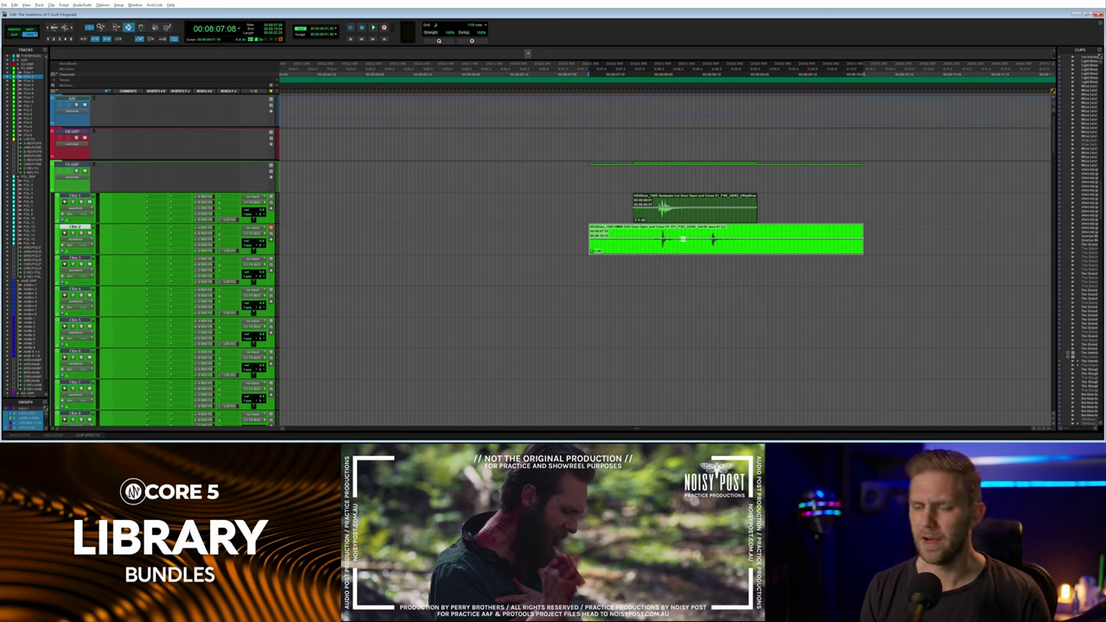
key("space")
key("space")
left_click(593, 248)
key("space")
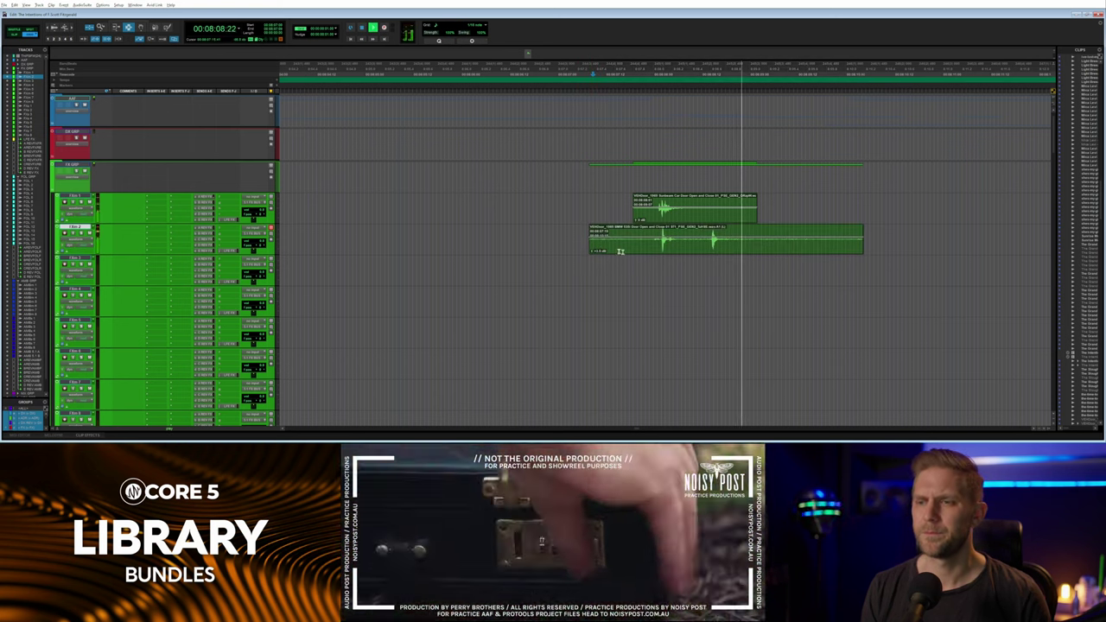
key("space")
key("space")
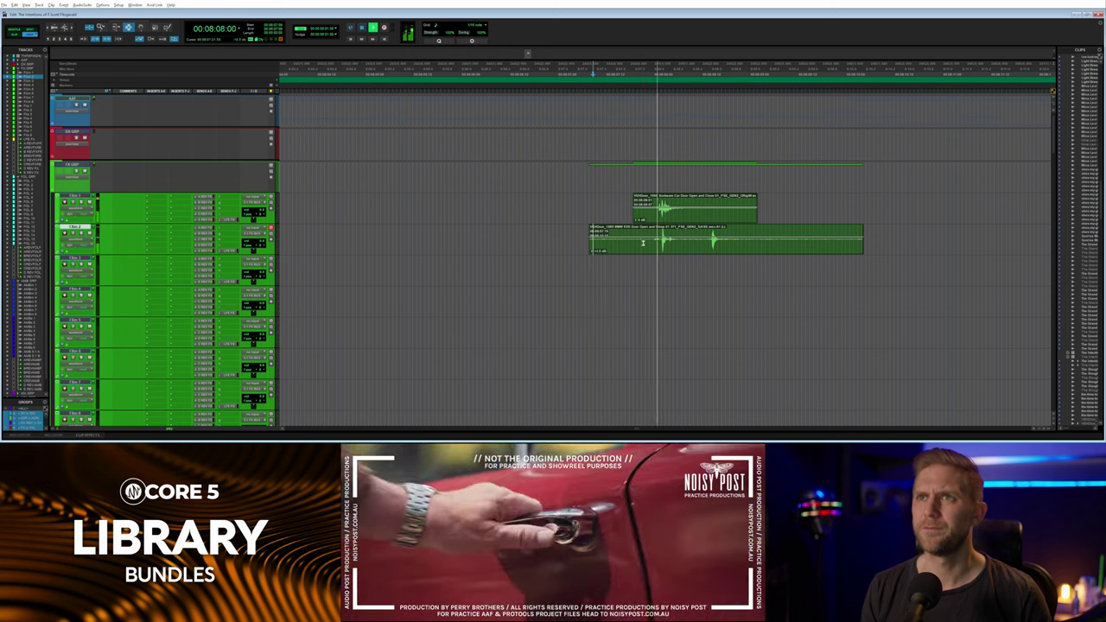
key("space")
Nudge the BMW door clip slightly later to match the hand's movement on the door handle.
left_click(661, 230)
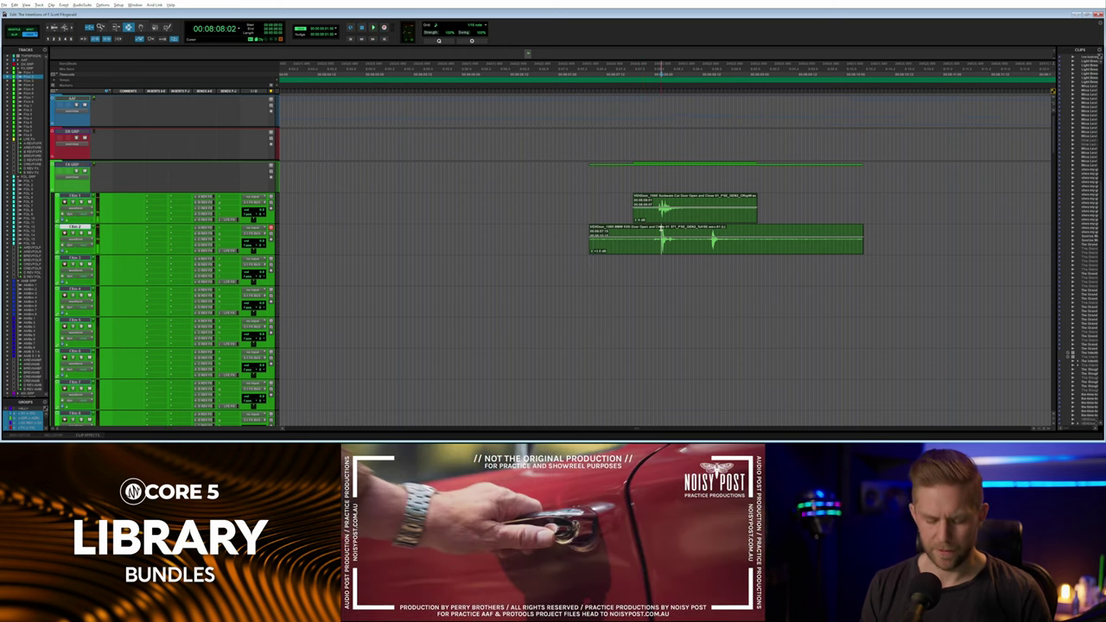
left_click(669, 239)
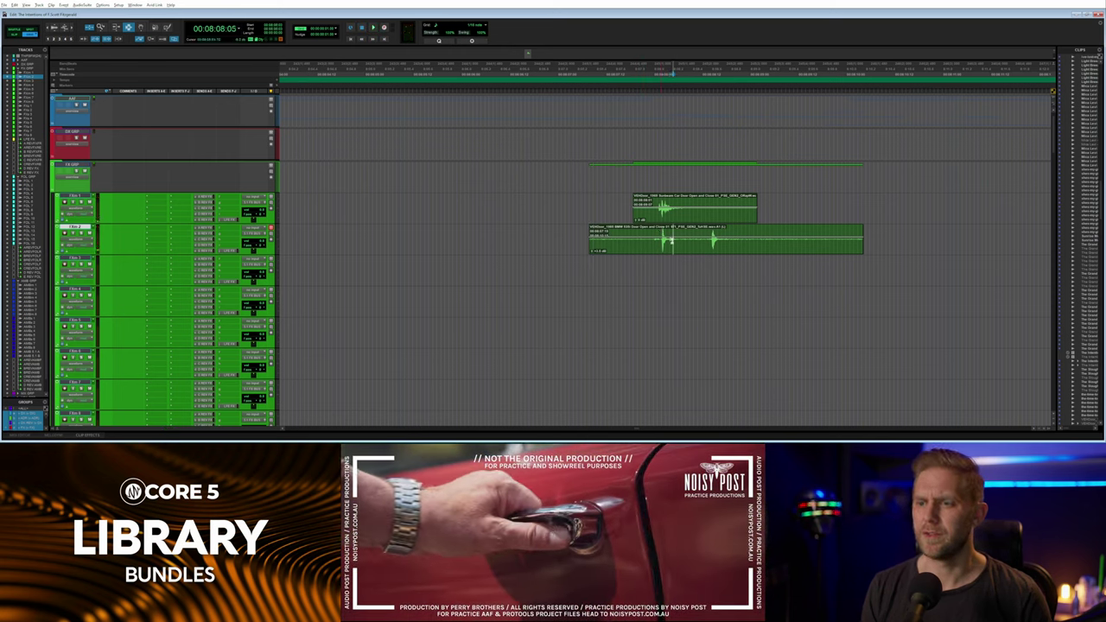
double_click(670, 239)
key("period")
key("period")
key("period")
Nudge the Sunbeam door clip later to line up with the first BMW hit, and play both layers to picture.
double_click(677, 219)
key("period")
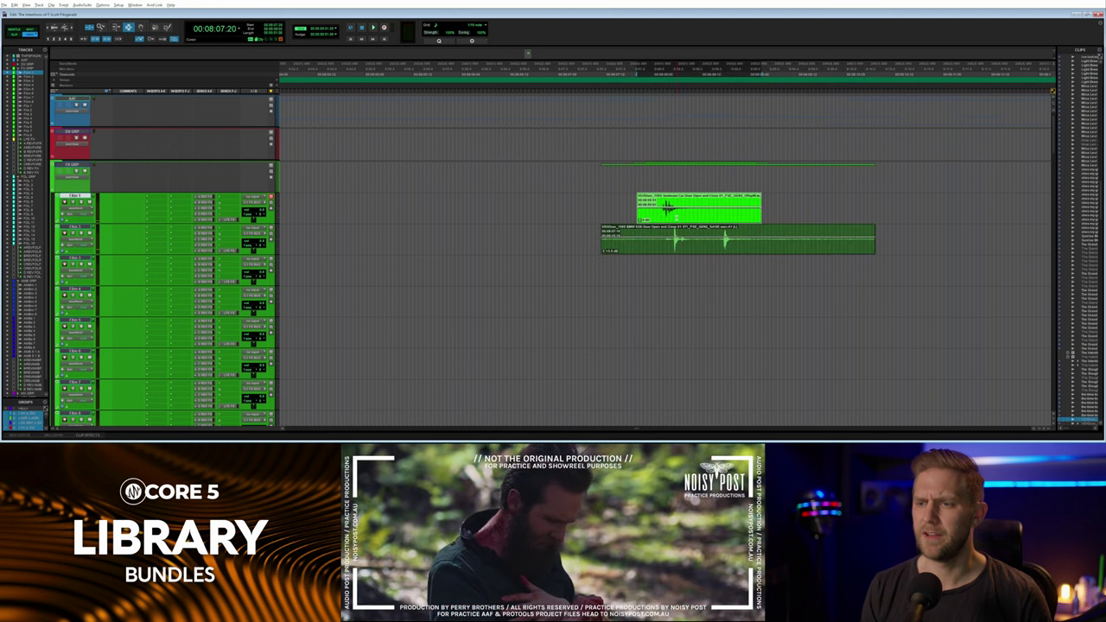
key("period")
key("period")
left_click(670, 222)
left_click(662, 221)
key("space")
key("space")
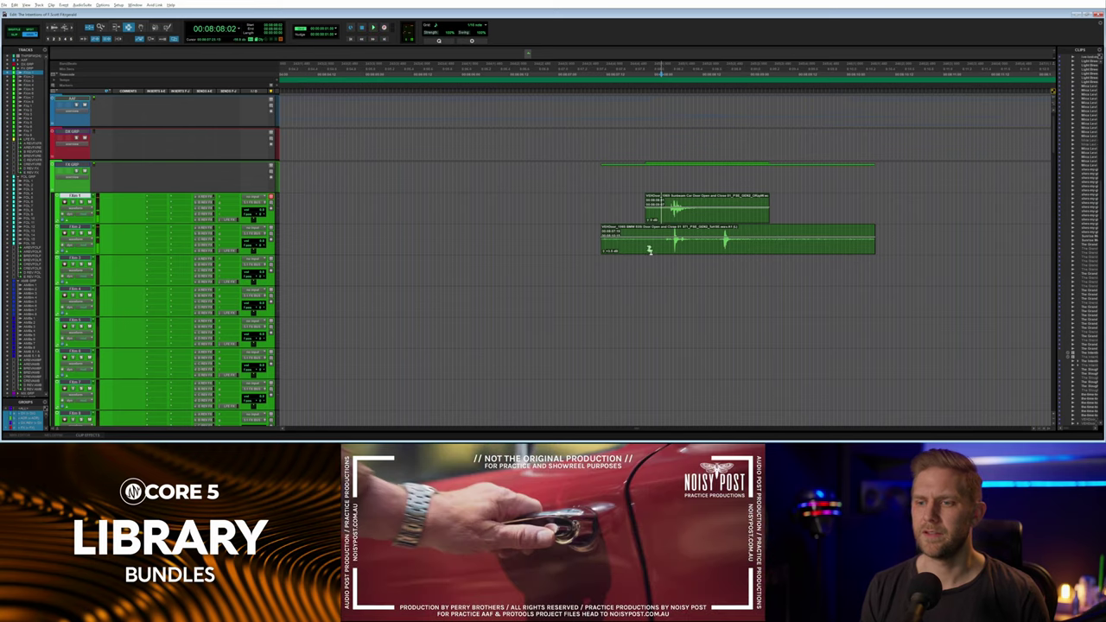
Trim the silence before the first hits and the excess tails from the Sunbeam and BMW door clips.
left_click_drag(600, 243, 671, 243)
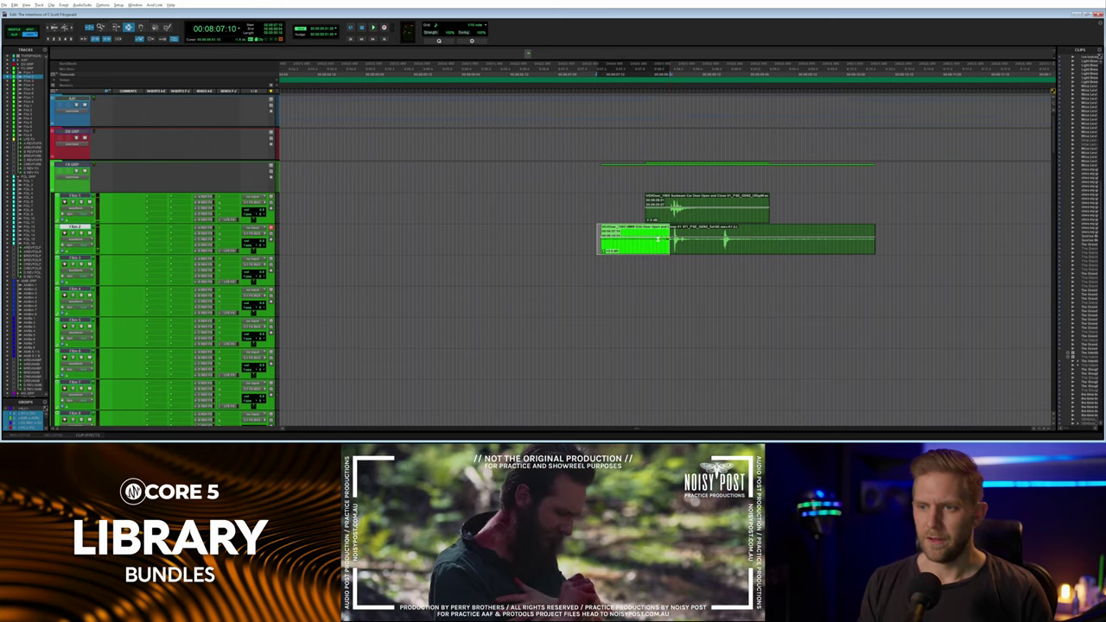
key("Delete")
left_click_drag(749, 207, 918, 251)
key("Delete")
key("Delete")
left_click_drag(640, 218, 608, 217)
key("Delete")
Apply batch fade-ins and fade-outs to the trimmed Sunbeam and BMW door clips.
key("shift+f")
key("shift+f")
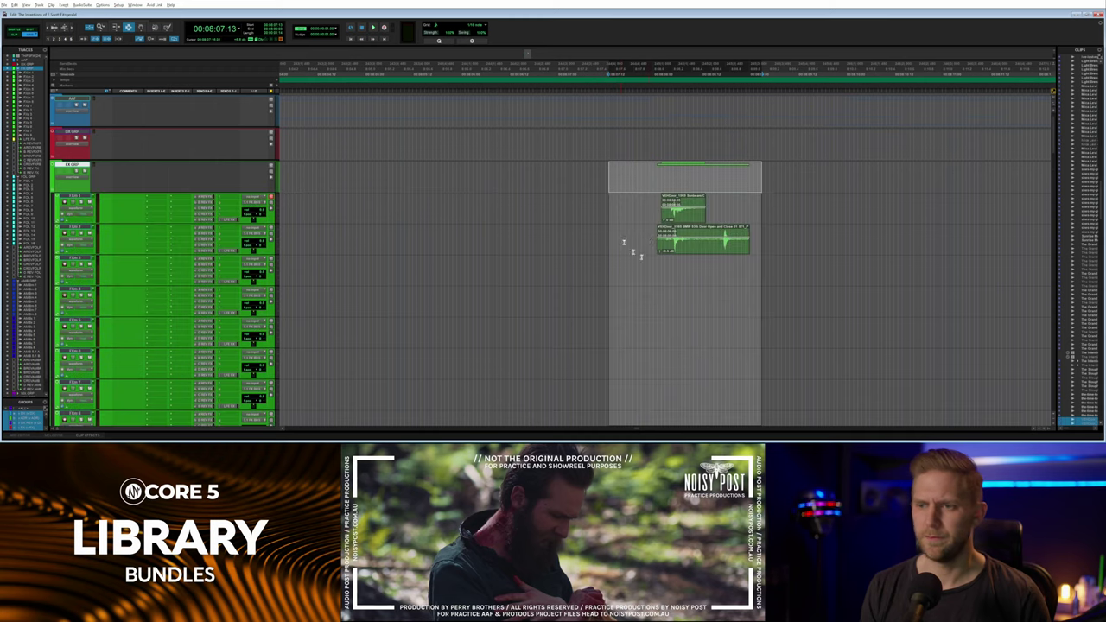
left_click_drag(649, 218, 783, 246)
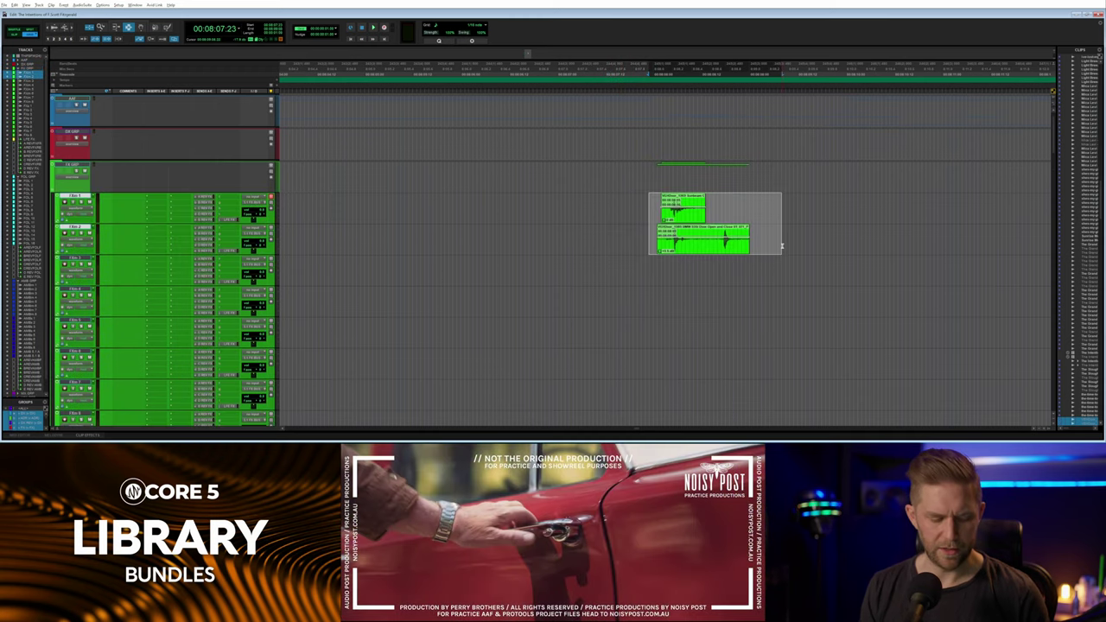
key("ctrl+f")
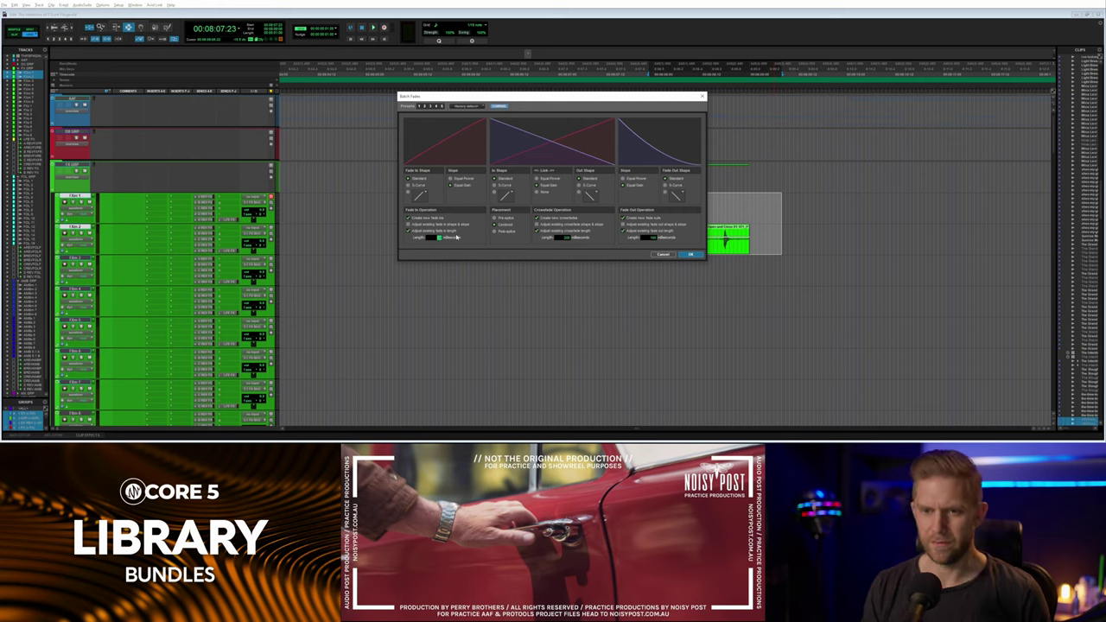
key("Tab")
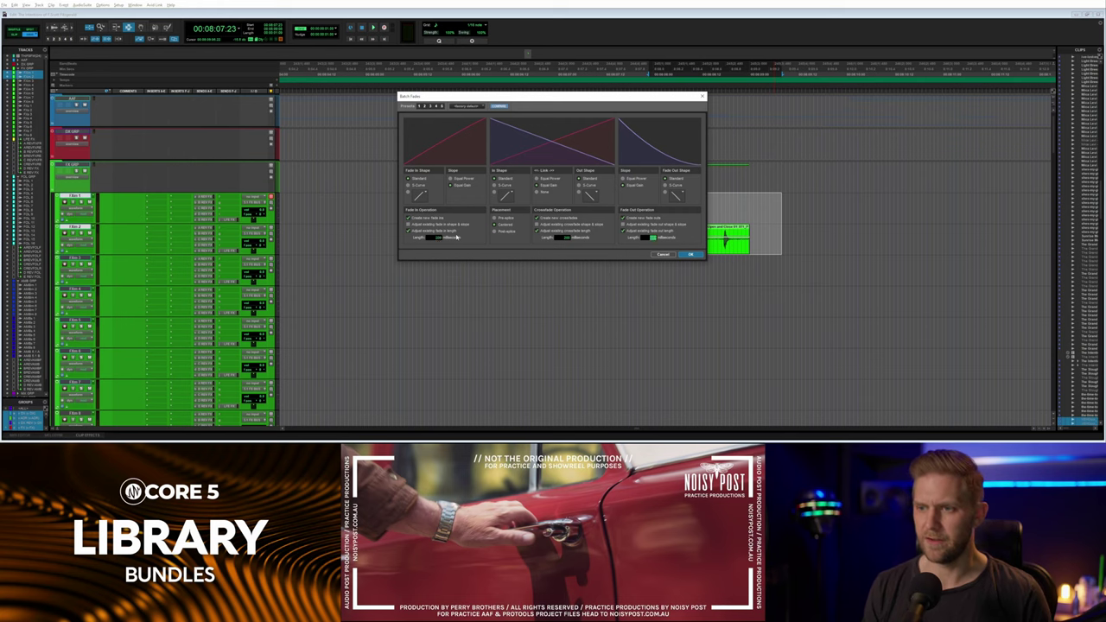
key("Return")
left_click(566, 179)
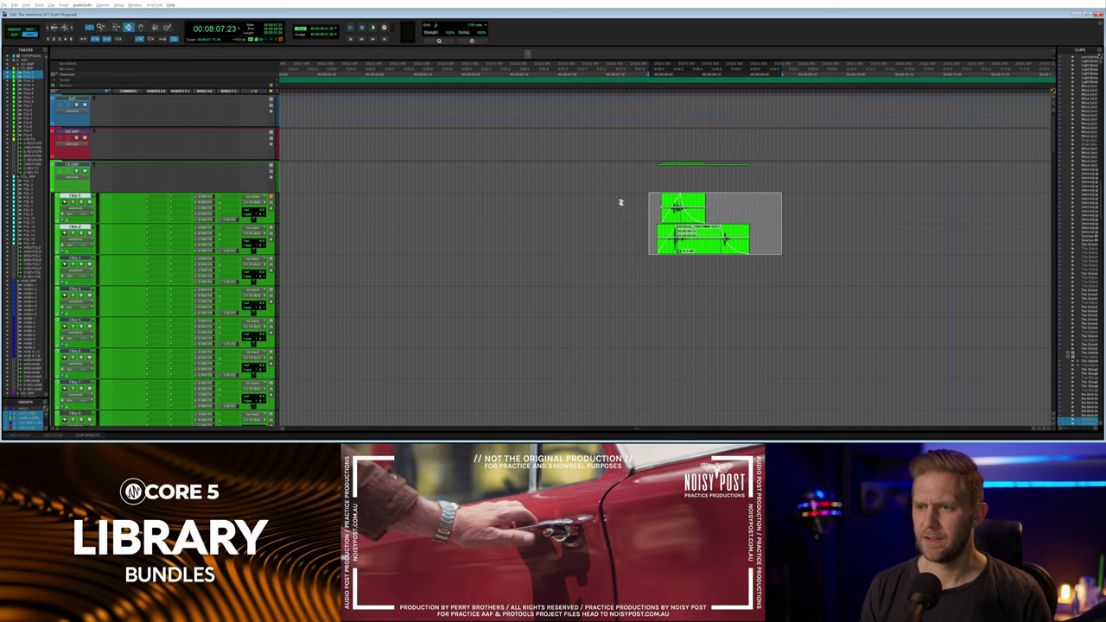
key("ctrl+f")
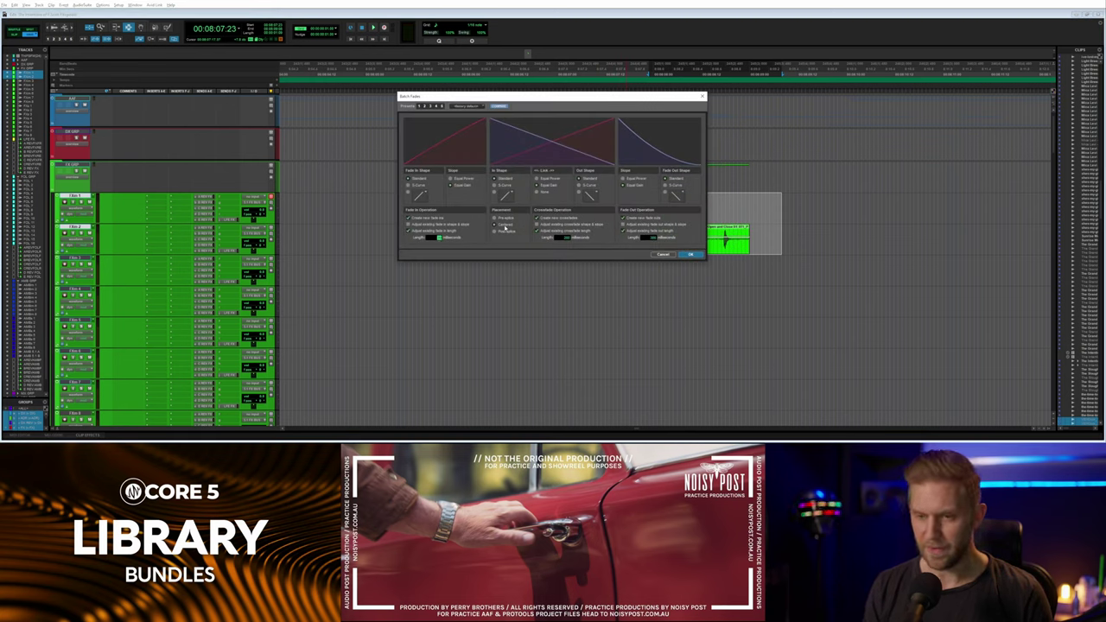
key("Return")
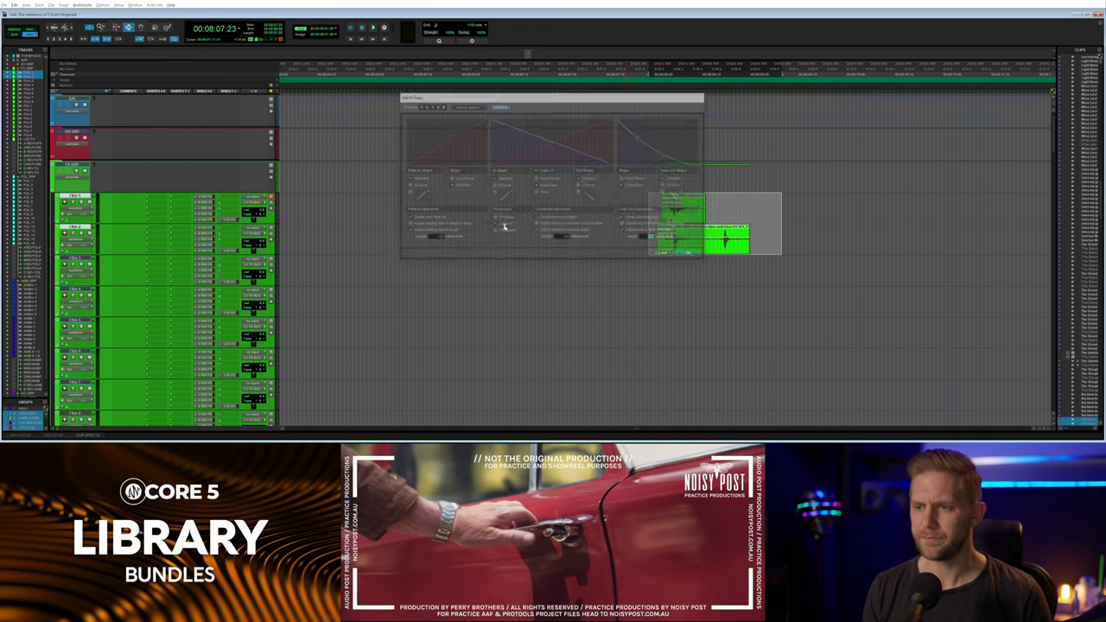
Play the faded door layers against the picture, checking the timing of the second BMW hit.
key("space")
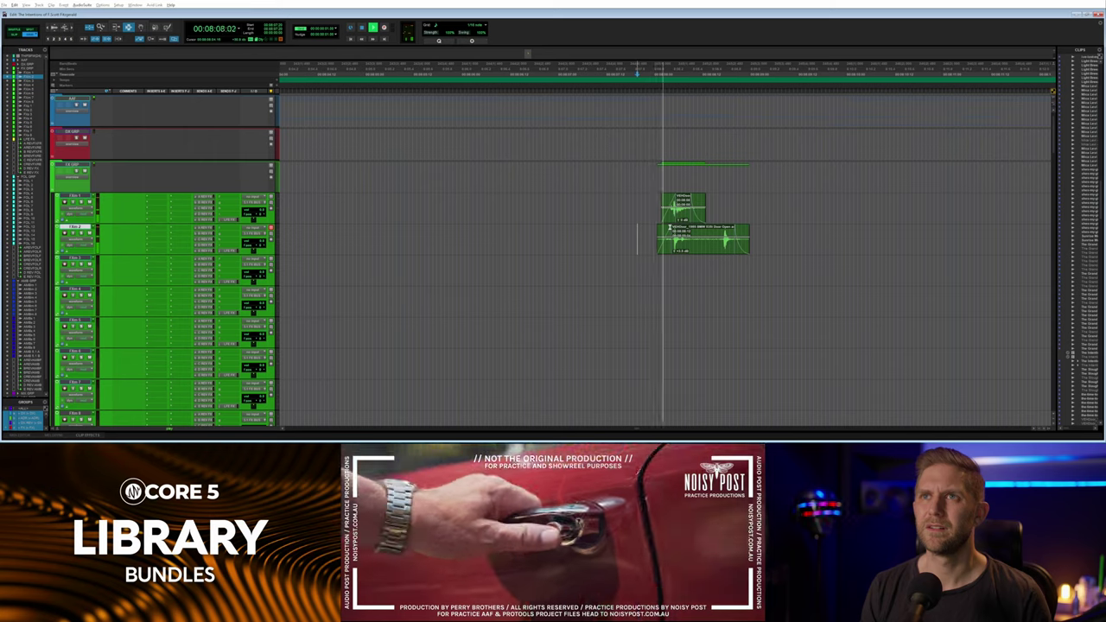
key("space")
key("space")
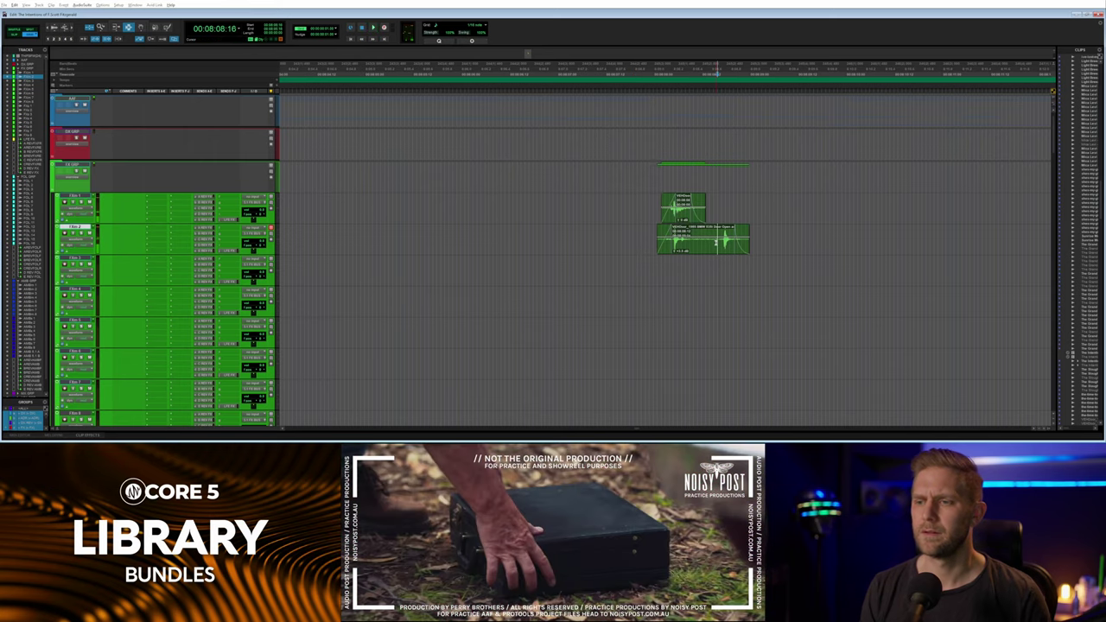
key("space")
key("space")
key("space")
key("space")
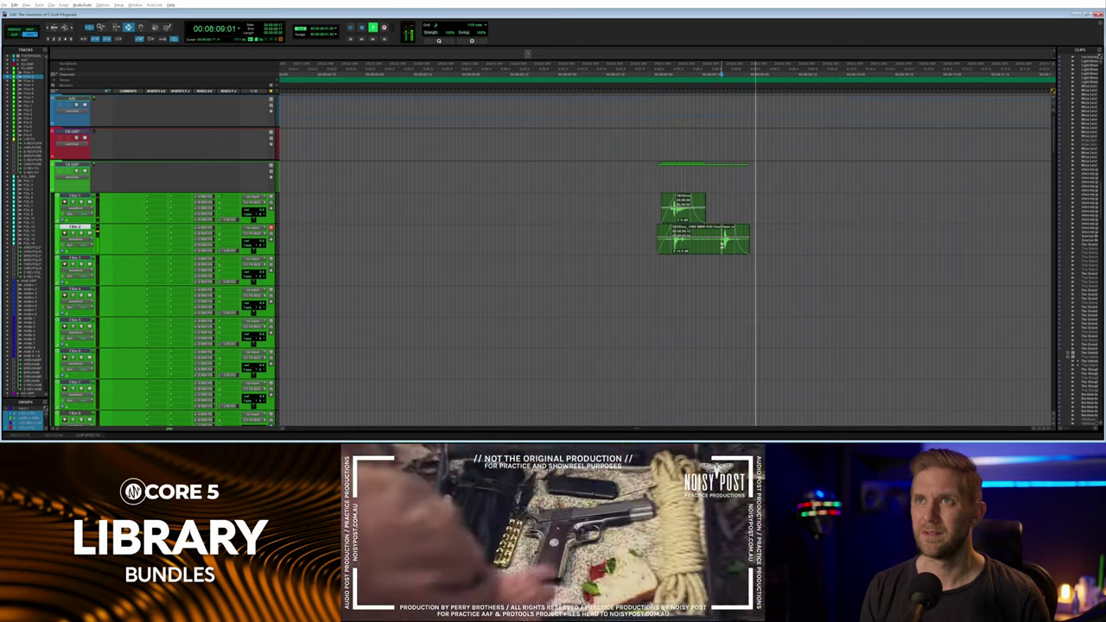
key("space")
Split the BMW clip just before its second hit, move that hit earlier to follow the first closely, and play it back.
left_click(717, 243)
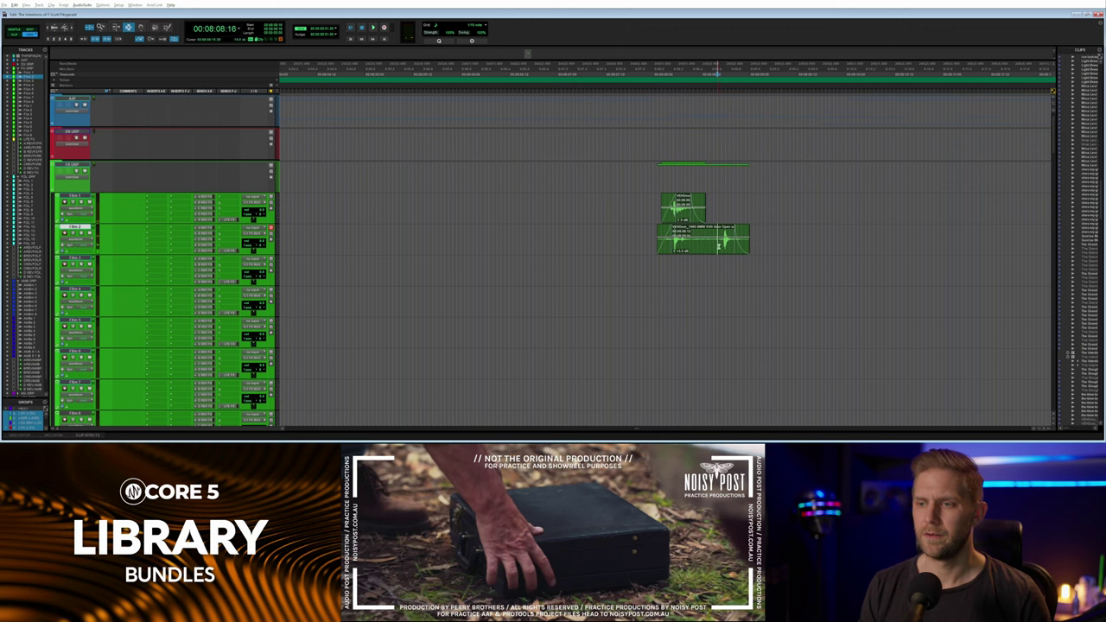
key("b")
left_click(721, 250)
left_click_drag(722, 251, 687, 249)
left_click(668, 248)
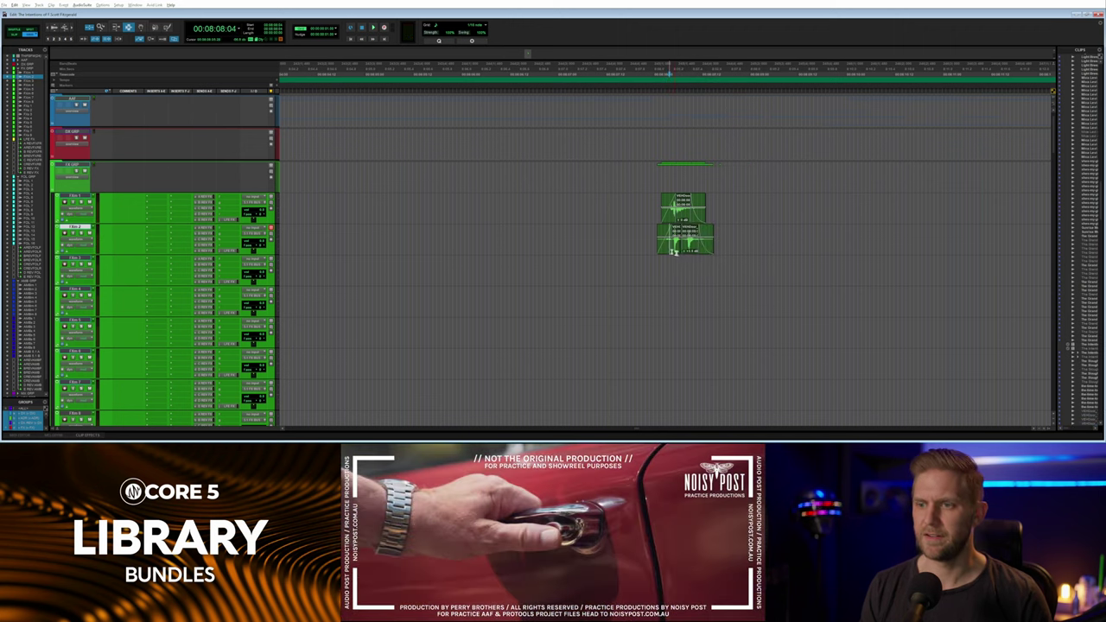
key("space")
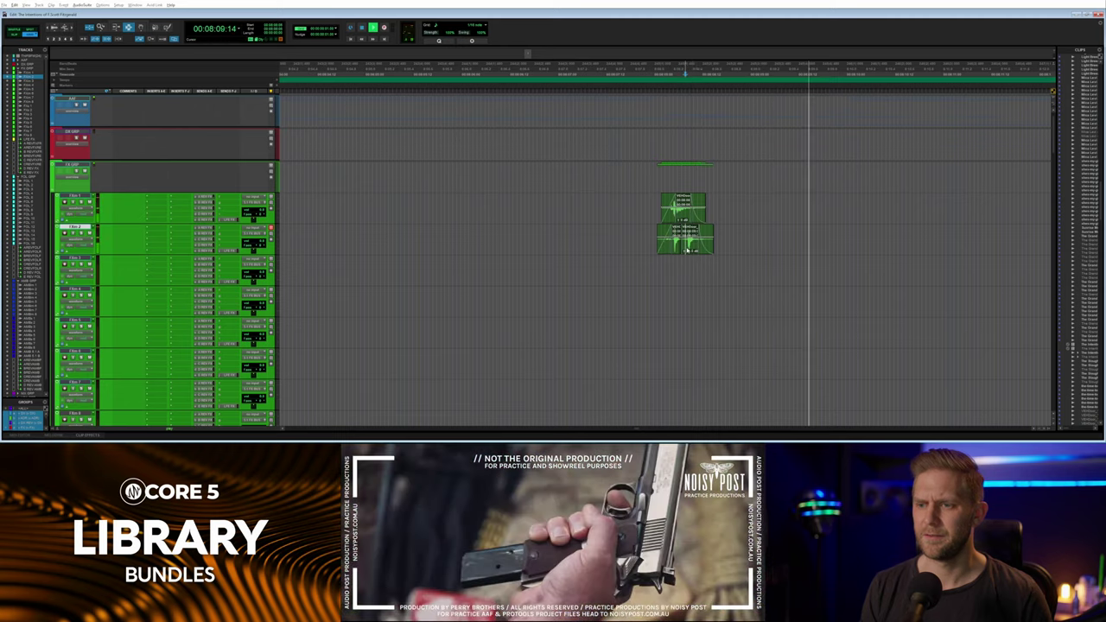
Nudge the second BMW hit slightly later, check it against the picture, and fade the cut between the two hits.
left_click_drag(695, 250, 699, 249)
left_click(661, 250)
key("space")
key("space")
key("space")
key("f")
left_click(687, 246)
Boost the low frequencies of both BMW door clips with the Clip Effects EQ.
mouse_move(658, 245)
left_mouse_down()
mouse_move(726, 245)
mouse_move(649, 244)
left_mouse_up()
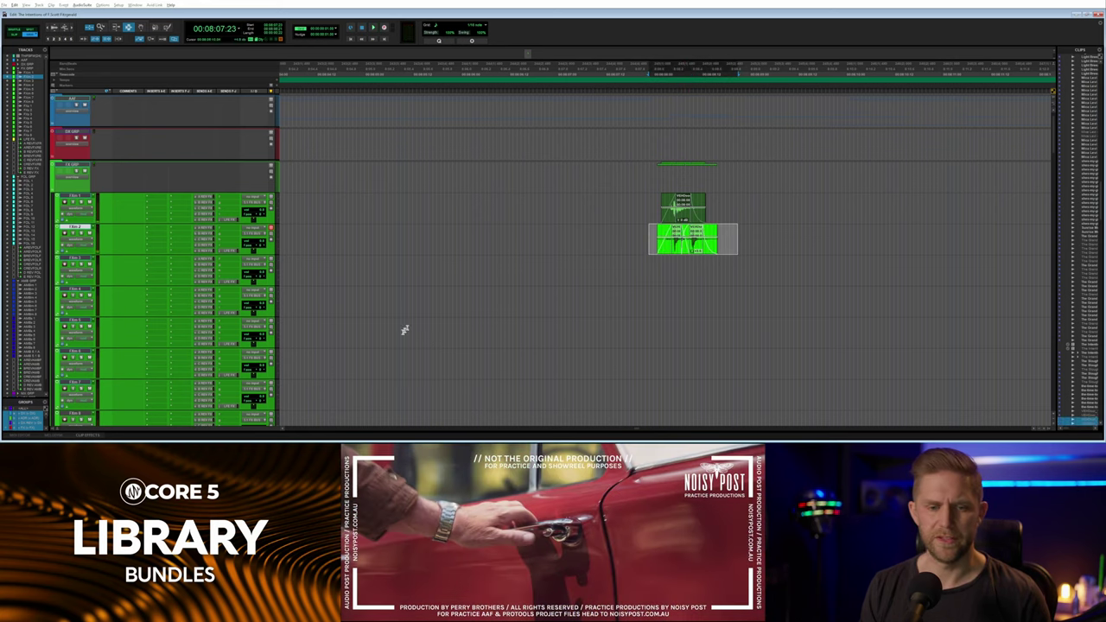
left_click(88, 434)
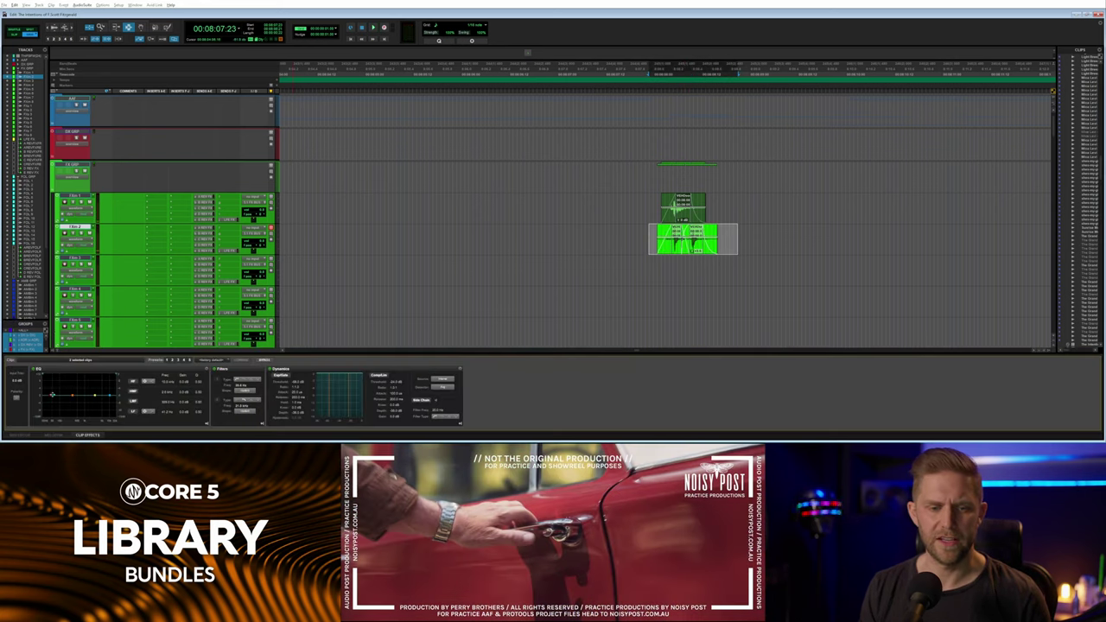
left_click_drag(50, 395, 57, 391)
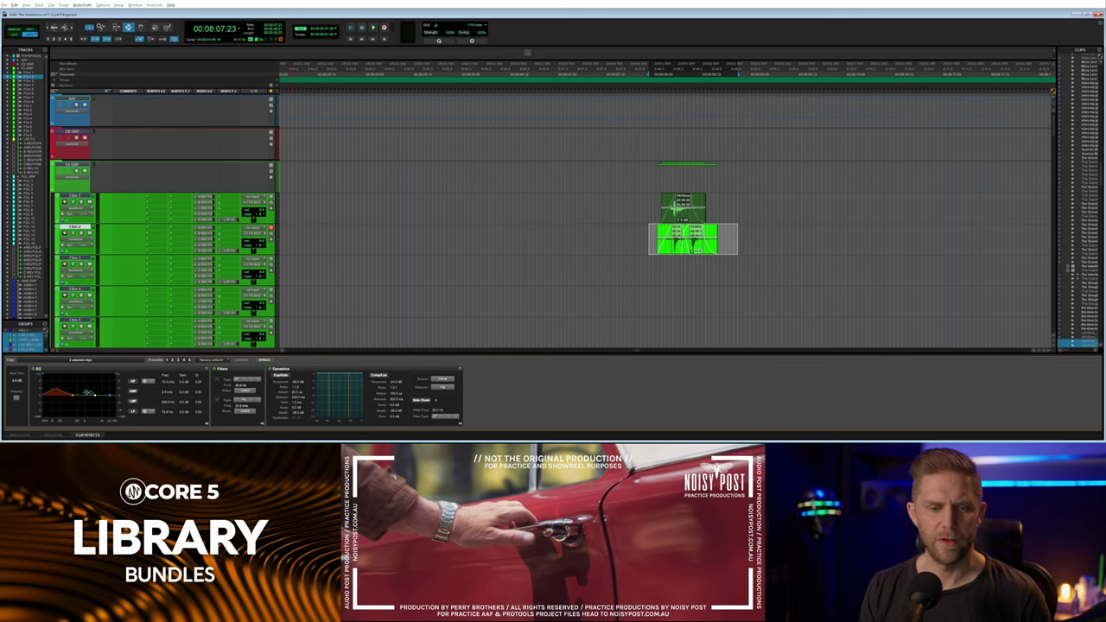
Play both door layers to picture and move the second BMW hit slightly later again.
key("space")
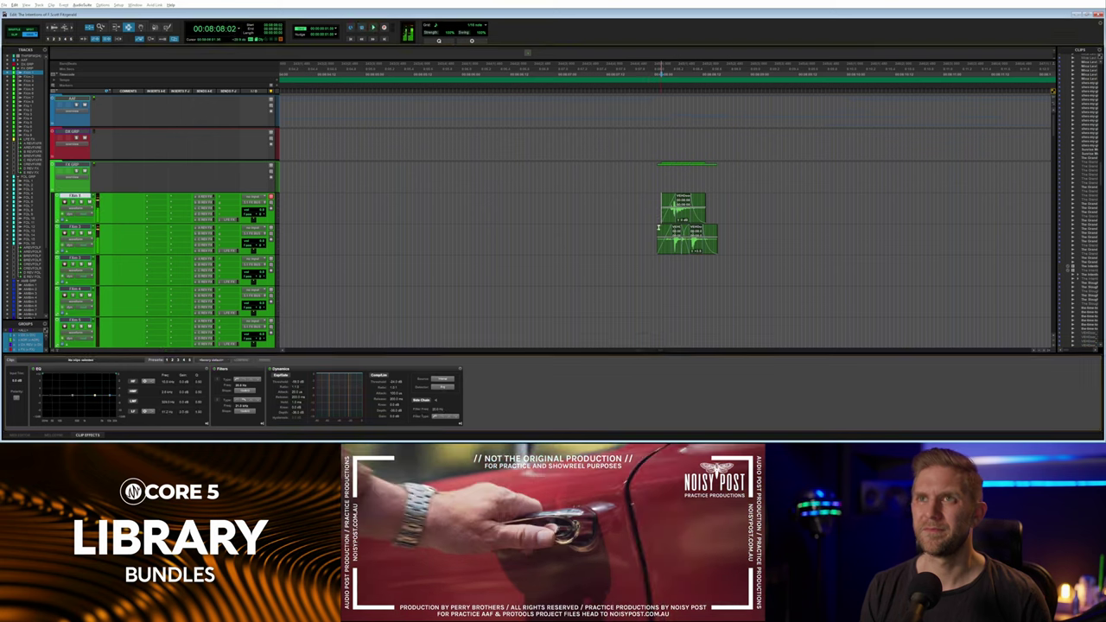
left_click(646, 223)
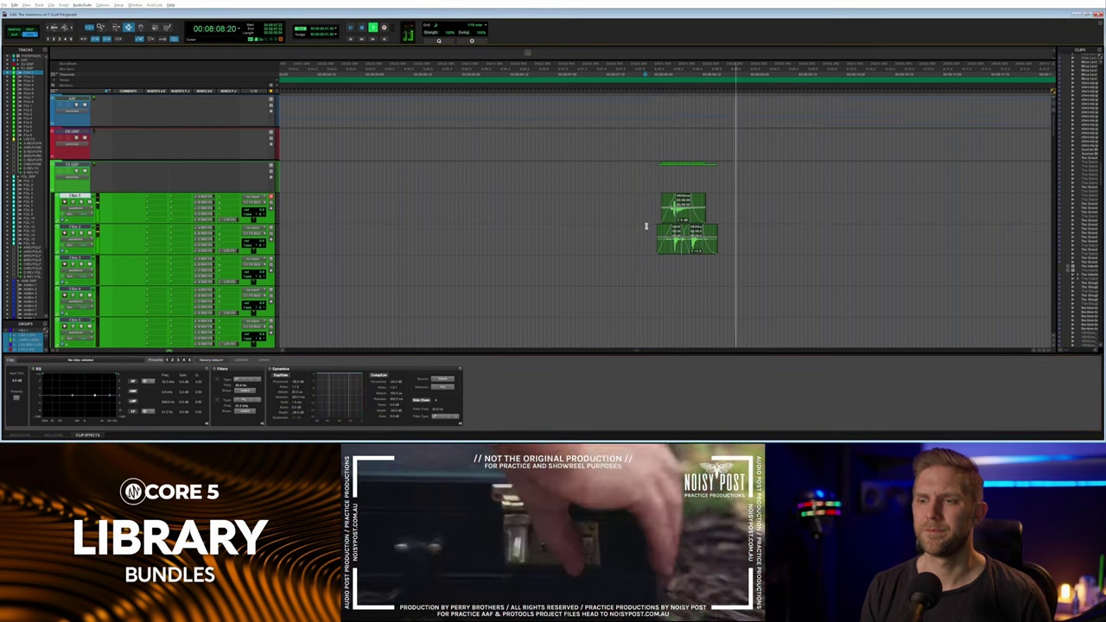
key("space")
left_click_drag(693, 247, 697, 247)
left_click(657, 244)
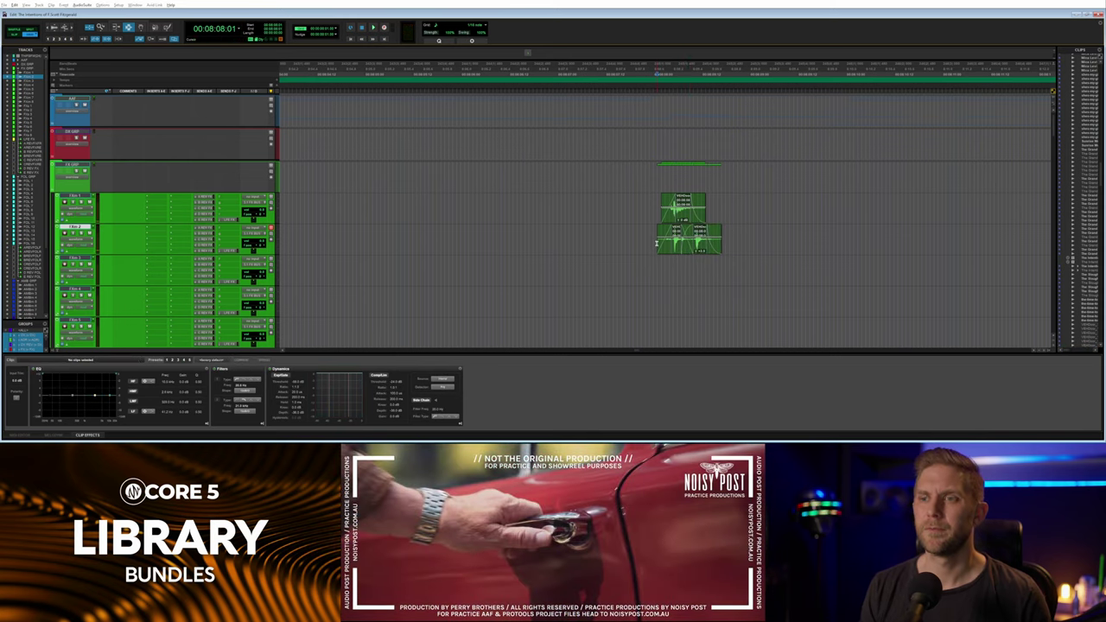
Switch to SoundQ and audition several 1985 BMW 535i door recordings at different points of their waveforms.
key("alt+Tab")
left_click(500, 98)
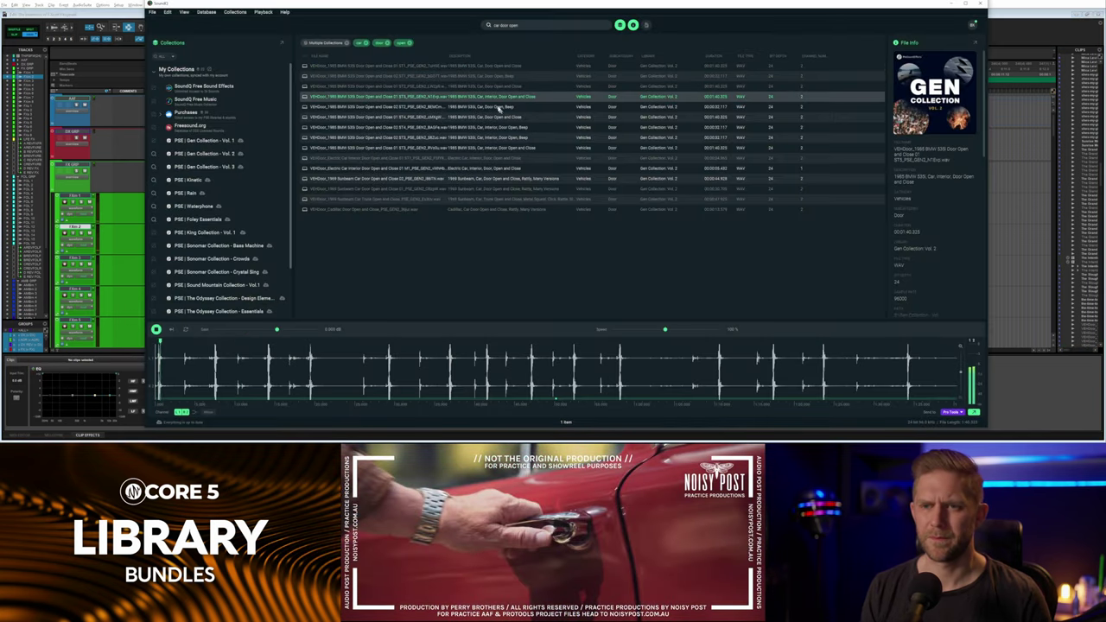
left_click(498, 108)
key("Down")
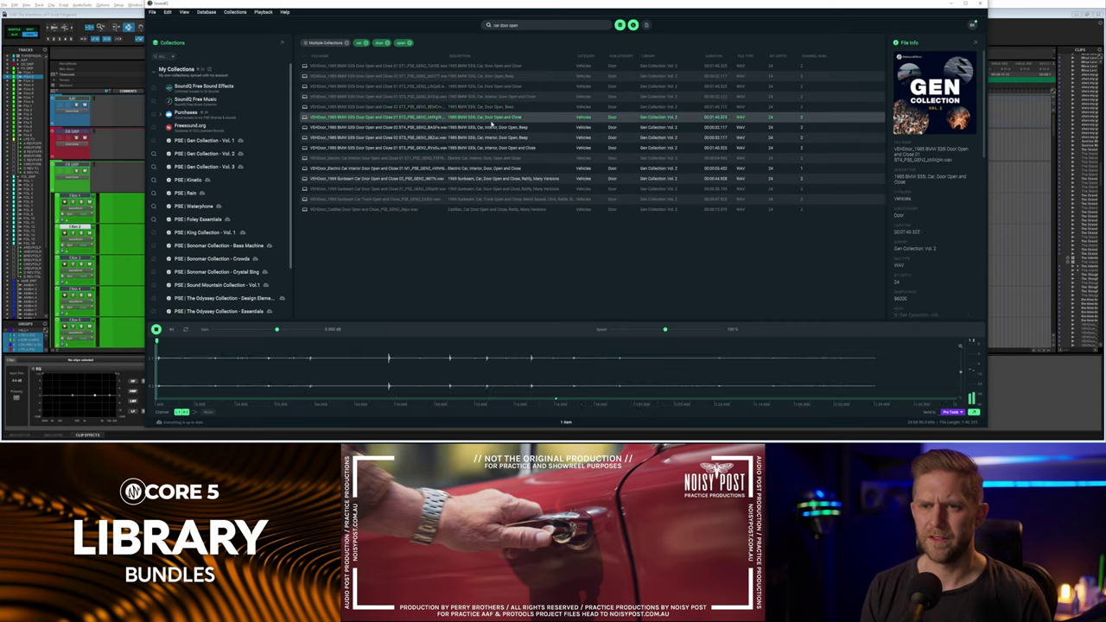
left_click(385, 354)
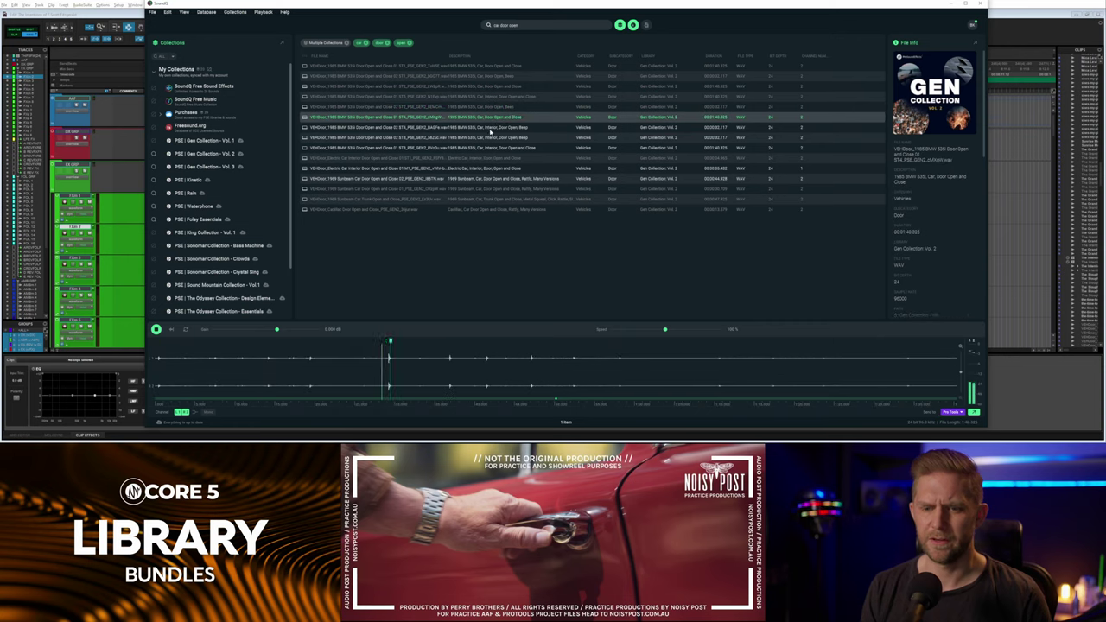
key("Down")
left_click(503, 357)
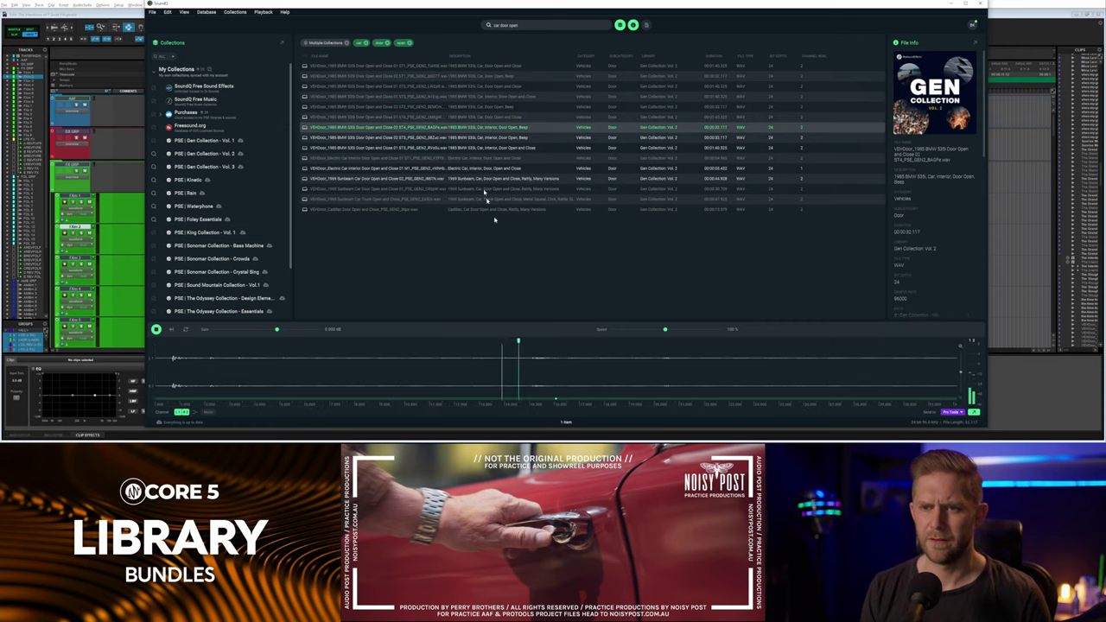
Audition the remaining BMW interior door recordings, checking individual hits in the Door Open and Close 01 ST3 file.
left_click(472, 138)
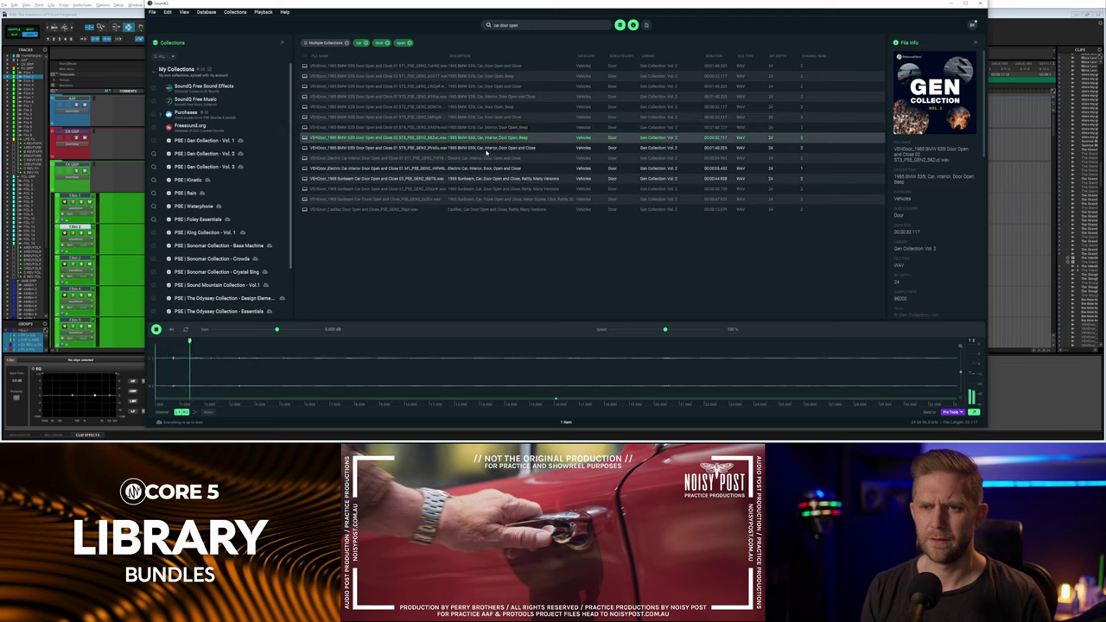
key("Down")
left_click(449, 364)
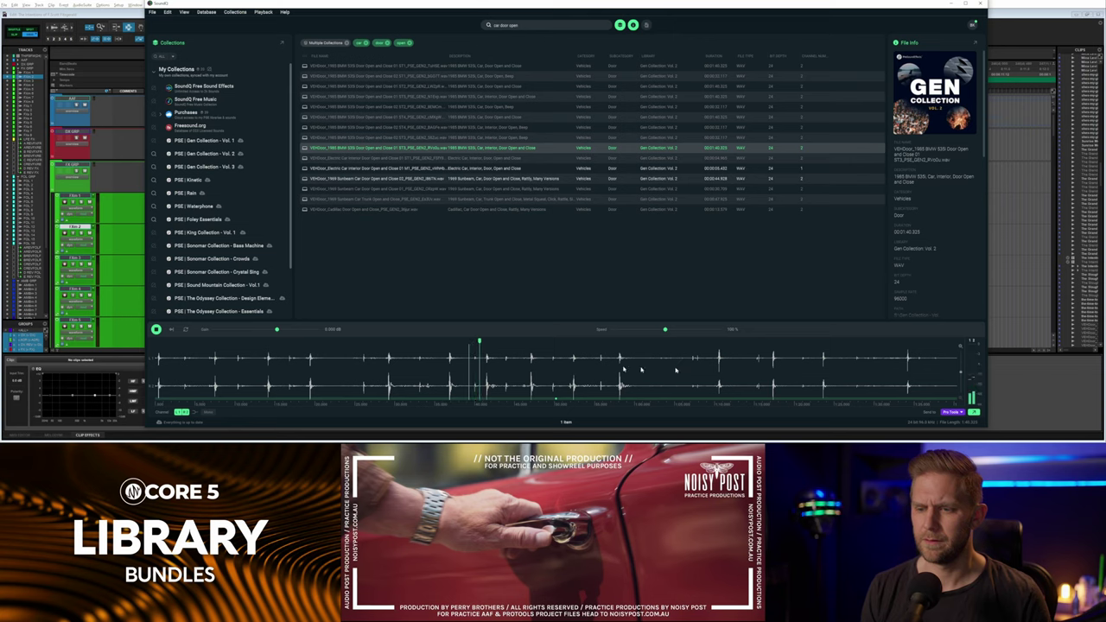
key("space")
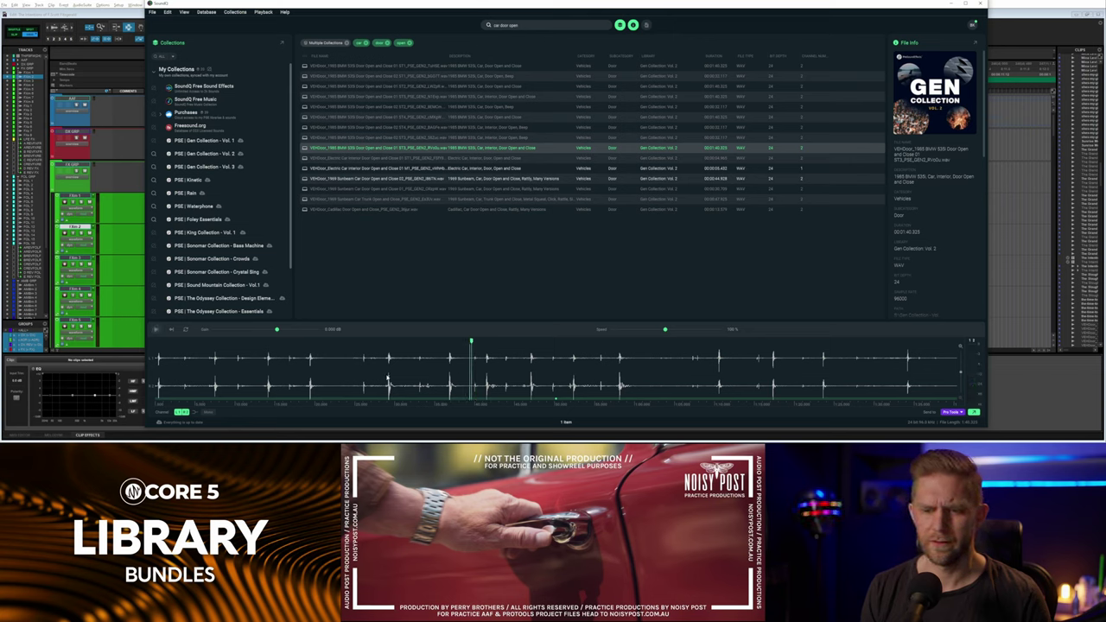
left_click(411, 375)
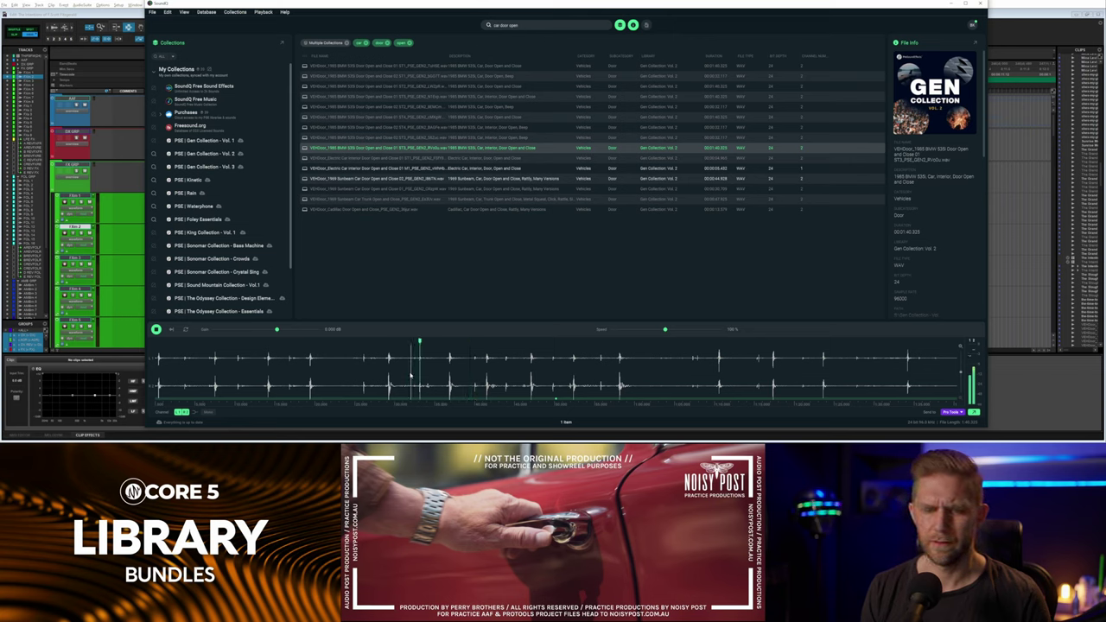
left_click(472, 380)
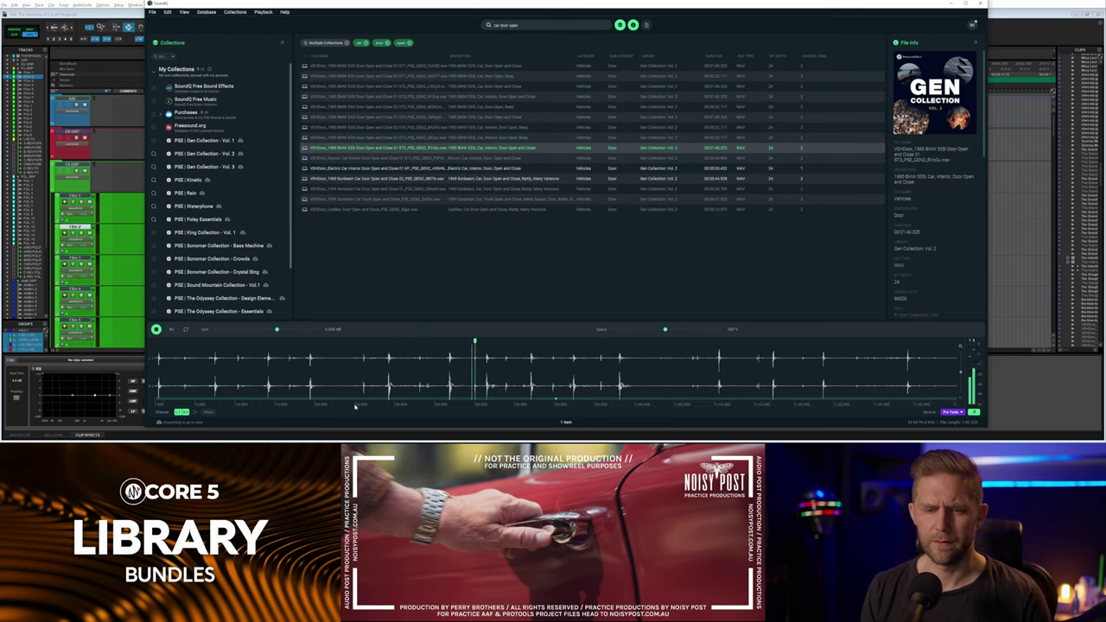
key("space")
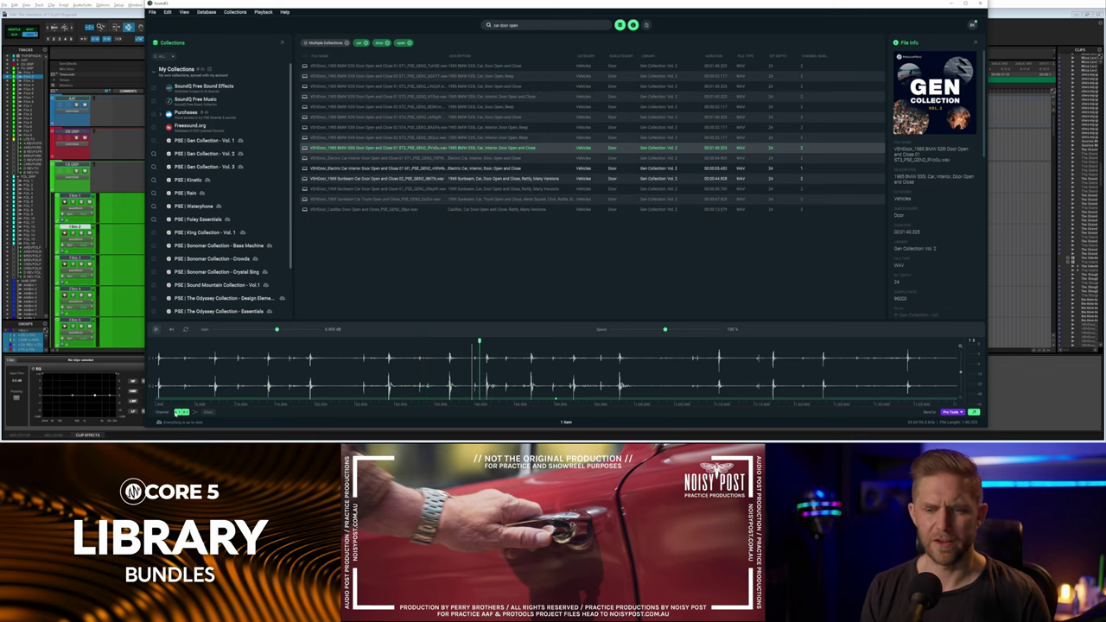
Restrict the BMW interior recording to its second channel and select the single door hit near the 40-second mark.
left_click(182, 412)
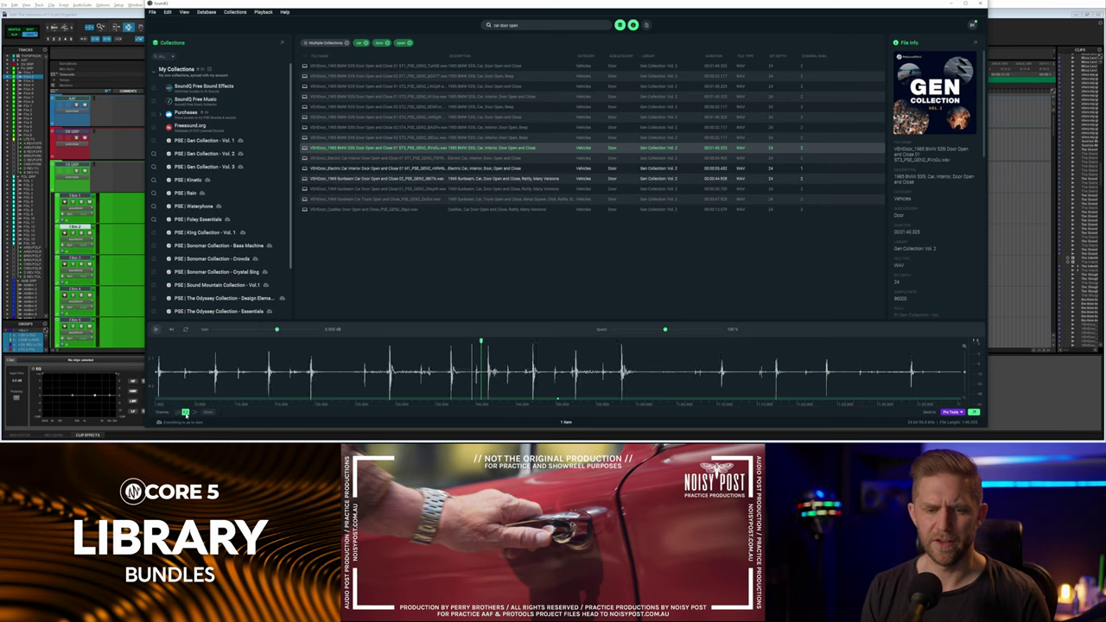
left_click(461, 380)
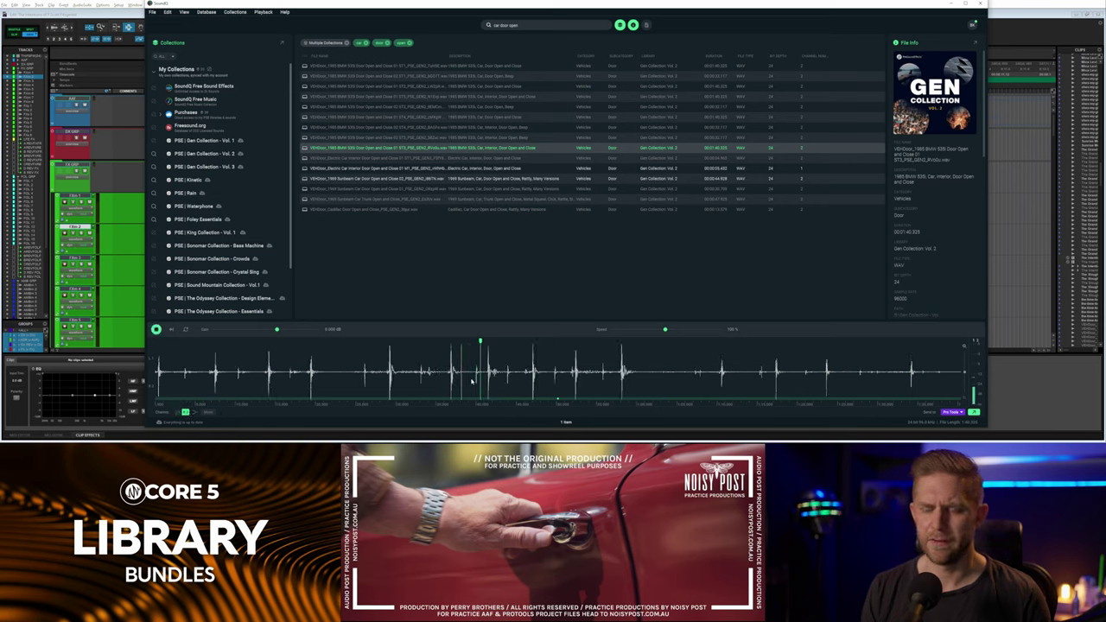
key("space")
left_click_drag(471, 376, 494, 374)
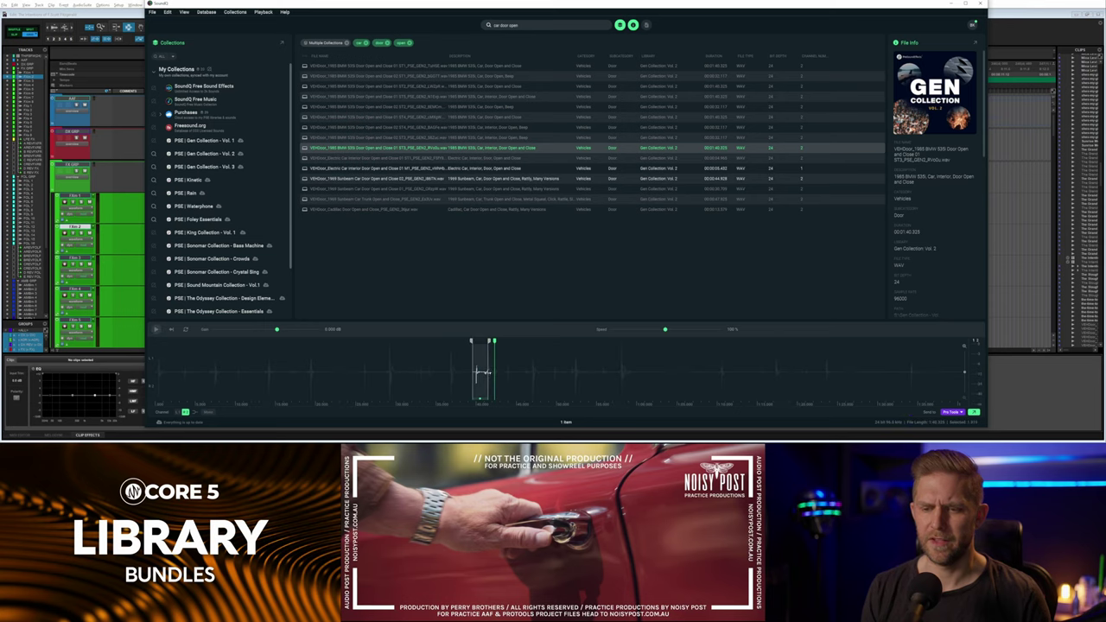
Spot the selected hit onto the empty Pro Tools track below the BMW clips, align it with the first hits, and play it.
key("alt+Tab")
left_click(673, 270)
key("alt+Tab")
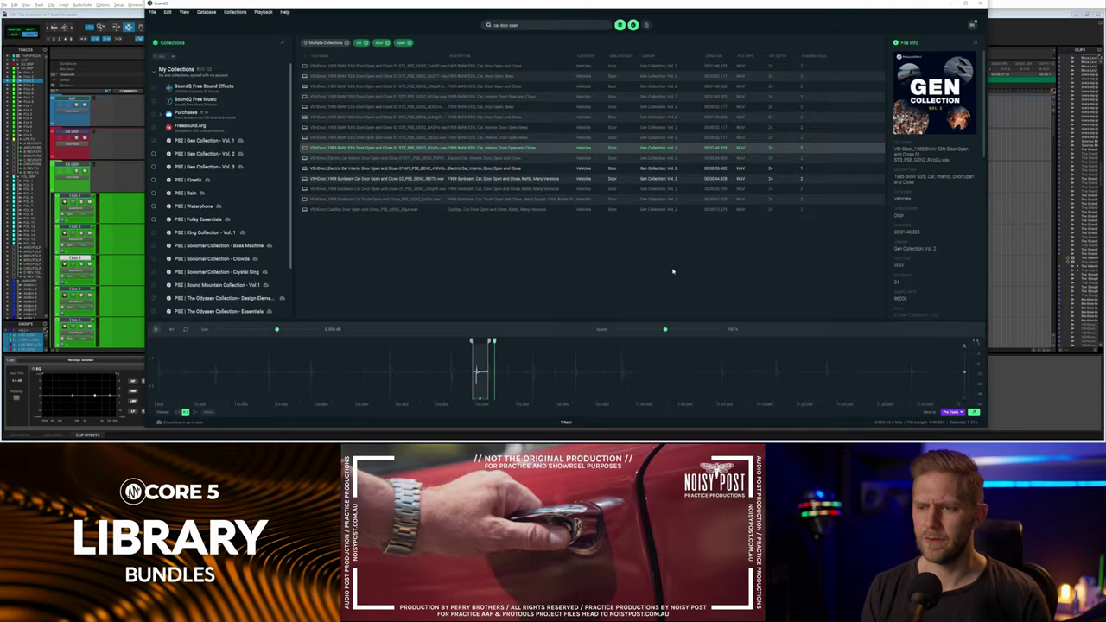
key("s")
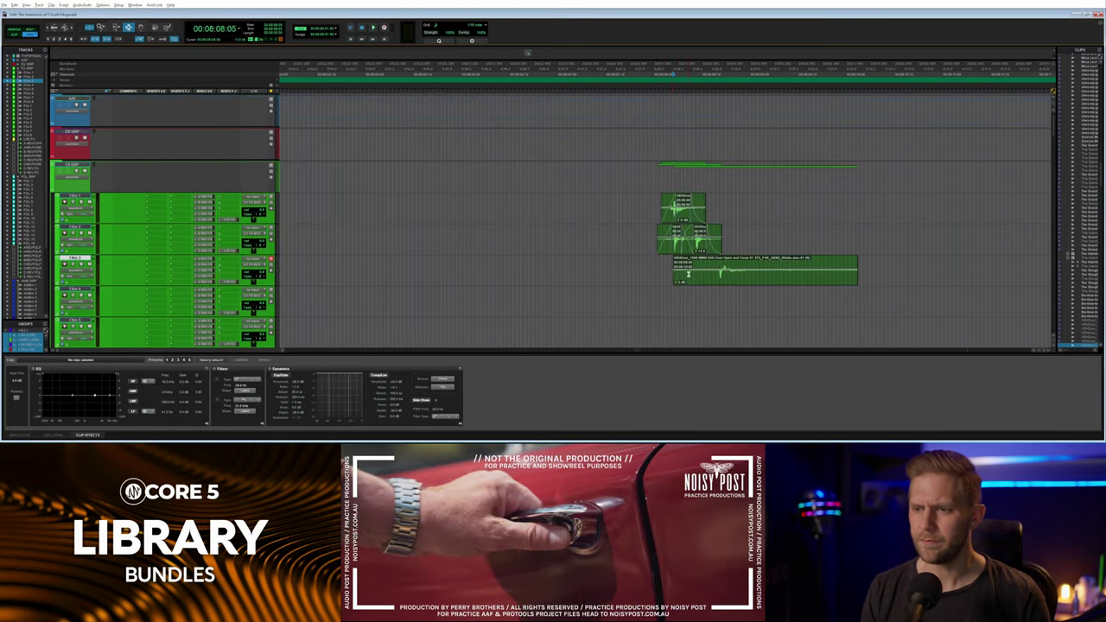
left_click_drag(688, 275, 649, 281)
key("space")
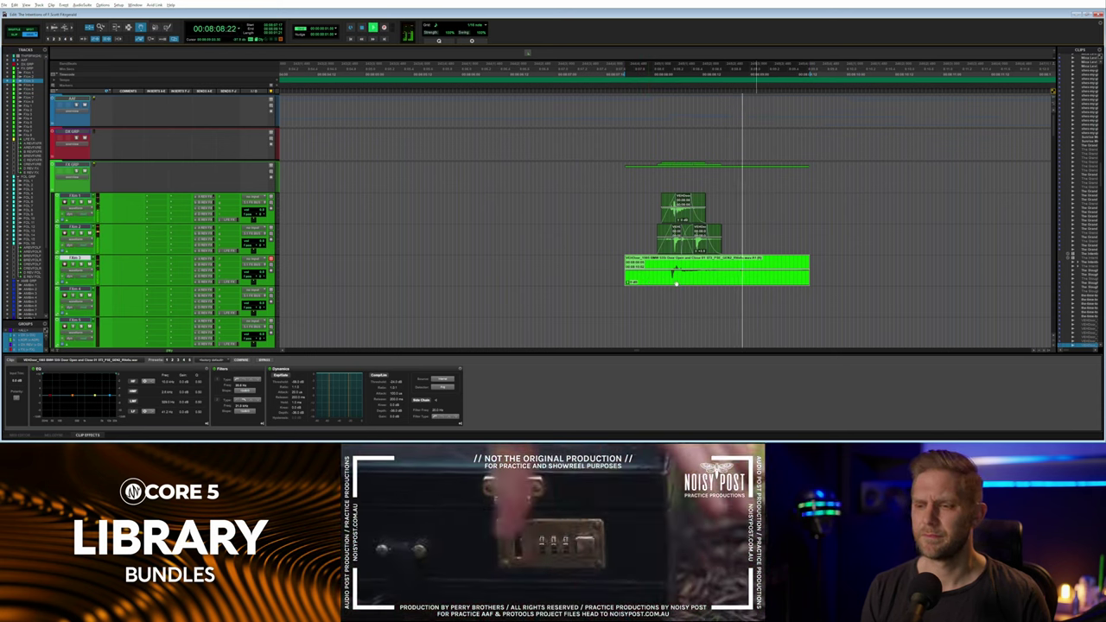
Shift the interior door hit on the third effects track slightly later and play it against the picture.
key("space")
left_click_drag(677, 284, 681, 283)
left_click(658, 276)
key("space")
Mute the second BMW clip on the second effects track and play the remaining door layers.
double_click(700, 250)
key("space")
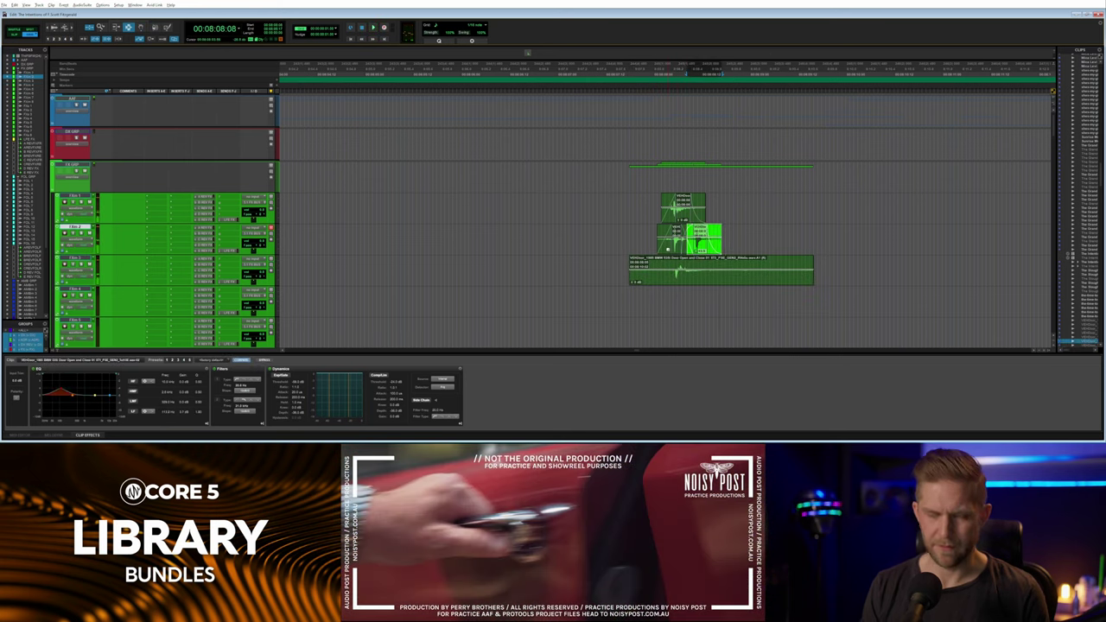
key("ctrl+m")
key("space")
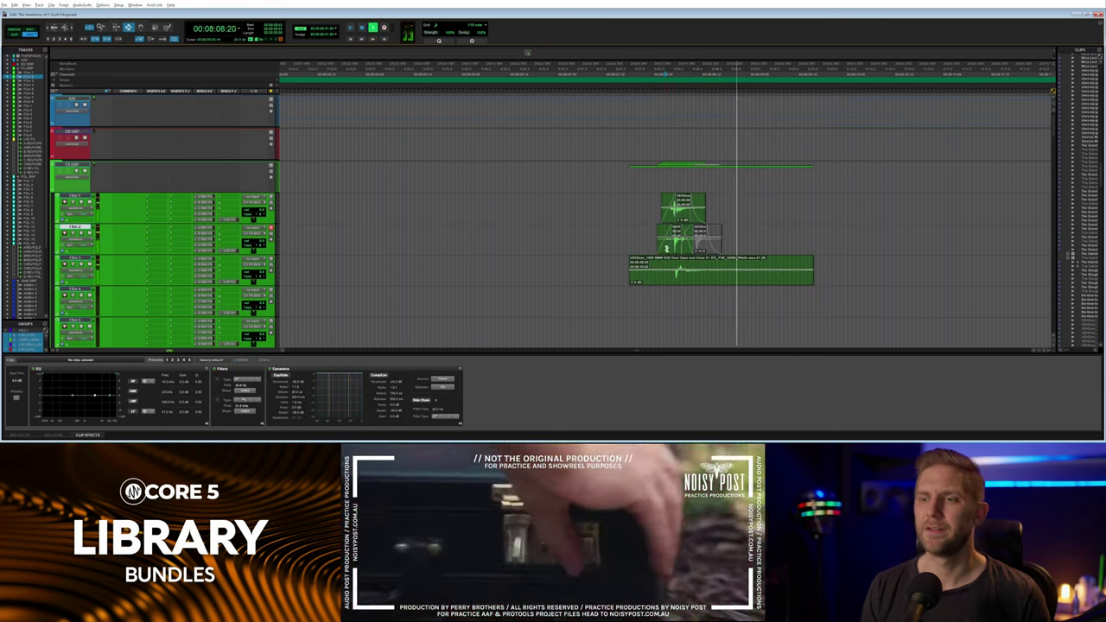
key("space")
left_click(655, 249)
key("space")
key("space")
Replay the layered door hits several times from just before the interior door clip to check their sync.
left_click(645, 274)
left_click(636, 280)
key("space")
key("space")
left_click(640, 271)
key("space")
key("space")
key("space")
key("space")
Adjust the interior door clip's gain and timing on the third effects track, playing it back with the other layers.
double_click(670, 277)
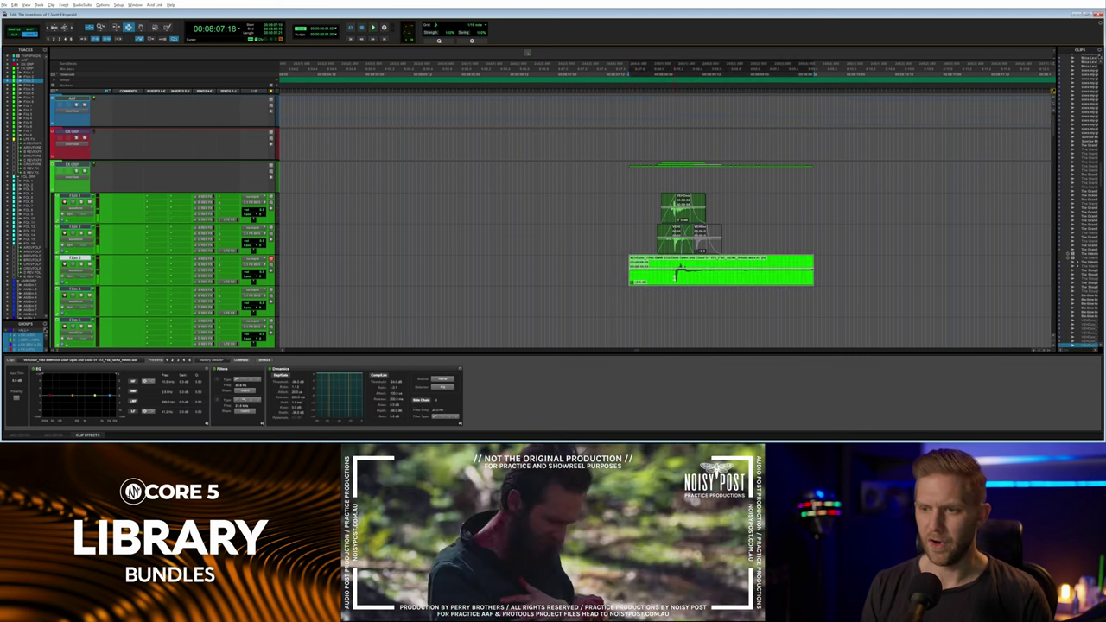
key("period")
left_click_drag(681, 273, 677, 270)
key("space")
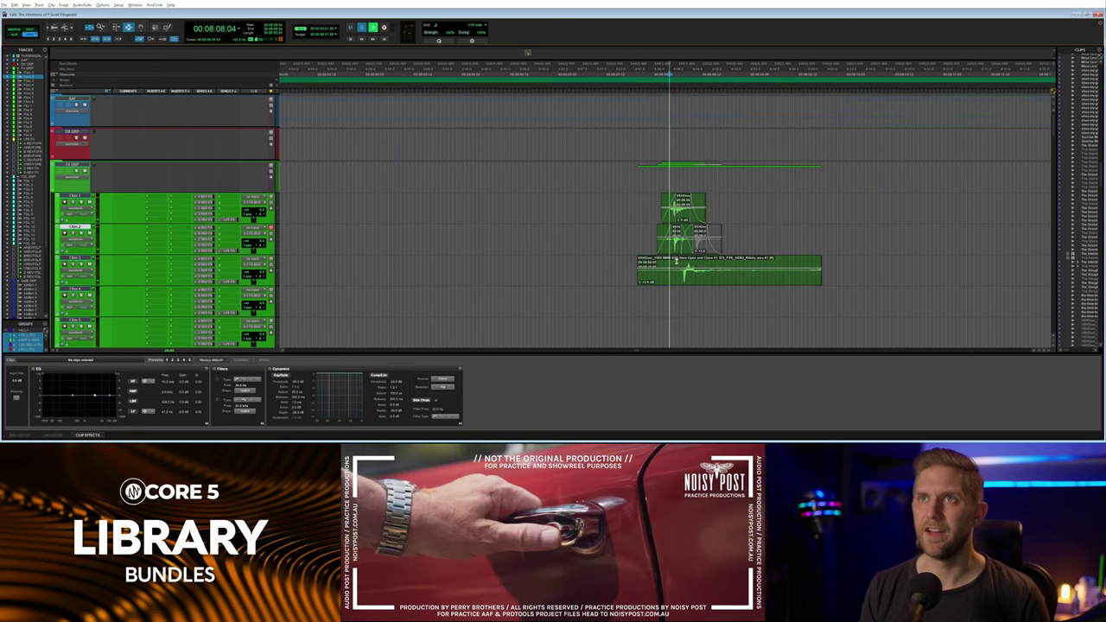
left_click(654, 260)
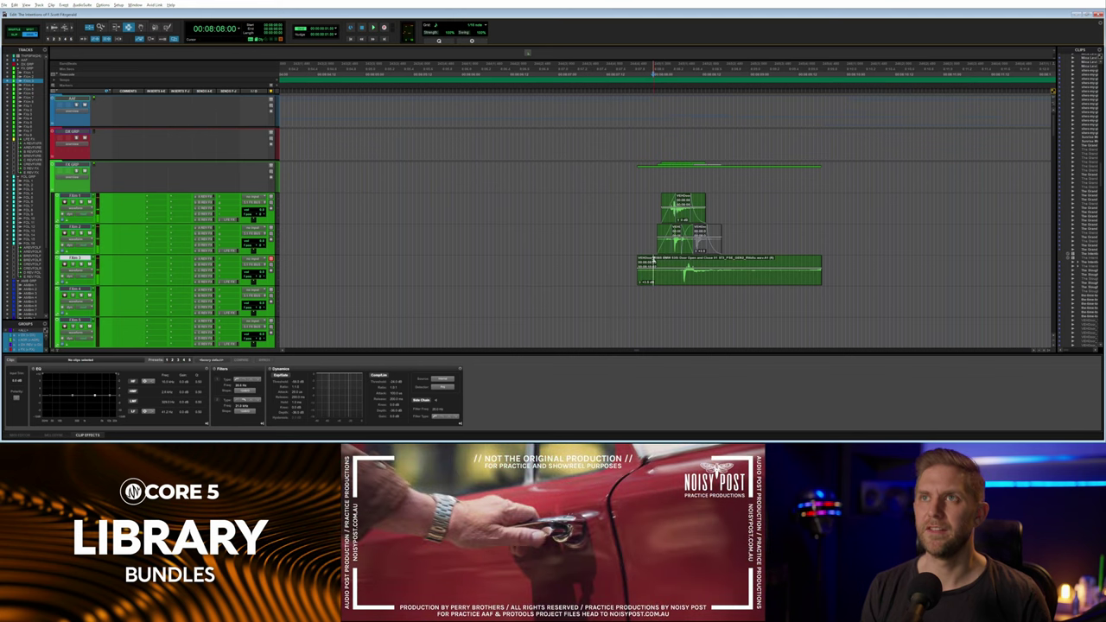
key("space")
left_click_drag(667, 273, 664, 274)
left_click(664, 273)
key("space")
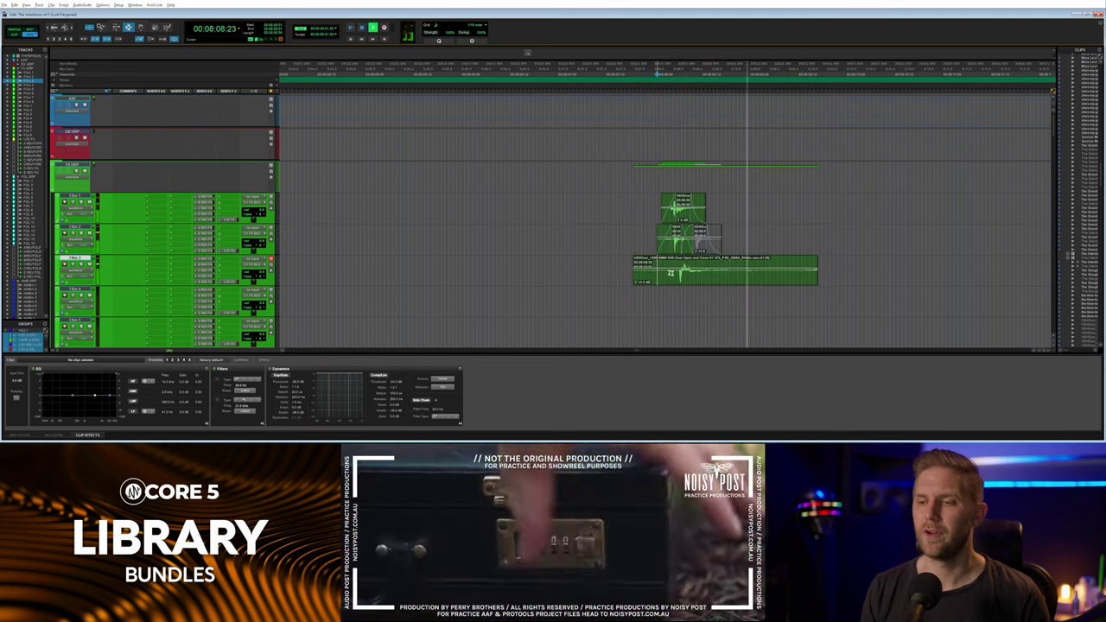
Nudge the interior door clip slightly later and replay it against the door-handle shot.
key("space")
double_click(657, 270)
key("period")
left_click(657, 271)
key("space")
key("space")
left_click(723, 273)
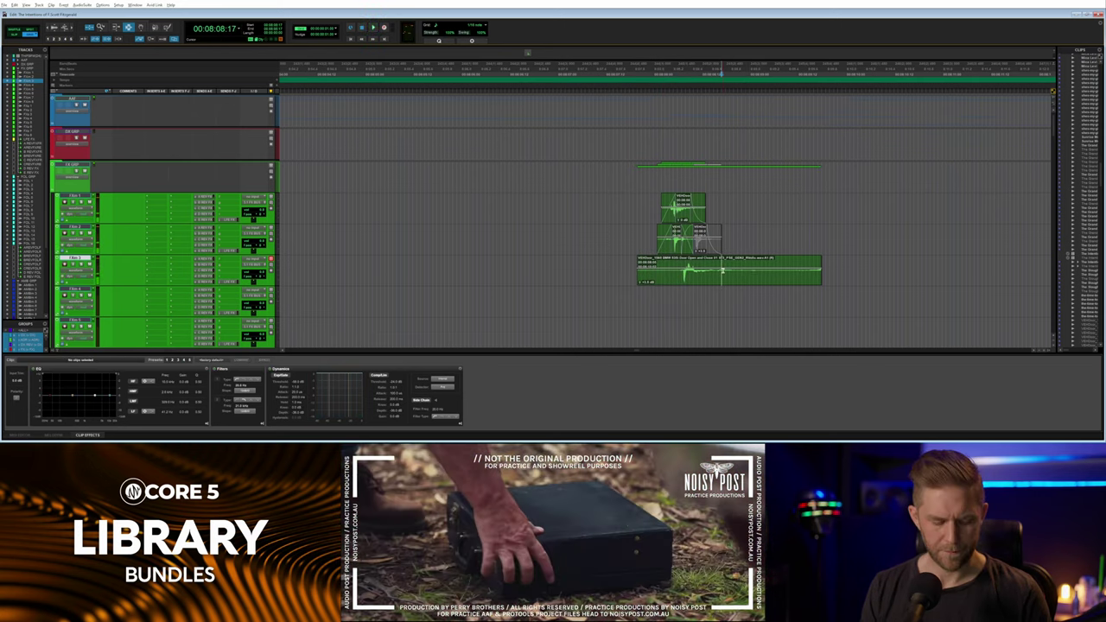
Fade the interior door clip in up to its hit and out after it, and play the door layers.
left_click(682, 272)
key("d")
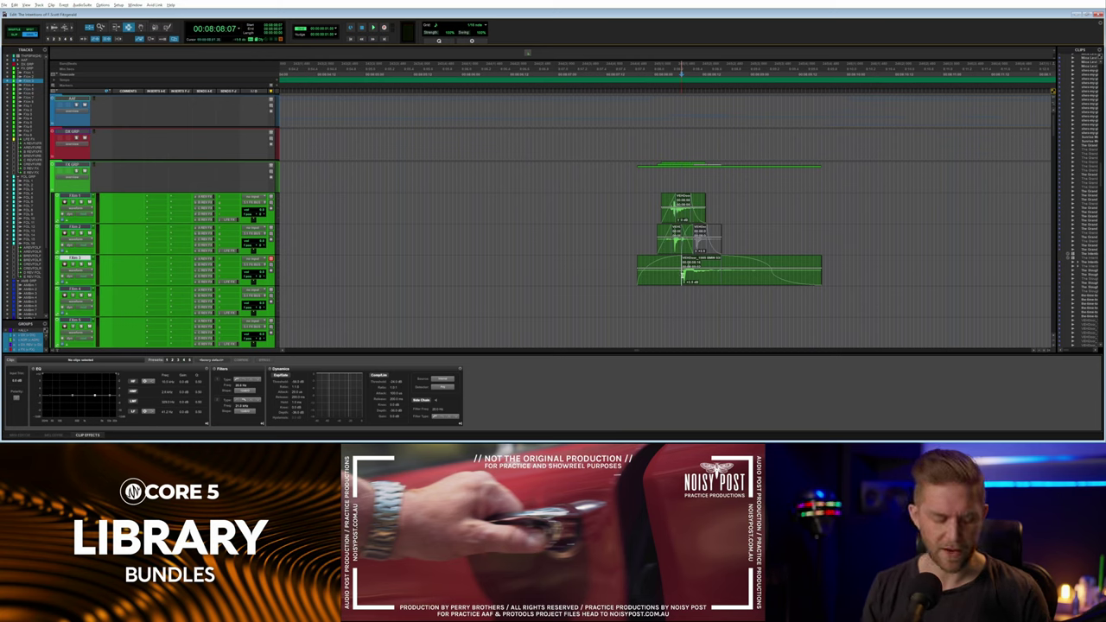
left_click_drag(629, 269, 874, 266)
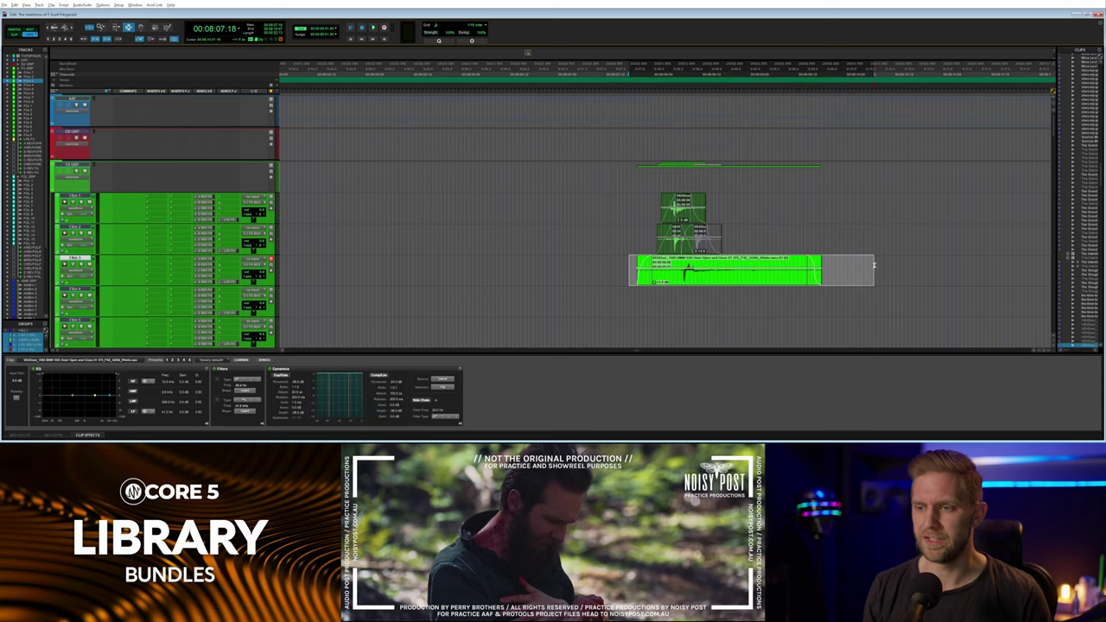
mouse_move(639, 276)
left_mouse_down()
mouse_move(683, 277)
mouse_move(633, 272)
left_mouse_up()
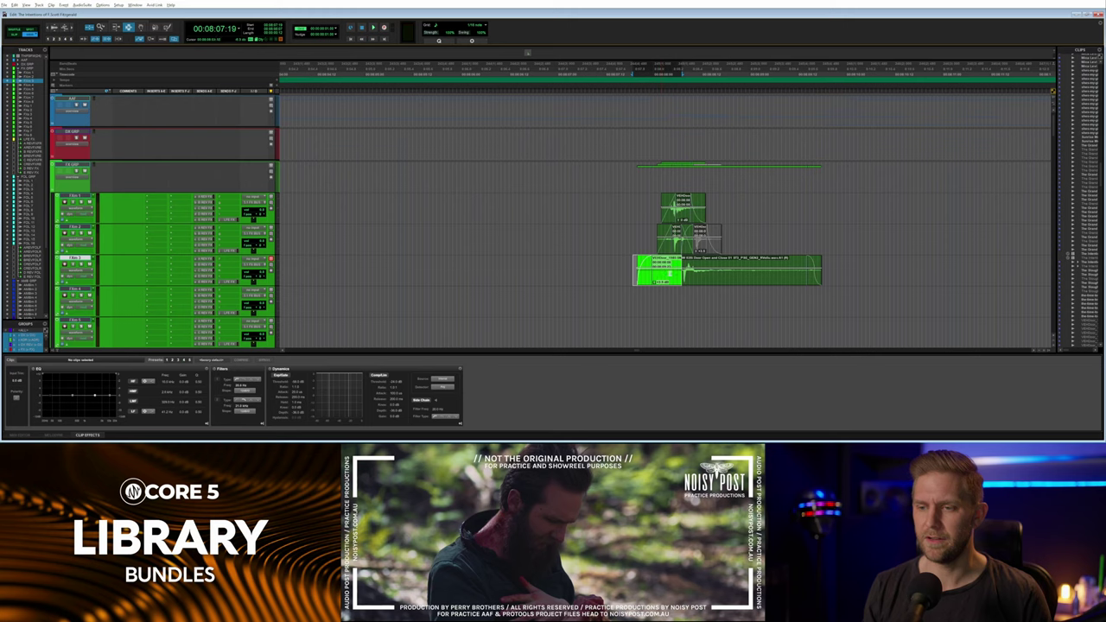
key("f")
left_click(682, 275)
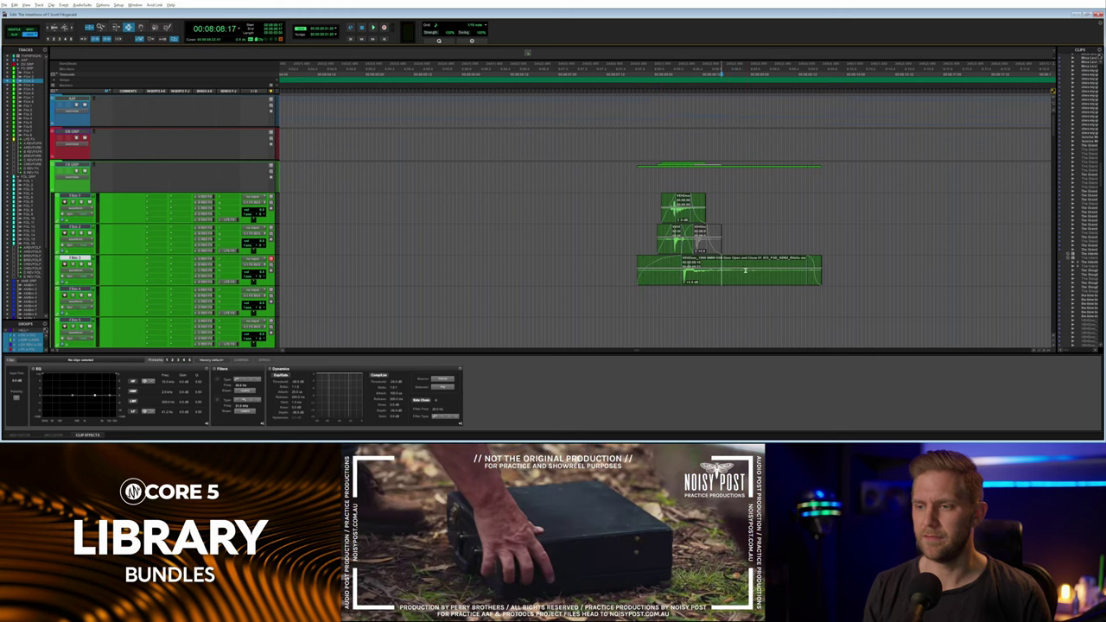
key("ctrl+super+f")
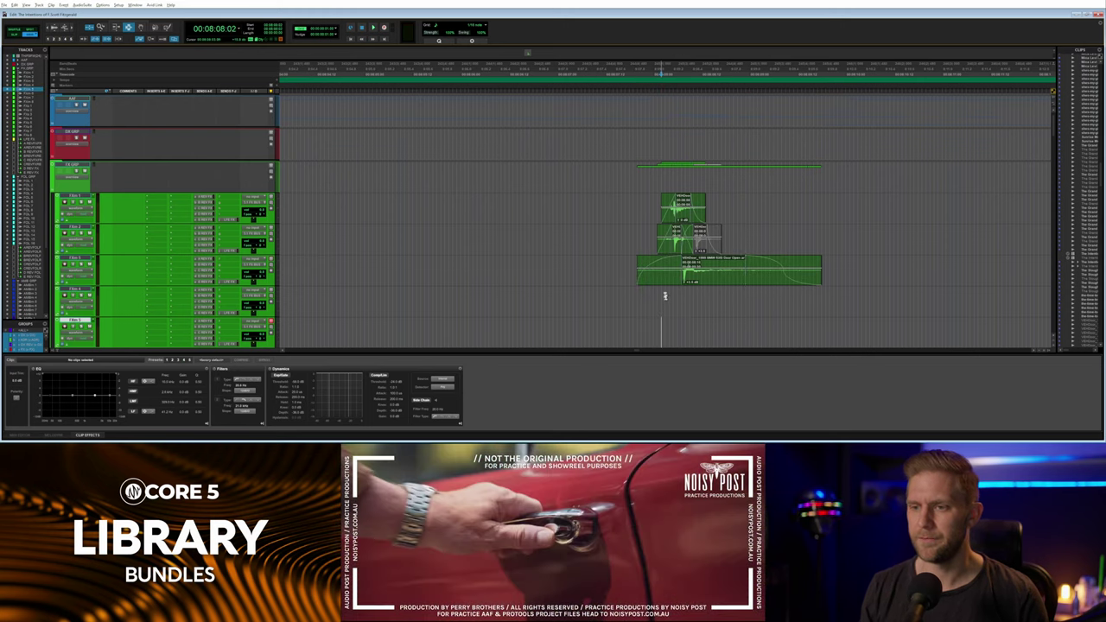
left_click(632, 261)
key("space")
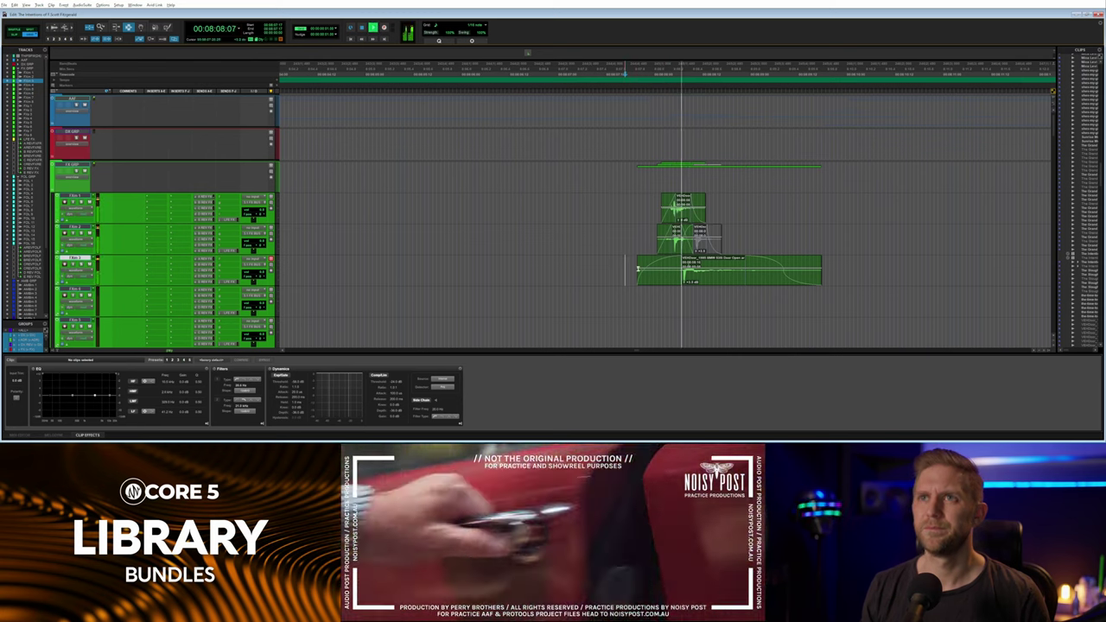
key("space")
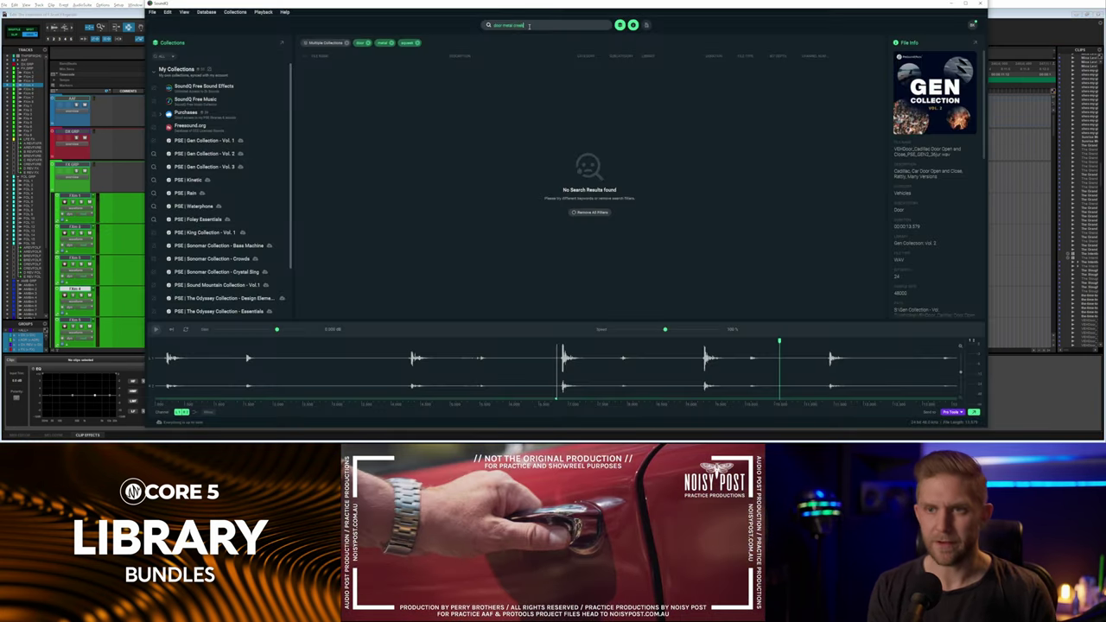
Search SoundQ for "door metal creak" and audition the shipping container, barn door and heavy metal latch recordings.
key("Return")
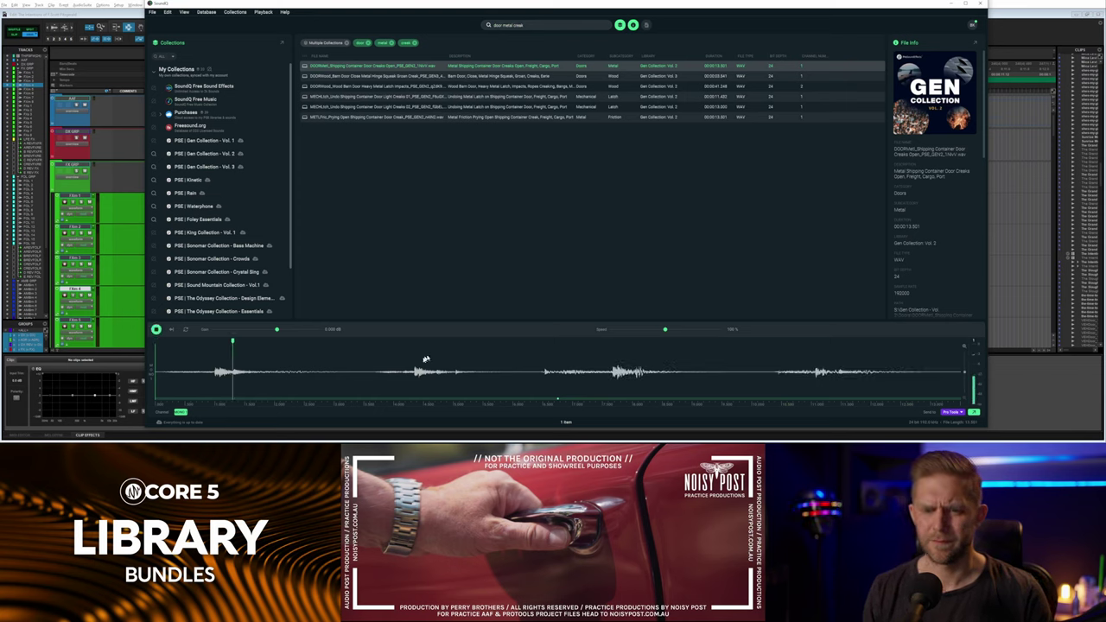
left_click(459, 76)
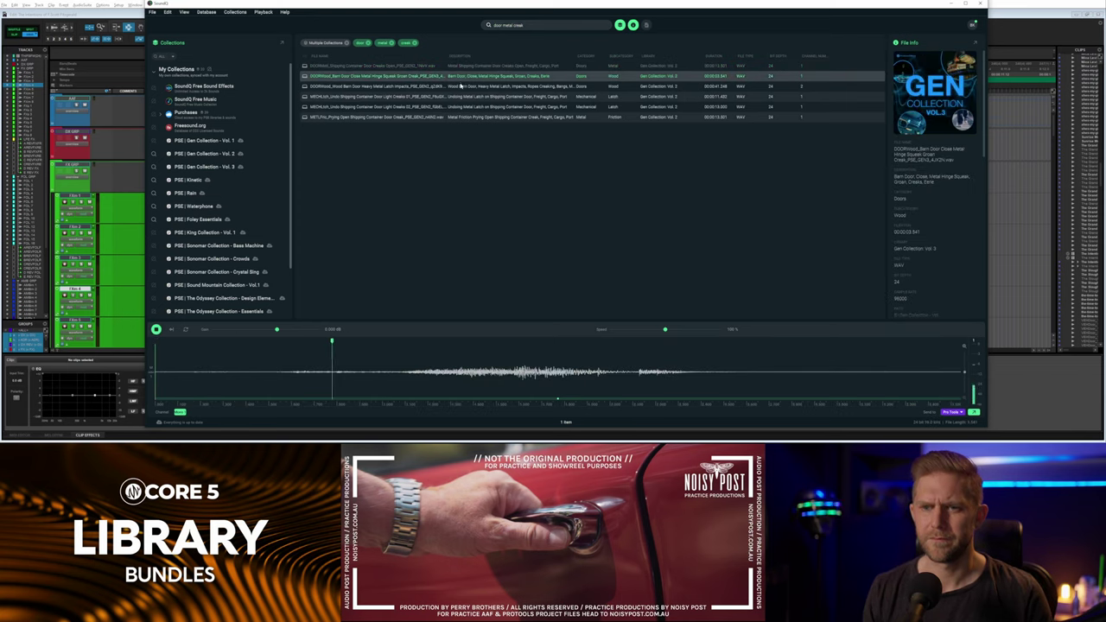
left_click(460, 87)
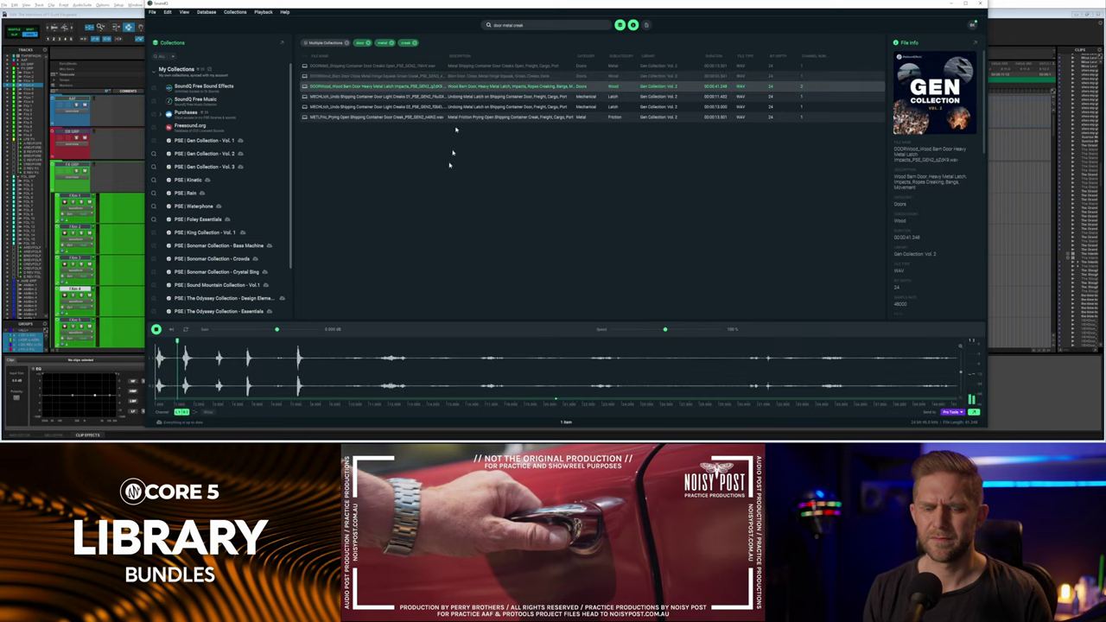
left_click(385, 349)
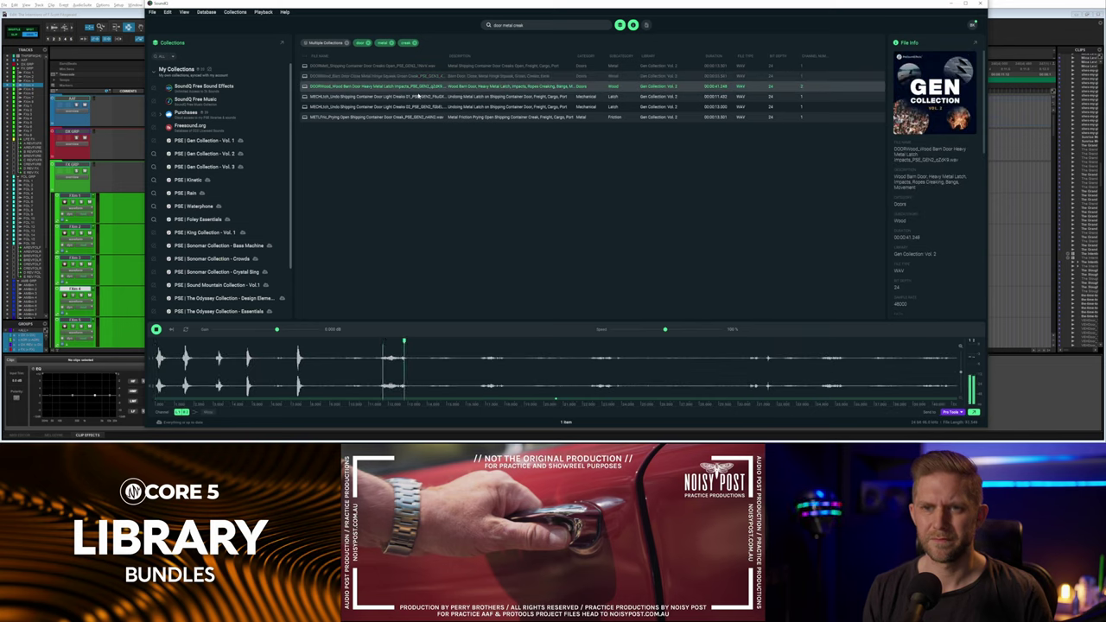
left_click(469, 351)
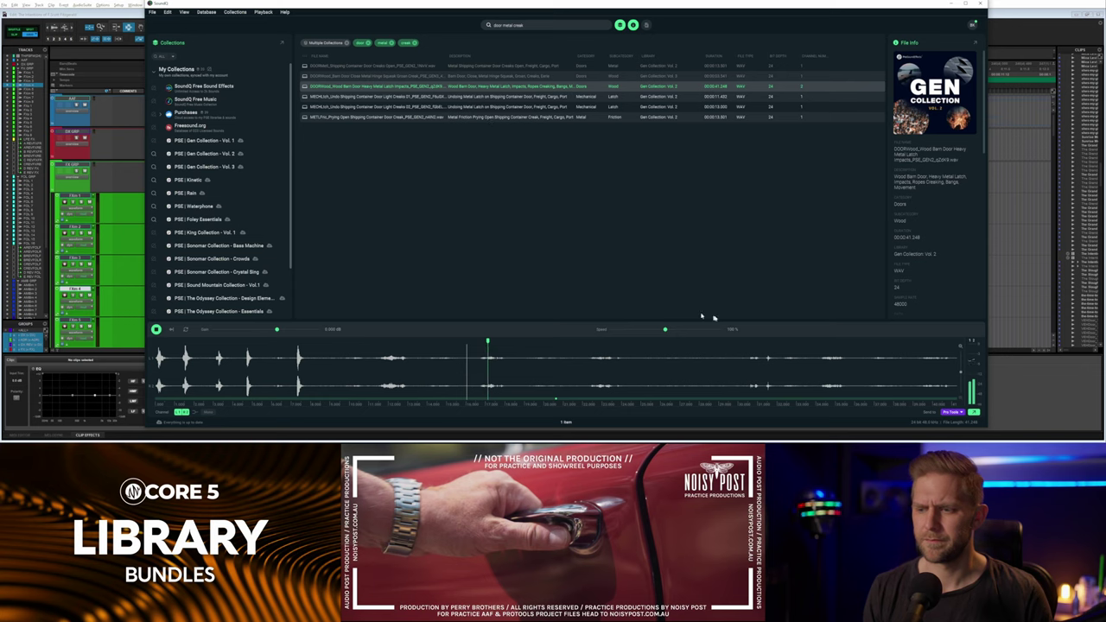
left_click(740, 354)
Audition both shipping container latch creak files and individual creaks in the Prying Open Shipping Container Door recording.
left_click(440, 98)
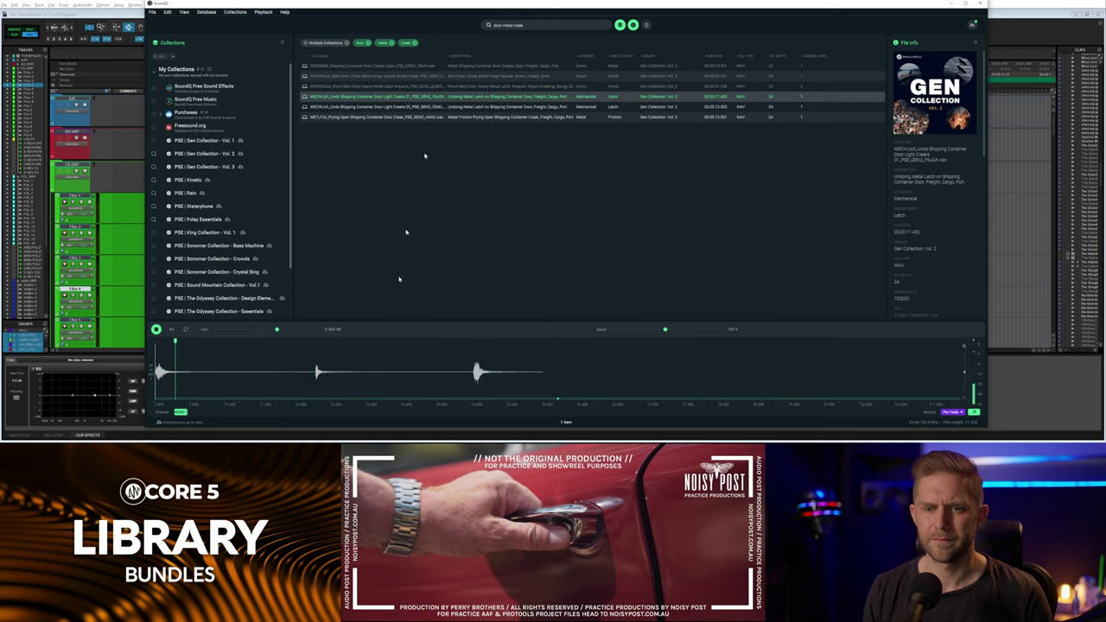
left_click(375, 107)
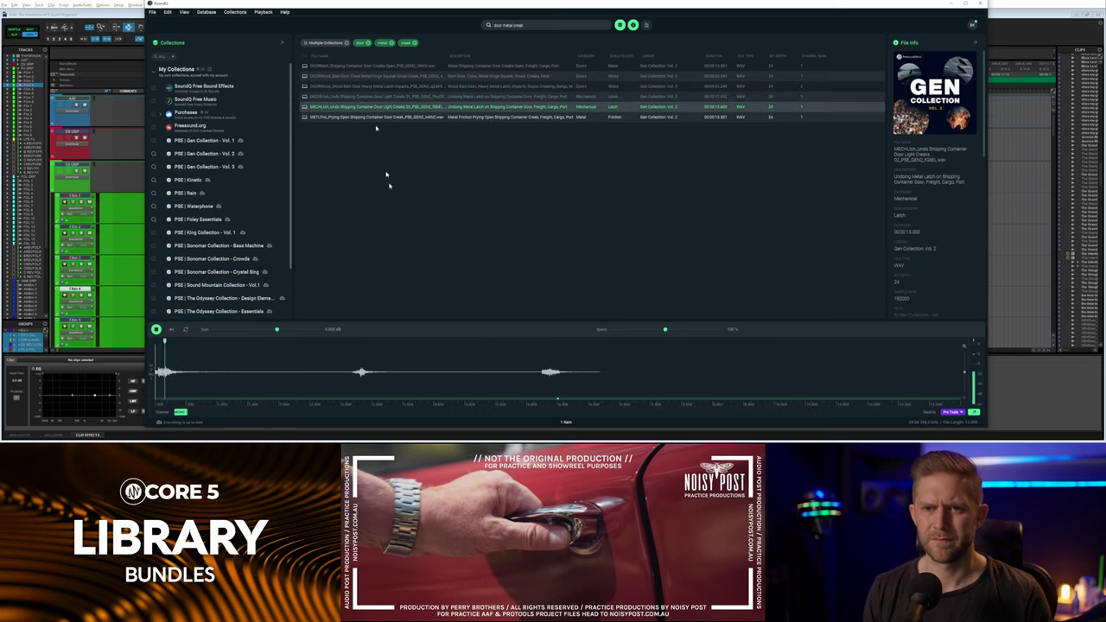
left_click(356, 374)
left_click(524, 374)
left_click(395, 118)
left_click(459, 363)
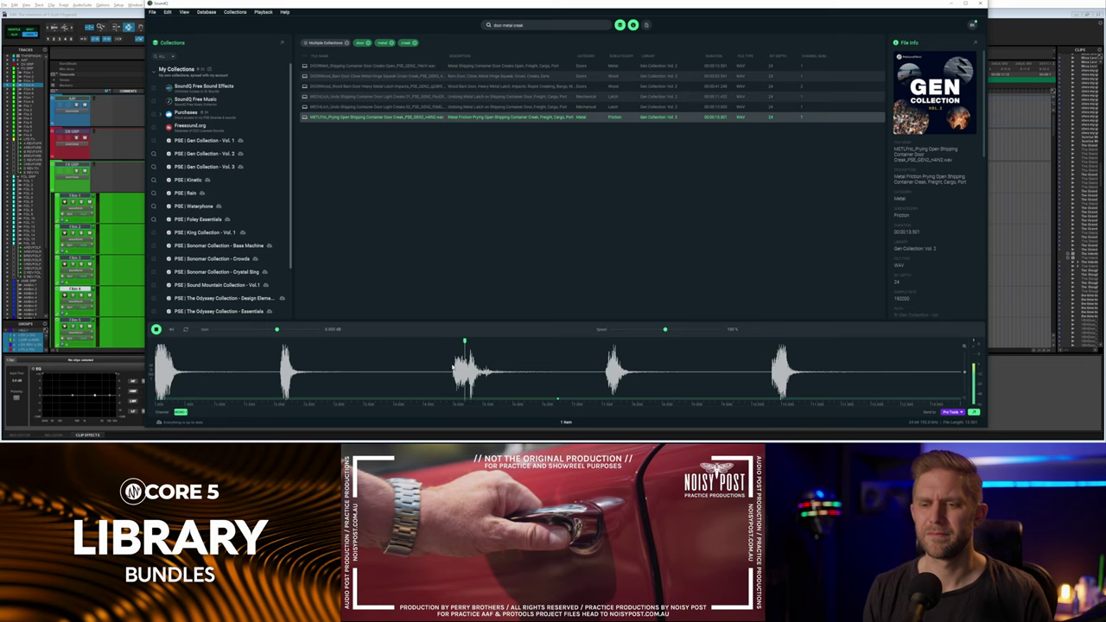
key("space")
Select the fourth creak in the Prying Open recording, spot it onto the Pro Tools track below the interior door clip, and play it.
left_click(590, 369)
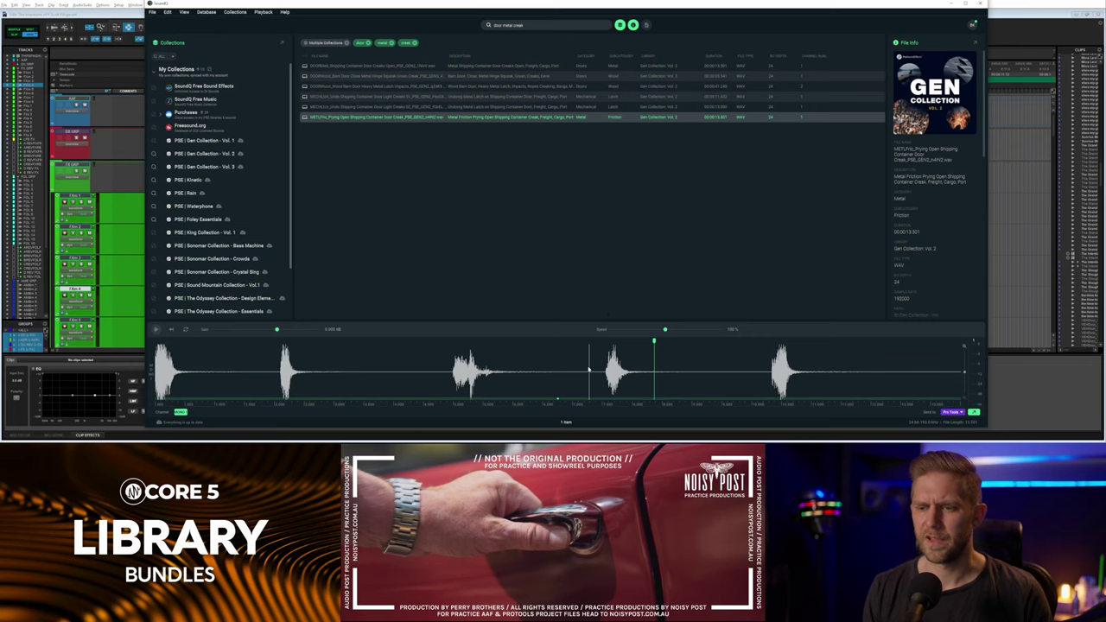
left_click_drag(589, 369, 684, 302)
key("F7")
left_click(663, 301)
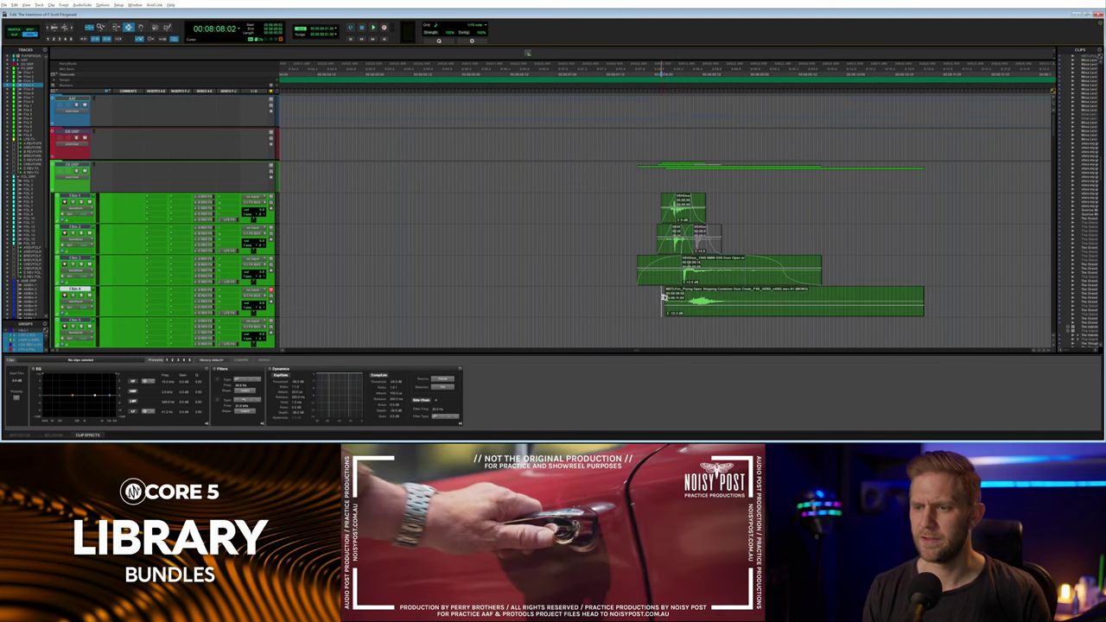
key("space")
key("space")
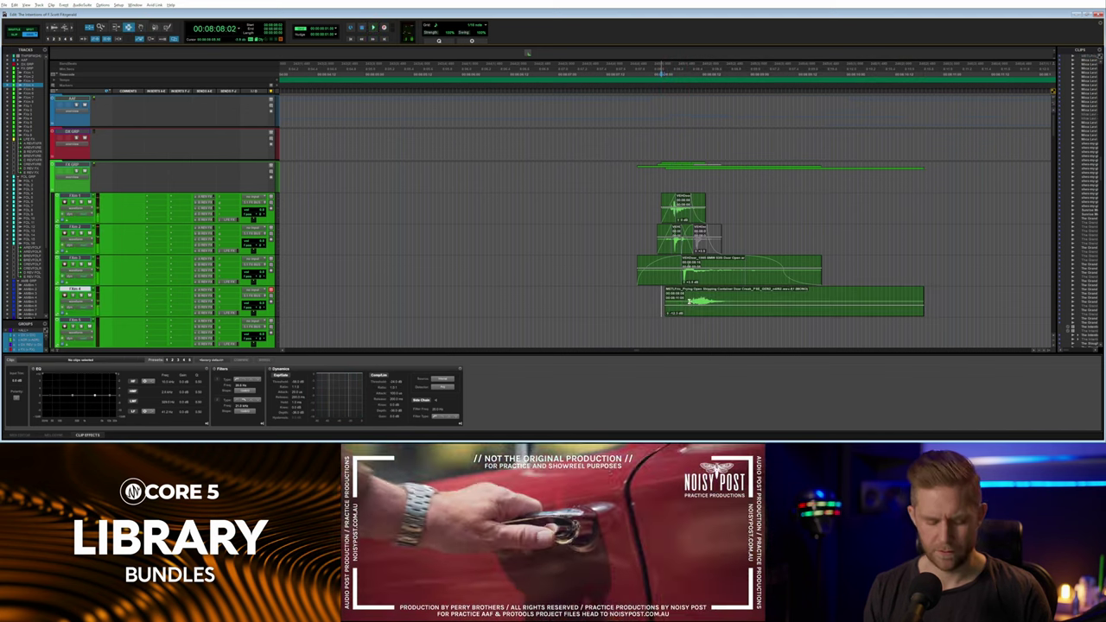
Check the container creak's timing against the door-opening shot with the other layers playing.
left_click(689, 303)
left_click(666, 299)
left_click_drag(688, 302, 704, 309)
key("space")
key("space")
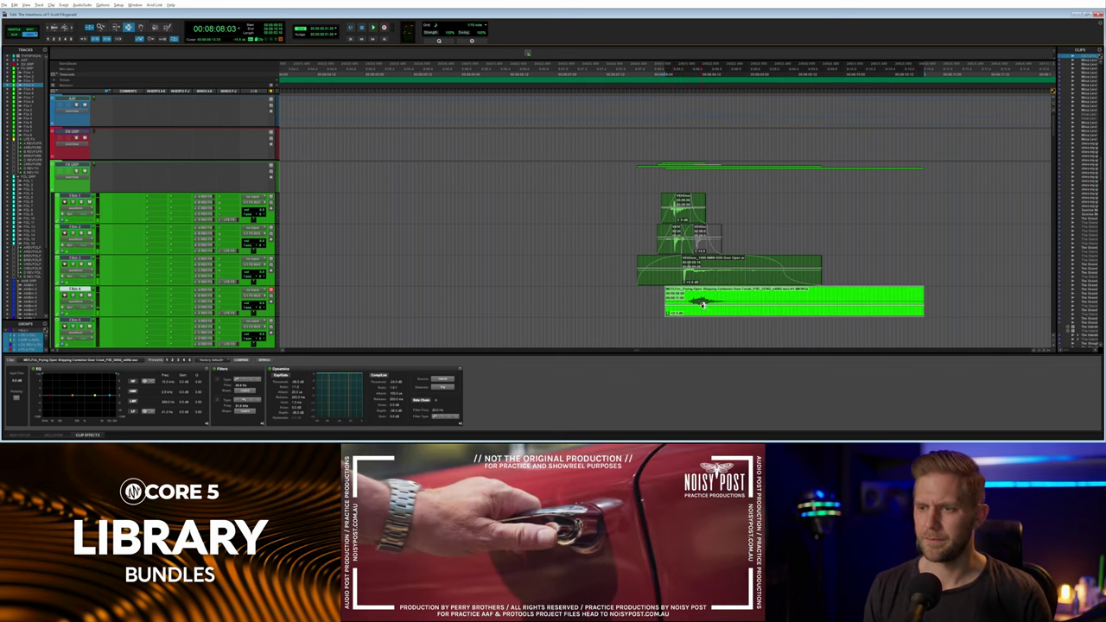
Trim the end of the container creak clip and fade it in and out around its peak.
left_click_drag(943, 306, 720, 304)
key("Delete")
left_click(685, 299)
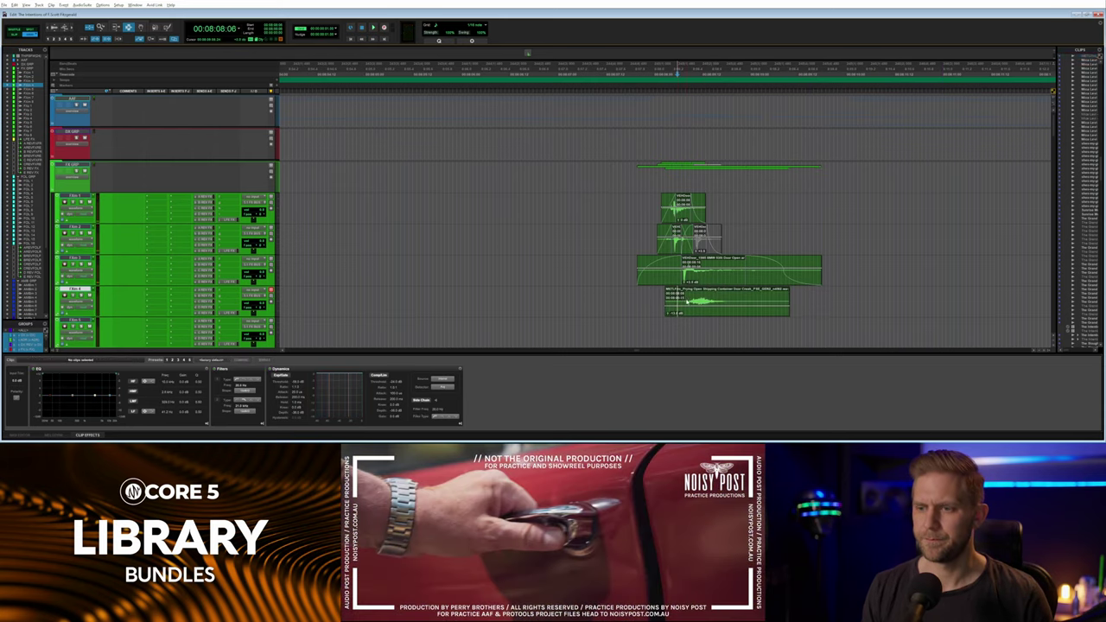
left_click(709, 298)
key("g")
left_click(650, 305)
left_click(709, 328)
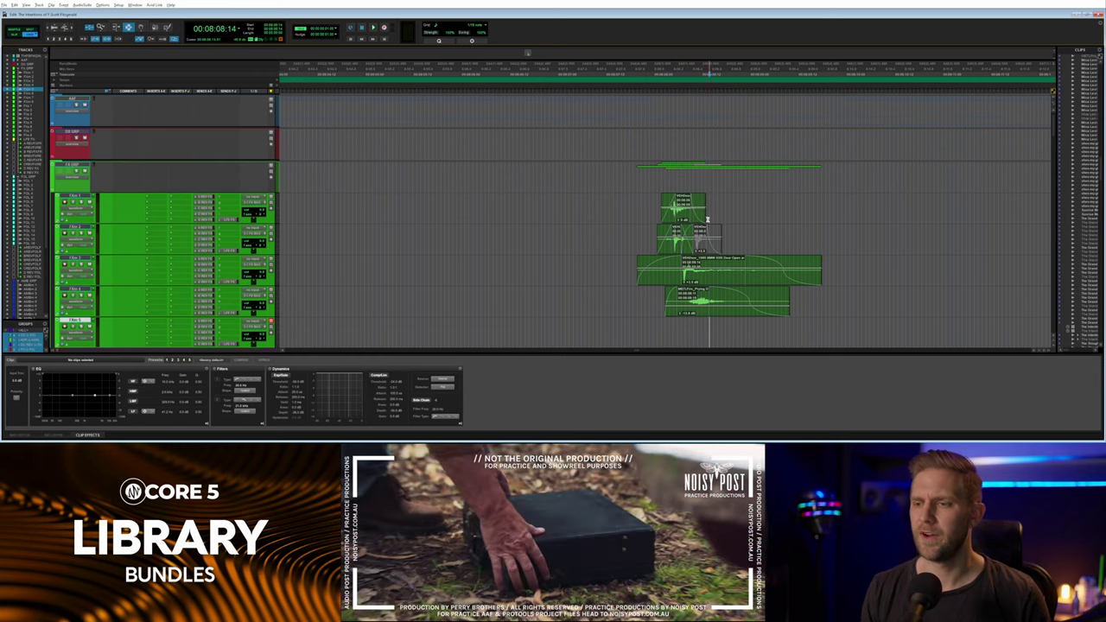
Bring more empty effects tracks into reach, switch to SoundQ and search for "suitcase".
scroll(711, 226, "down", 2)
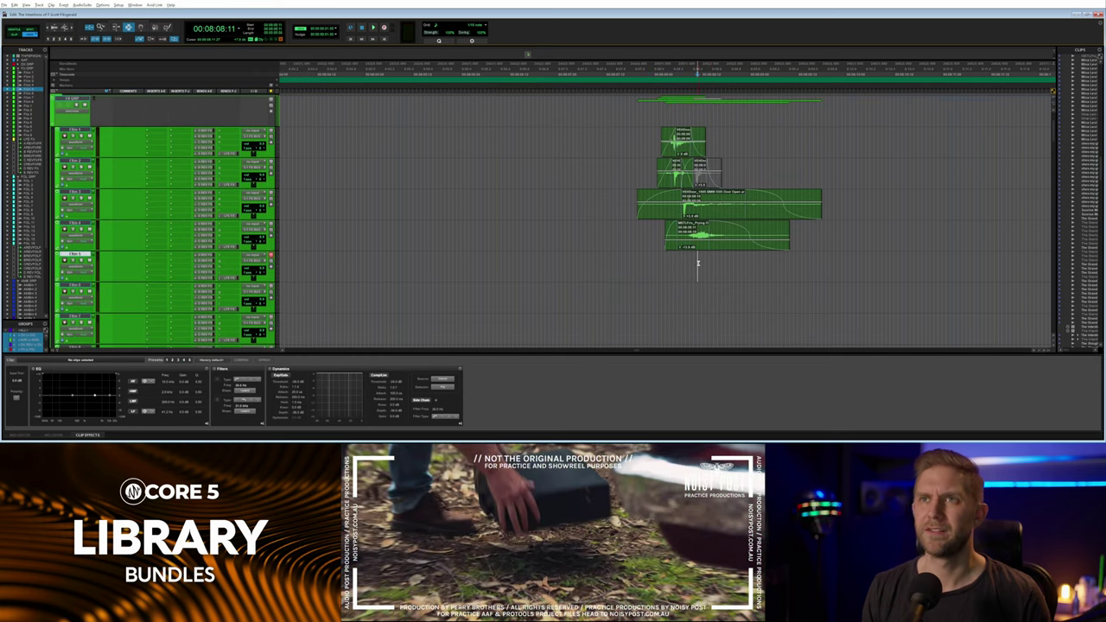
key("alt+Tab")
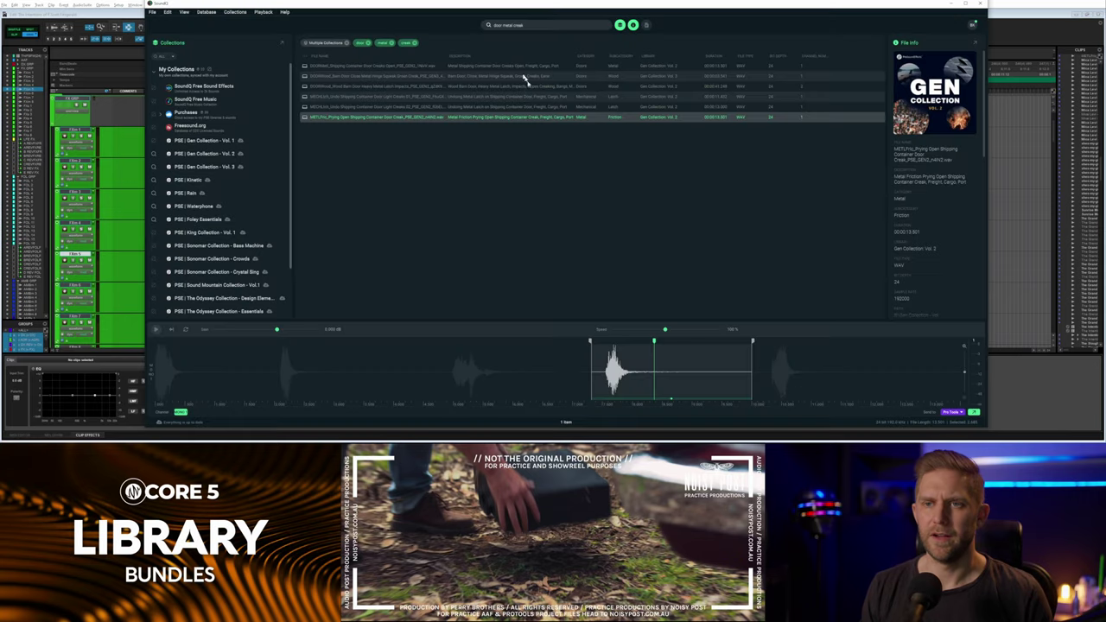
left_click(524, 24)
type("box drop")
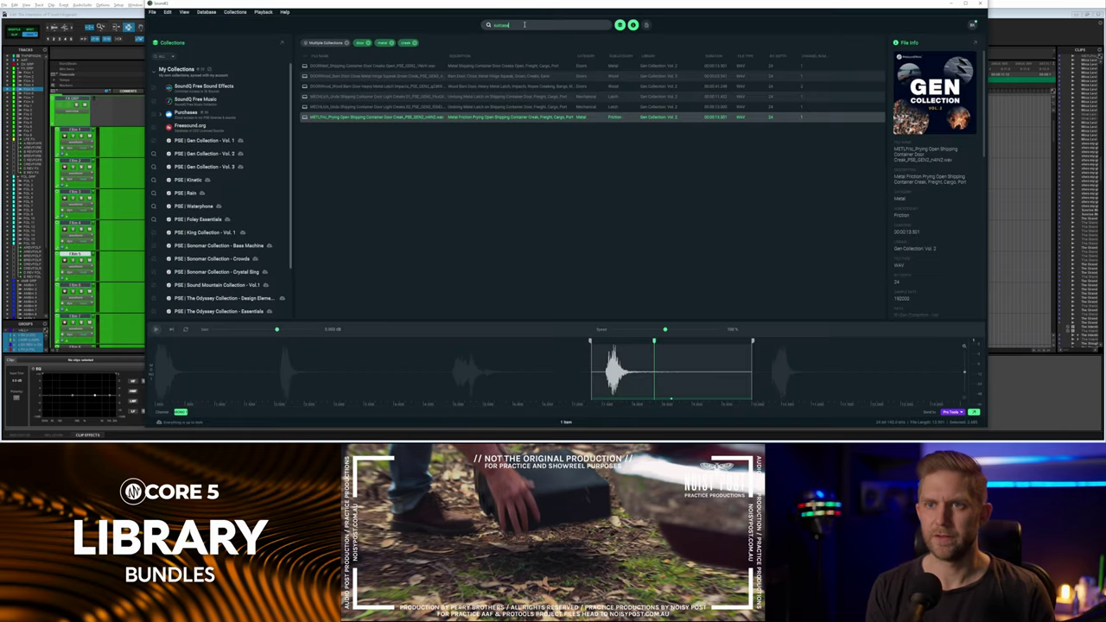
key("Return")
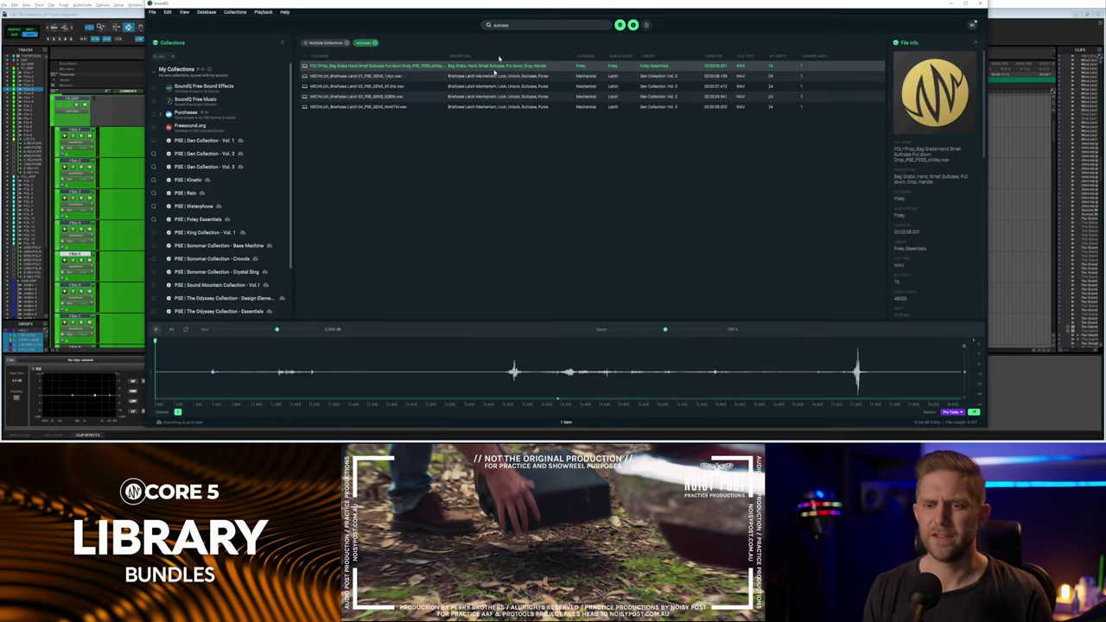
Audition the grabs, handling and put-down hits in the Bag Grabs Hand Small Suitcase recording.
left_click(278, 373)
left_click(291, 374)
left_click(565, 378)
left_click(839, 378)
left_click(505, 374)
Select the hit midway through the Bag Grabs recording, slow its playback slightly, and send it to the empty fifth effects track in Pro Tools.
left_click_drag(487, 373, 559, 377)
left_click_drag(458, 373, 641, 335)
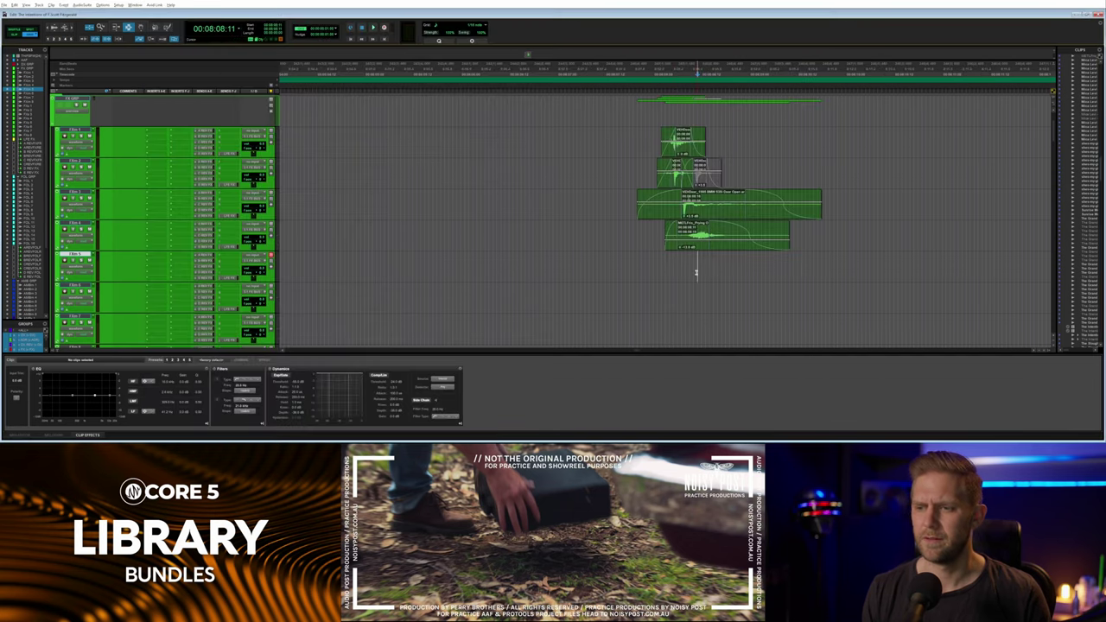
key("alt+Tab")
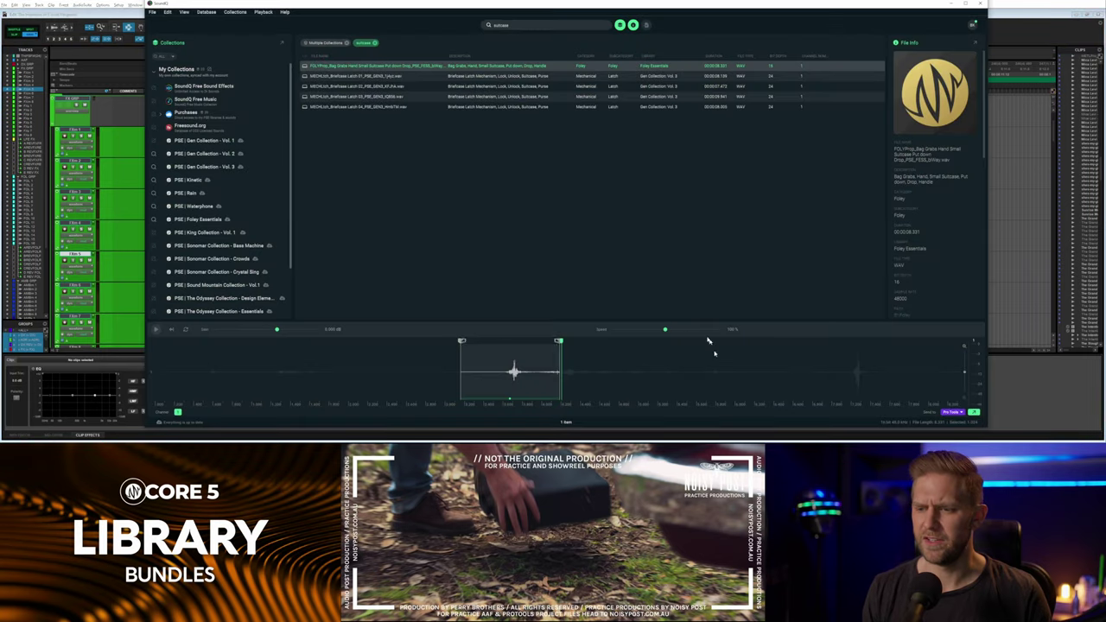
key("space")
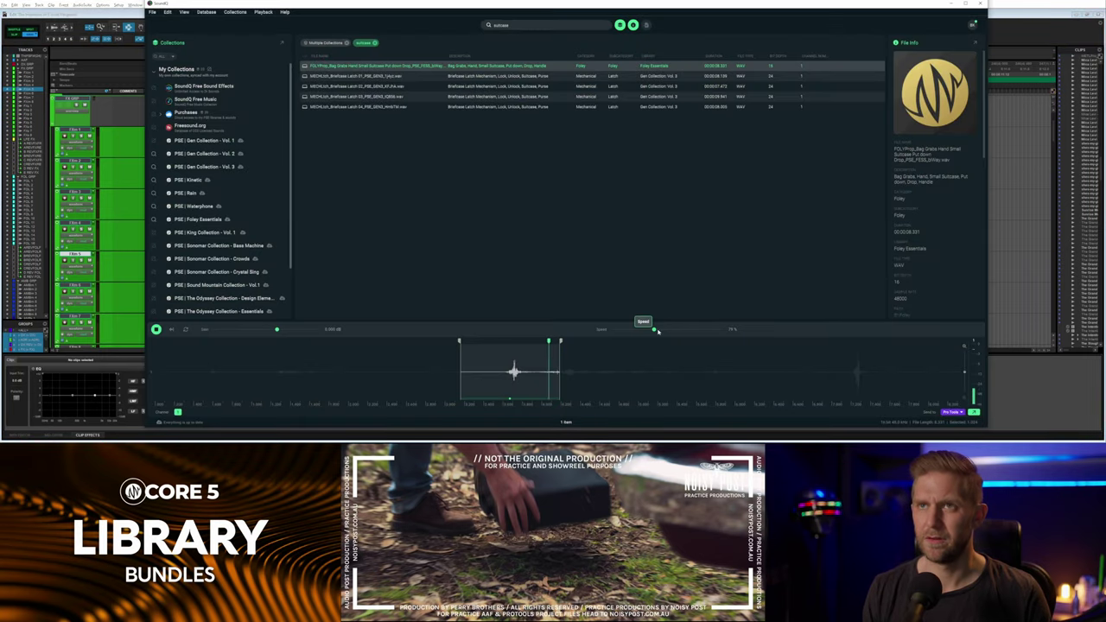
key("space")
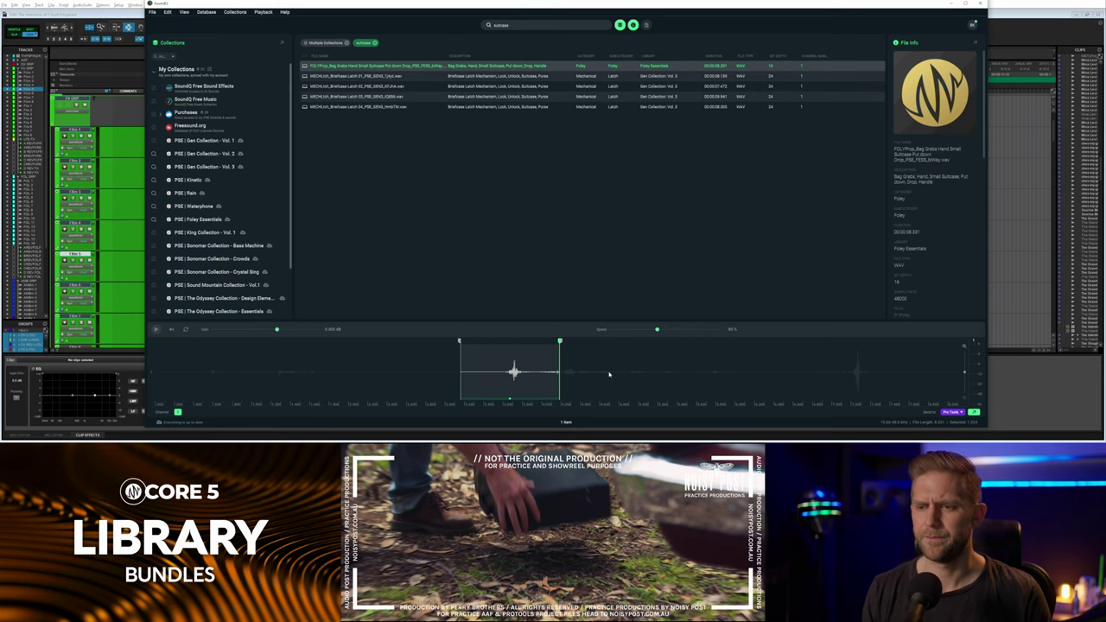
key("s")
Find the frame where the suitcase reaches the ground and move the suitcase clip earlier so its peak meets it.
mouse_move(742, 280)
left_mouse_down()
mouse_move(712, 272)
mouse_move(726, 273)
left_mouse_up()
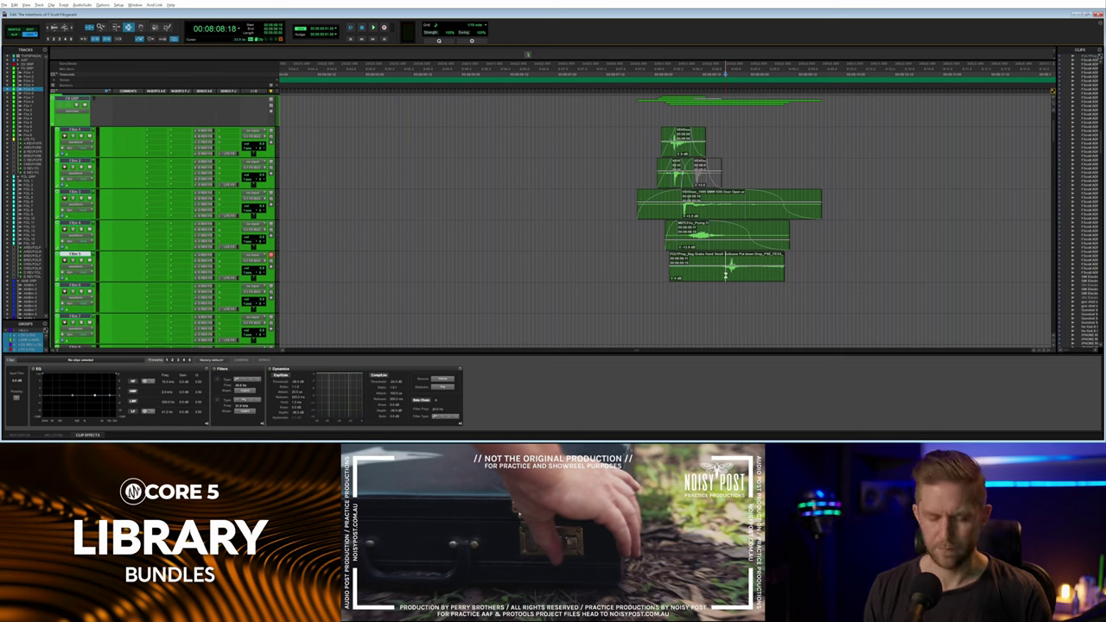
key("comma")
key("comma")
key("comma")
key("comma")
key("comma")
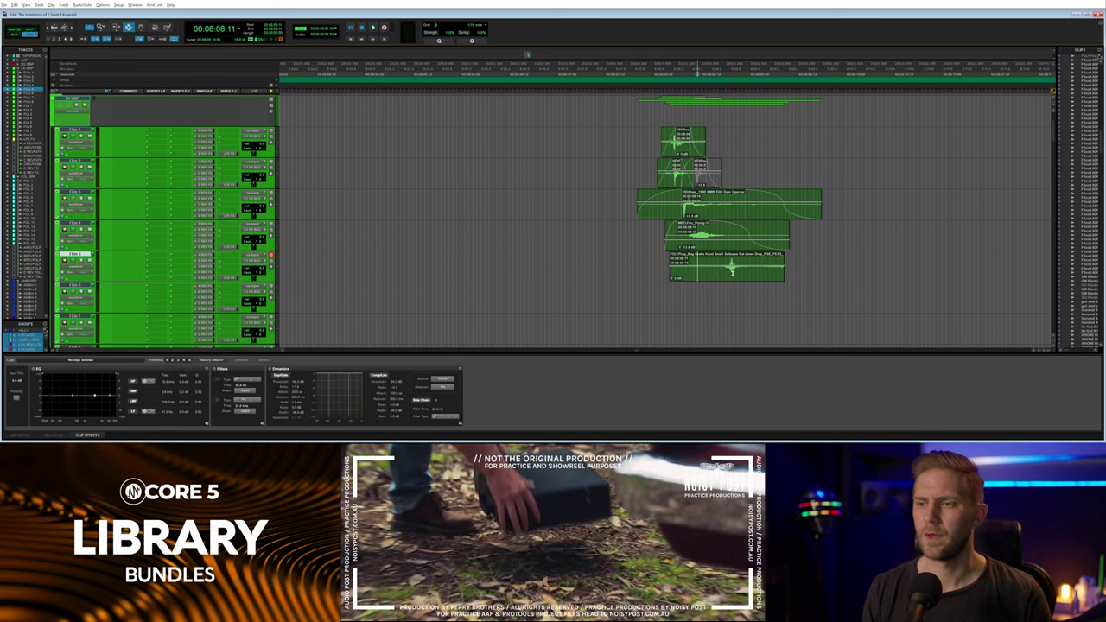
left_click_drag(732, 270, 705, 266)
Play the suitcase landing with the door layers, then shift the suitcase clip slightly later and raise its clip gain.
key("space")
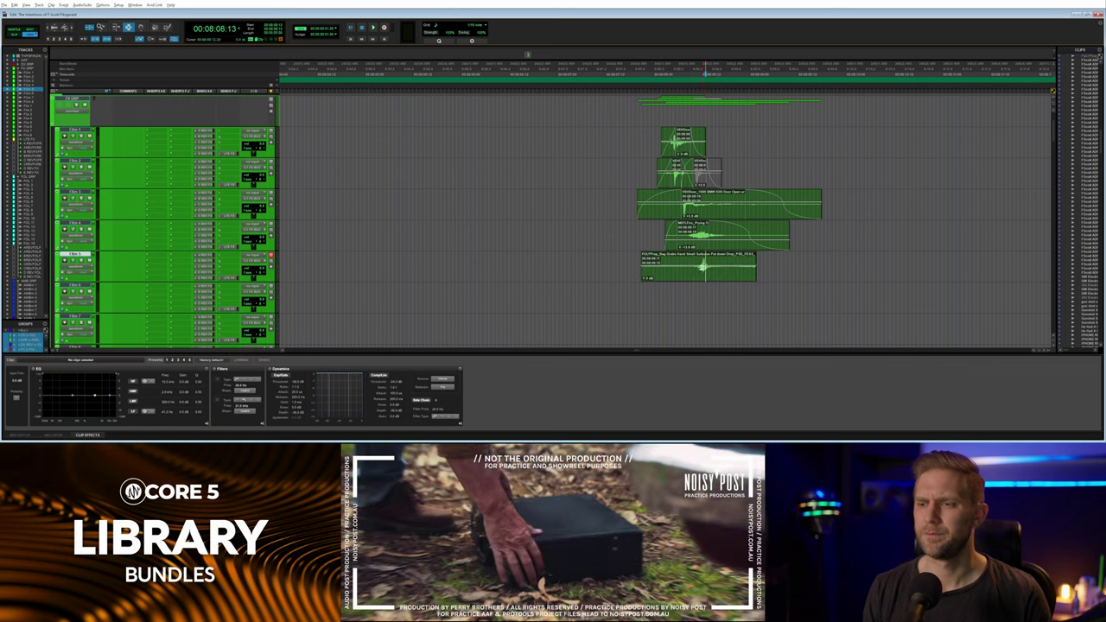
key("space")
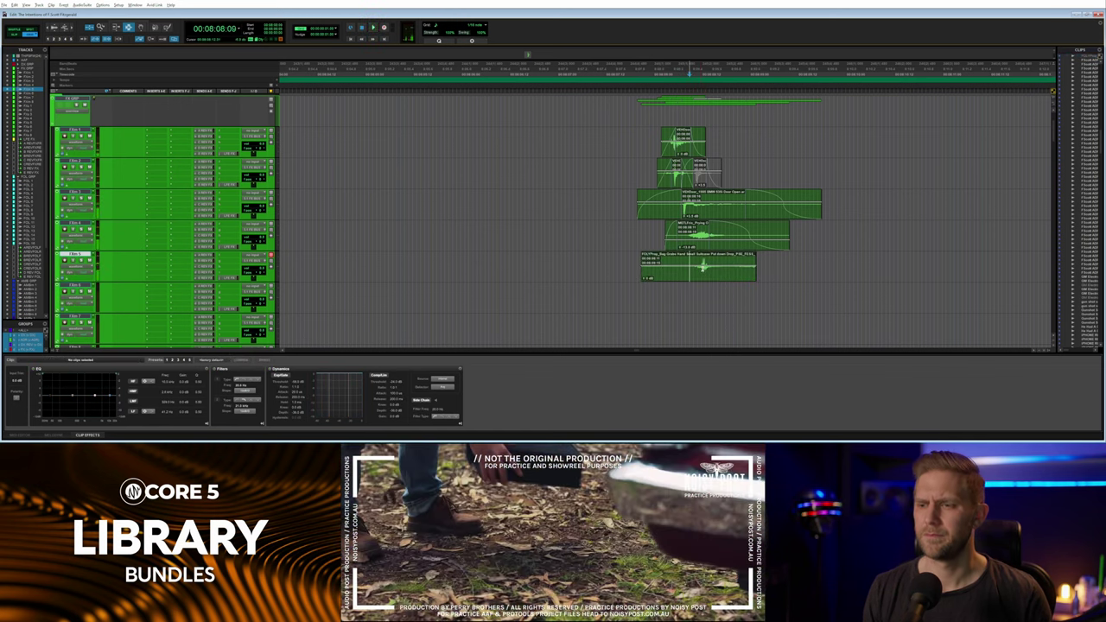
left_click(703, 242)
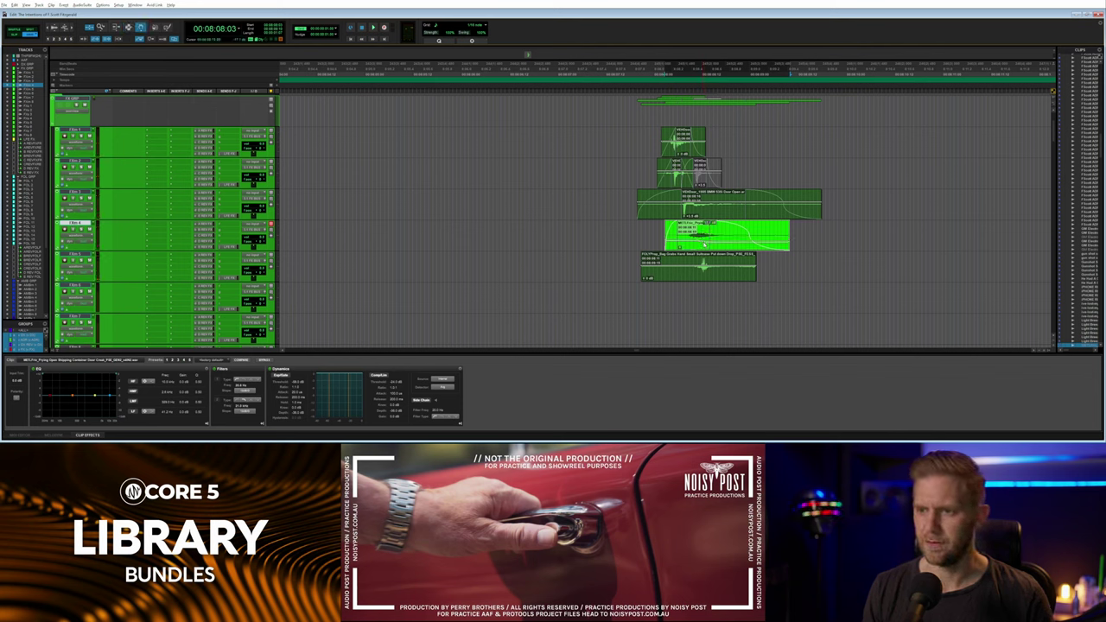
left_click(675, 231)
key("space")
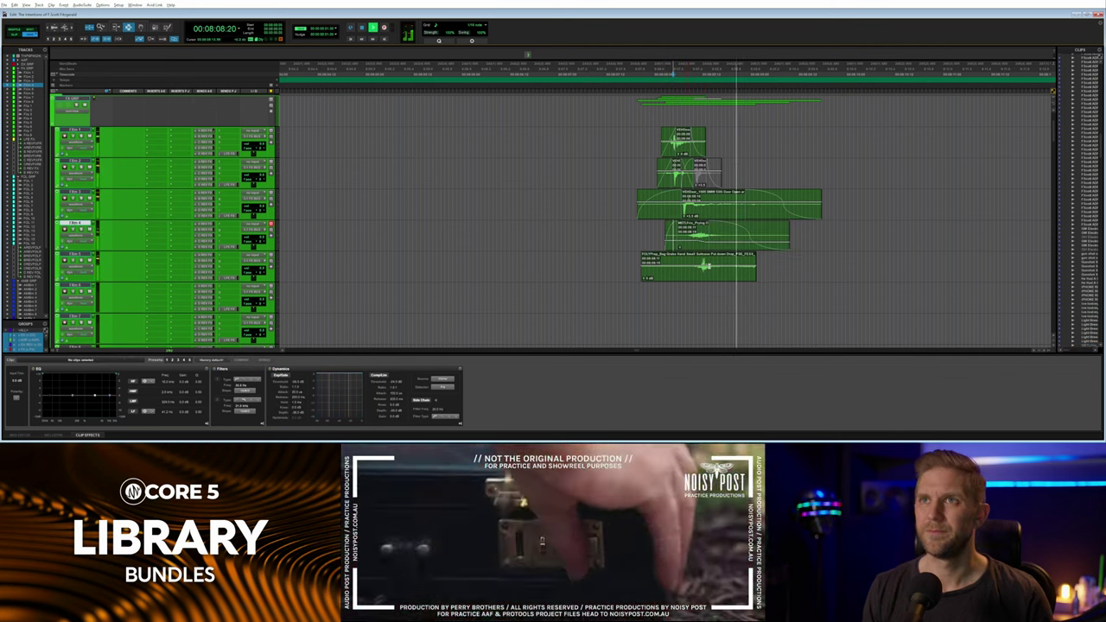
left_click(707, 267)
left_click(703, 269)
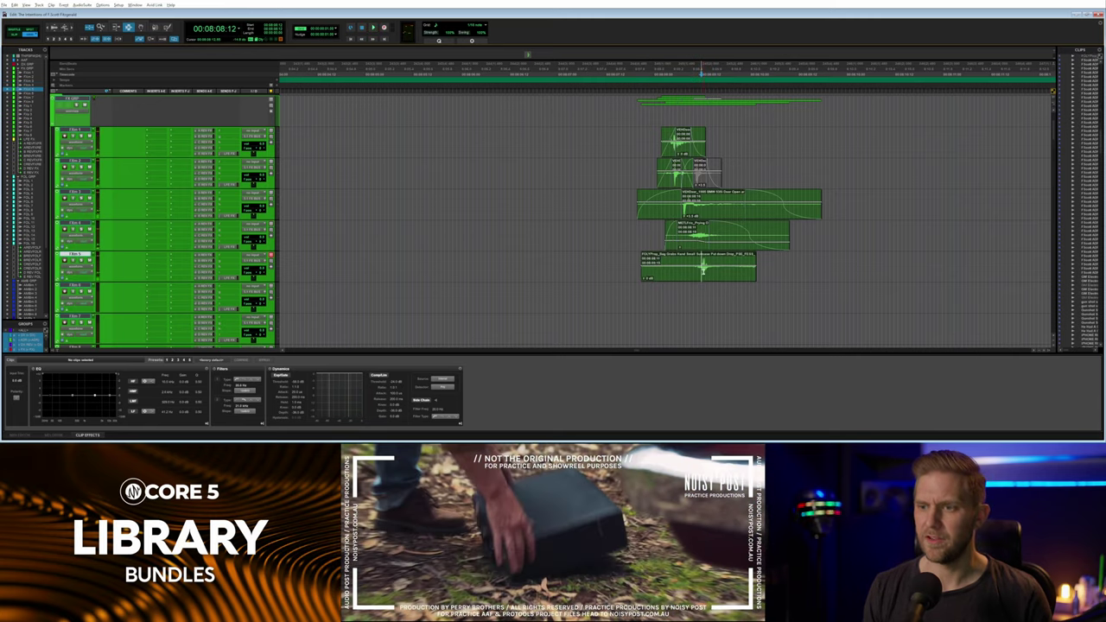
left_click_drag(702, 268, 706, 270)
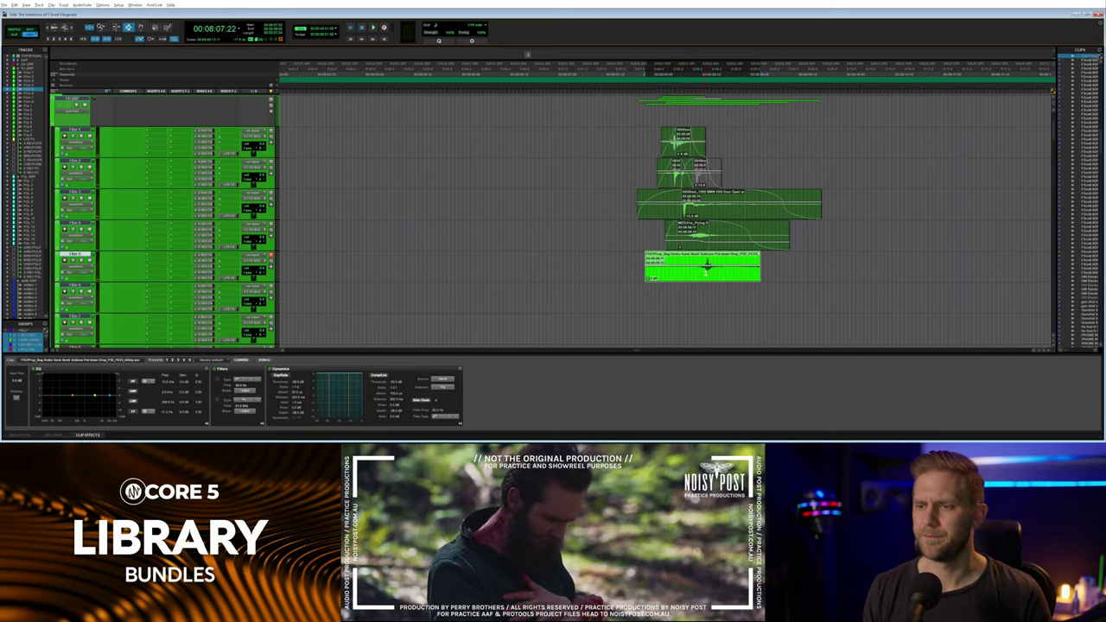
Move the container creak clip slightly earlier and check it against the door opening and suitcase landing.
left_click(694, 241)
key("space")
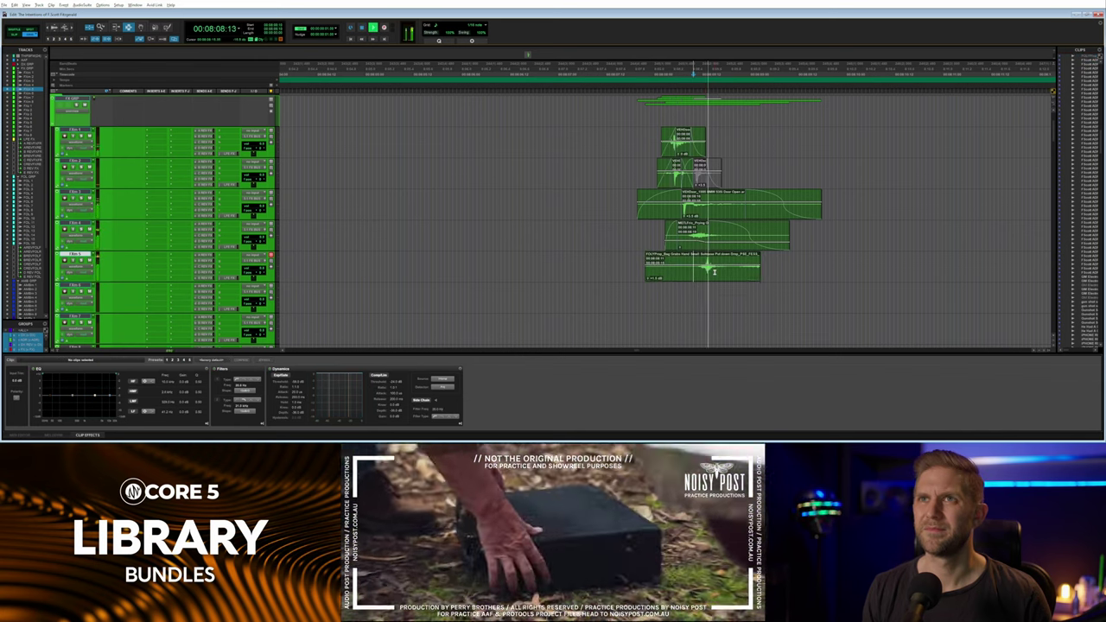
key("space")
left_click(687, 241)
left_click(693, 243)
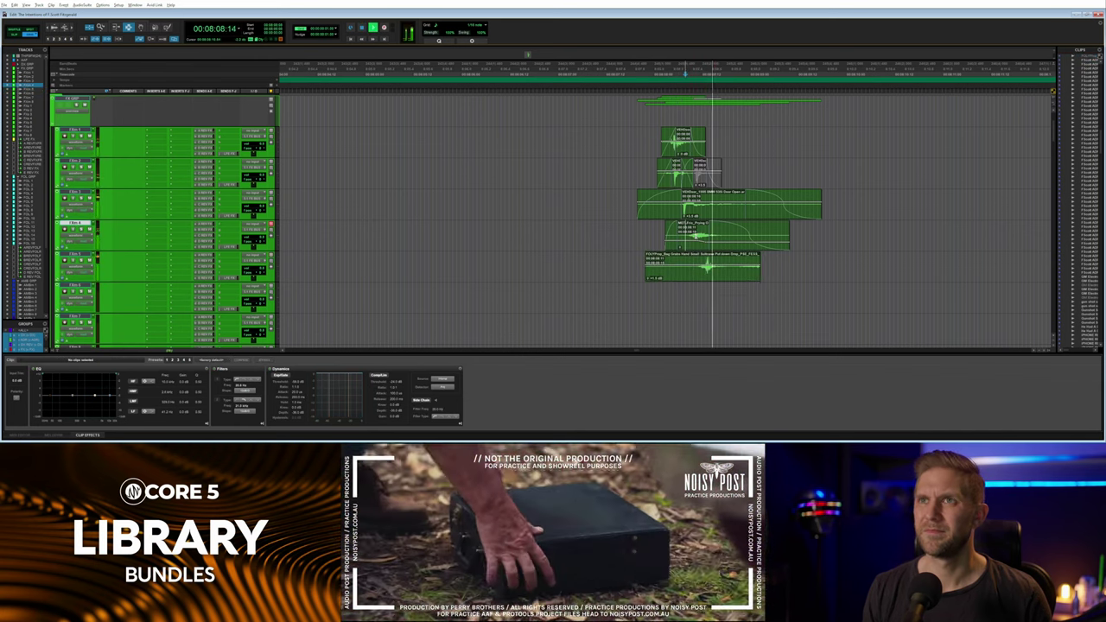
left_click_drag(696, 237, 696, 238)
left_click(674, 233)
key("space")
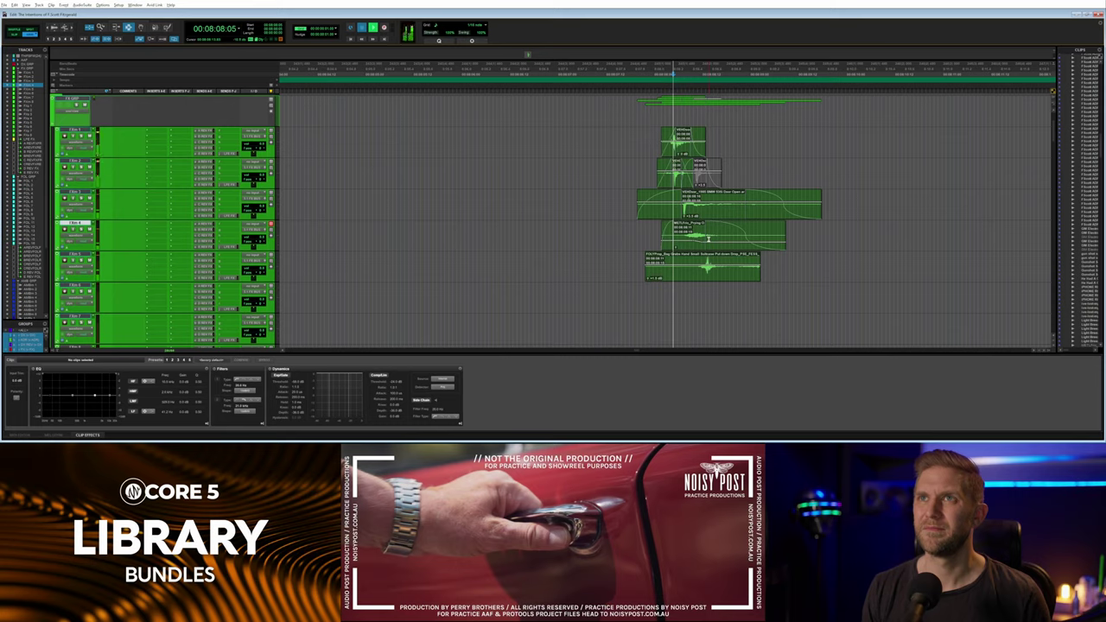
key("space")
Mute the container creak clip and play the scene without it.
left_click(702, 239)
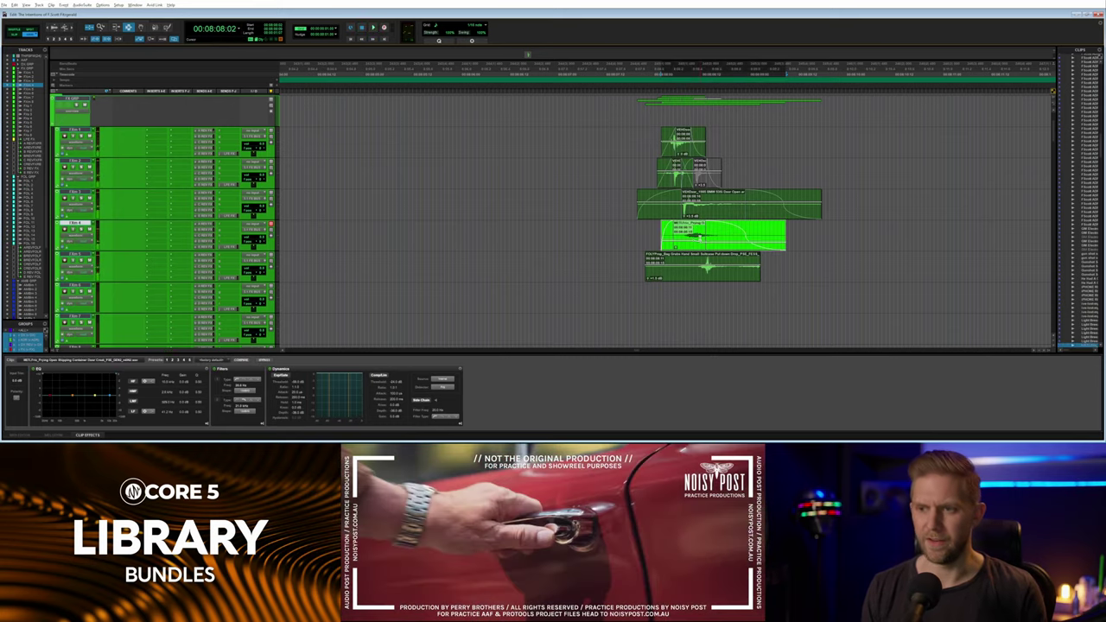
key("ctrl+m")
left_click(677, 243)
key("space")
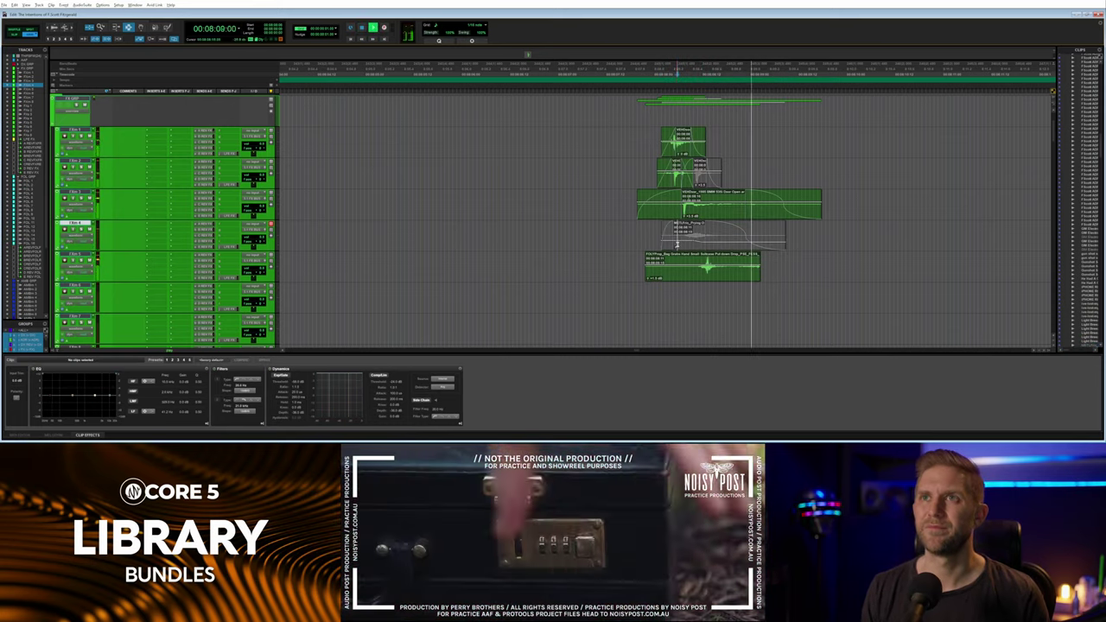
Fade the suitcase put-down clip in and out around its peak.
left_click_drag(774, 272, 714, 270)
left_click(682, 272)
key("d")
Switch to SoundQ and audition the latch clicks in the Briefcase Latch 01, 02 and 03 recordings.
left_click(693, 294)
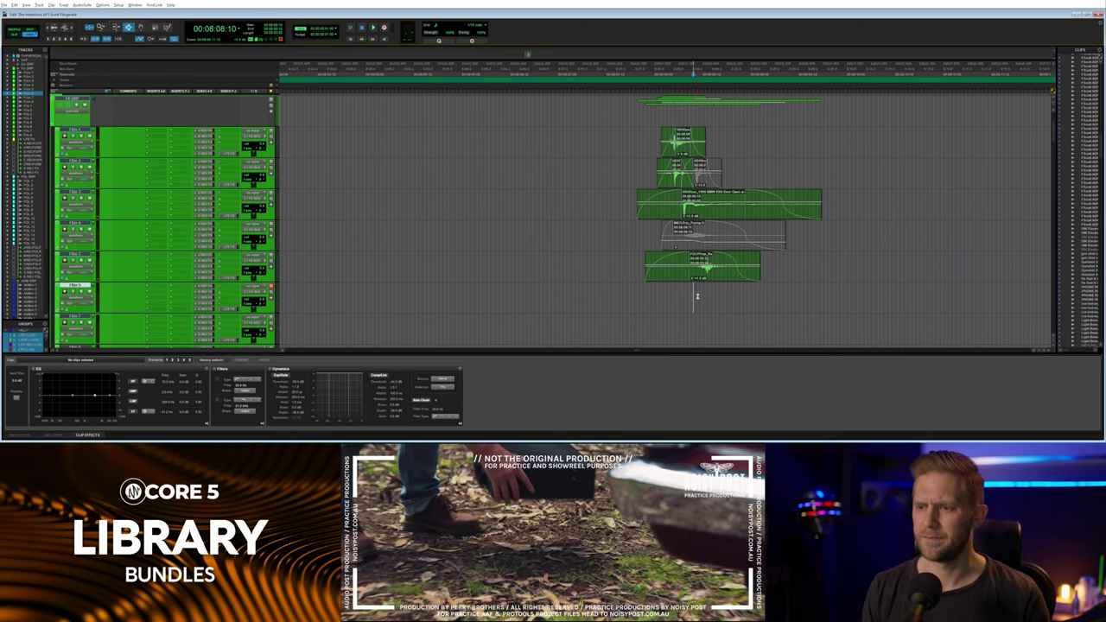
key("alt+Tab")
left_click(475, 75)
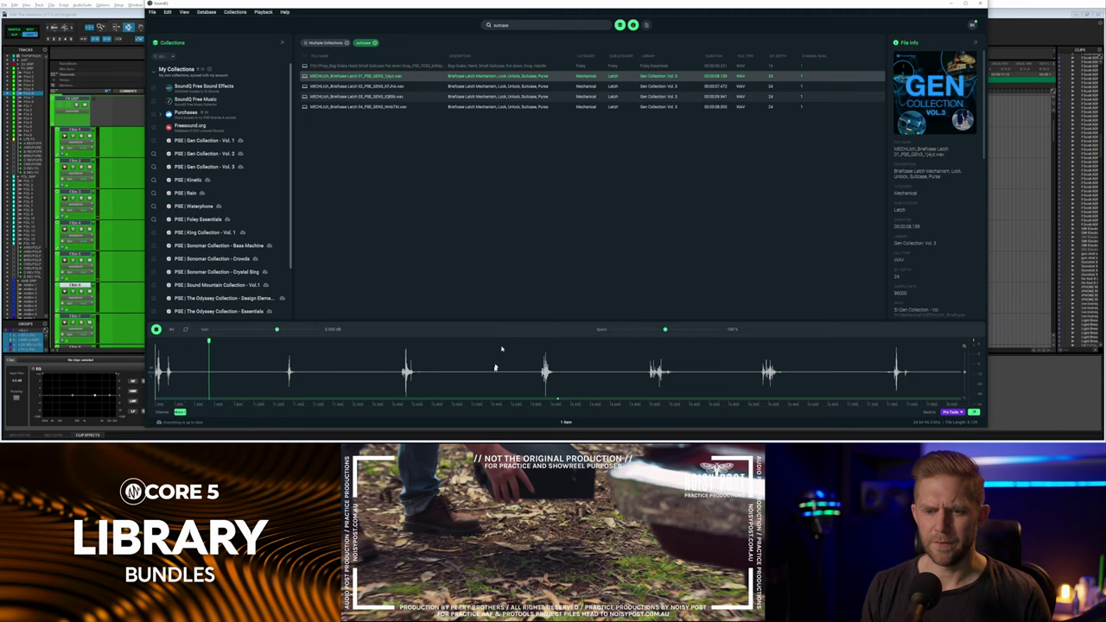
left_click(381, 374)
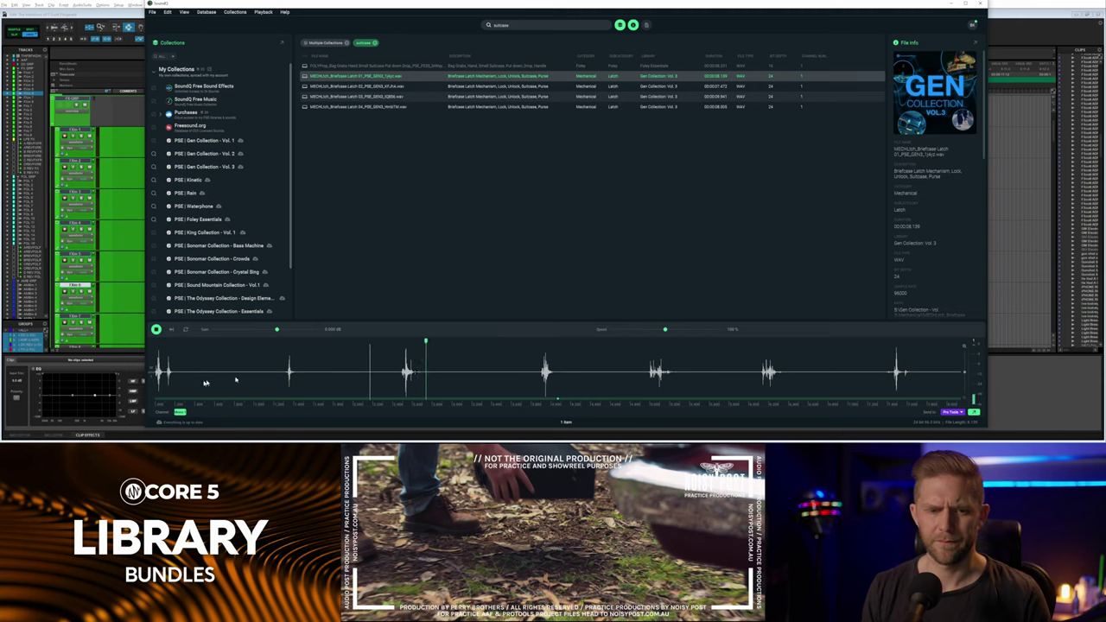
left_click_drag(179, 380, 155, 377)
key("space")
key("space")
key("space")
left_click(517, 88)
left_click(308, 379)
left_click(524, 96)
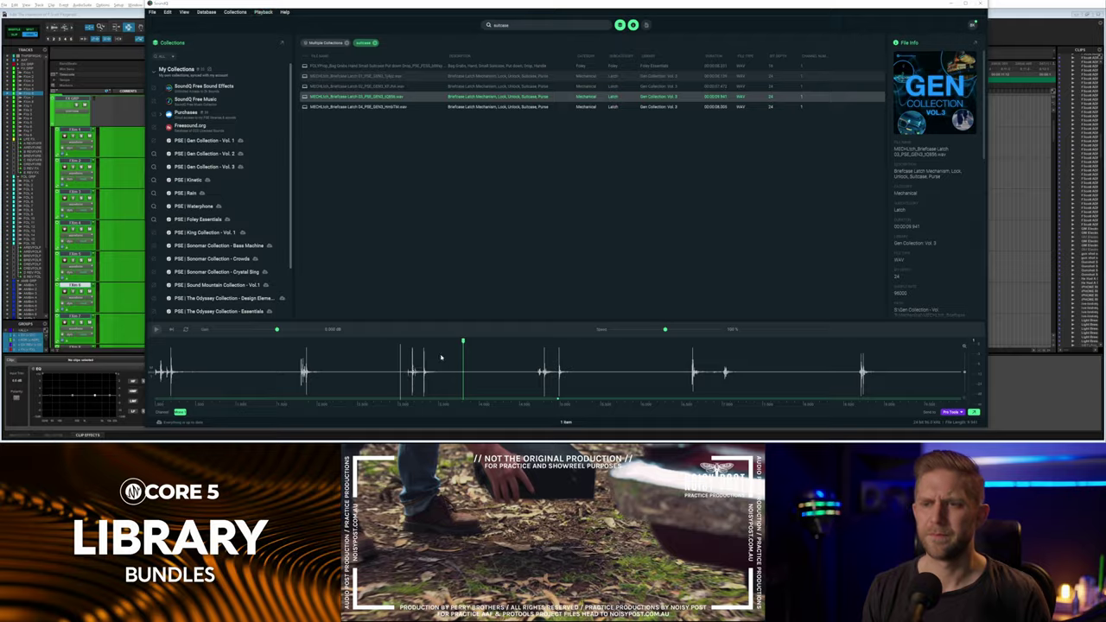
Check the latch shot, then select the opening clicks of Briefcase Latch 01 and send them to the sixth effects track.
key("alt+Tab")
left_click(714, 296)
key("space")
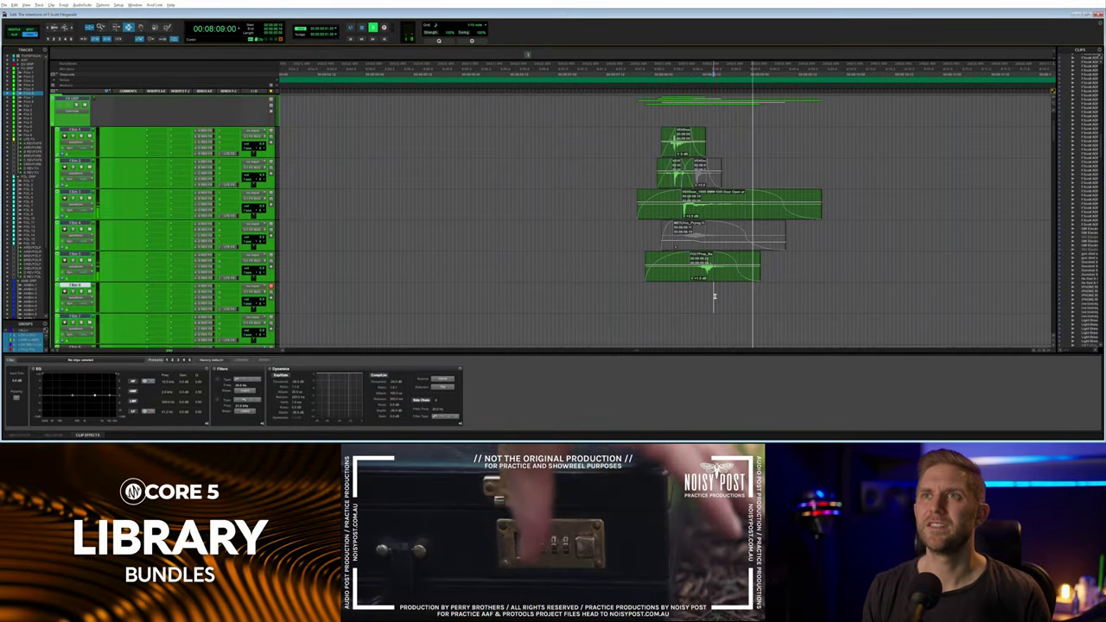
key("alt+Tab")
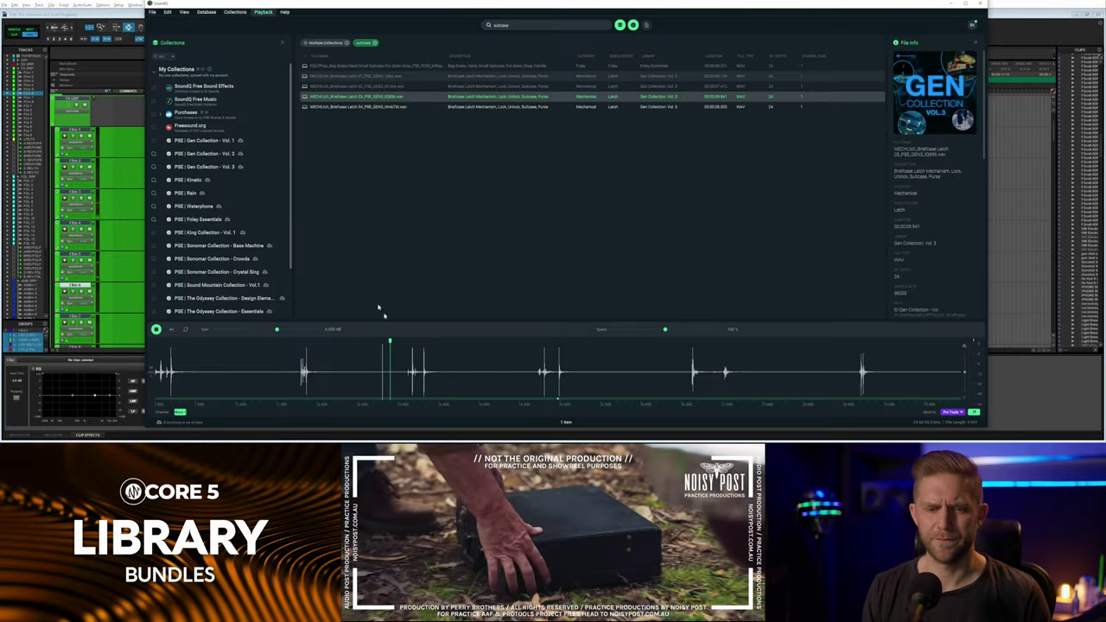
left_click(378, 77)
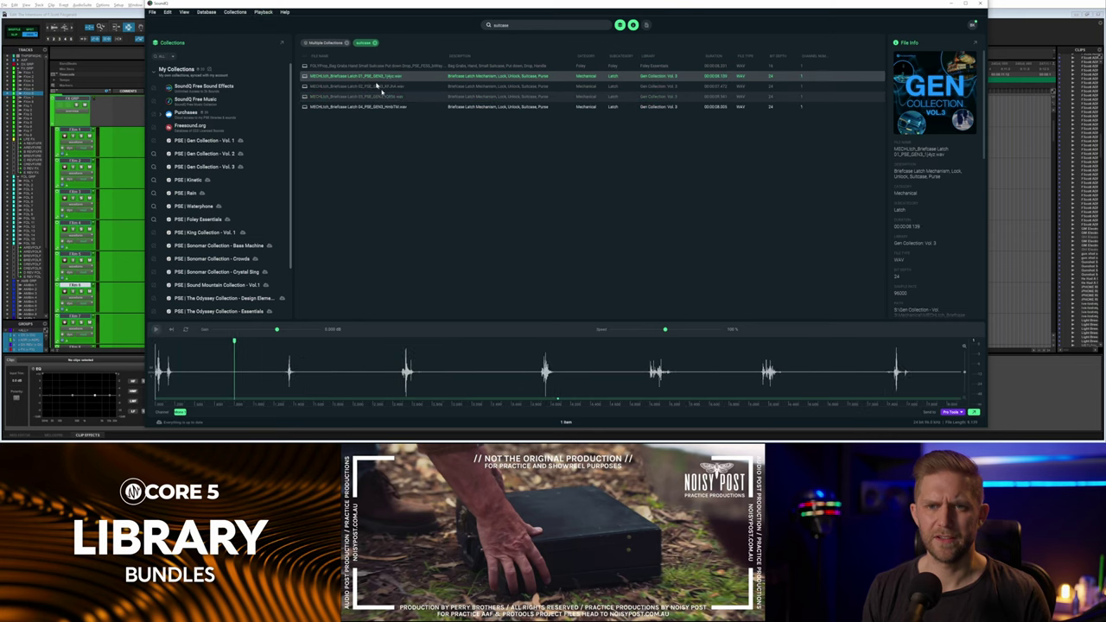
left_click_drag(201, 385, 123, 379)
key("alt+Tab")
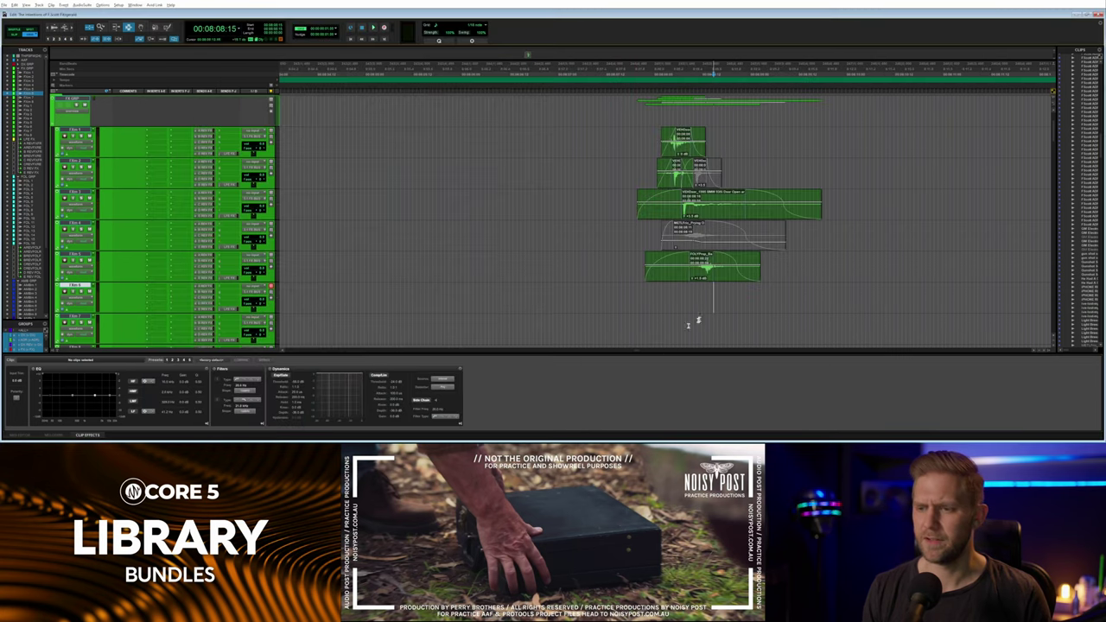
key("alt+Tab")
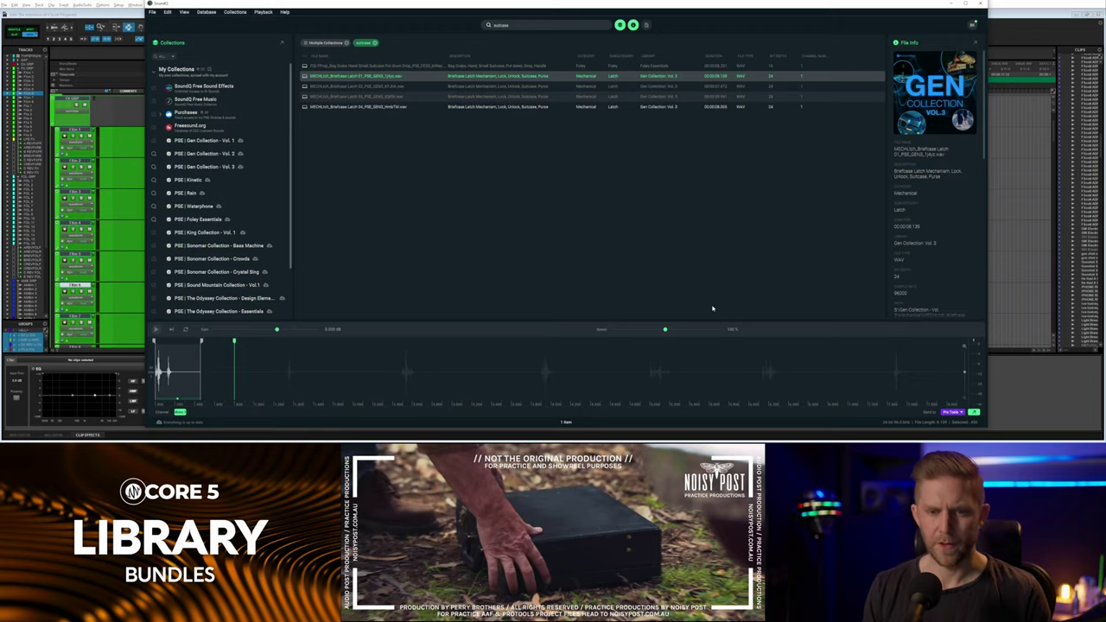
key("s")
Move the briefcase latch clip later and nudge it into sync with the hand working the suitcase latch.
left_click_drag(714, 309, 728, 308)
key("comma")
key("period")
key("period")
key("space")
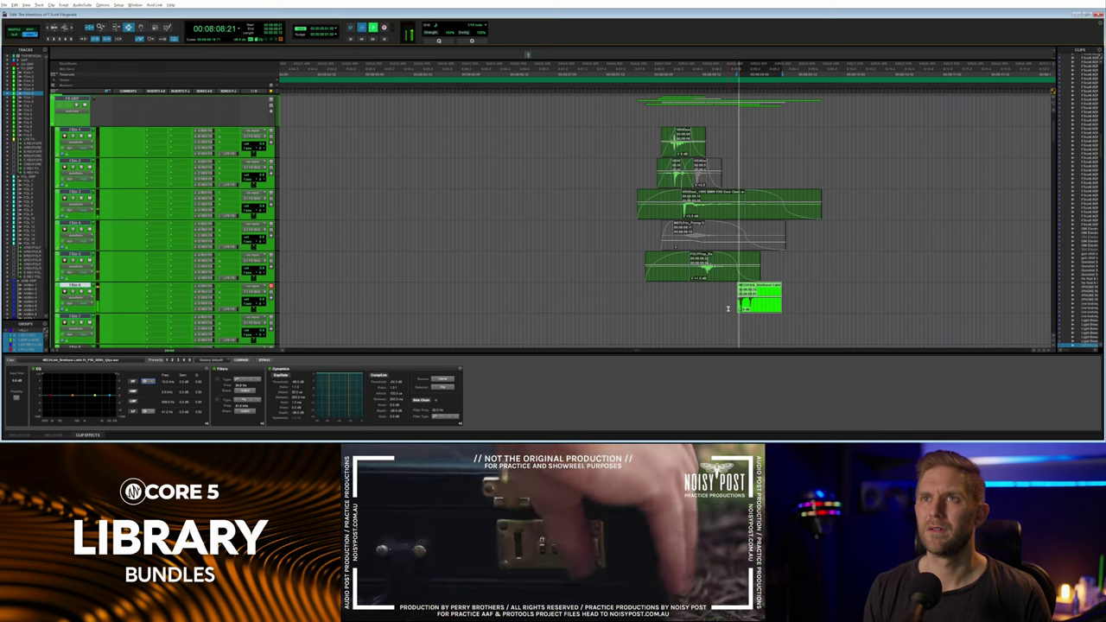
Play the suitcase landing and latch shots repeatedly to check the timing of the layered sounds.
key("space")
left_click(695, 296)
key("space")
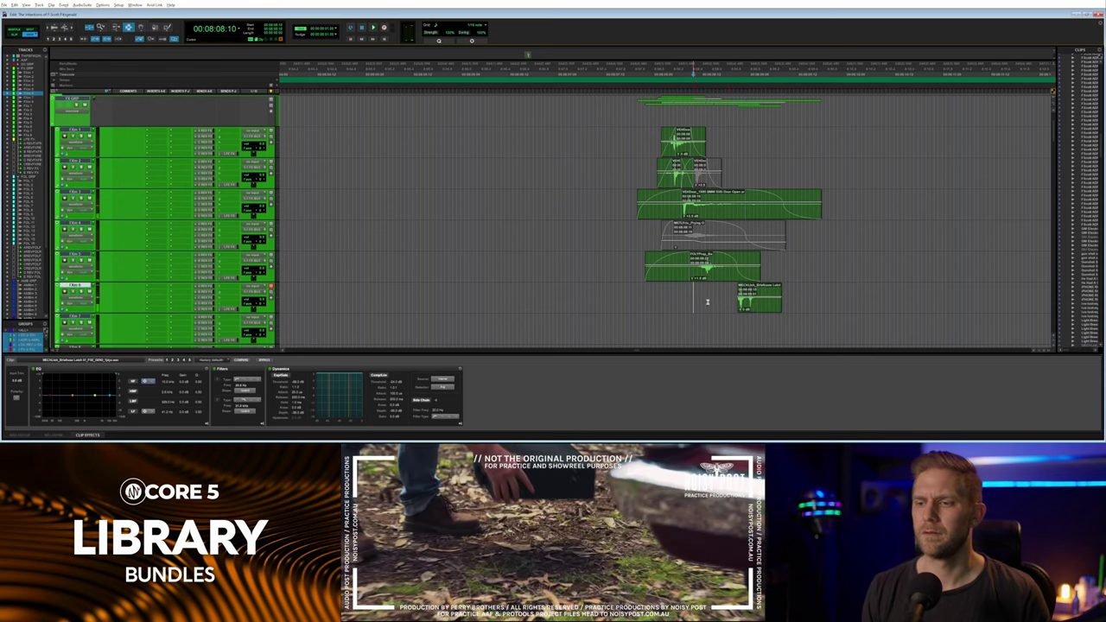
key("space")
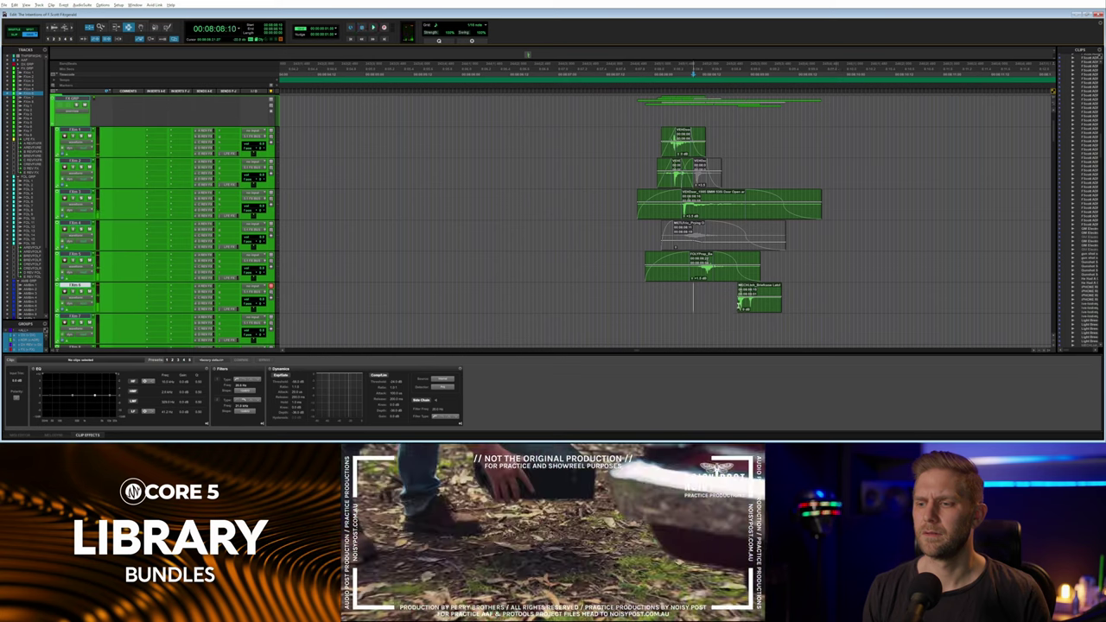
left_click(710, 306)
key("space")
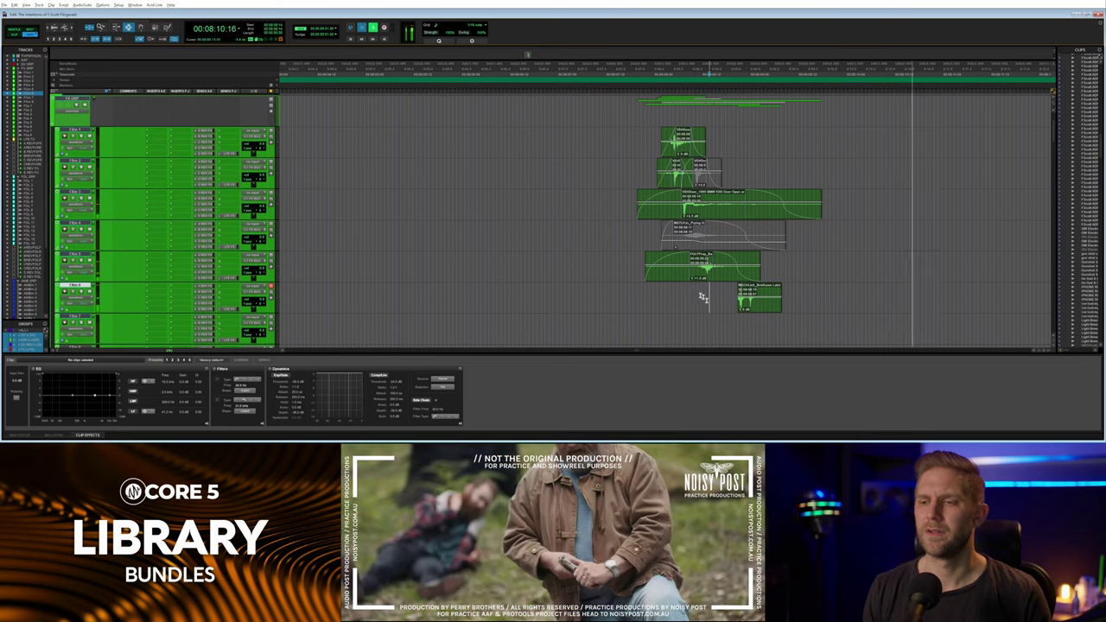
key("space")
left_click(654, 268)
key("alt+Tab")
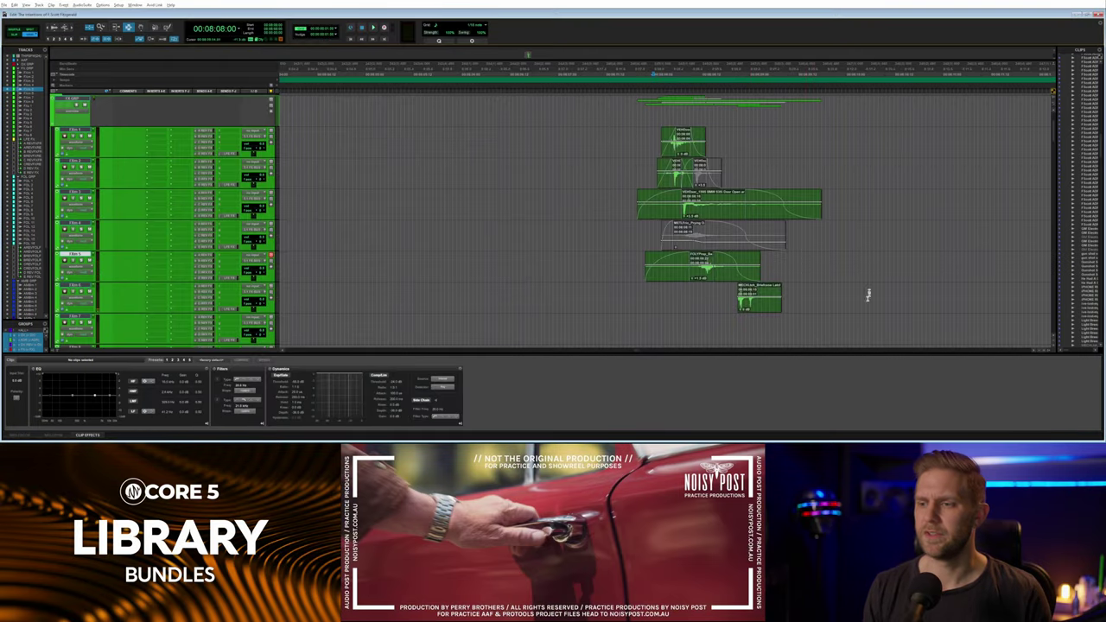
left_click(803, 277)
left_click(726, 298)
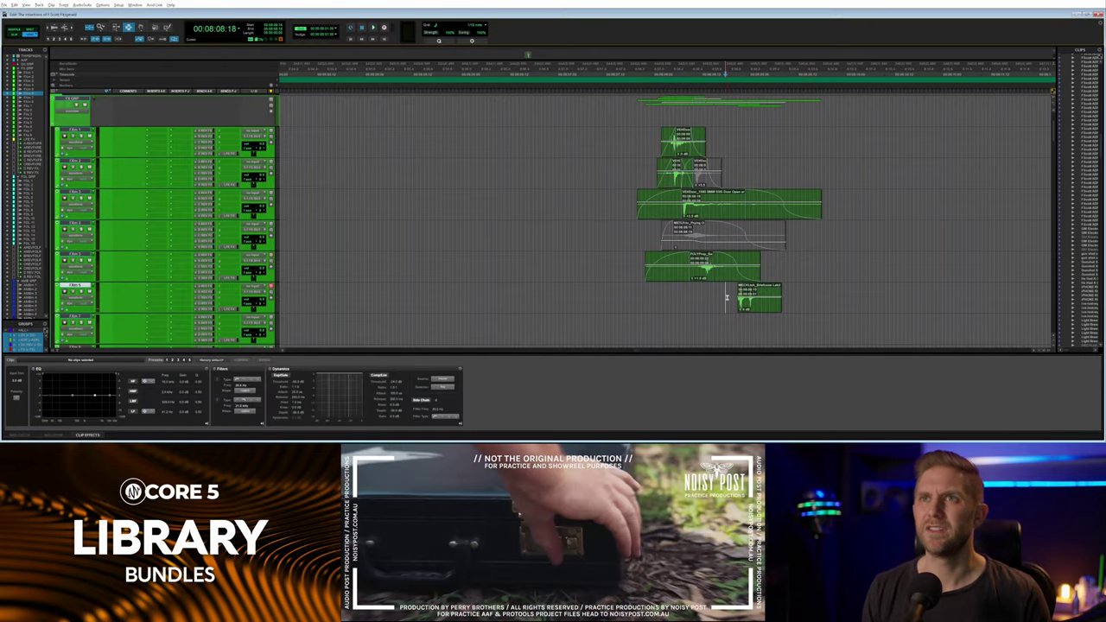
key("space")
key("space")
Switch to SoundQ and compare the latch clicks in the Briefcase Latch 01, 02 and 04 recordings.
key("alt+Tab")
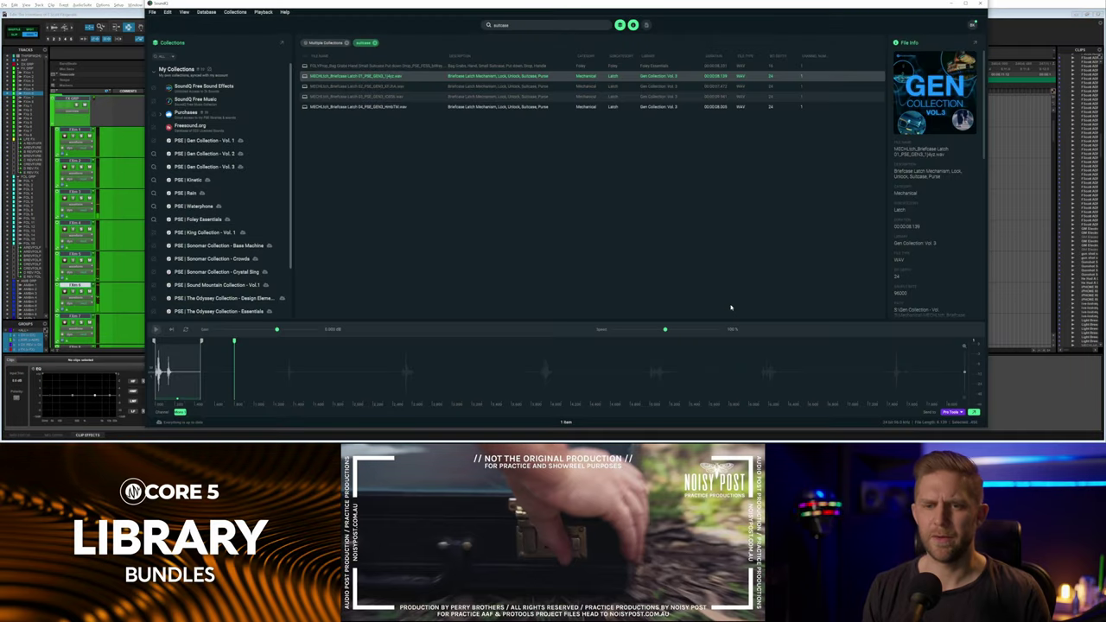
left_click(420, 87)
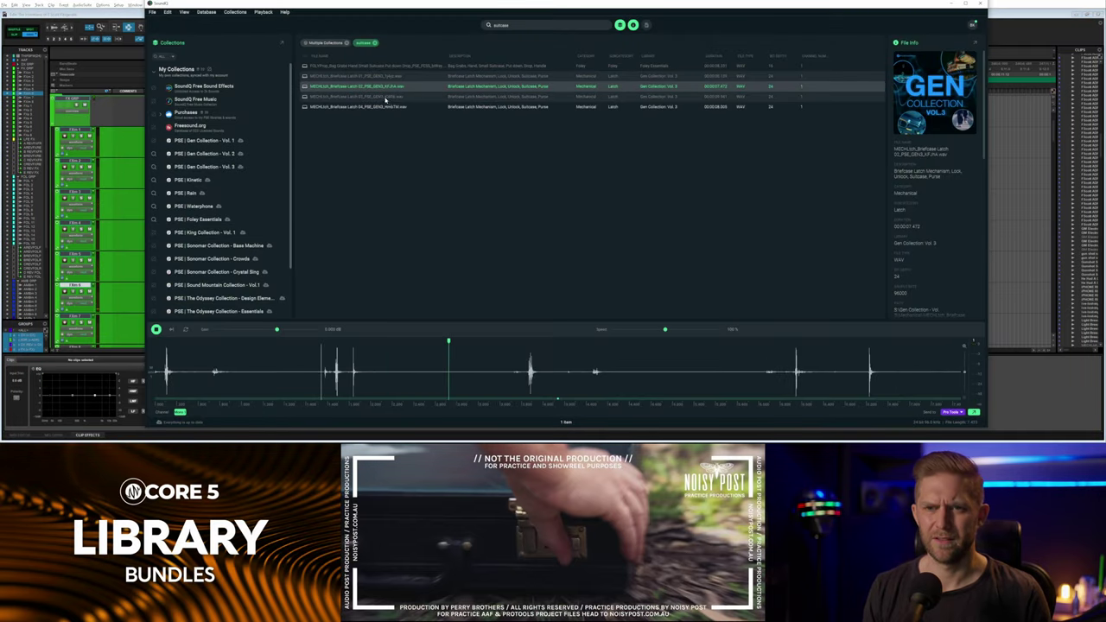
left_click(415, 107)
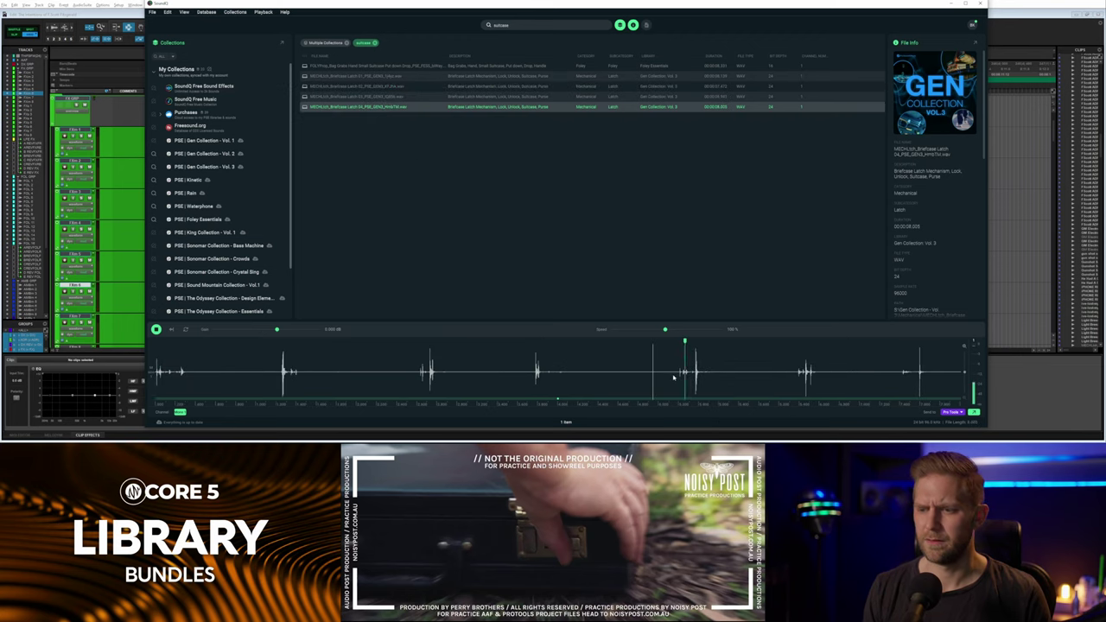
left_click(494, 87)
left_click(490, 77)
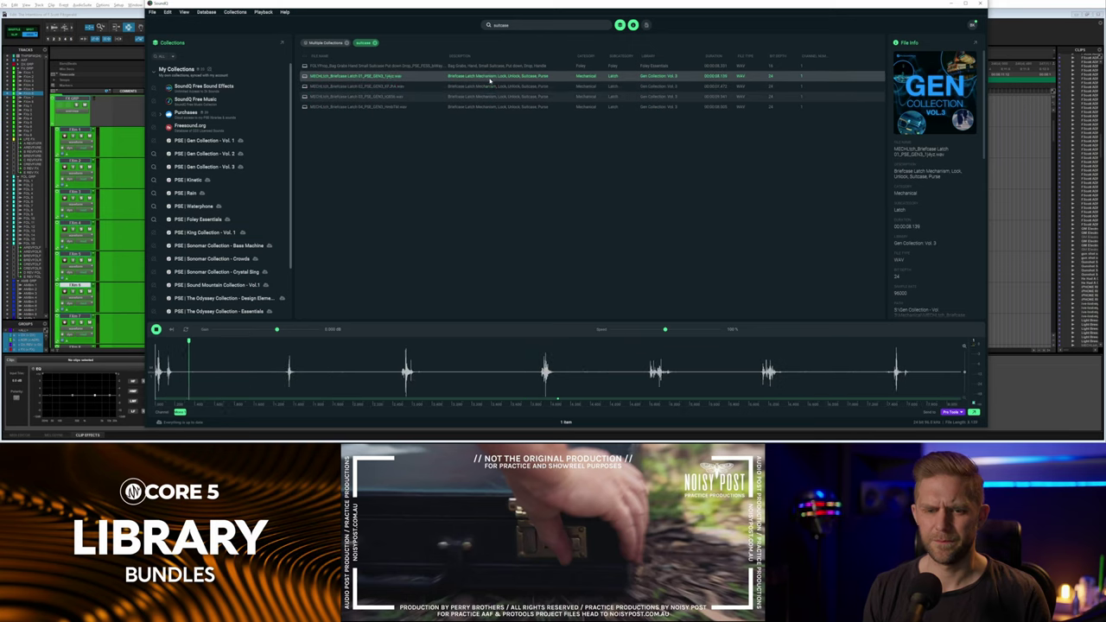
left_click(522, 374)
left_click(396, 374)
left_click(627, 372)
left_click(873, 372)
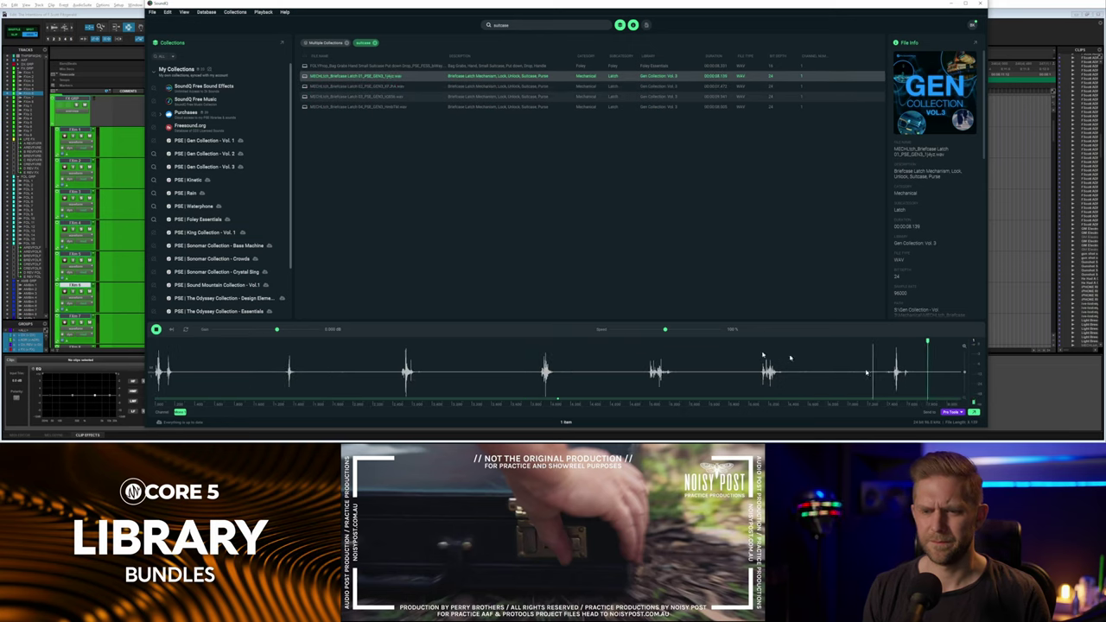
left_click(271, 381)
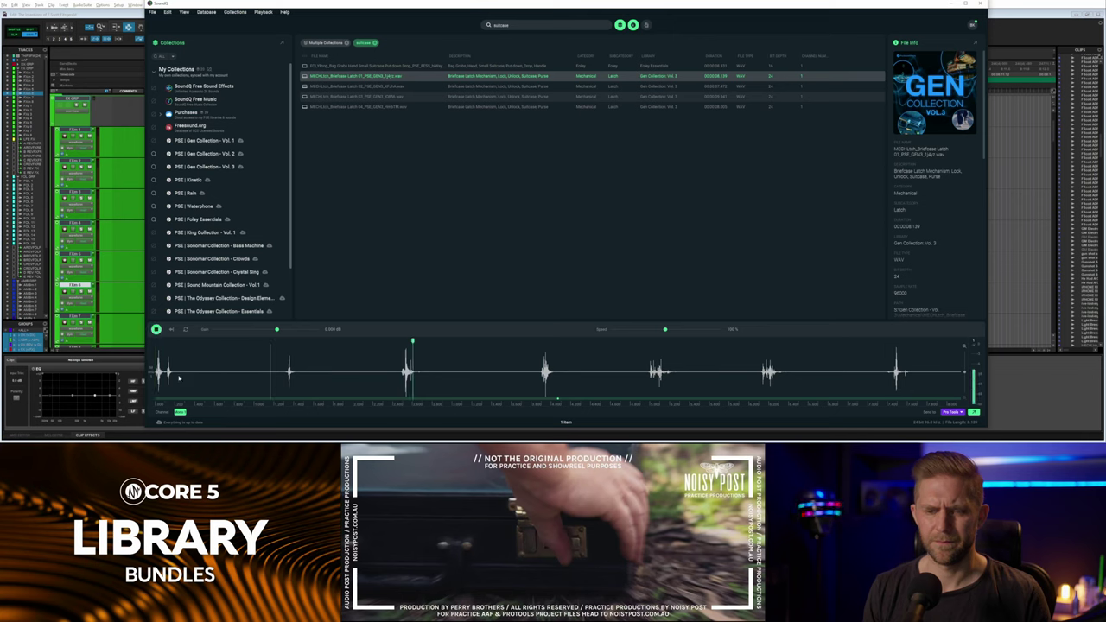
key("Down")
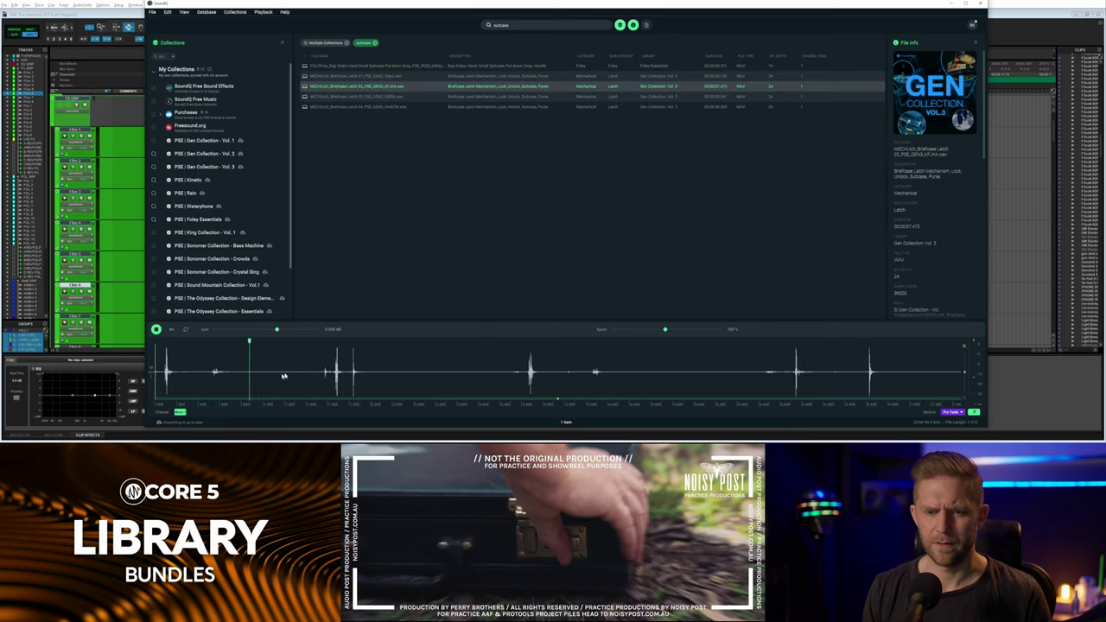
left_click(751, 378)
Select the opening click of Briefcase Latch 02, audition it and send it to the seventh effects track at the latch shot in Pro Tools.
left_click_drag(199, 378, 154, 378)
key("space")
key("space")
key("s")
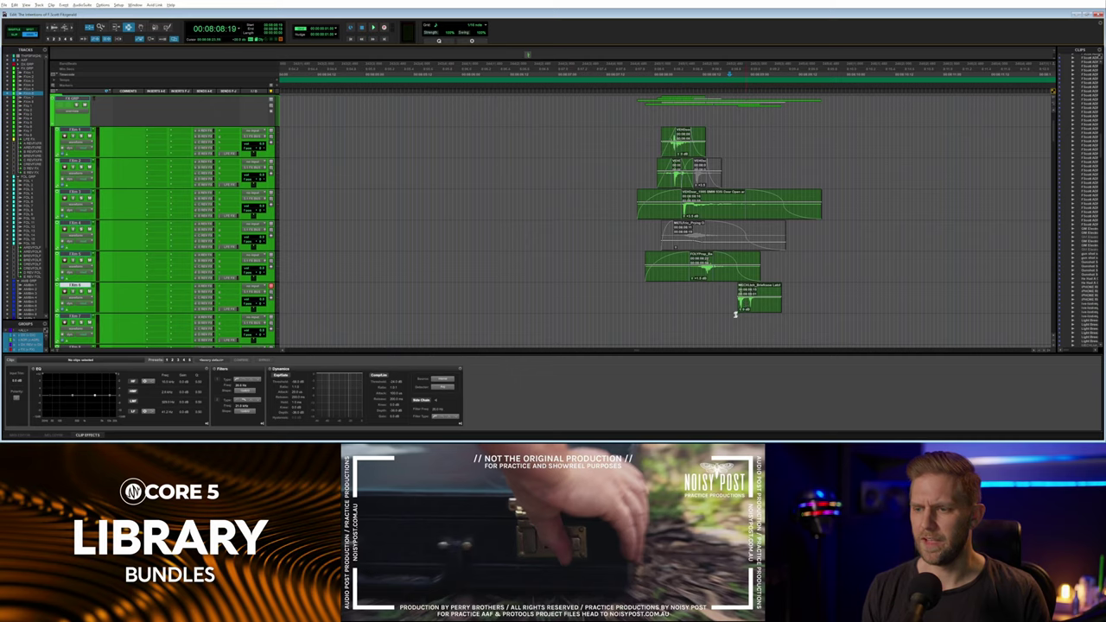
left_click(731, 321)
key("alt+Tab")
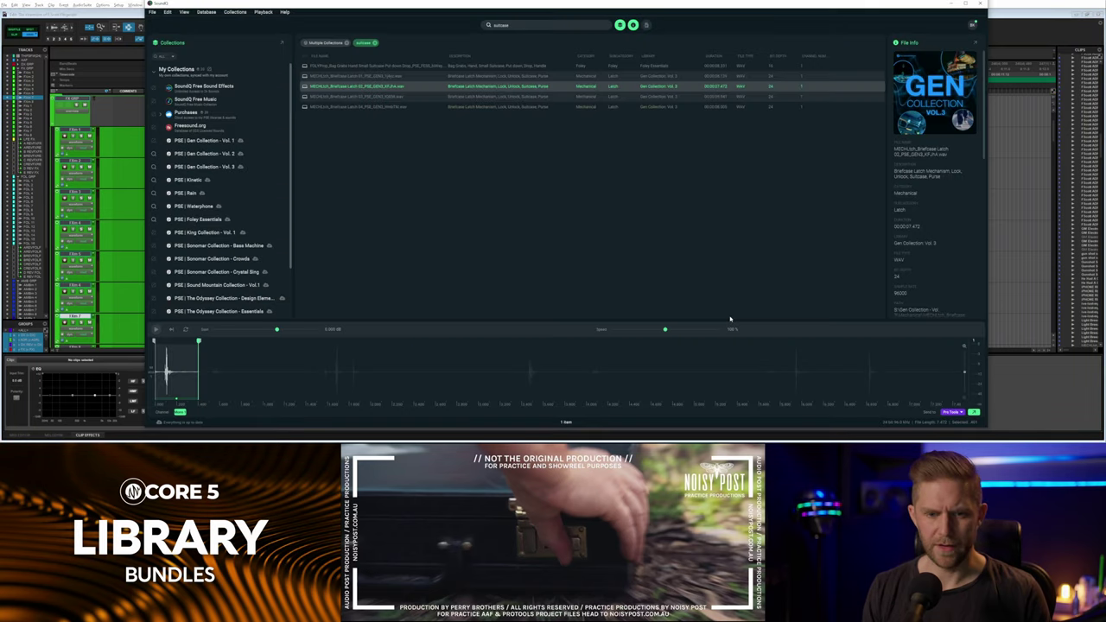
key("s")
key("F8")
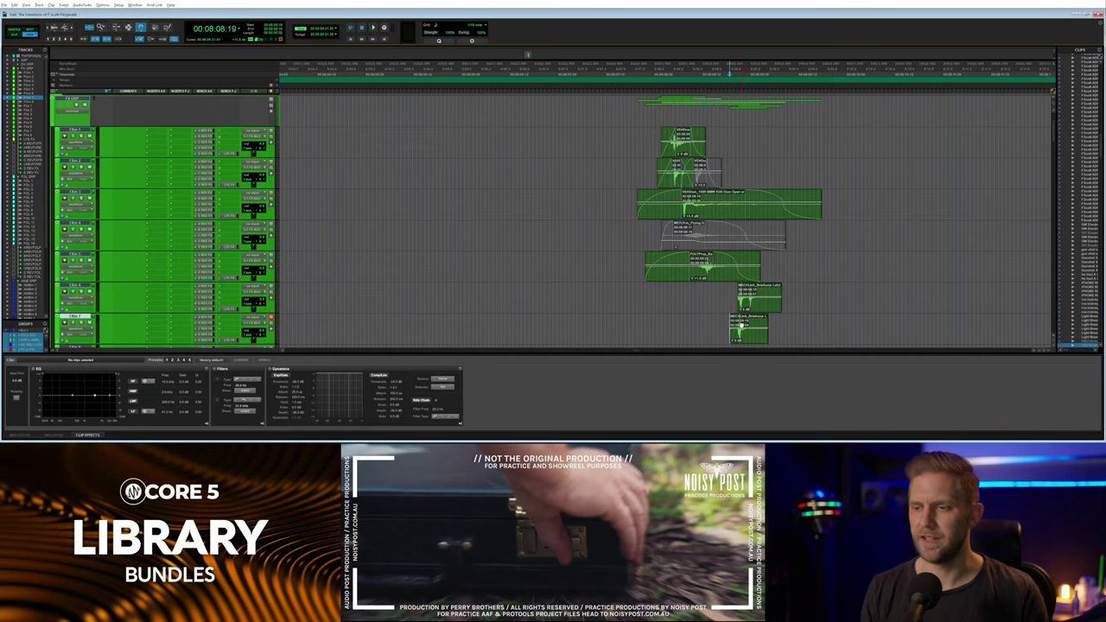
Move the new latch clip slightly later to line up with the briefcase latch clip above it, and play the shot.
left_click_drag(741, 324, 749, 324)
key("F7")
left_click(726, 323)
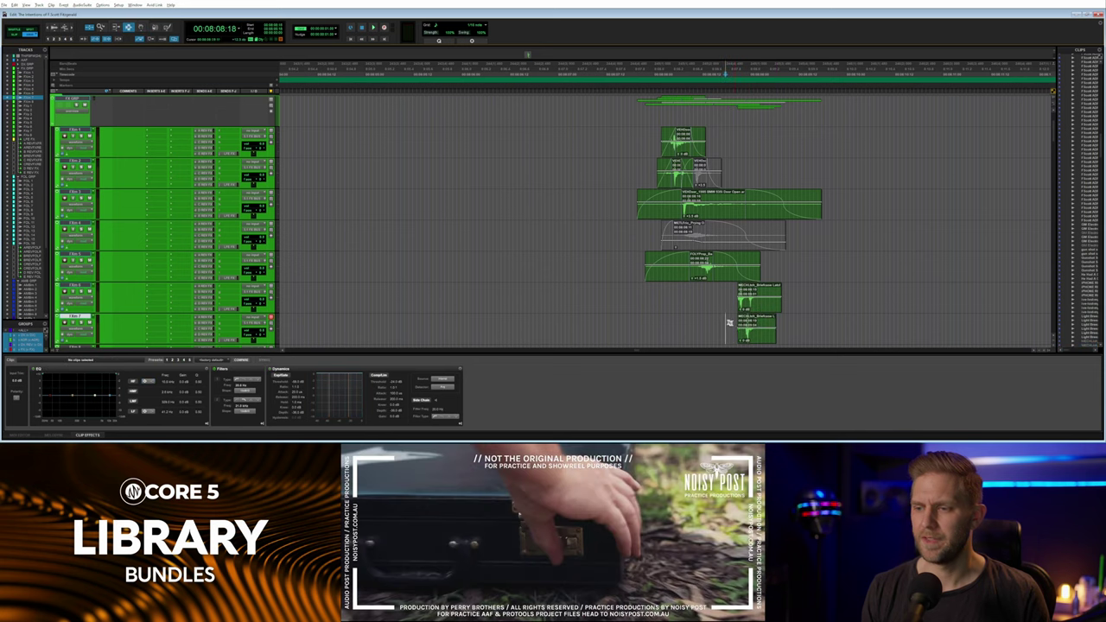
key("space")
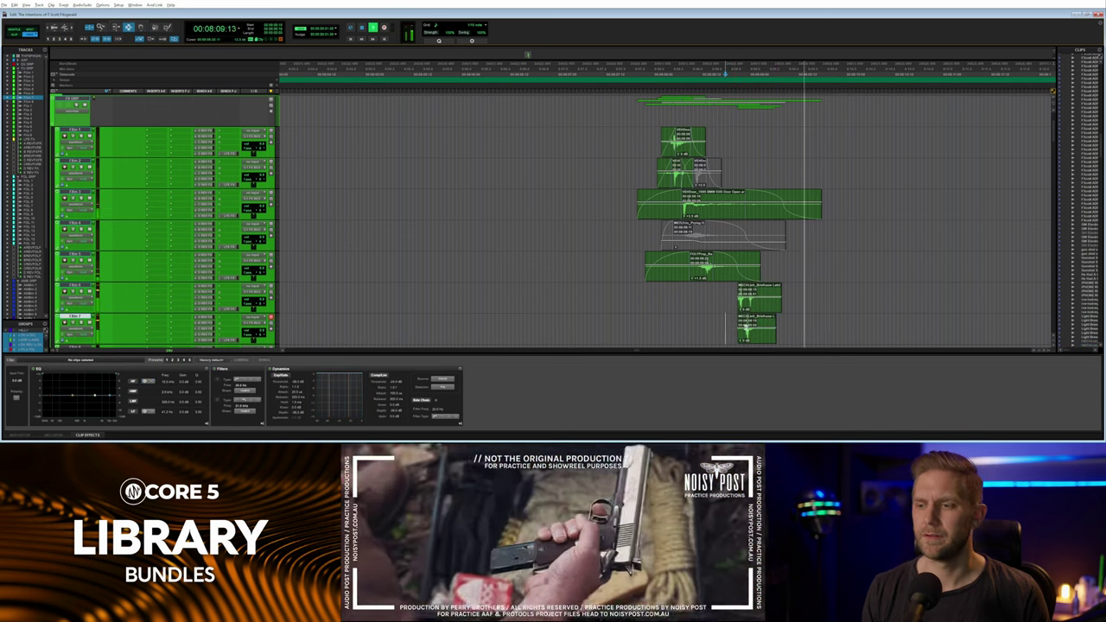
key("space")
Solo the seventh effects track and play its latch click repeatedly against the picture to check its sync and sound.
left_click(740, 328)
left_click(730, 329)
key("space")
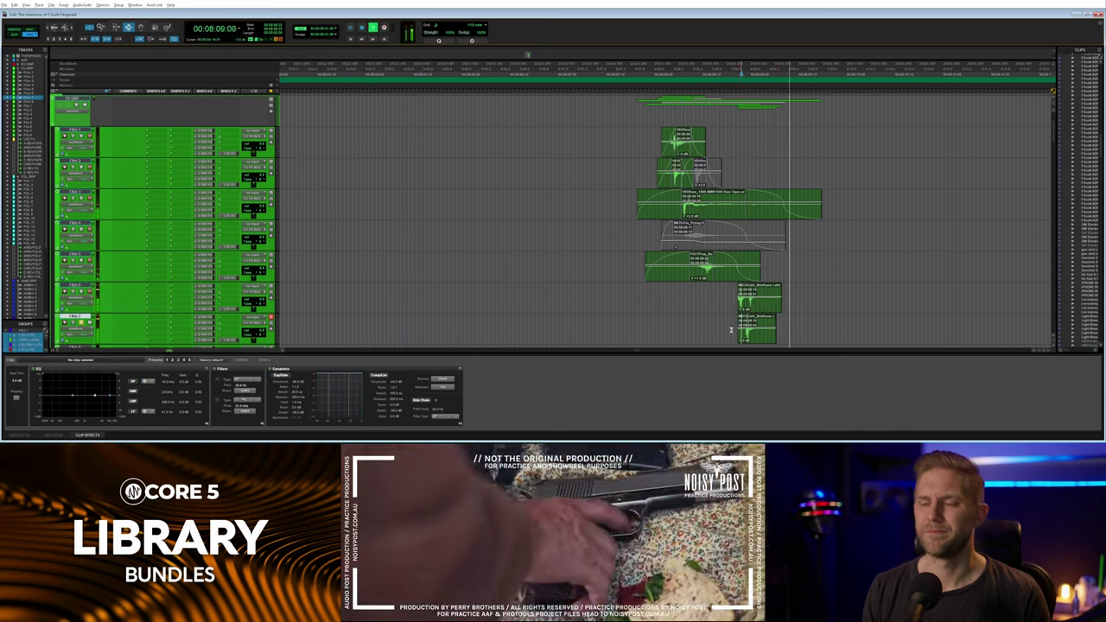
key("space")
key("space")
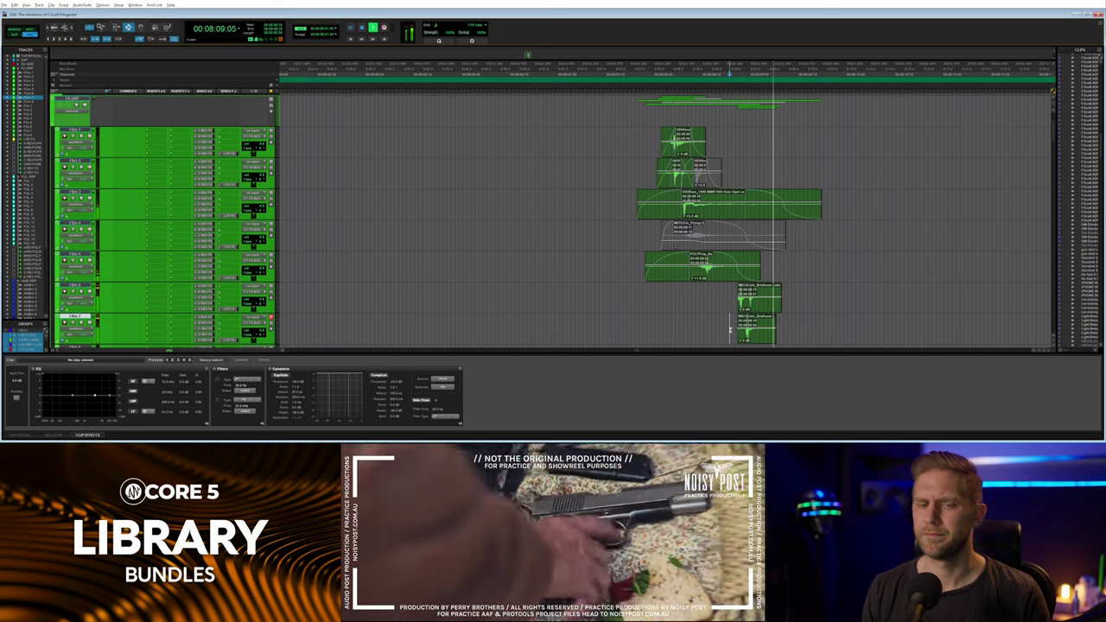
key("space")
key("space")
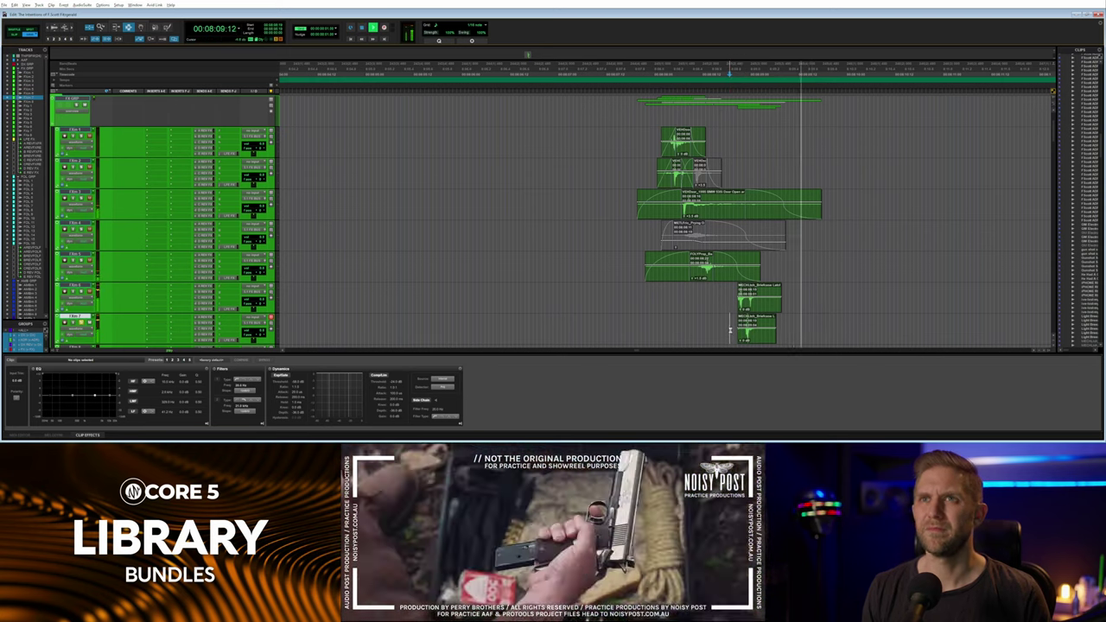
key("space")
left_click(723, 330)
key("space")
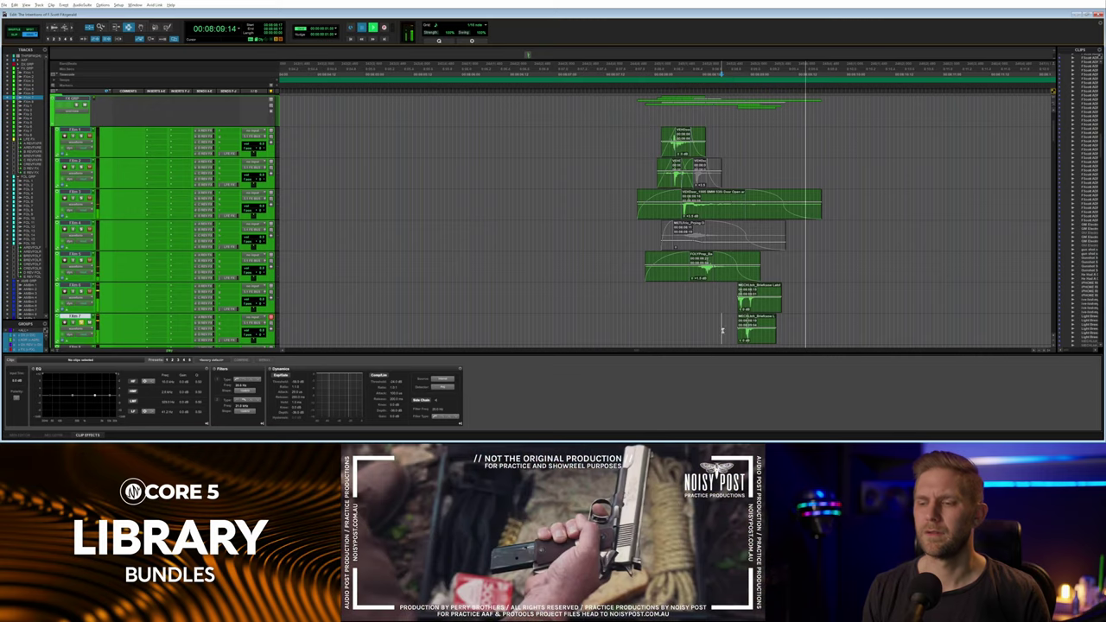
key("space")
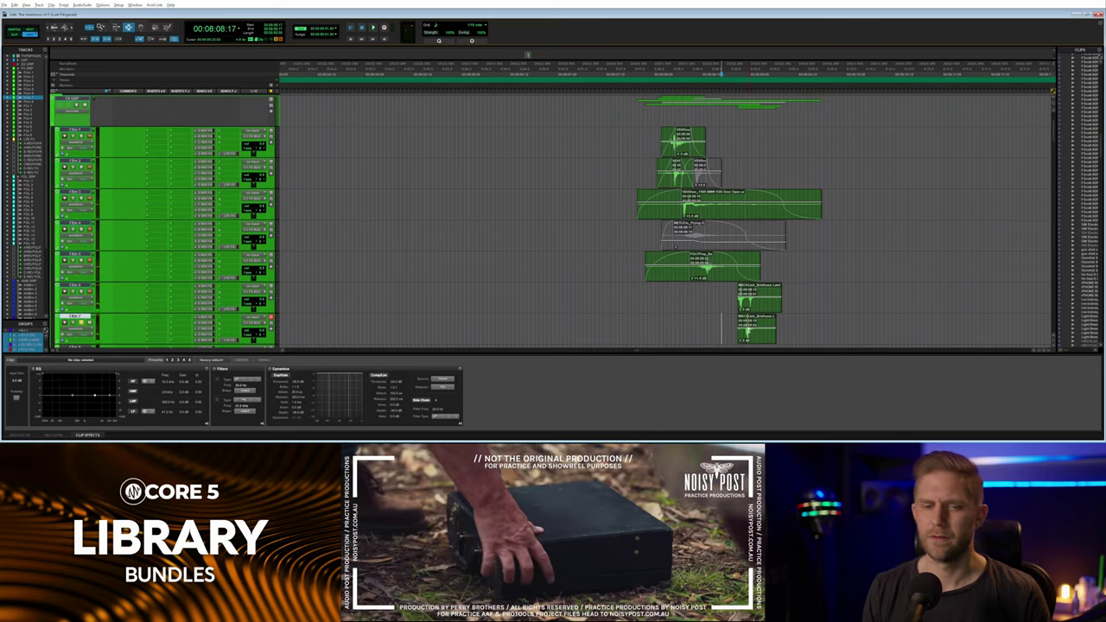
Show the effects tracks' volume lines and play the soloed latch clip on the seventh track.
scroll(511, 336, "right", 3)
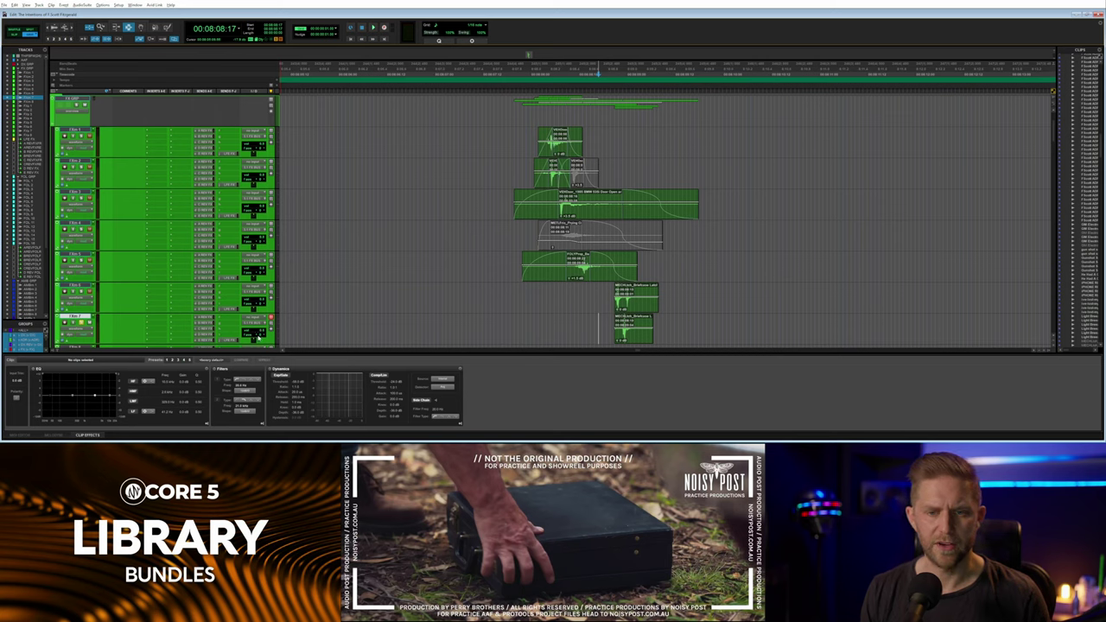
key("ctrl+minus")
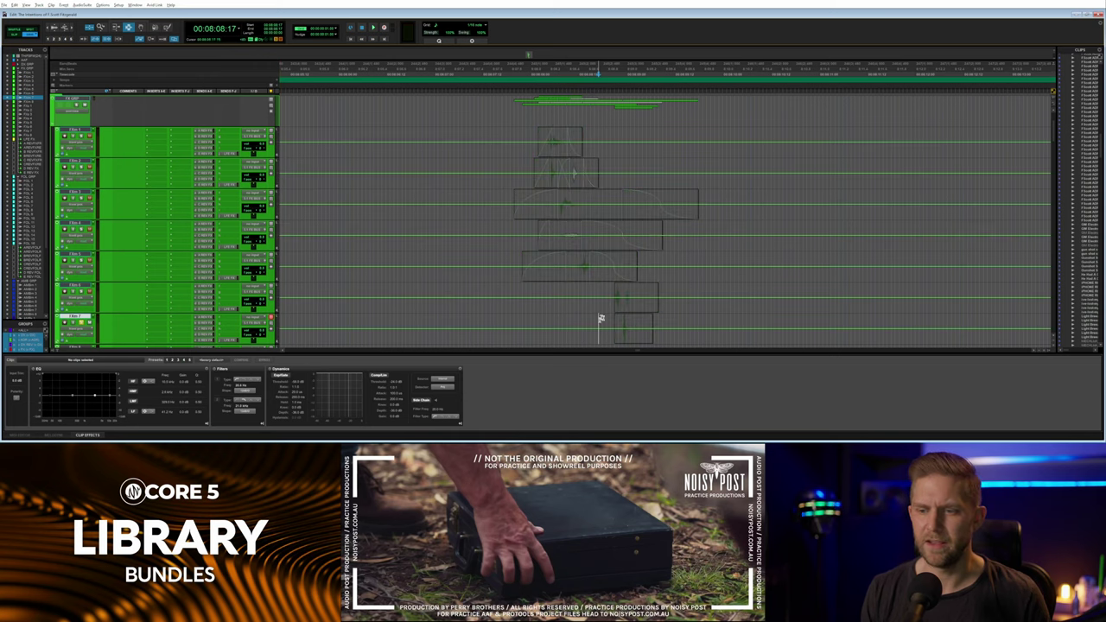
left_click(634, 328)
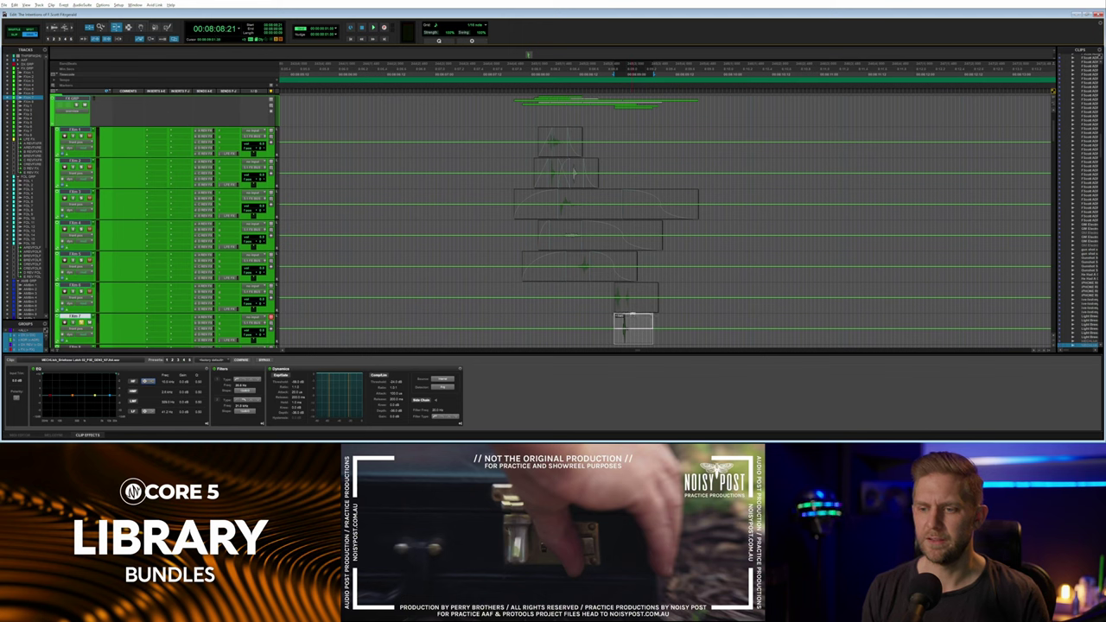
key("space")
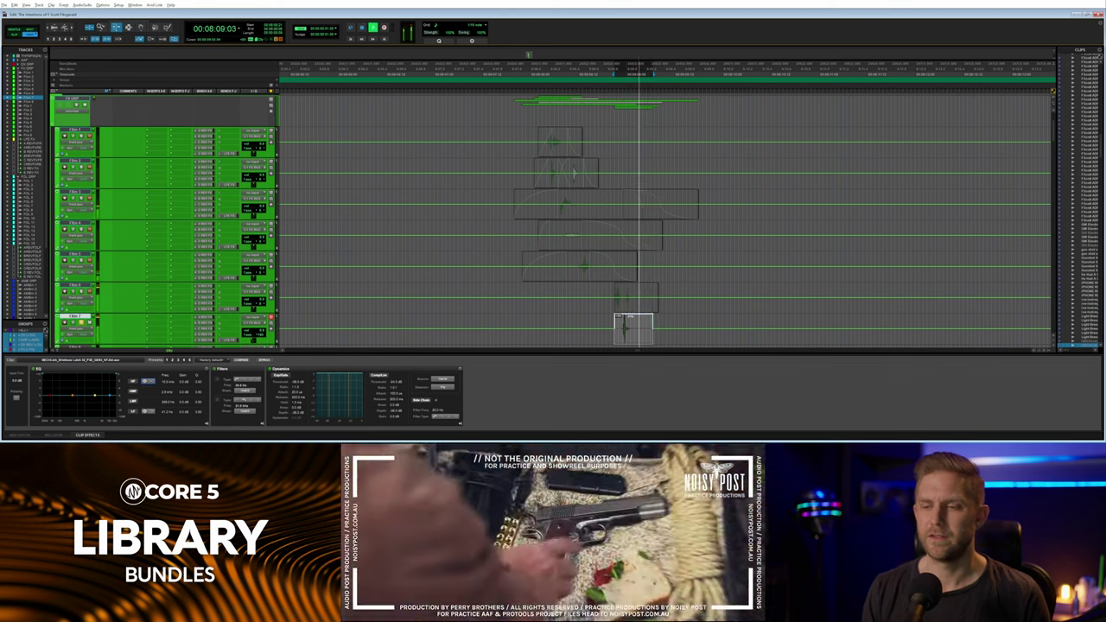
key("space")
Play the sixth track's latch clip in solo, then the suitcase and latch sounds together from the suitcase landing.
left_click(611, 300)
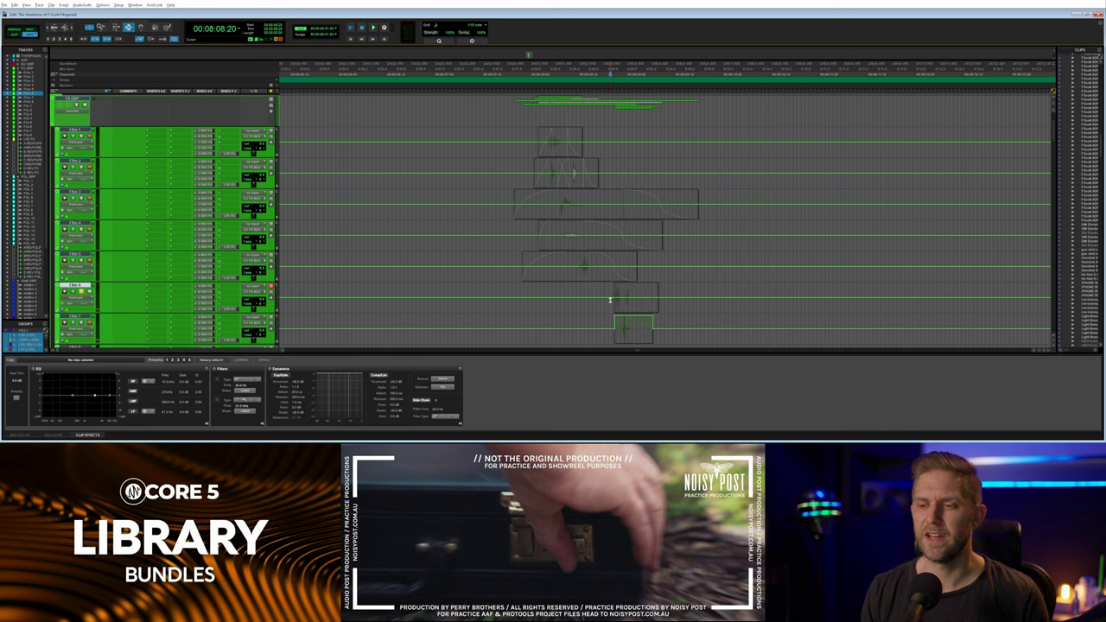
key("space")
key("space")
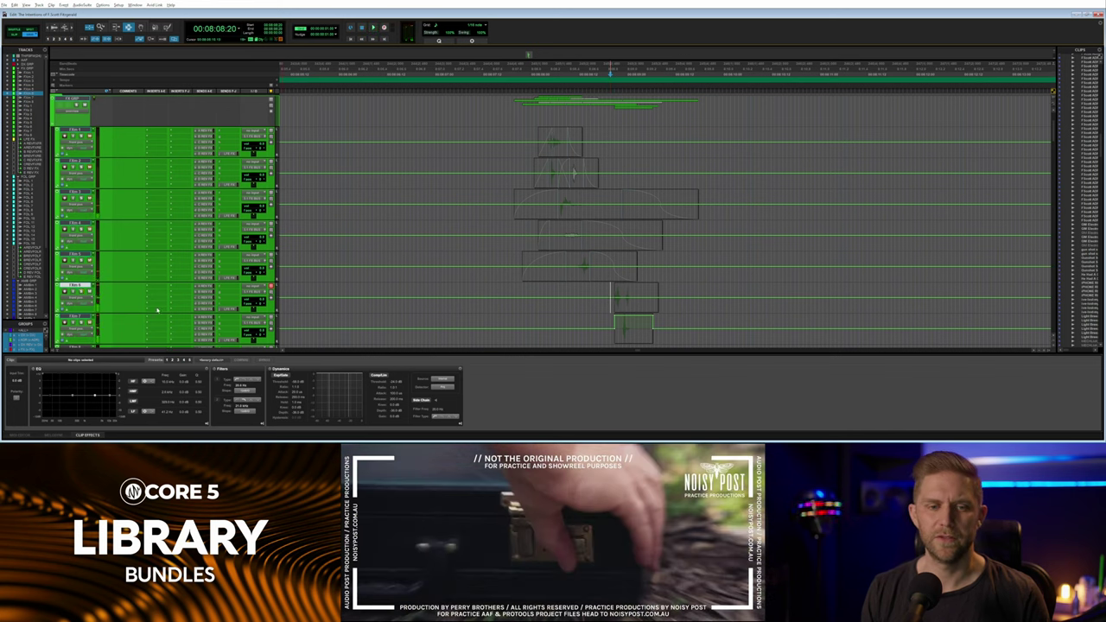
key("space")
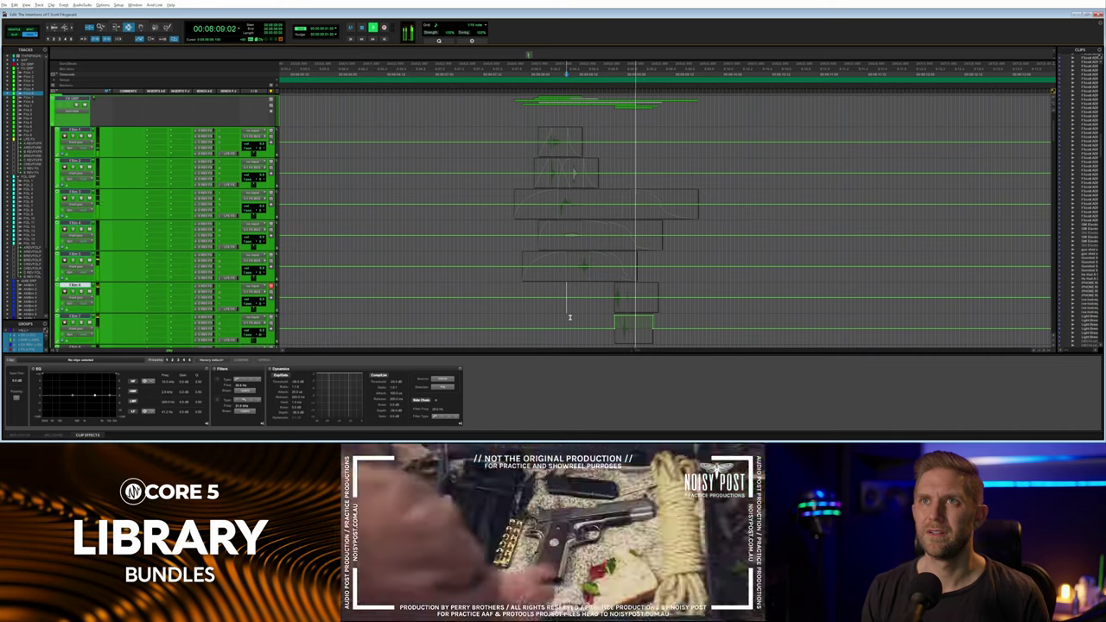
key("space")
key("space")
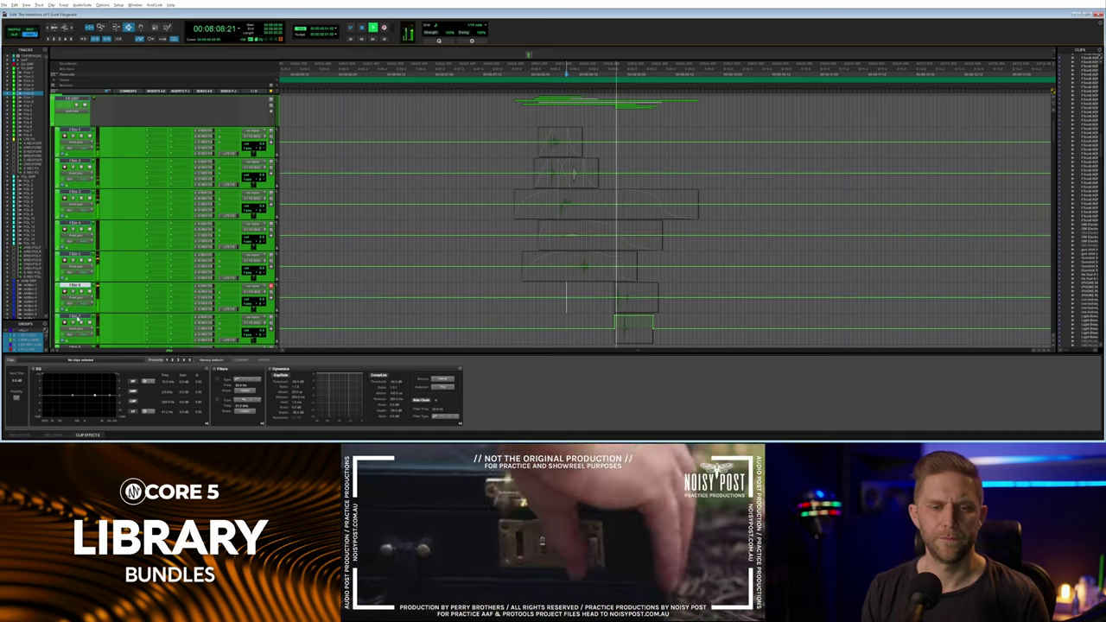
key("space")
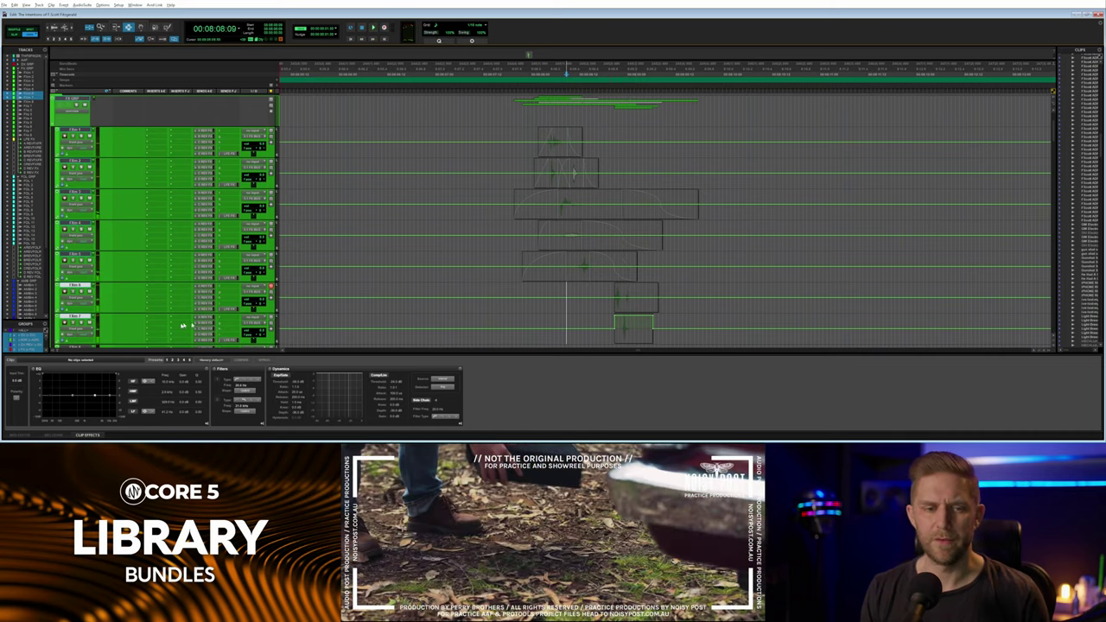
Nudge the seventh track's latch clip slightly later, lower its clip gain and replay the latch shot.
left_click(629, 337)
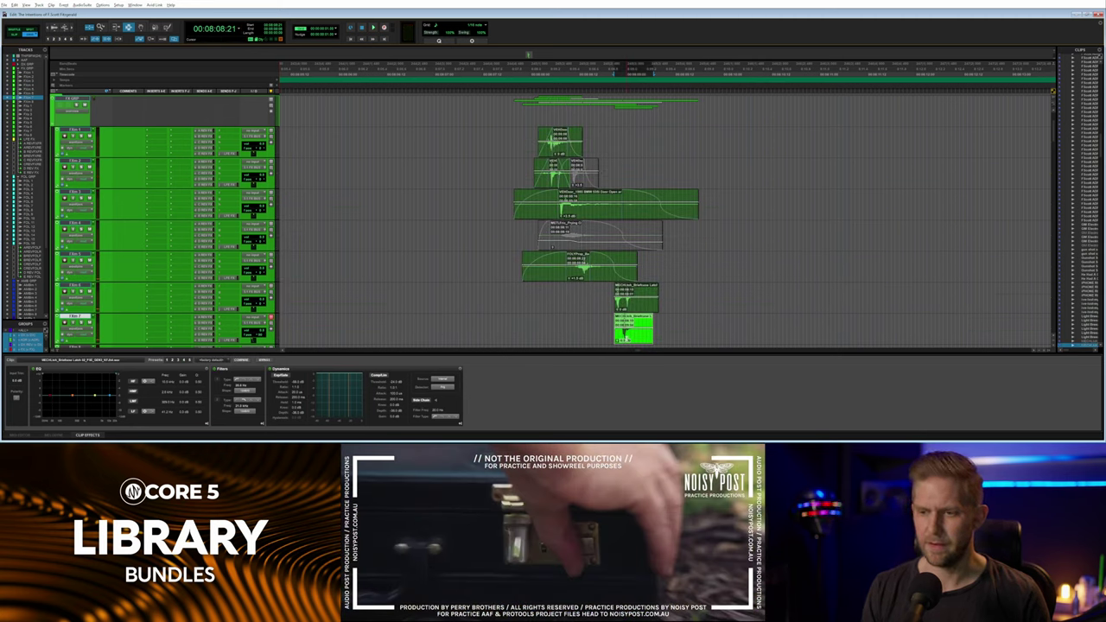
key("KP_Add")
key("F8")
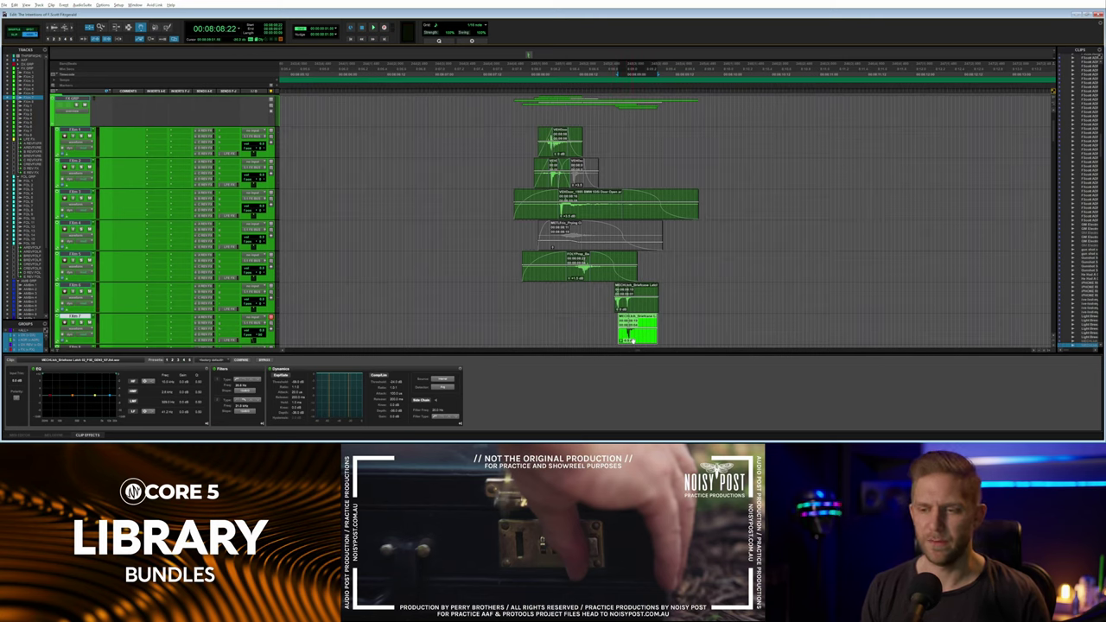
left_click_drag(632, 340, 629, 339)
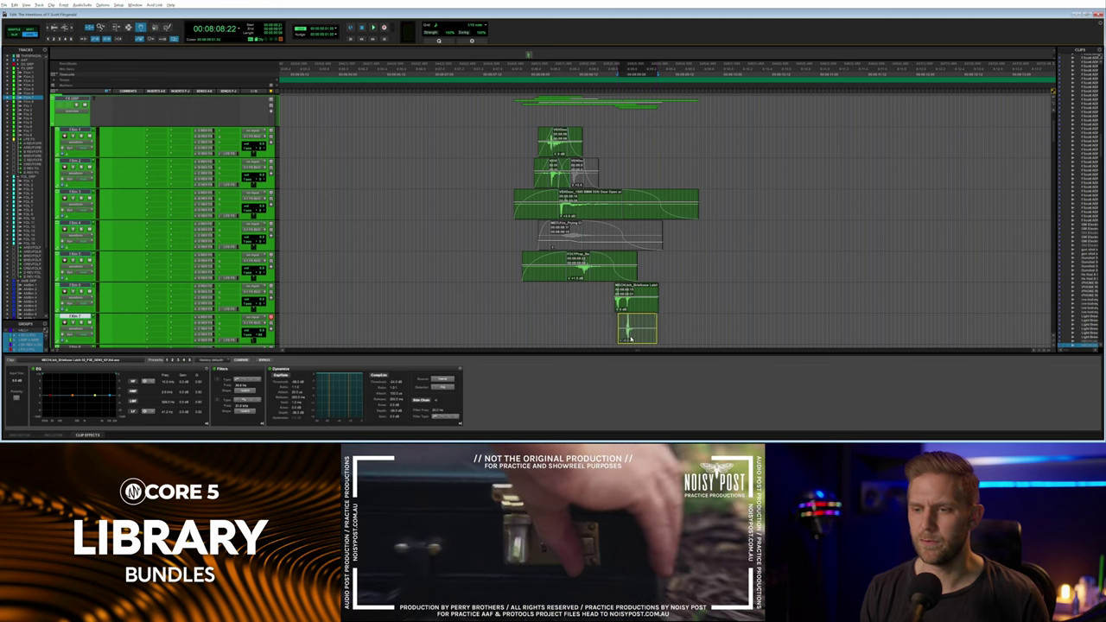
left_click_drag(631, 339, 631, 340)
key("F7")
left_click(598, 329)
key("space")
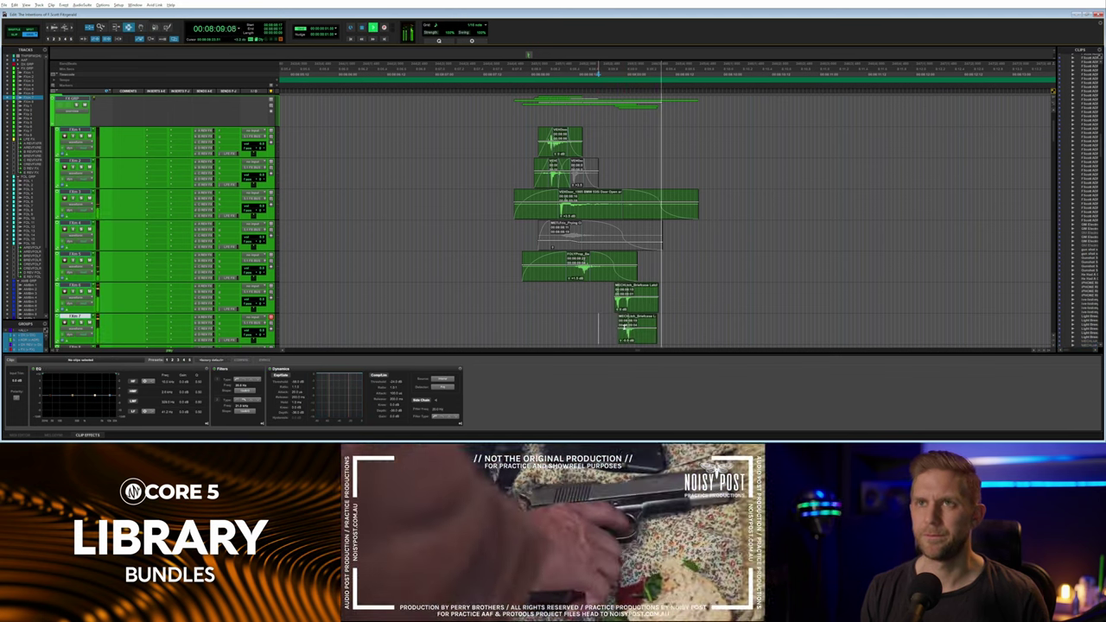
key("space")
key("space")
Return to SoundQ and select the second group of clicks in Briefcase Latch 02.
key("alt+Tab")
left_click_drag(314, 372, 373, 371)
key("alt+Tab")
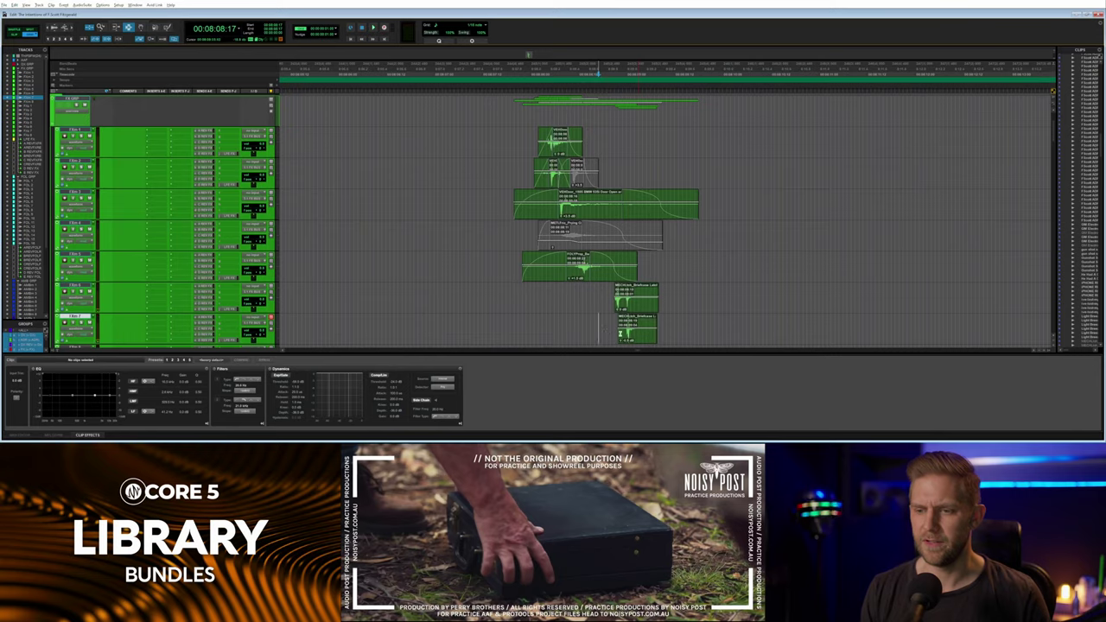
key("alt+Tab")
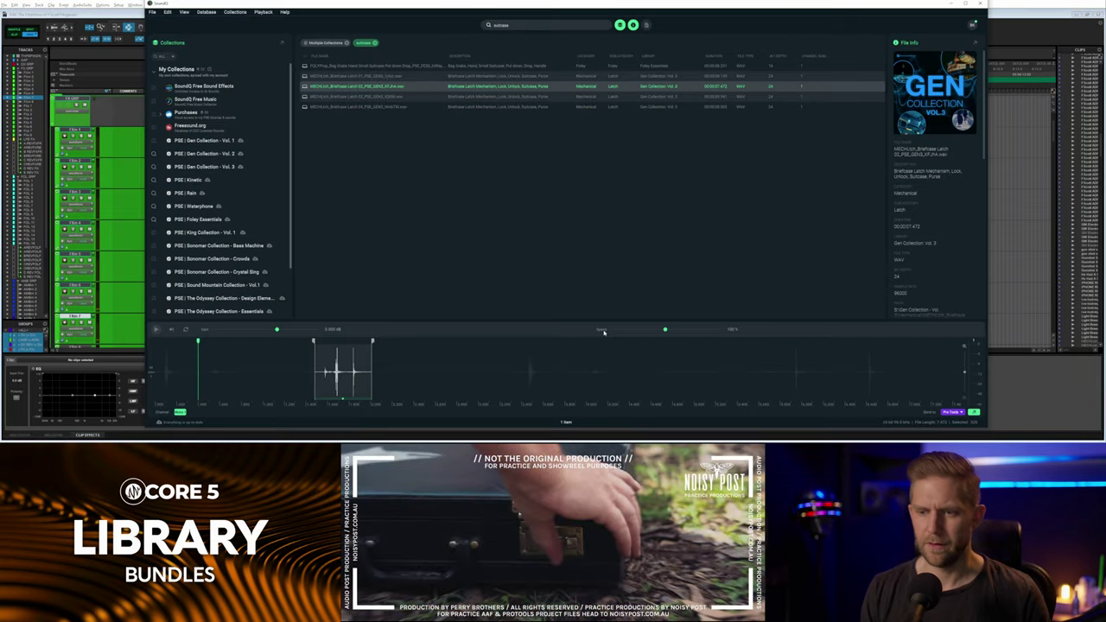
Mute the latch clip on the seventh effects track and send the selected group of latch clicks to the eighth effects track.
key("alt+Tab")
scroll(603, 326, "down", 2)
left_click_drag(602, 269, 676, 271)
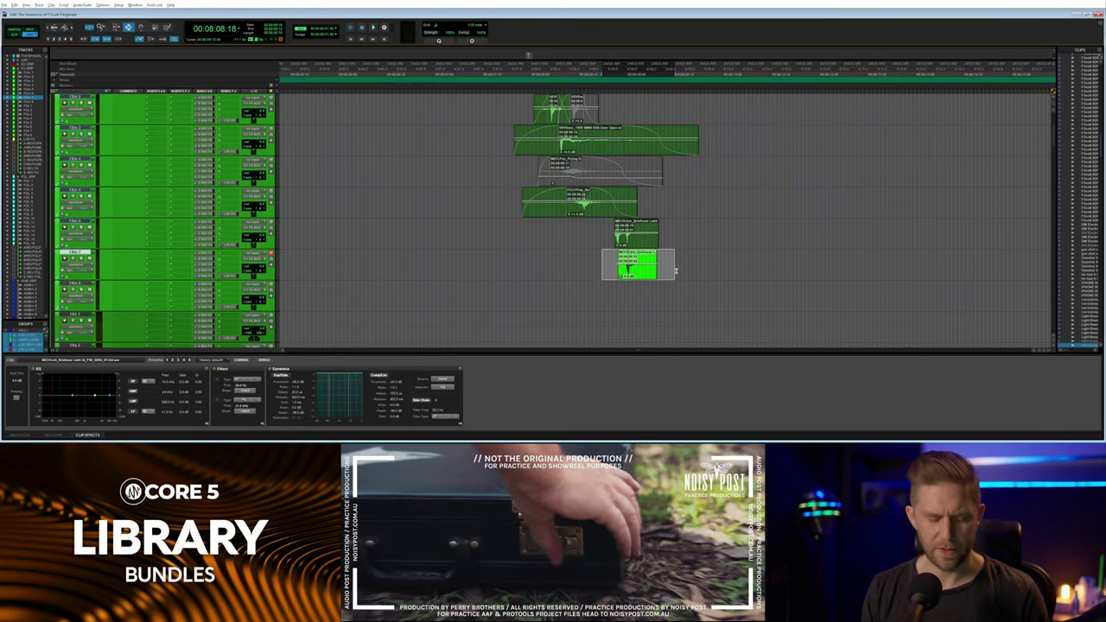
key("ctrl+m")
key("alt+Tab")
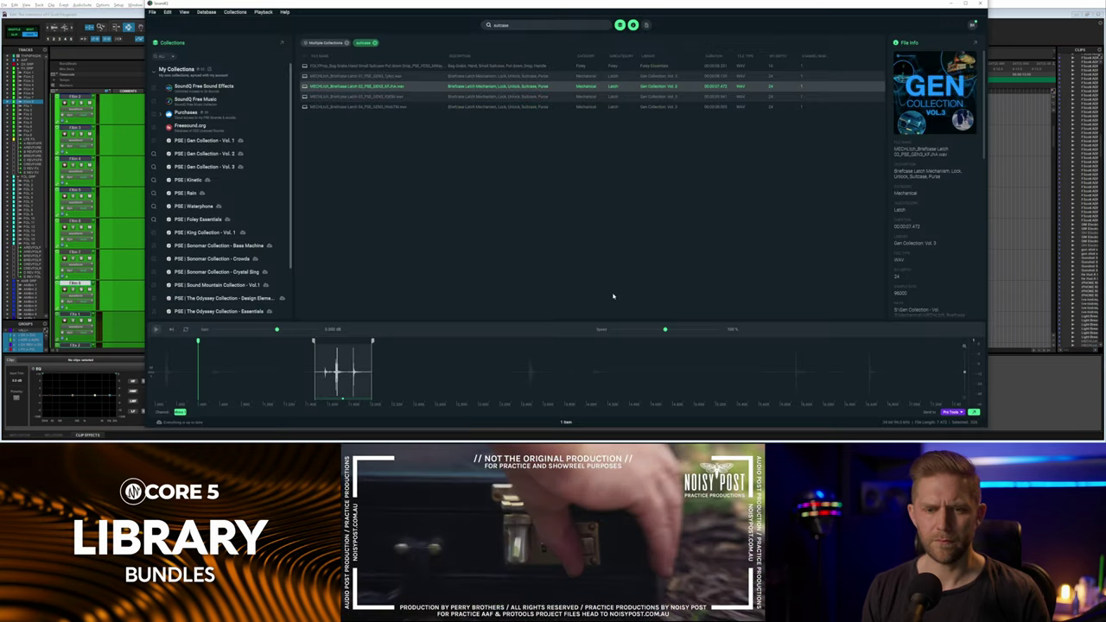
key("s")
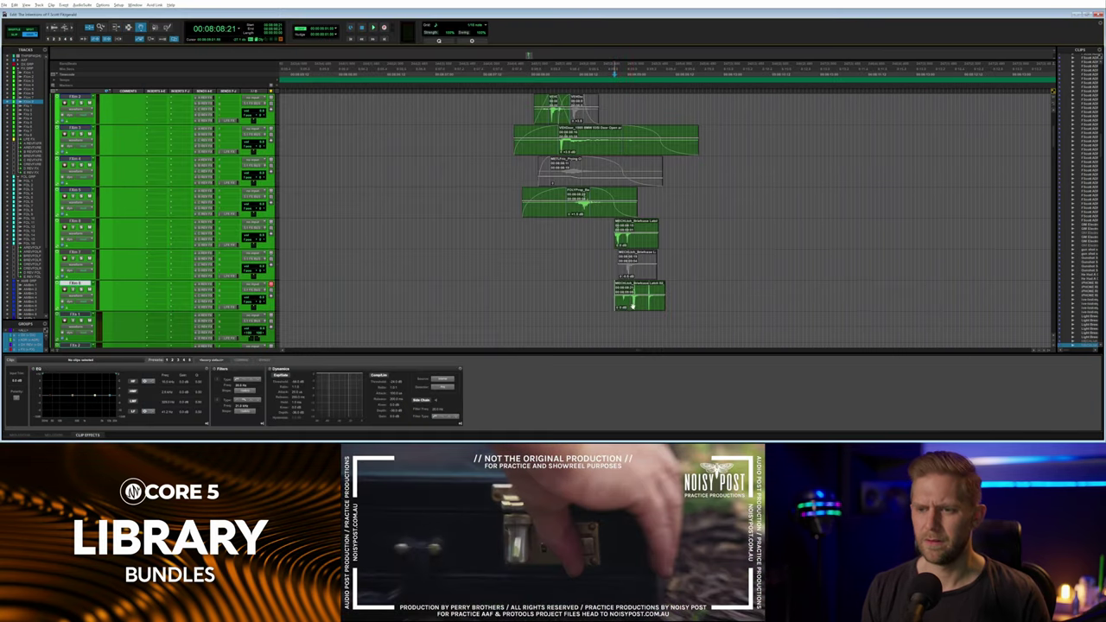
Move the latch clip on the eighth effects track earlier to the suitcase latch shot and play it against the picture.
left_click_drag(632, 305, 616, 307)
key("space")
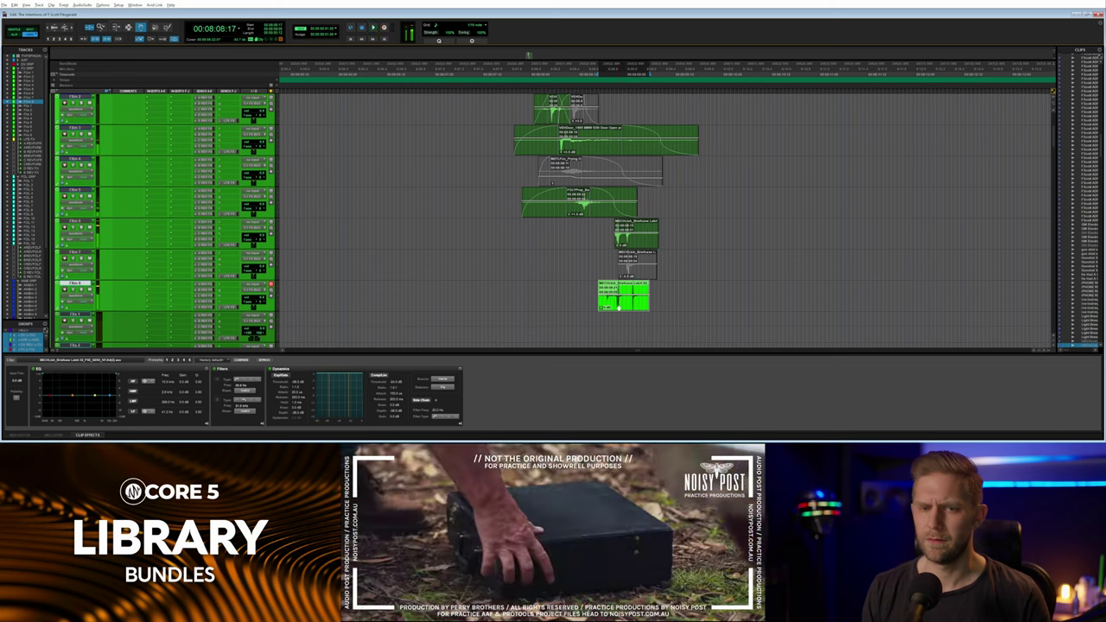
key("space")
key("space")
key("space")
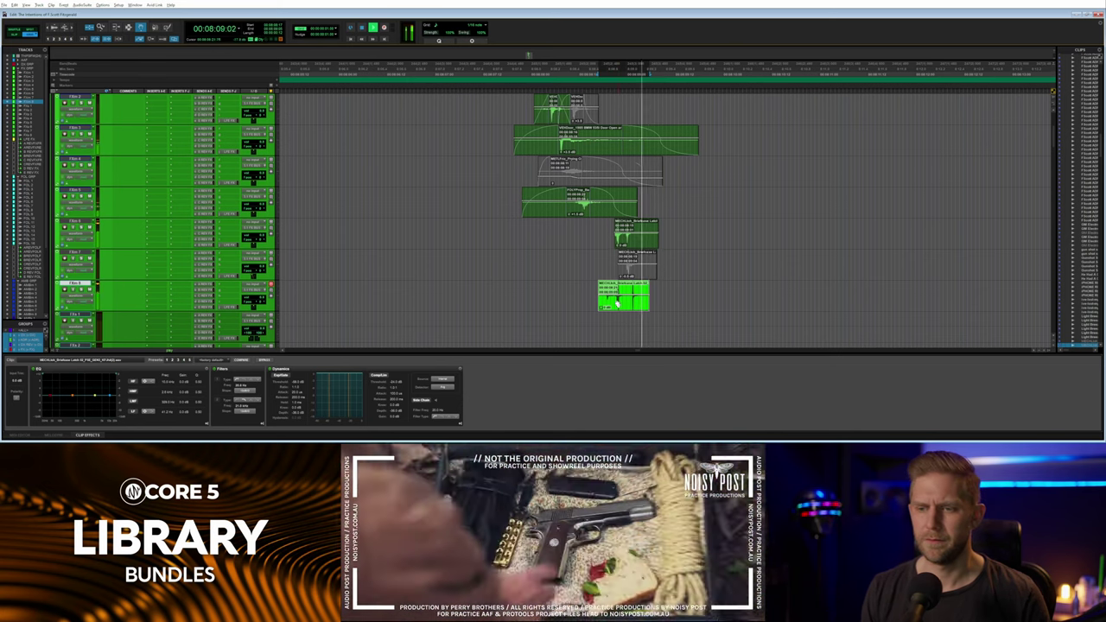
key("space")
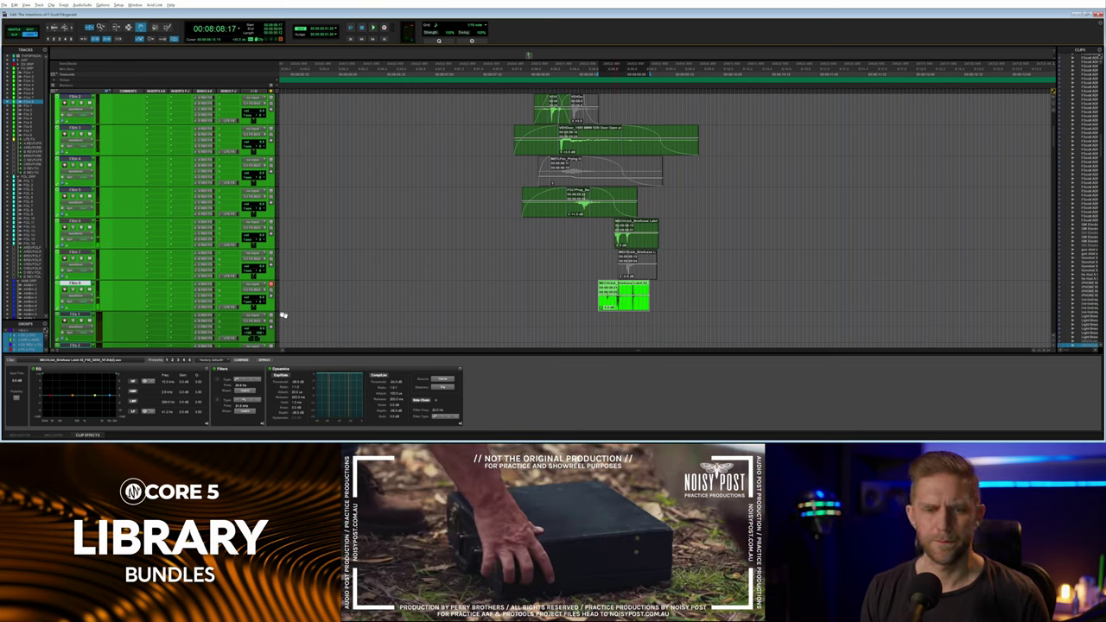
Play the eighth track's latch clip in the volume automation view, and return the tracks to waveform view.
left_click(499, 309)
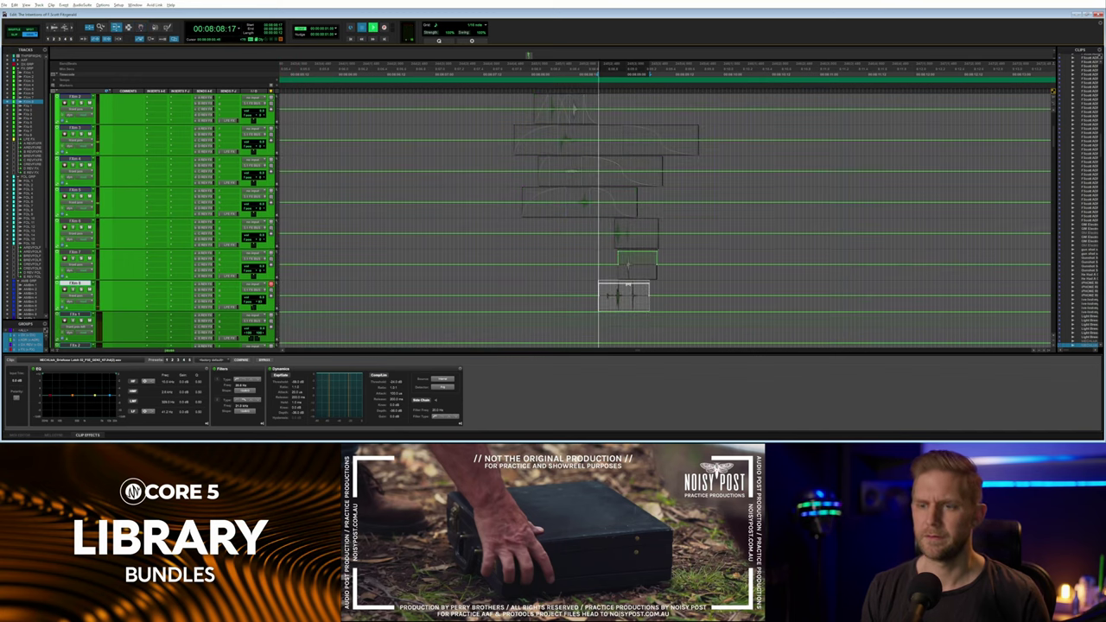
key("space")
key("space")
key("space")
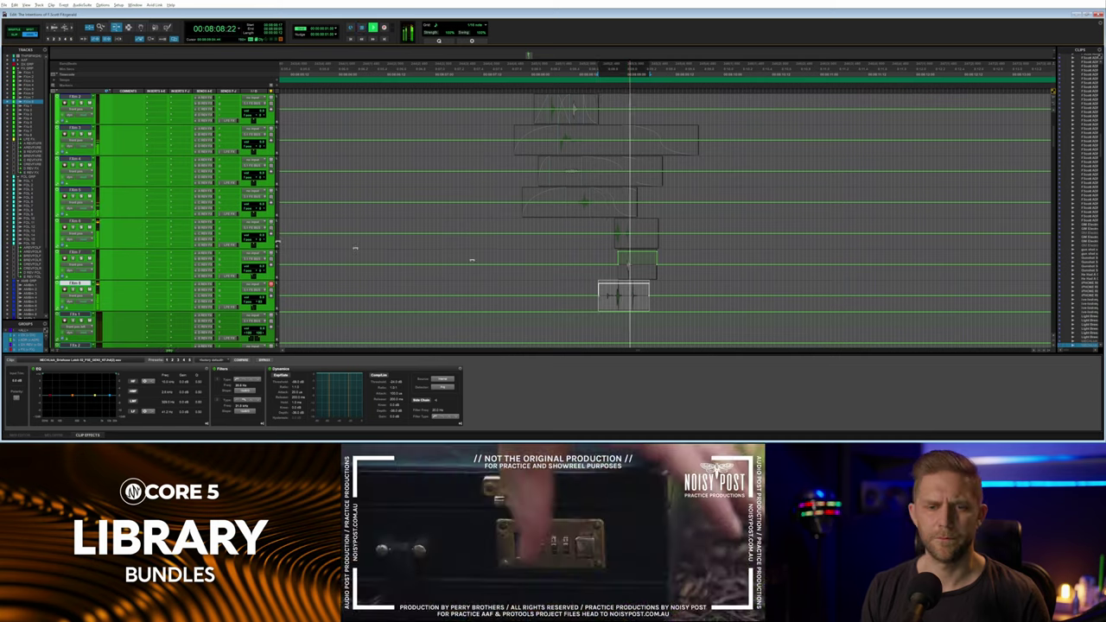
key("space")
left_click(81, 286)
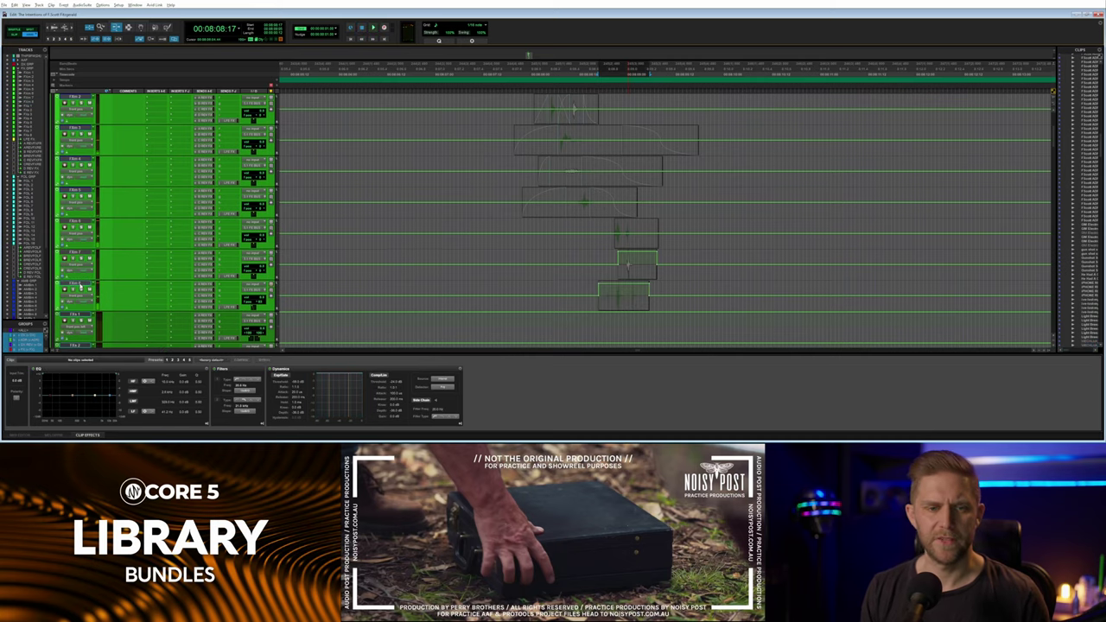
key("minus")
Split the eighth track's latch clip between its clicks, shift the first part slightly later and play the result.
left_click(620, 300)
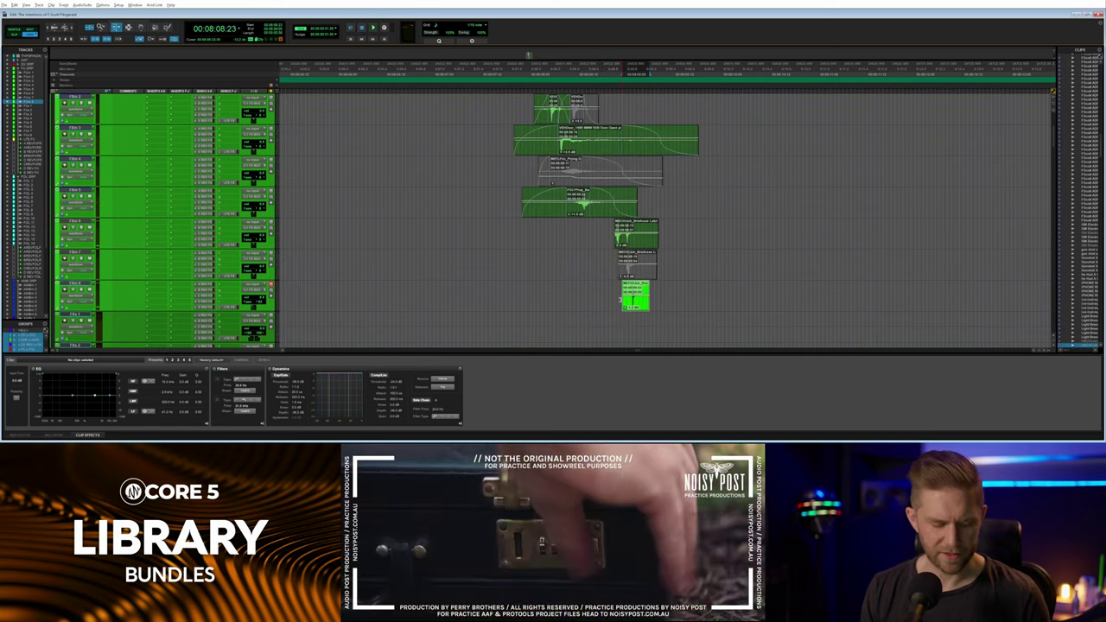
key("ctrl+z")
key("F7")
left_click(623, 296)
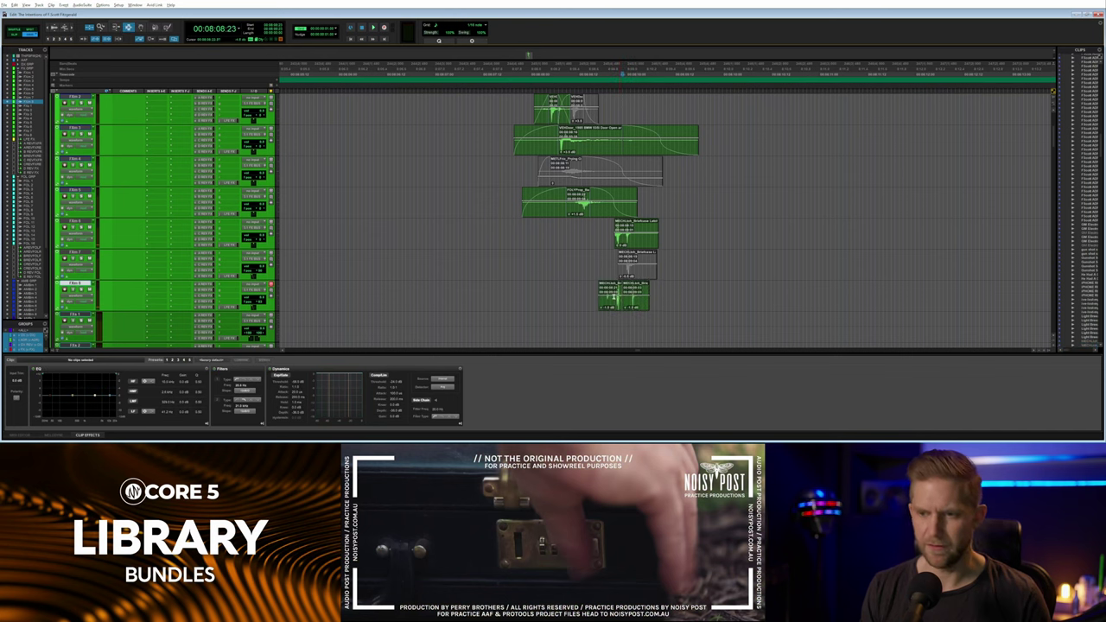
left_click(610, 296)
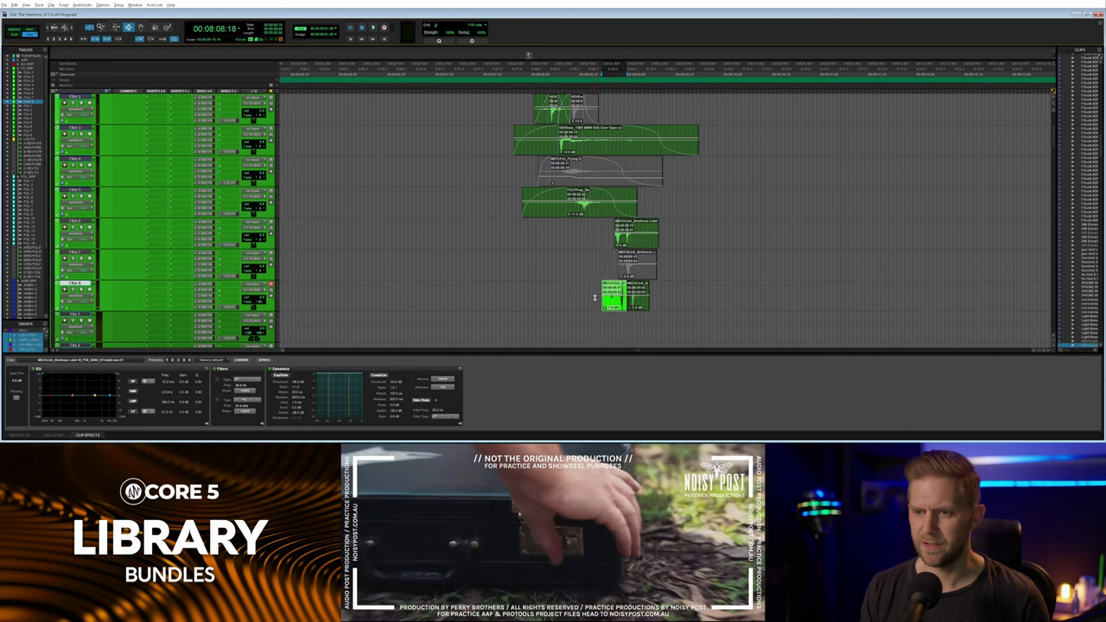
key("space")
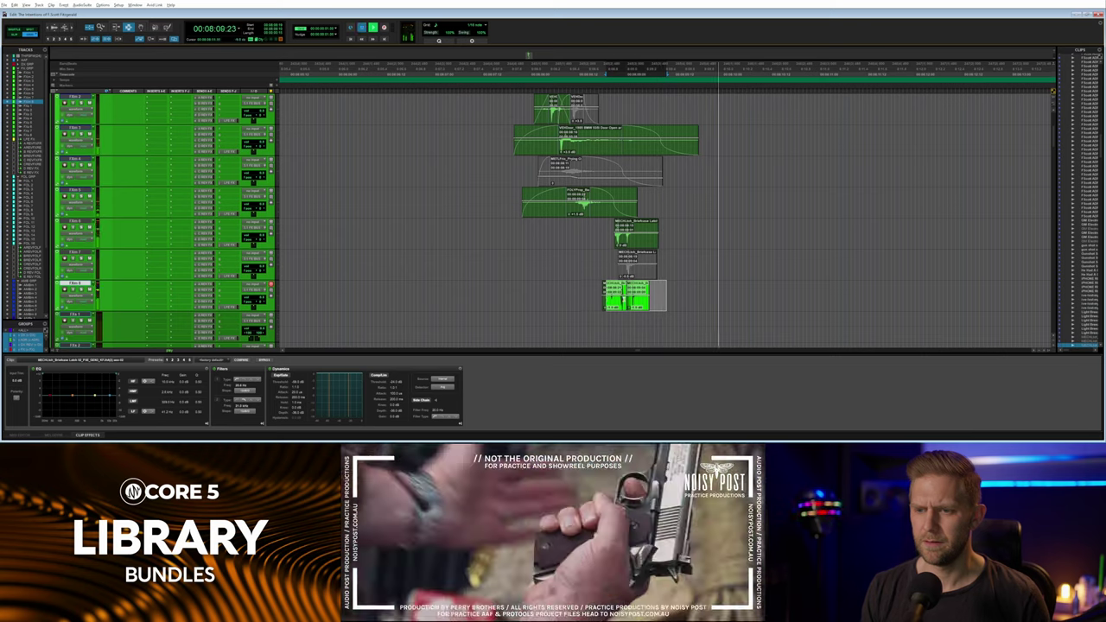
key("space")
Crossfade the two latch parts on the eighth effects track and play them from just before the latch shot.
left_click_drag(622, 300, 598, 296)
left_click(579, 295)
key("space")
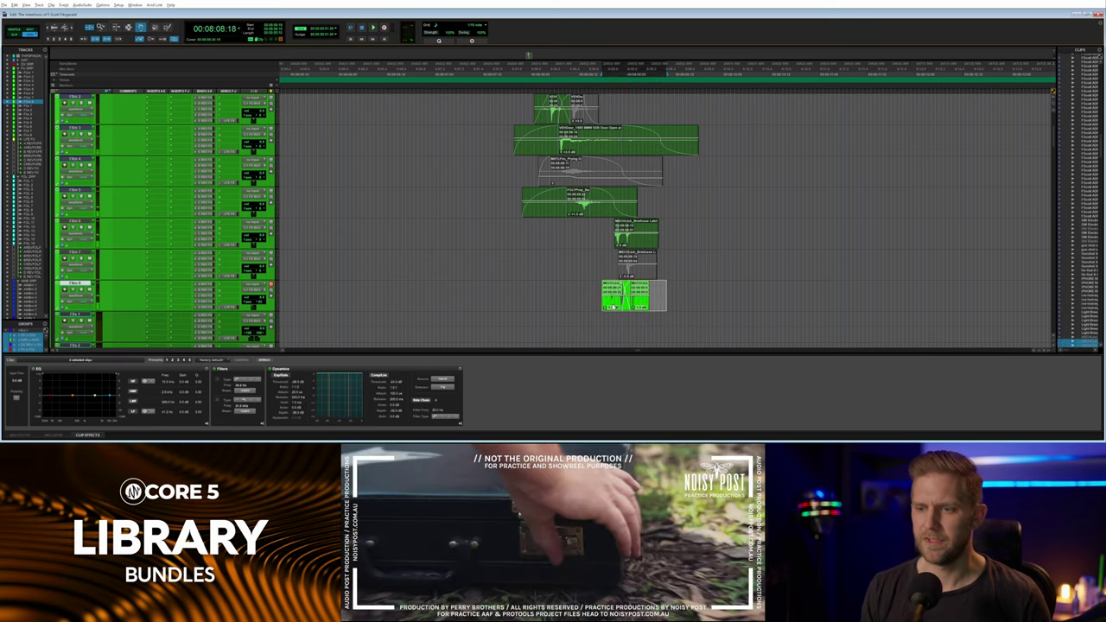
key("space")
Move the two crossfaded latch parts slightly earlier together and replay the latch shot.
left_click(614, 307)
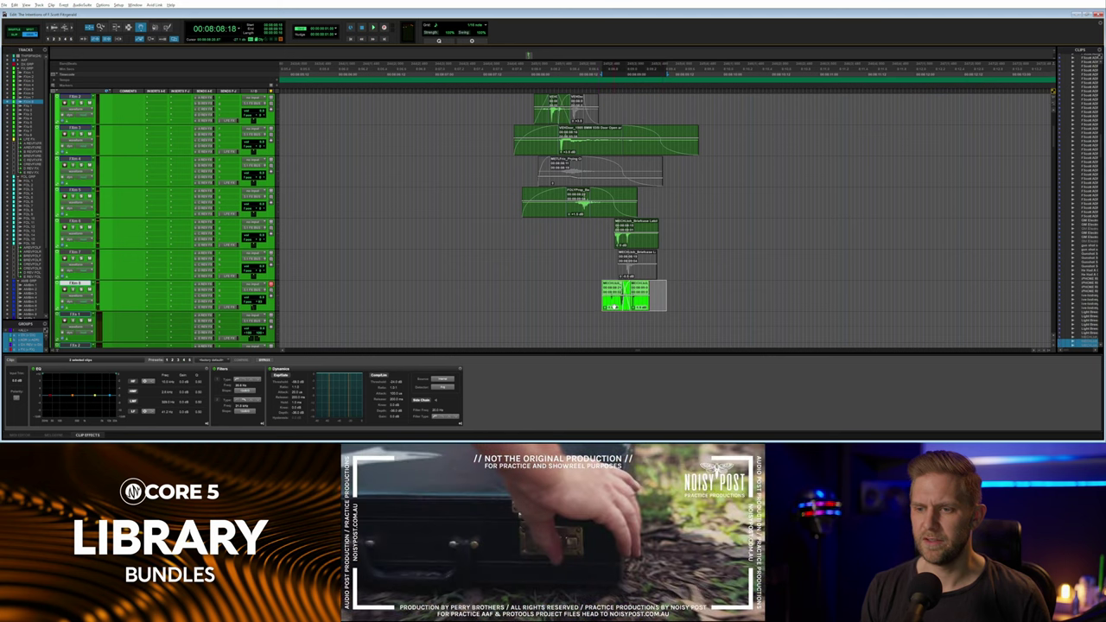
left_click_drag(615, 306, 607, 306)
key("space")
key("space")
left_click(597, 299)
key("space")
Select both latch parts on the eighth effects track, lower their clip gain and replay them.
left_click_drag(582, 298, 671, 299)
key("super+shift+Down")
key("super+shift+Down")
key("super+shift+Down")
key("space")
left_click(607, 270)
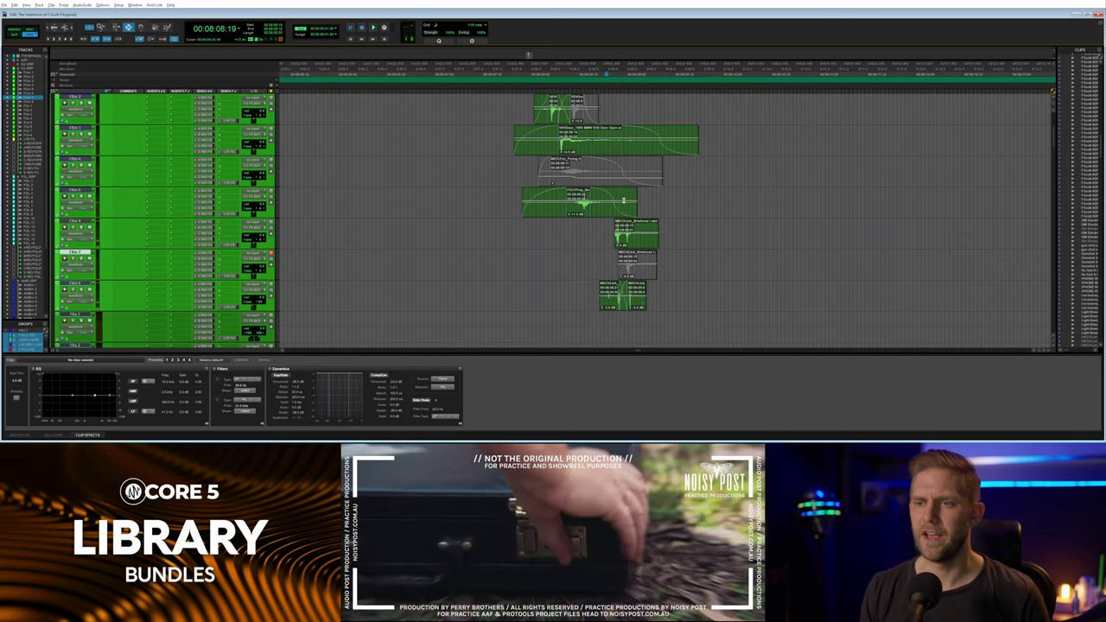
Play from the latch shot on the second effects track and place the edit cursor there just before the pistol shot.
scroll(624, 200, "up", 1)
left_click(608, 145)
key("alt+Tab")
key("s")
key("space")
key("space")
left_click(625, 140)
Switch to SoundQ, search for "pistol", refine the search to "pistol load" and audition the Desert Eagle Pistol Reload.
key("alt+Tab")
double_click(521, 27)
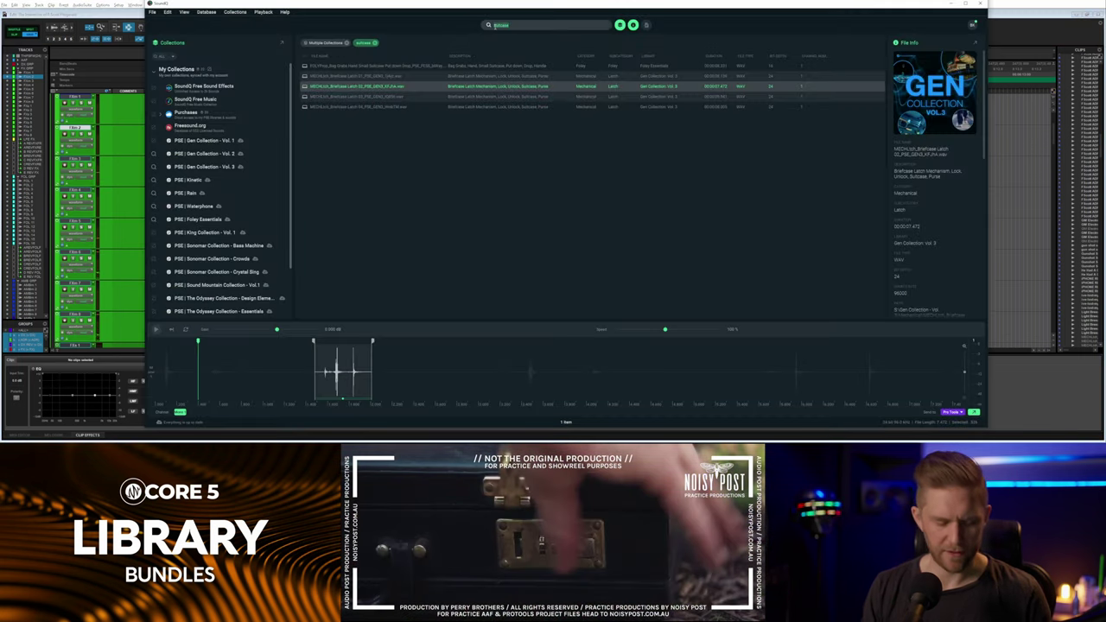
type("gun")
key("Return")
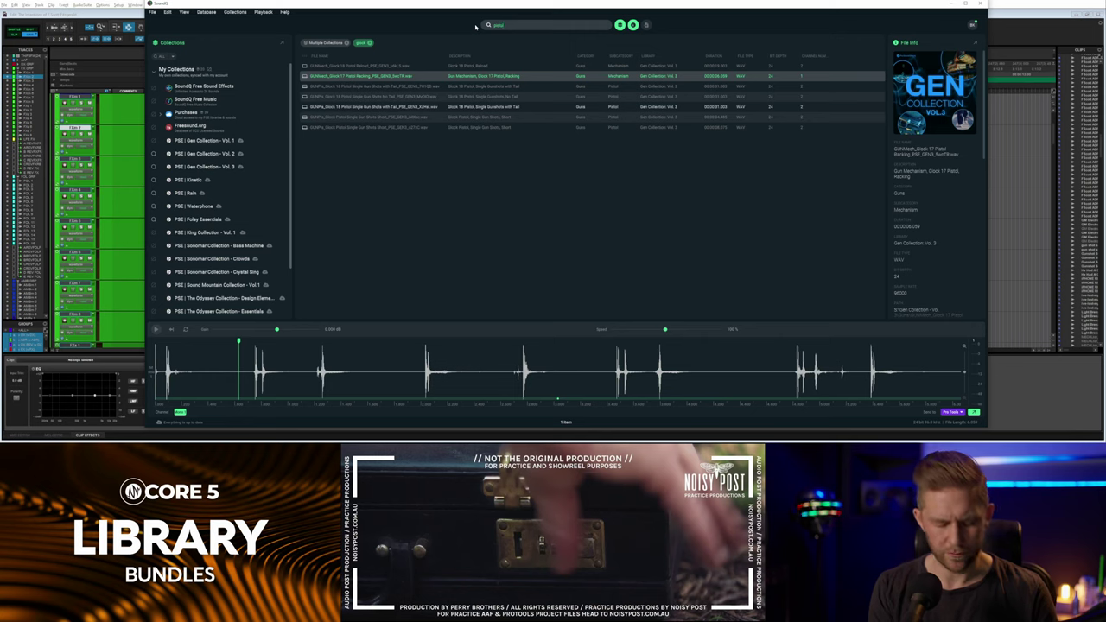
type("pistol load")
key("Return")
key("space")
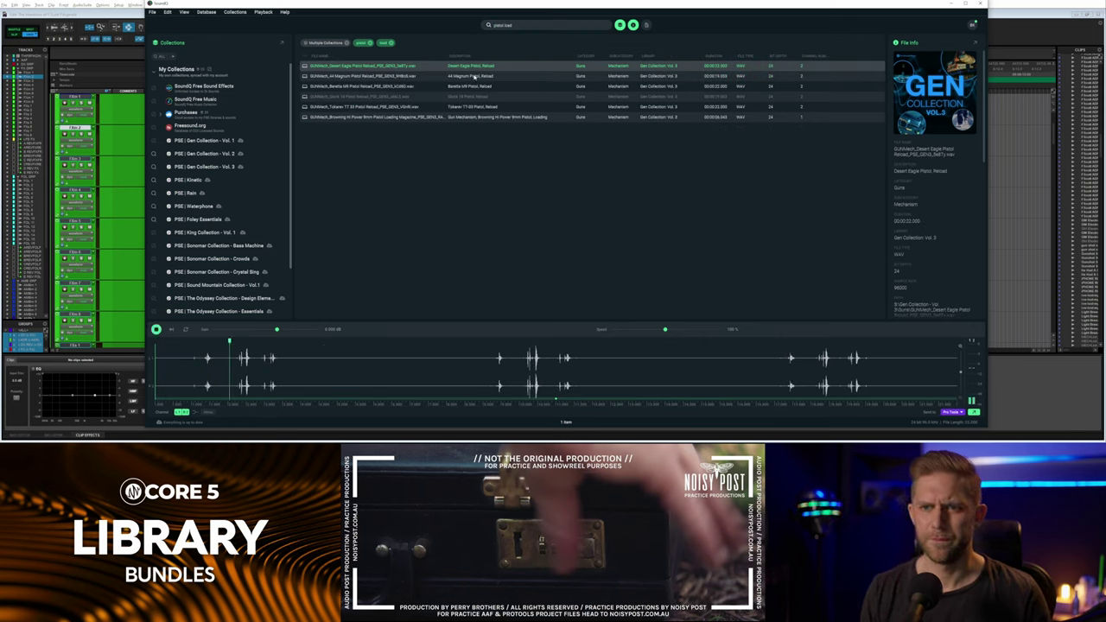
Audition the 44 Magnum Pistol Reload at several points and select the first click of its second reload.
key("Down")
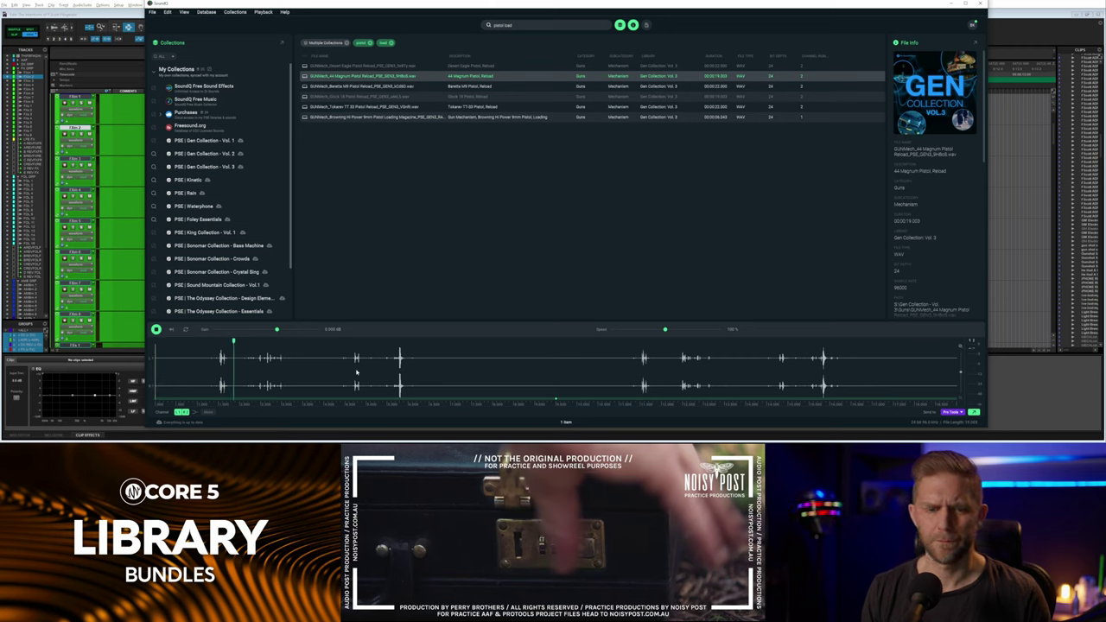
left_click(246, 371)
left_click(677, 370)
left_click(637, 367)
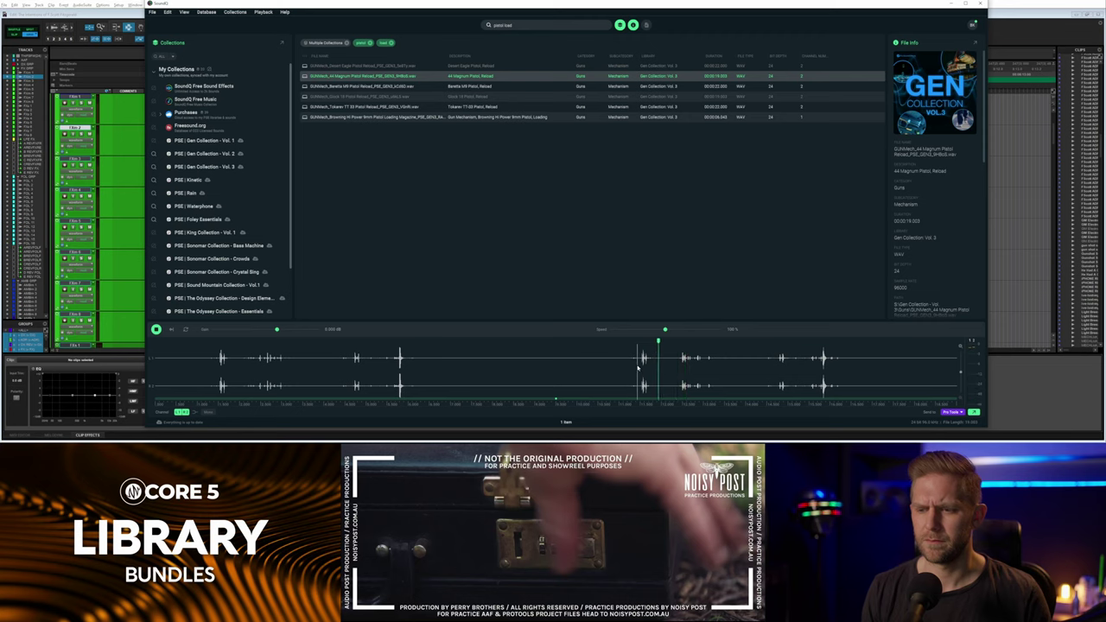
key("space")
left_click_drag(623, 364, 669, 366)
Send the selected 44 Magnum click to the second effects track at the pistol shot, adjust its position and play it.
key("s")
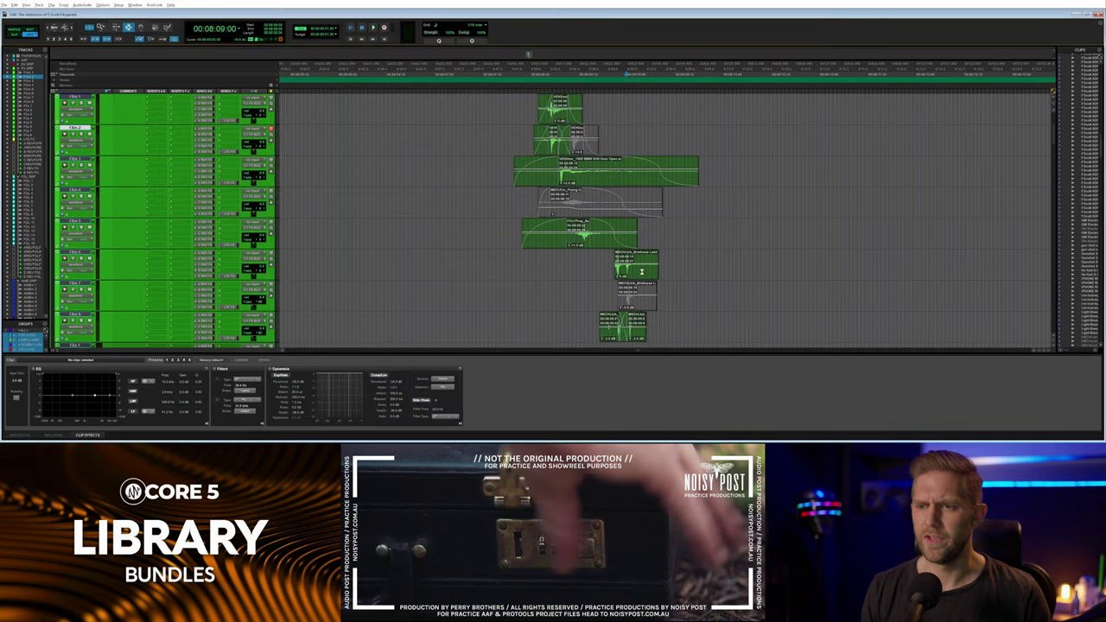
left_click(641, 141)
key("alt+Tab")
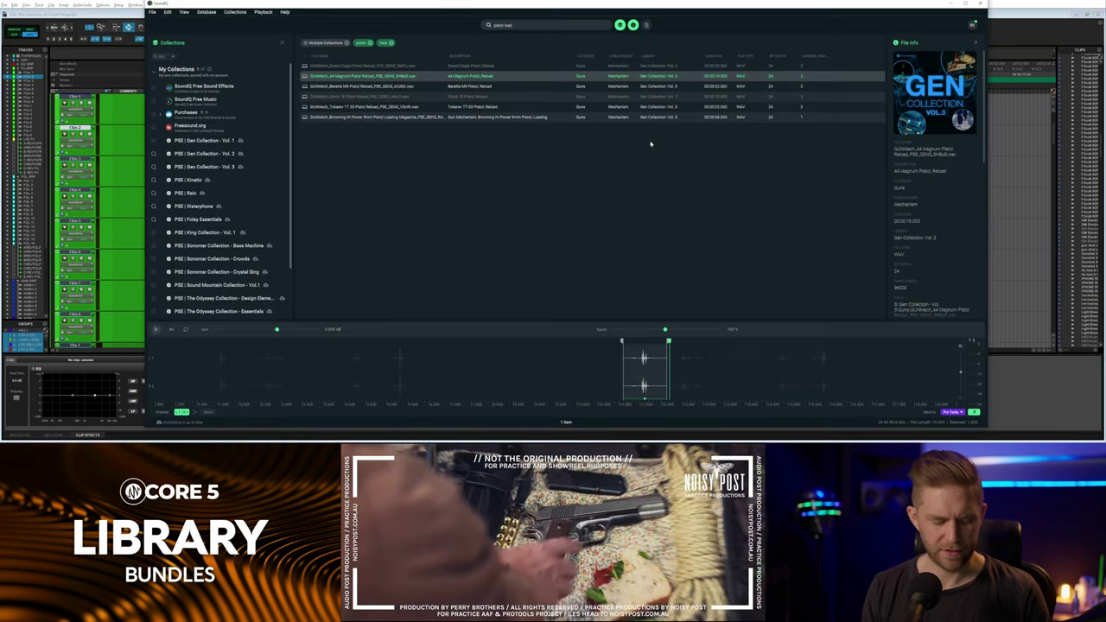
key("s")
left_click_drag(680, 149, 655, 150)
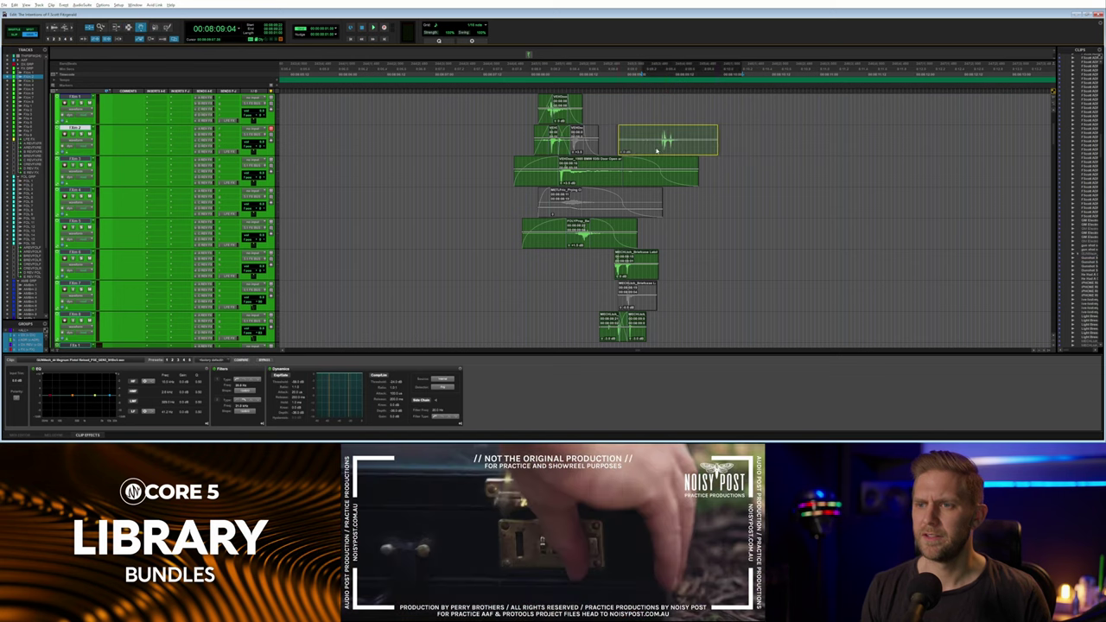
key("space")
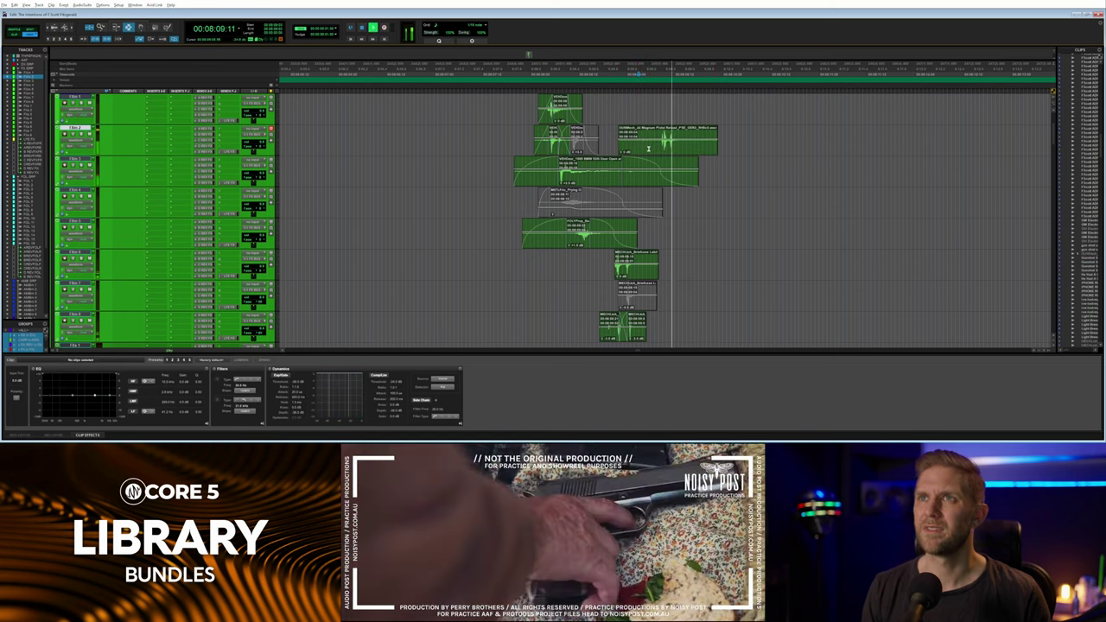
Try moving the 44 Magnum clip earlier on the second effects track, undo the move and replay the pistol shot.
left_click(640, 147)
left_click_drag(657, 147, 635, 153)
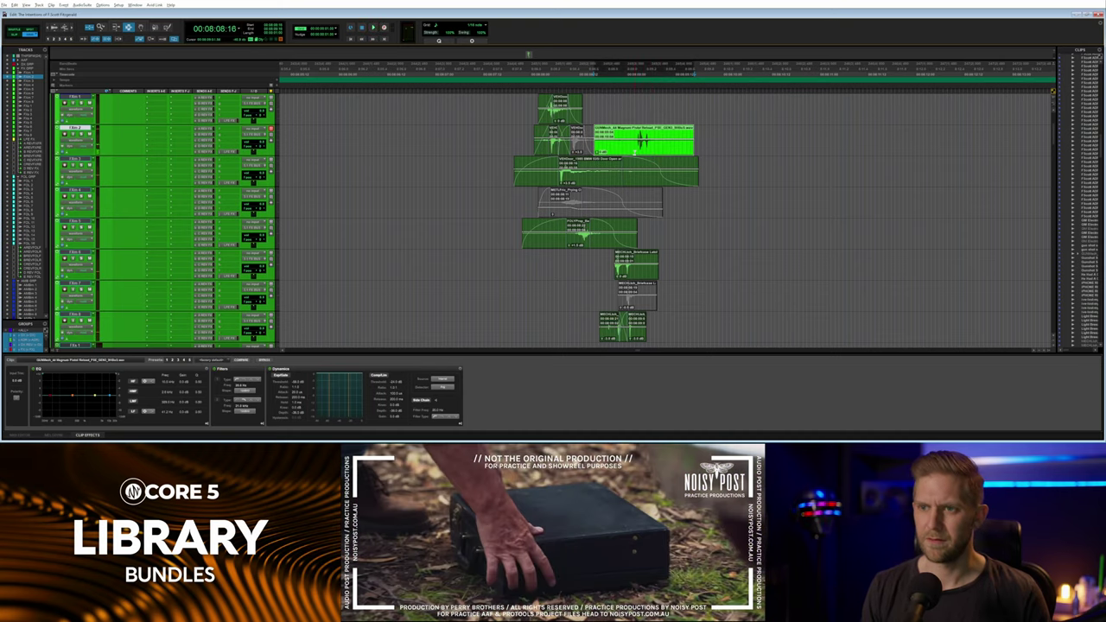
key("ctrl+z")
key("space")
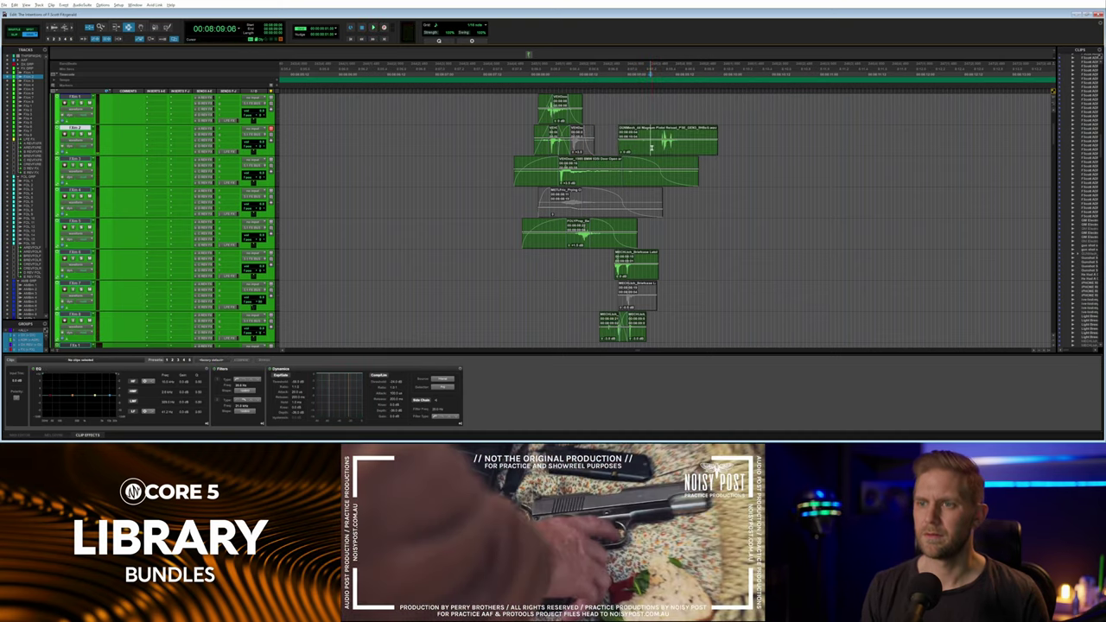
Return to SoundQ and audition the Beretta M9 and Tokarev TT 33 pistol reloads at several points.
key("alt+Tab")
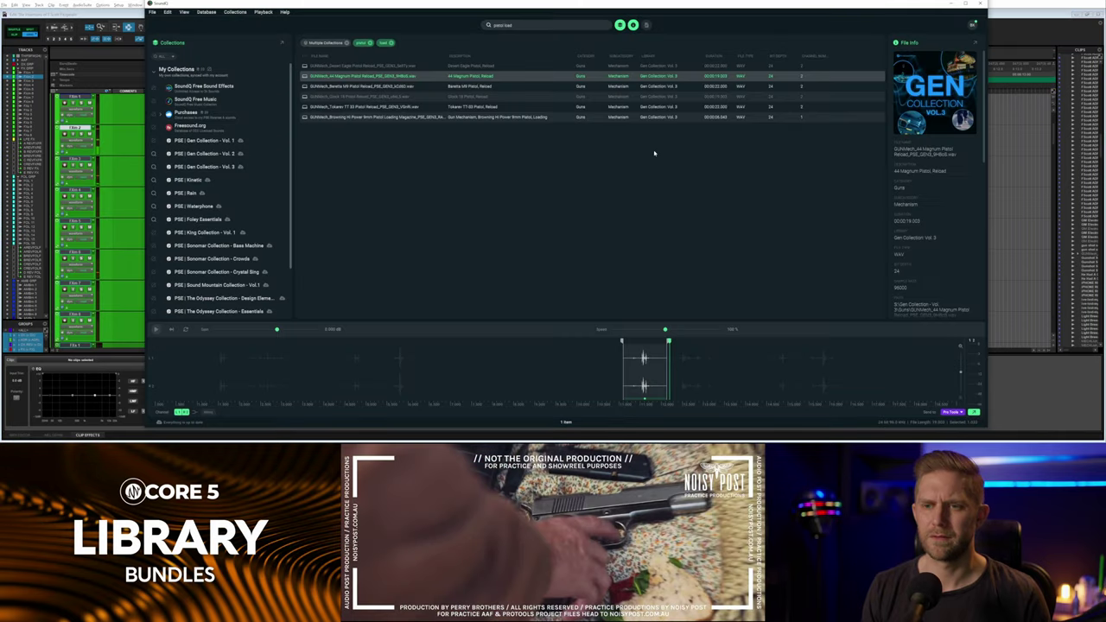
left_click(468, 87)
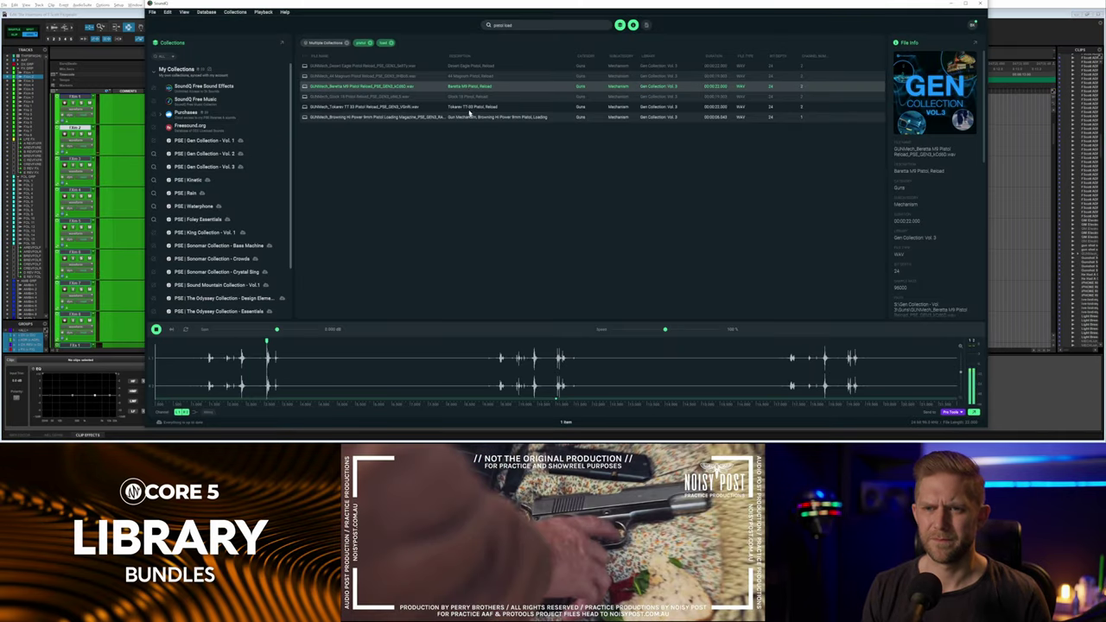
left_click(536, 361)
left_click(473, 107)
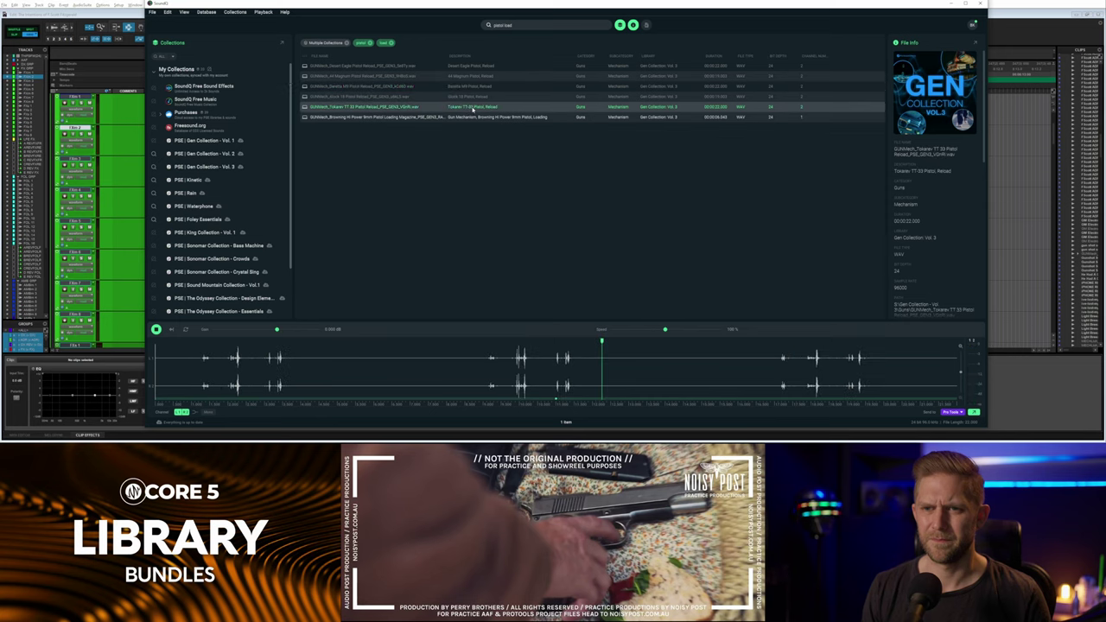
left_click(514, 363)
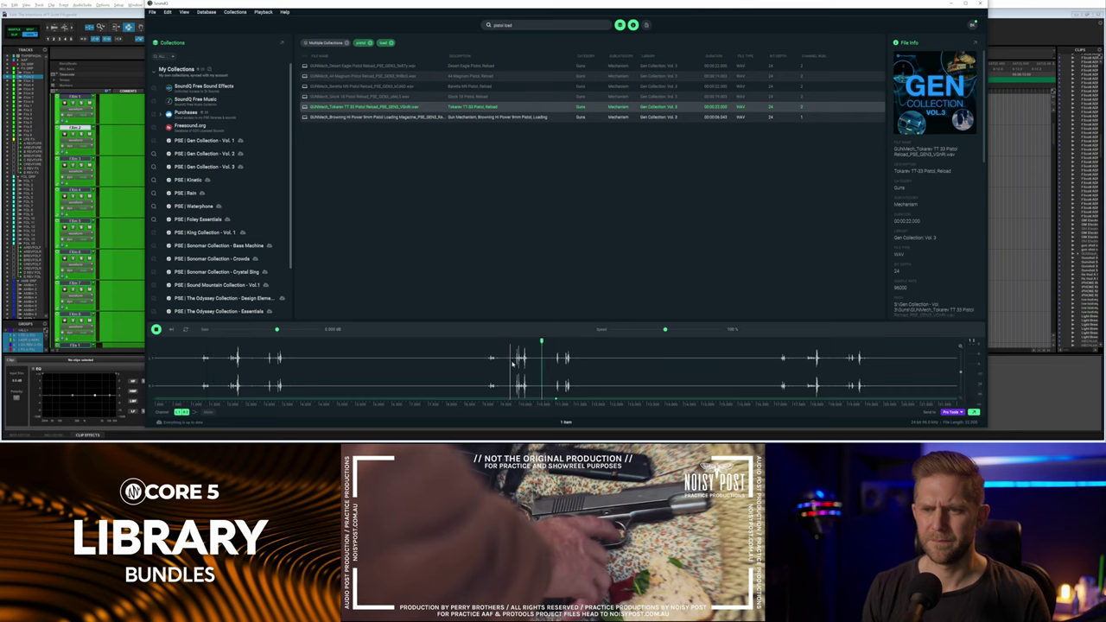
left_click(492, 368)
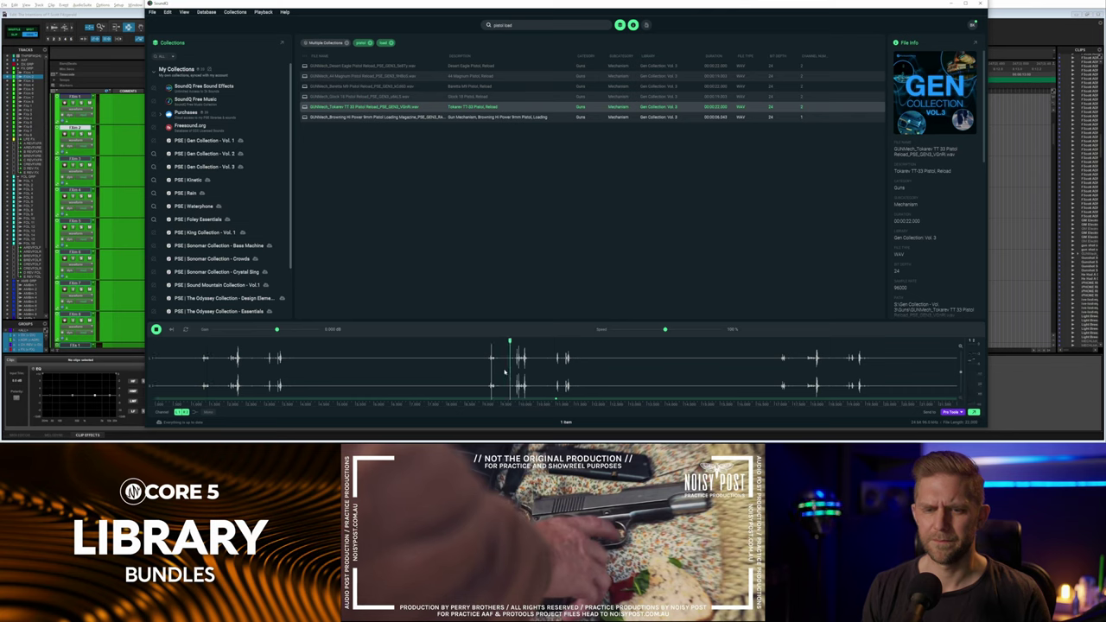
left_click(491, 370)
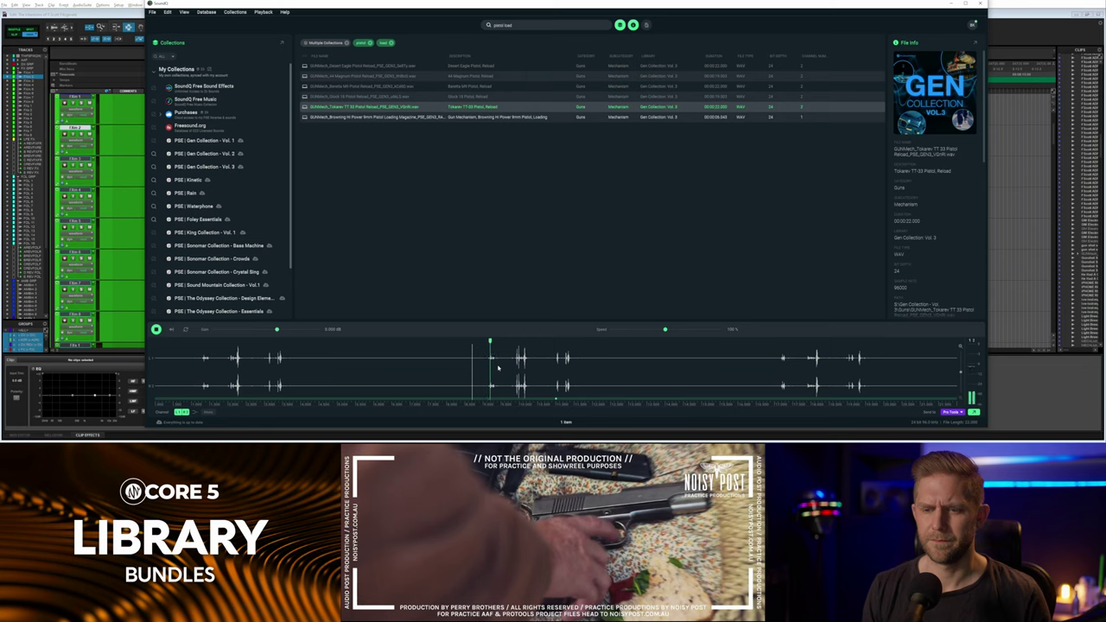
left_click(813, 359)
left_click(504, 364)
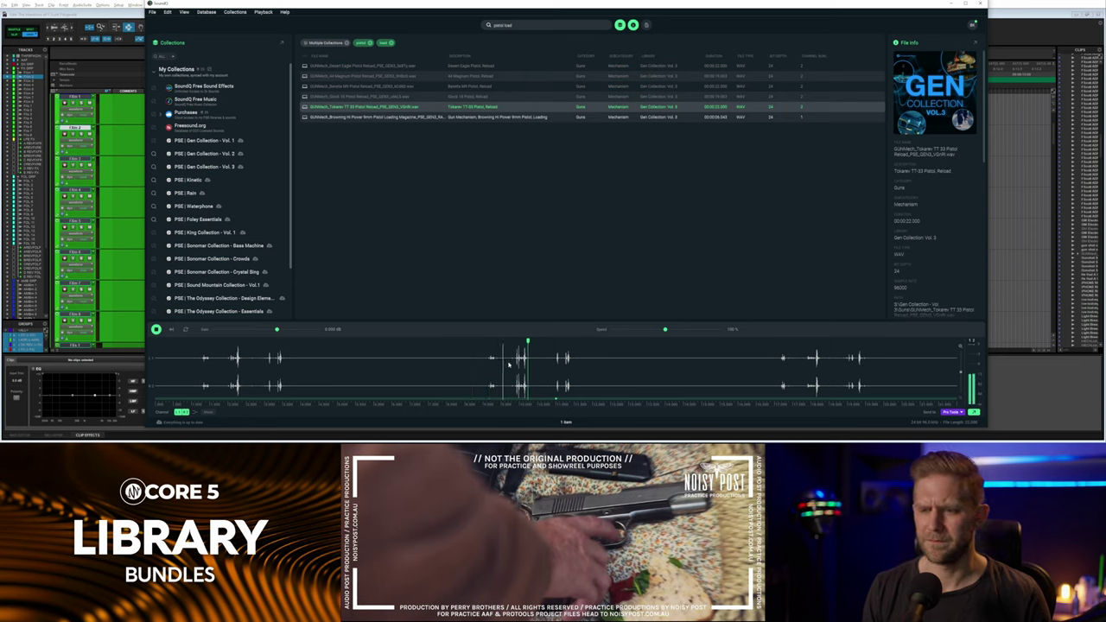
key("space")
Return to Pro Tools, trim the 44 Magnum clip tightly around its click with fades and play the pistol shot.
key("alt+Tab")
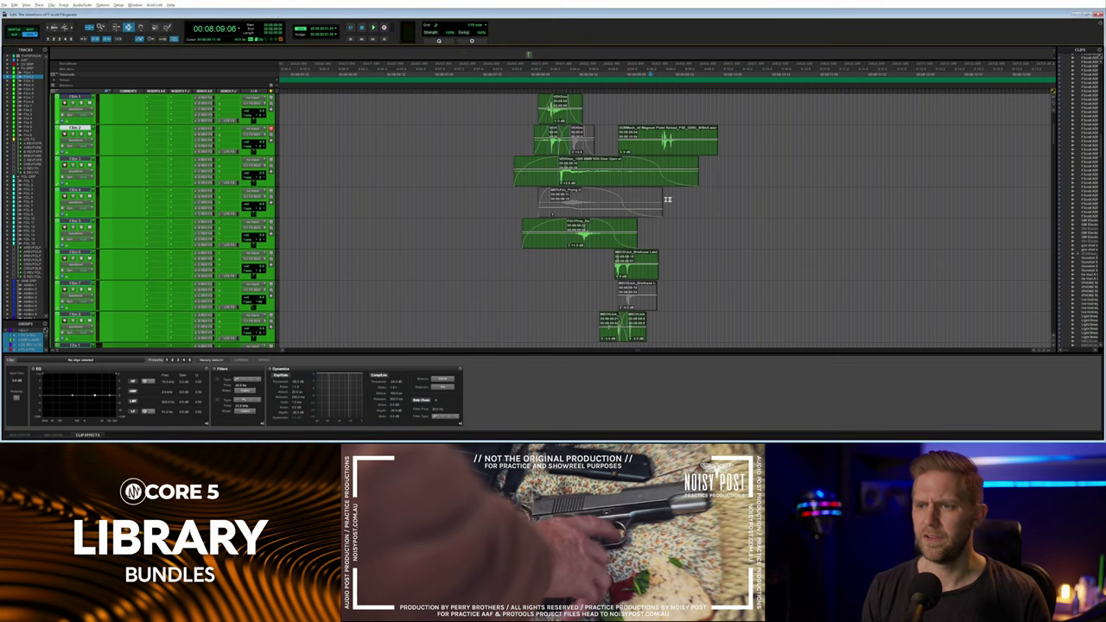
scroll(689, 169, "right", 2)
left_click_drag(562, 145, 624, 146)
left_click(610, 143)
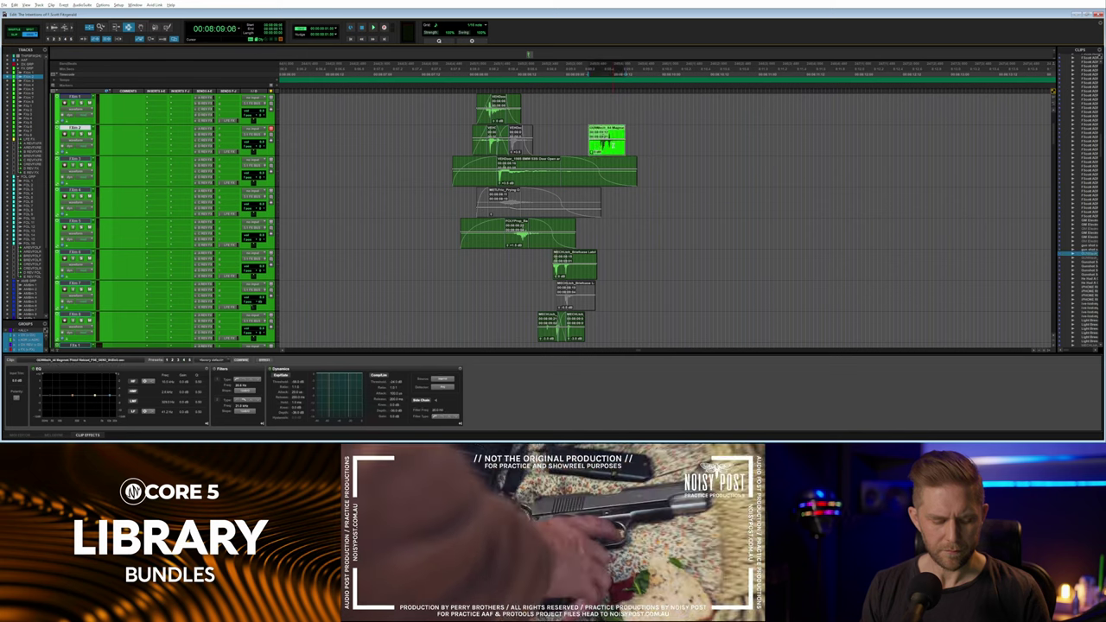
key("space")
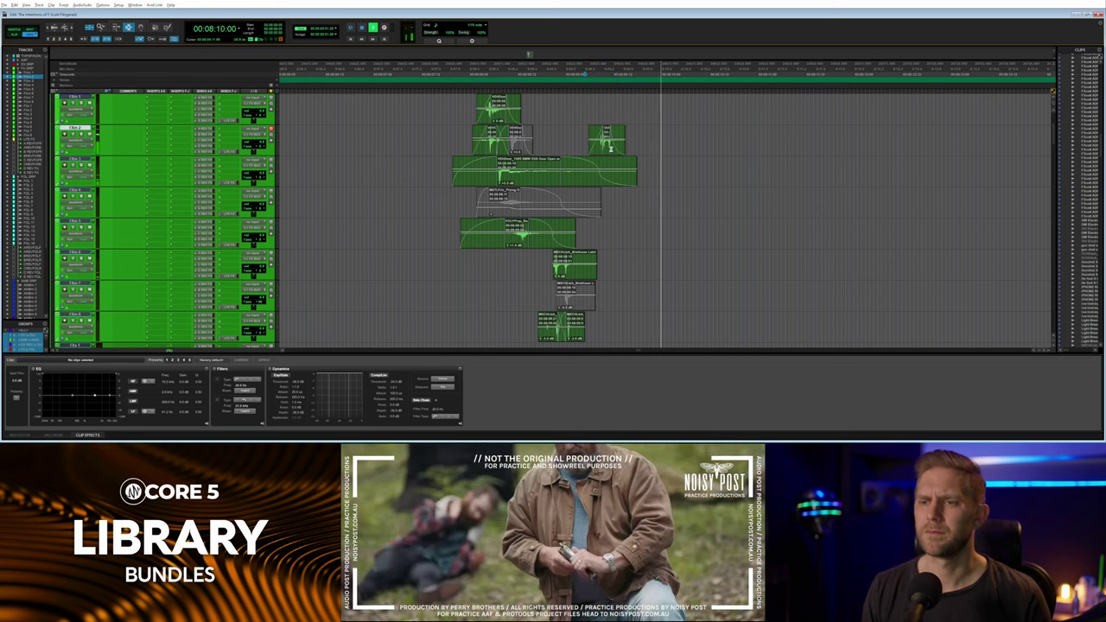
scroll(609, 150, "right", 2)
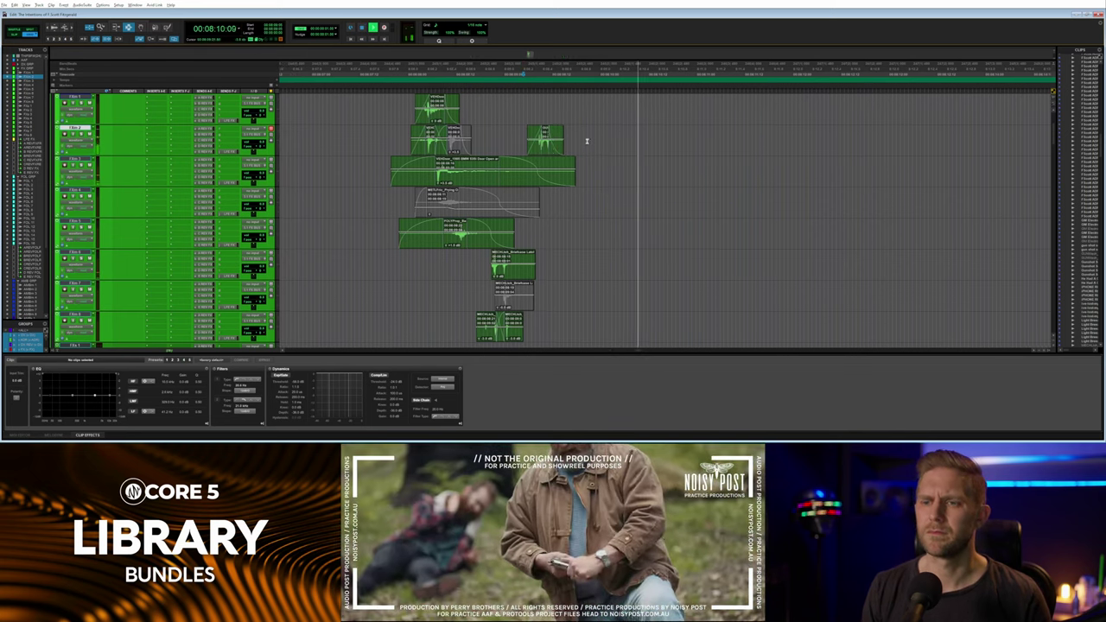
Switch to SoundQ, select the middle Tokarev TT 33 reload clicks and send them to the second effects track after the 44 Magnum clip.
key("space")
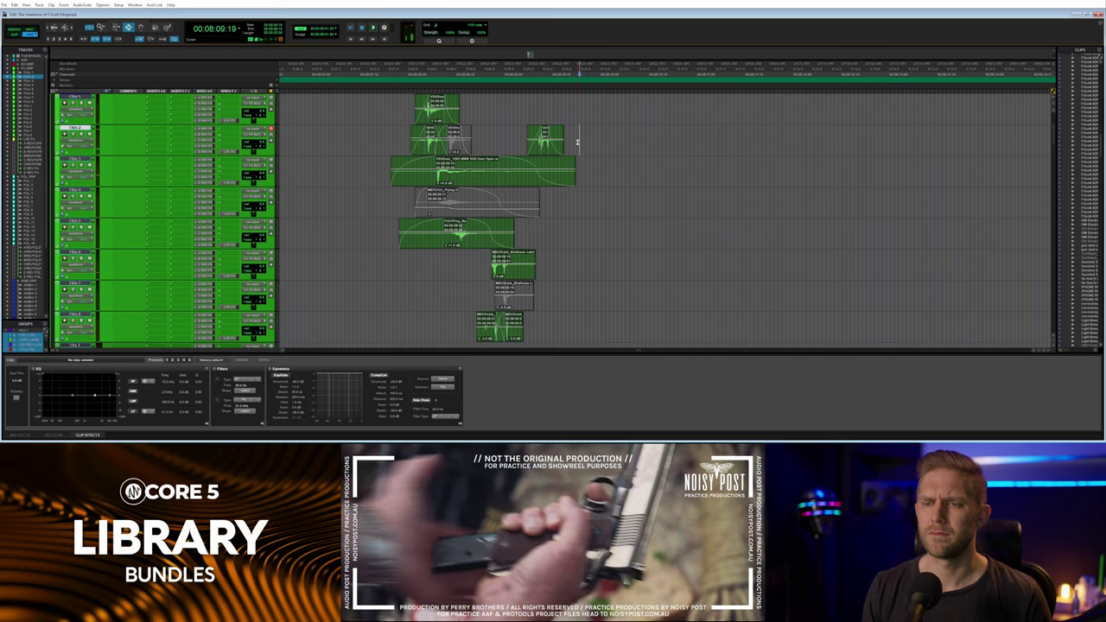
key("alt+Tab")
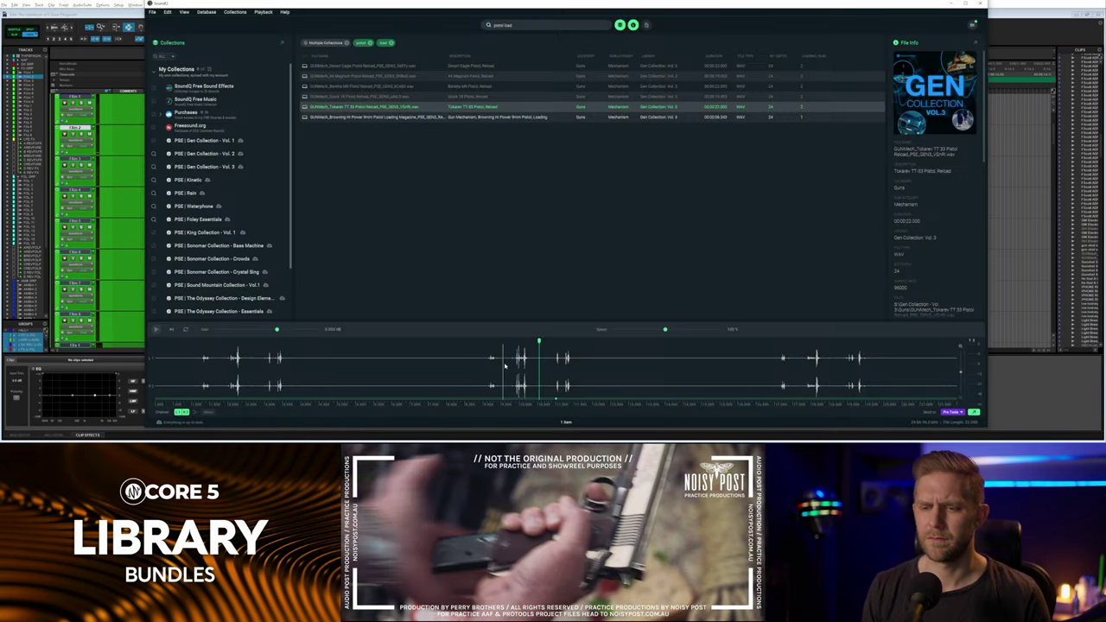
left_click_drag(505, 366, 541, 367)
key("s")
key("alt+Tab")
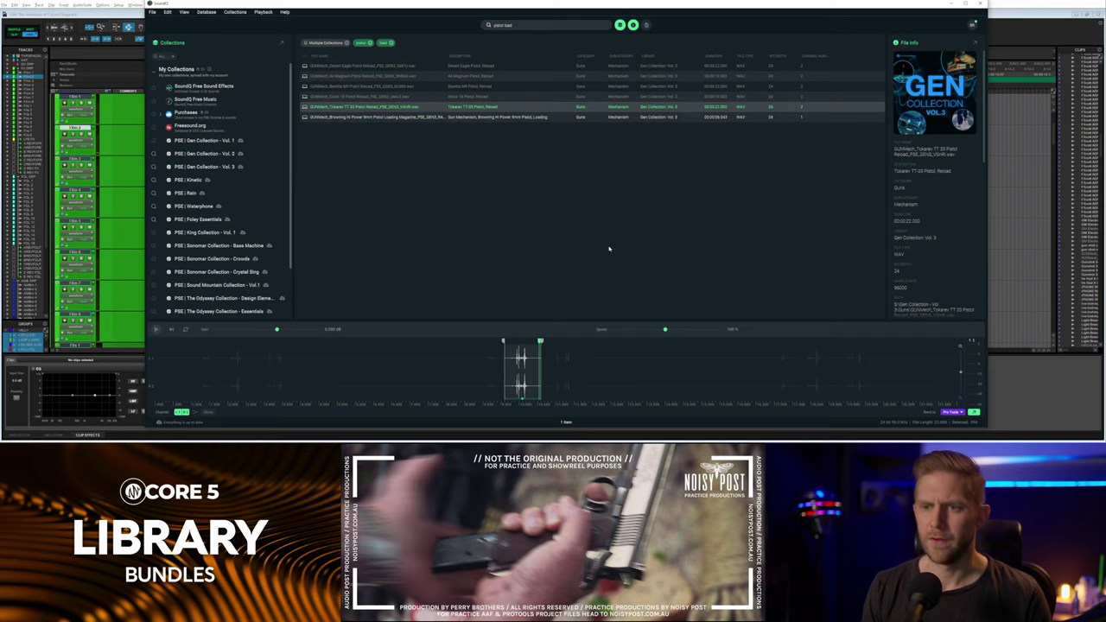
key("alt+Tab")
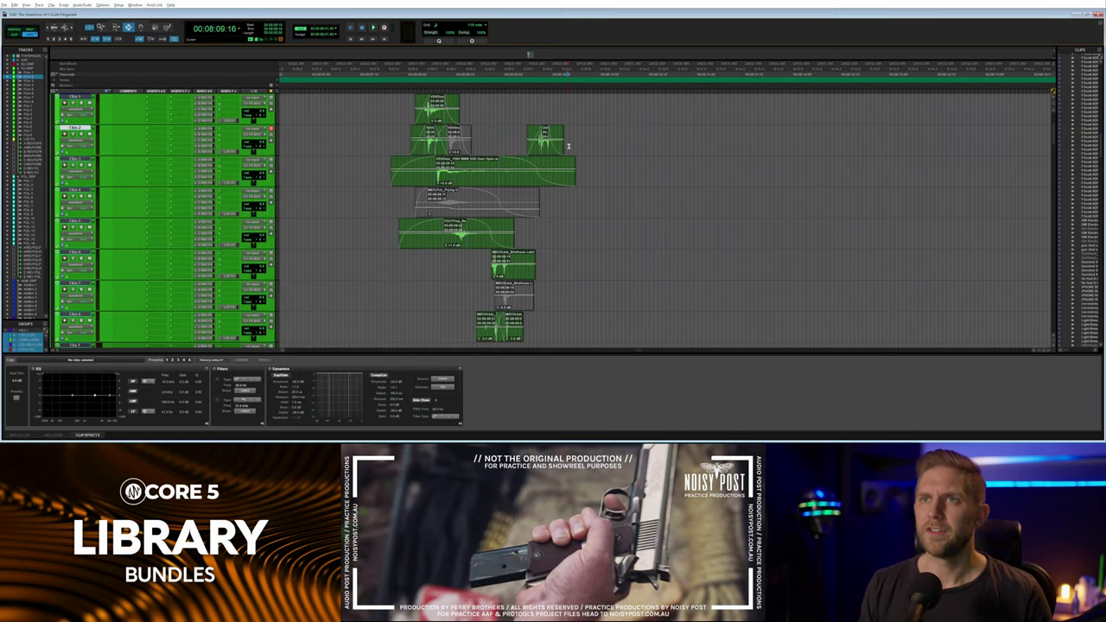
key("alt+Tab")
key("s")
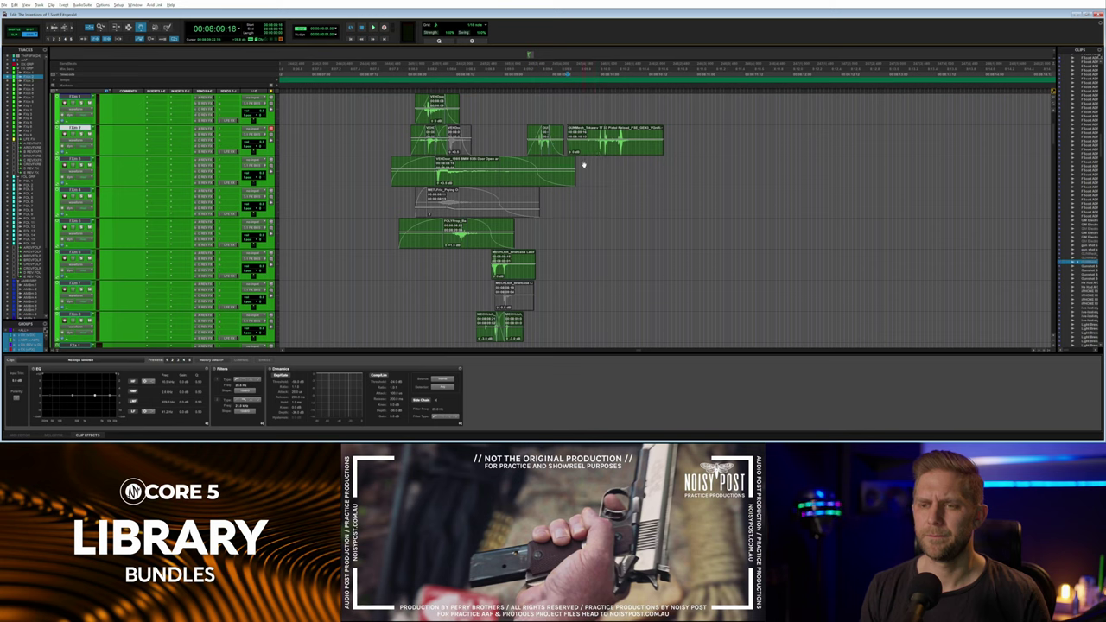
Cut the tail off the BMW door-open clip and move the Tokarev clip onto the third effects track at the pistol close-up.
key("F7")
left_click_drag(589, 173, 516, 180)
key("Delete")
key("Delete")
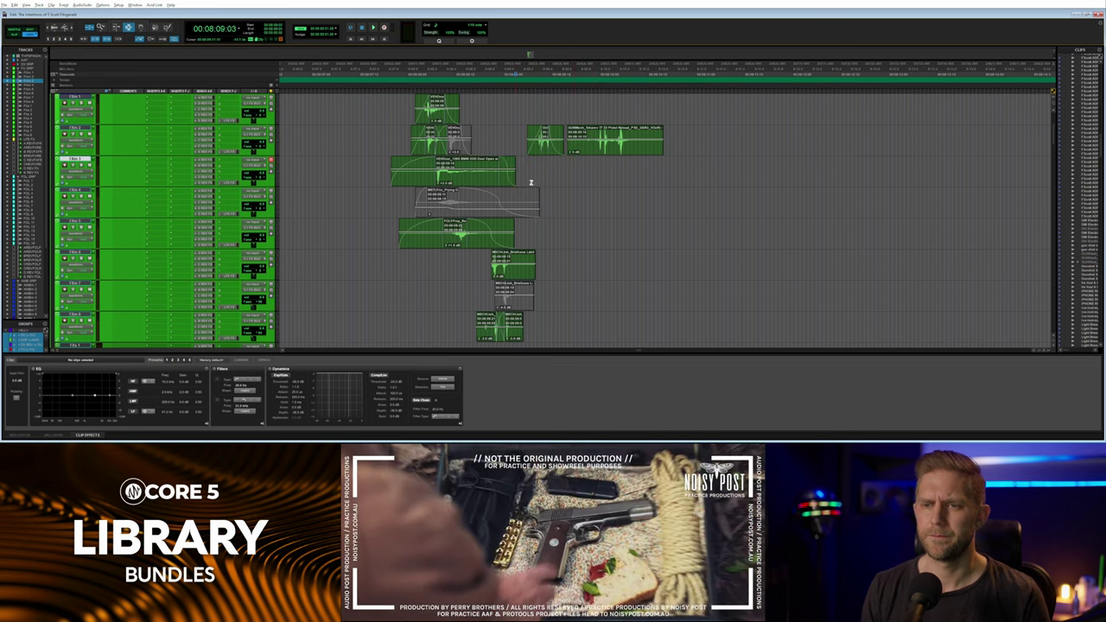
left_click_drag(584, 156, 557, 187)
key("space")
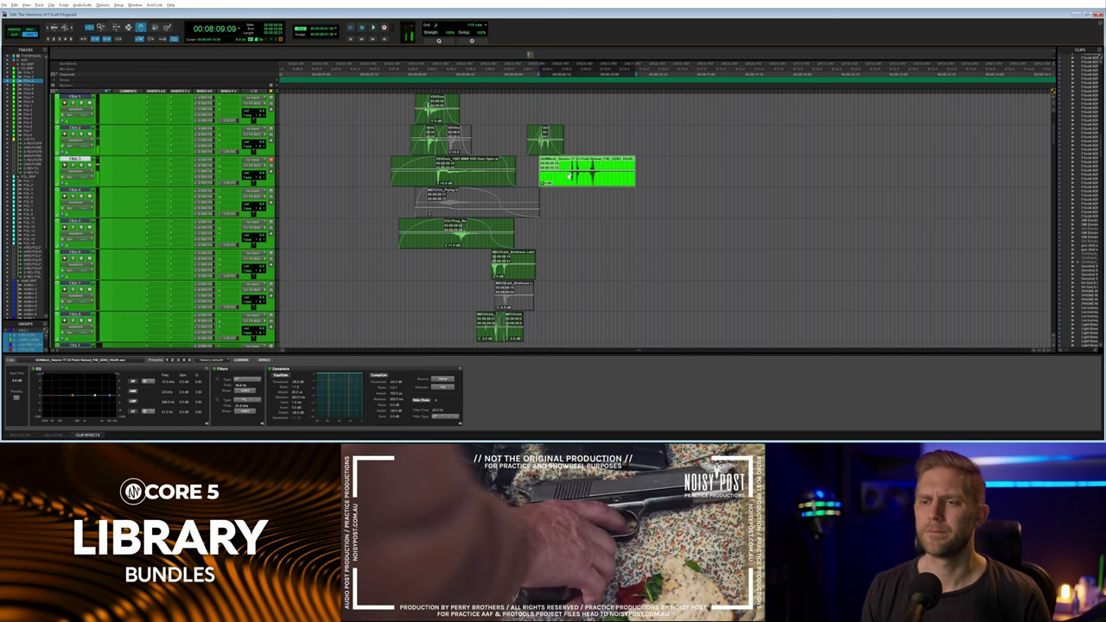
Play the pistol close-up, nudge the Tokarev clip slightly later on the third effects track and play the sync again.
left_click(572, 179)
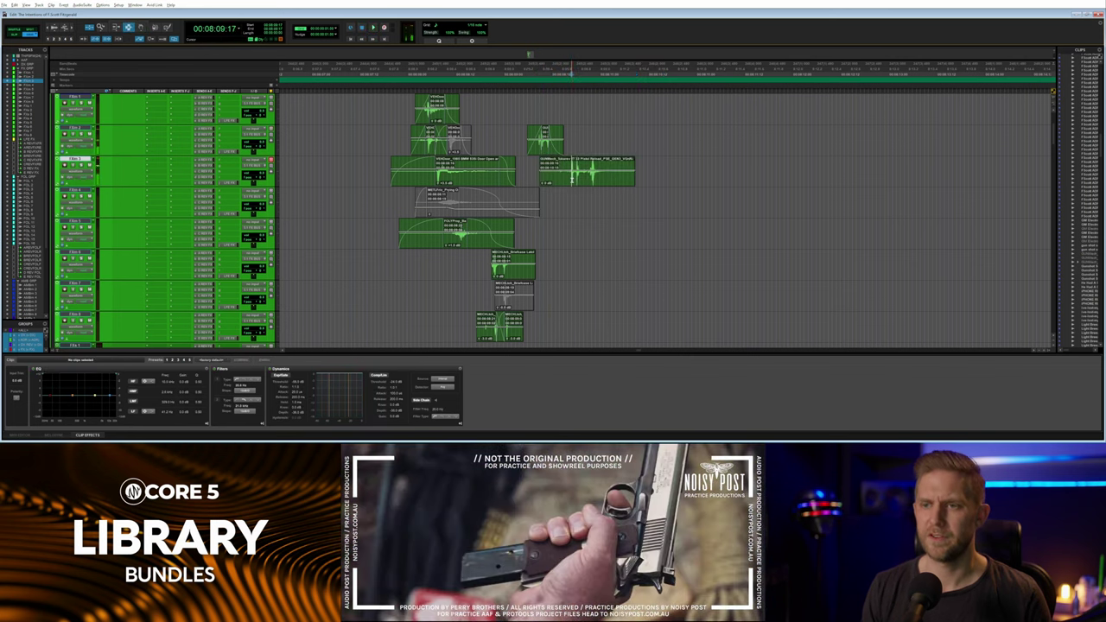
key("space")
key("space")
key("space")
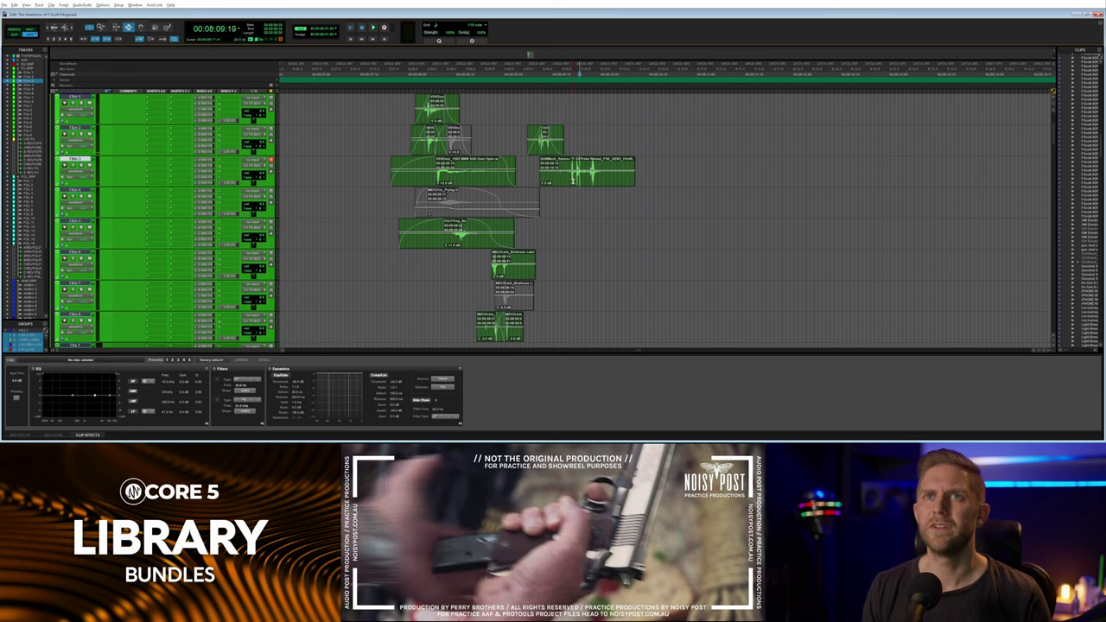
double_click(575, 182)
key("KP_Add")
key("KP_Add")
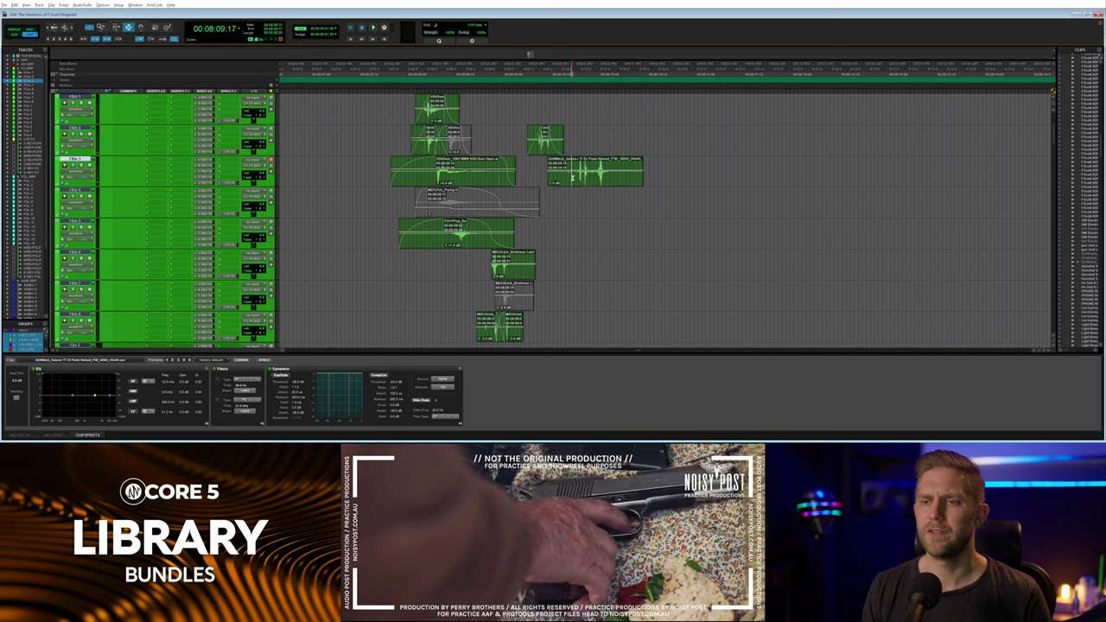
left_click(572, 178)
key("space")
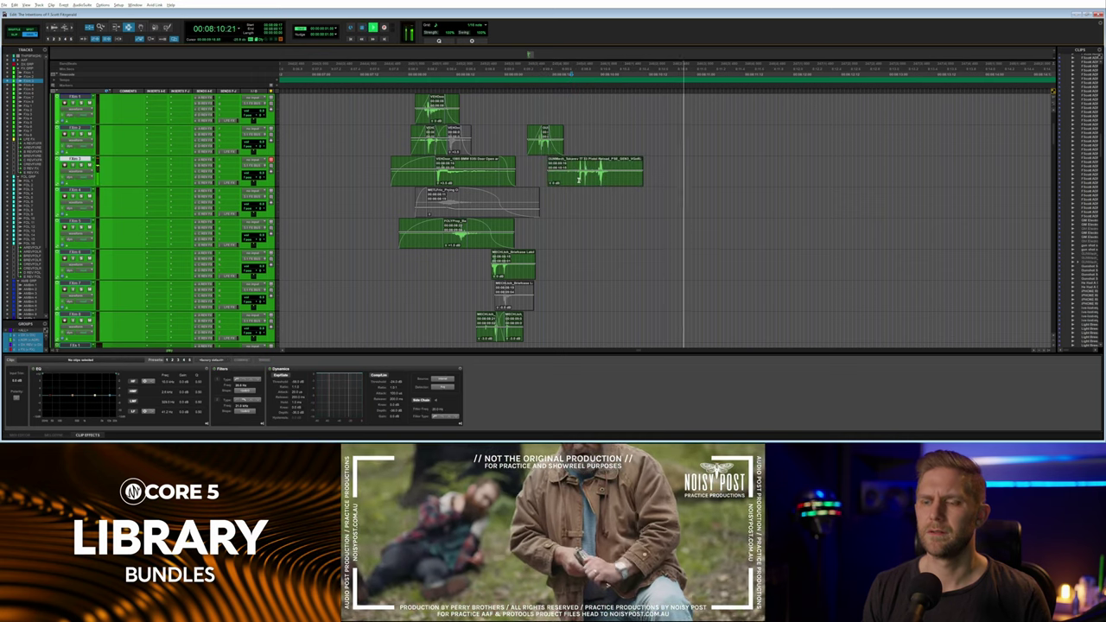
key("space")
key("space")
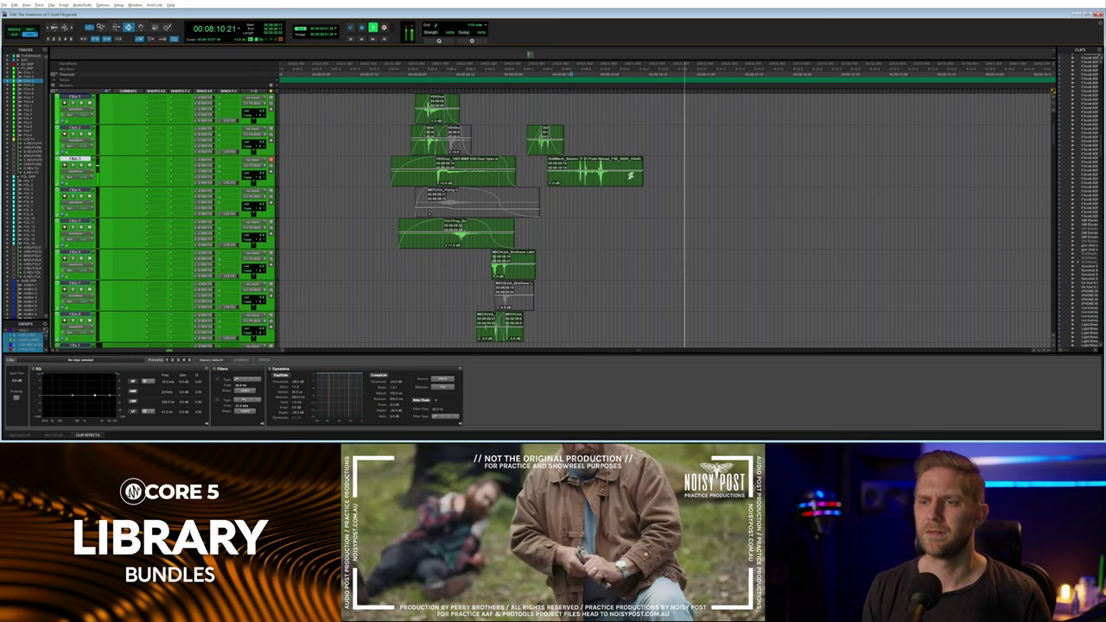
Switch to SoundQ and audition the Browning Hi Power 9mm pistol loading sound, including its last group of clicks.
key("alt+Tab")
left_click(513, 118)
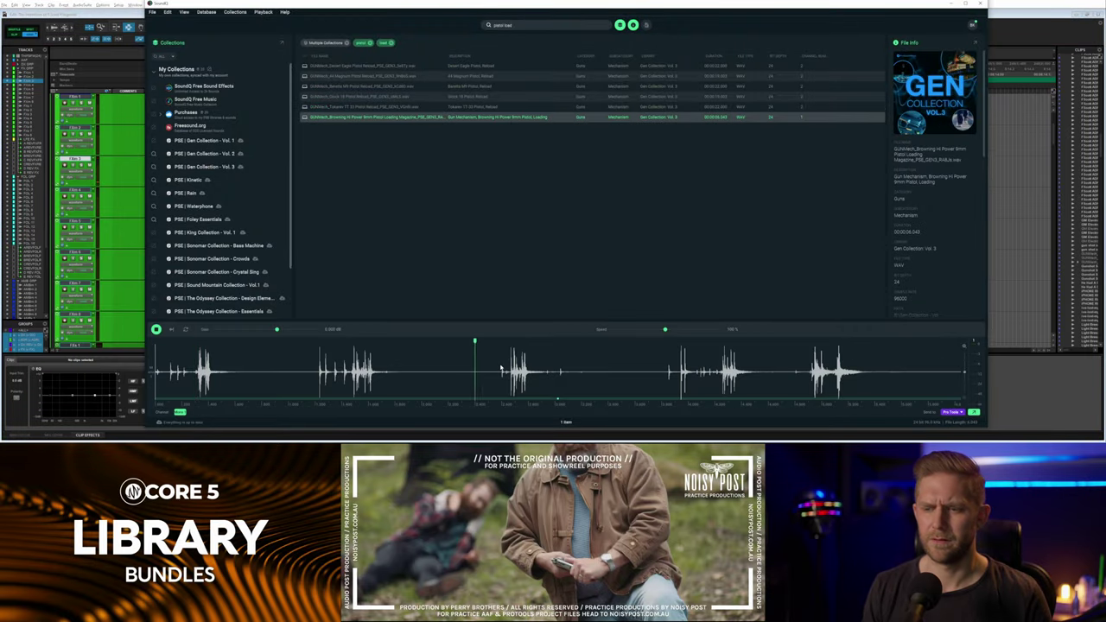
left_click(787, 375)
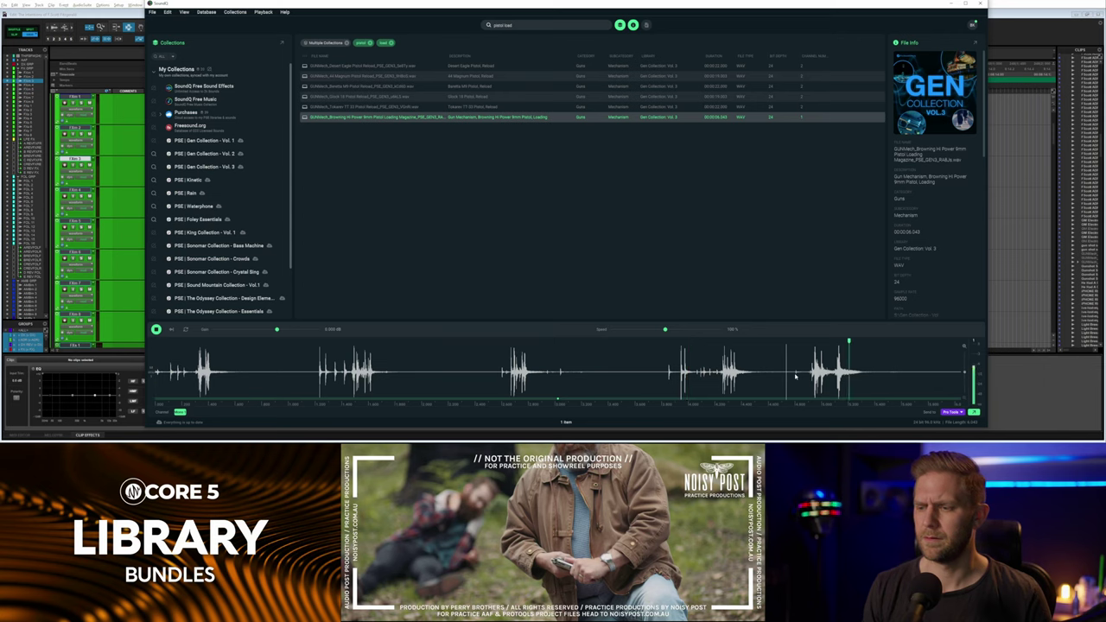
key("space")
Select the last clicks of the Browning Hi Power recording and send them to the third effects track after the Tokarev clip.
left_click_drag(786, 373, 955, 373)
key("s")
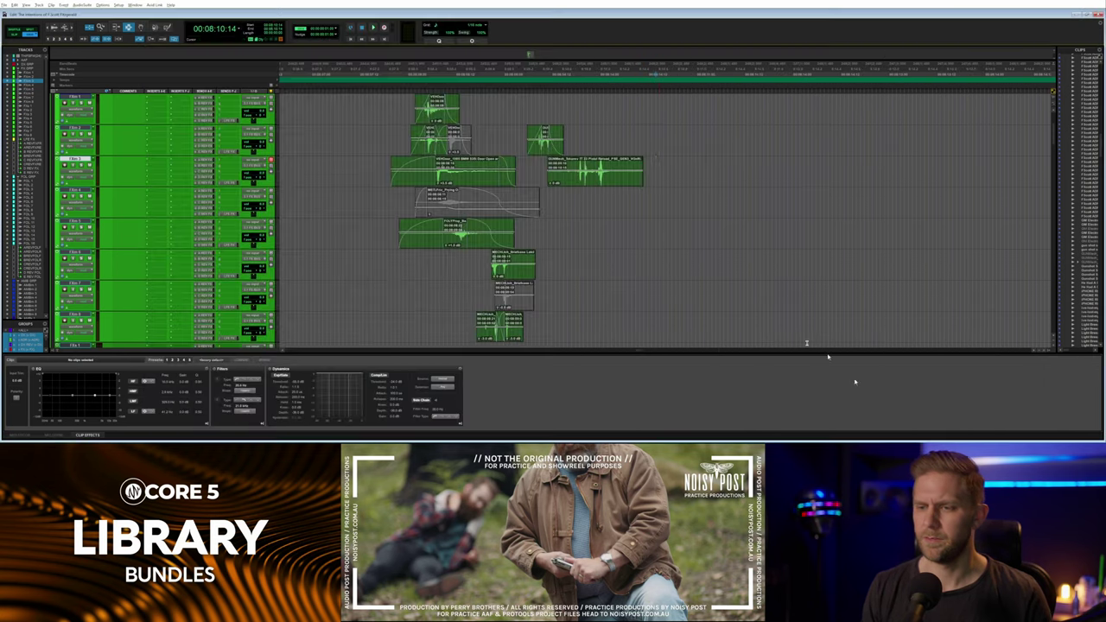
left_click(633, 184)
key("alt+Tab")
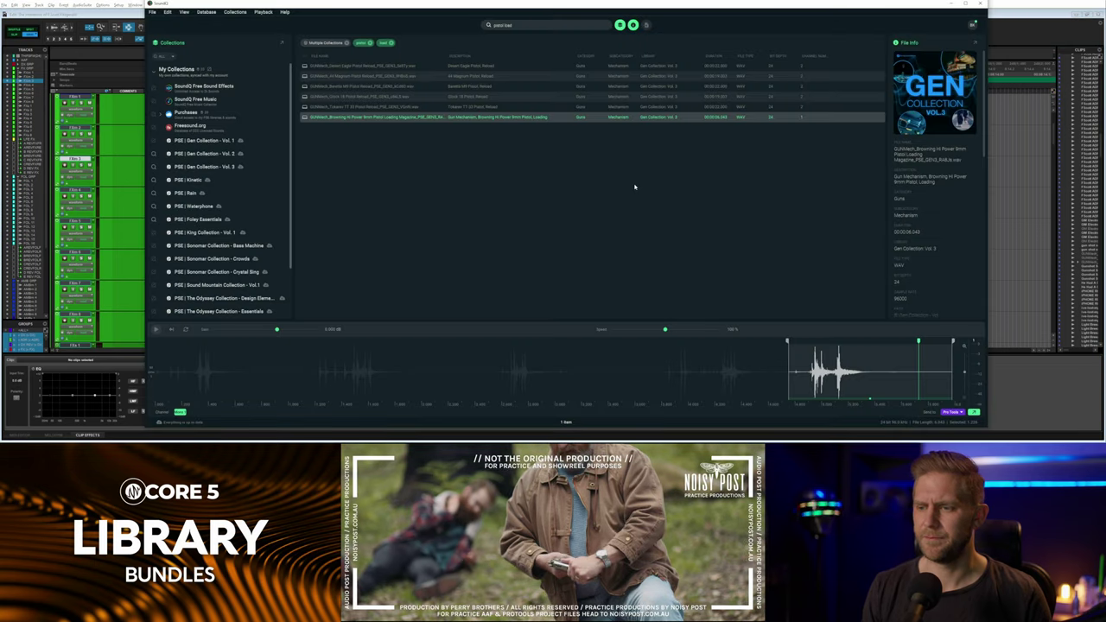
key("s")
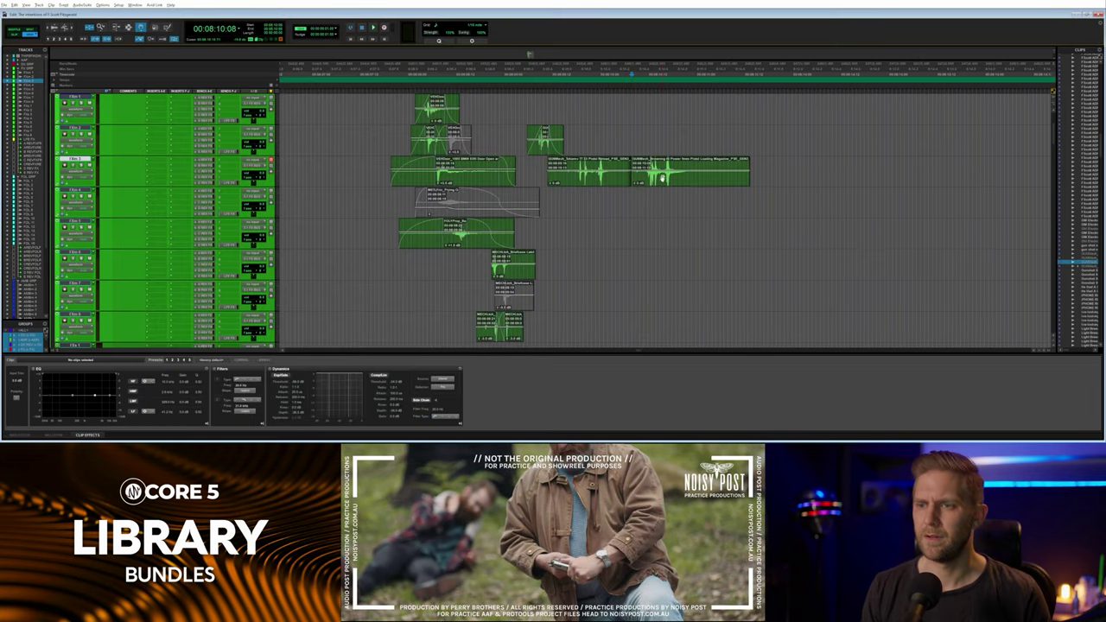
Move the Browning clip later to about 00:08:11, nudge it three steps earlier and play it against the picture.
left_click_drag(662, 179, 741, 181)
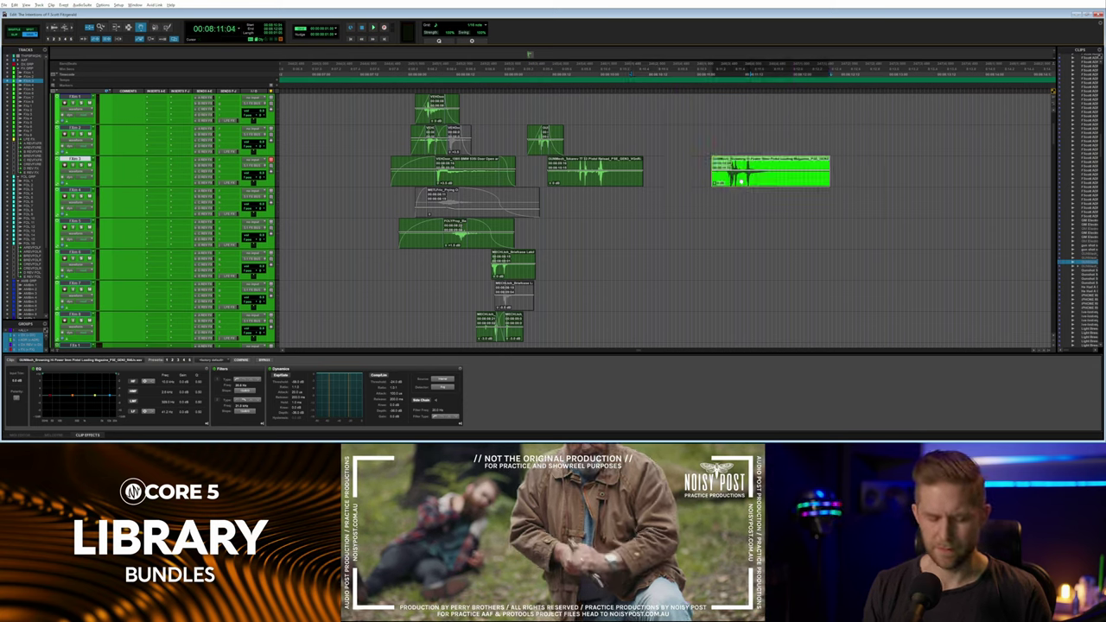
key("comma")
key("comma")
key("comma")
key("space")
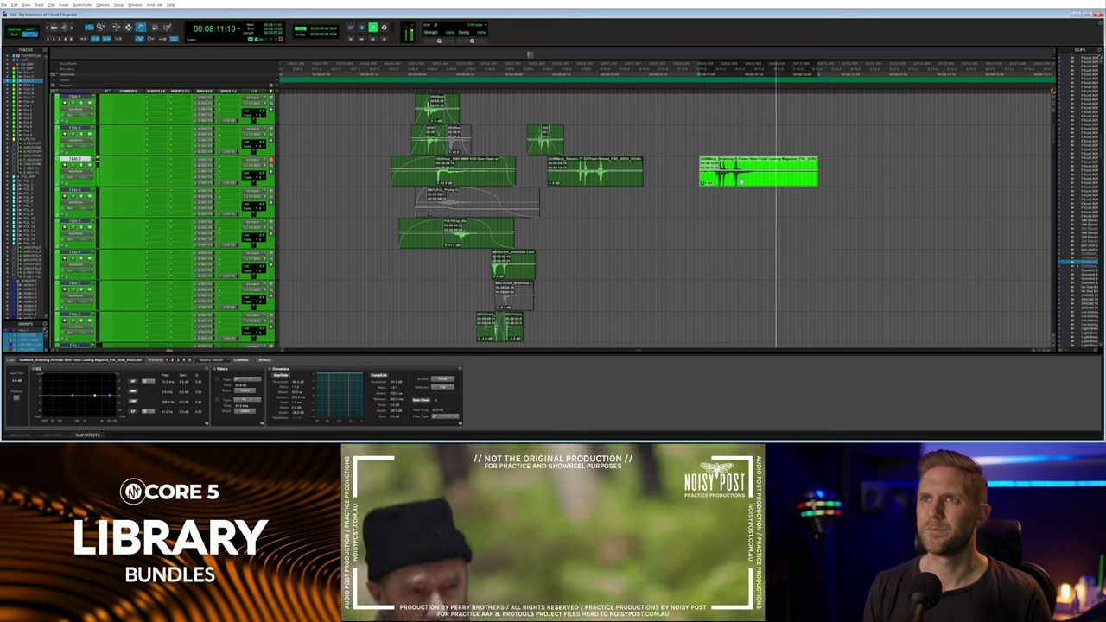
key("space")
Try the Browning clip one nudge earlier, play it, nudge it back later and replay the shot.
key("KP_Subtract")
key("space")
key("space")
key("space")
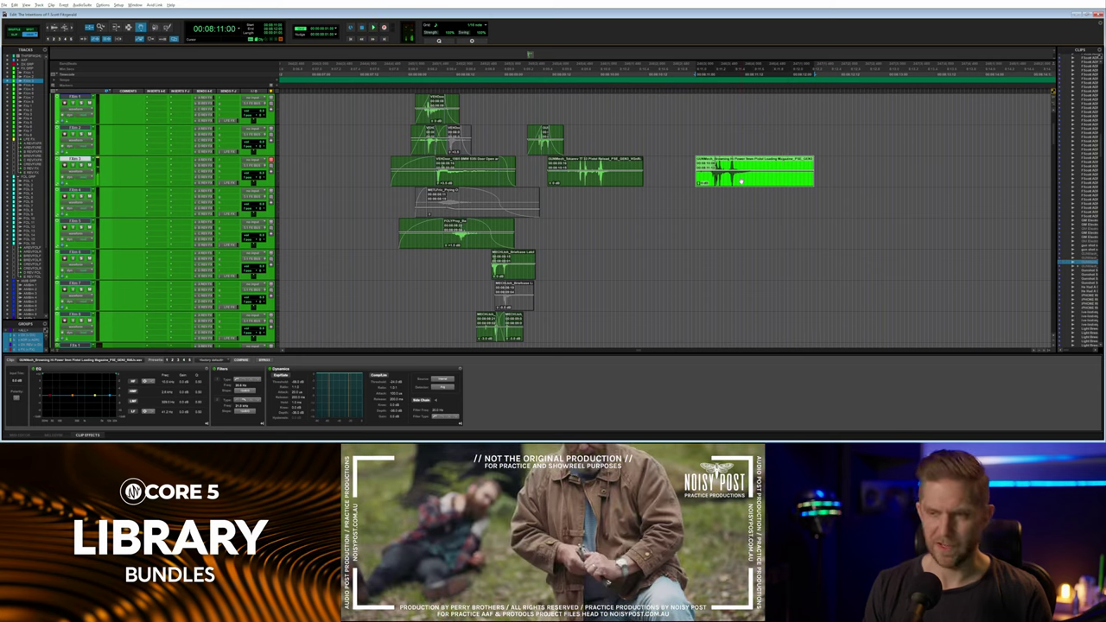
key("KP_Add")
key("space")
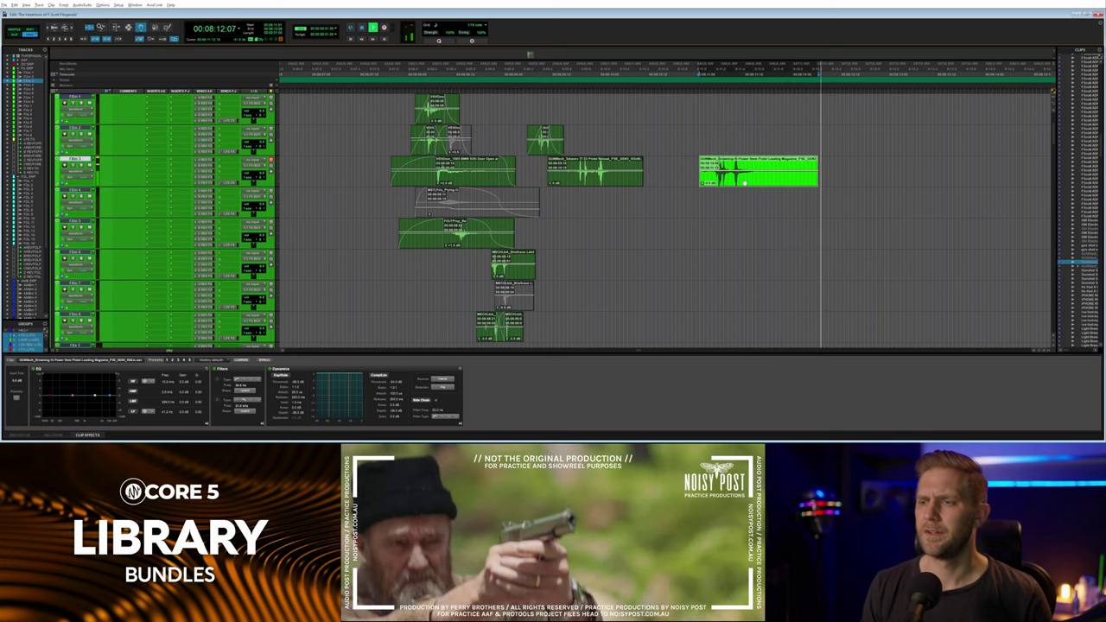
key("space")
Trim the Browning clip's tail, fade its start and end, play it and lengthen the fade-out slightly.
left_click_drag(829, 173, 717, 177)
key("space")
key("Delete")
key("f")
left_click(697, 177)
key("space")
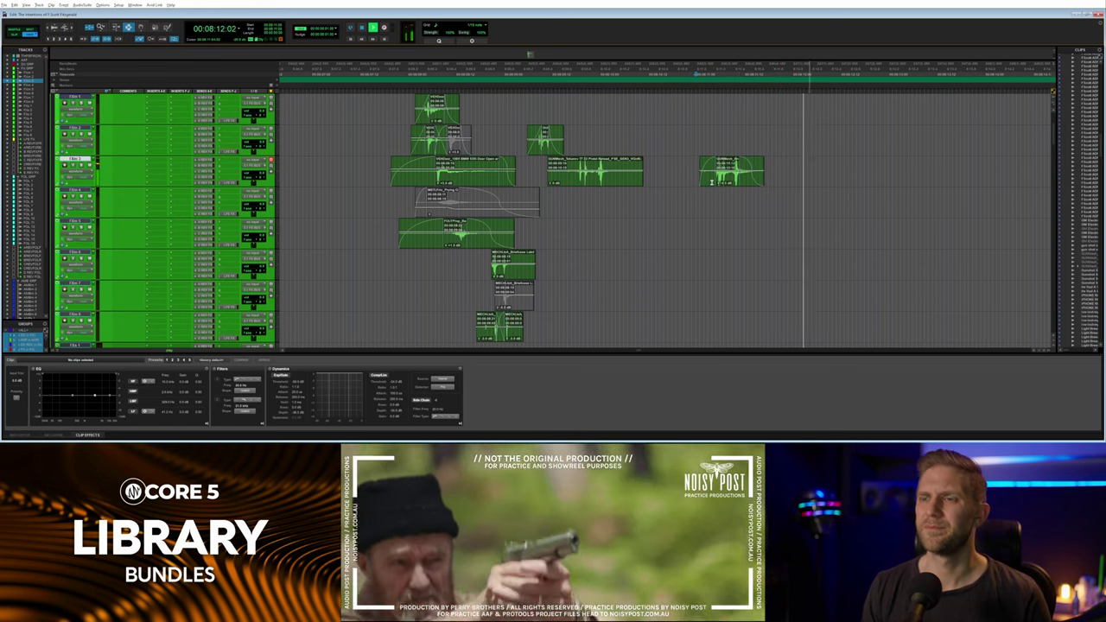
key("space")
left_click_drag(768, 179, 744, 178)
key("f")
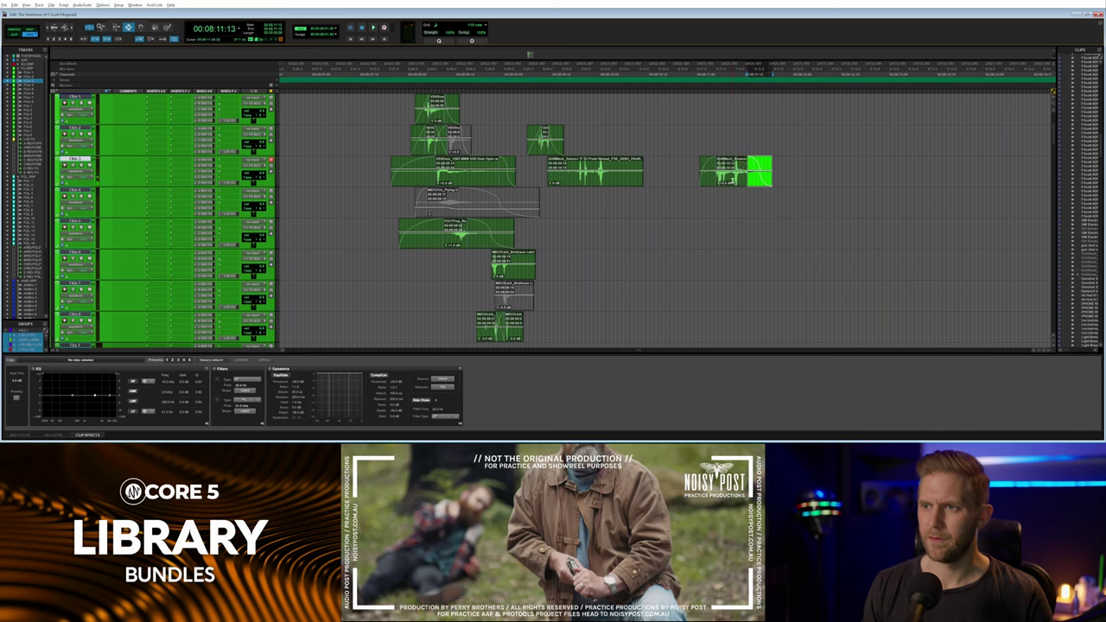
Render the Browning clip with the RX 10 De-reverb AudioSuite process.
double_click(737, 182)
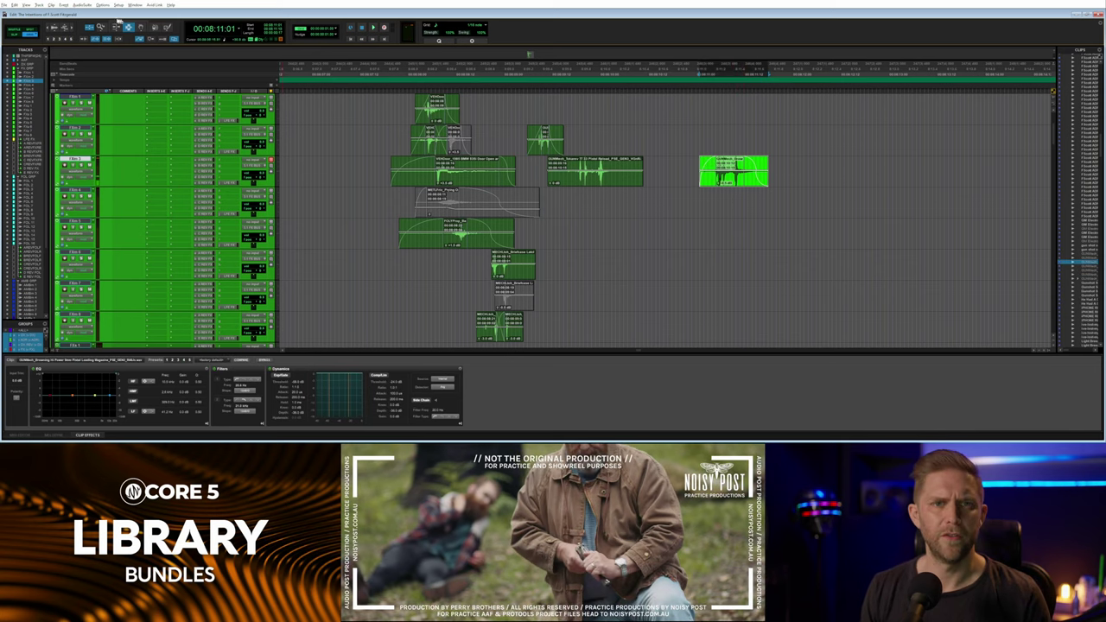
left_click(82, 5)
mouse_move(114, 60)
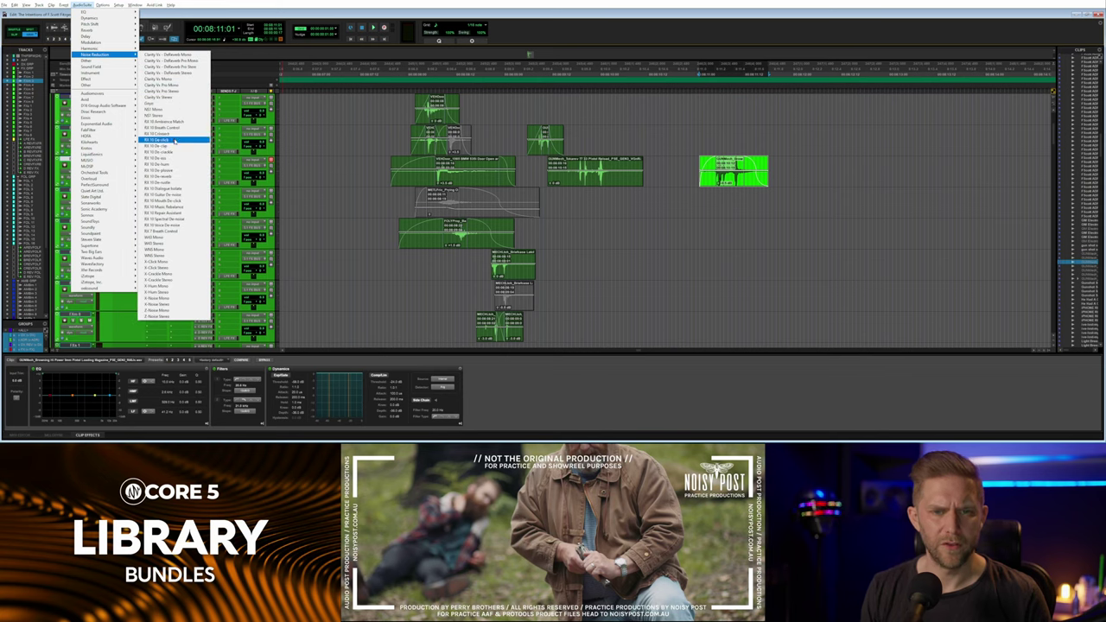
left_click(180, 177)
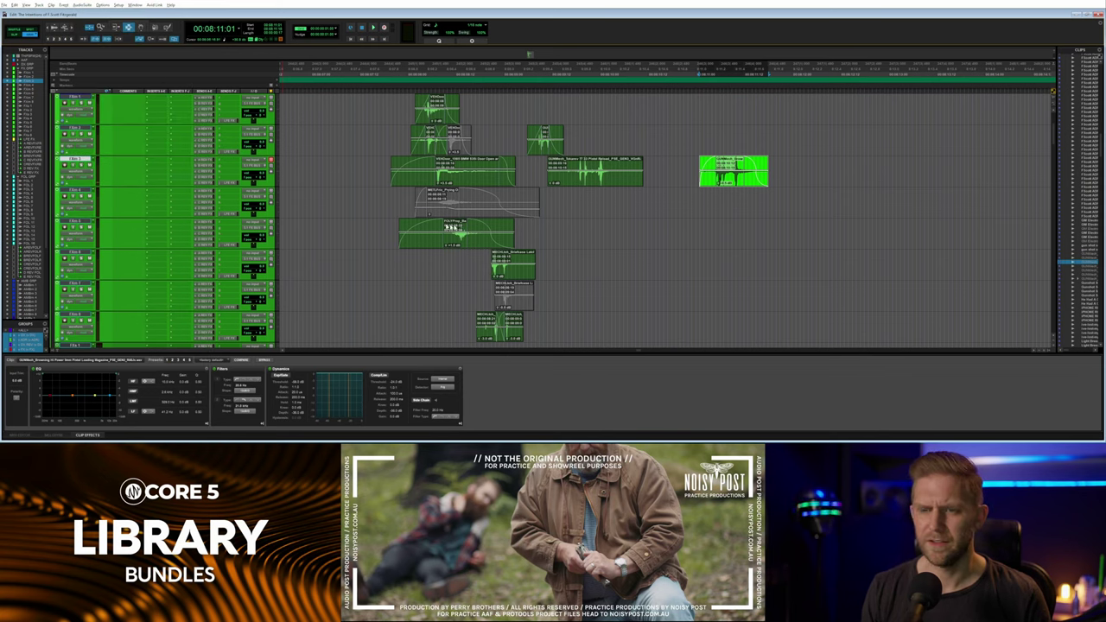
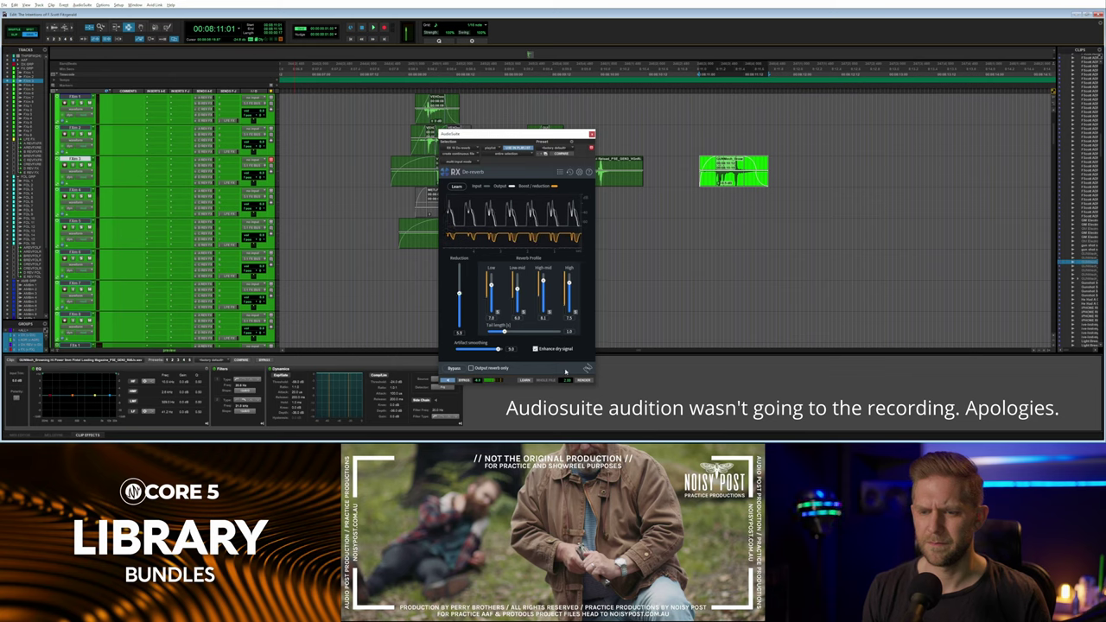
left_click(593, 381)
Play the de-reverbed Browning clip against the picture and close the AudioSuite window.
left_click(689, 180)
key("space")
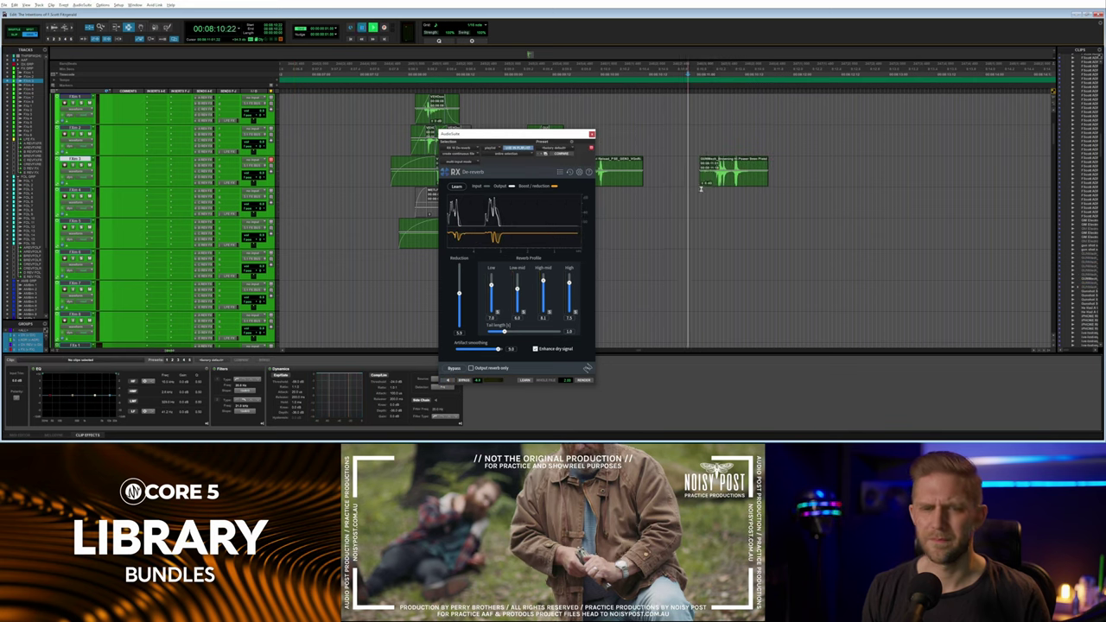
key("space")
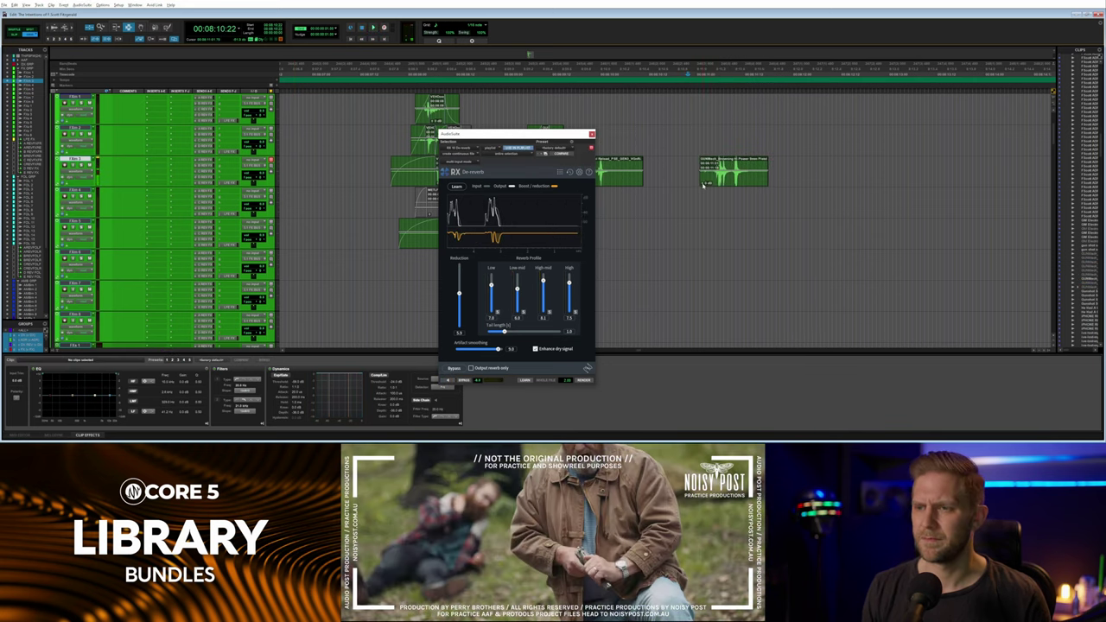
key("space")
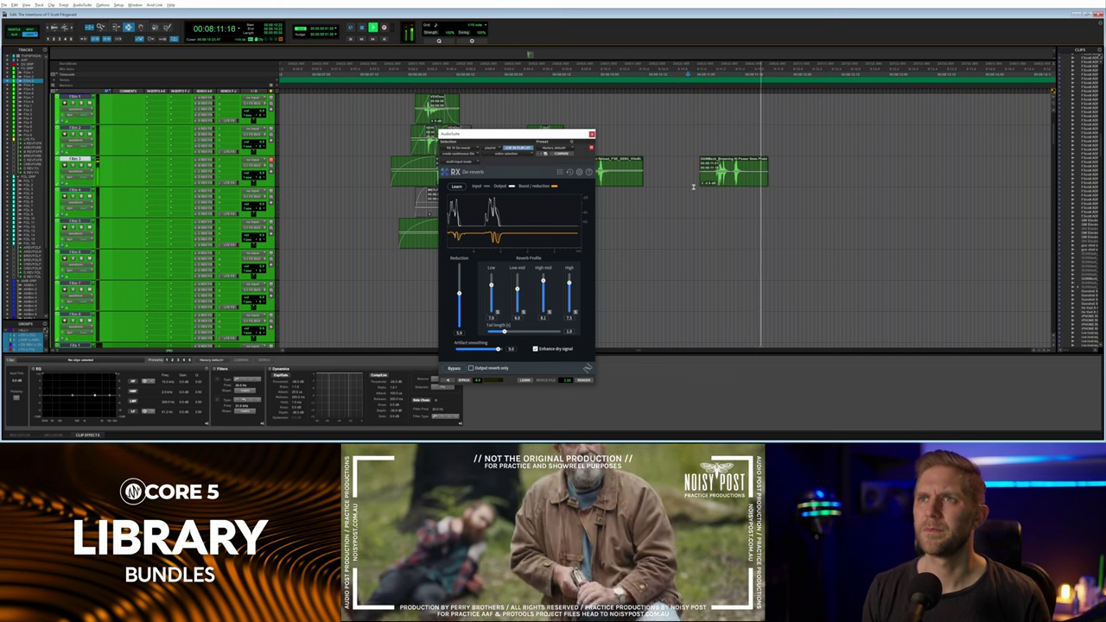
key("space")
left_click(591, 134)
key("space")
key("space")
Replay the pistol close-up with the Tokarev clip from 00:08:09:17 to check its sync.
left_click(570, 173)
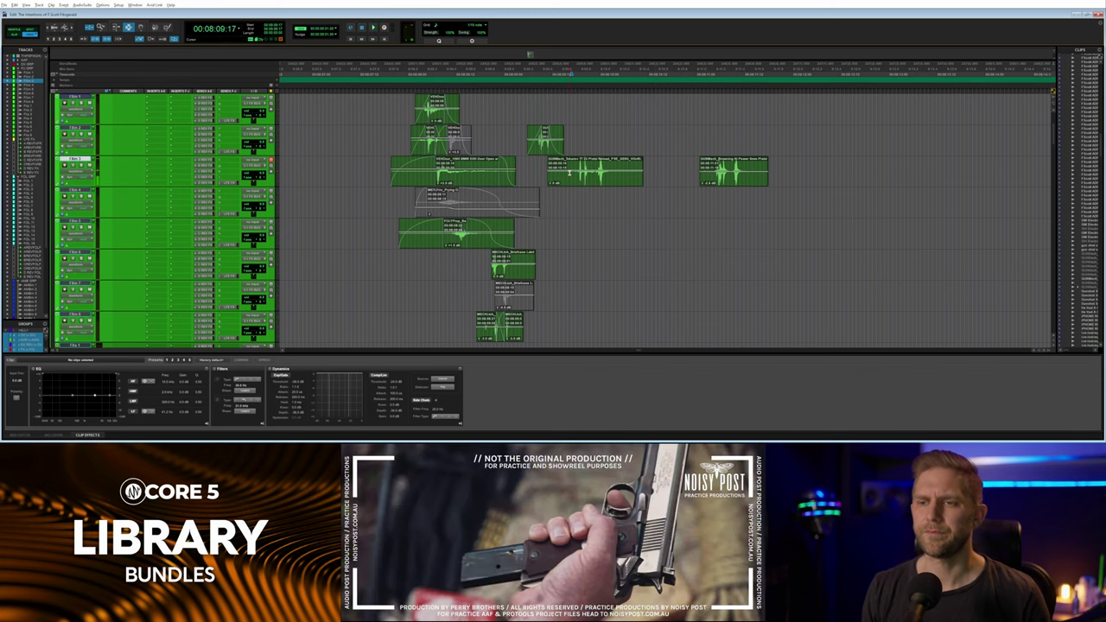
key("space")
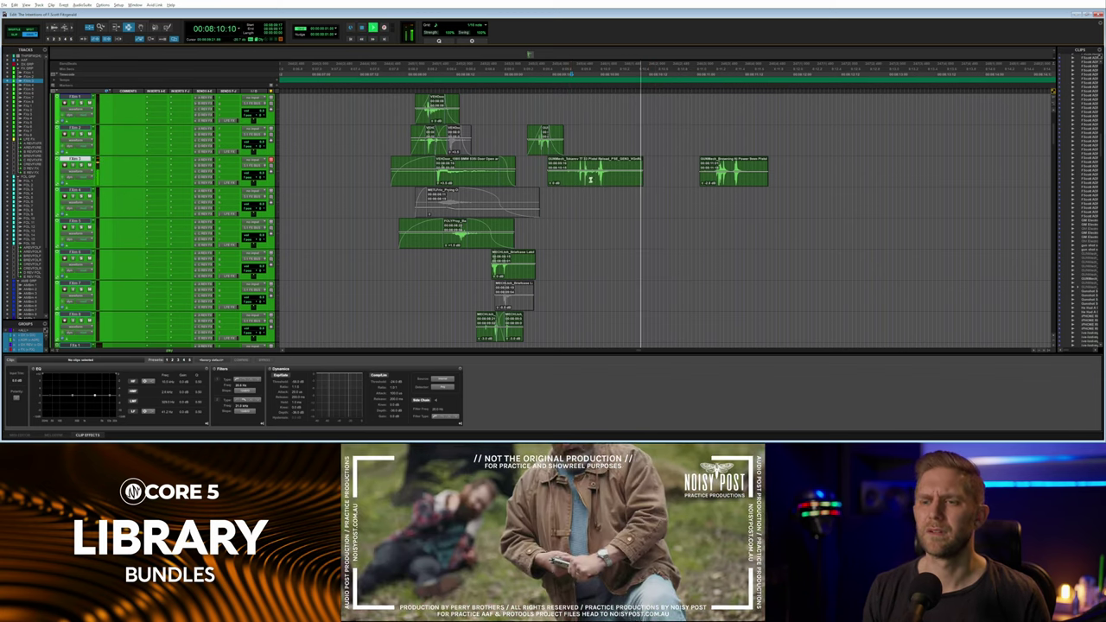
key("space")
key("space")
key("space")
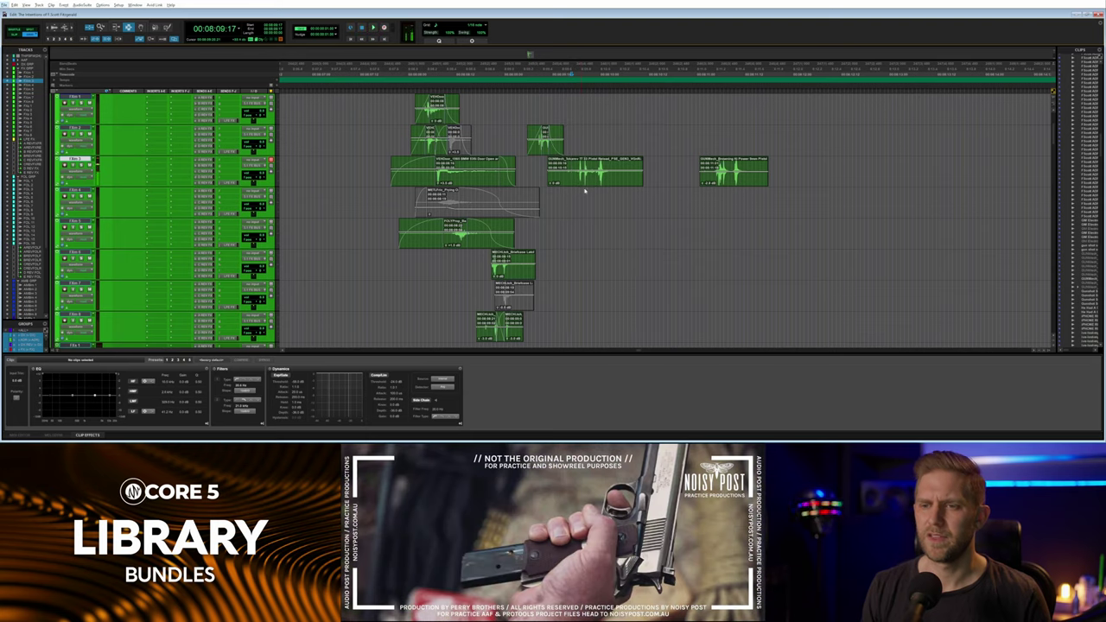
Bring the 12 Gauge Shotgun loading sound from SoundQ onto the fourth effects track beneath the Tokarev clip and play the close-up.
key("alt+Tab")
left_click(576, 177)
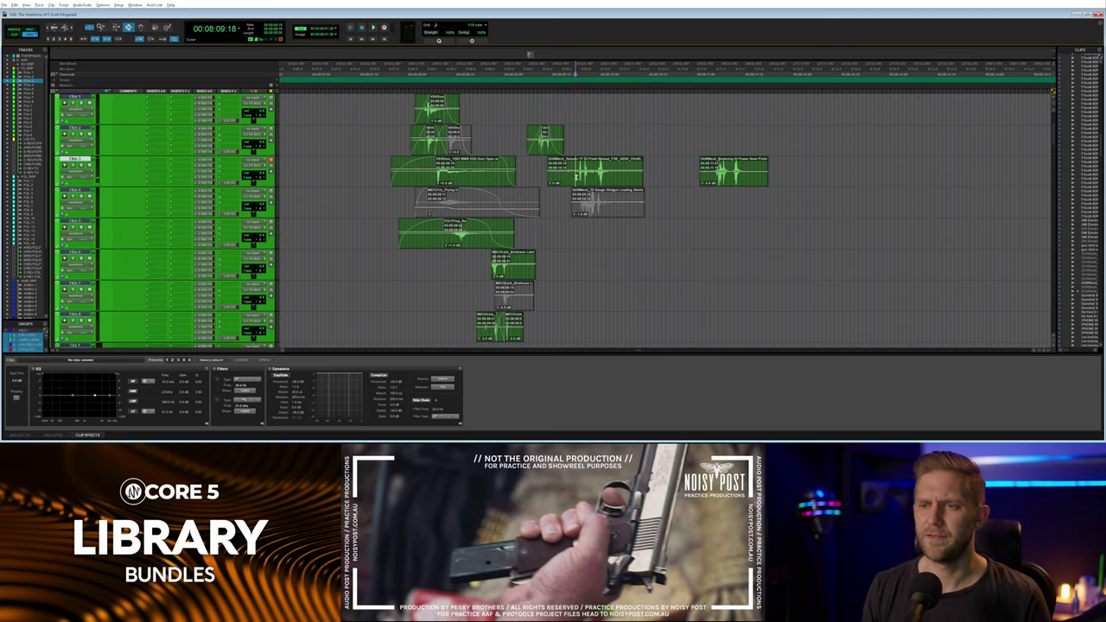
key("space")
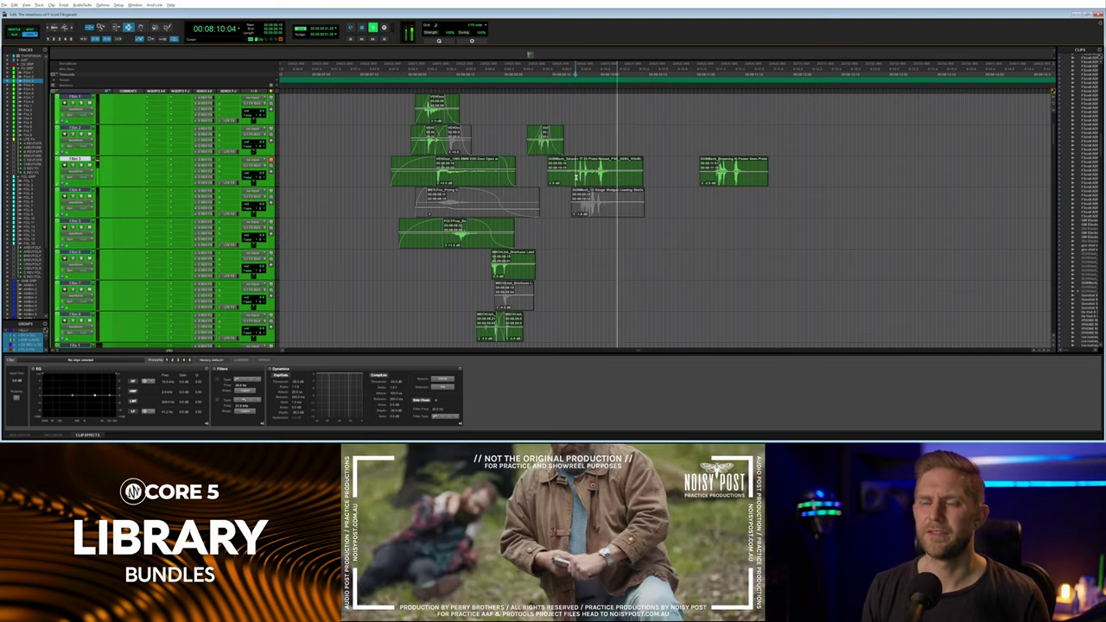
Stop playback, switch to SoundQ and search the sound library for "pistol".
key("space")
key("alt+Tab")
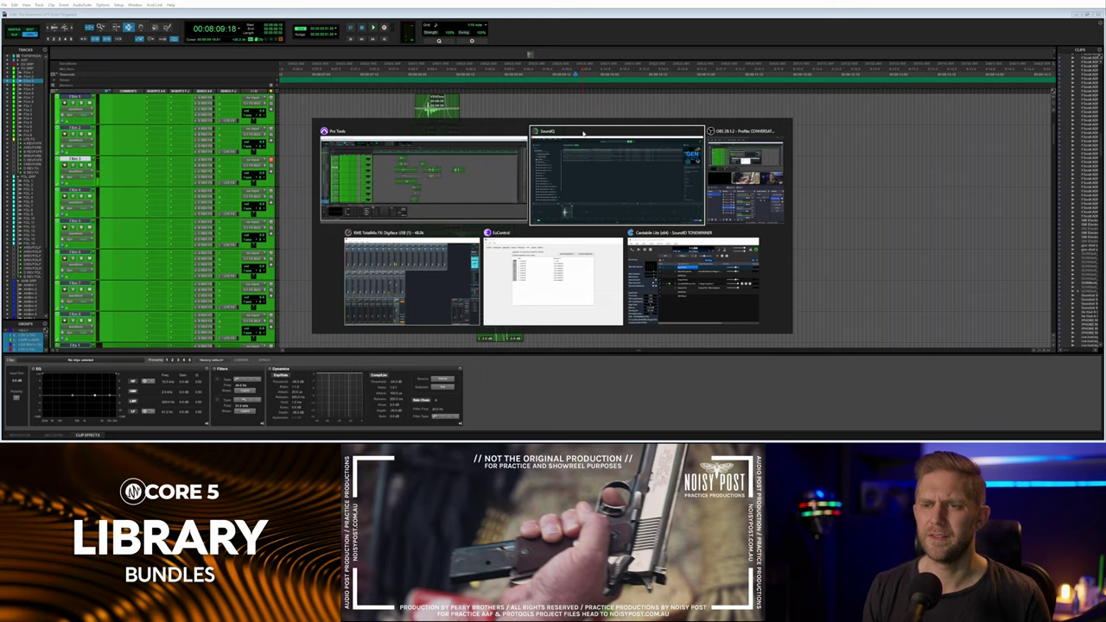
left_click(489, 26)
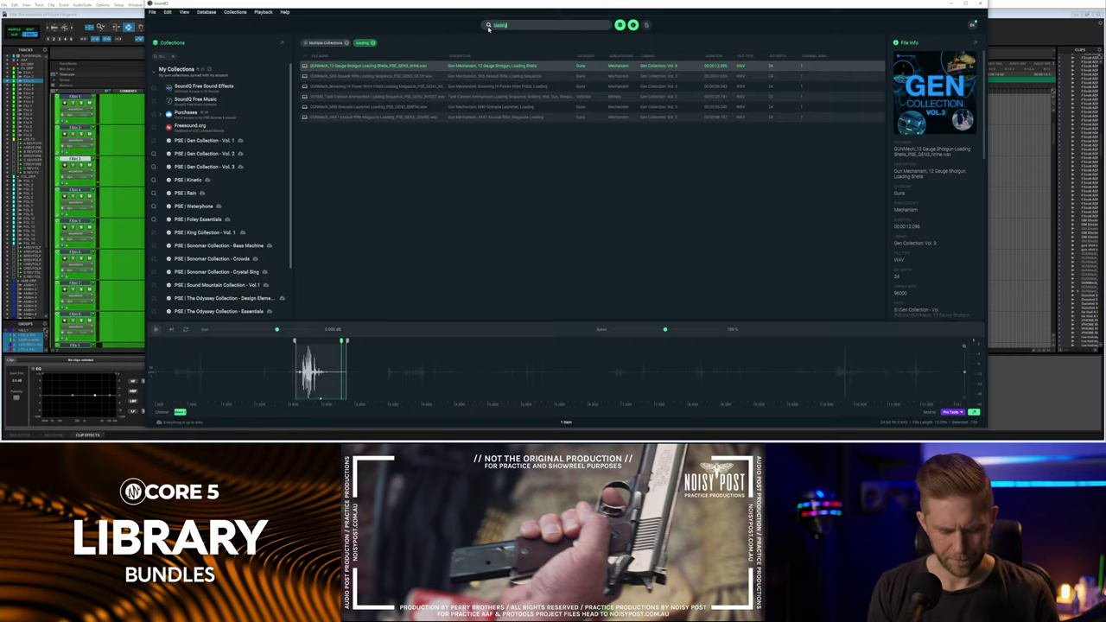
type("pistol")
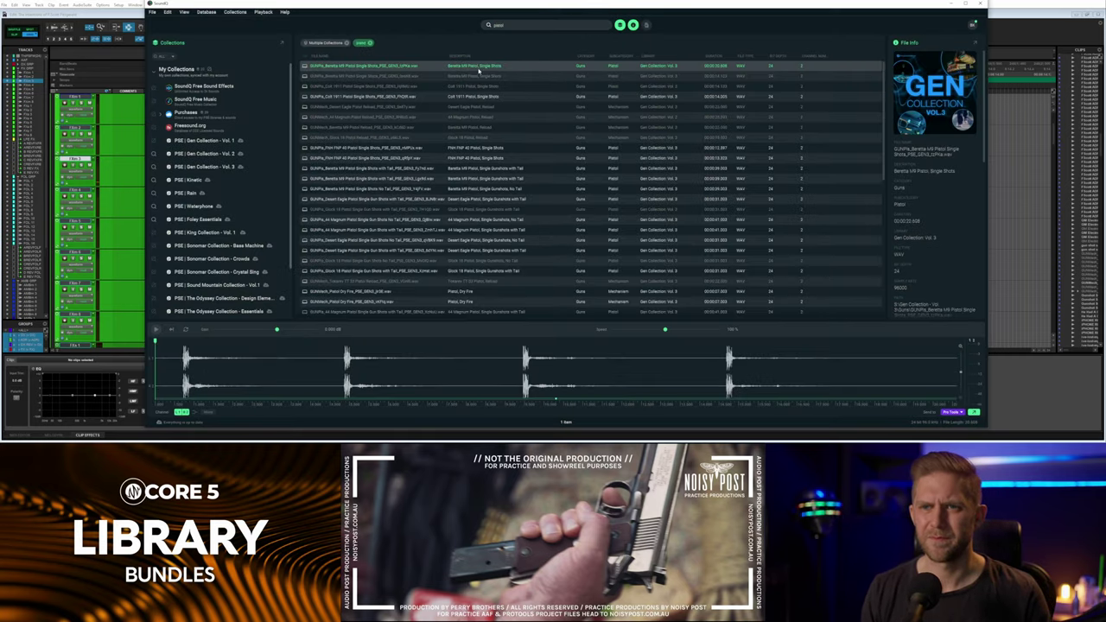
Audition pistol results in the list, including the FNH FNP 40, gun toss, suppressed laser, Ruger, Tokarev, Beretta M9 and 44 Magnum sounds.
left_click(474, 147)
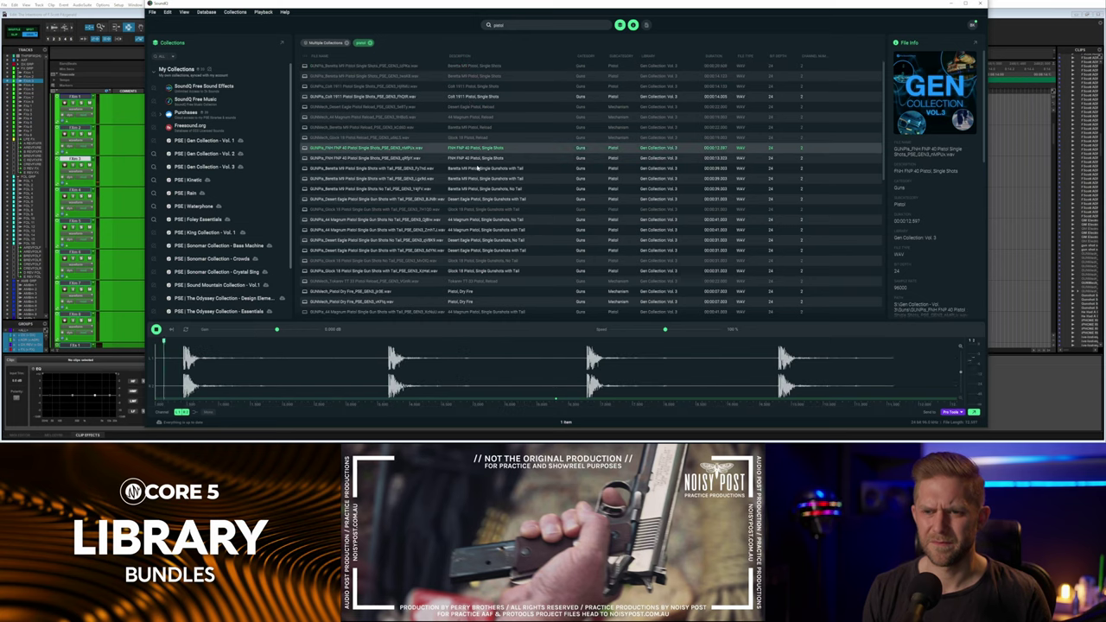
scroll(484, 229, "down", 5)
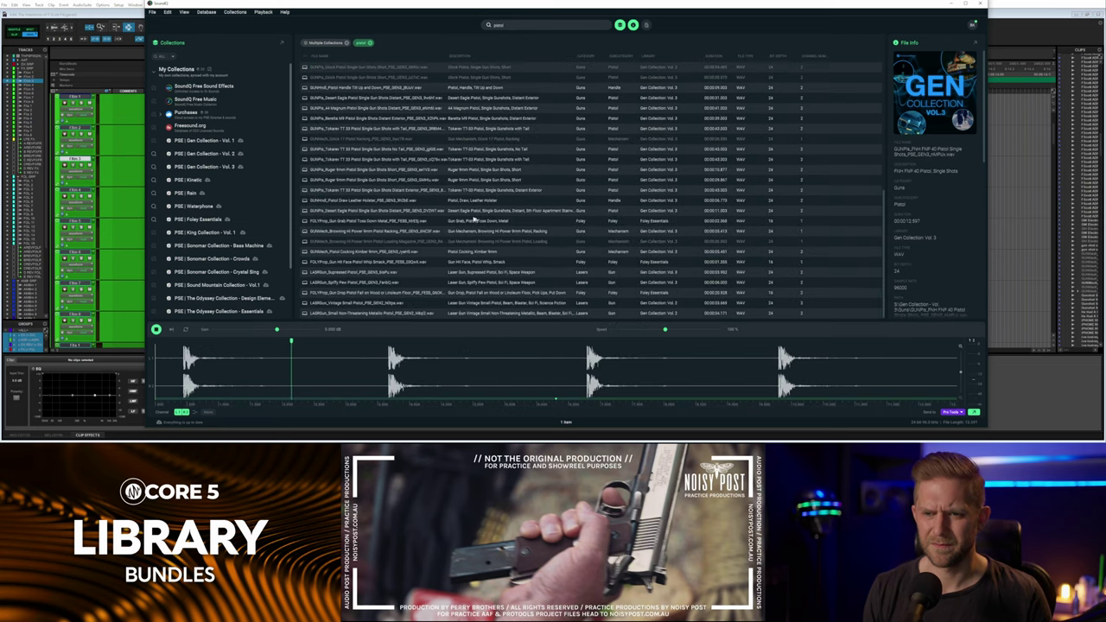
left_click(473, 221)
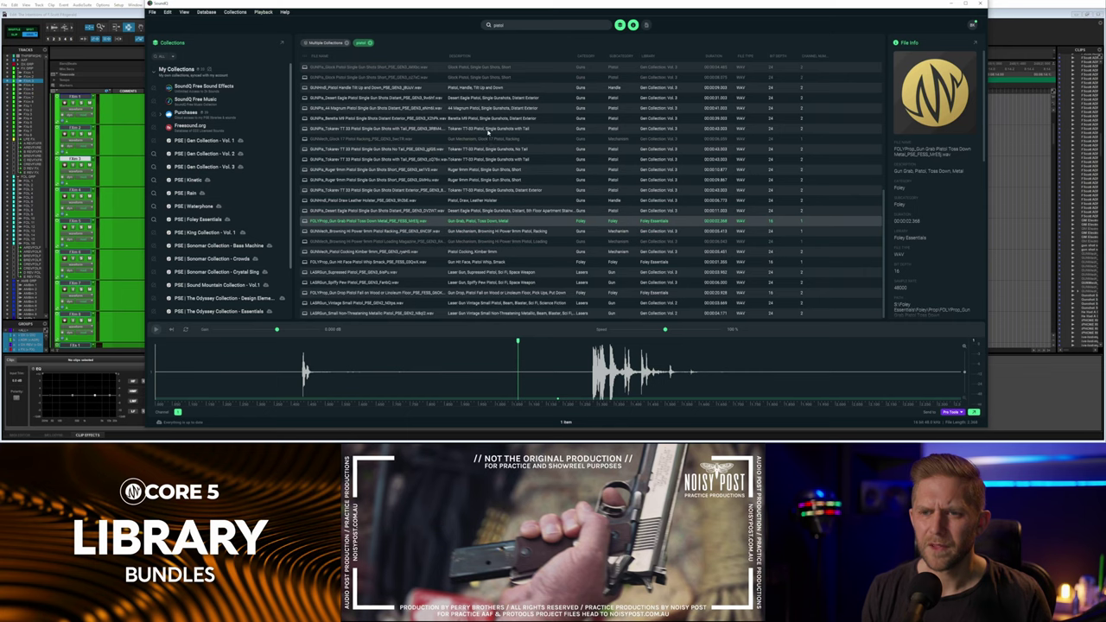
left_click(487, 272)
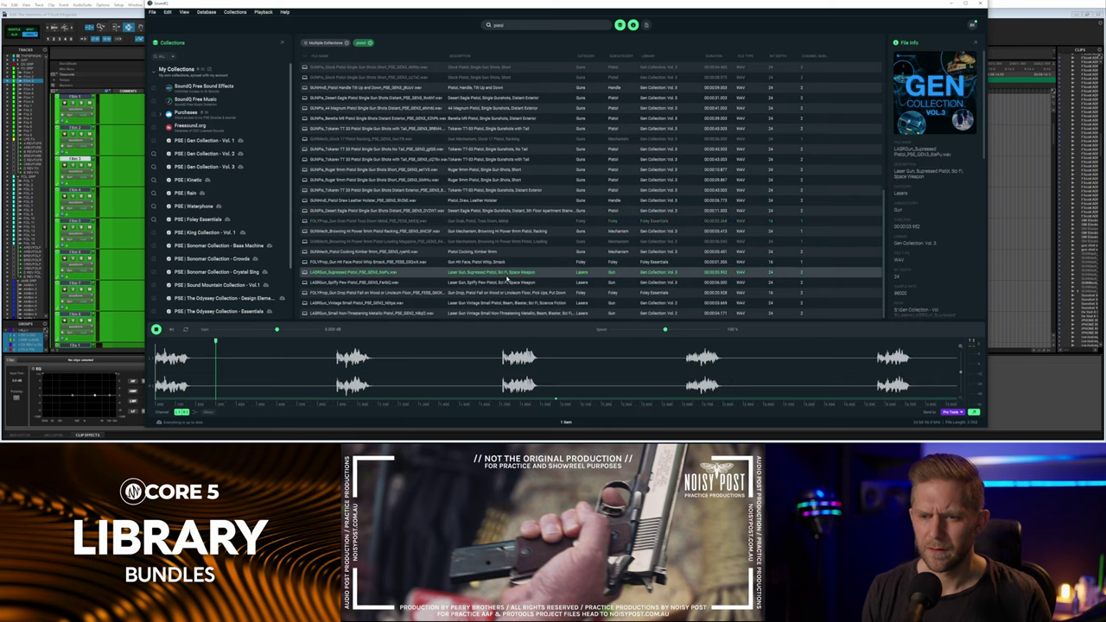
key("Down")
key("Down")
left_click(483, 199)
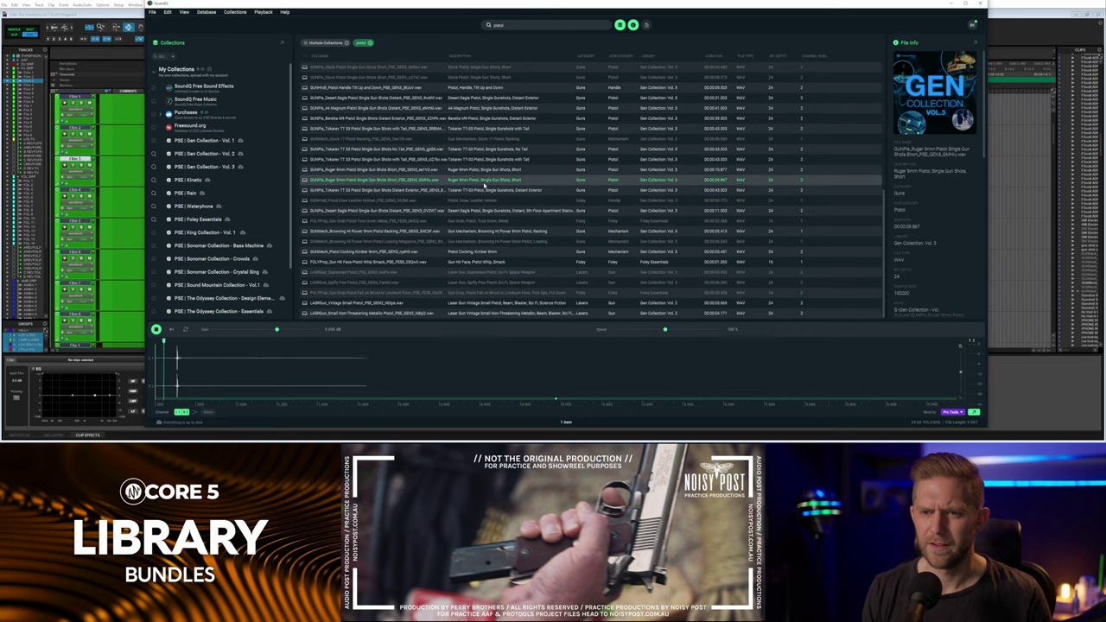
left_click(485, 181)
left_click(483, 169)
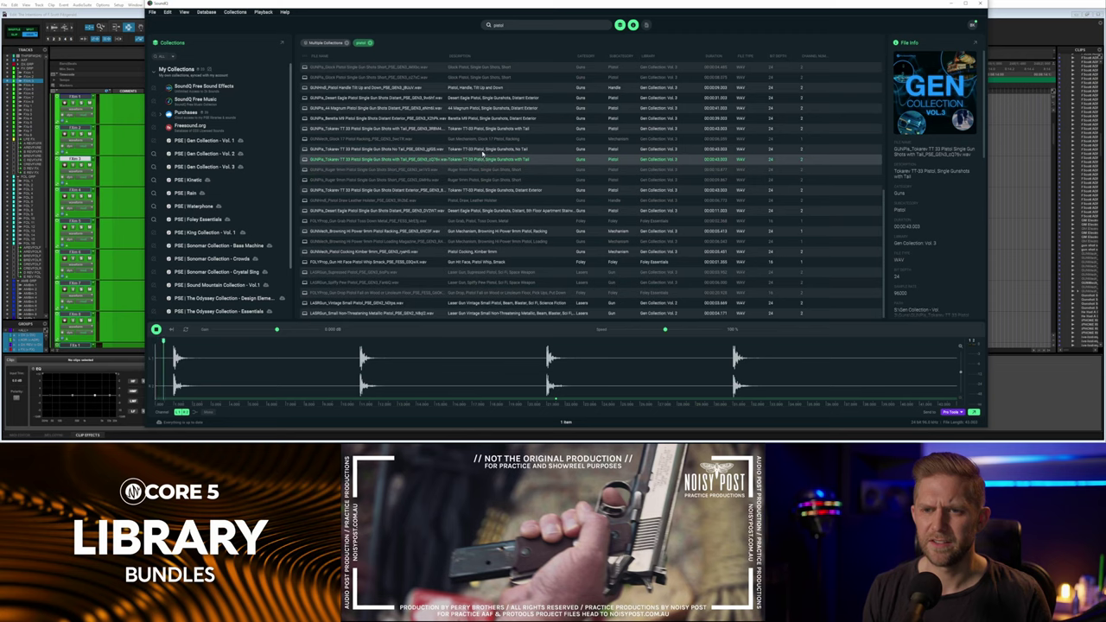
scroll(484, 173, "down", 5)
left_click(484, 189)
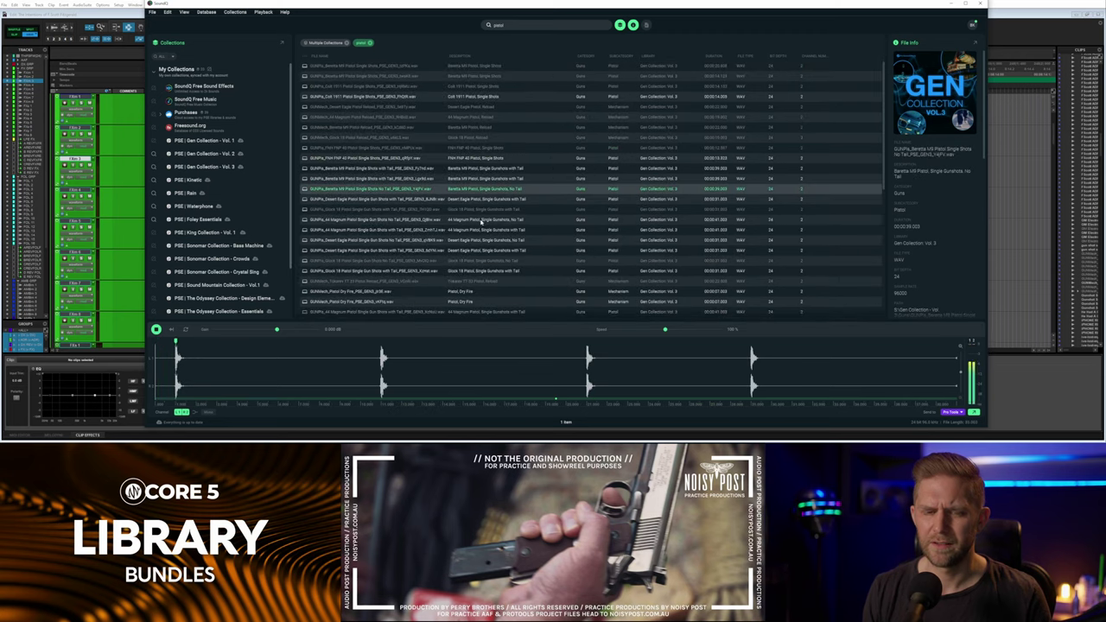
left_click(509, 221)
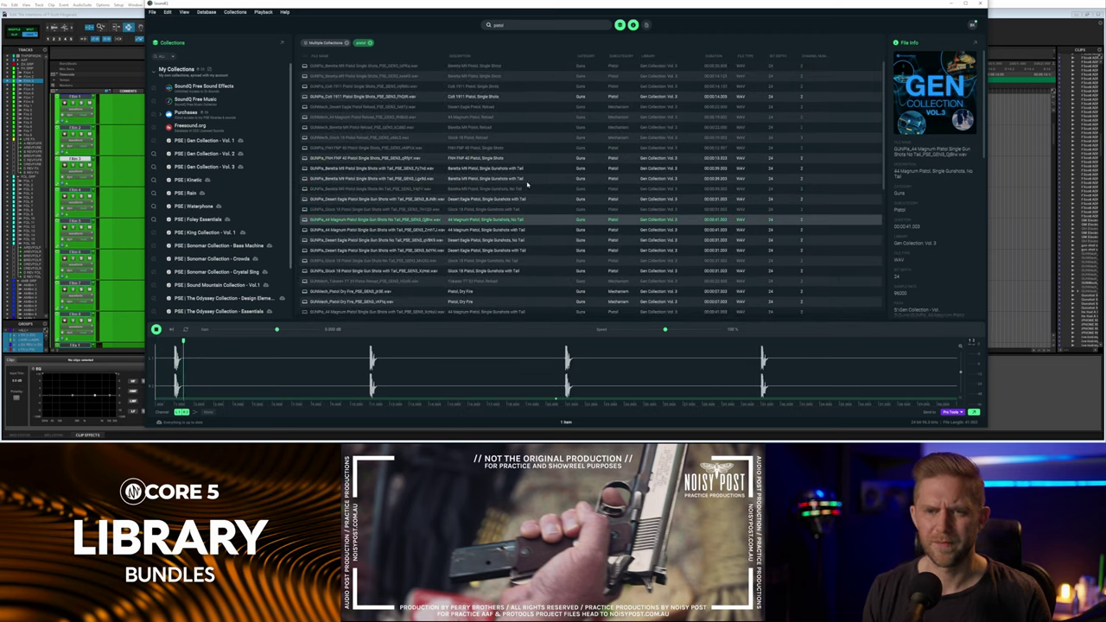
Audition the separate reload passages of the Desert Eagle Pistol Reload sound.
left_click(484, 110)
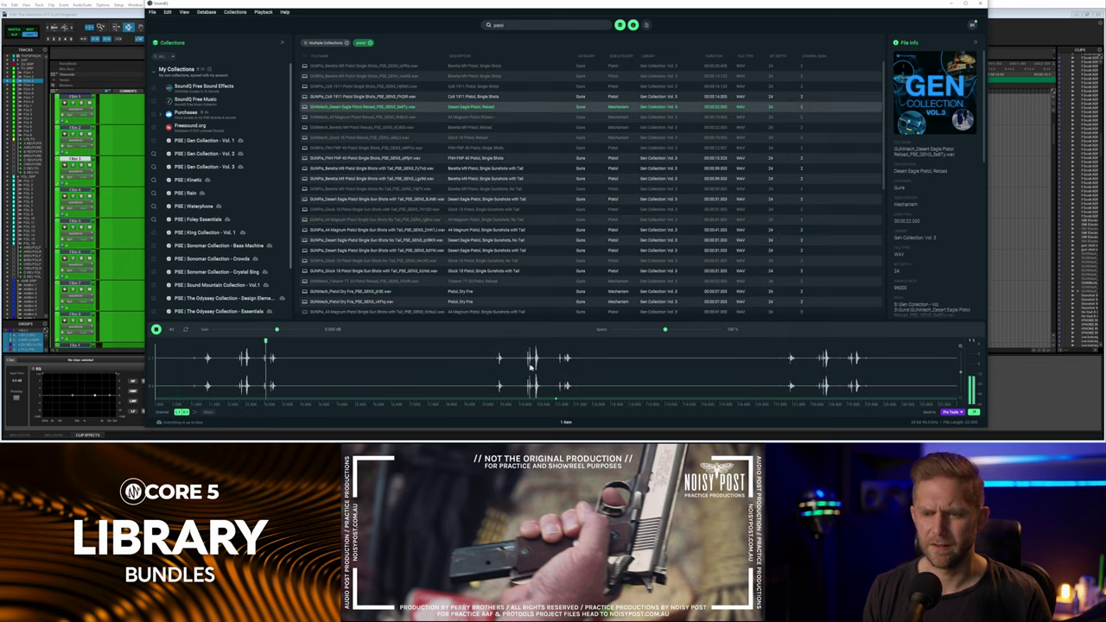
key("space")
left_click(500, 370)
key("space")
key("space")
left_click(520, 369)
key("space")
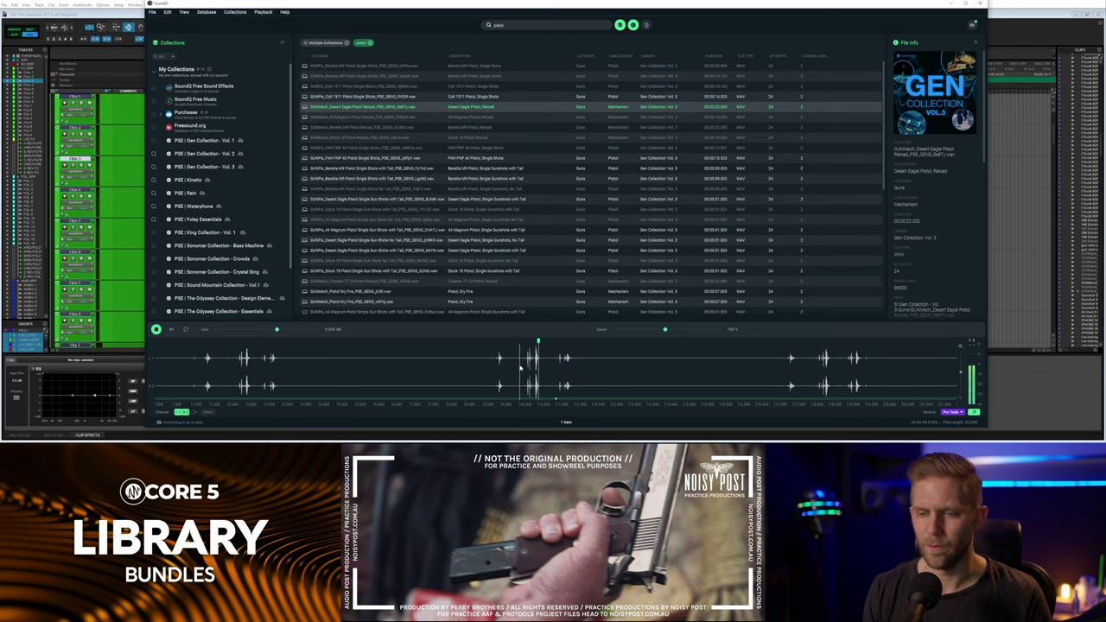
key("space")
left_click(818, 368)
key("space")
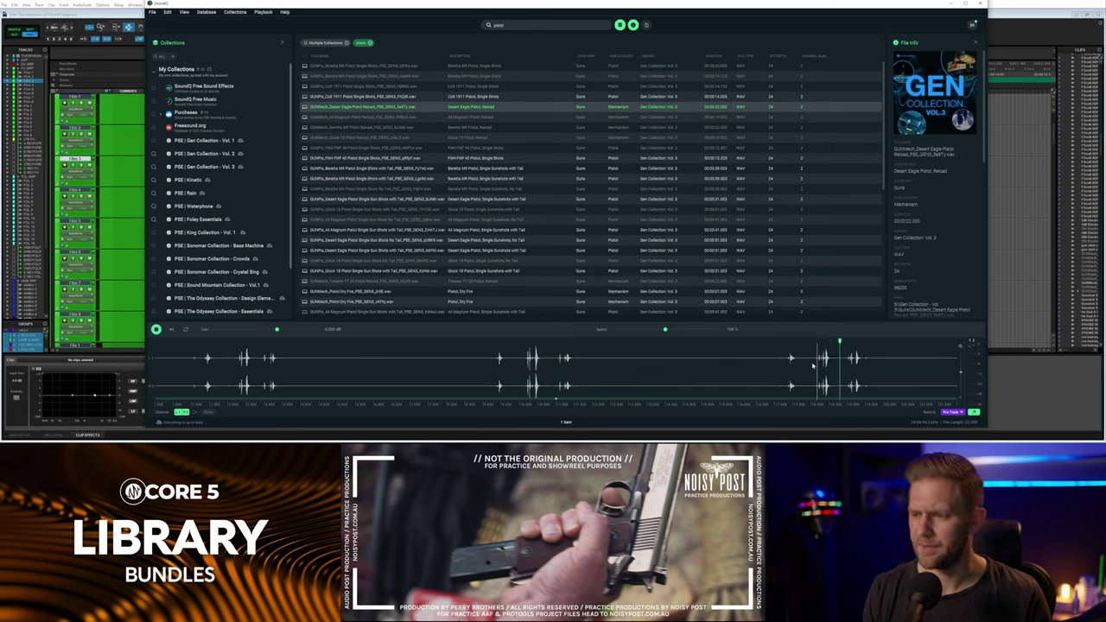
Select the main racking hit in the third Desert Eagle reload and send it to the fifth effects track in Pro Tools.
left_click(812, 366)
key("space")
left_click_drag(812, 367, 835, 362)
key("alt+Tab")
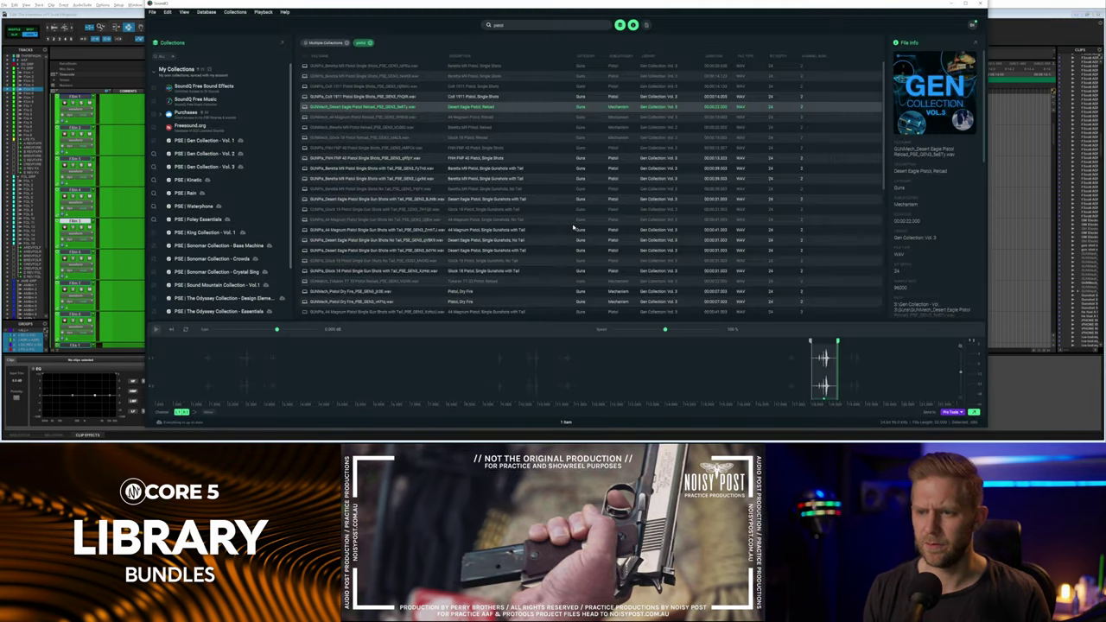
key("s")
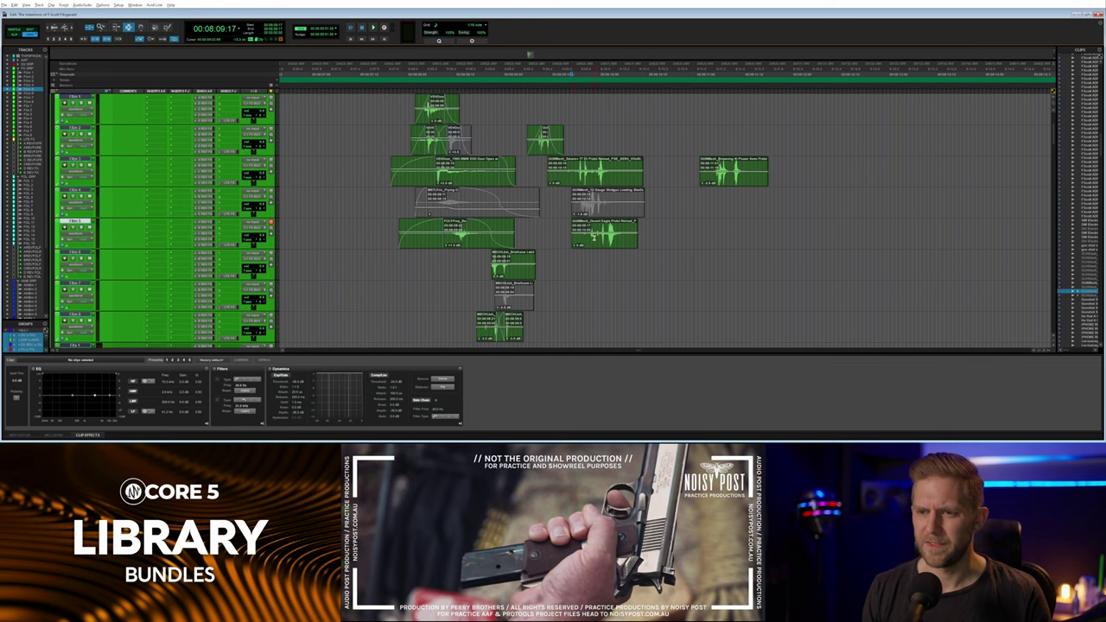
Shift the Desert Eagle clip slightly earlier to match the pistol racking, raise its clip gain and play the close-up.
left_click_drag(599, 242, 595, 242)
key("space")
key("comma")
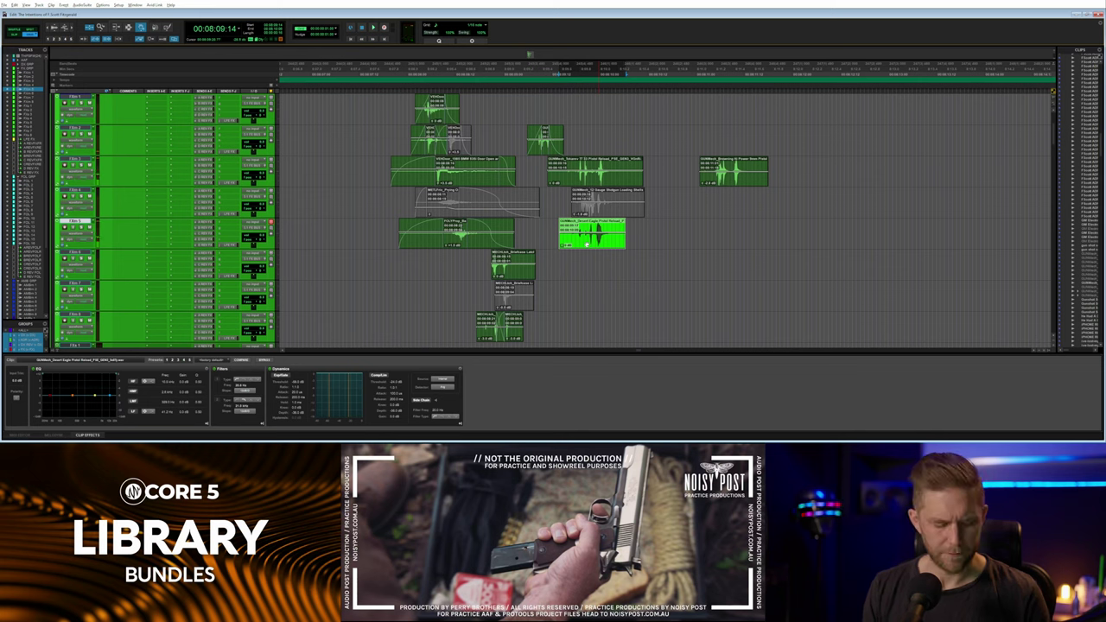
left_click_drag(584, 245, 587, 246)
key("space")
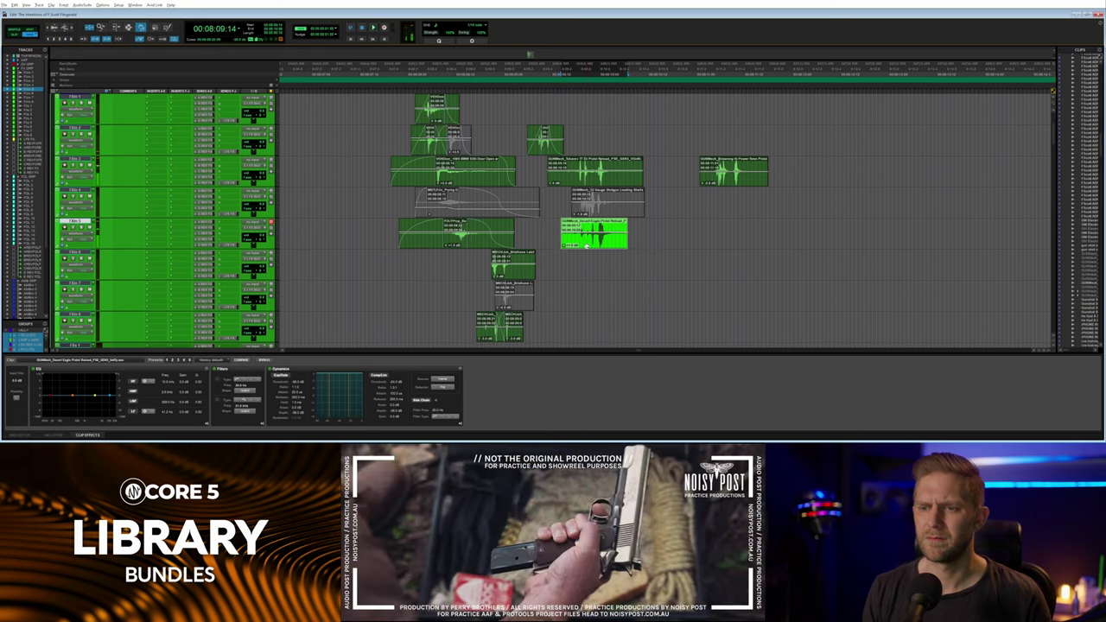
left_click(558, 231)
key("space")
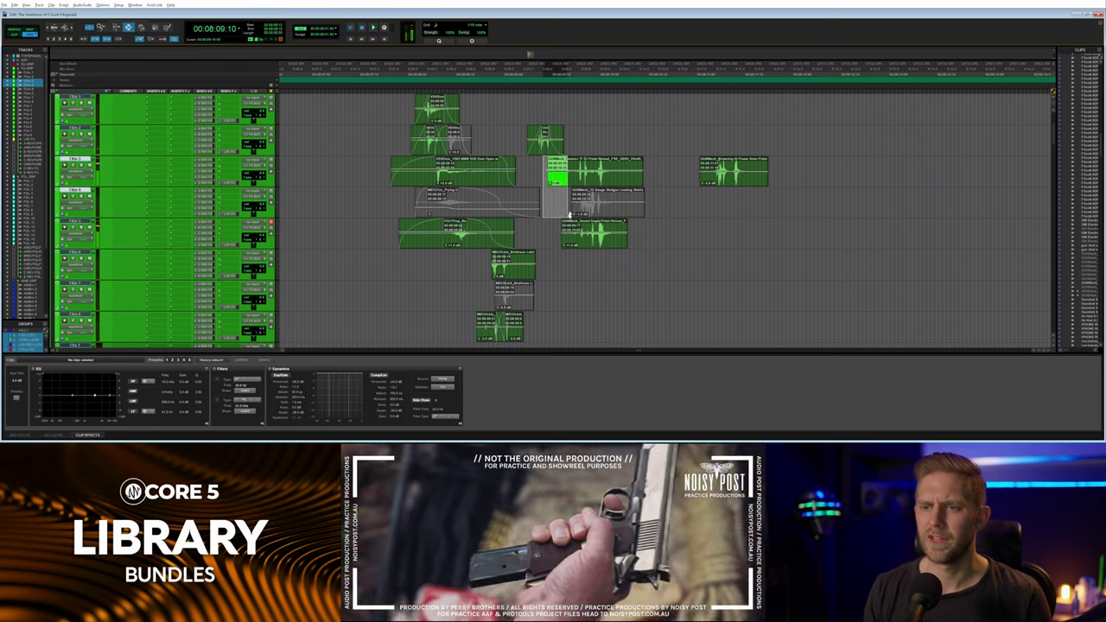
Trim the openings off the stacked Tokarev, 12 Gauge Shotgun and Desert Eagle clips and fade in their new starts.
left_click_drag(543, 163, 572, 227)
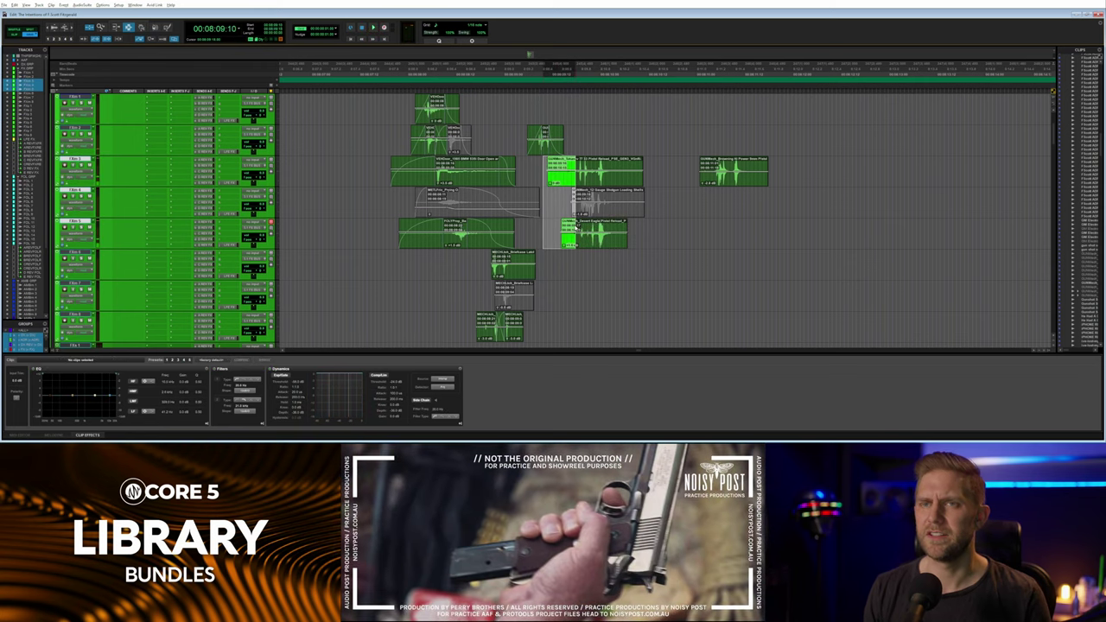
key("Delete")
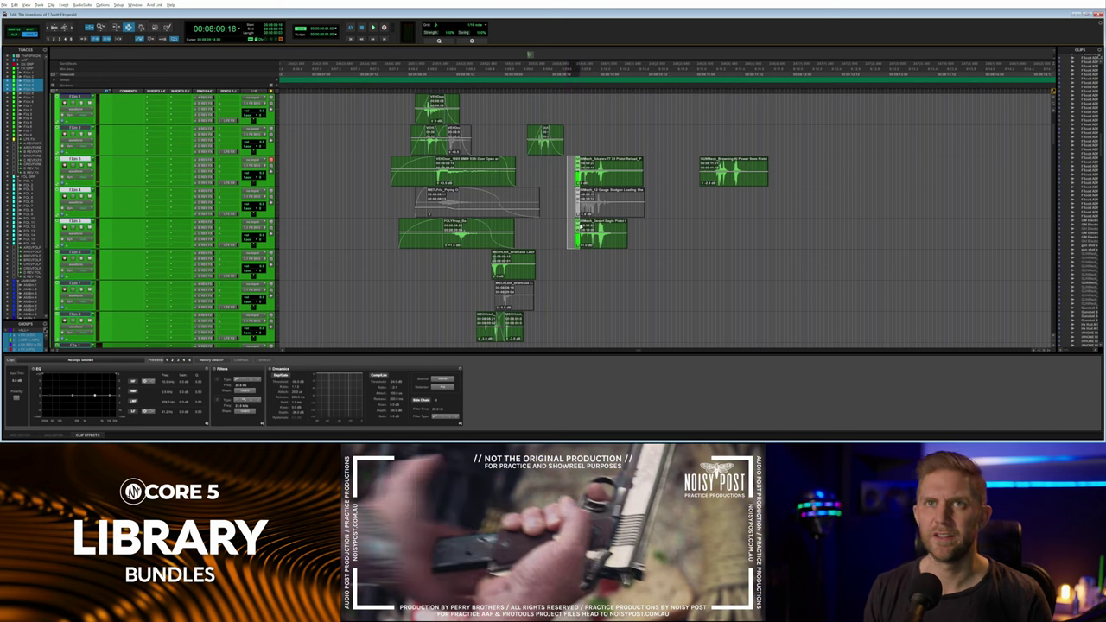
key("f")
left_click(569, 202)
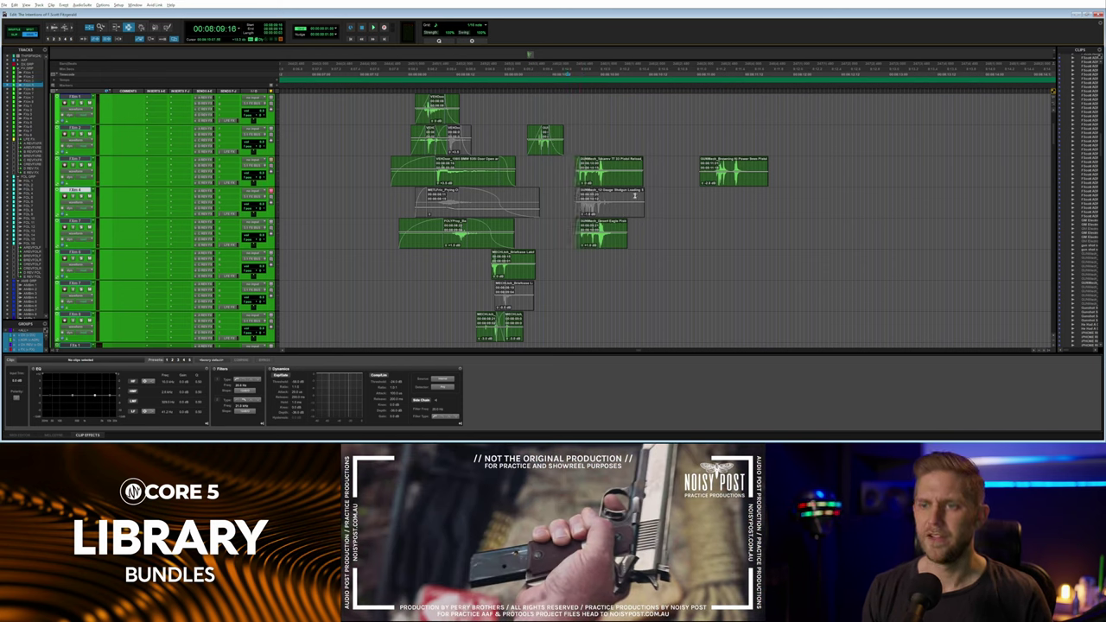
key("space")
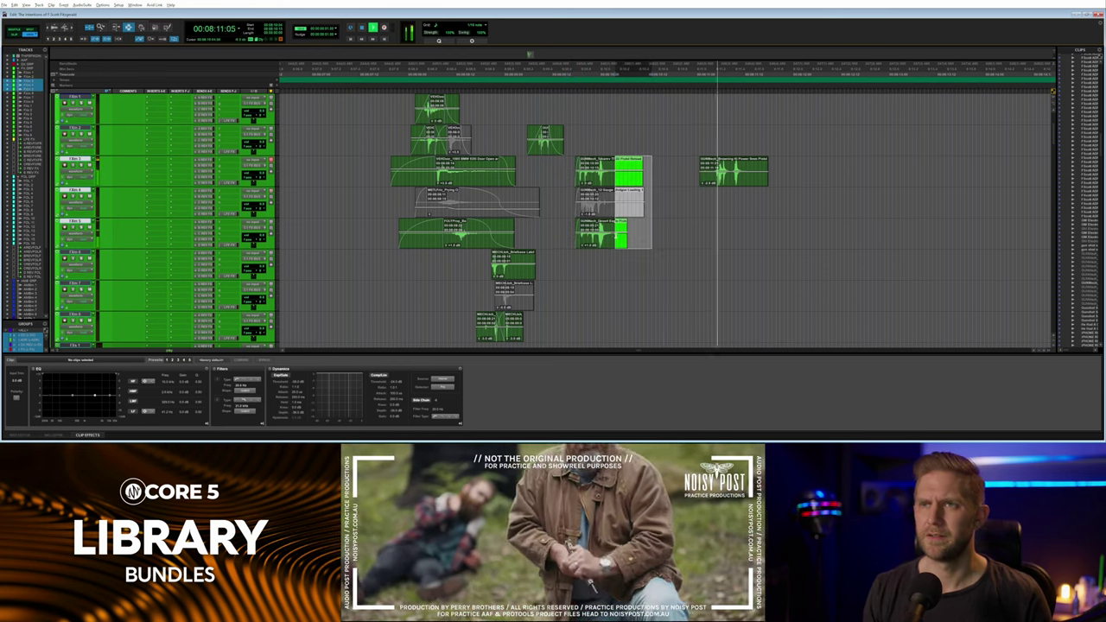
left_click(616, 235)
Mute the two latch clips on the eighth effects track and play the briefcase opening without them.
left_click(400, 161)
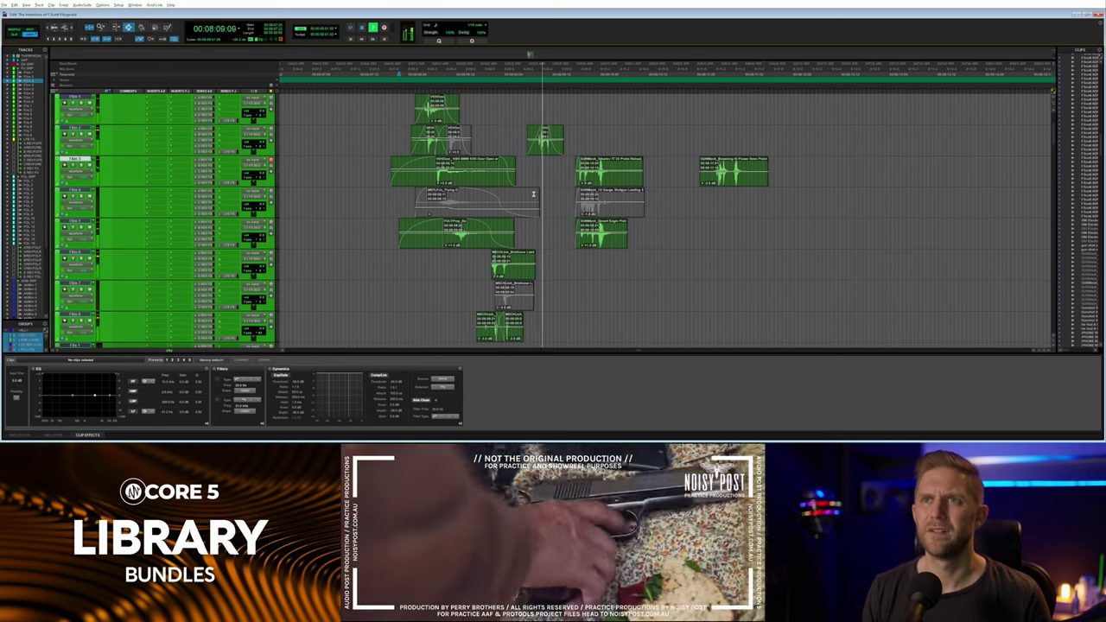
key("space")
left_click_drag(454, 328, 579, 330)
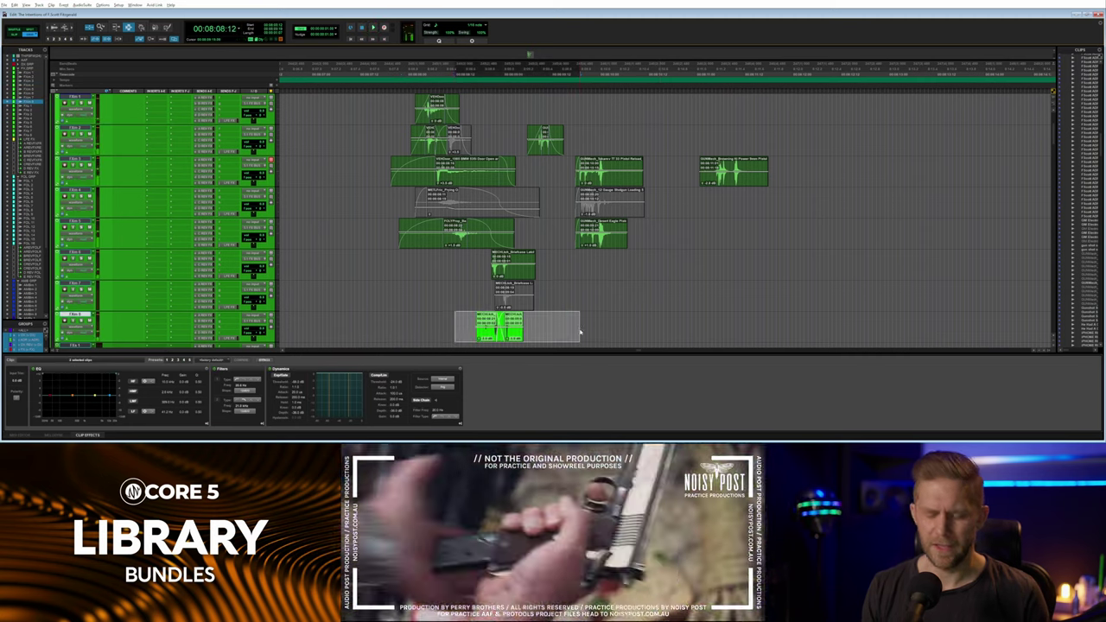
key("ctrl+m")
left_click(468, 268)
key("space")
key("space")
Raise the clip gain of the Briefcase Latch clip on the sixth effects track and play it through to the pistol close-up.
left_click_drag(495, 278, 494, 277)
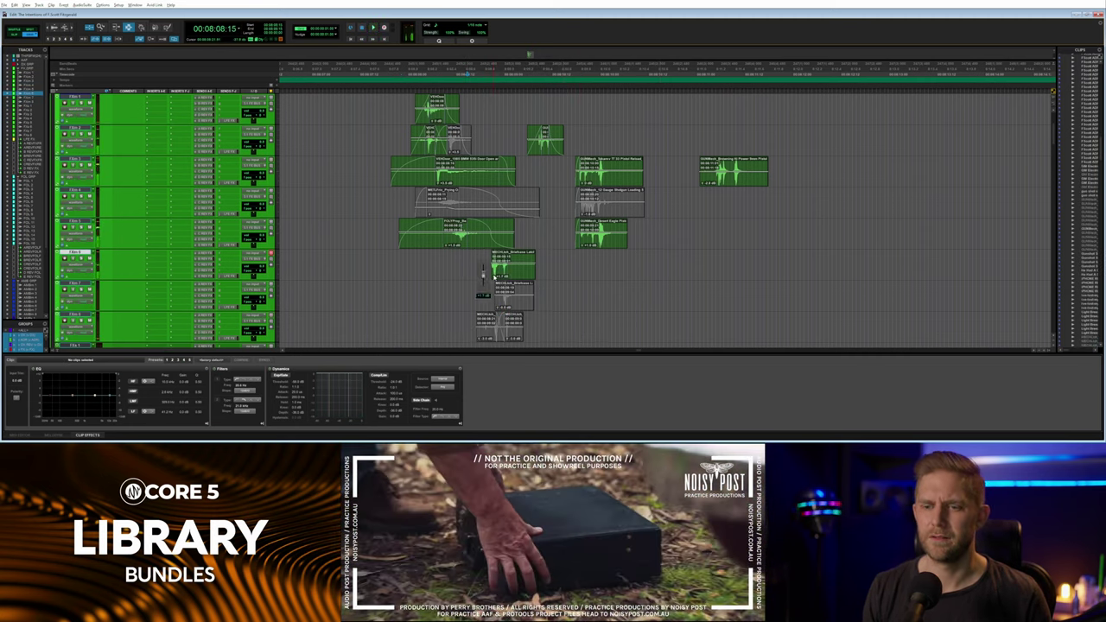
key("space")
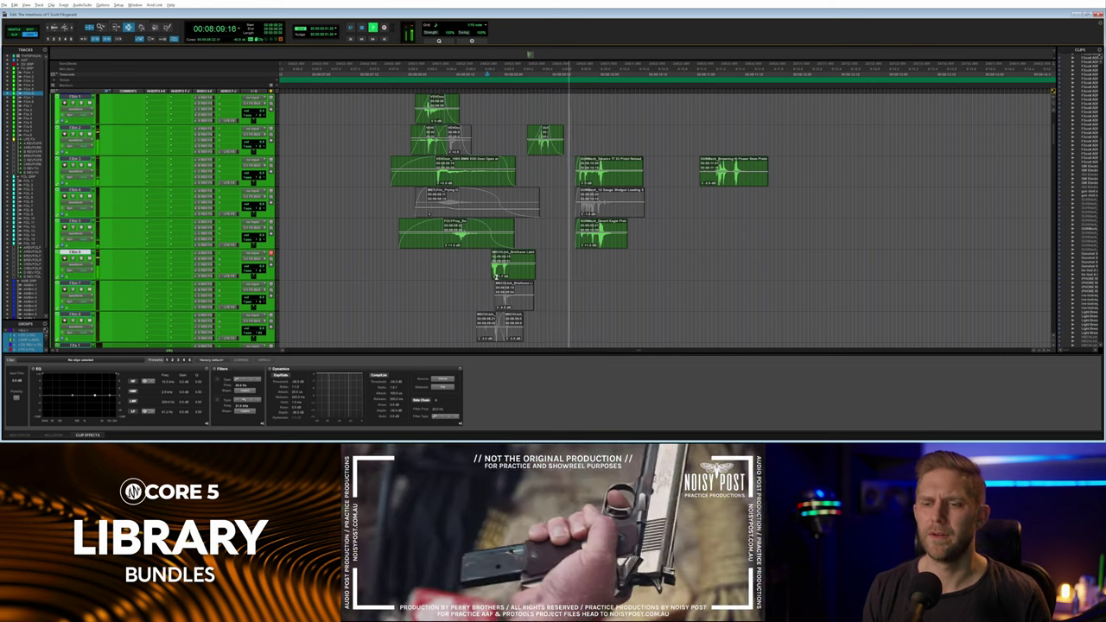
key("space")
left_click(498, 274)
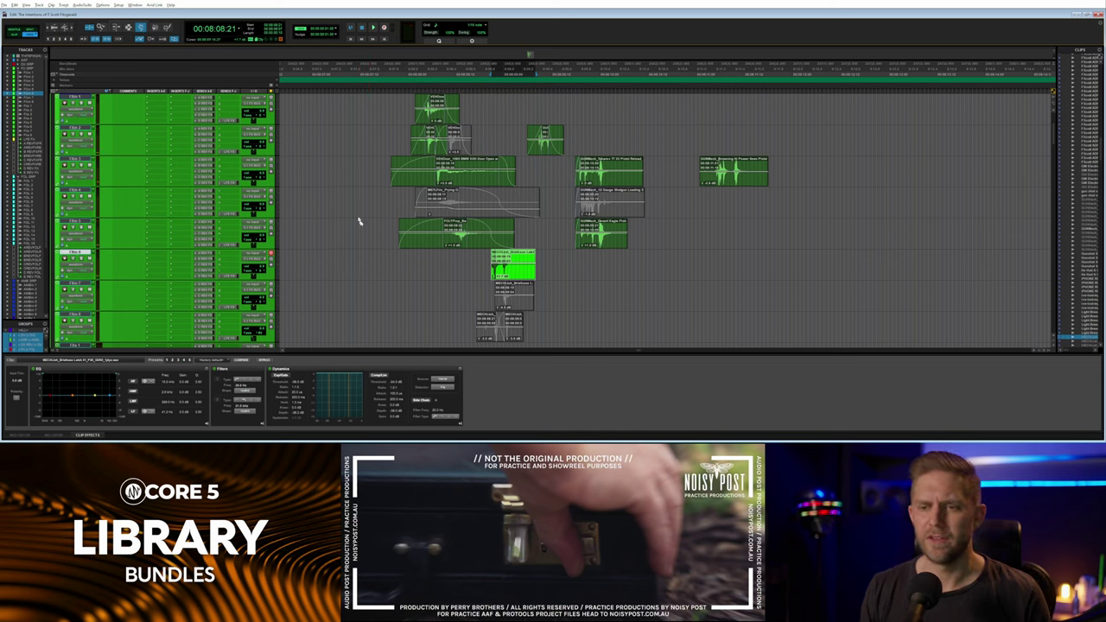
Replay the latch close-up and duplicate the Briefcase Latch clip onto the seventh effects track at the same time position.
key("space")
key("space")
key("space")
key("space")
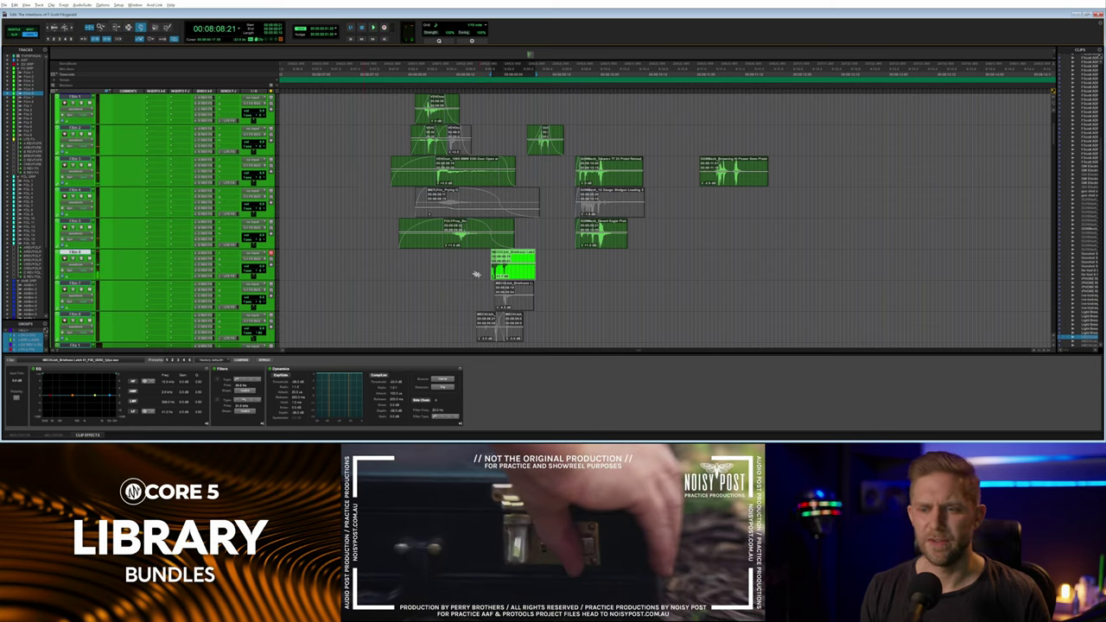
left_click_drag(501, 272, 504, 286)
left_click(101, 5)
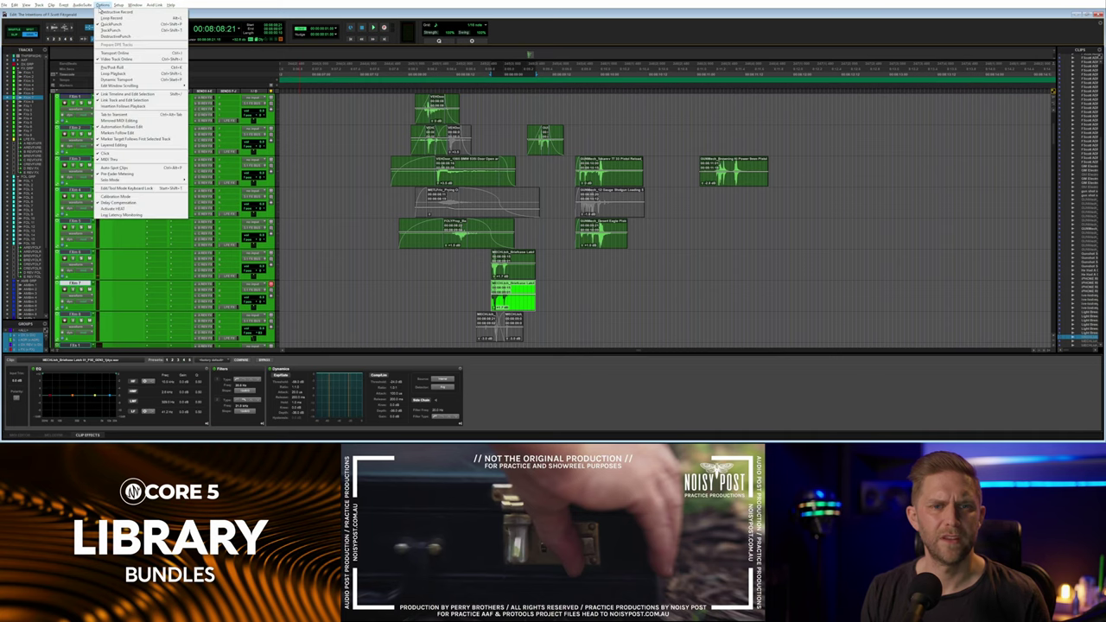
mouse_move(83, 5)
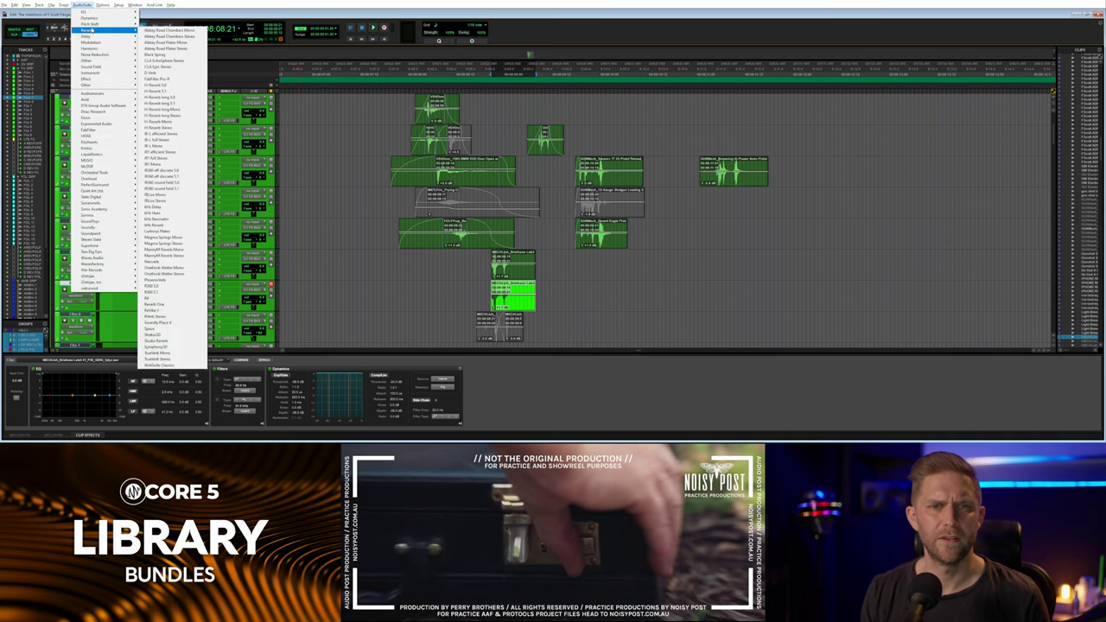
left_click(144, 18)
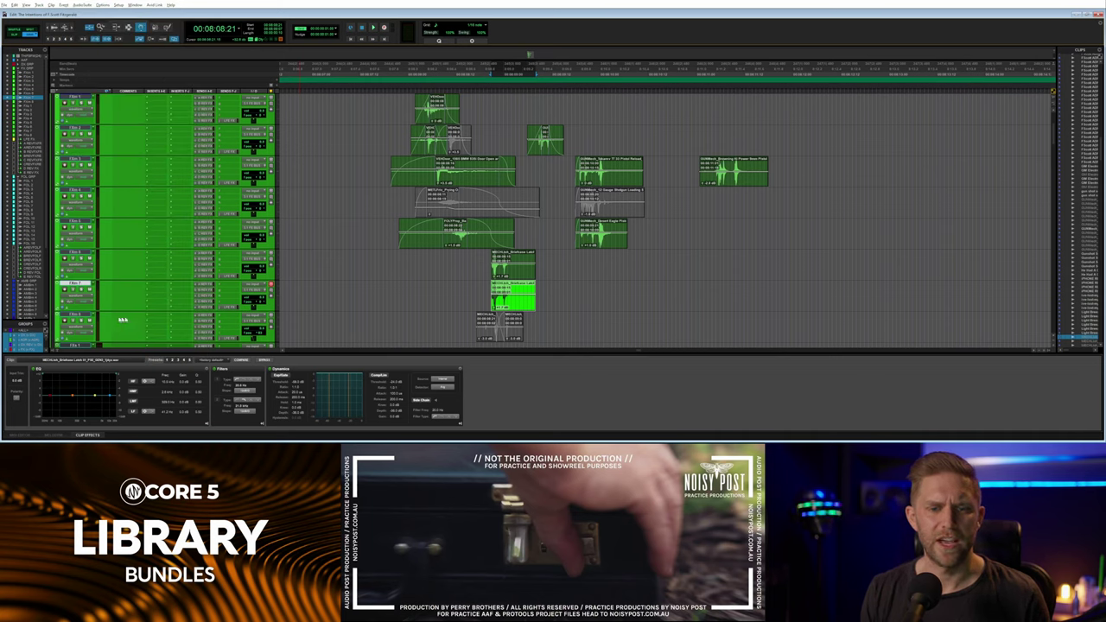
Enable Elastic Audio on the seventh effects track, raise the duplicated Briefcase Latch clip's TCE factor to stretch it, and play it.
left_click(111, 318)
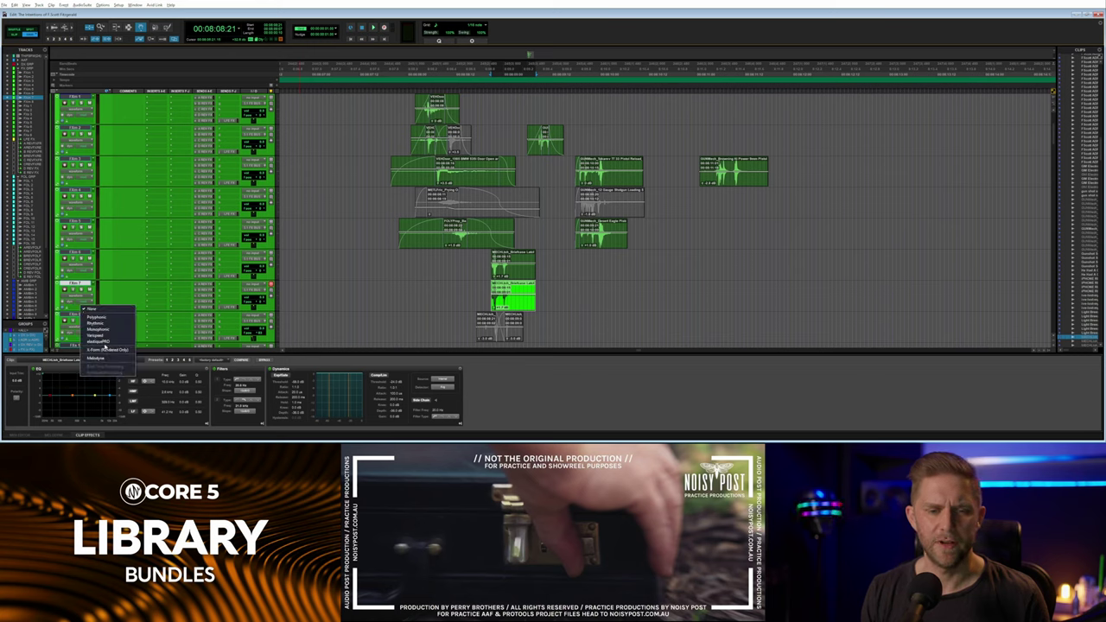
left_click(105, 342)
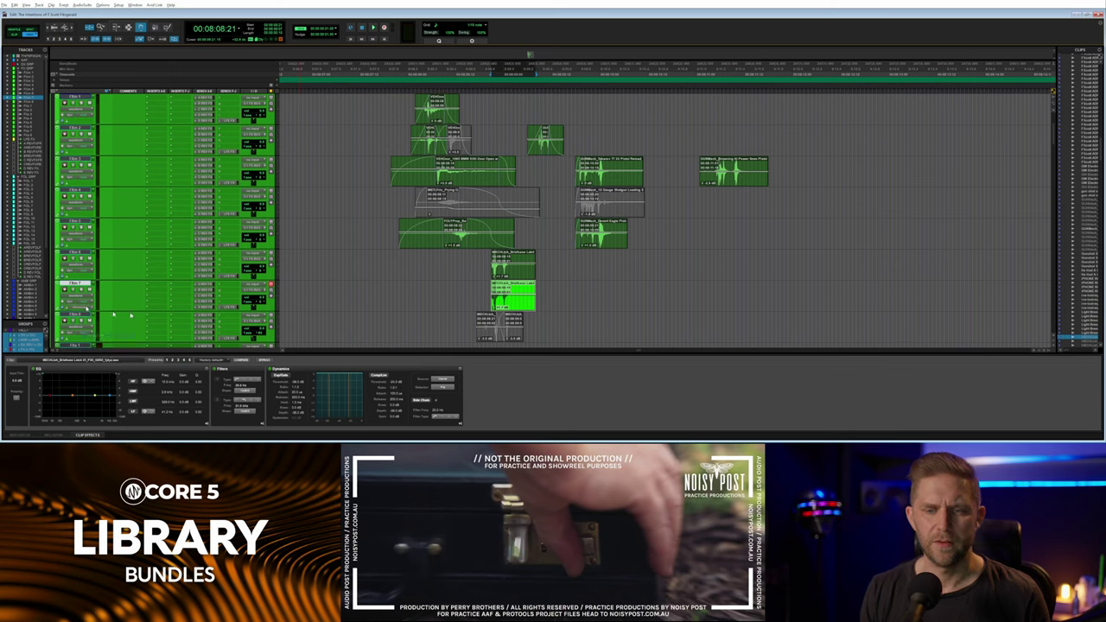
right_click(508, 303)
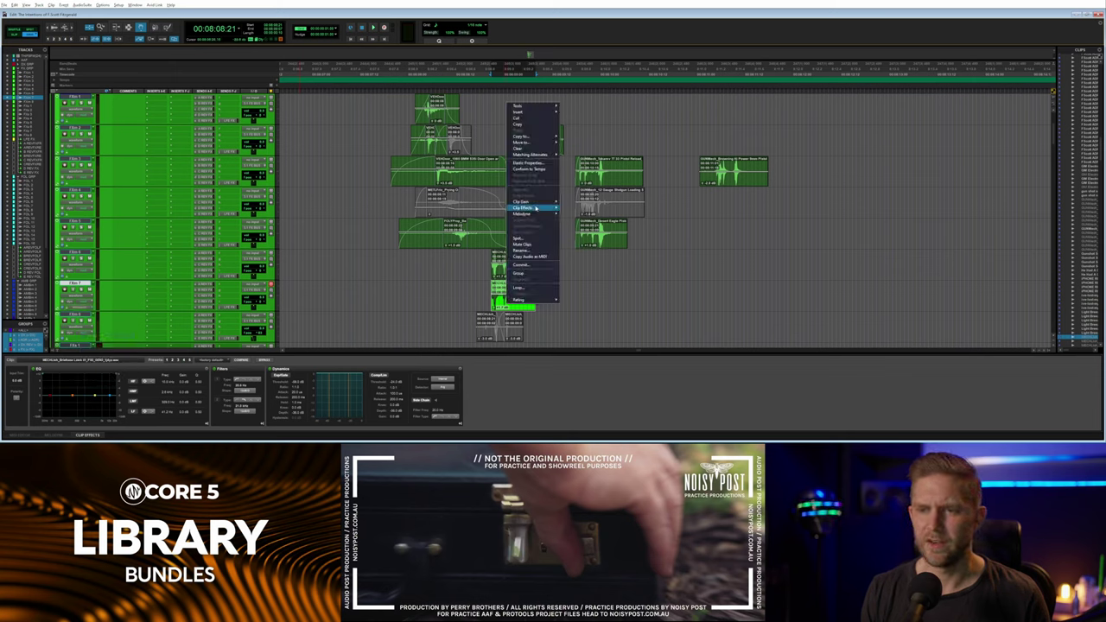
left_click(537, 163)
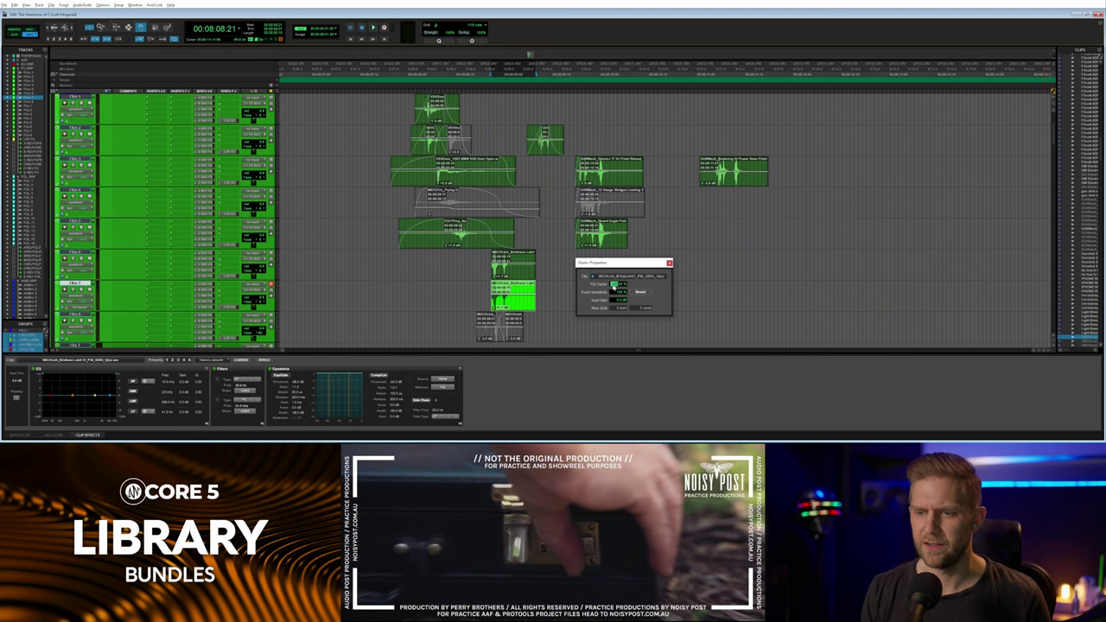
left_click_drag(613, 289, 616, 280)
key("space")
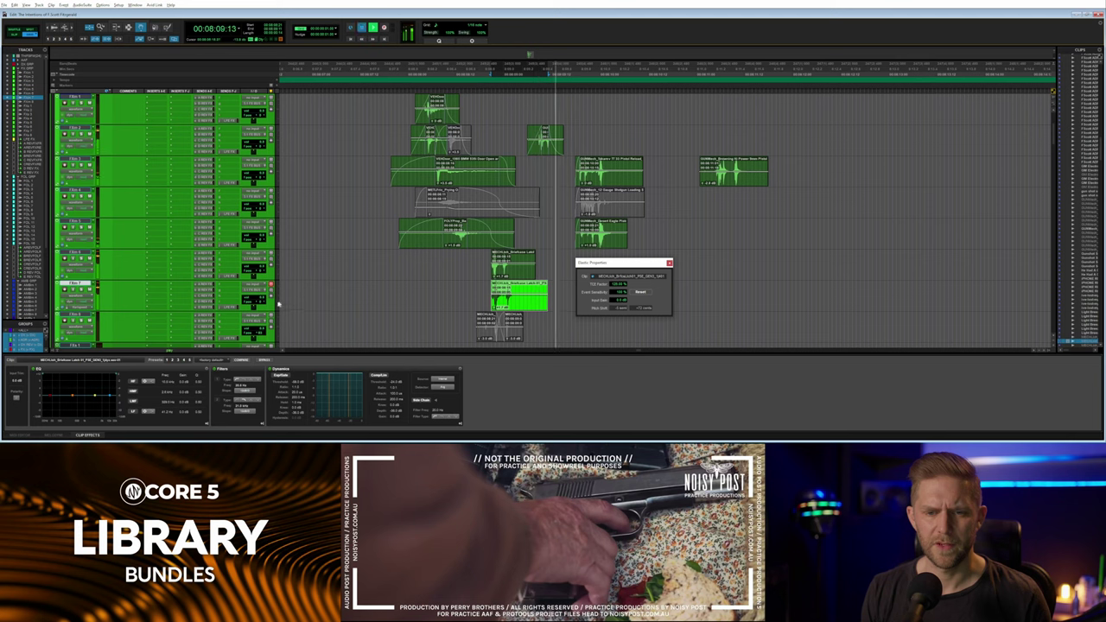
Clear the volume automation around the latch clips on the seventh and eighth effects tracks and play the briefcase opening.
key("space")
key("minus")
key("F7")
left_click_drag(447, 297, 591, 325)
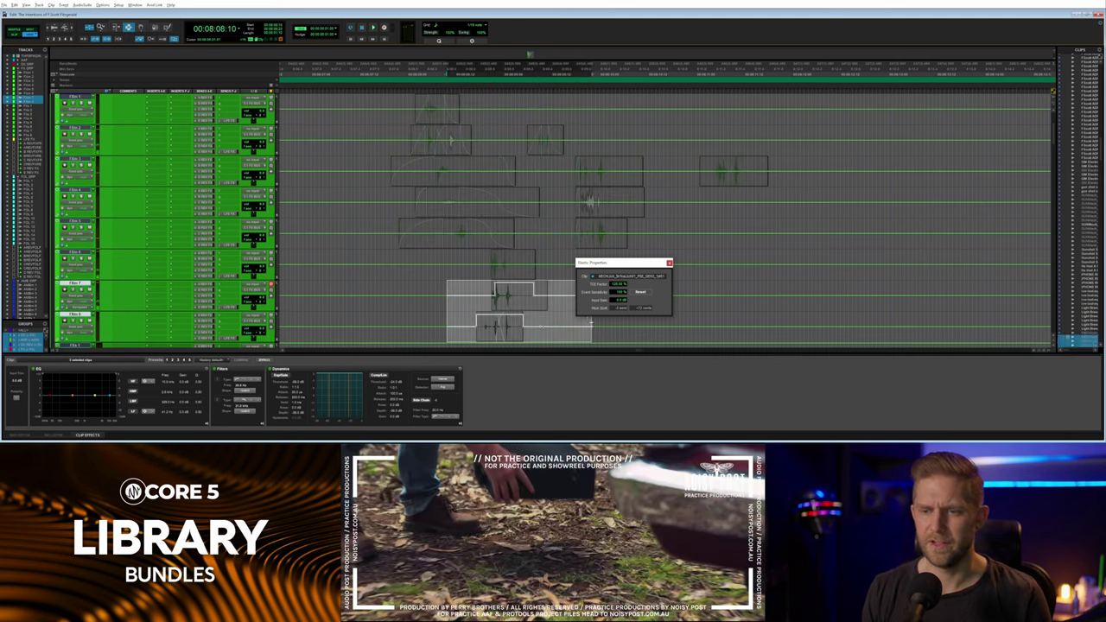
key("Delete")
left_click(488, 301)
key("space")
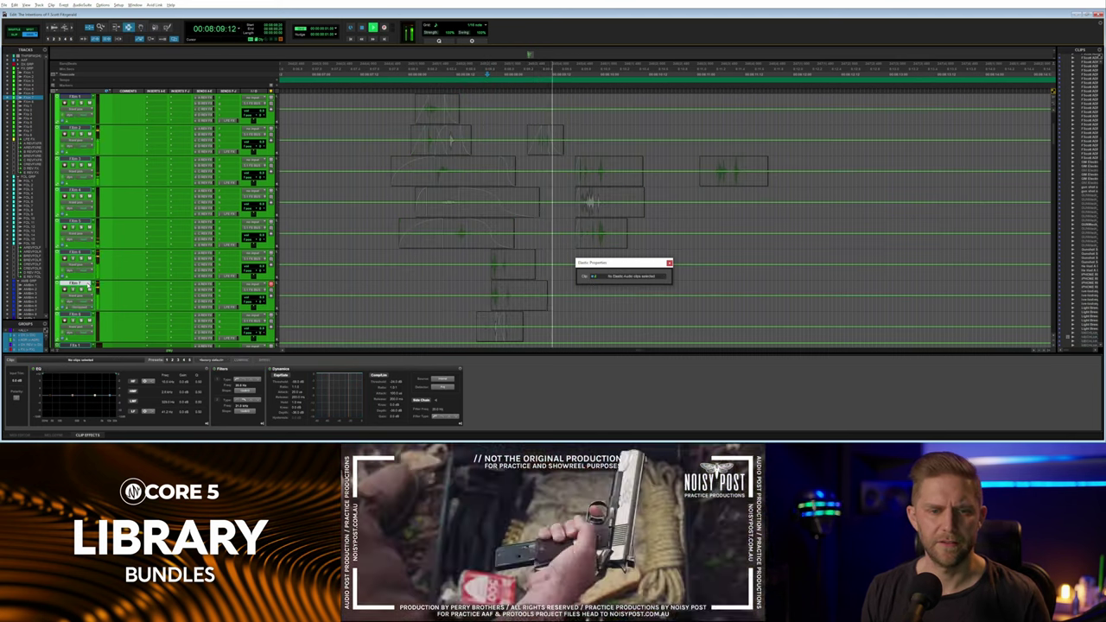
key("space")
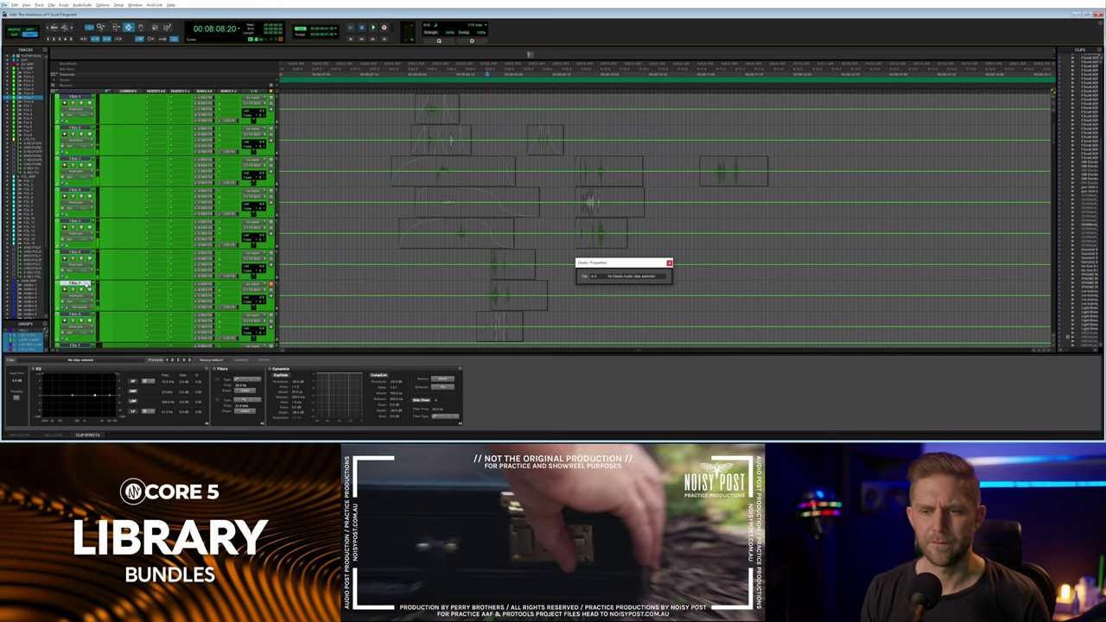
key("minus")
Shift the stretched Briefcase Latch clip slightly earlier, lengthen it further, adjust its clip gain and replay the latch close-up.
left_click(498, 288)
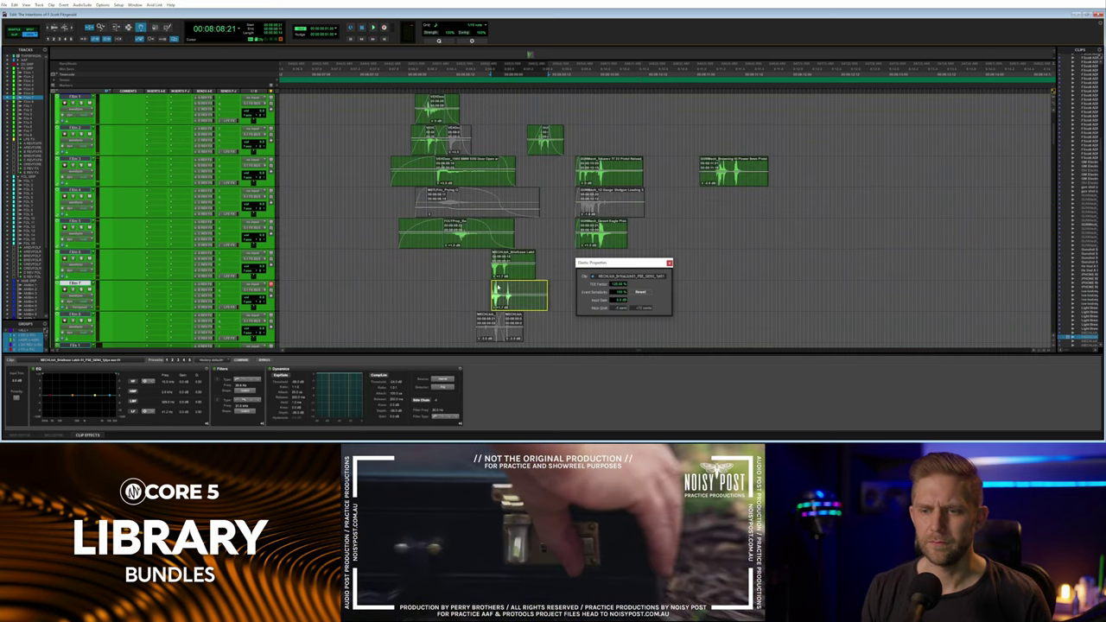
left_click(498, 290)
key("space")
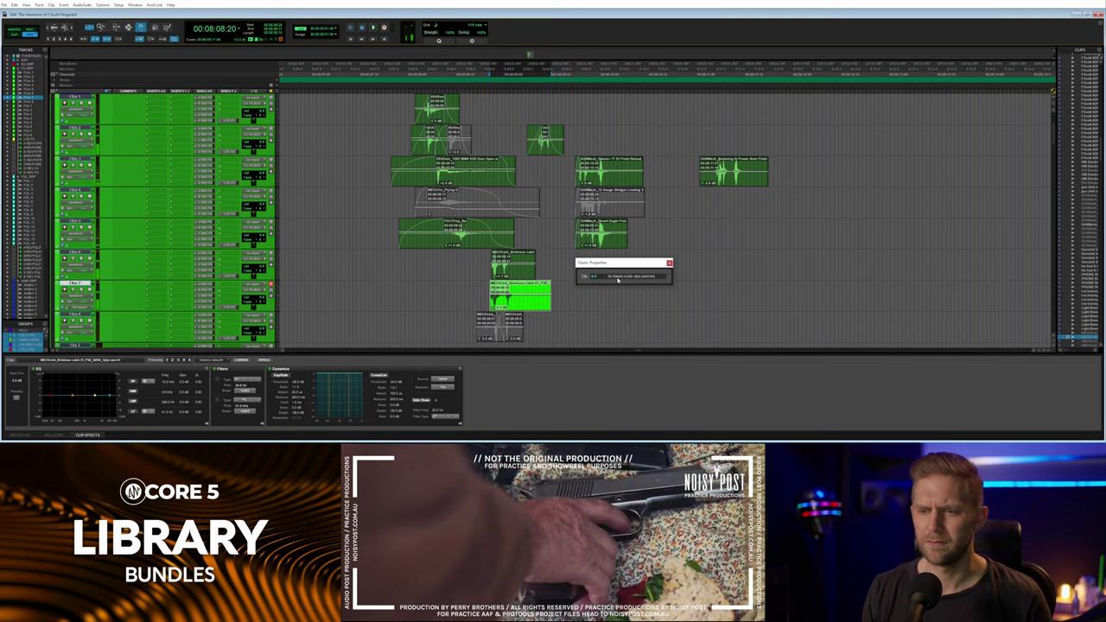
key("space")
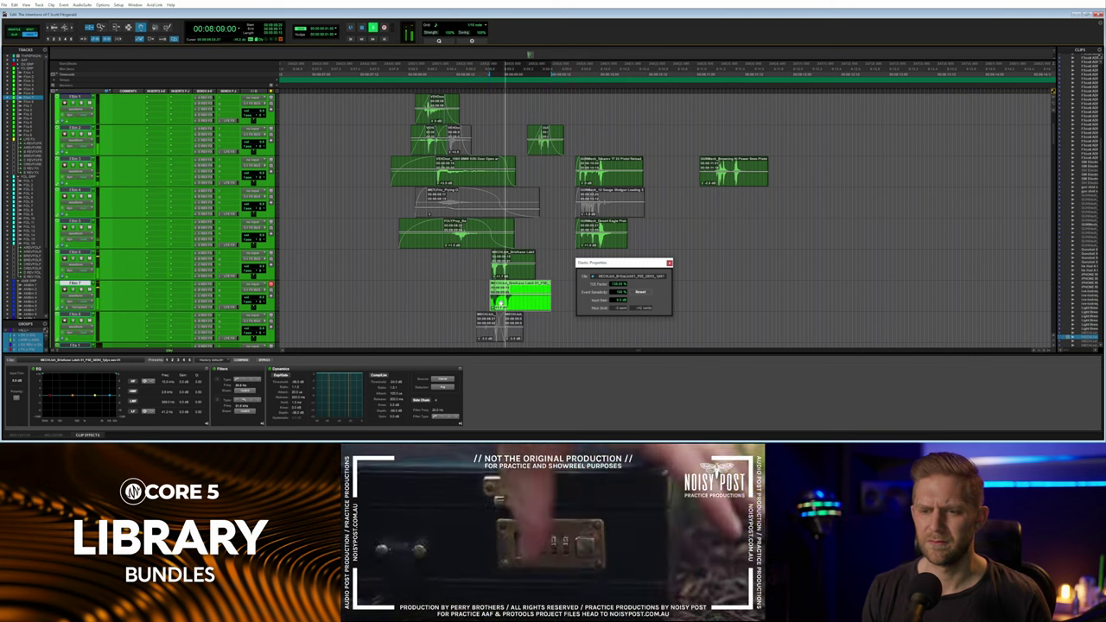
left_click_drag(493, 307, 493, 311)
key("space")
key("space")
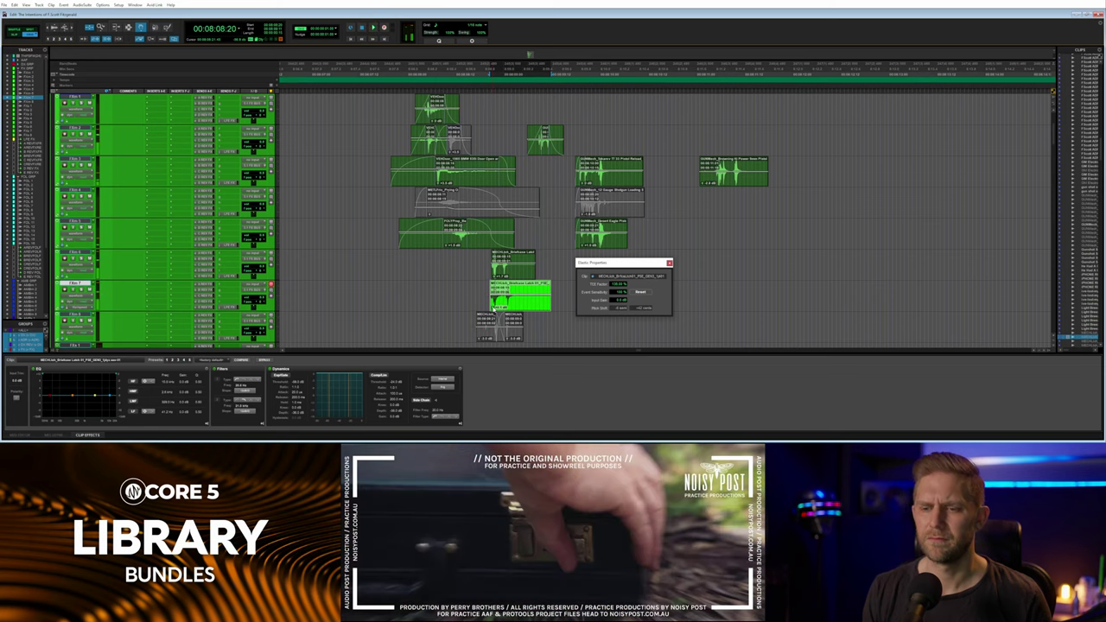
Unmute the two latch clips on the eighth effects track and play all the latch layers together.
left_click(508, 321)
key("ctrl+m")
key("space")
left_click(487, 322)
key("space")
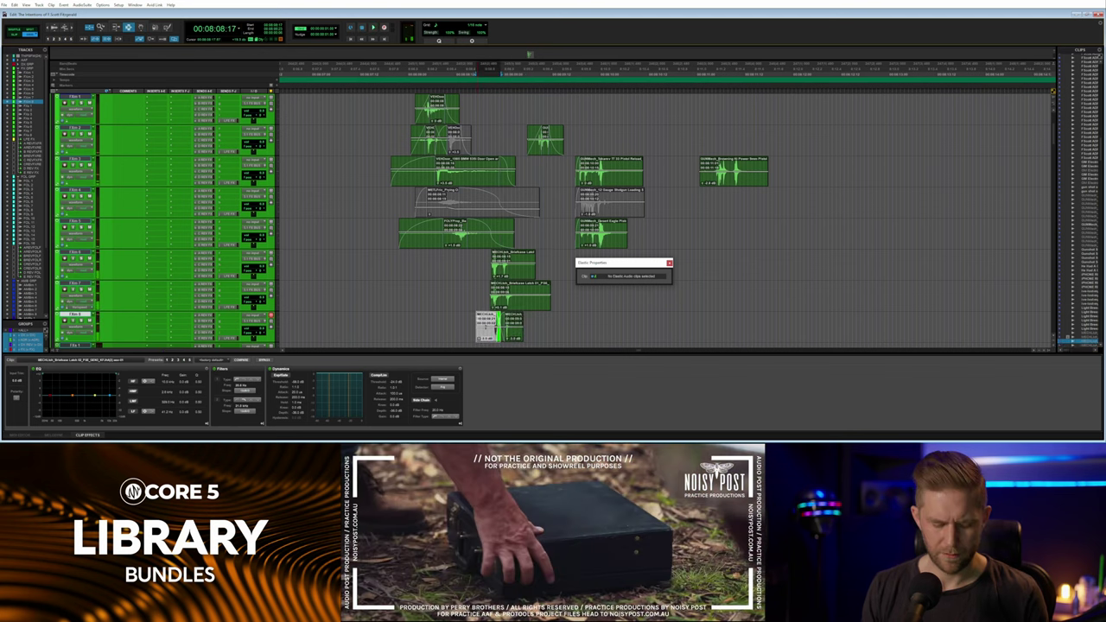
left_click(482, 326)
key("space")
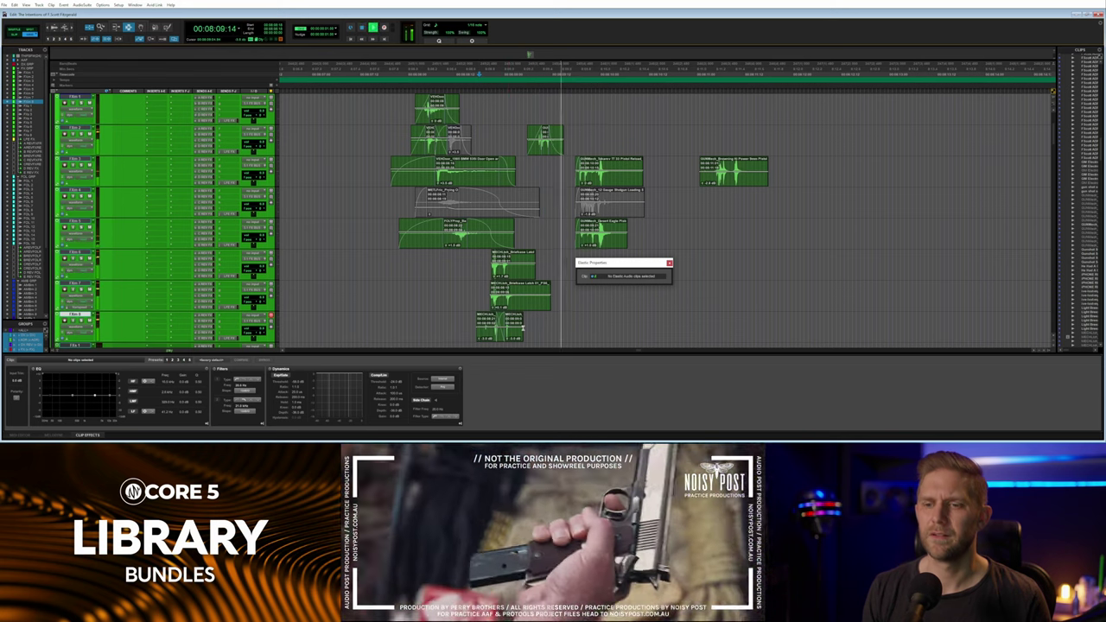
Play the pistol pick-up repeatedly from just before the hand lifts the gun to locate where a handling sound is needed.
key("space")
left_click(520, 151)
key("space")
key("space")
left_click(525, 165)
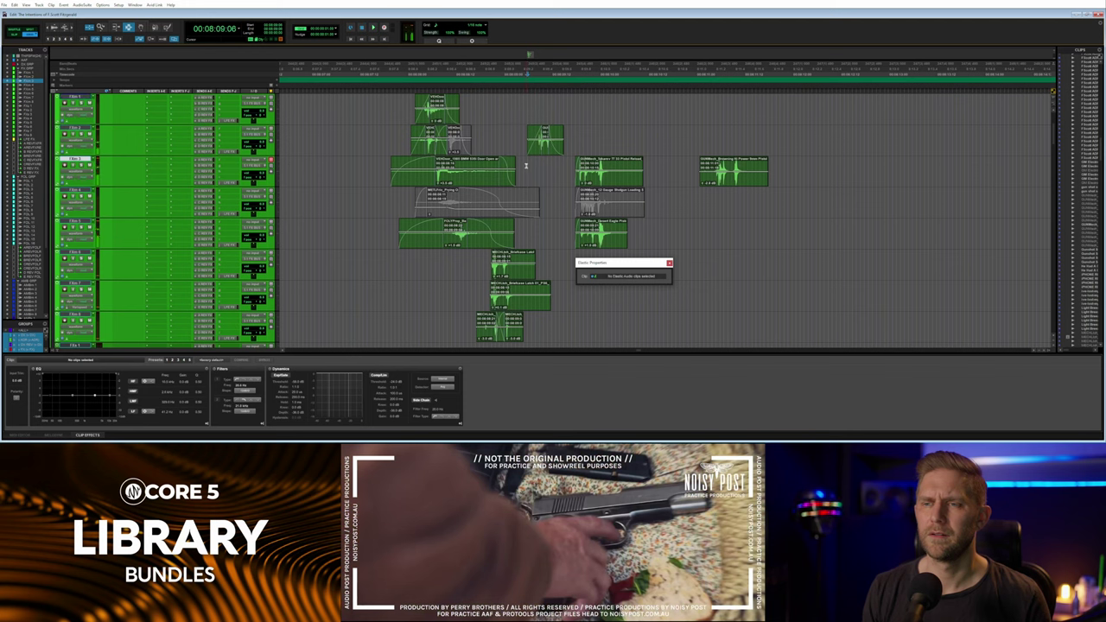
key("space")
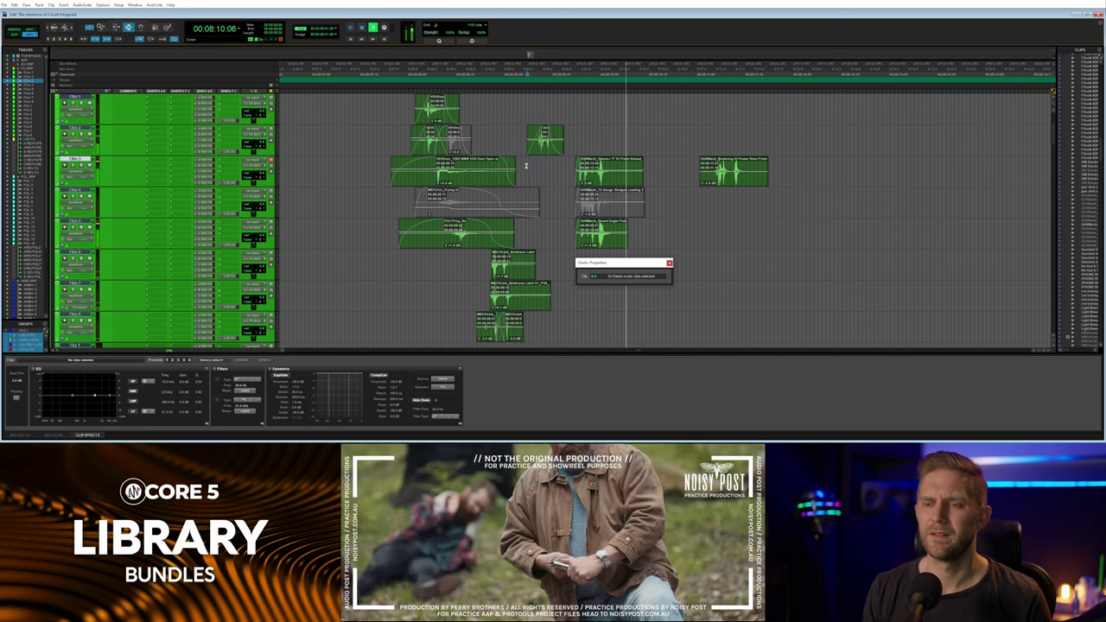
key("space")
left_click(519, 165)
key("space")
key("space")
Switch to SoundQ, search for "gun hand" and audition the wire stripper and Rifle Handle Tilt Up and Down sounds.
key("alt+Tab")
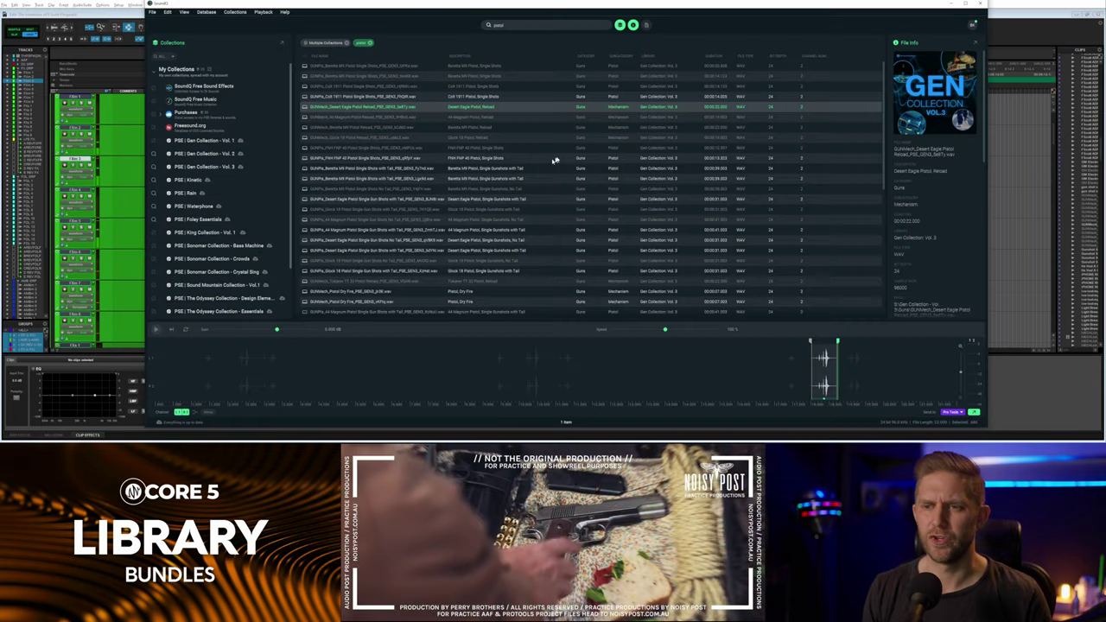
double_click(506, 25)
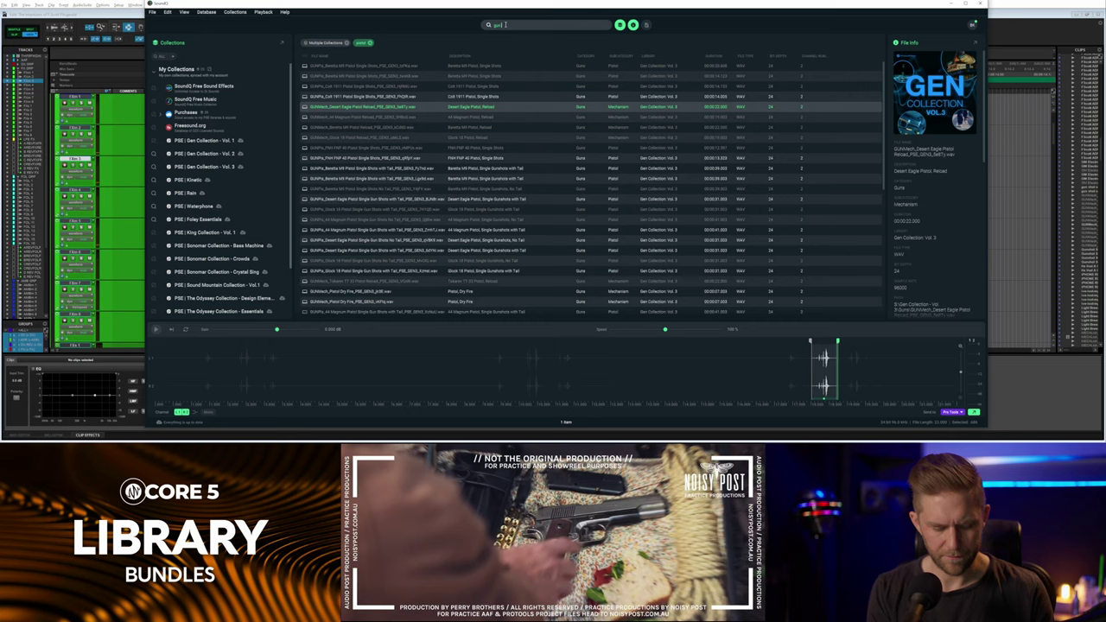
key("Return")
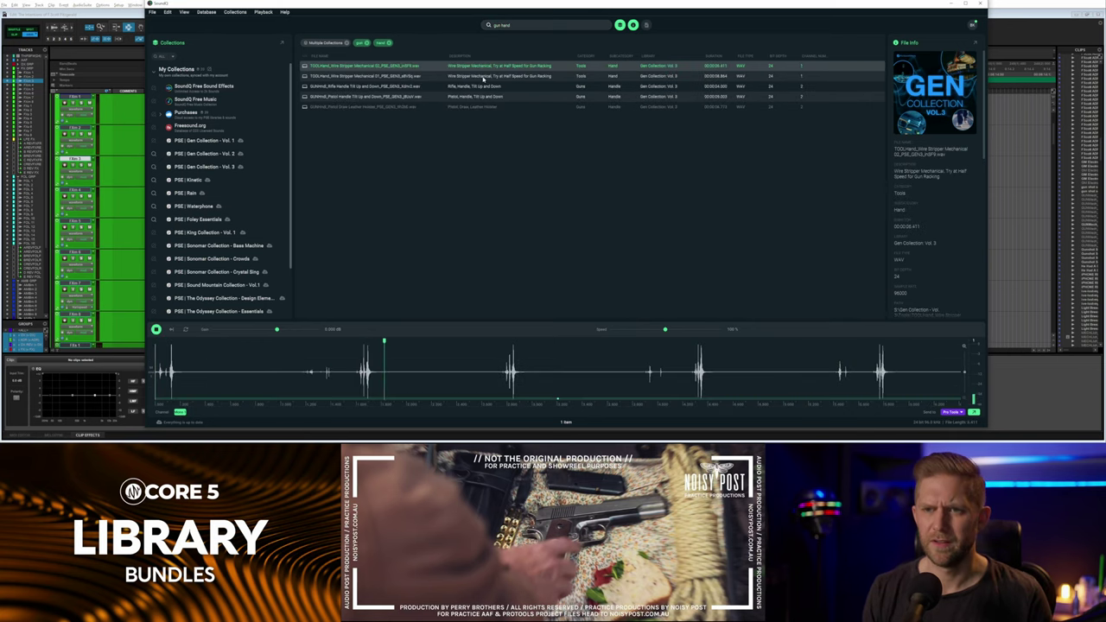
left_click(484, 76)
left_click(481, 89)
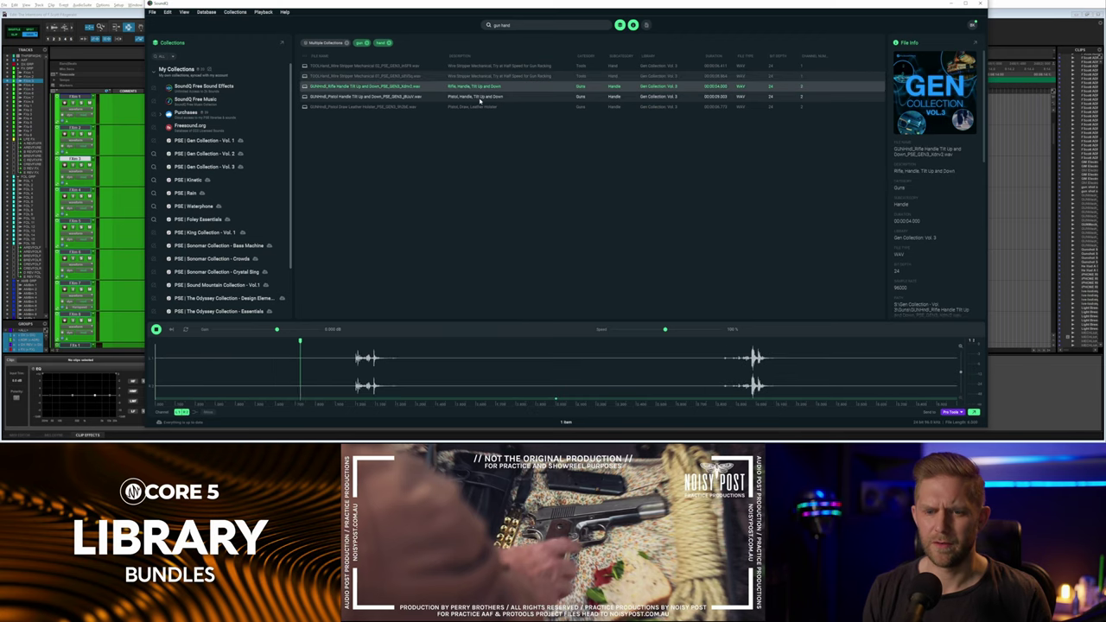
key("space")
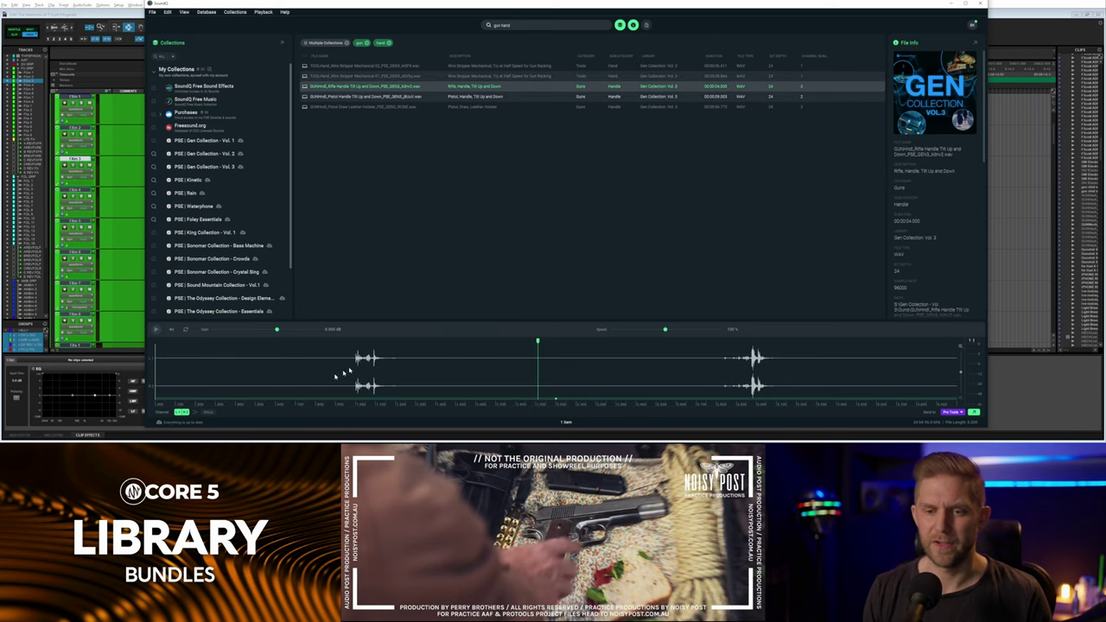
Send the first movement of Rifle Handle Tilt Up and Down to the gap before the Tokarev clip on the third effects track.
left_click_drag(350, 370, 453, 372)
key("s")
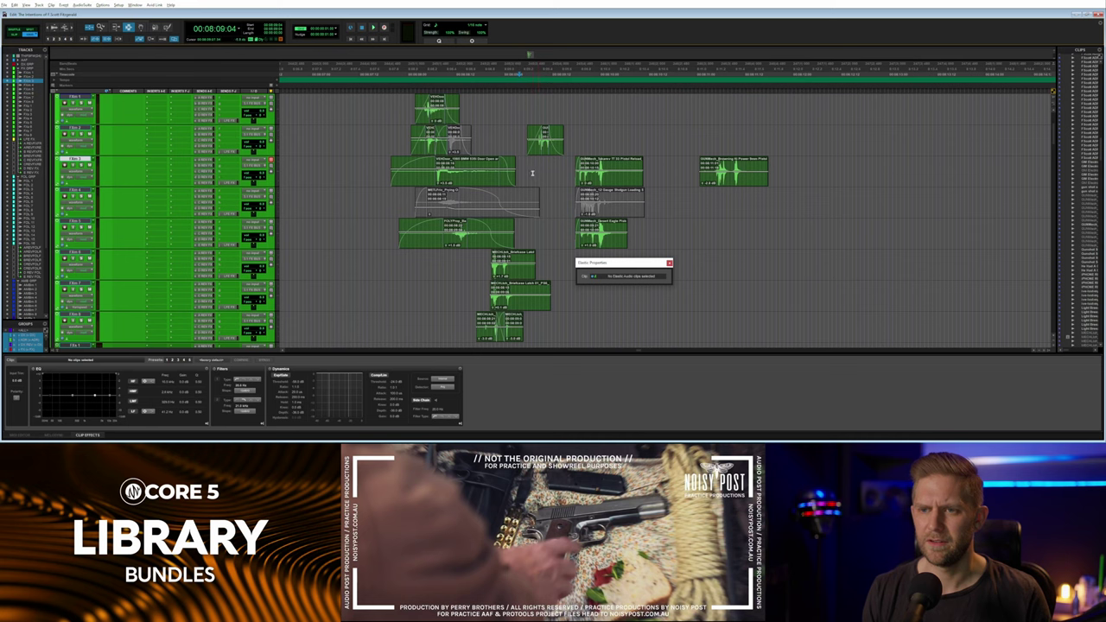
left_click_drag(528, 173, 566, 172)
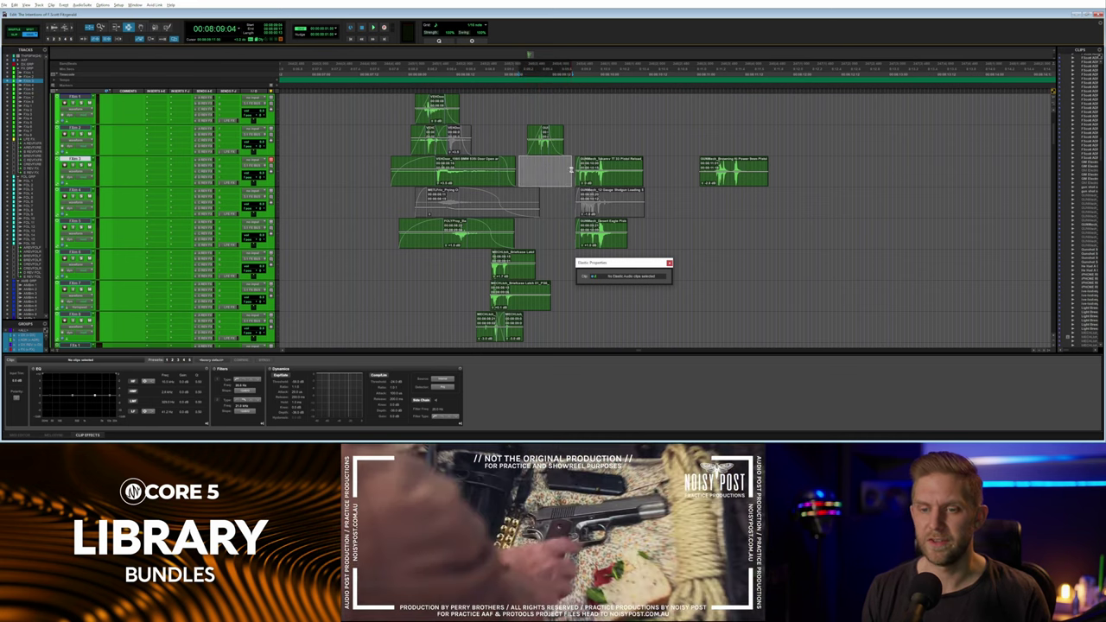
key("alt+Tab")
key("s")
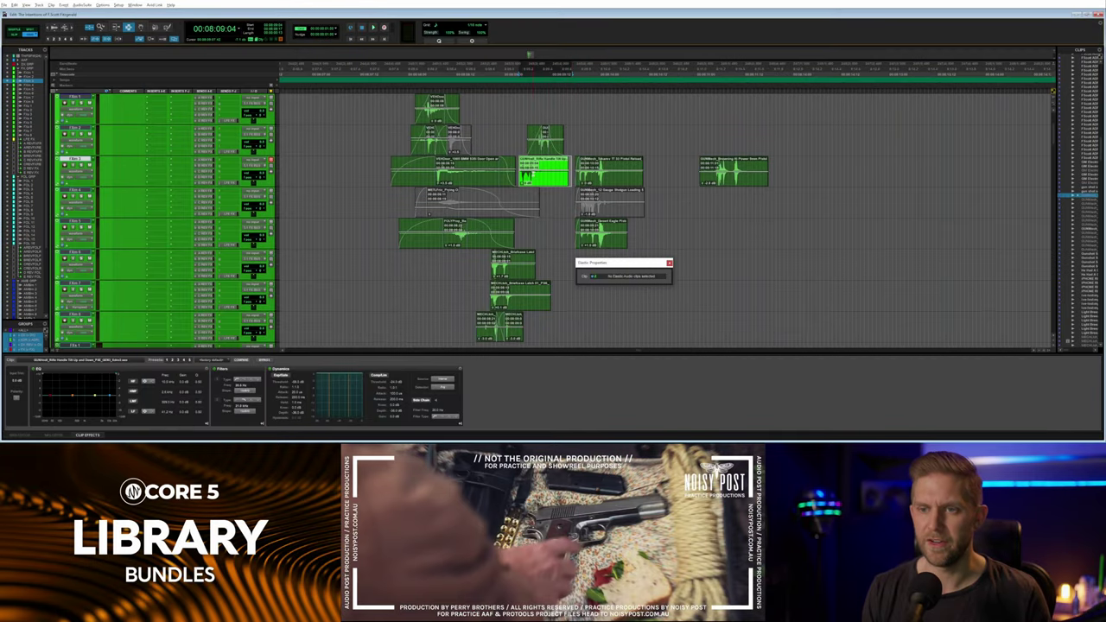
Trim the opening off the Rifle Handle clip on the third effects track and nudge it later toward the Tokarev clip.
mouse_move(555, 173)
left_mouse_down()
mouse_move(571, 175)
mouse_move(545, 178)
mouse_move(556, 177)
left_mouse_up()
key("Delete")
left_click(542, 176)
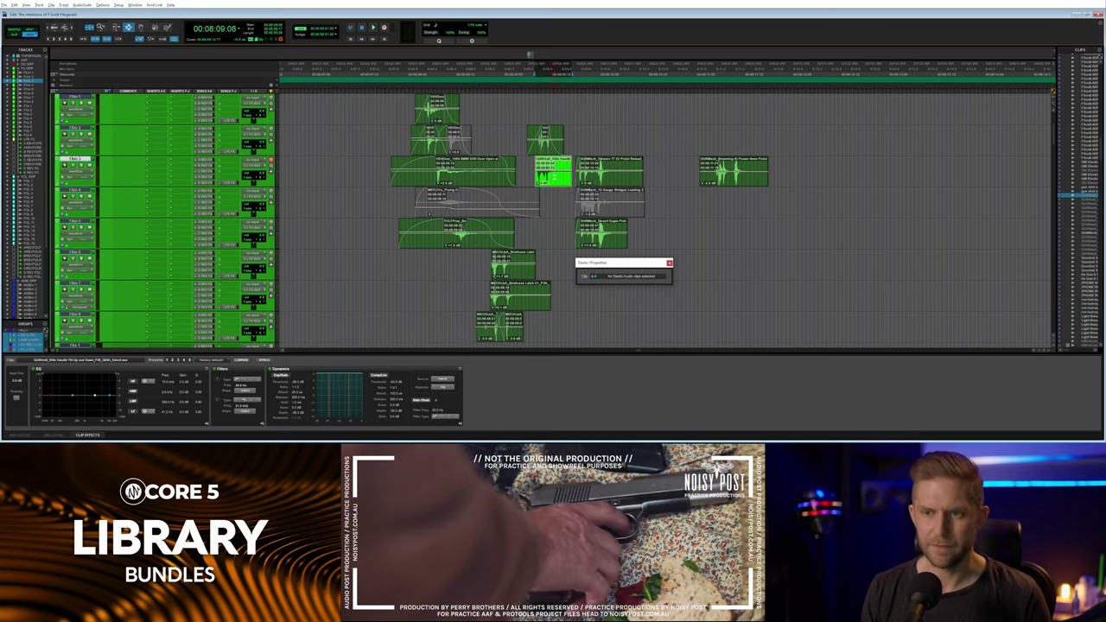
key("KP_Add")
Refine the Rifle Handle clip's timing and fades against the Tokarev clip while replaying the pistol pick-up.
left_click(530, 175)
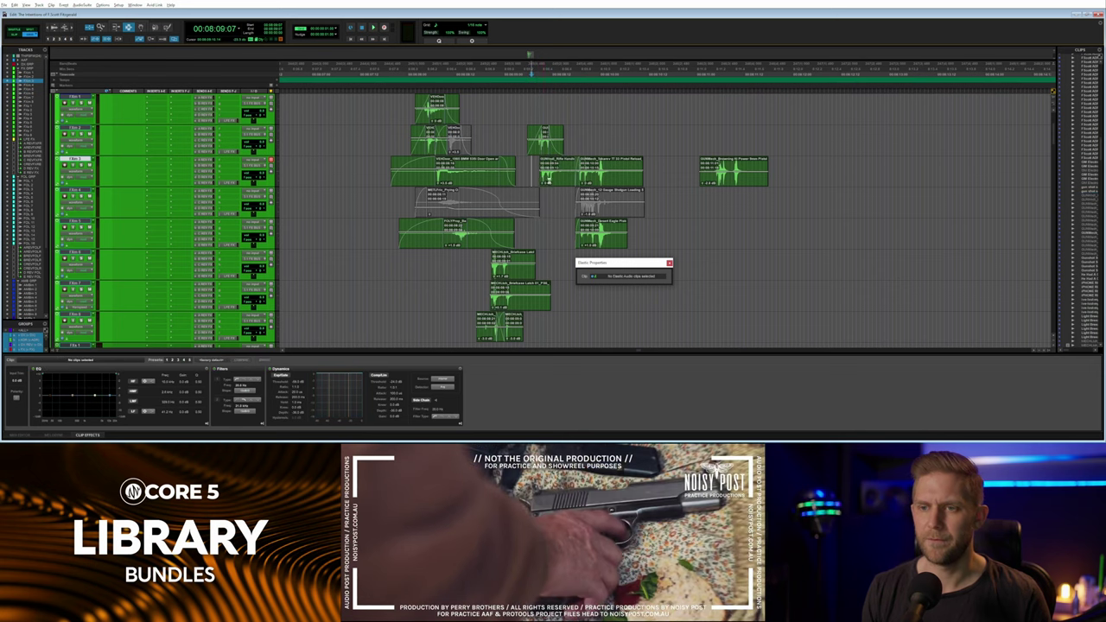
key("space")
key("space")
key("space")
left_click(562, 177)
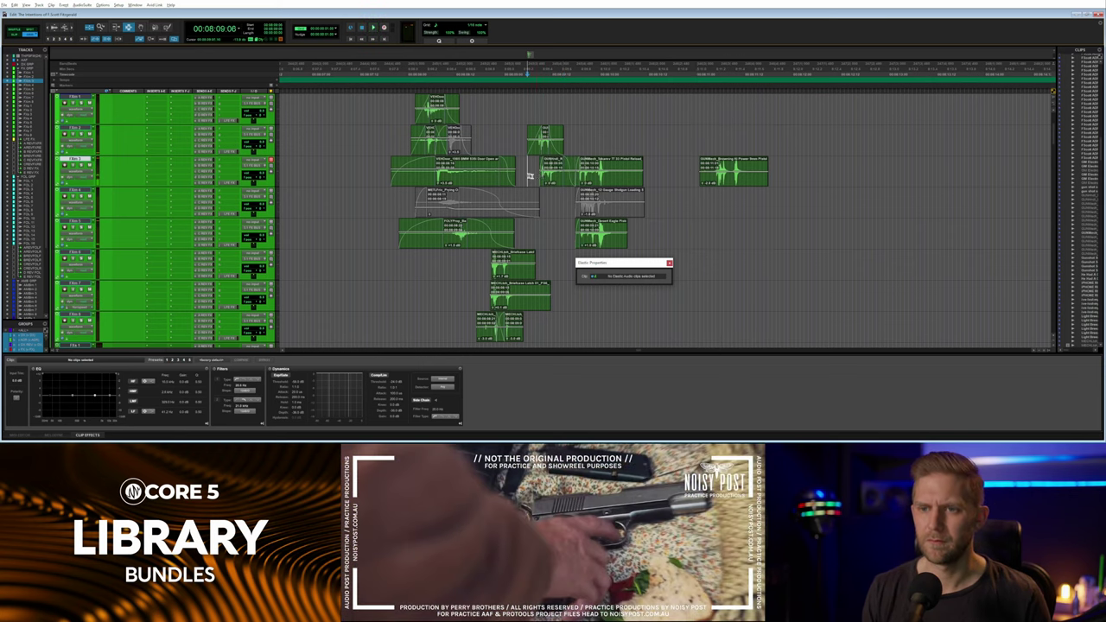
key("space")
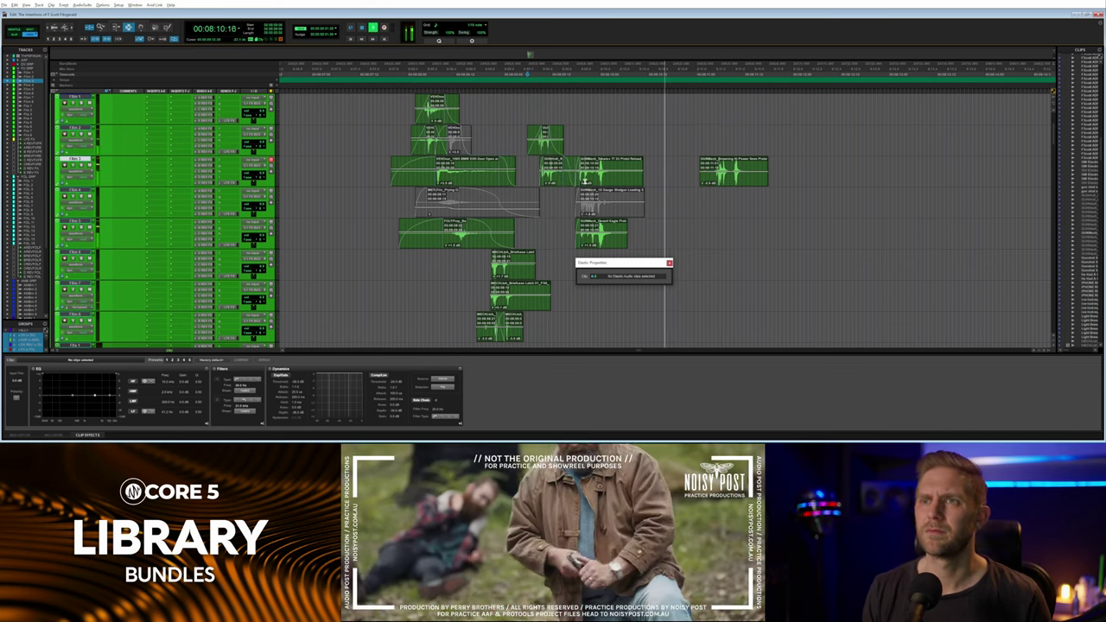
key("space")
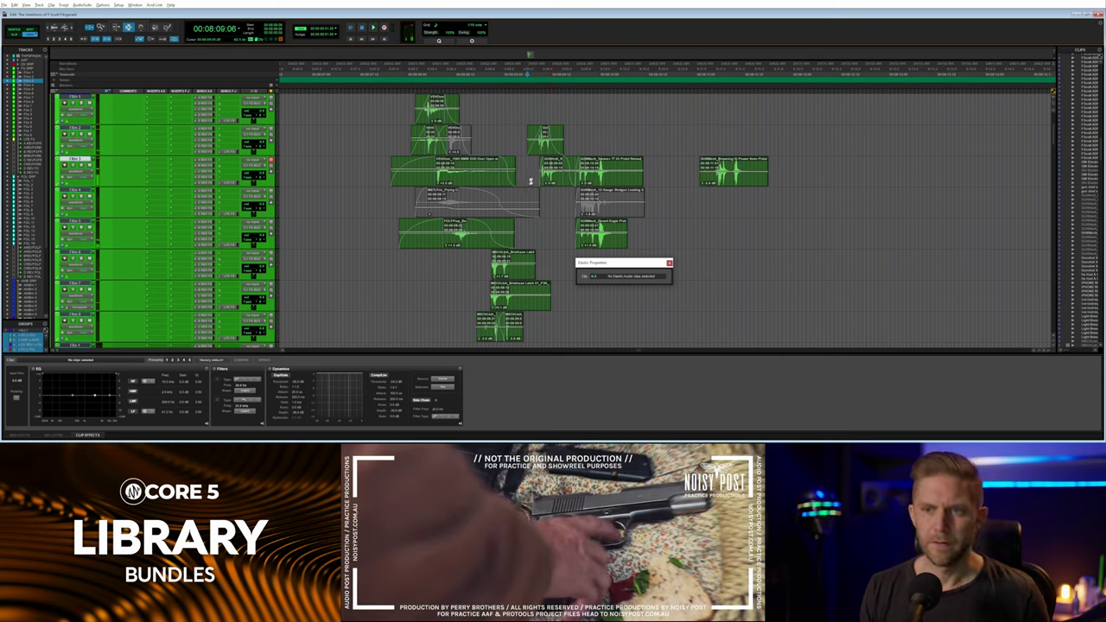
Play the sequence from the car door through the briefcase opening and pistol pick-up to check all the layered effects.
left_click(404, 142)
key("space")
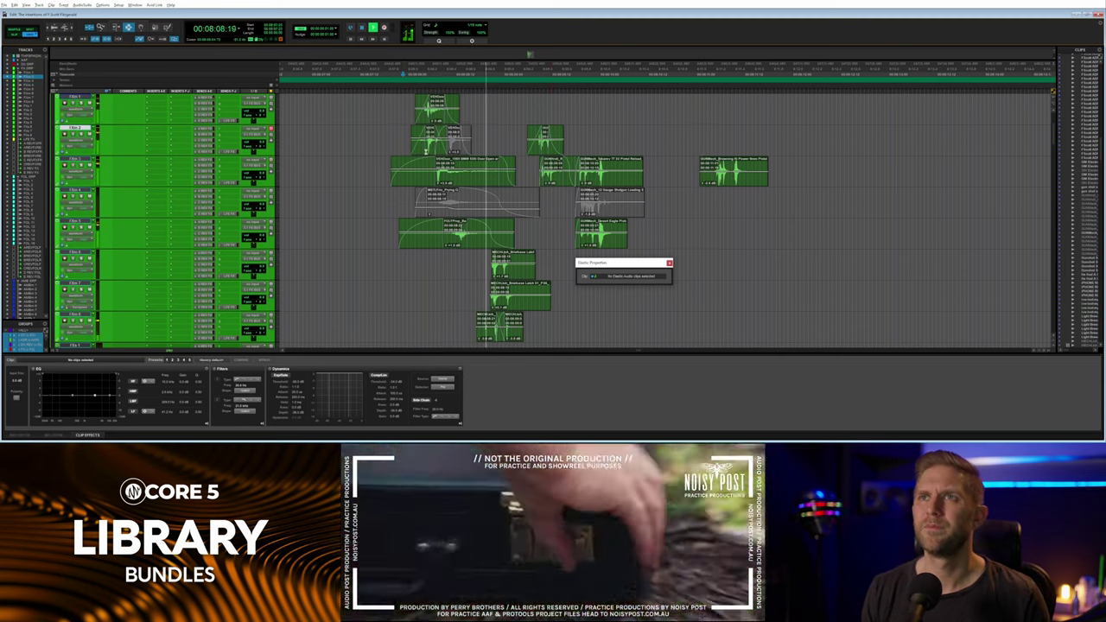
key("space")
key("space")
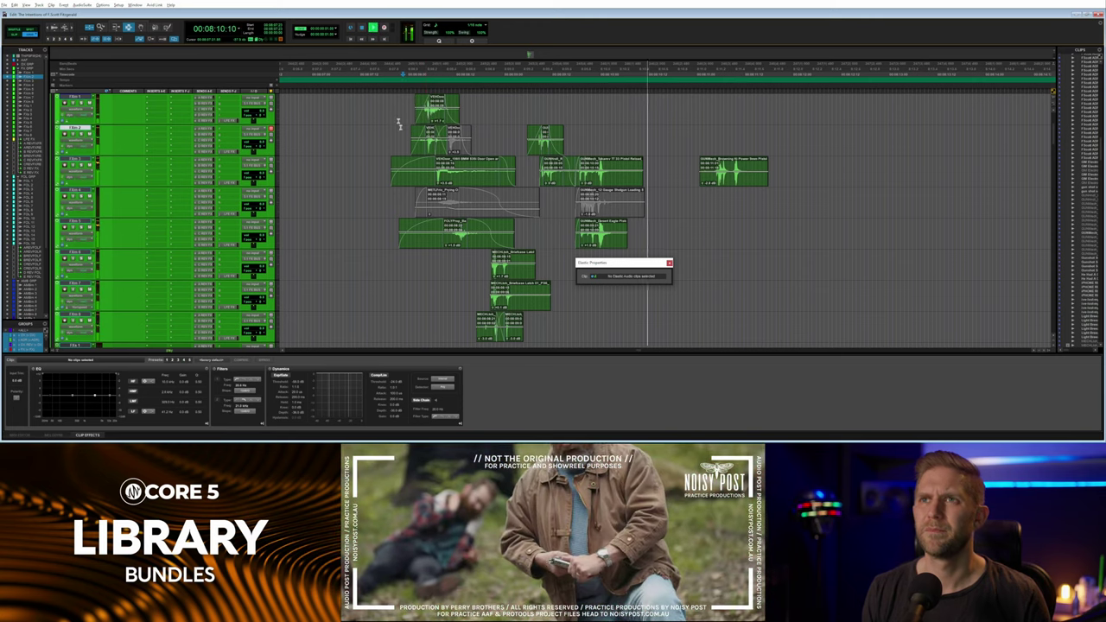
key("space")
key("space")
key("space")
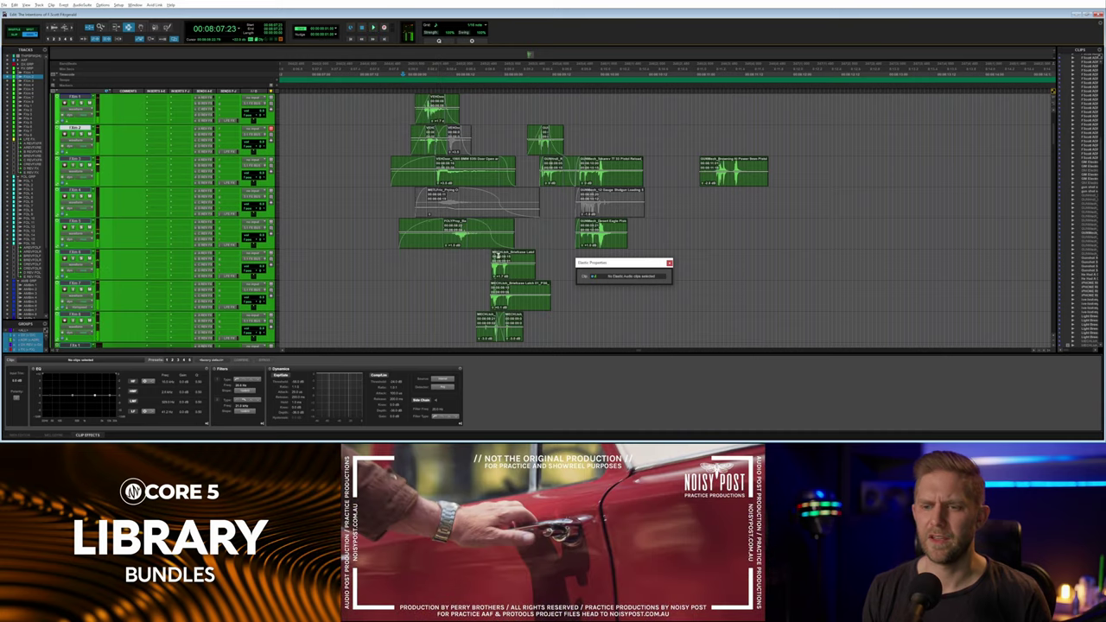
Replay the briefcase landing after the car door shot to check its impact sound.
left_click(480, 266)
left_click(436, 244)
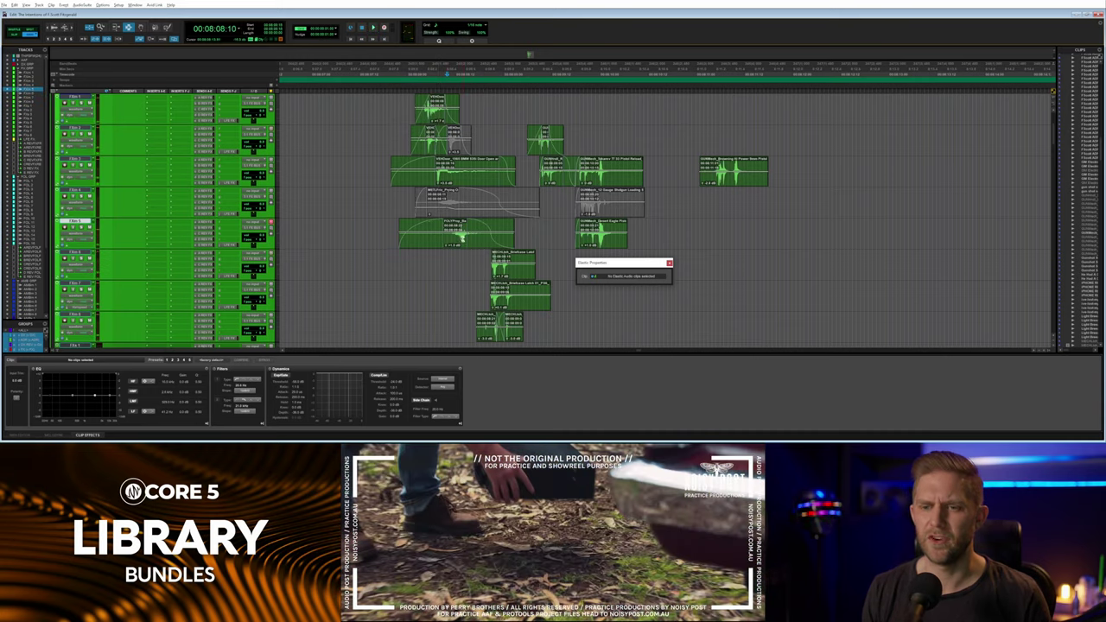
key("space")
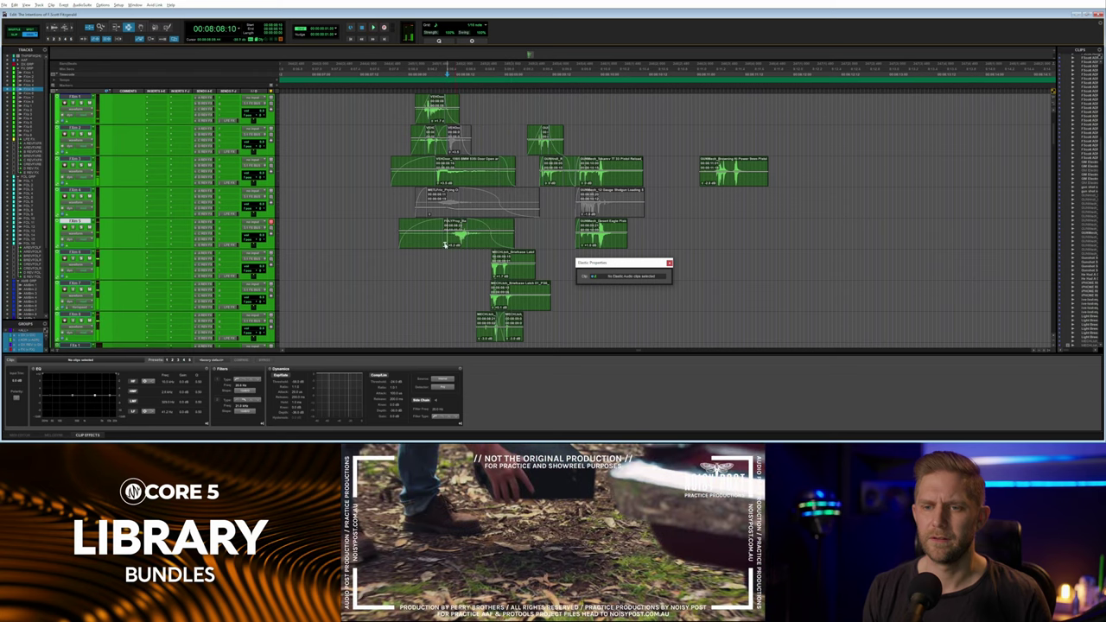
key("space")
Switch to SoundQ and search the library for "drop", "body drop" and finally "body".
key("alt+Tab")
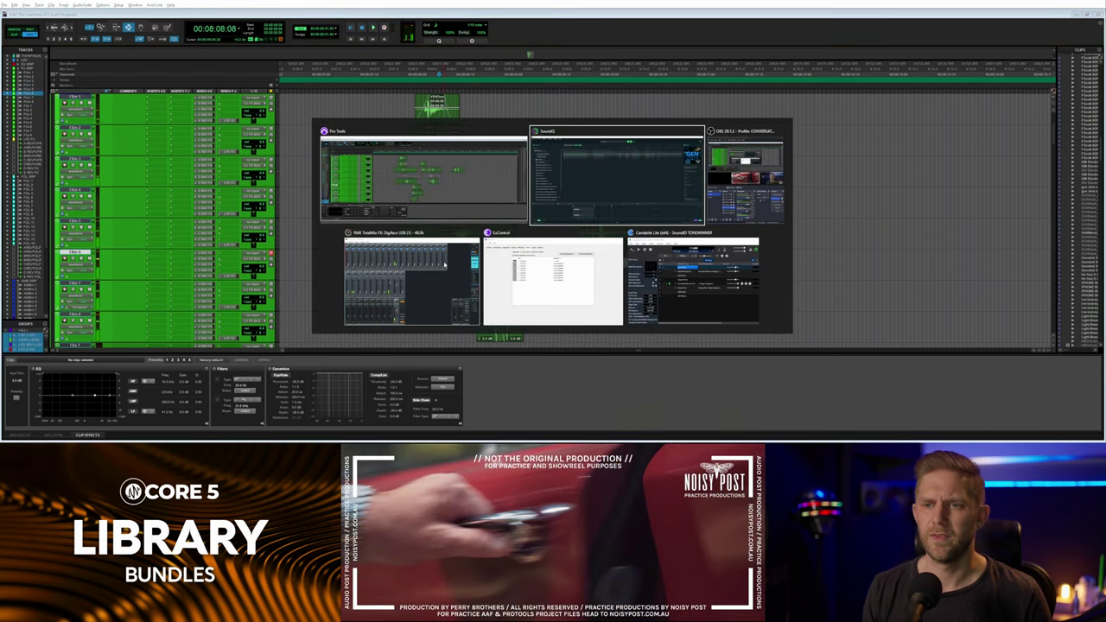
left_click_drag(515, 26, 487, 25)
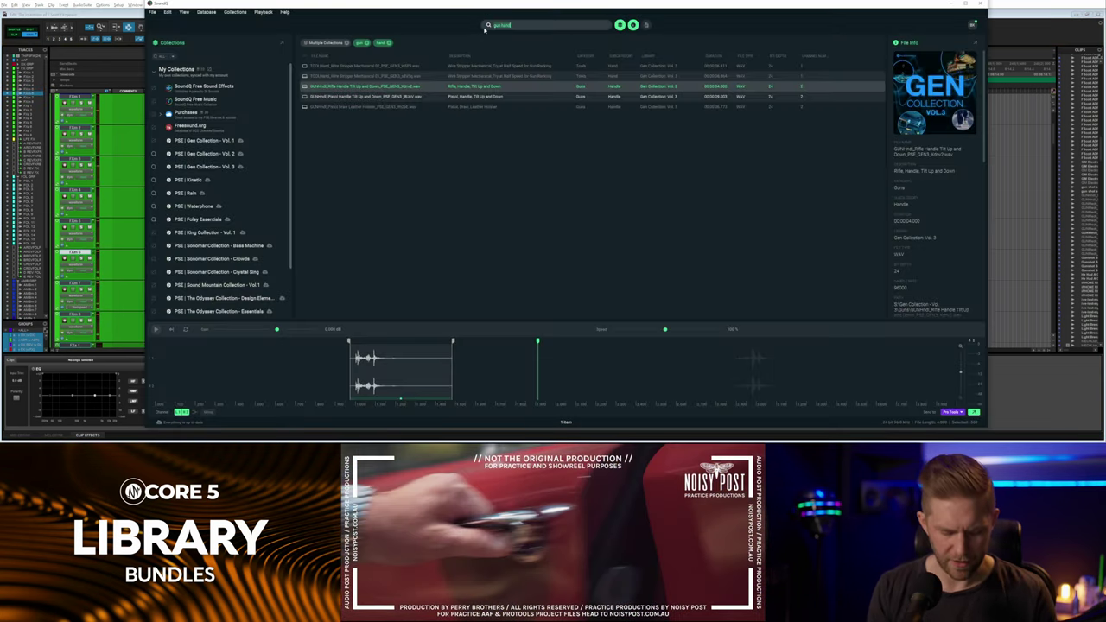
type("drop")
key("Return")
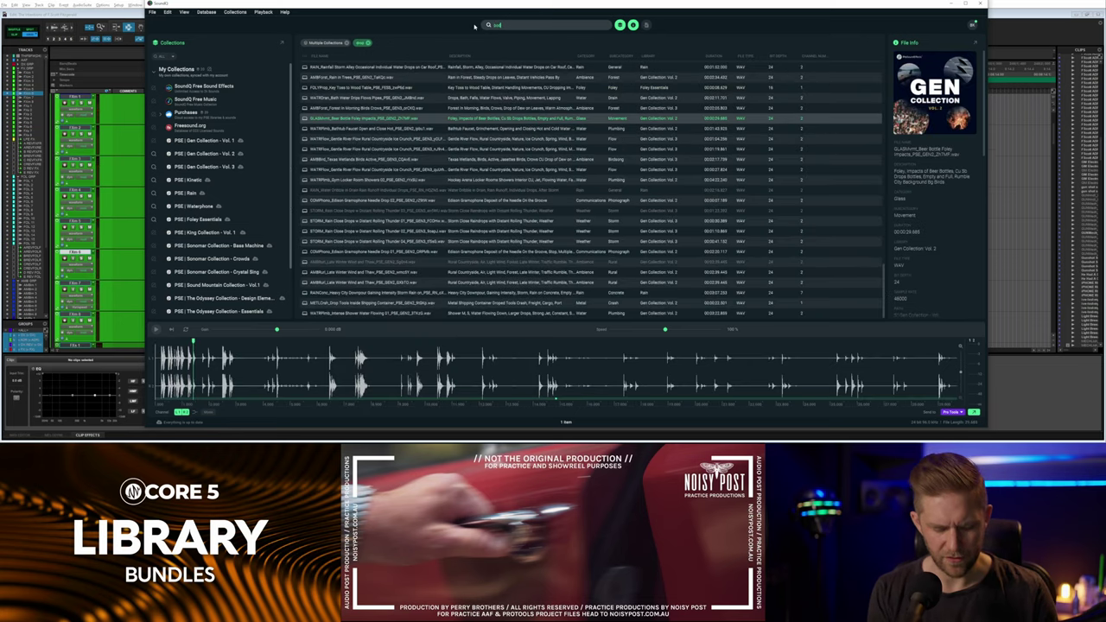
type("body drop")
key("Return")
left_click(522, 28)
type("body")
key("Return")
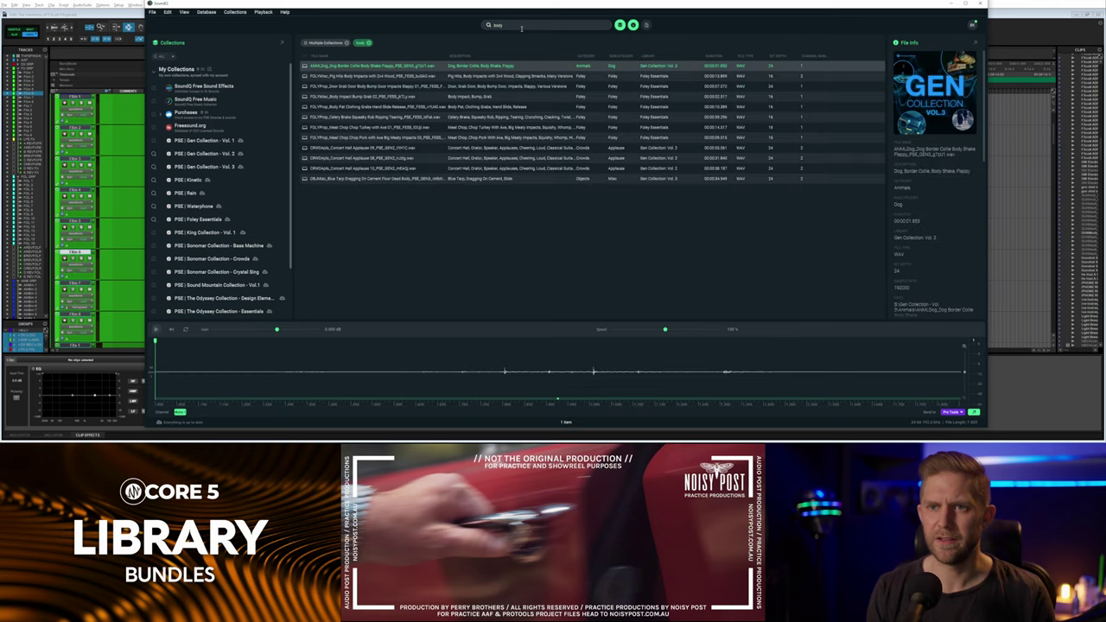
Audition the body impact results from the Pig Hits sound down to Meat Chop Chop Pork With Axe.
left_click(500, 77)
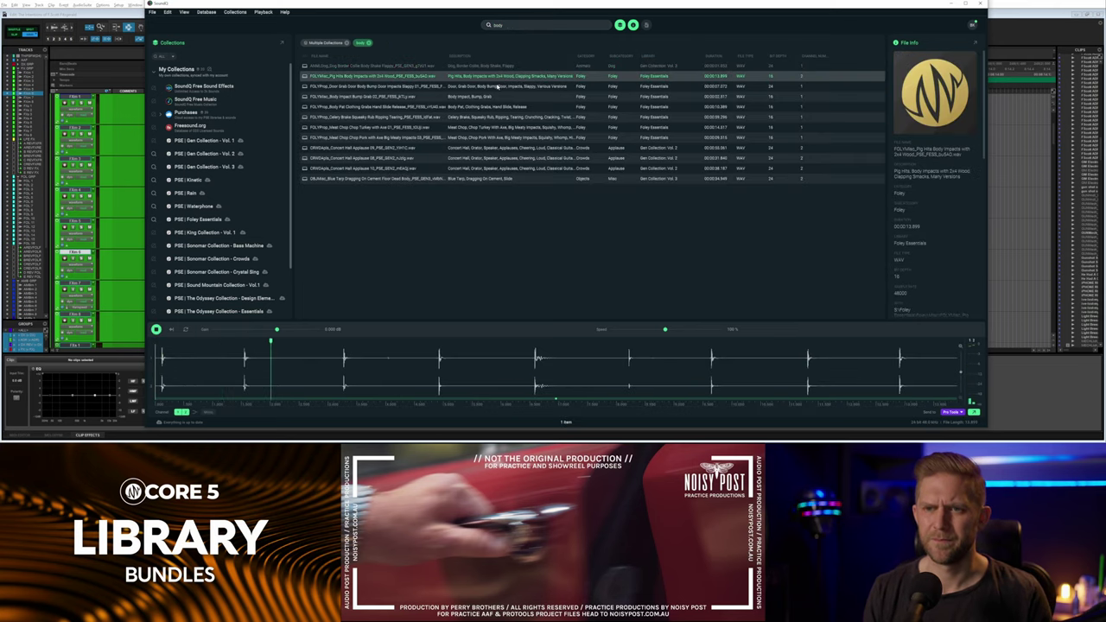
left_click(497, 86)
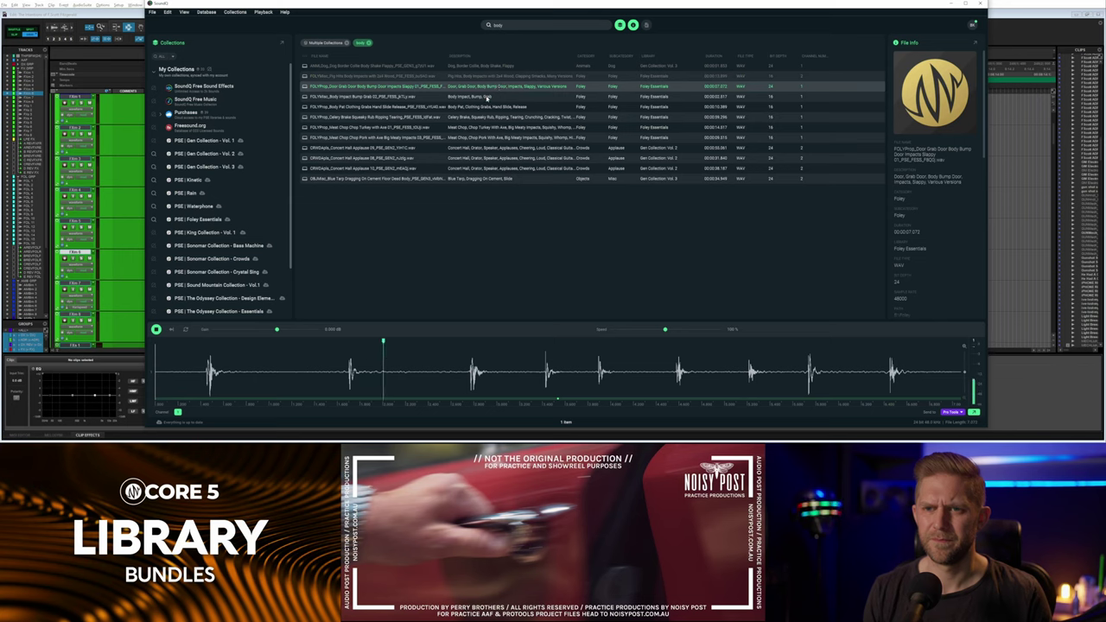
left_click(486, 96)
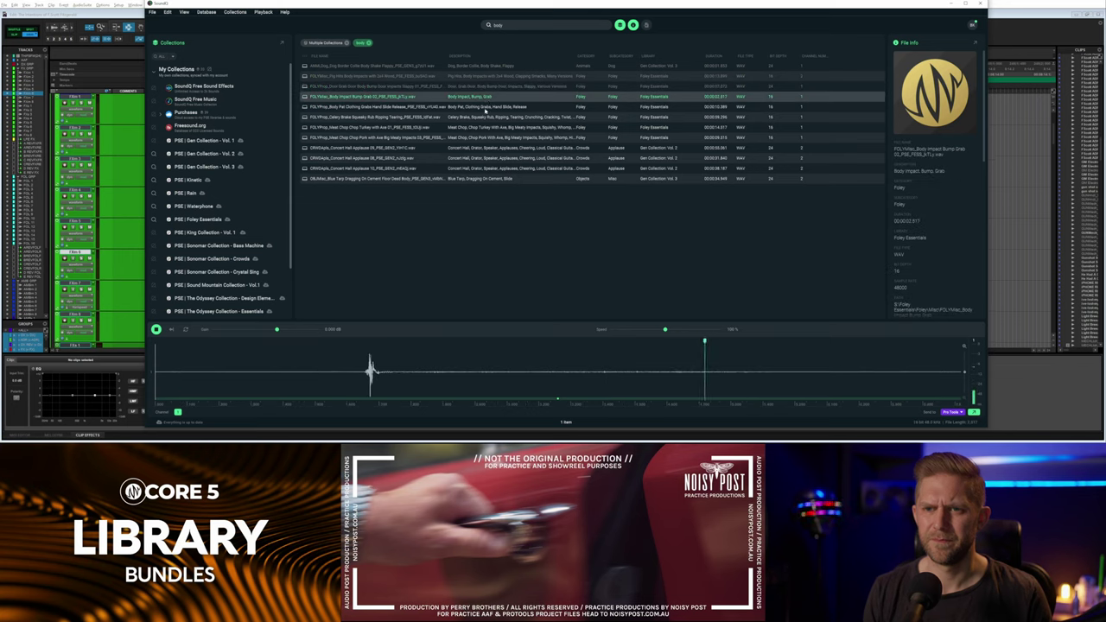
left_click(486, 107)
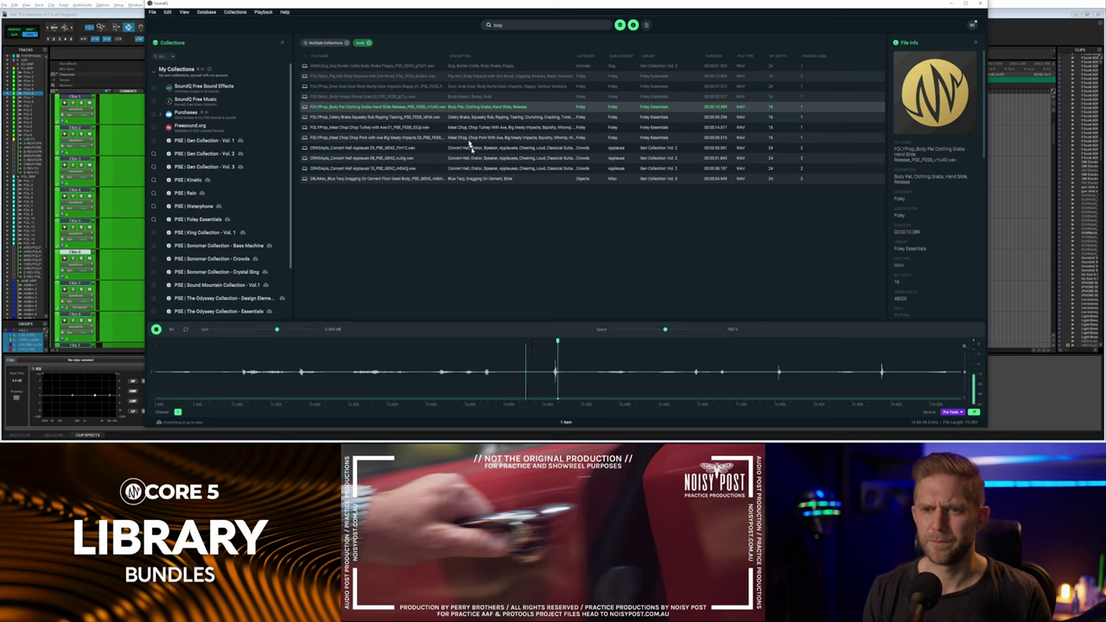
left_click(482, 116)
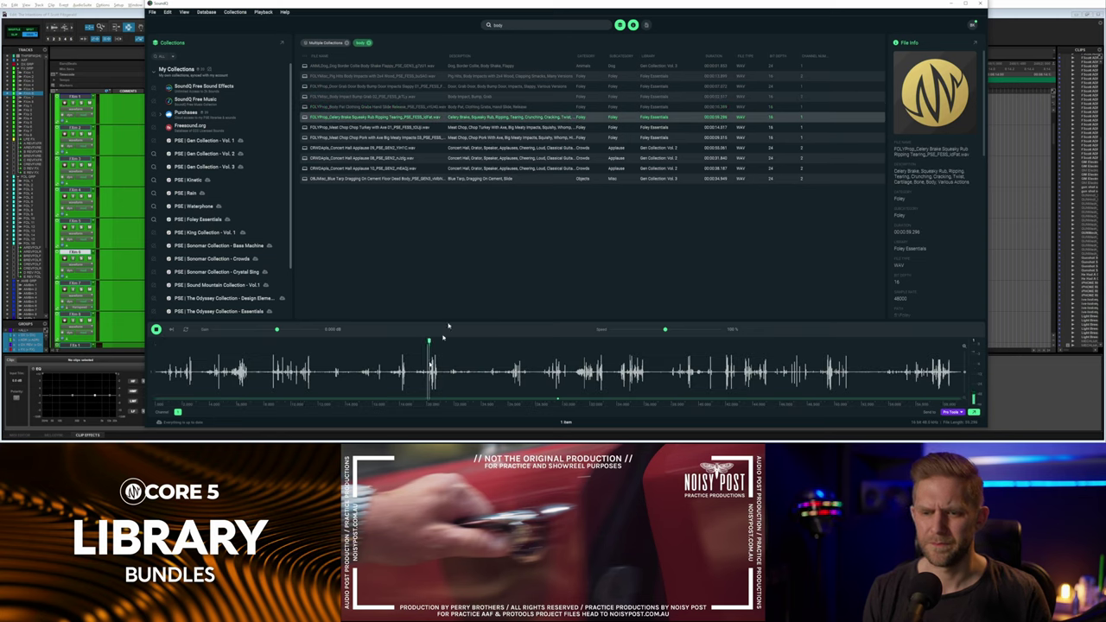
left_click(474, 127)
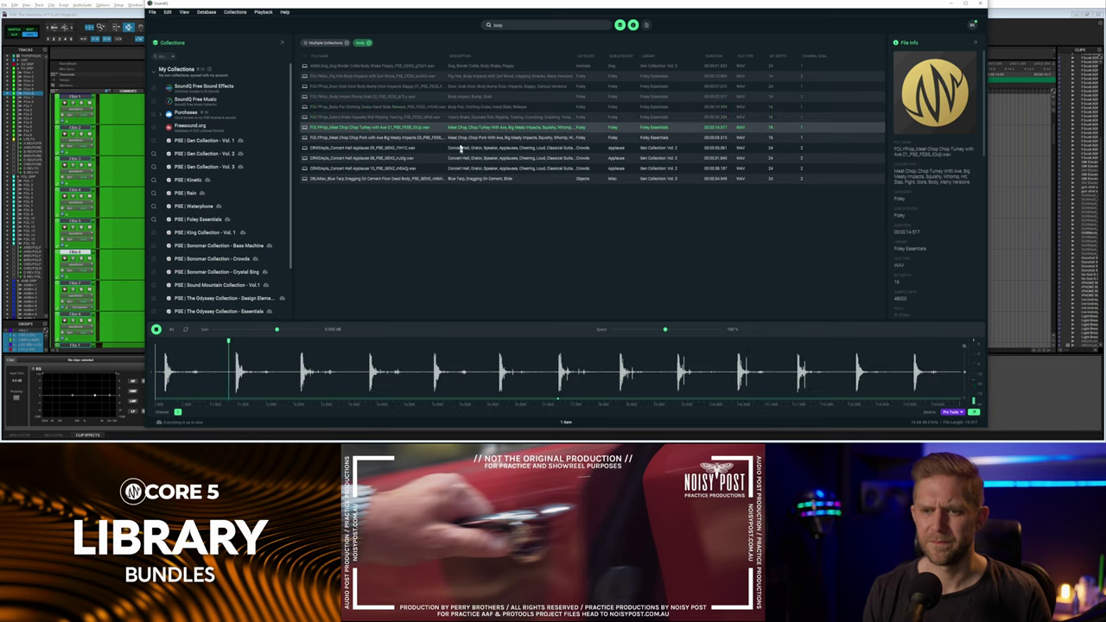
left_click(461, 138)
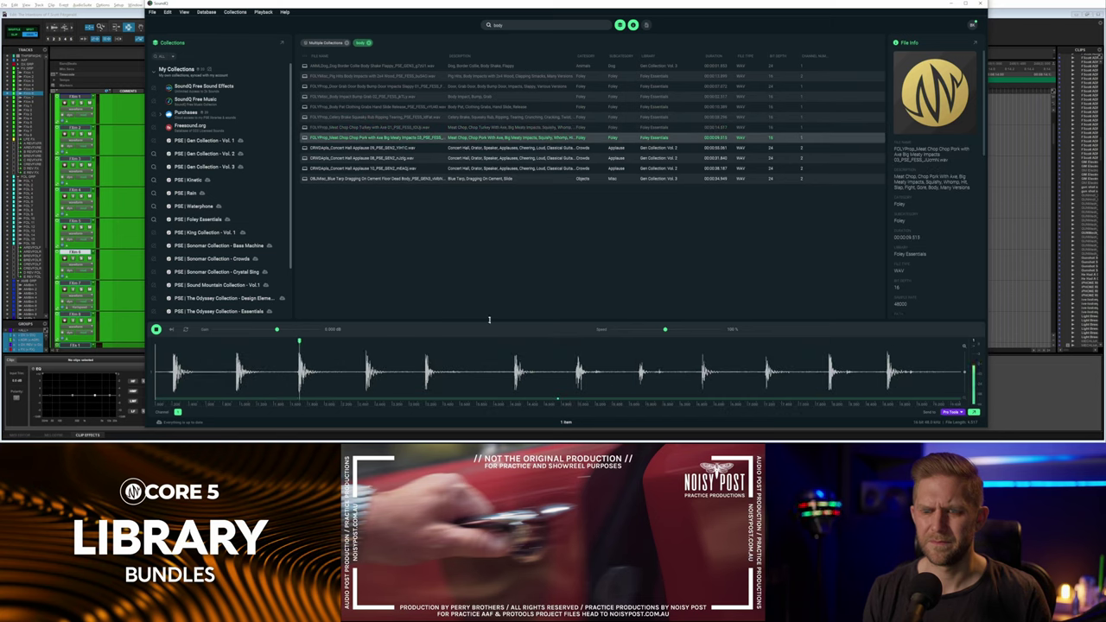
Audition the first impact of Meat Chop Chop Pork With Axe repeatedly at a reduced playback speed.
left_click(178, 367)
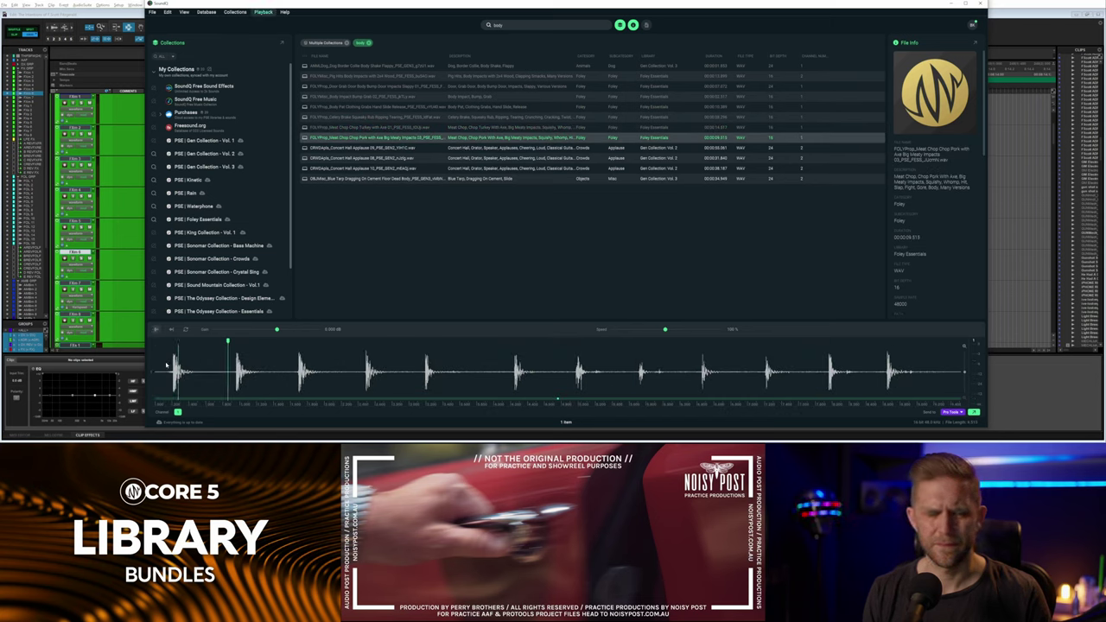
left_click(166, 366)
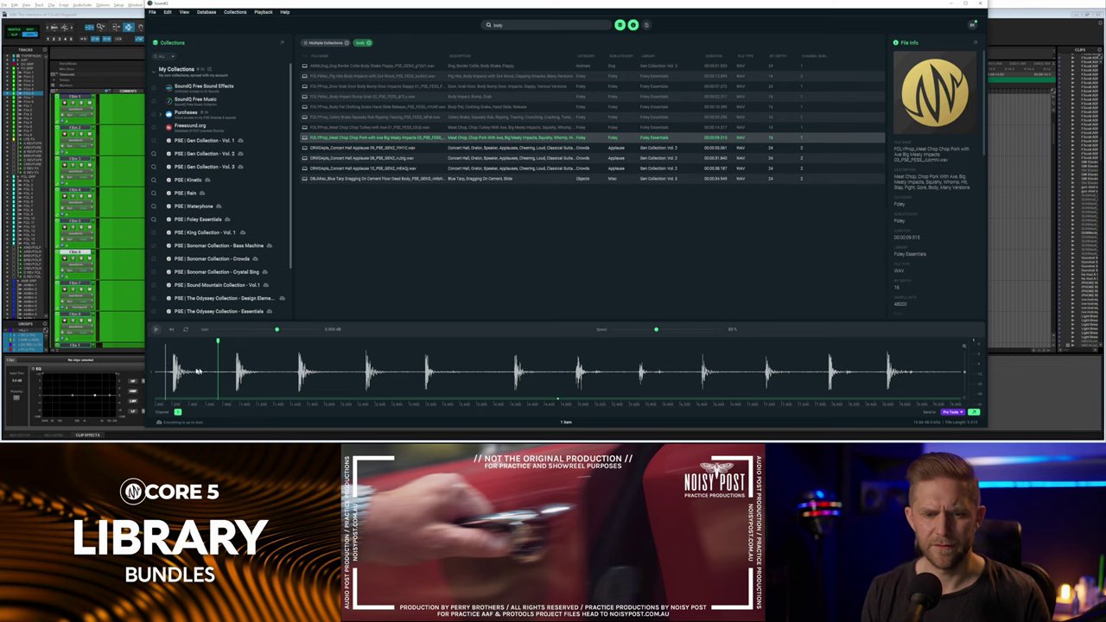
key("space")
key("space")
key("space")
left_click(158, 371)
key("space")
key("space")
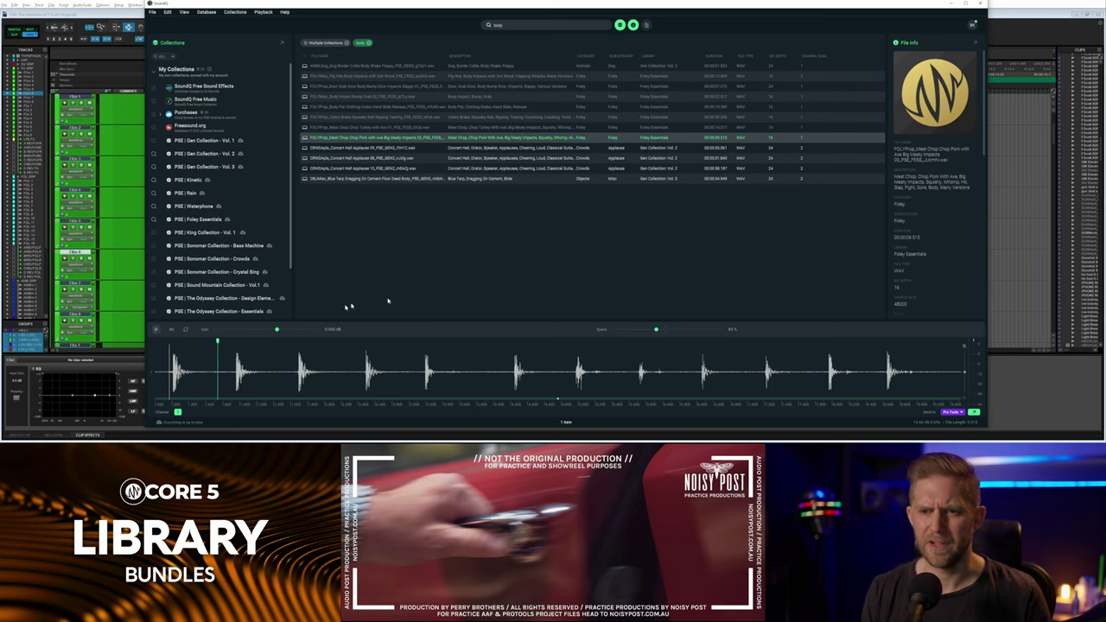
Send the first Meat Chop Chop Pork impact to the gap before the Briefcase Latch clip on the sixth effects track.
left_click_drag(168, 373, 221, 373)
key("s")
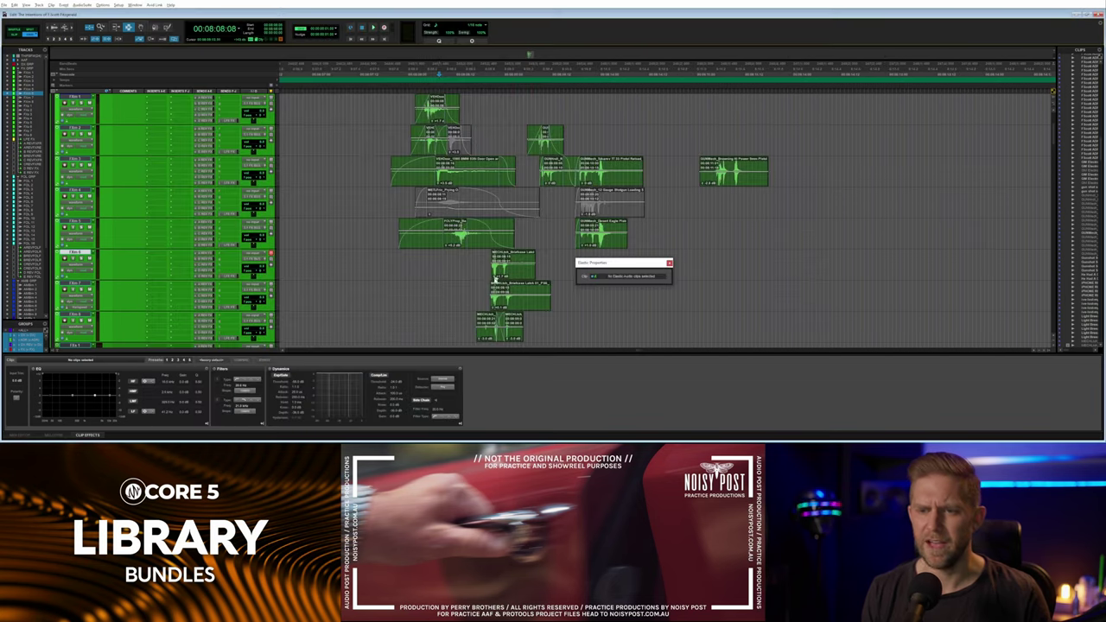
left_click_drag(438, 263, 483, 267)
key("alt+Tab")
left_click_drag(168, 357, 209, 361)
key("s")
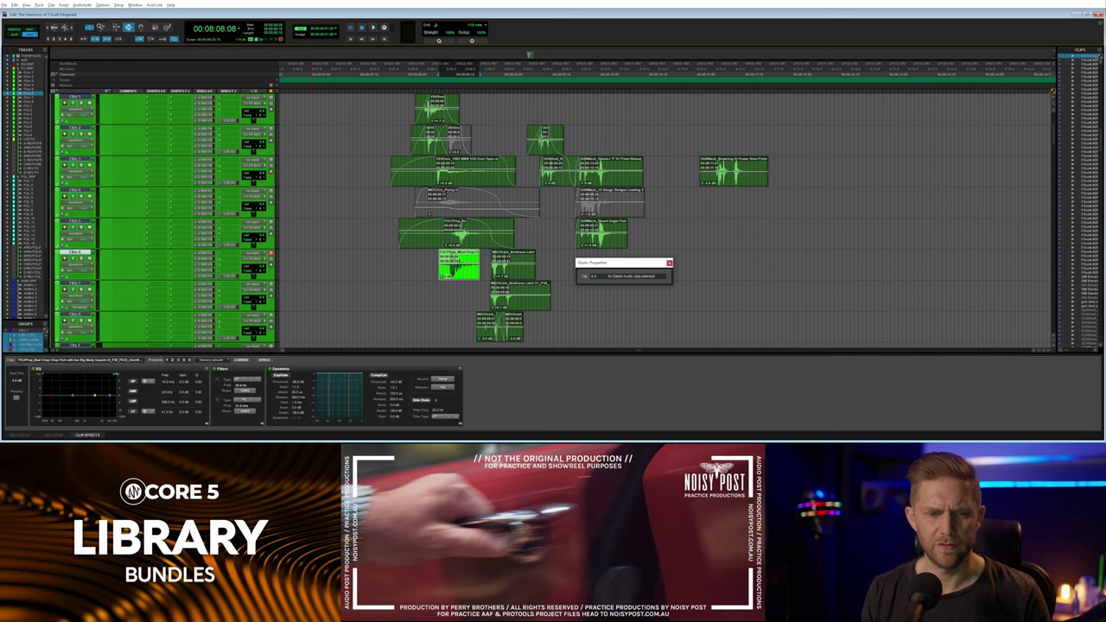
Low-pass filter the Meat Chop clip, nudge it later and trim its start against the briefcase landing.
key("space")
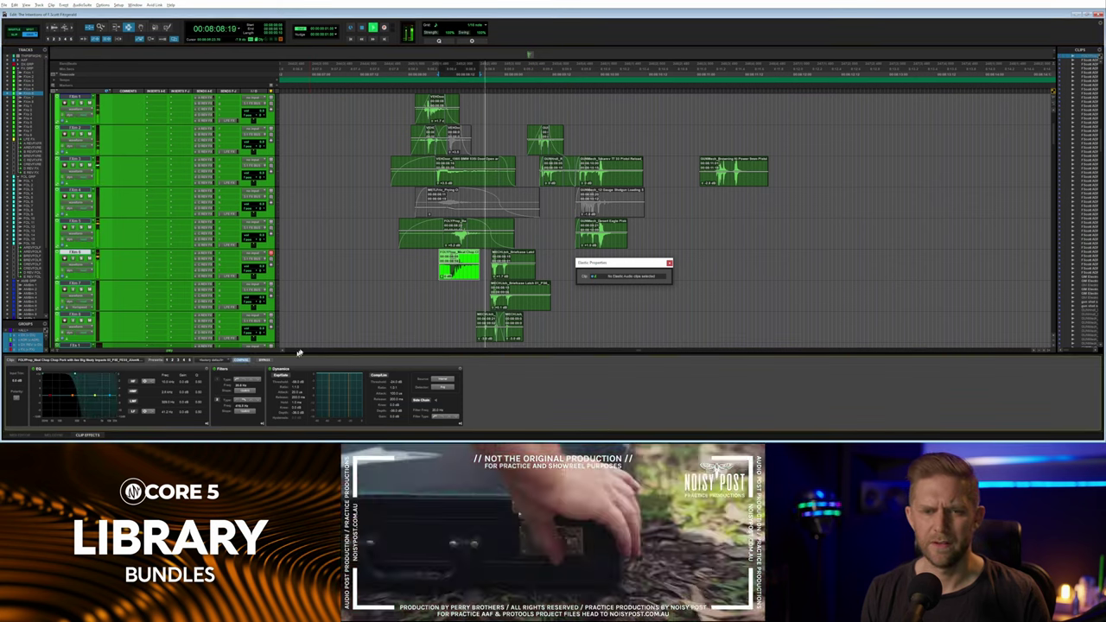
key("space")
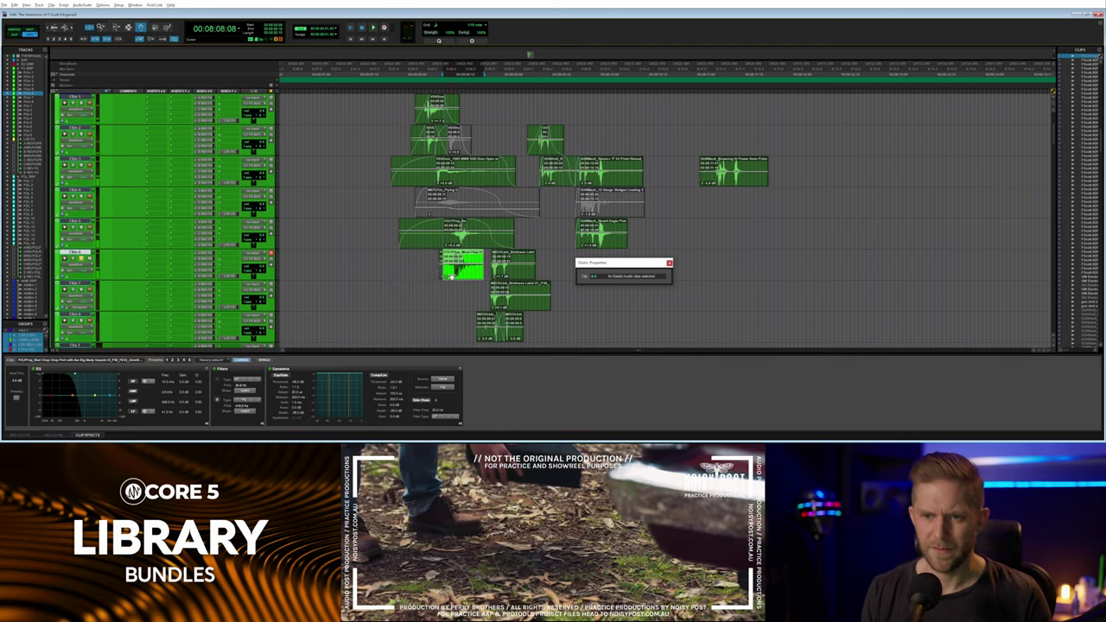
left_click(442, 269)
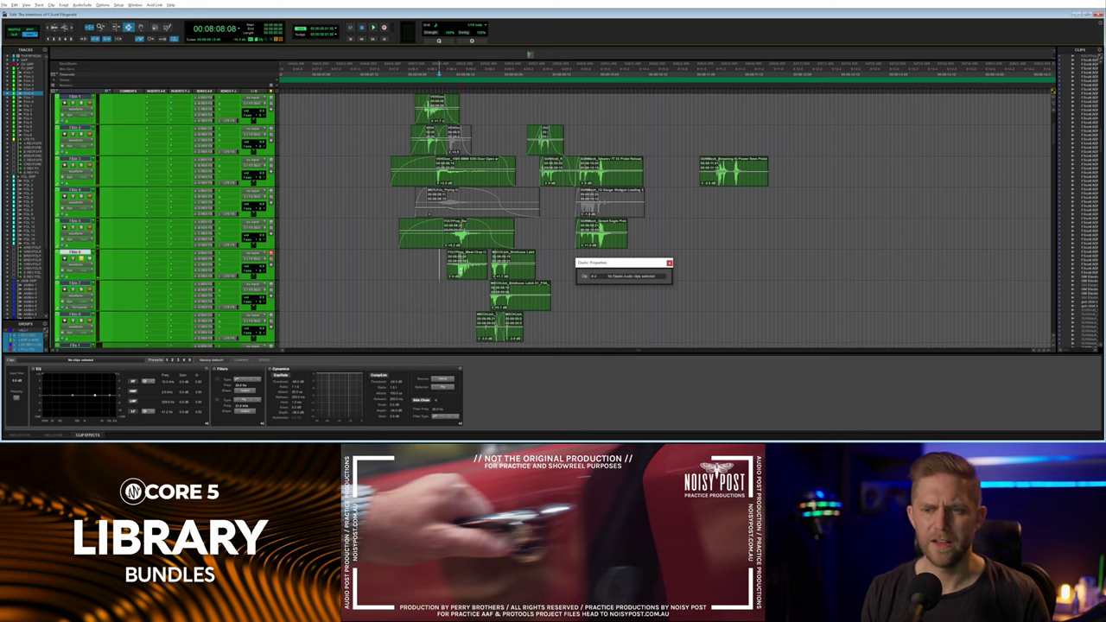
Play back the briefcase drop and latch sequence from around 00:08:08 to check the current layers.
left_click(460, 270)
left_click(443, 264)
key("space")
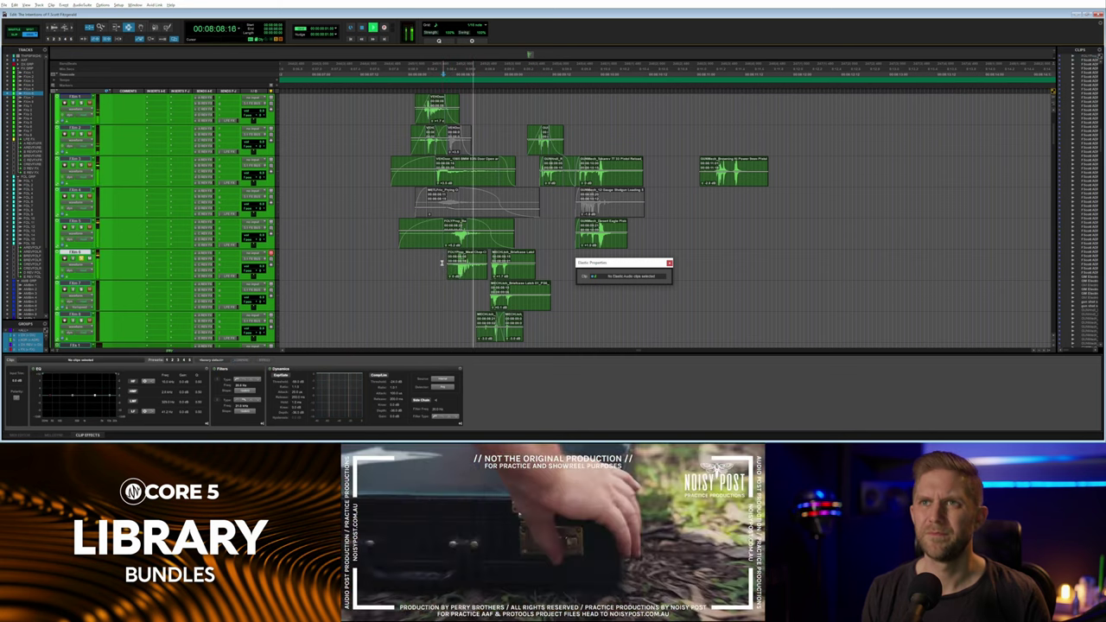
key("space")
key("space")
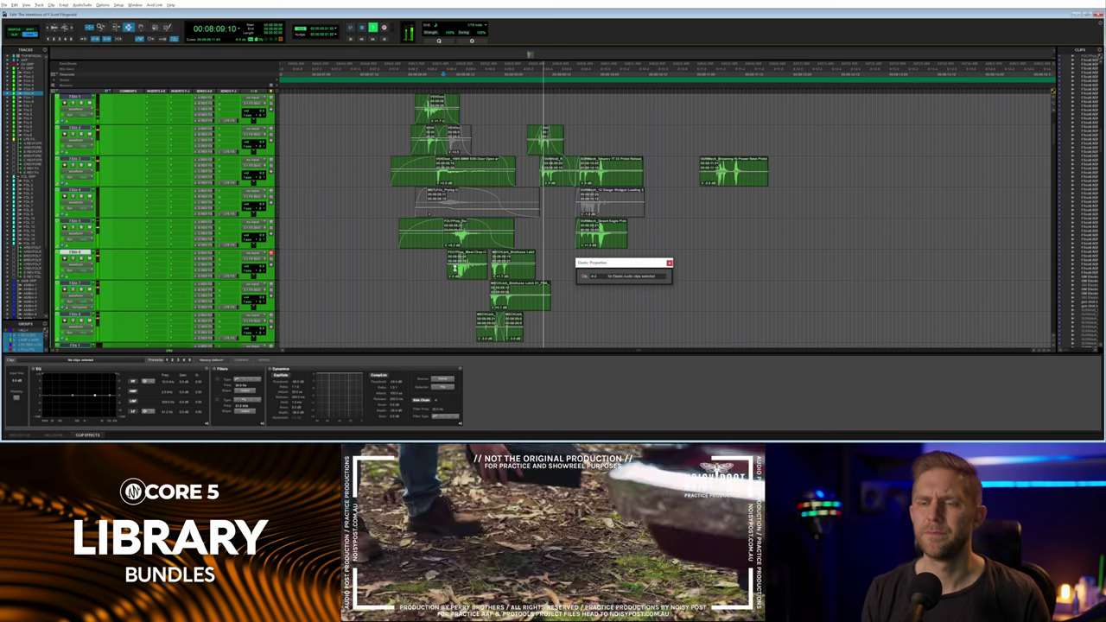
key("space")
key("space")
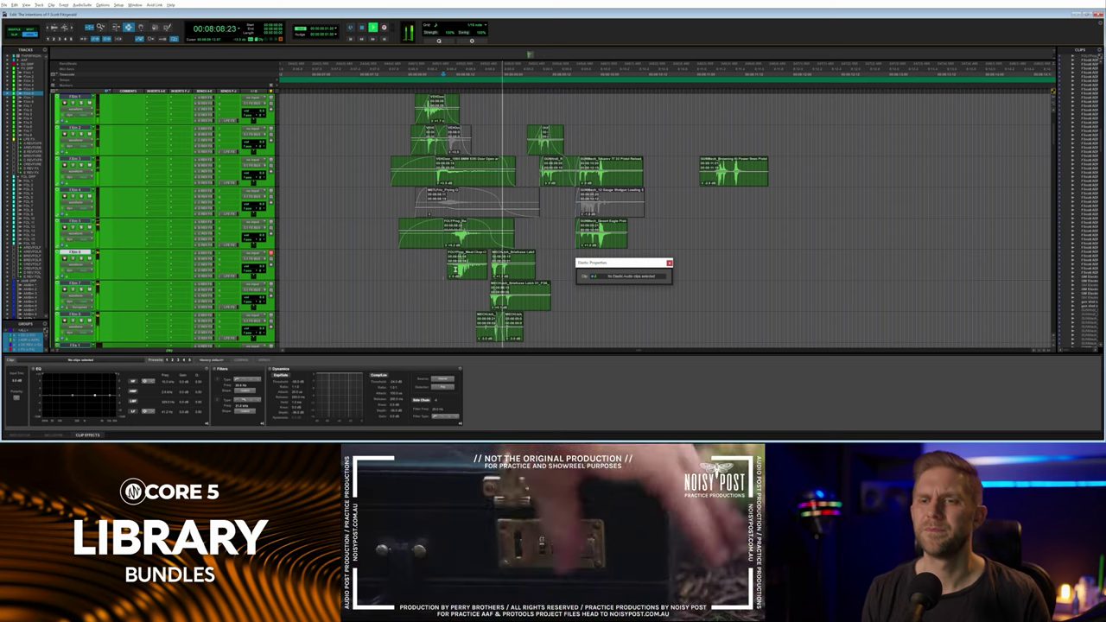
key("space")
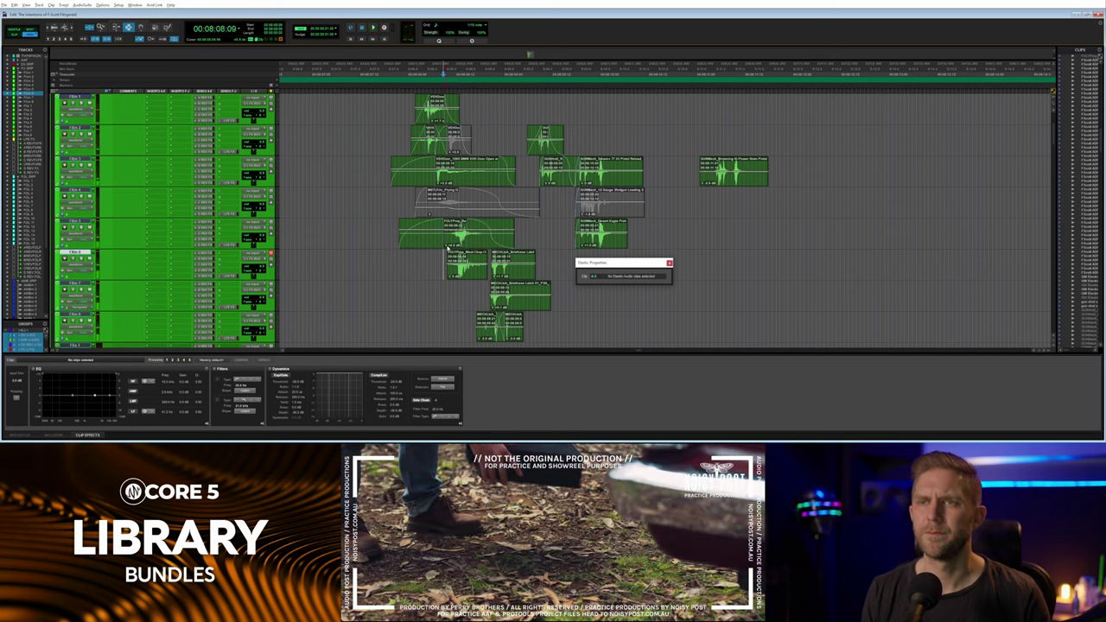
key("space")
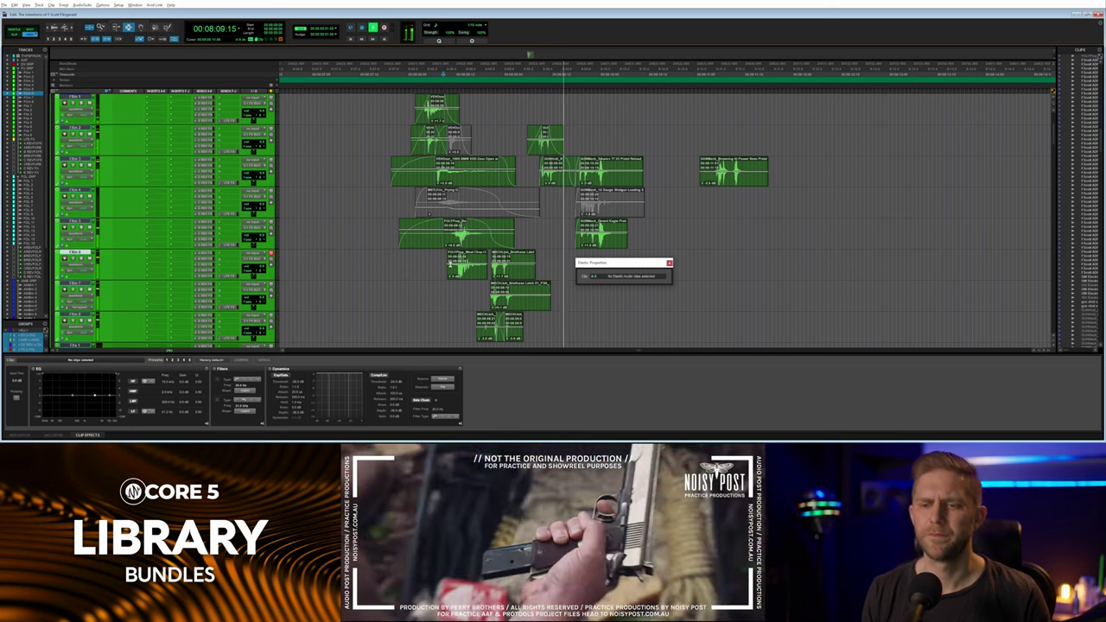
key("space")
Switch to SoundQ and audition the remaining results of the "body" search.
key("alt+Tab")
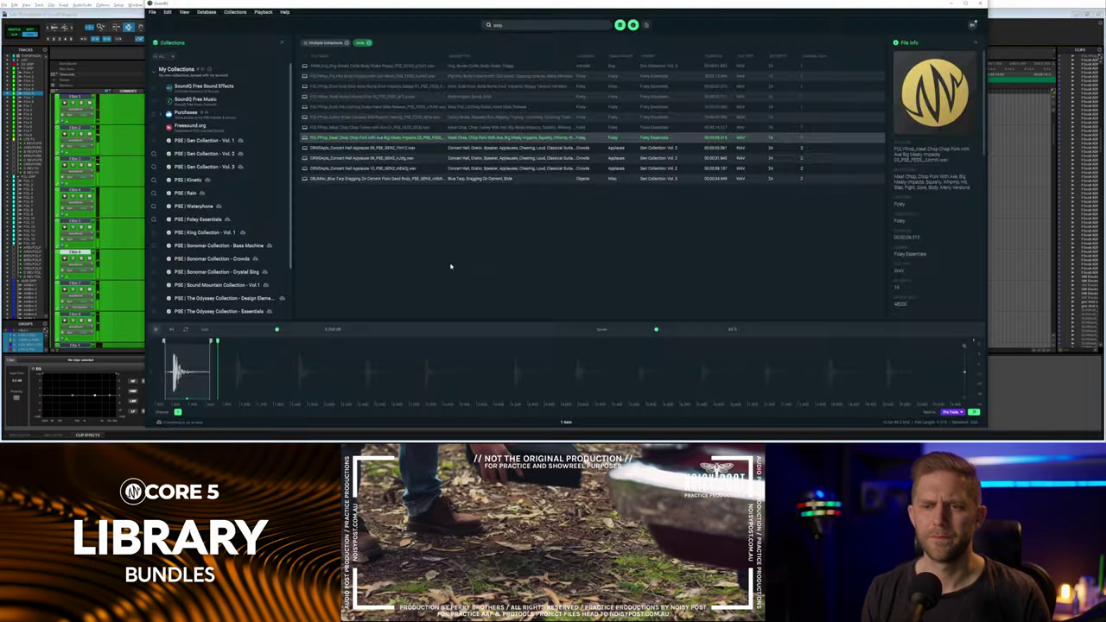
key("Down")
key("Down")
key("Down")
key("Down")
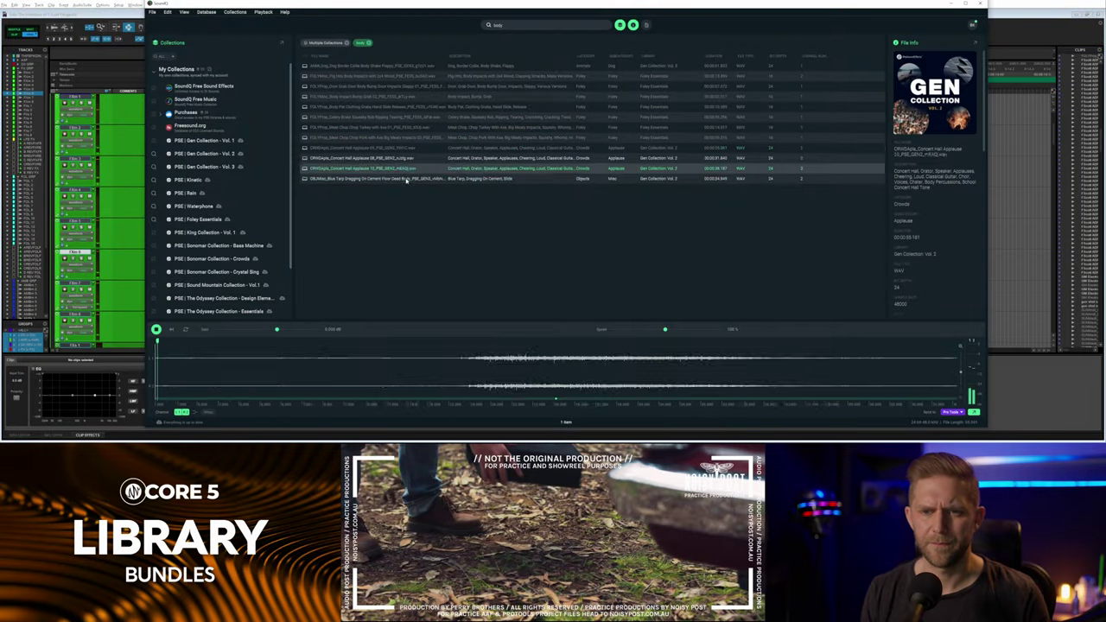
Search the sound library for "thump" and audition the first three results.
left_click(508, 25)
type("clump")
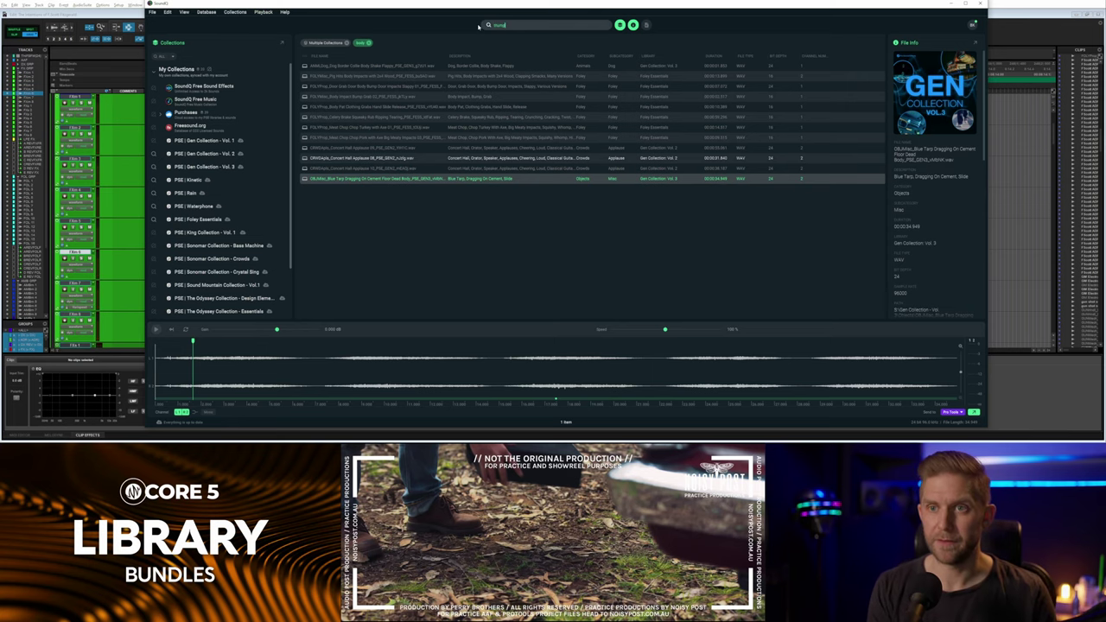
key("Return")
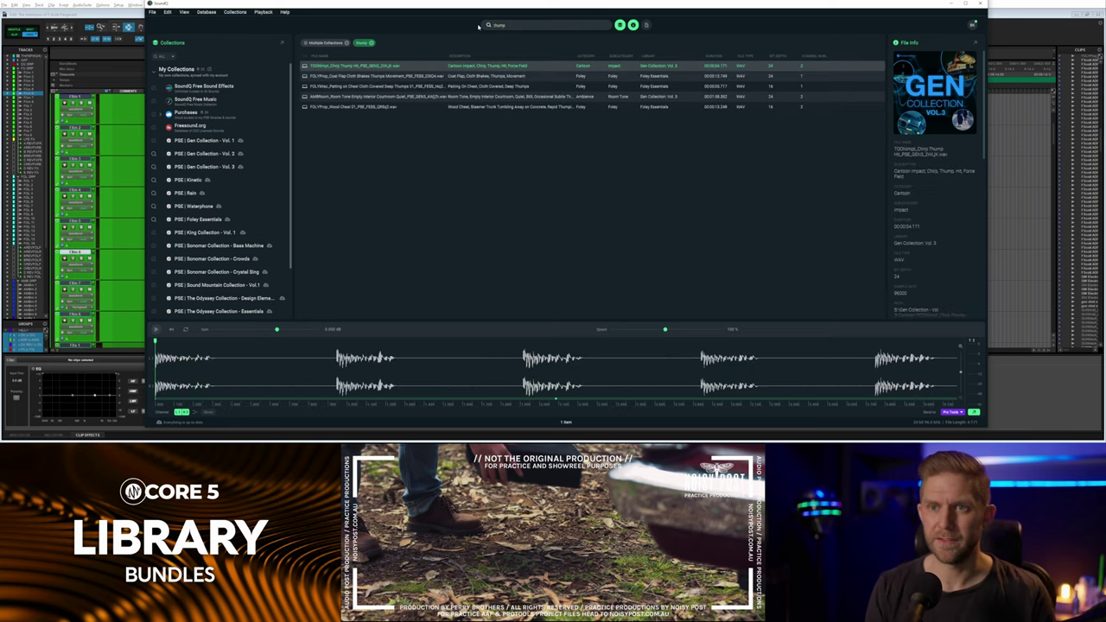
left_click(461, 67)
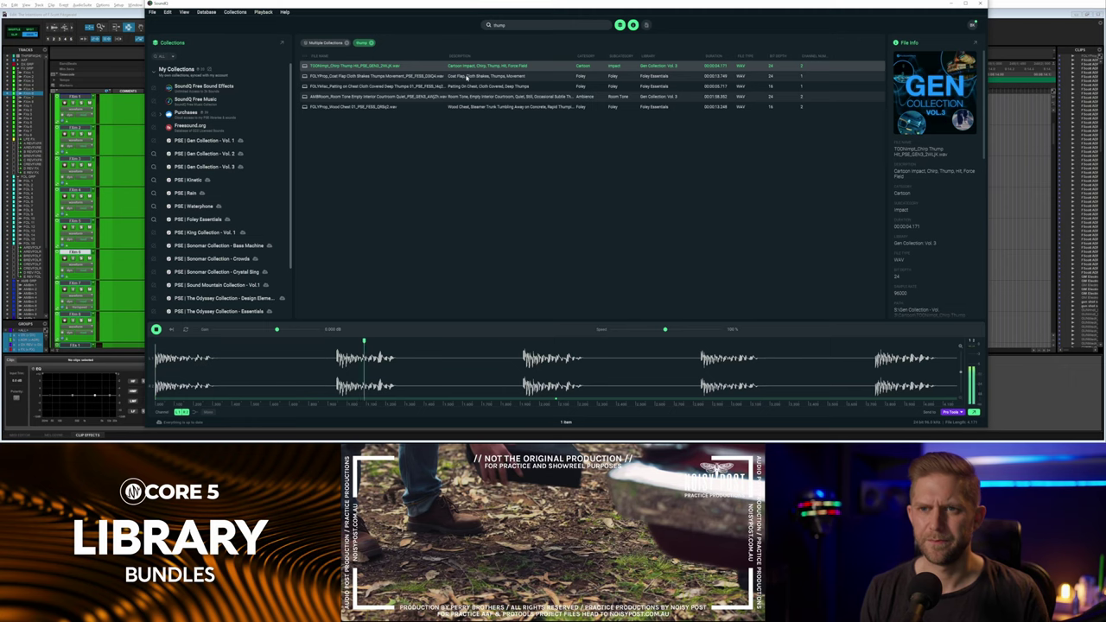
left_click(466, 76)
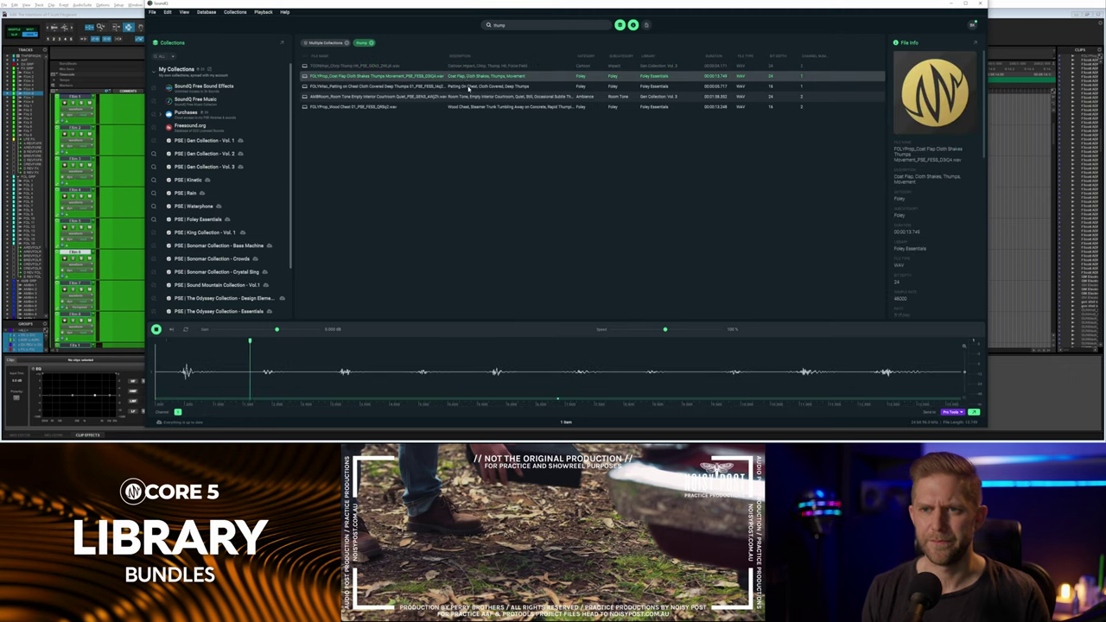
left_click(470, 86)
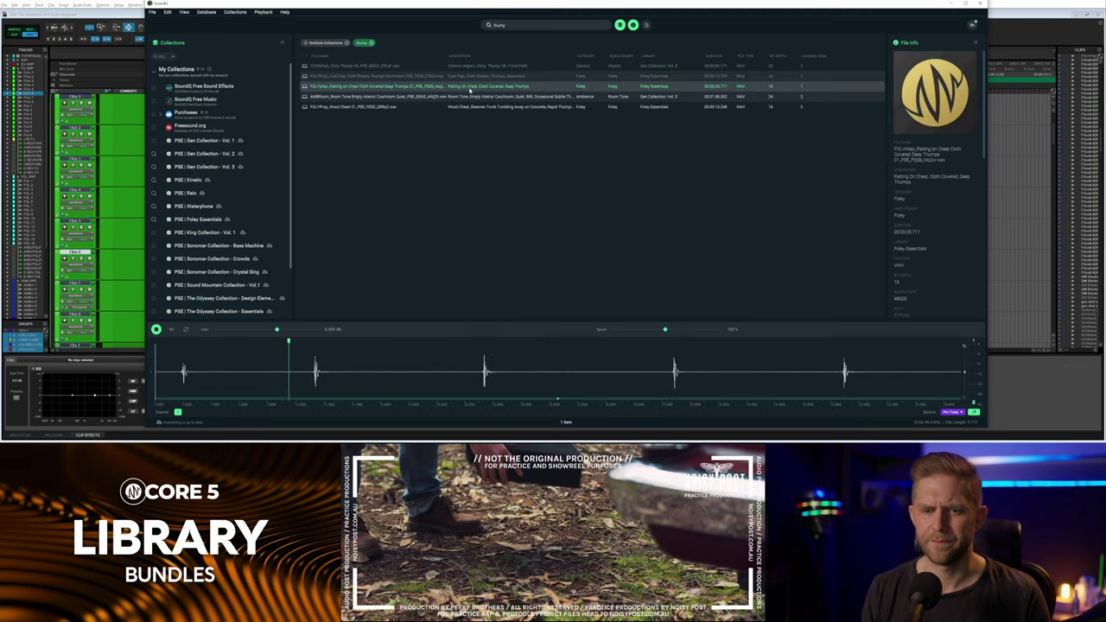
Audition the second hit of the cloth-covered chest patting recording and reduce its playback speed for a deeper thump.
left_click(302, 375)
key("space")
left_click(285, 381)
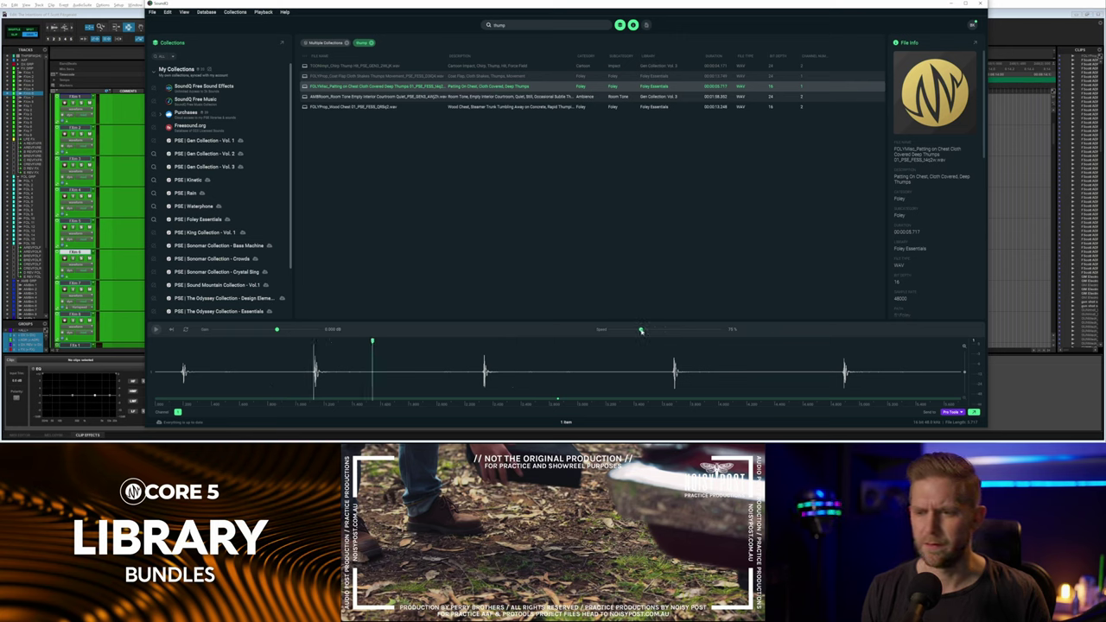
left_click(302, 375)
left_click(301, 375)
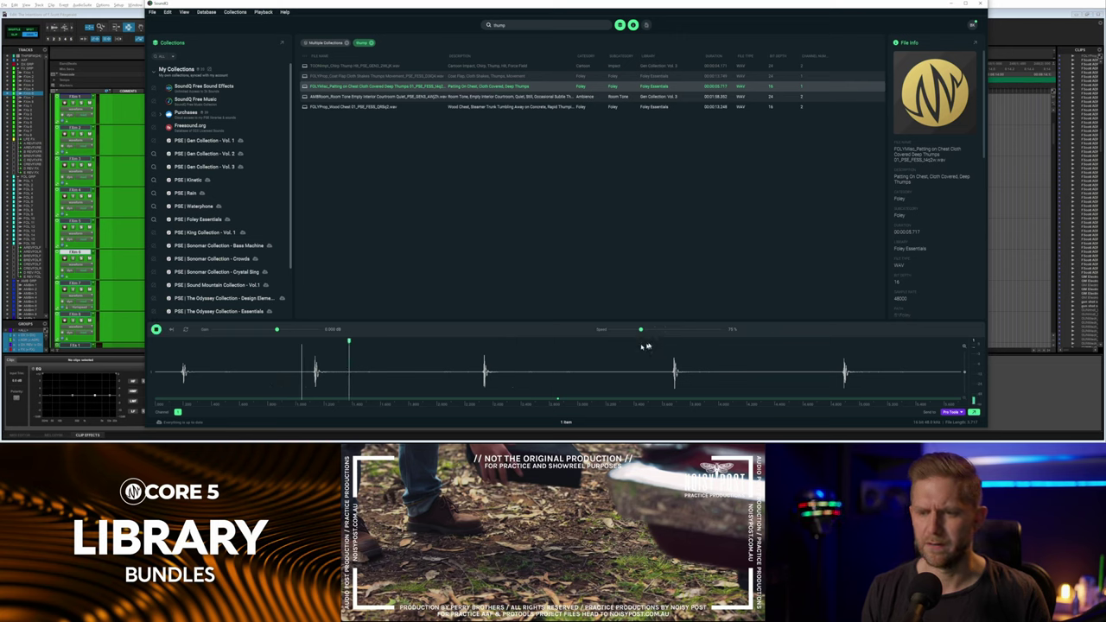
left_click_drag(642, 330, 650, 332)
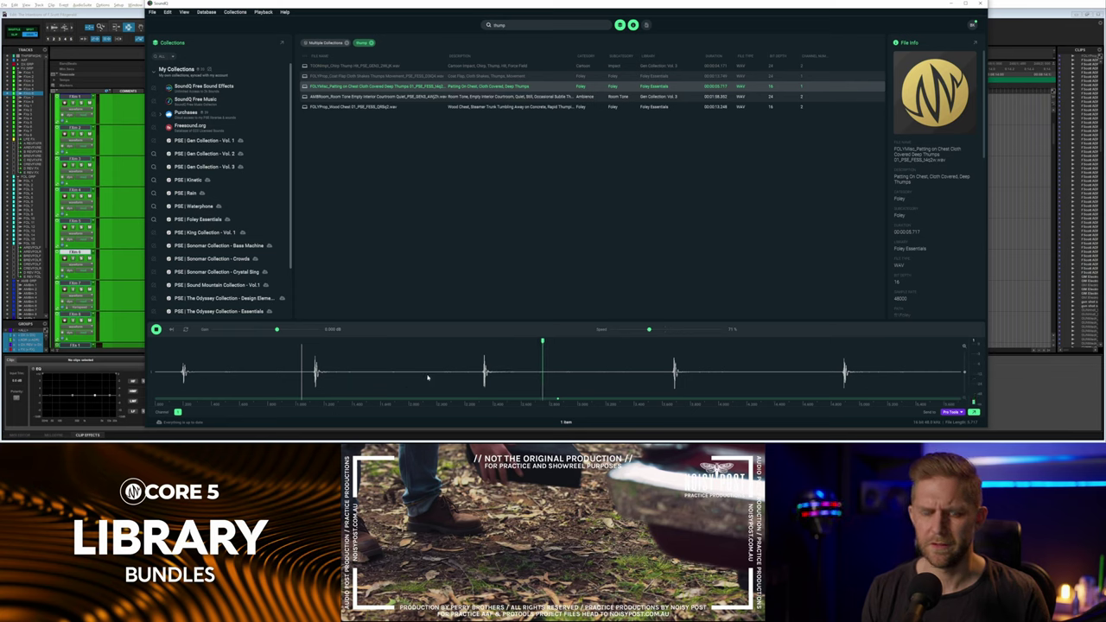
key("space")
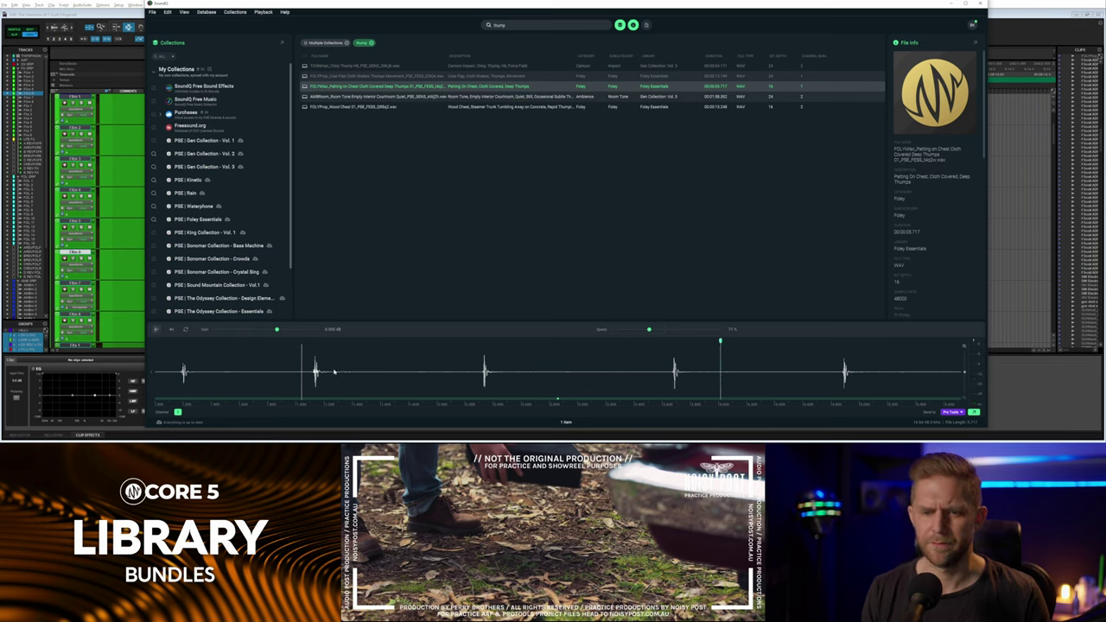
Isolate the second deep thump in the waveform and place it on the seventh effects track in Pro Tools at the briefcase drop.
left_click_drag(292, 375, 371, 375)
key("s")
left_click_drag(443, 293, 488, 299)
key("alt+Tab")
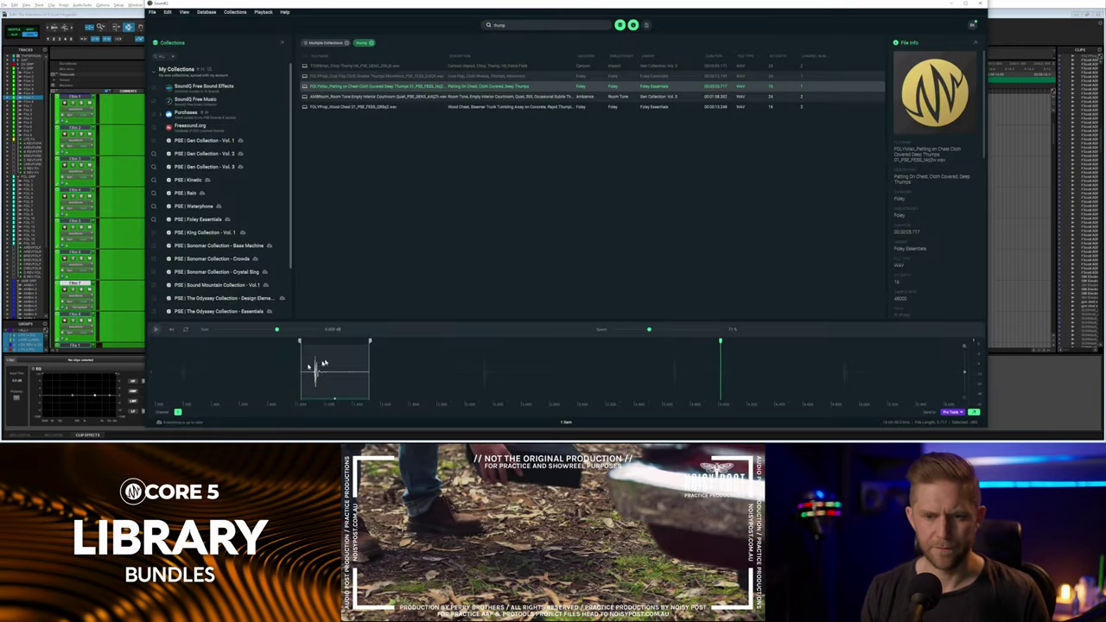
left_click_drag(306, 370, 339, 372)
left_click_drag(401, 338, 466, 296)
Shape the thump clip's EQ with a slight low lift and a mid cut while playing it back against the picture.
key("F8")
key("space")
left_click_drag(135, 391, 220, 392)
key("space")
key("space")
left_click_drag(95, 404, 49, 393)
key("space")
key("space")
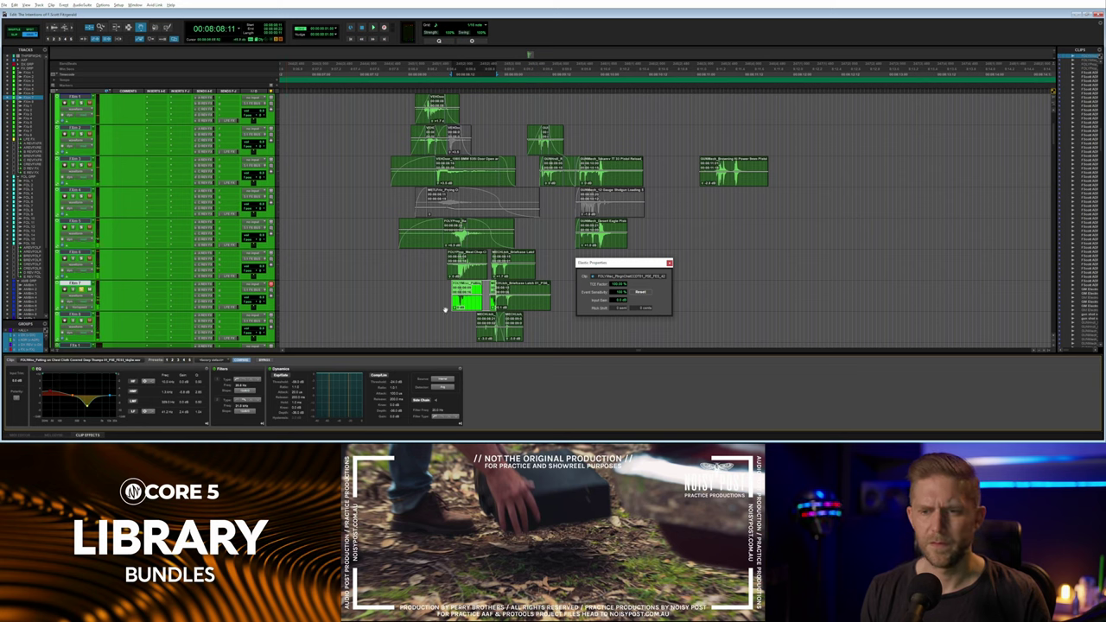
key("space")
key("space")
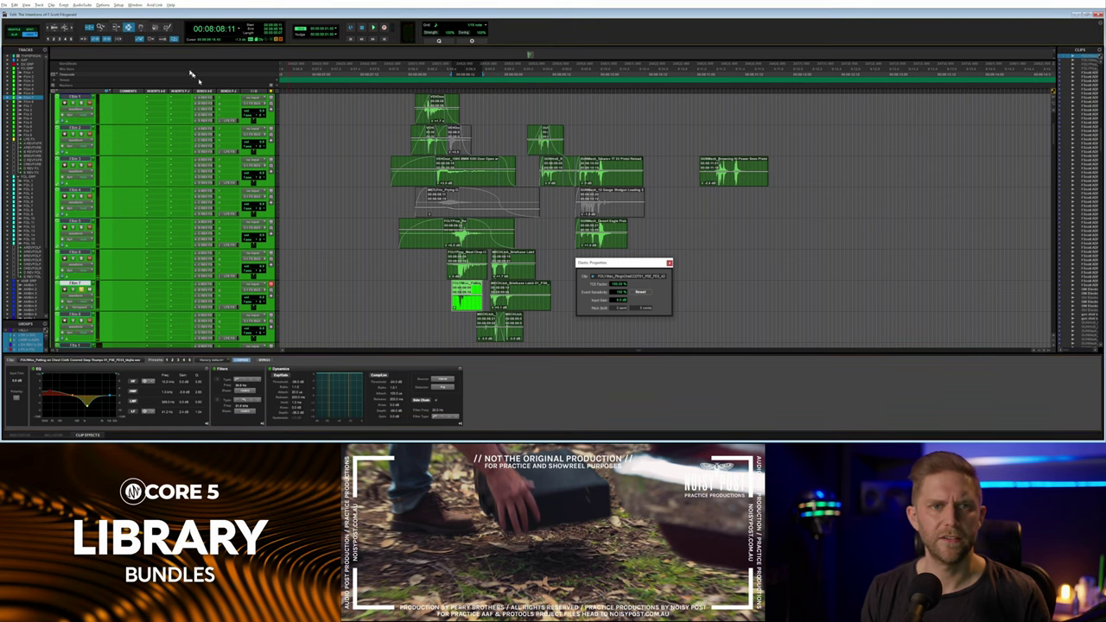
Preview the LoAir harmonic AudioSuite effect on the thump clip and render it.
left_click(82, 5)
mouse_move(89, 50)
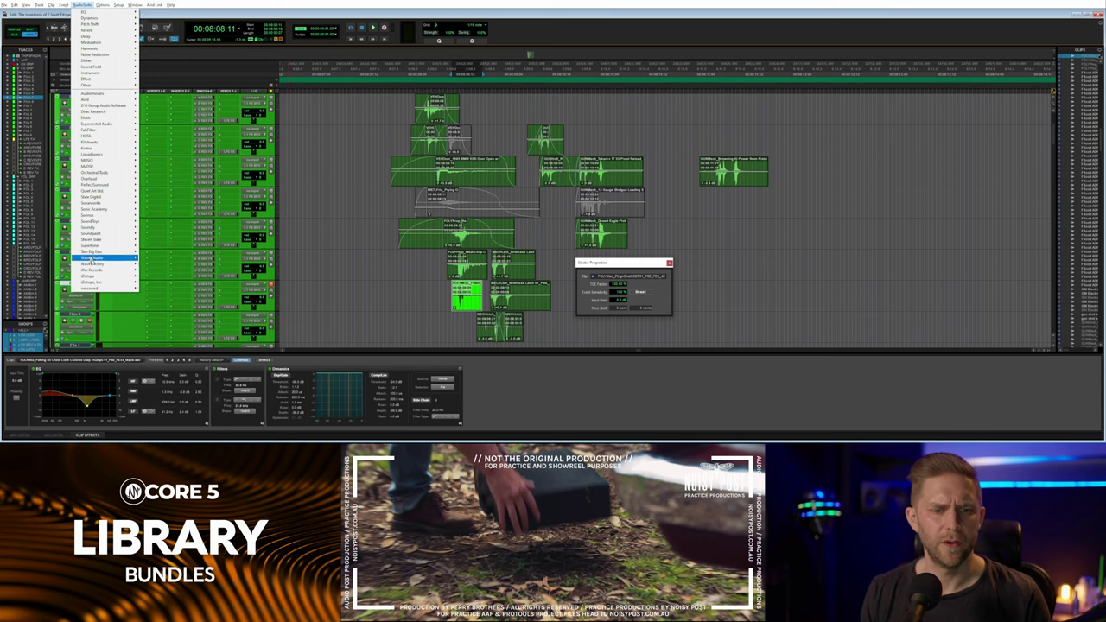
mouse_move(102, 261)
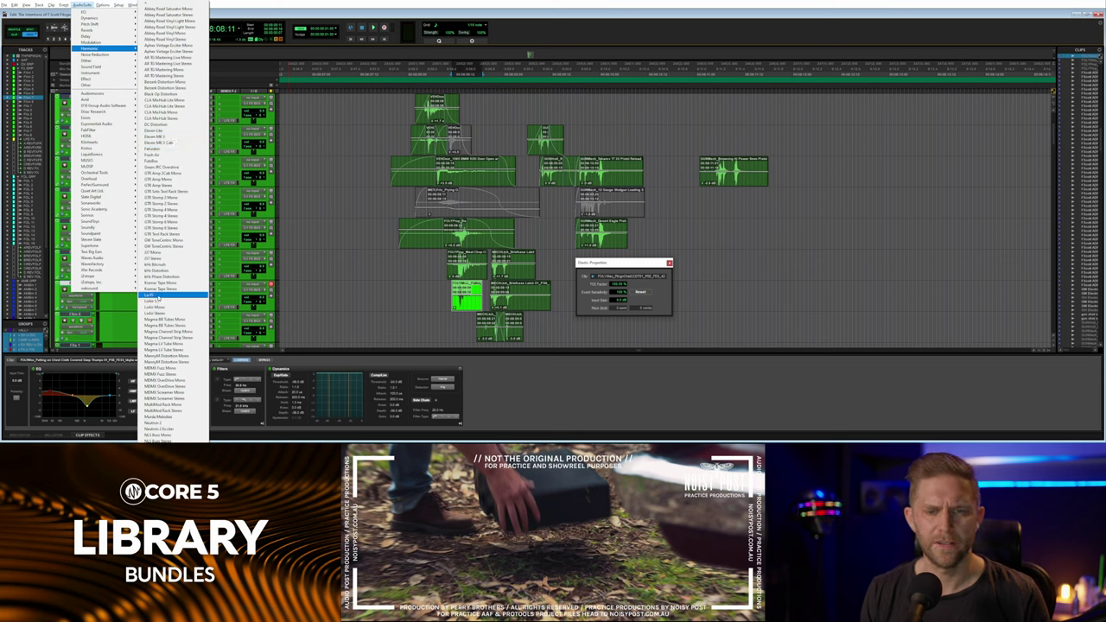
left_click(157, 296)
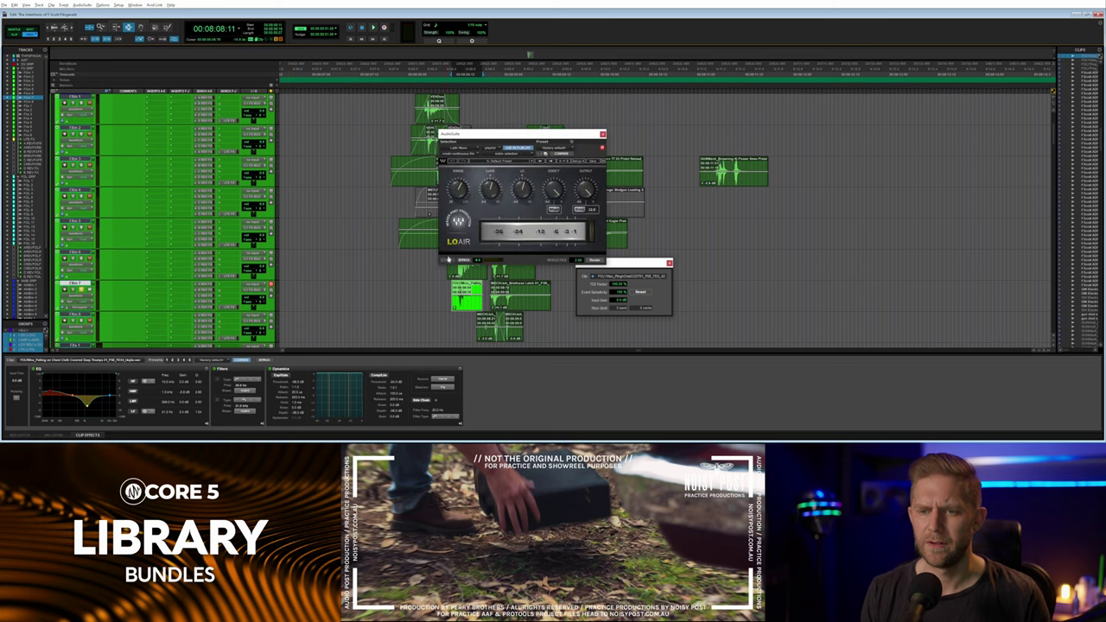
left_click(448, 260)
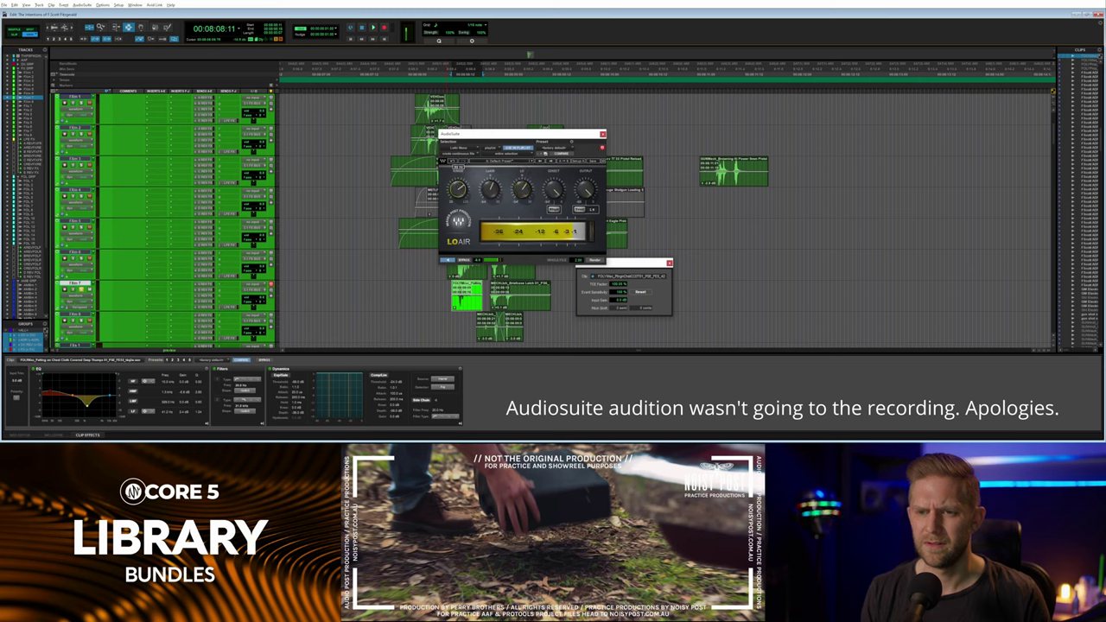
left_click(593, 261)
Play back the briefcase drop with the rendered thump and close the LoAir window.
left_click(439, 292)
key("space")
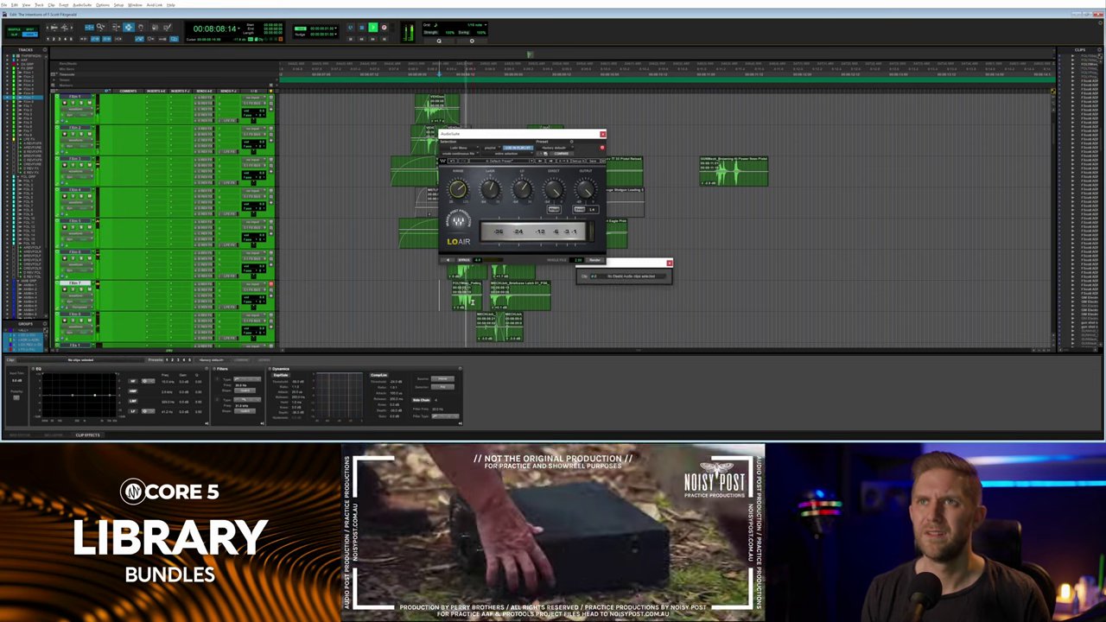
key("space")
left_click(603, 135)
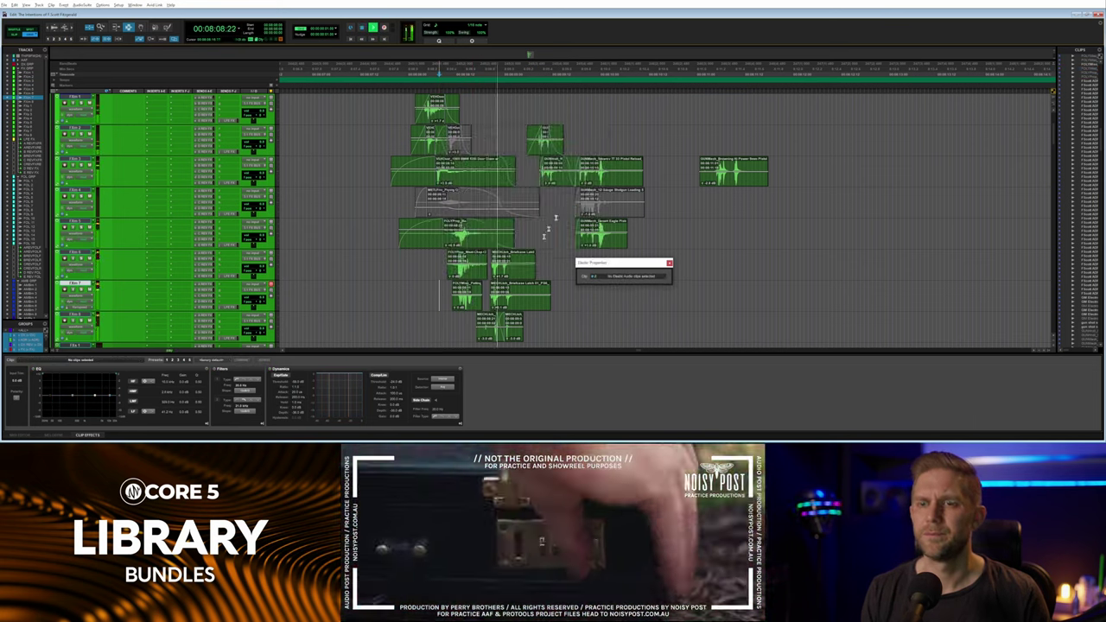
key("space")
left_click(451, 293)
key("space")
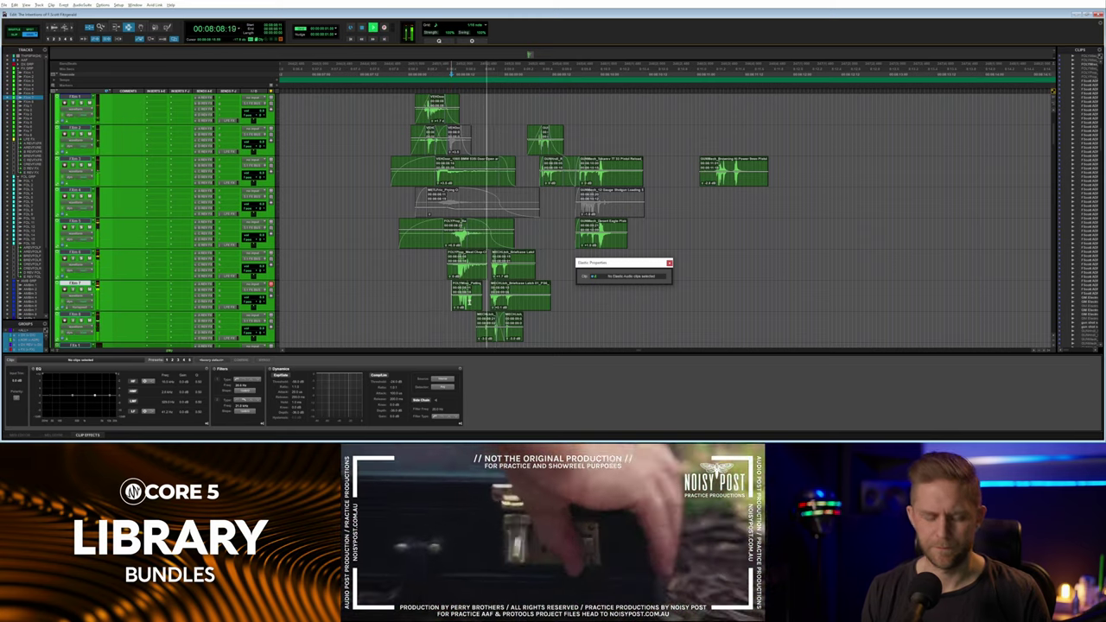
key("space")
Apply batch fades with a straightened fade-out curve to the thump clip, and fade the overlapping clip on the track above.
double_click(469, 299)
key("f")
left_click(464, 270)
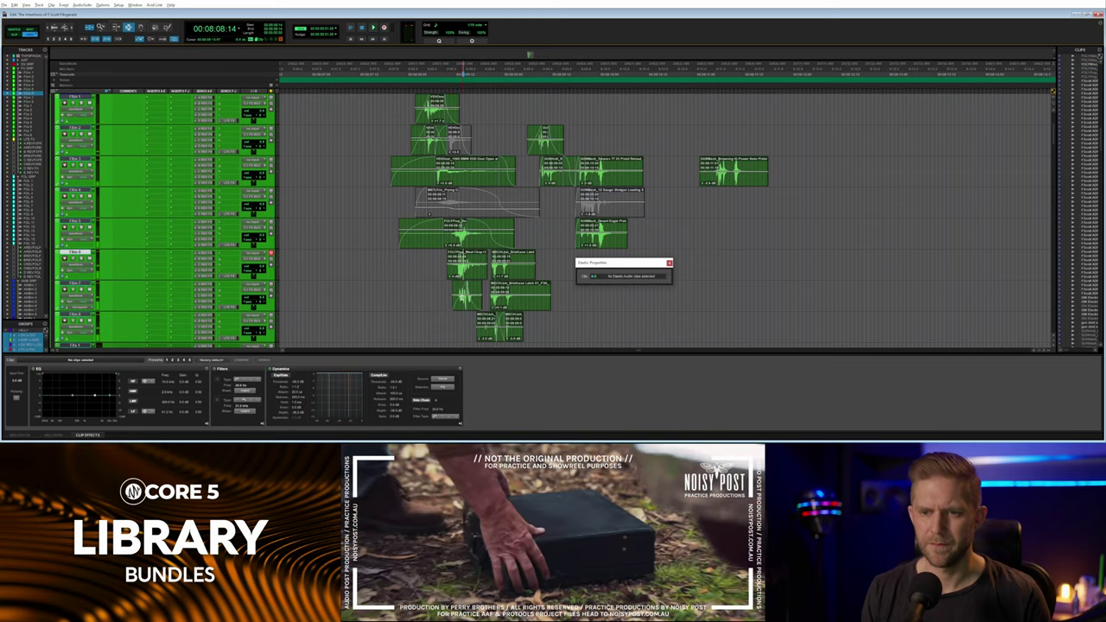
left_click(464, 301)
key("ctrl+f")
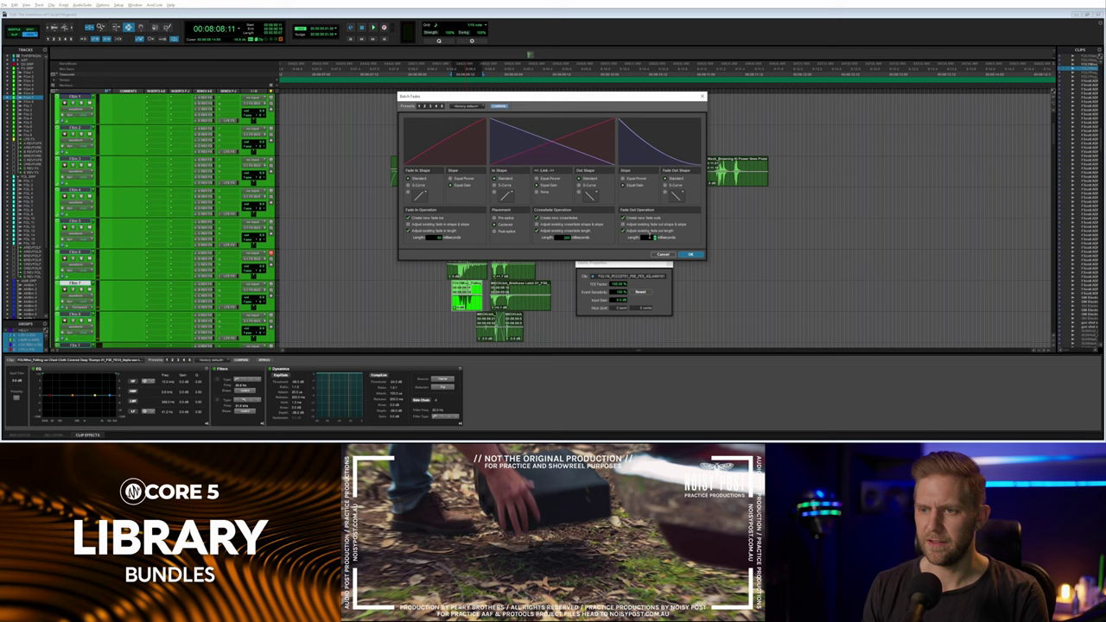
left_click_drag(654, 171, 657, 145)
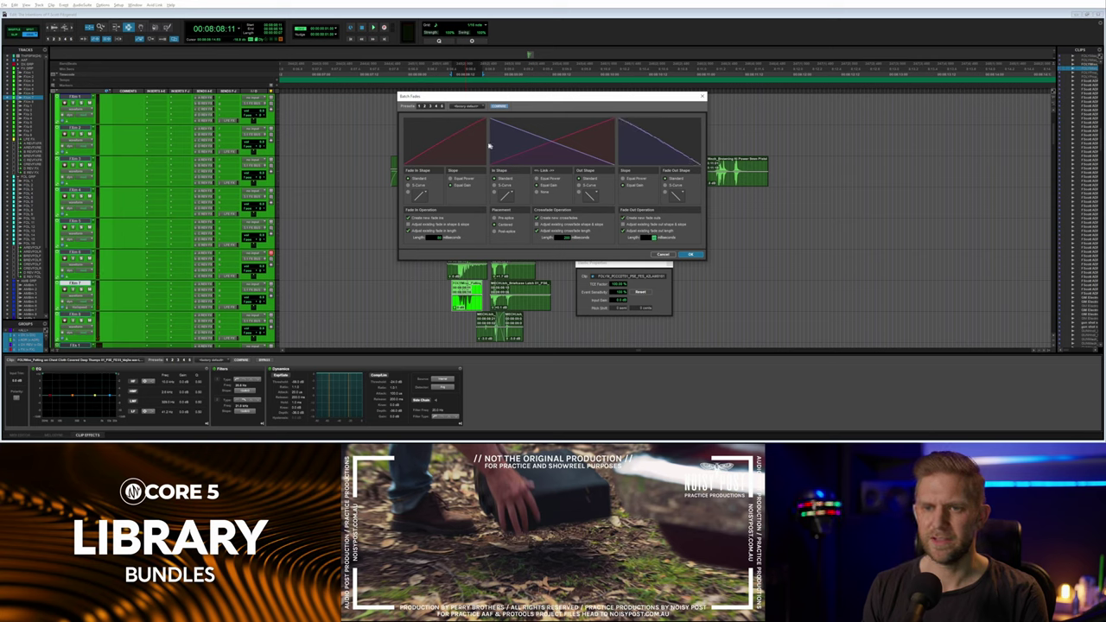
left_click(689, 254)
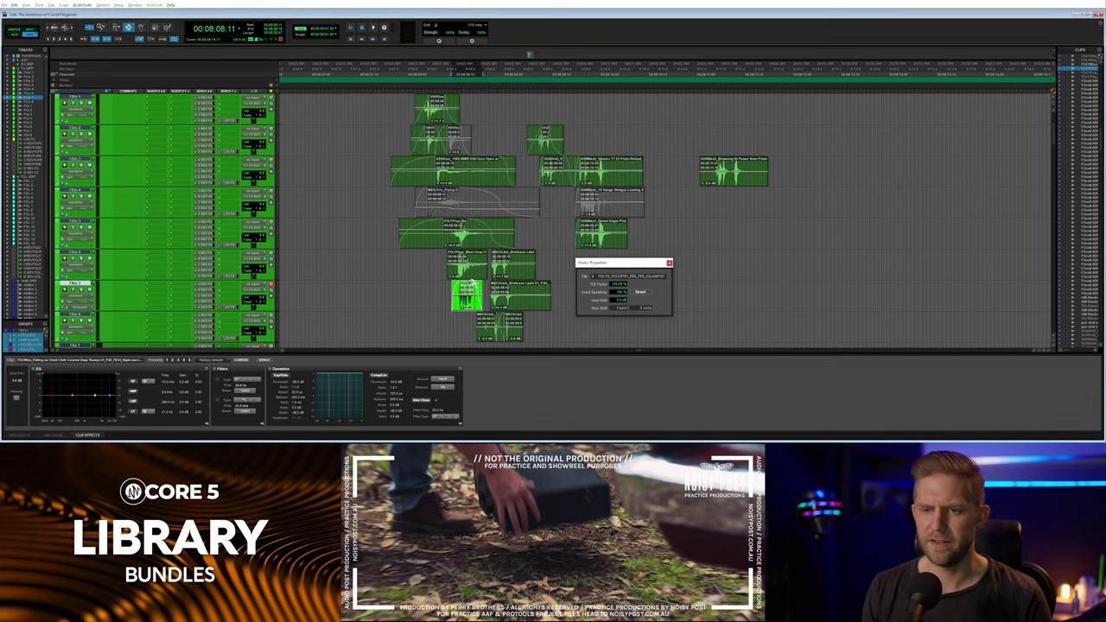
left_click(466, 278)
Play back the faded briefcase impact layers from just before the drop.
left_click(441, 273)
key("space")
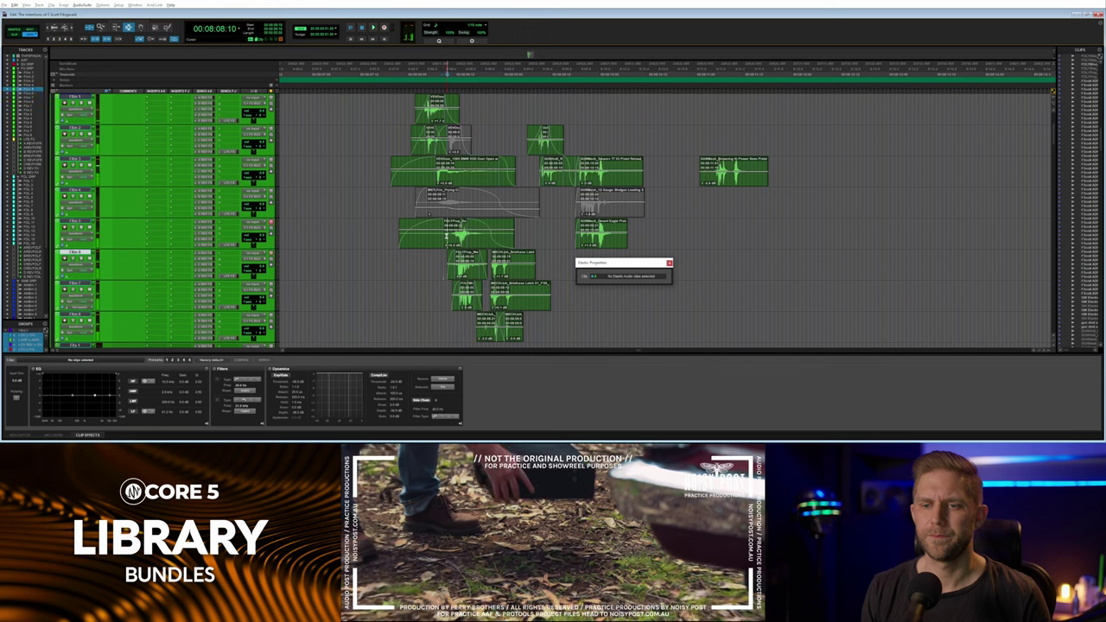
left_click(448, 230)
key("space")
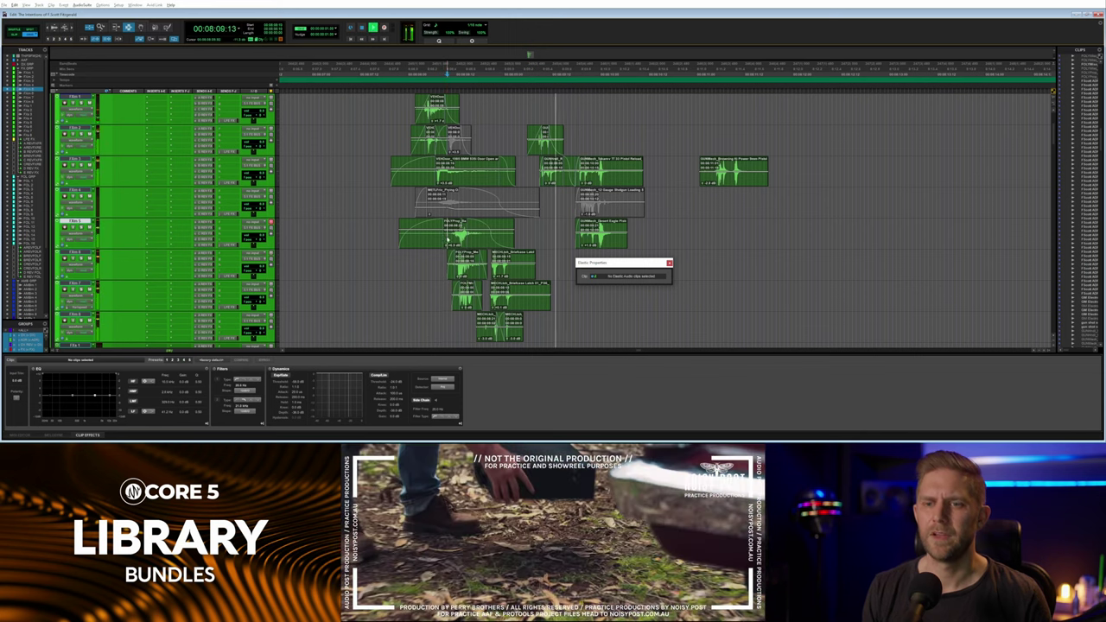
Delete the muted clips on the fourth effects track.
left_click(421, 209)
left_click_drag(383, 204, 699, 211)
key("Delete")
left_click(437, 210)
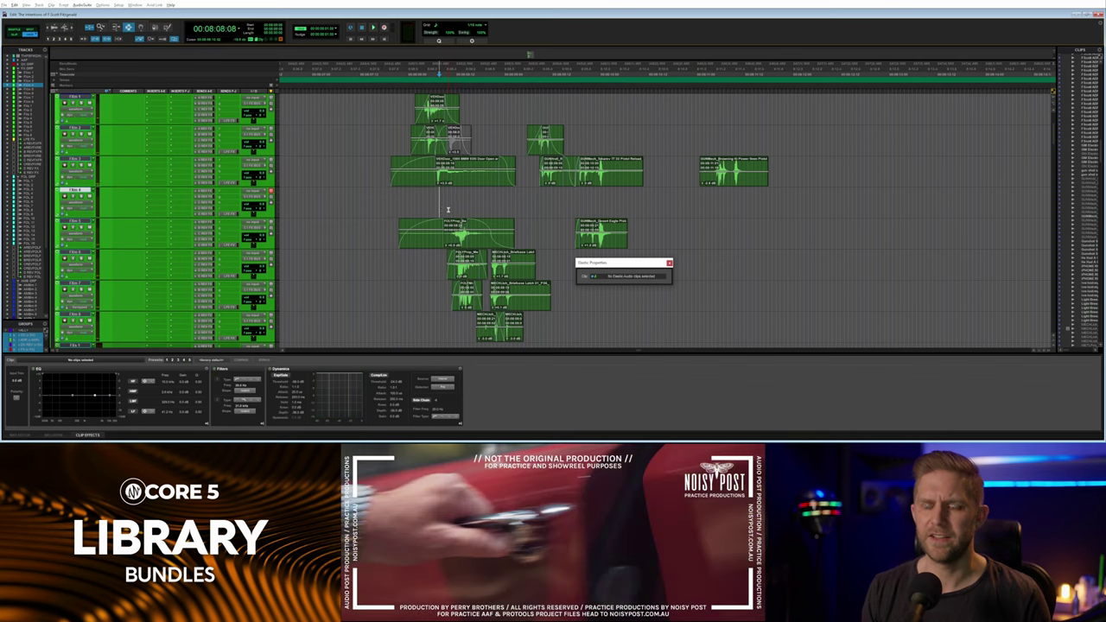
Remove the long fades and excess audio around the briefcase drop clip on the fifth effects track.
left_click_drag(387, 236, 536, 239)
key("Delete")
key("Delete")
left_click(436, 215)
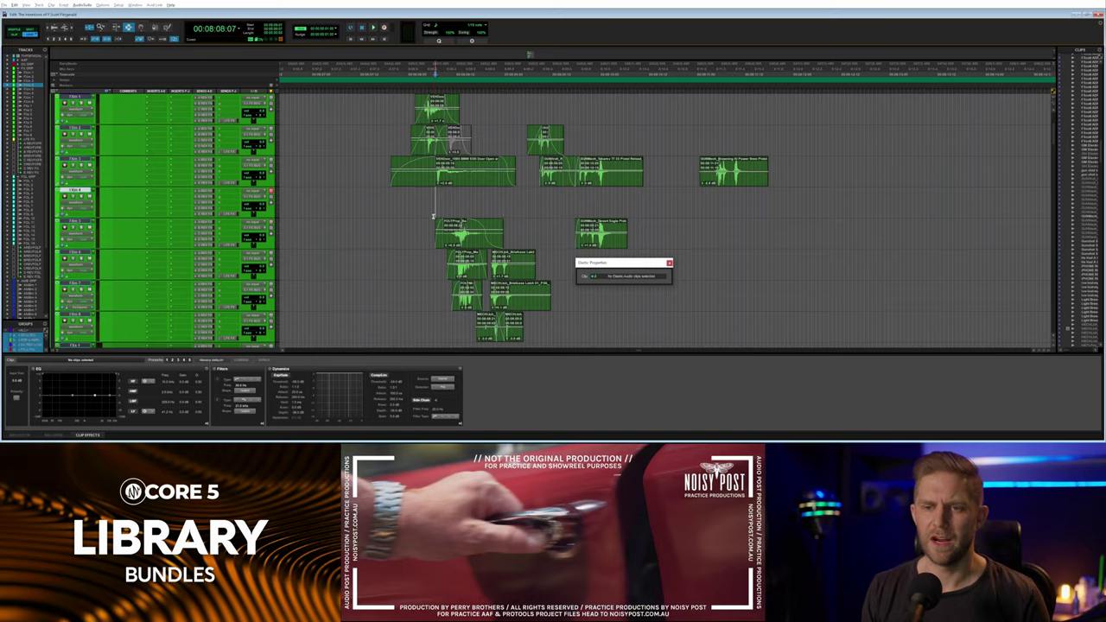
Switch to SoundQ, search the library for "grass", and audition the first results.
key("alt+Tab")
left_click_drag(509, 25, 487, 26)
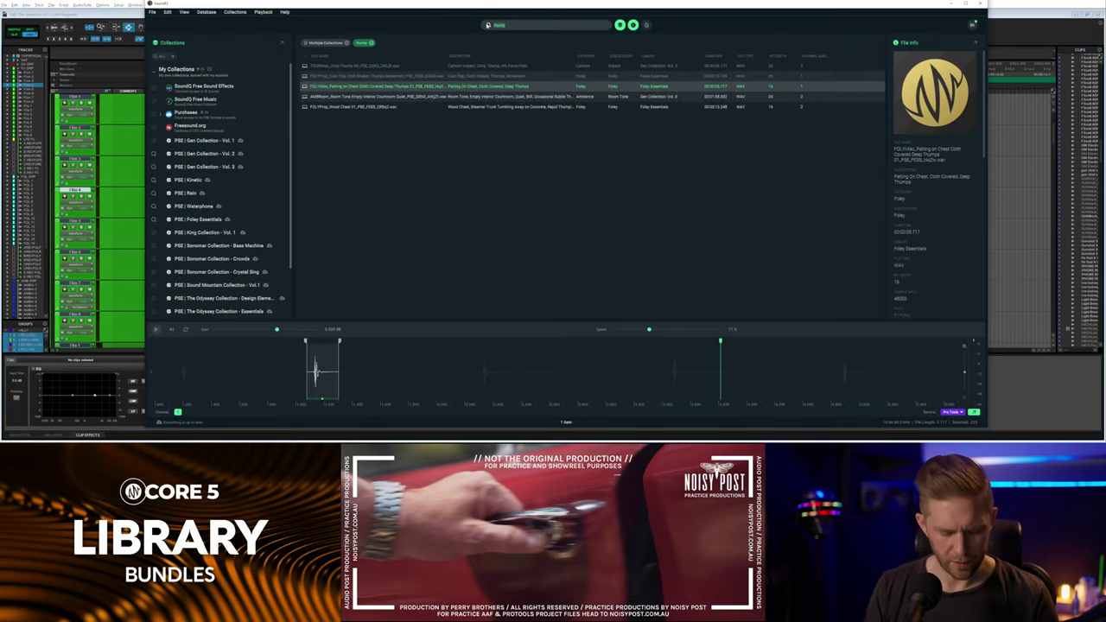
type("grass")
key("Return")
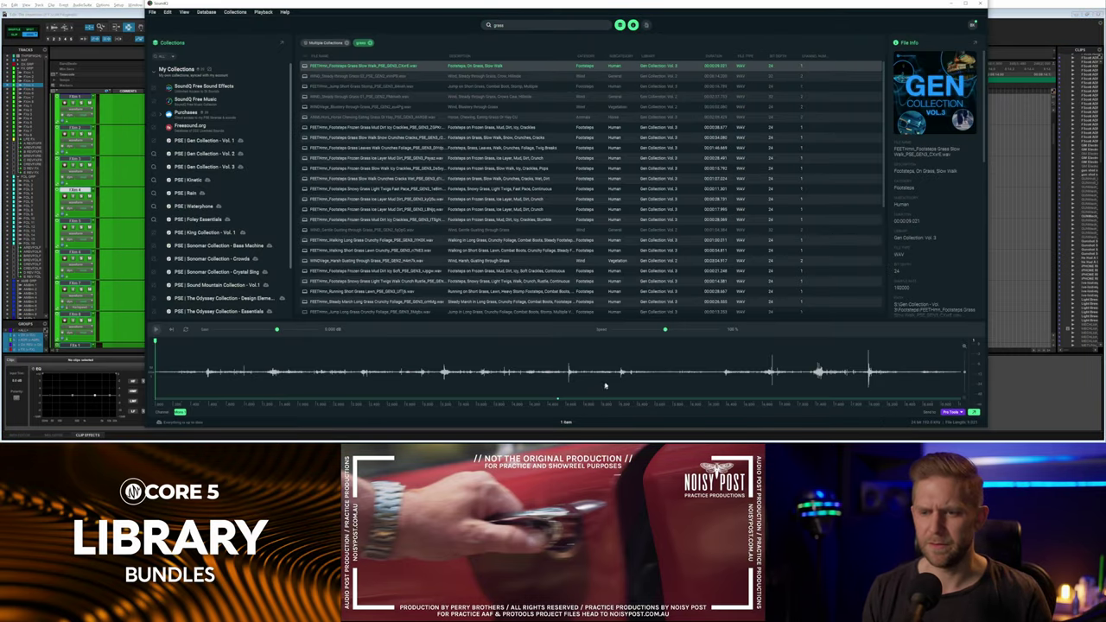
key("space")
key("Down")
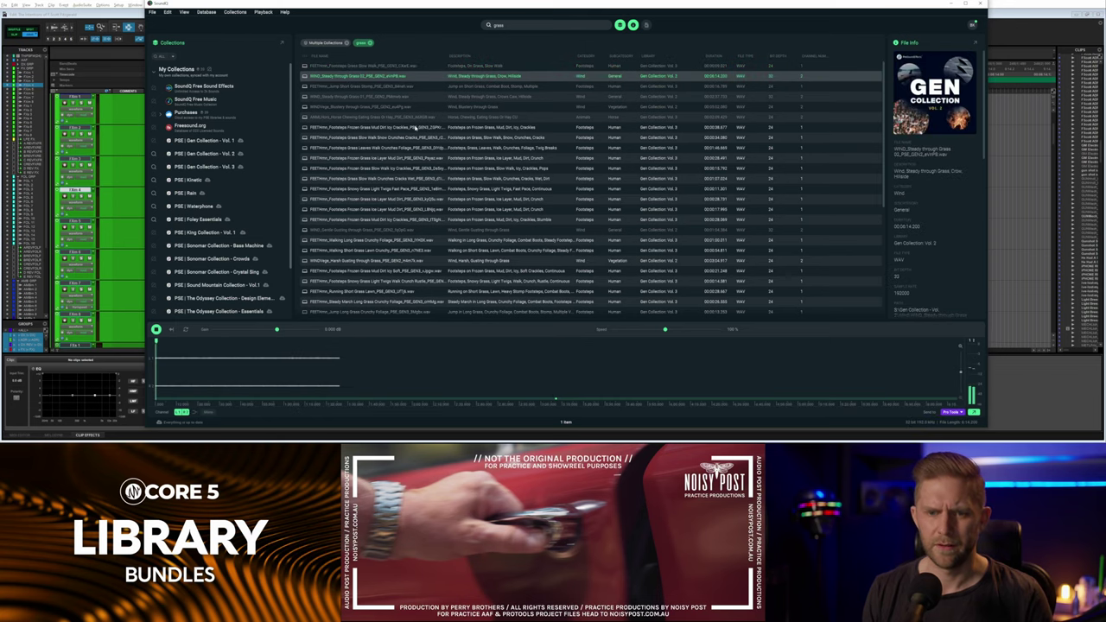
Narrow the search to "grass foot" and audition the slow-walk and short-grass jump recordings at several points.
left_click(534, 23)
left_click(534, 23)
type("f")
type(" foot")
key("Return")
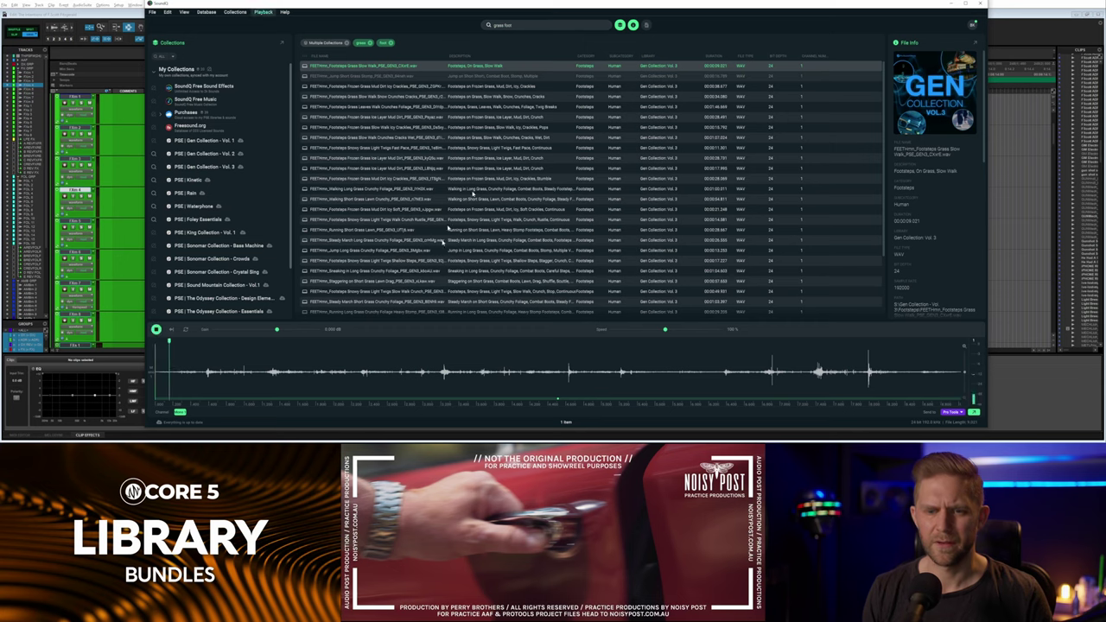
left_click(753, 364)
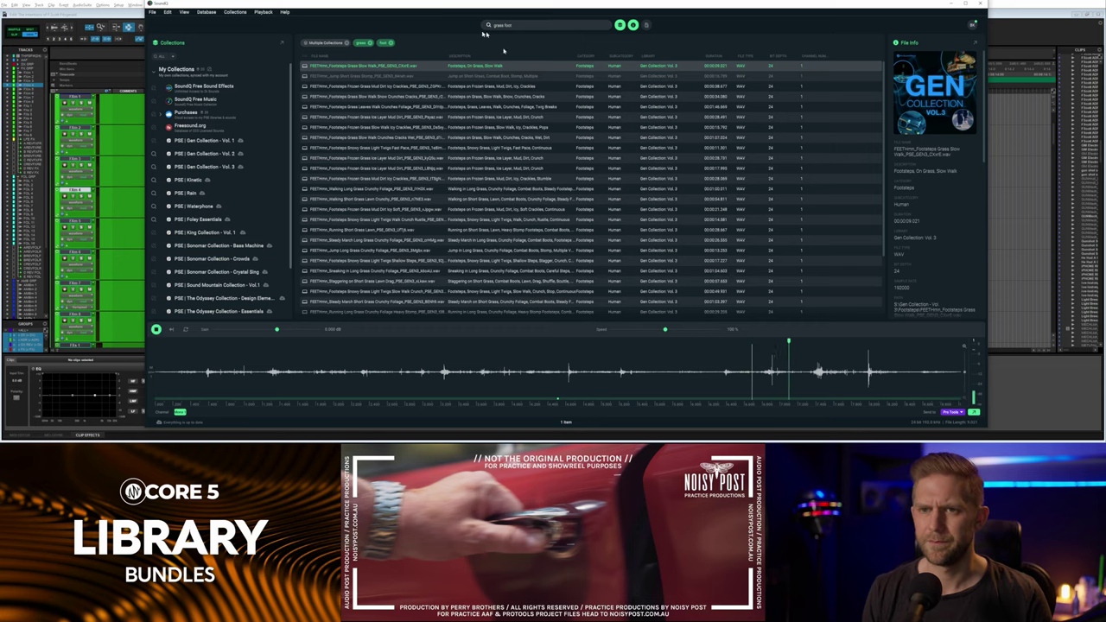
left_click(453, 78)
left_click(378, 356)
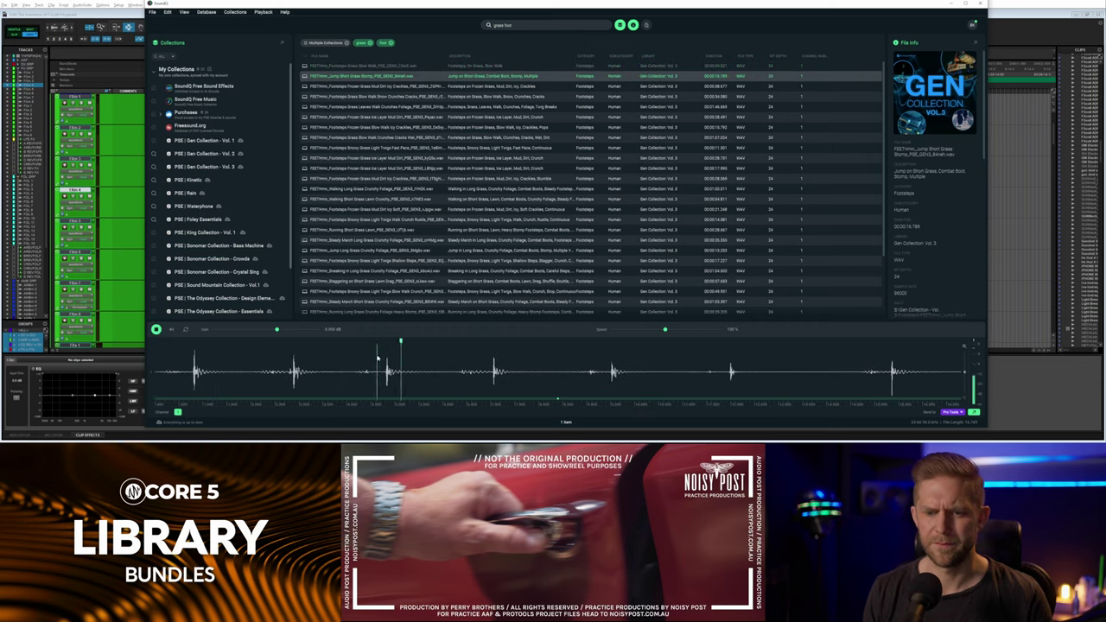
left_click(195, 372)
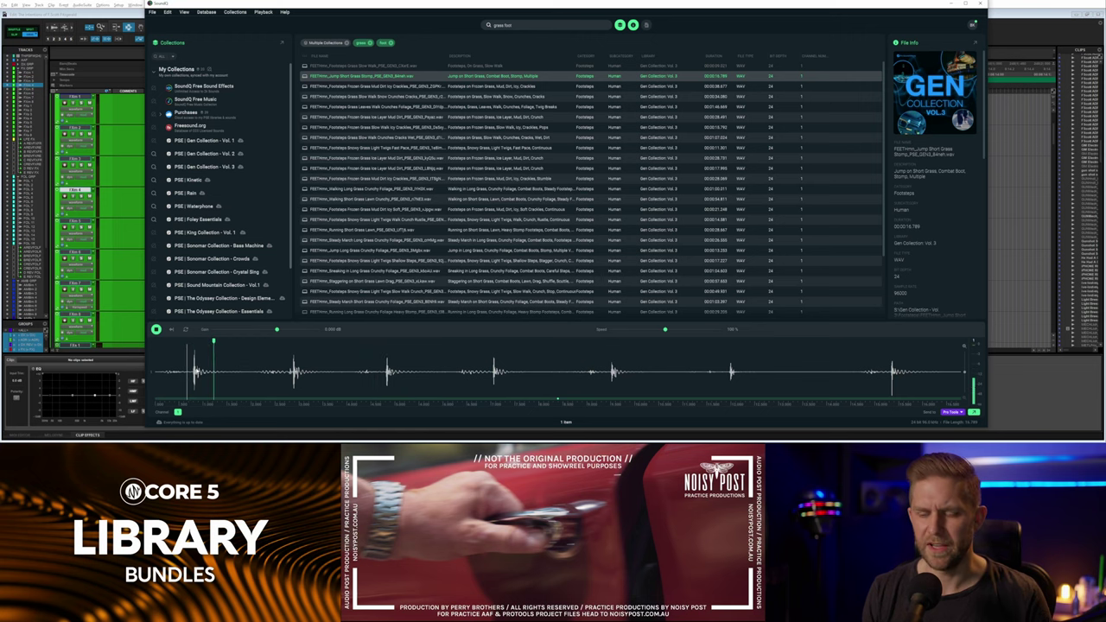
Play the briefcase drop in Pro Tools as a reference and return to the grass footstep results in SoundQ.
key("alt+Tab")
key("space")
key("space")
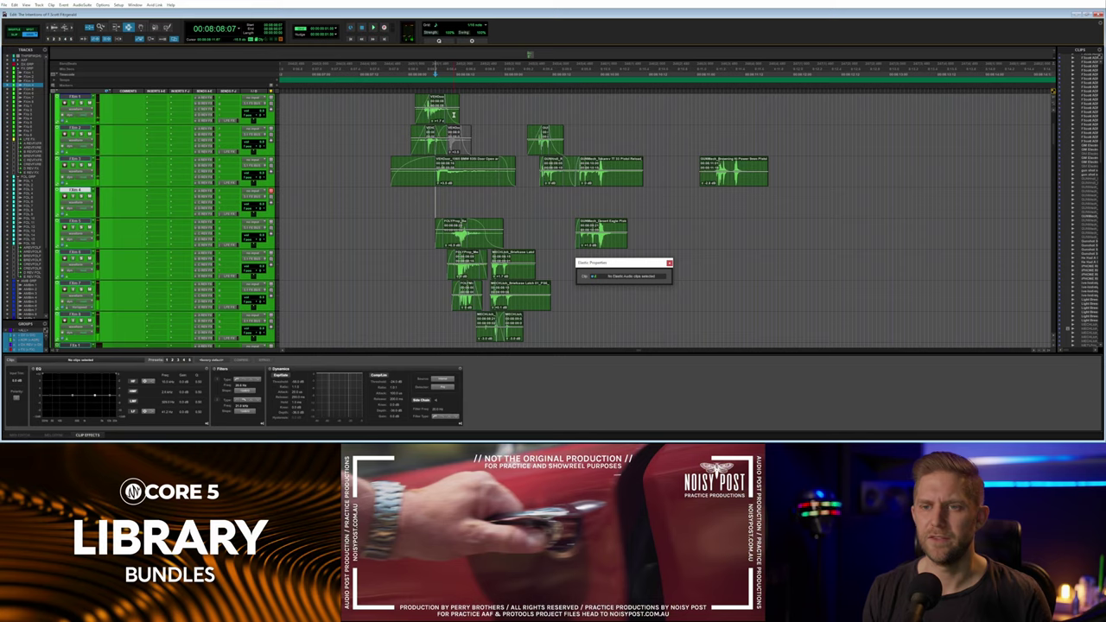
key("alt+Tab")
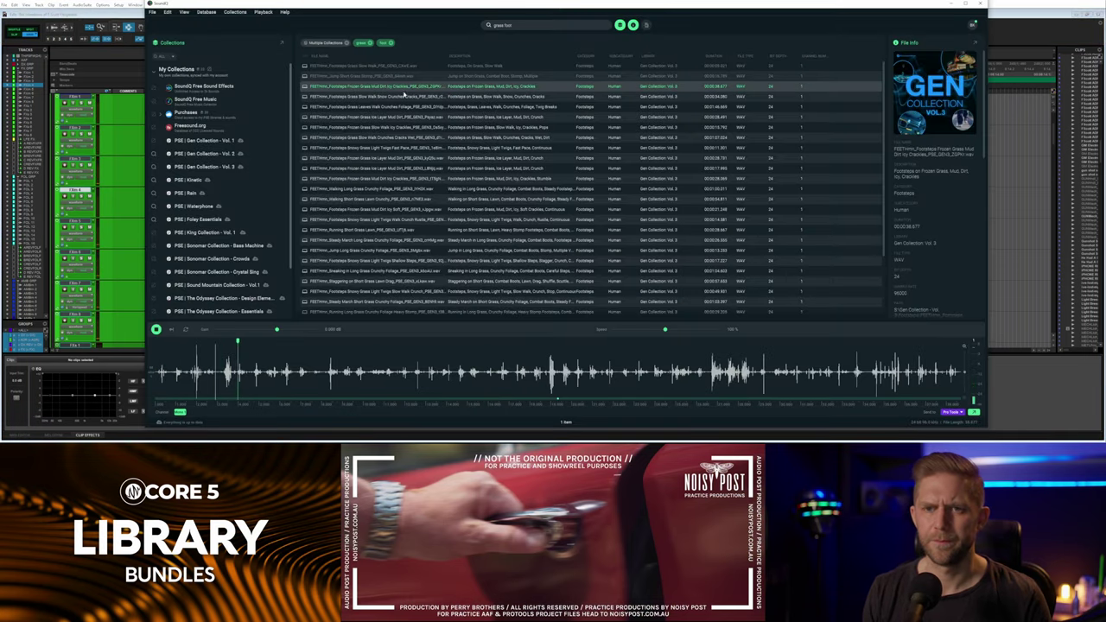
Audition the slow-walk snow crunches, grass leaves walk, and frozen-grass ice layer footstep recordings.
left_click(403, 97)
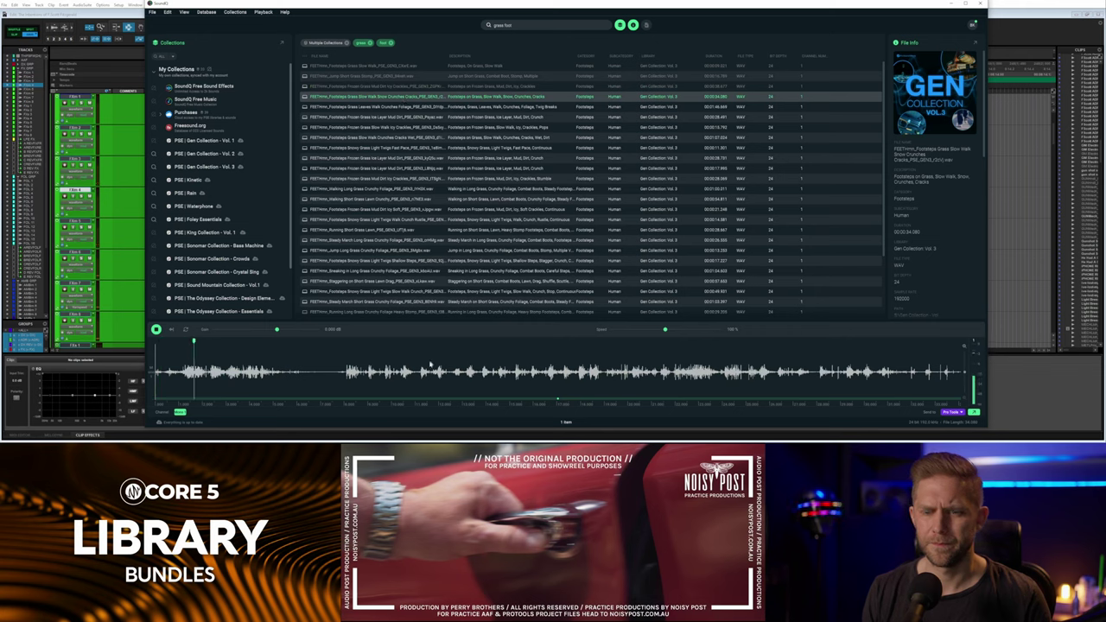
left_click(382, 107)
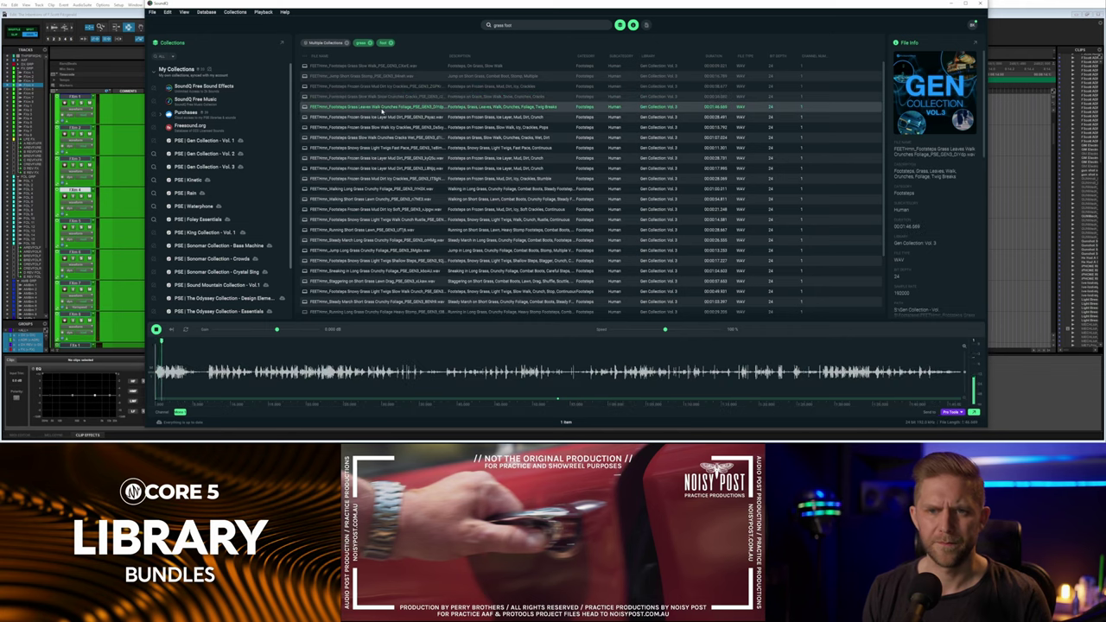
key("Down")
left_click(339, 385)
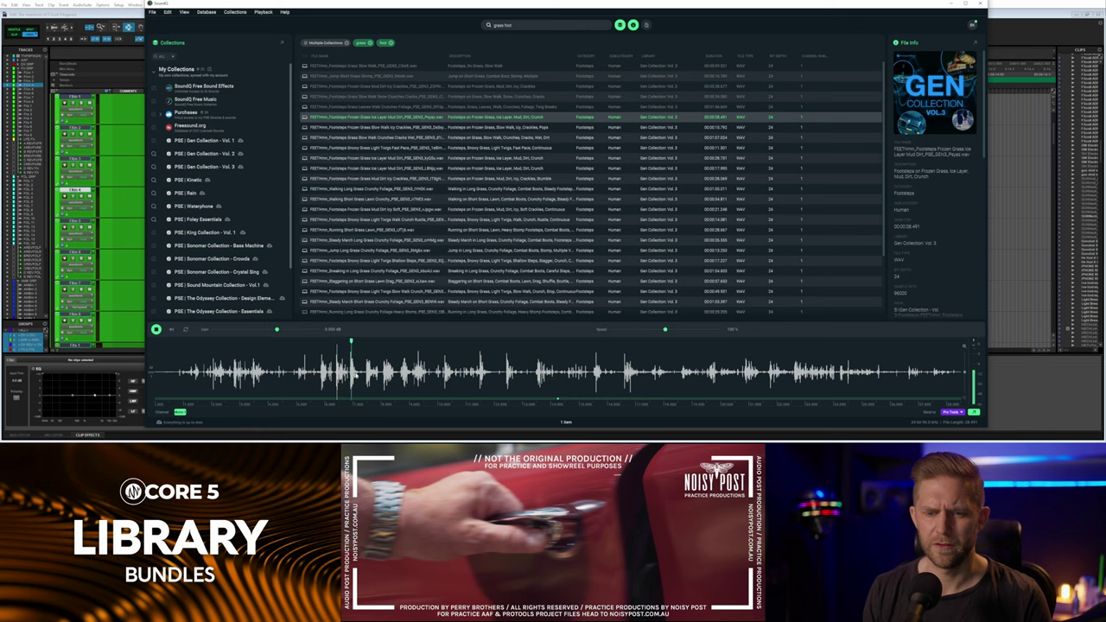
key("space")
Switch to Pro Tools, replay the briefcase drop for comparison, and go back to SoundQ.
key("alt+Tab")
key("space")
key("space")
key("alt+Tab")
key("alt+Tab")
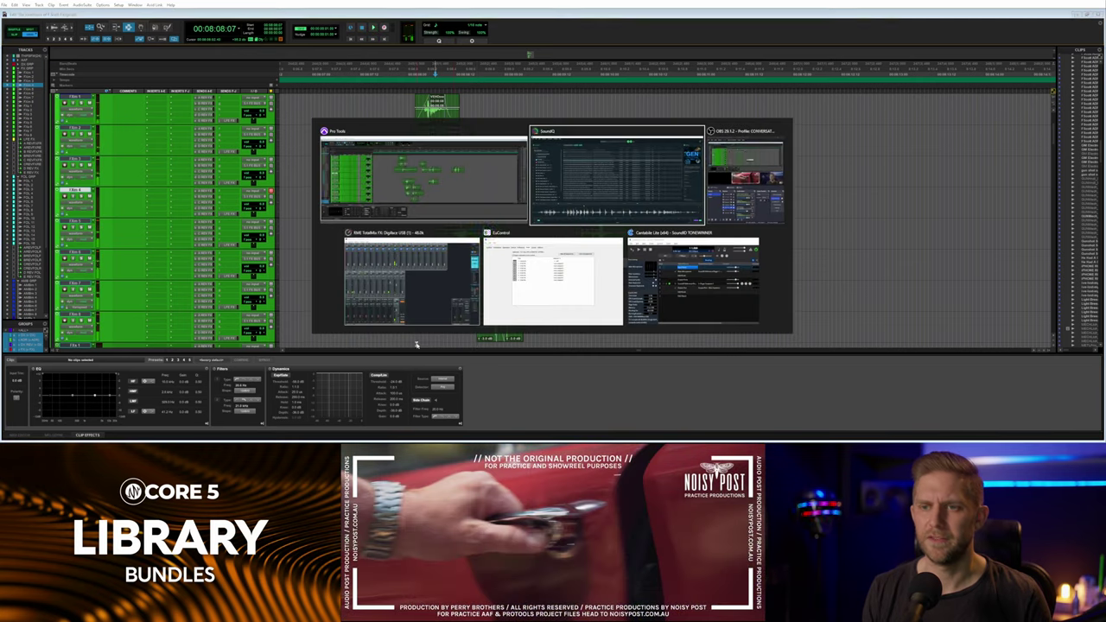
Audition the next frozen-grass, wet-crackle, and snowy-grass footstep recordings in the results.
key("Down")
key("Down")
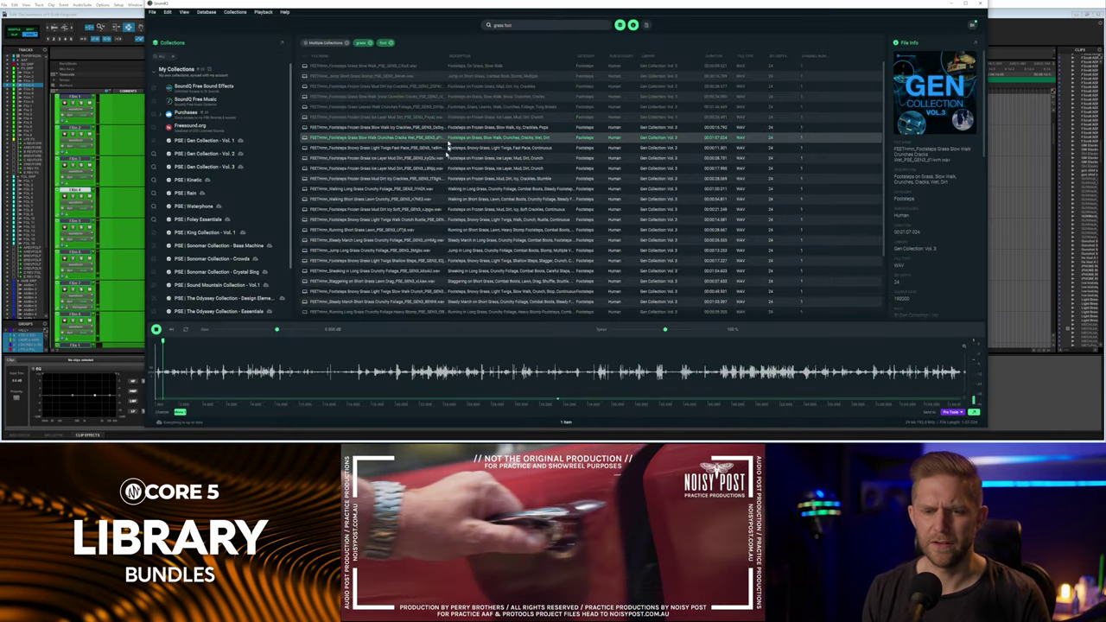
left_click(389, 369)
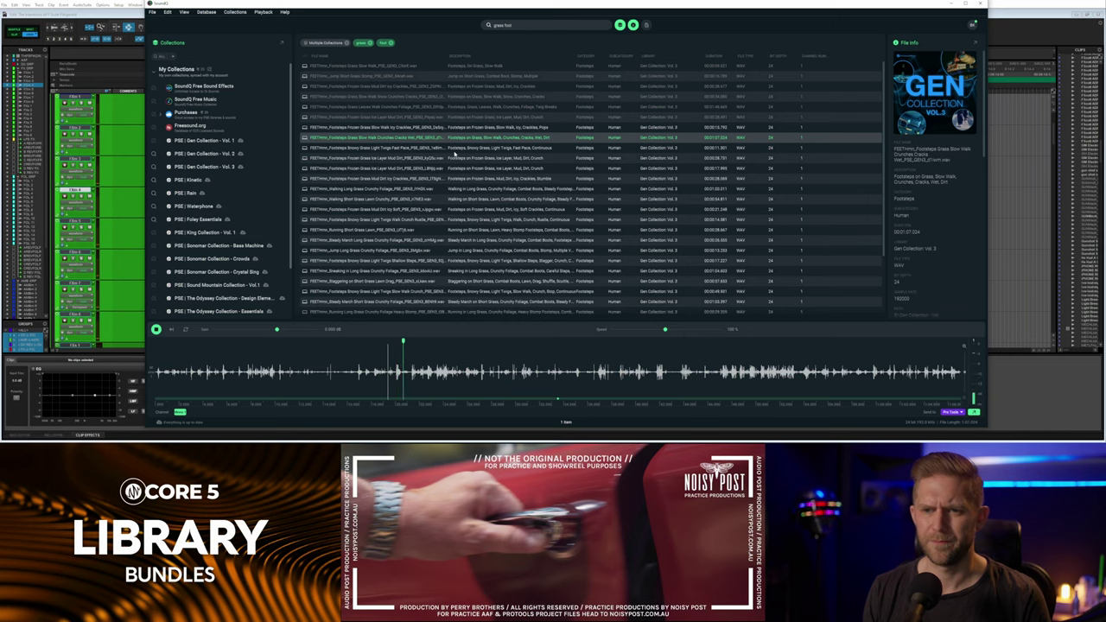
key("Down")
key("Down")
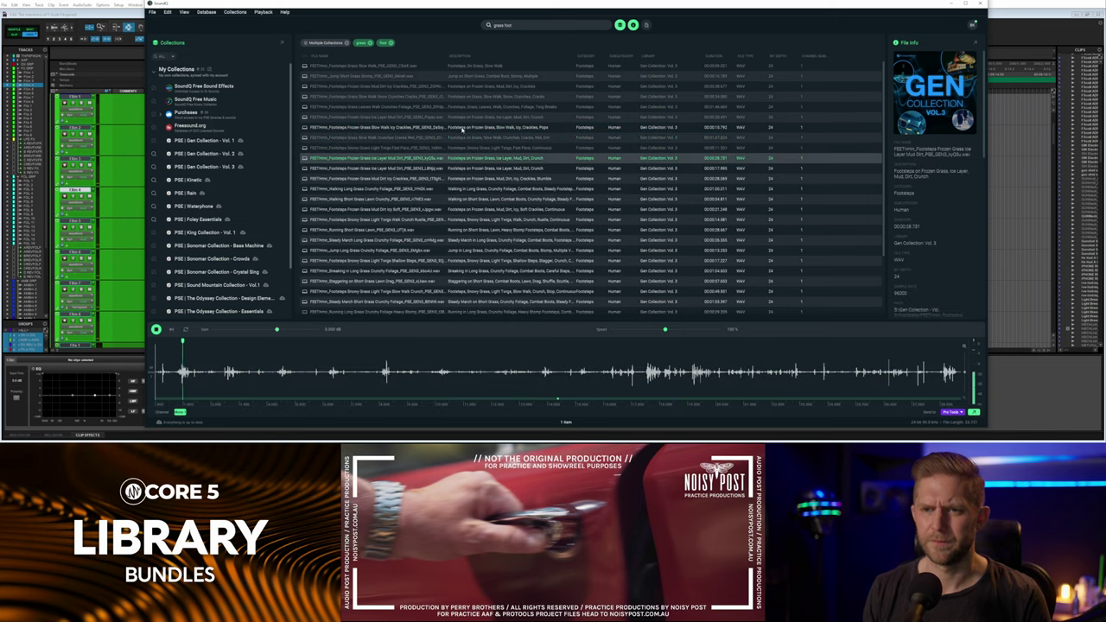
left_click(463, 128)
Compare the Walking Long Grass Crunchy Foliage and Walking Short Grass Lawn Crunchy recordings at several points.
left_click(458, 188)
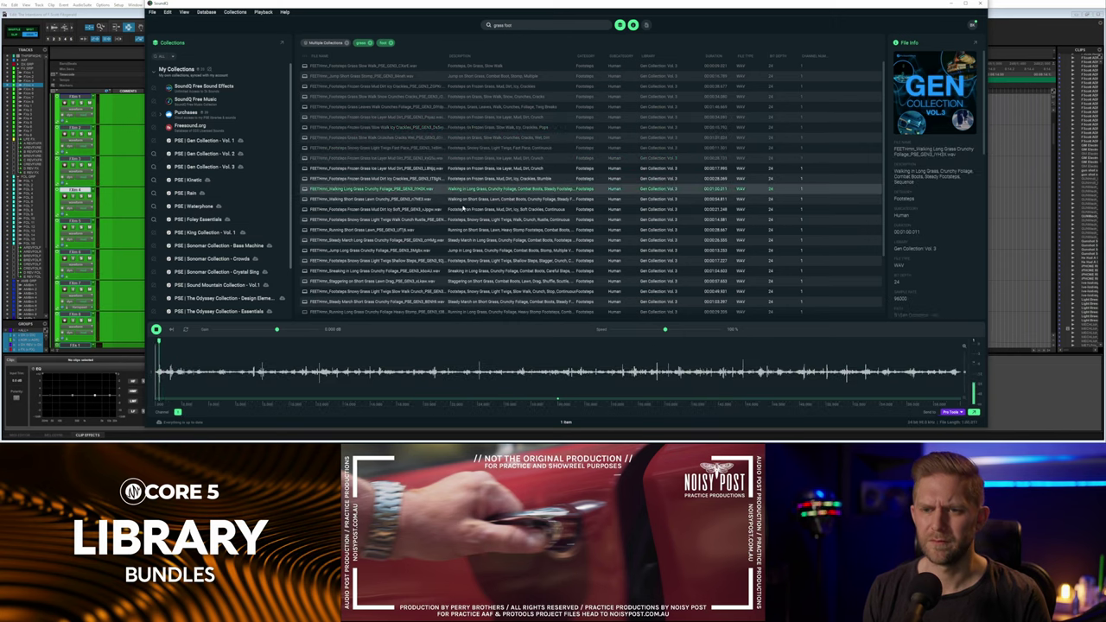
left_click(461, 200)
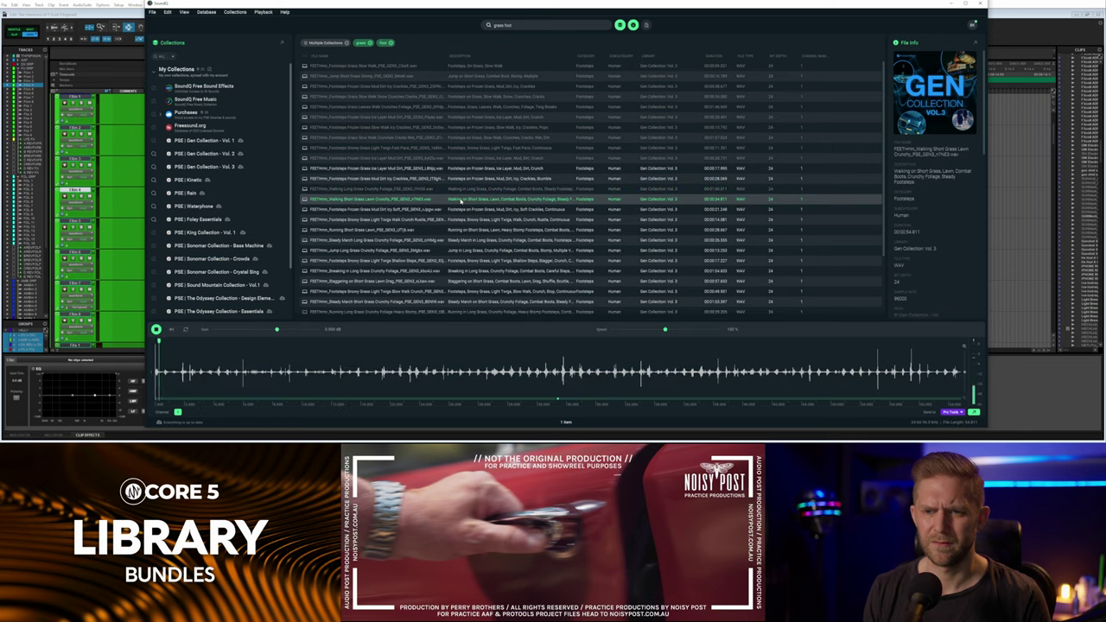
left_click(558, 370)
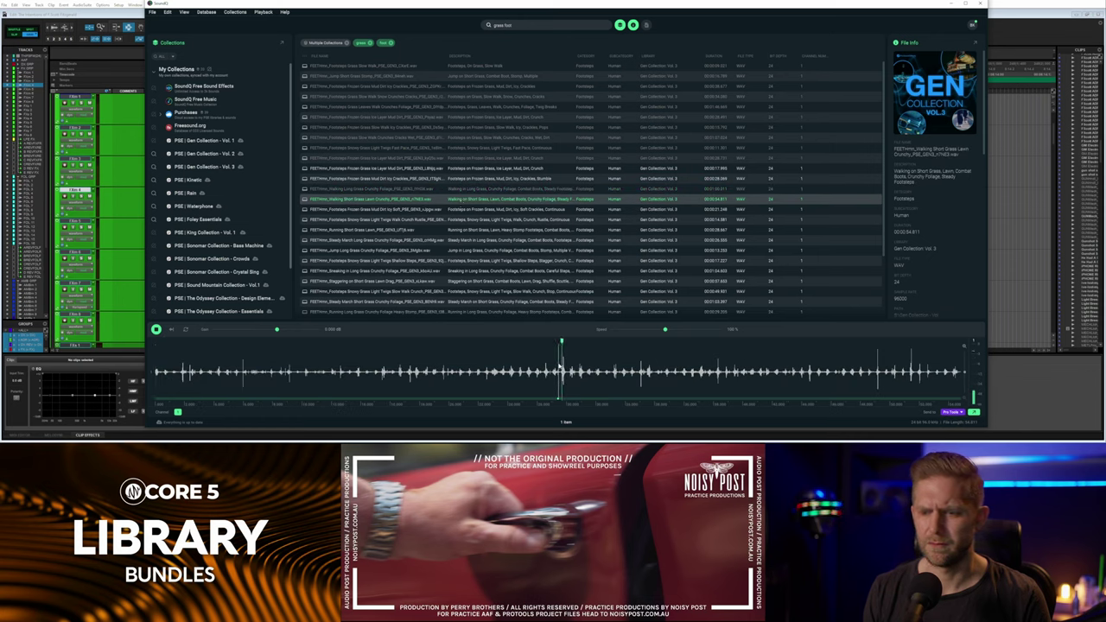
left_click(480, 189)
left_click(423, 372)
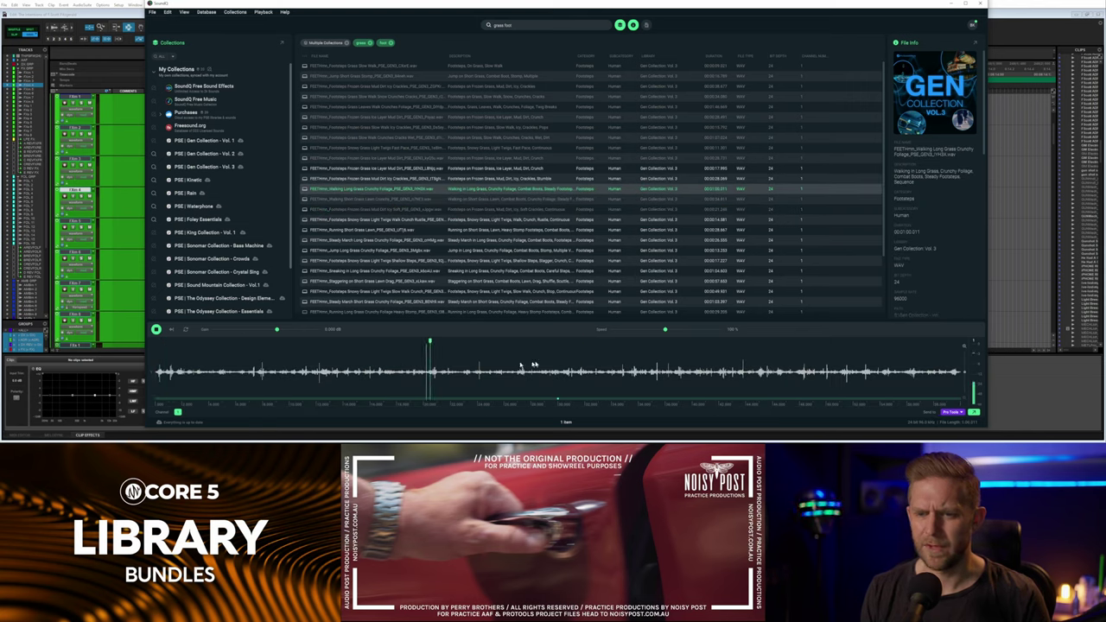
Audition the Frozen Grass Mud Dirt Icy Crackles footsteps and place one section on the fourth effects track in Pro Tools at the briefcase drop.
left_click(476, 179)
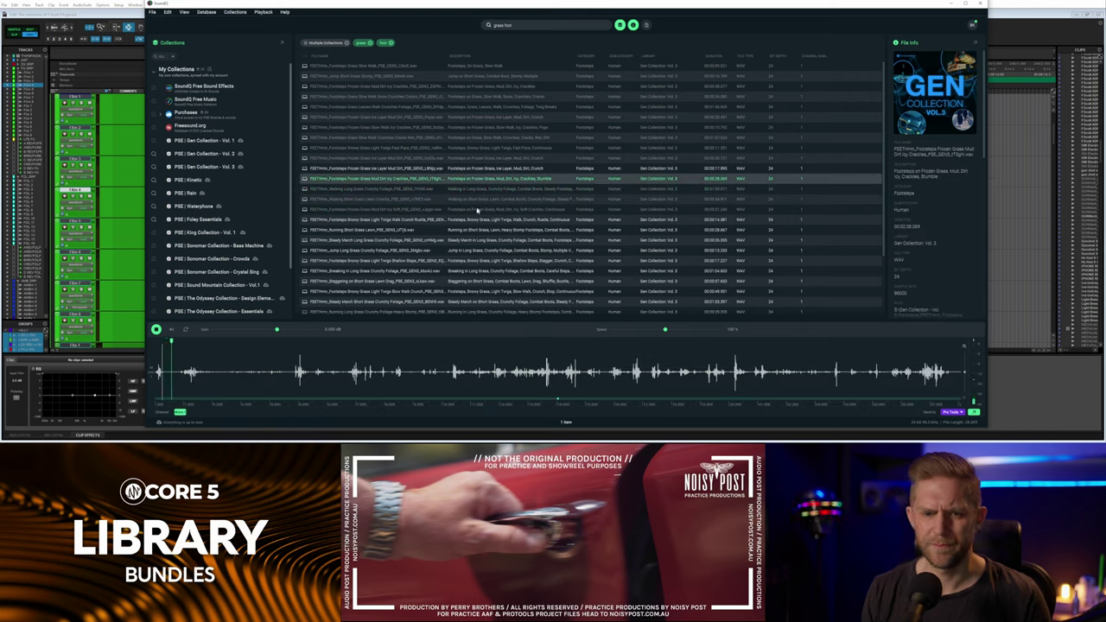
left_click(287, 363)
key("space")
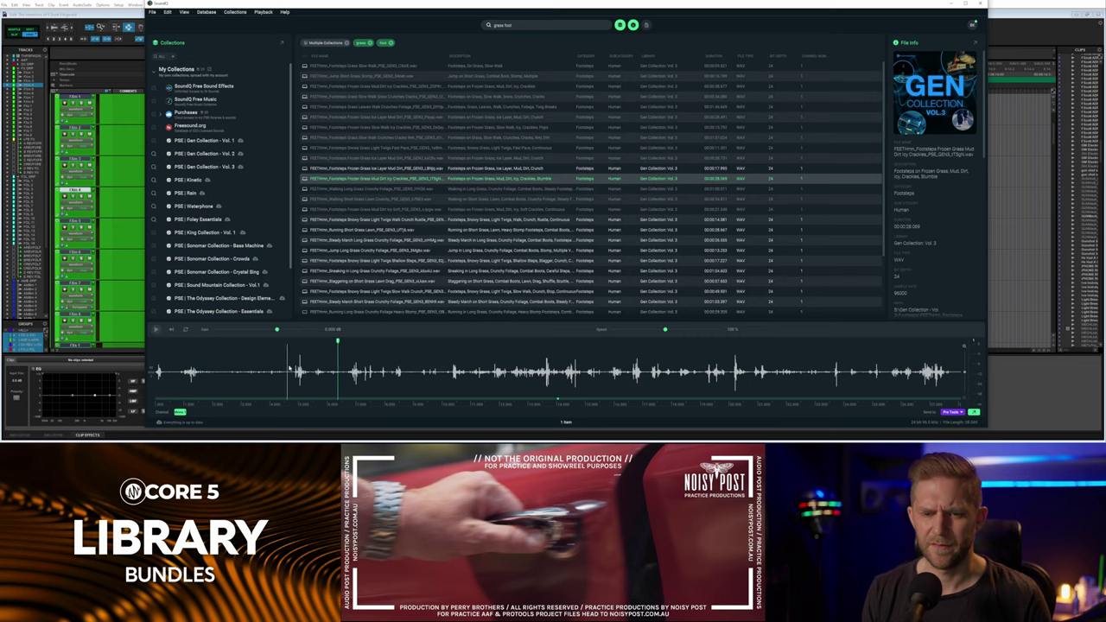
left_click_drag(289, 367, 450, 209)
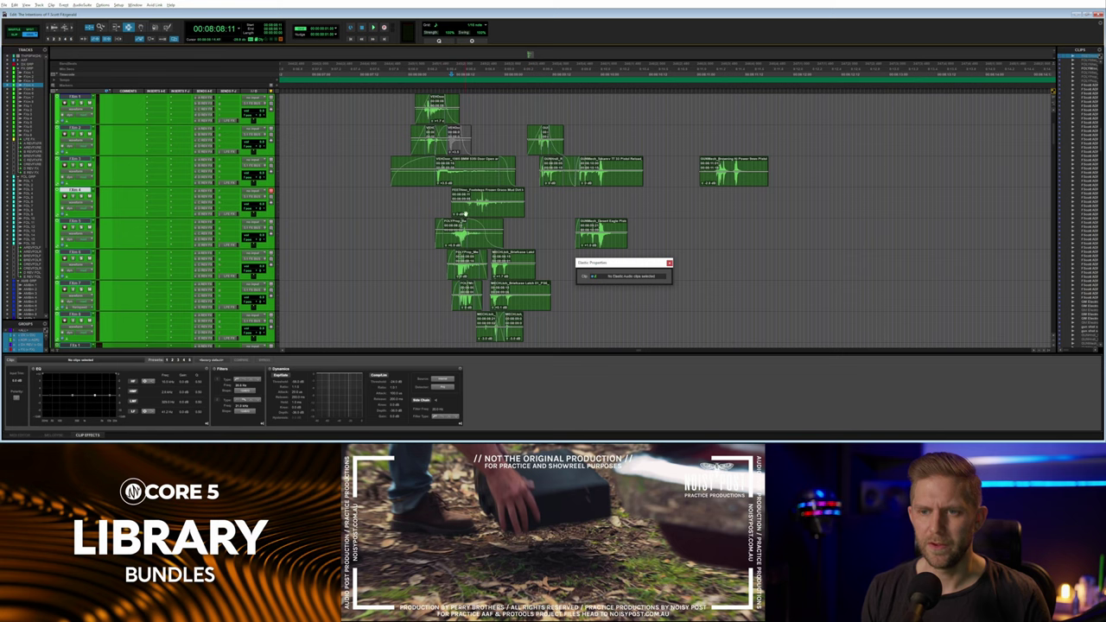
Move the grass footstep clip slightly earlier on the fourth effects track and play it back against the briefcase drop.
left_click(465, 214)
key("space")
key("space")
key("space")
left_click_drag(457, 214, 461, 212)
key("space")
key("KP_Add")
key("space")
key("space")
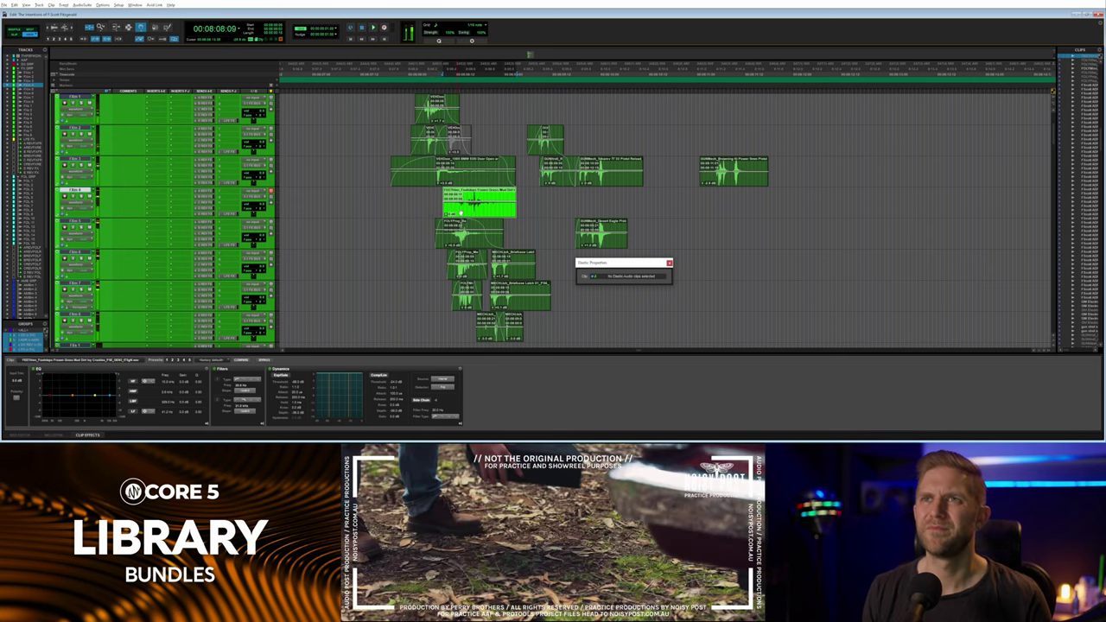
key("space")
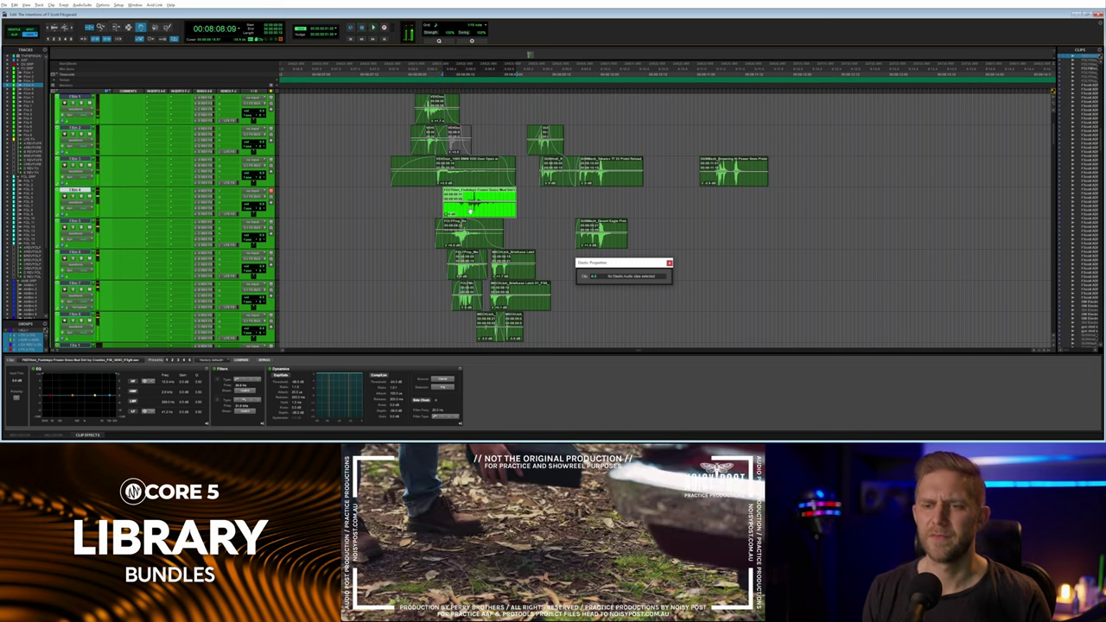
key("space")
Trim the grass footstep clip to its impact portion, add fades, and play back the briefcase drop.
mouse_move(444, 208)
left_mouse_down()
mouse_move(504, 208)
mouse_move(452, 207)
left_mouse_up()
left_click(476, 210)
key("comma")
key("Delete")
key("f")
left_click(453, 206)
key("space")
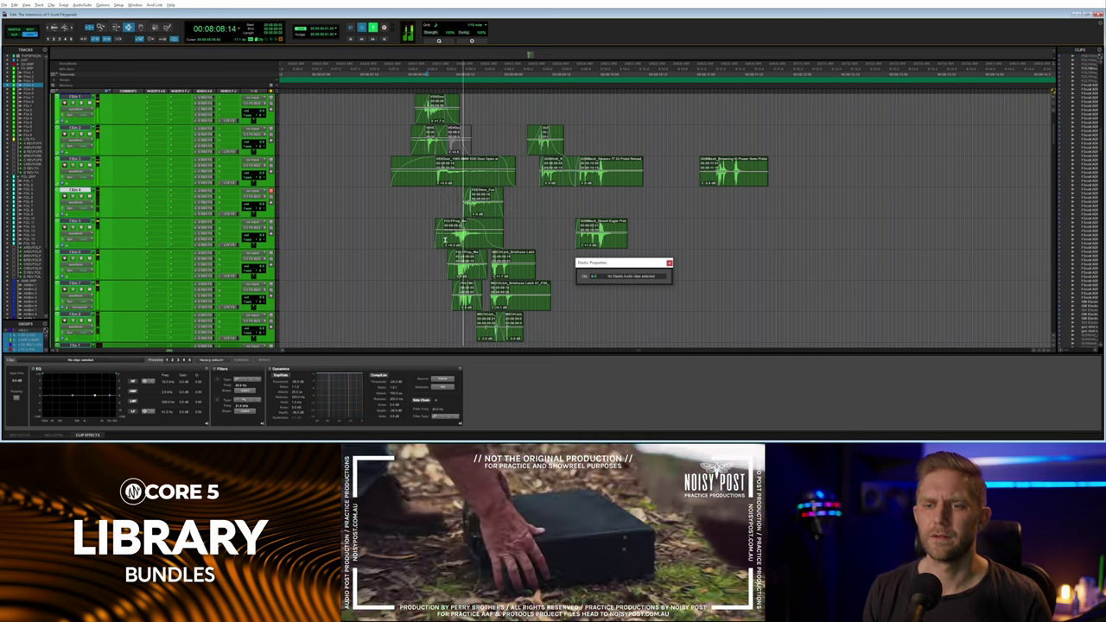
key("space")
Boost the high frequencies of the briefcase drop clip on the fifth effects track with clip EQ and play it back.
left_click(446, 240)
key("space")
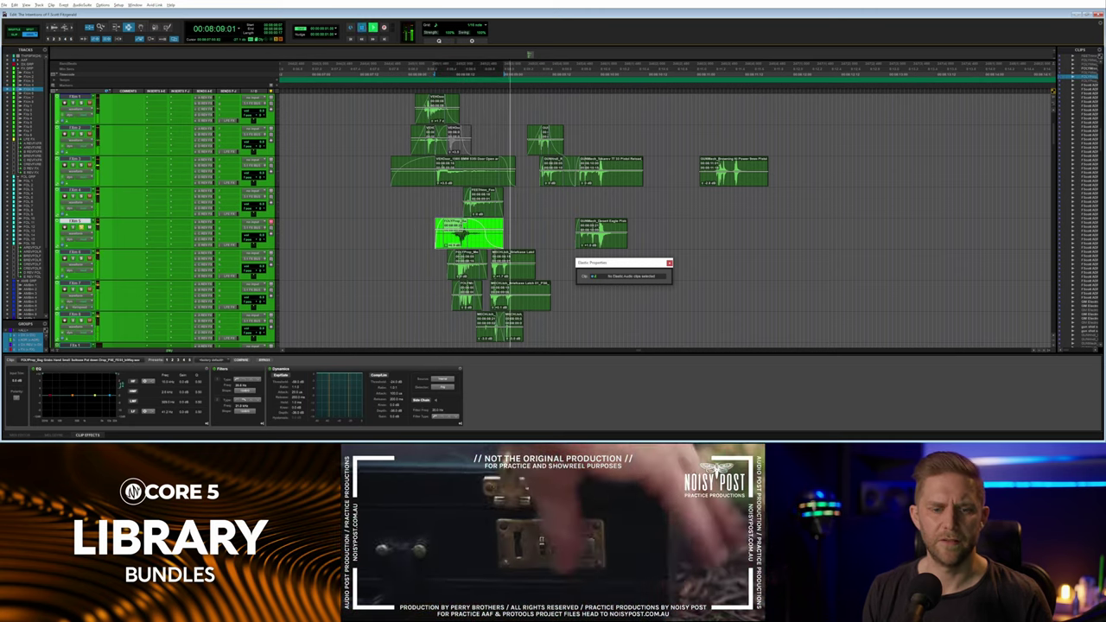
key("space")
key("space")
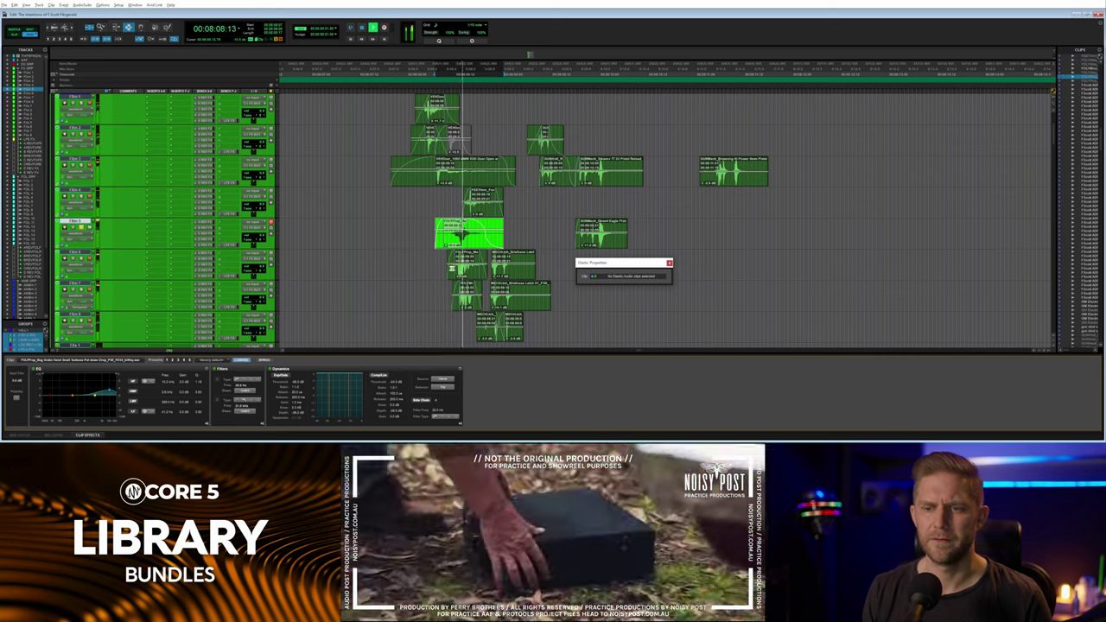
Check the meaty impact clip on the sixth effects track and play back all the briefcase drop layers together.
left_click(459, 270)
key("space")
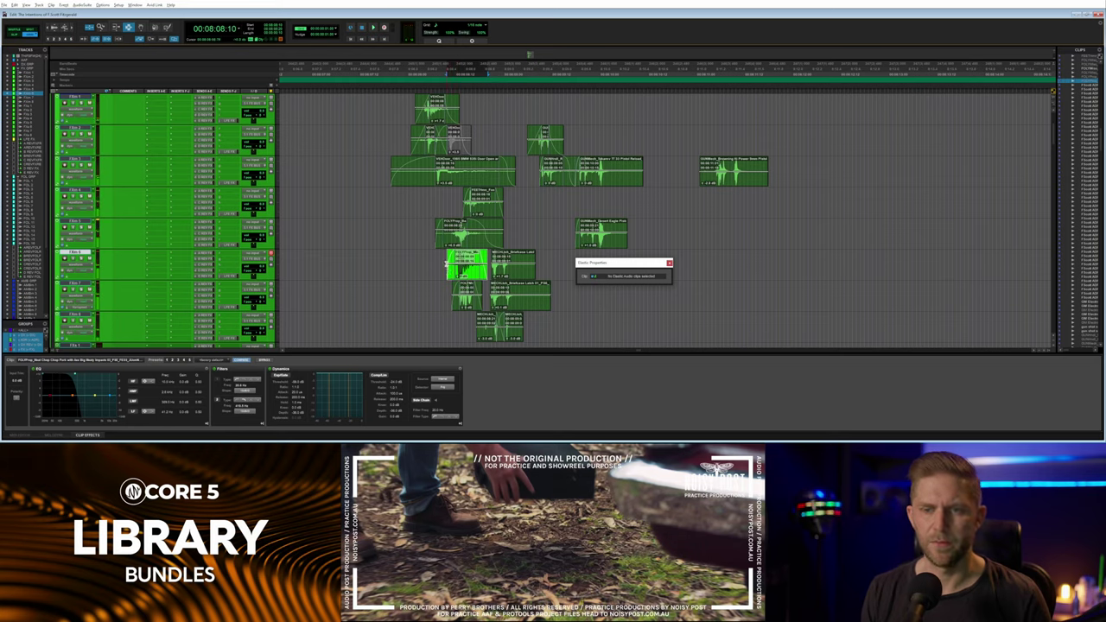
left_click(434, 232)
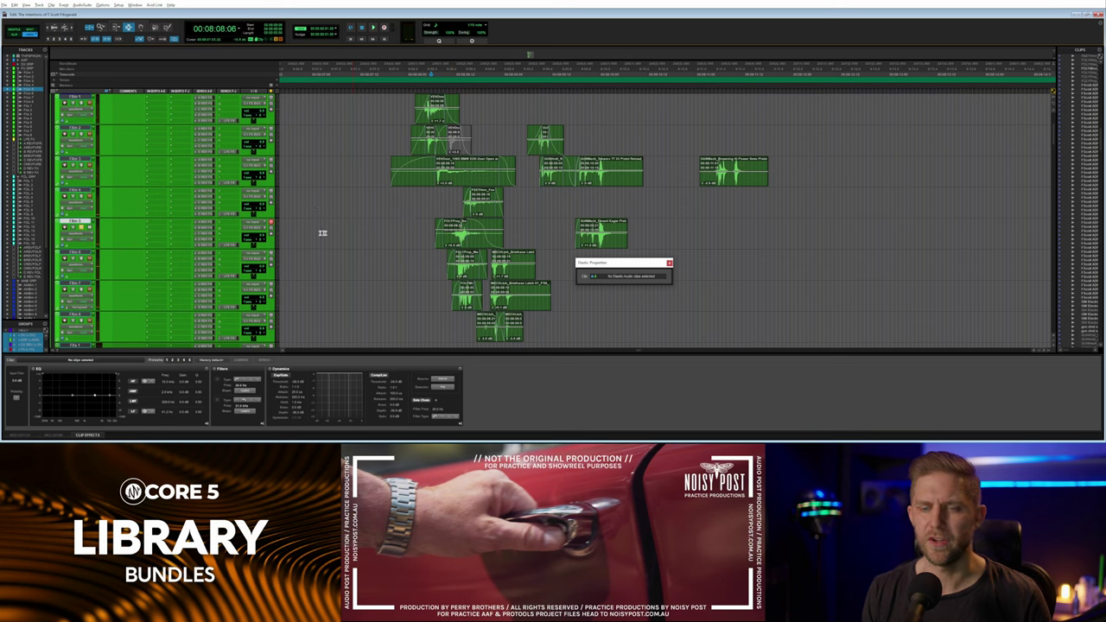
left_click(447, 214)
key("space")
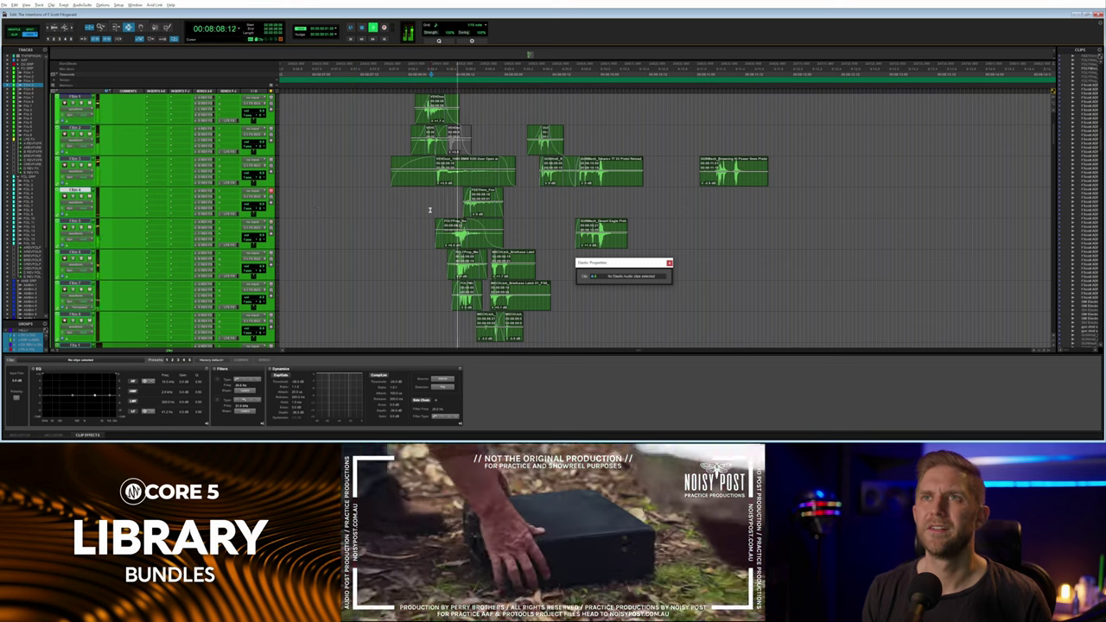
key("space")
key("space")
key("space")
Nudge the grass footstep clip earlier on the fourth effects track and play back the drop.
left_click(478, 210)
double_click(477, 210)
key("comma")
key("period")
key("period")
key("period")
key("period")
key("period")
left_click(450, 209)
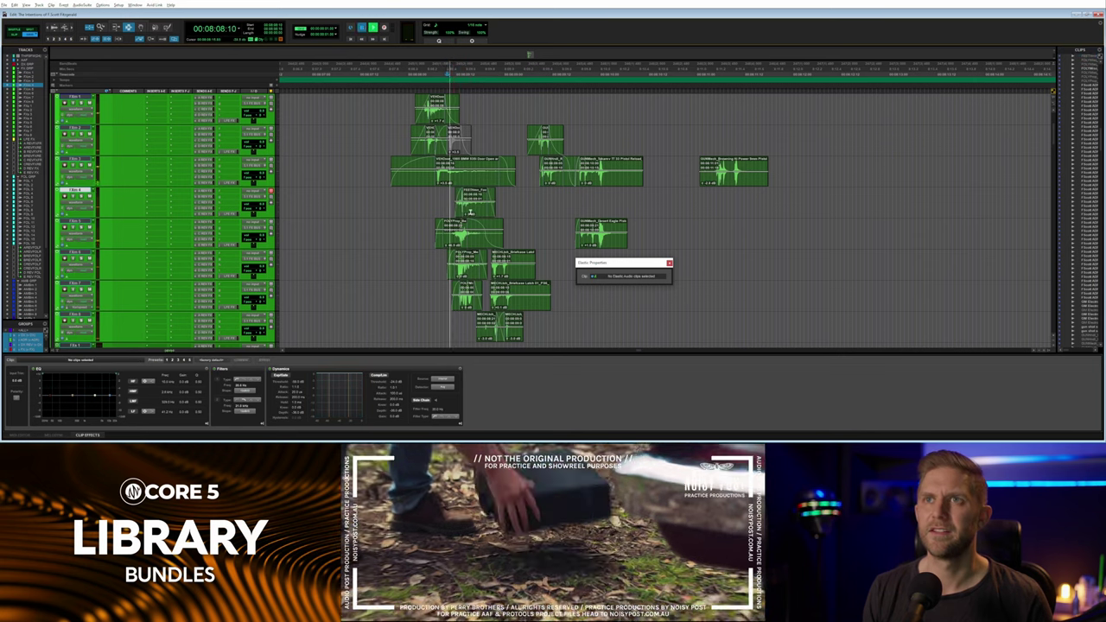
key("space")
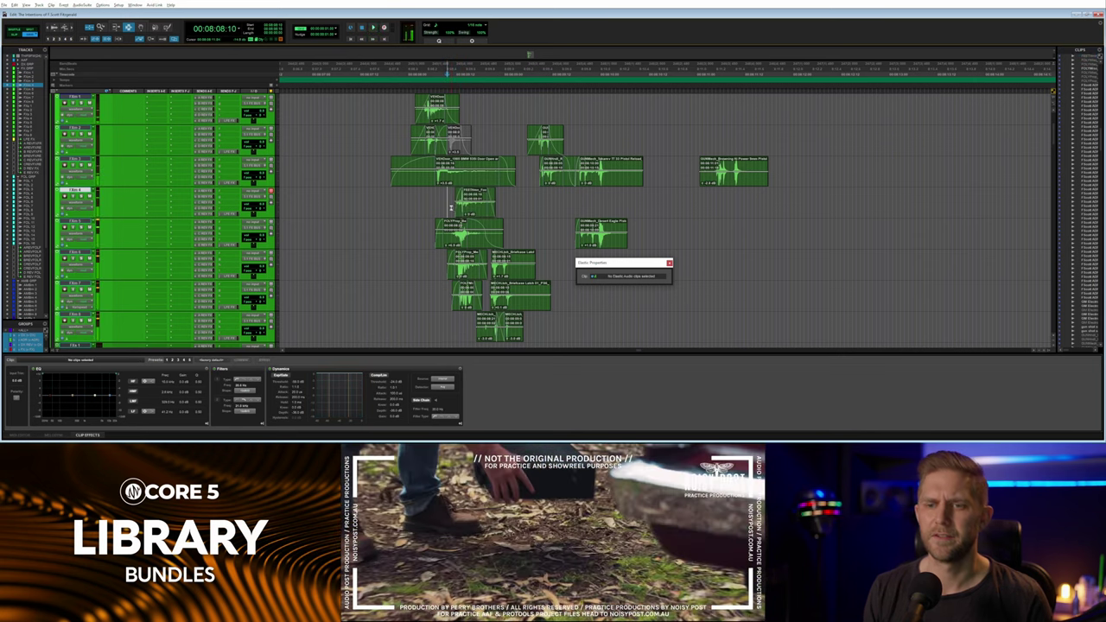
Boost the high frequencies of the grass footstep clip on the fourth effects track with clip EQ and play back the drop.
left_click(439, 207)
key("space")
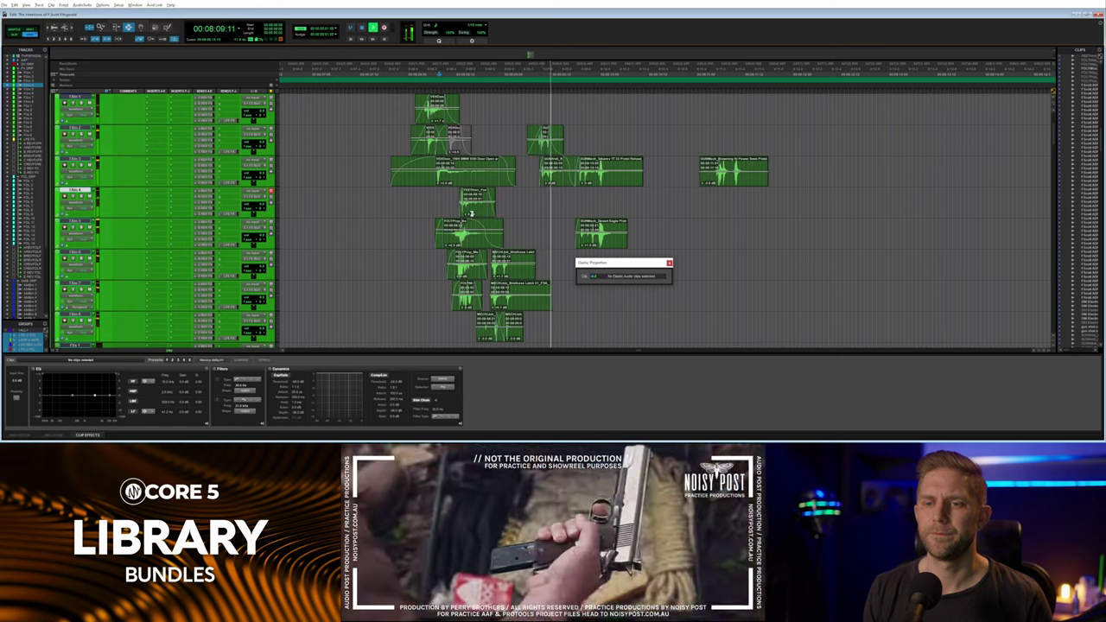
left_click(477, 204)
key("space")
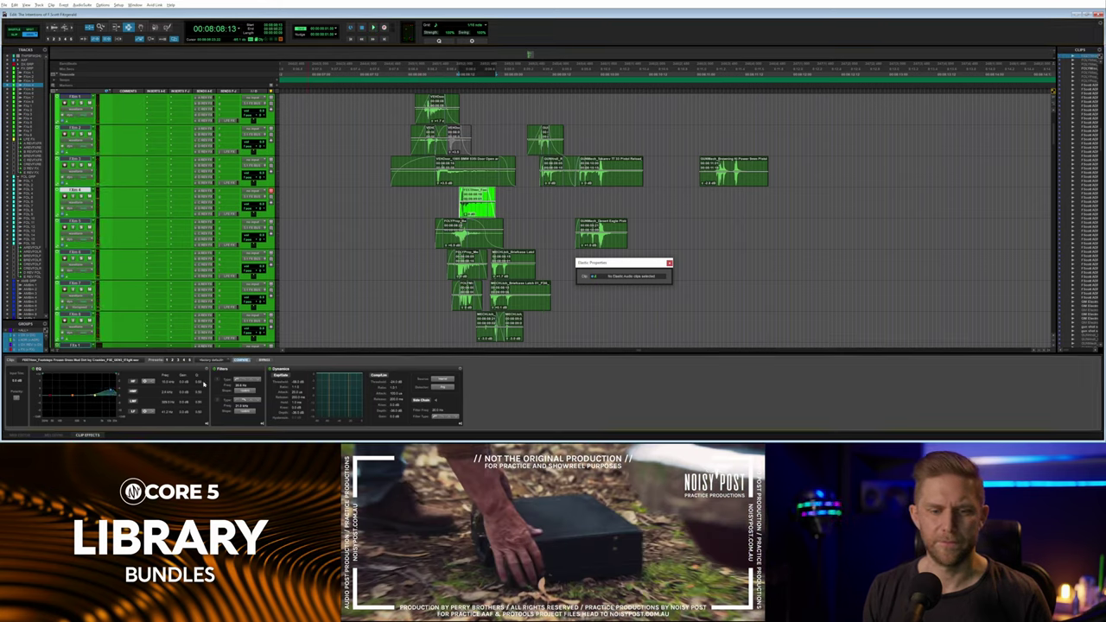
key("space")
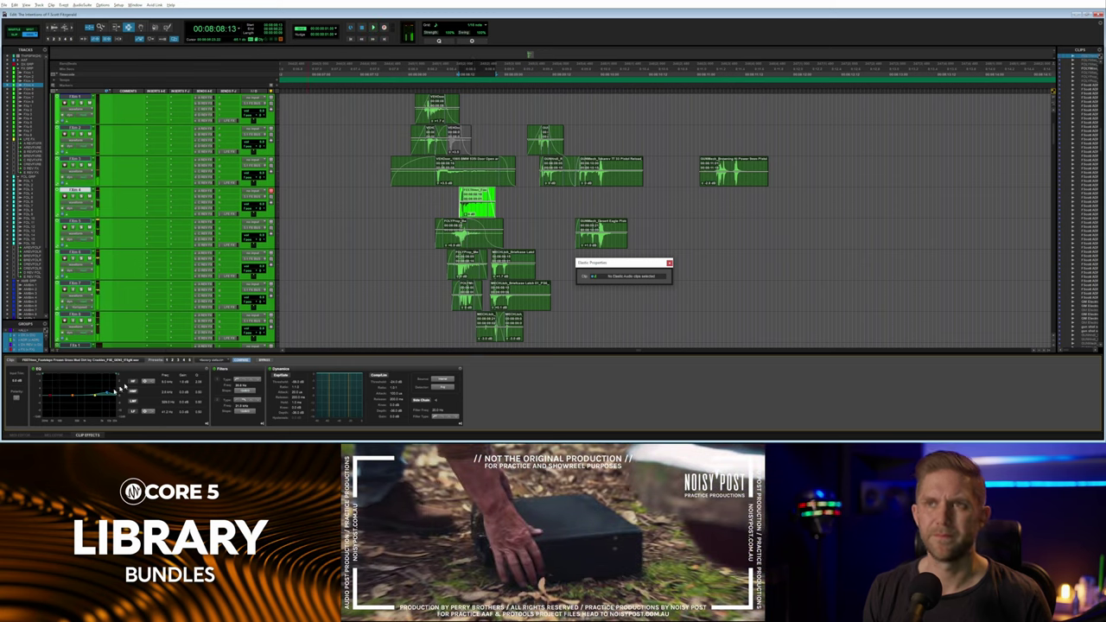
left_click(375, 211)
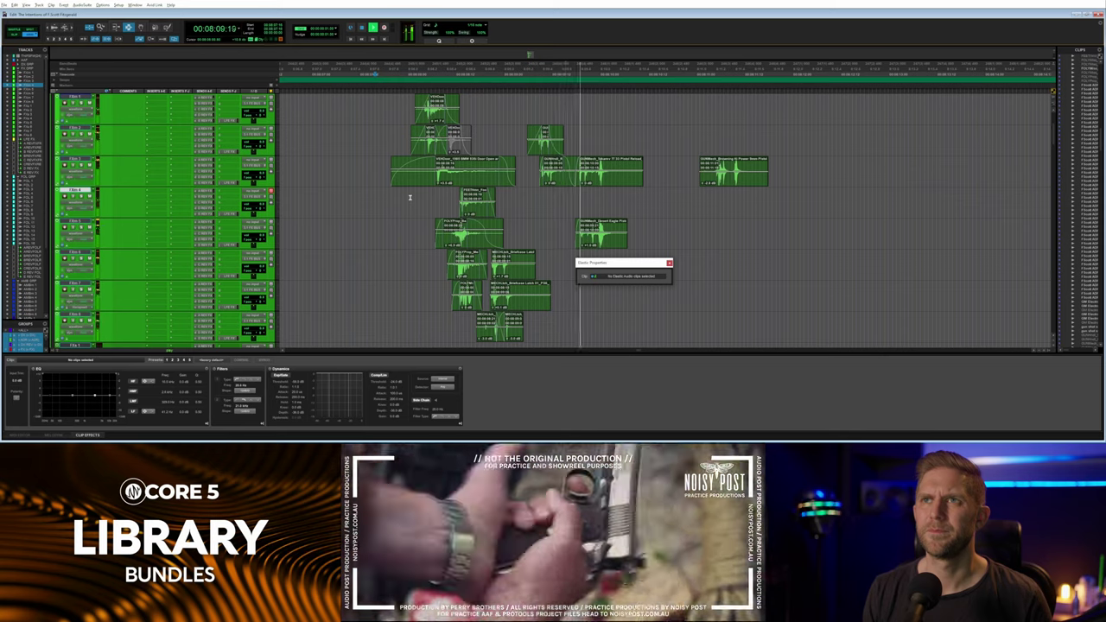
left_click(422, 197)
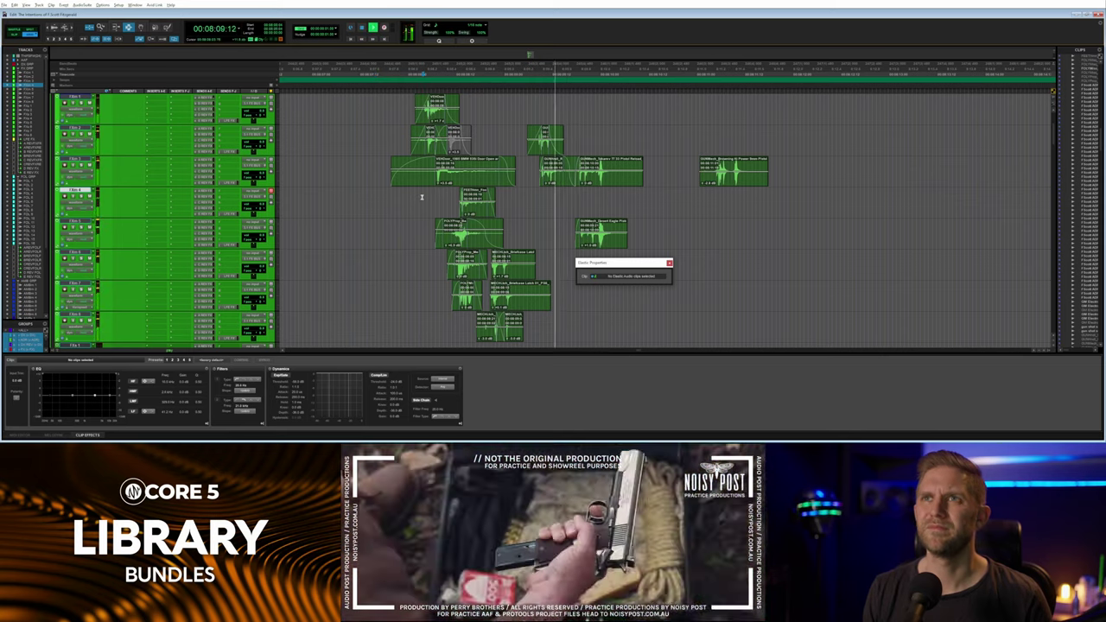
key("space")
Switch to SoundQ and search the library for "swoosh".
scroll(488, 203, "up", 2)
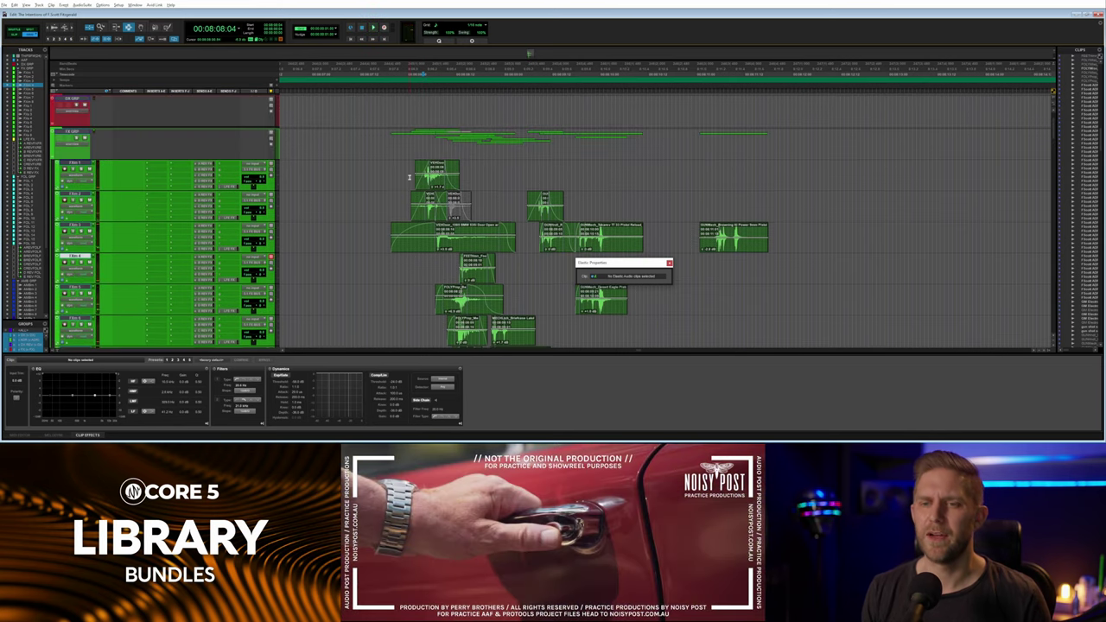
key("alt+Tab")
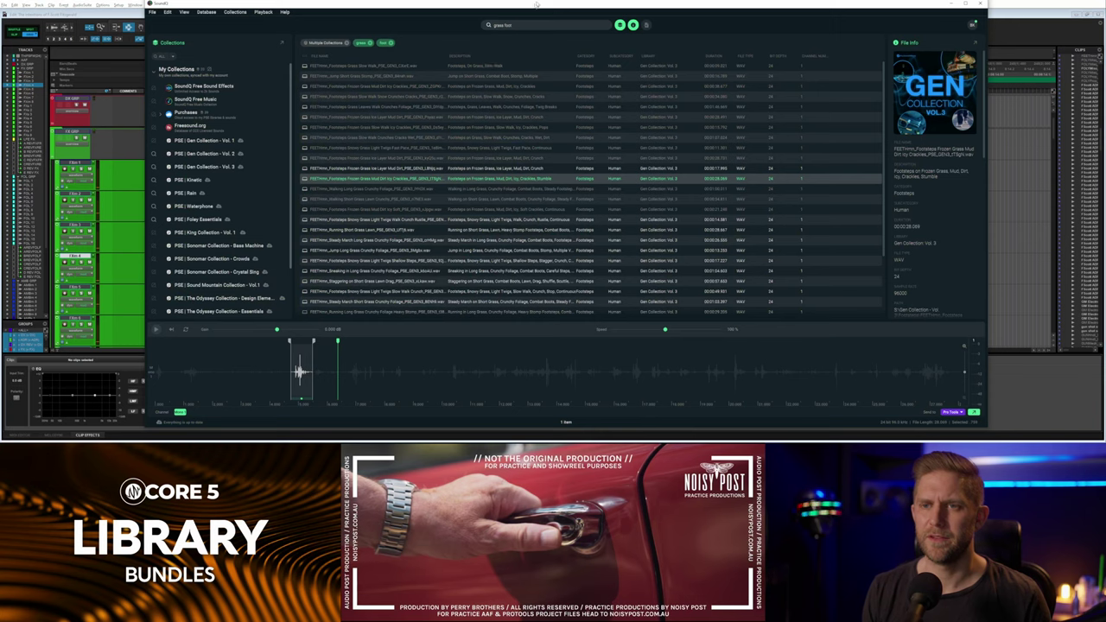
left_click_drag(526, 25, 467, 27)
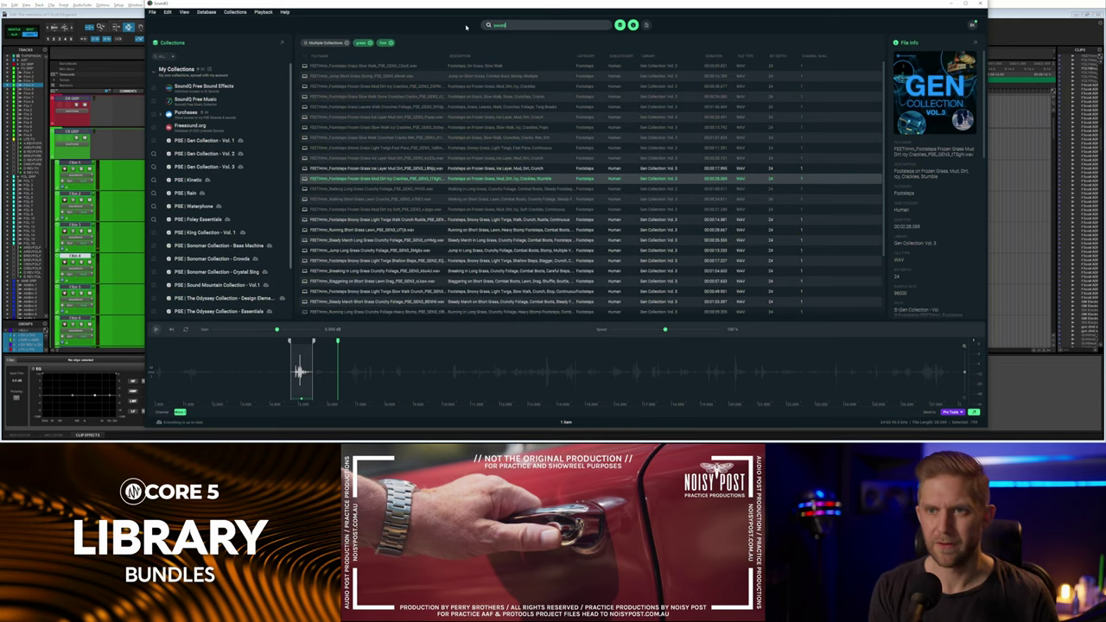
type("swoosh")
key("Return")
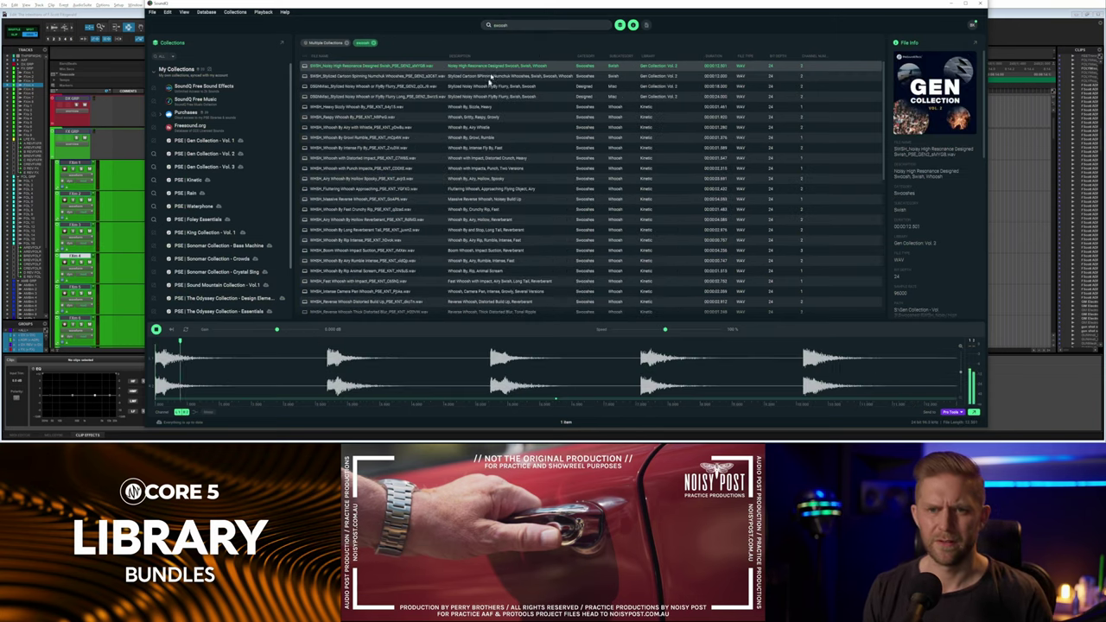
Audition several of the swoosh results, including the Fluttering Whoosh Approaching and Airy Whoosh By Hollow Reverberant sounds.
left_click(480, 77)
left_click(474, 110)
left_click(487, 117)
left_click(482, 178)
left_click(480, 189)
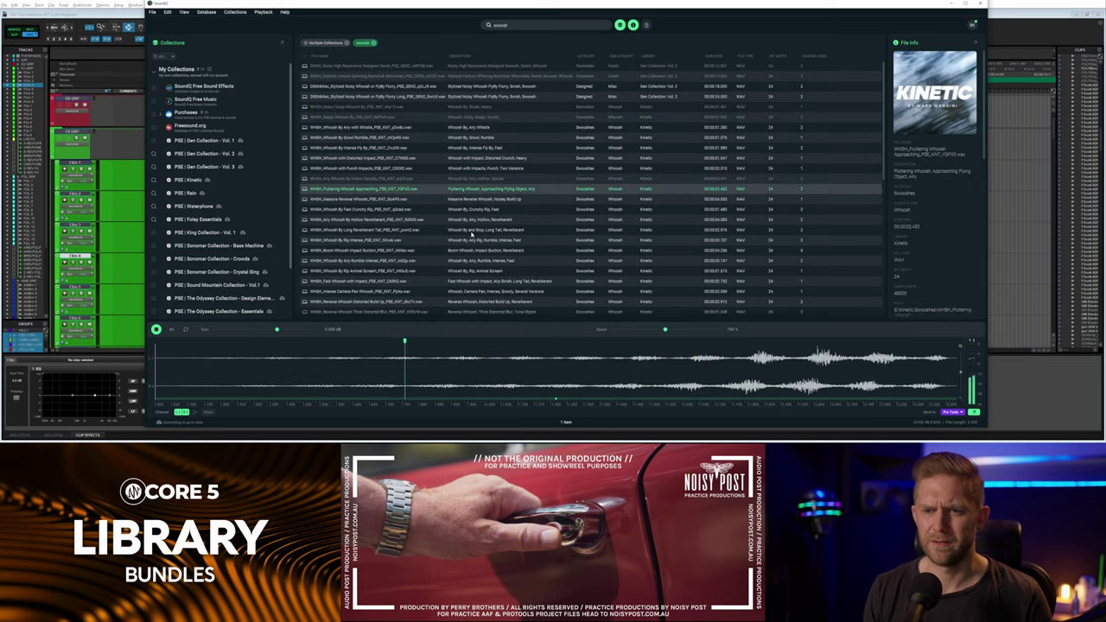
left_click(466, 210)
left_click(466, 220)
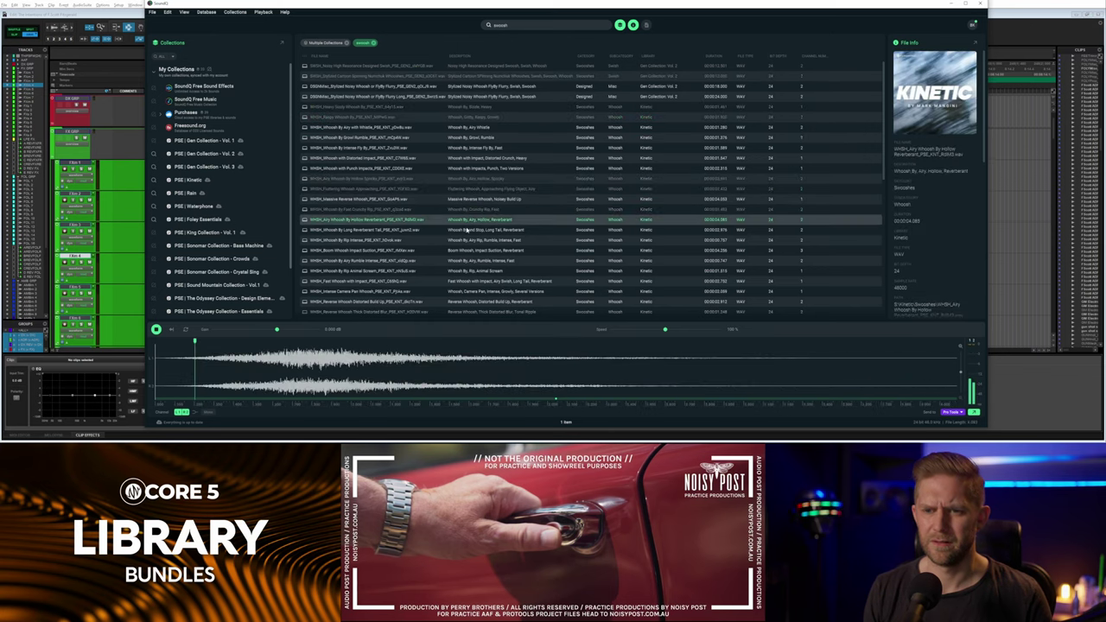
Narrow the search to "swoosh camera" and audition the Fast Camera Pan Whooshes Intense file, including its last variation.
double_click(526, 25)
type("camera")
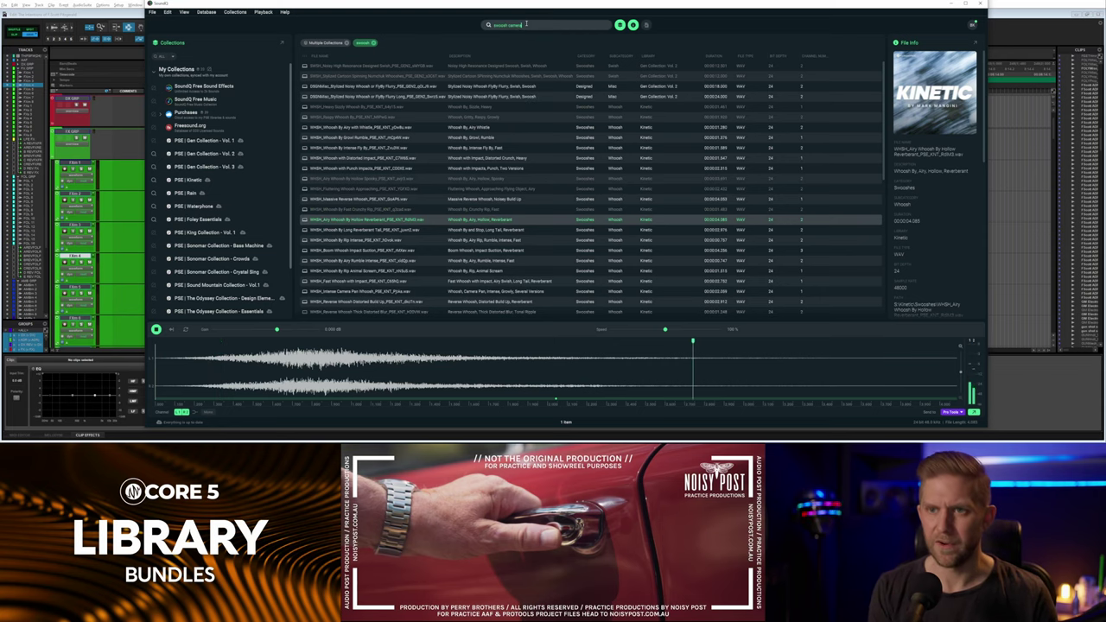
key("Return")
left_click(467, 78)
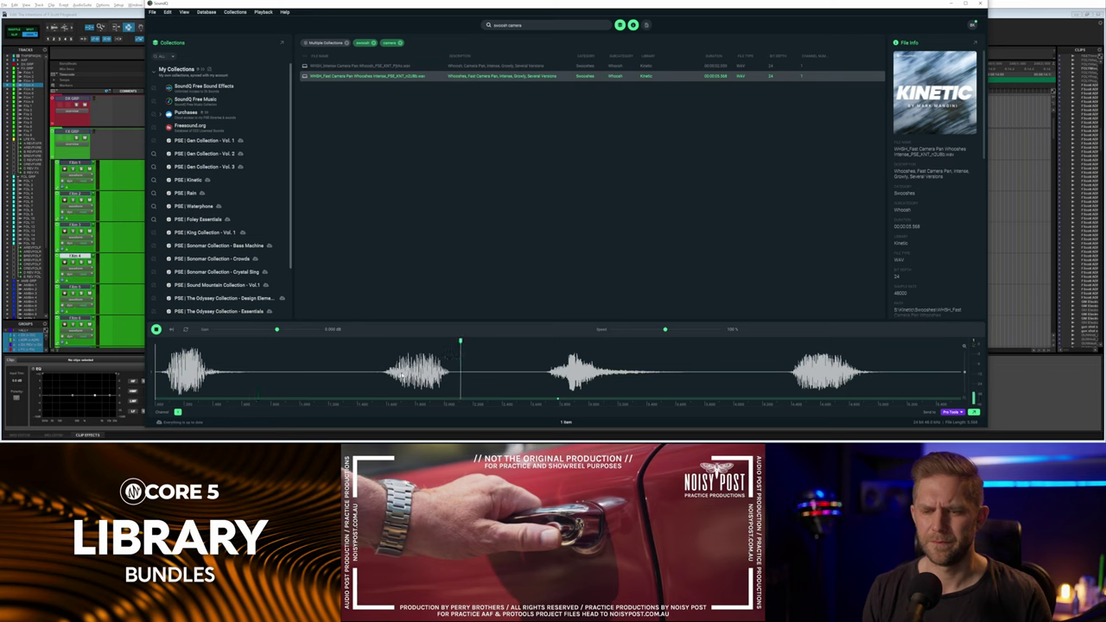
left_click(774, 378)
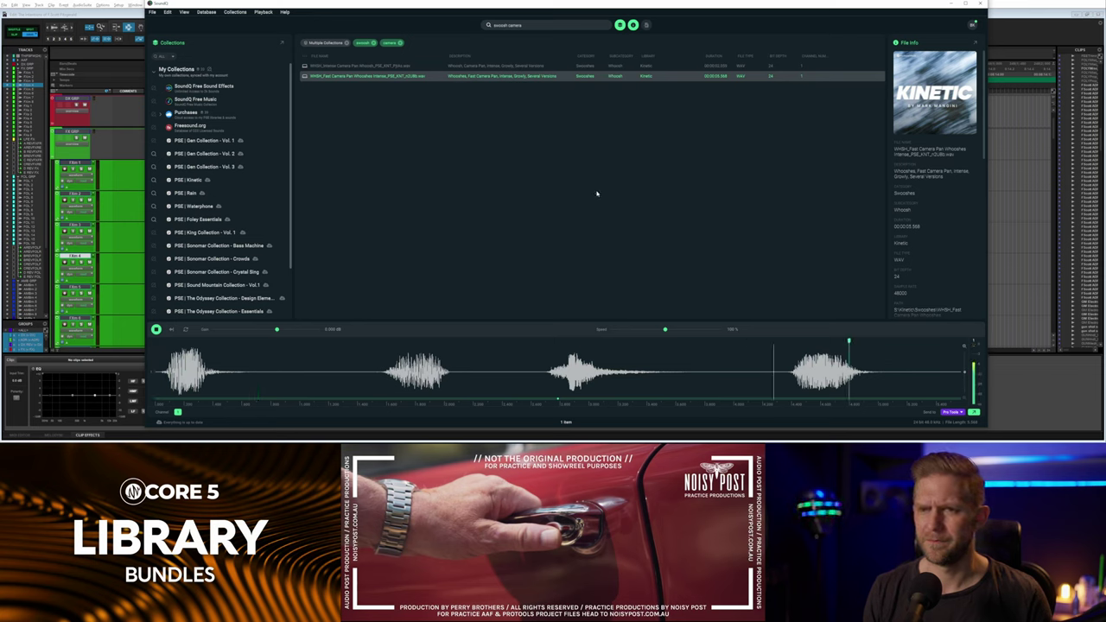
key("space")
Change the library search to "whoosh" and audition an Arrow Launch Whoosh Pass By sound.
left_click(523, 25)
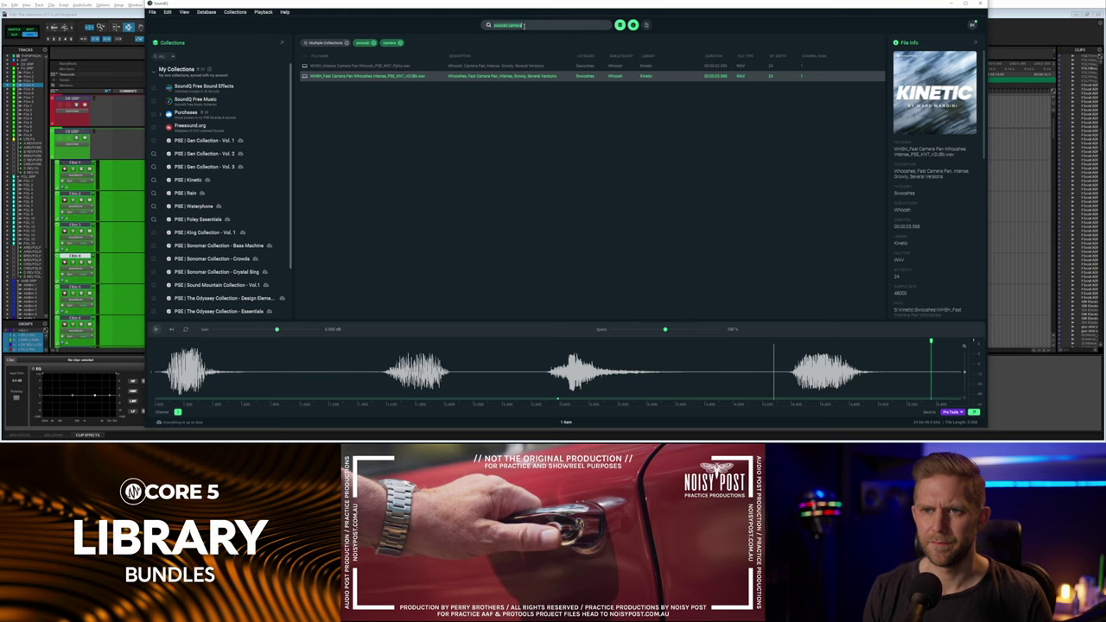
key("BackSpace")
key("BackSpace")
key("BackSpace")
key("BackSpace")
key("BackSpace")
key("BackSpace")
key("BackSpace")
left_click(488, 179)
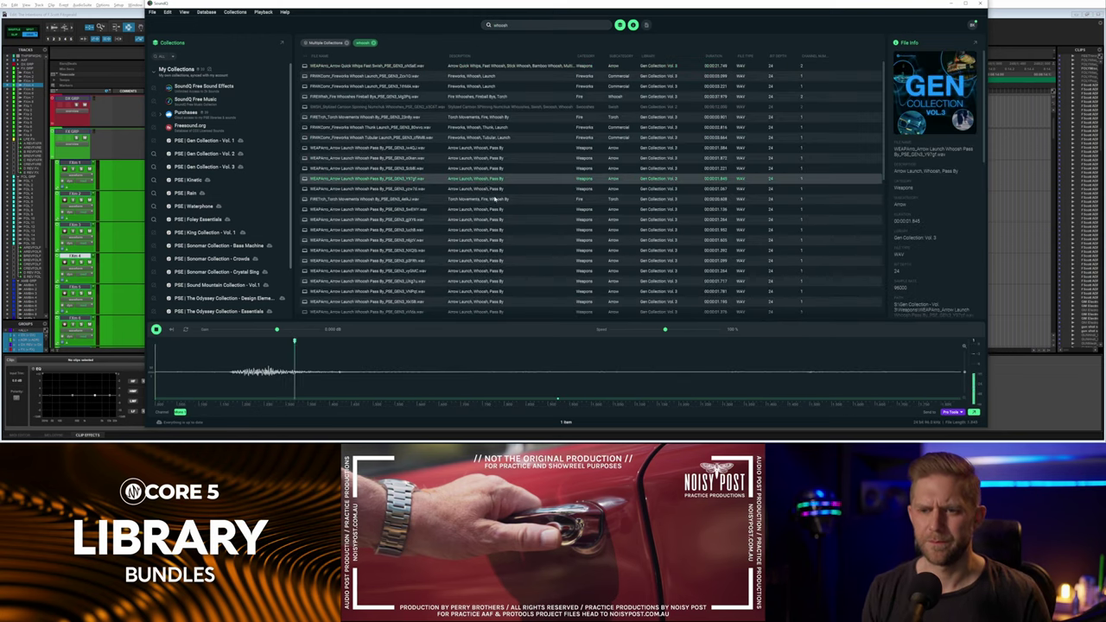
Audition a range of whoosh sounds further down the results list to find a subtle movement layer.
scroll(495, 199, "down", 5)
left_click(495, 198)
scroll(493, 263, "down", 8)
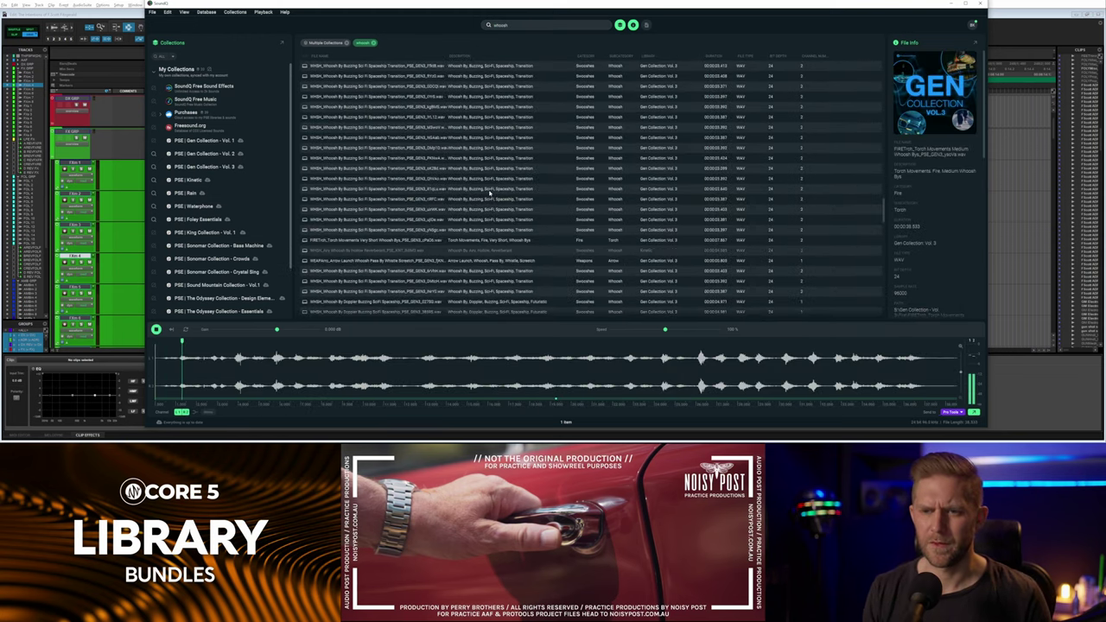
left_click(489, 191)
scroll(508, 216, "down", 5)
left_click(487, 197)
scroll(491, 204, "down", 5)
left_click(491, 198)
scroll(497, 207, "down", 5)
left_click(505, 214)
scroll(510, 225, "down", 5)
Compare the Torch Movements Slow Whoosh and Torch Movements Soft Whoosh sounds.
left_click(483, 172)
left_click(478, 153)
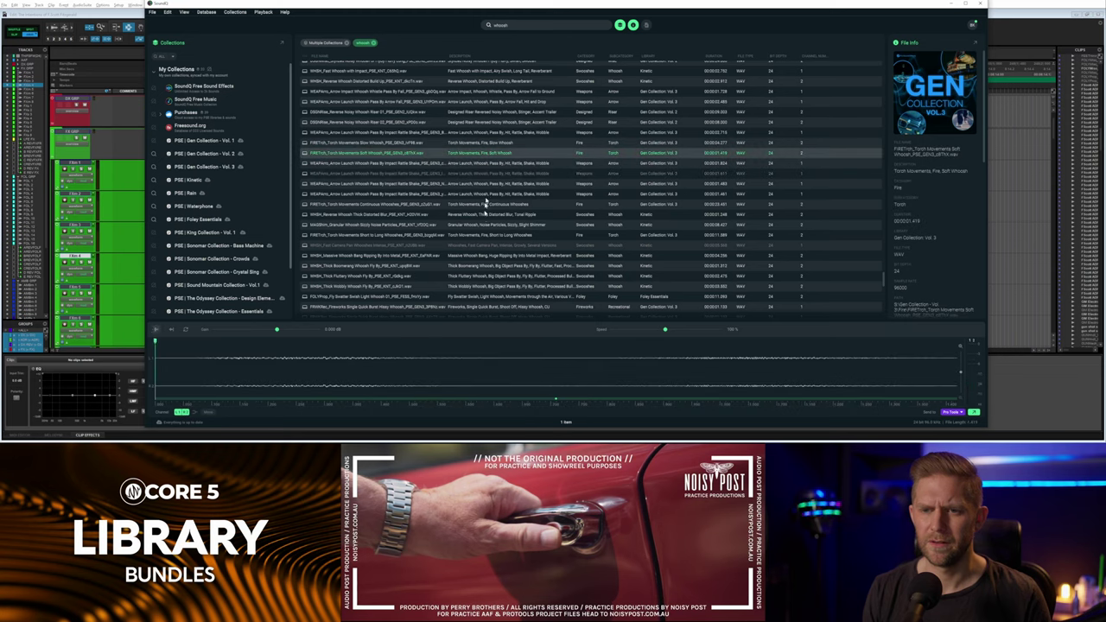
left_click(490, 143)
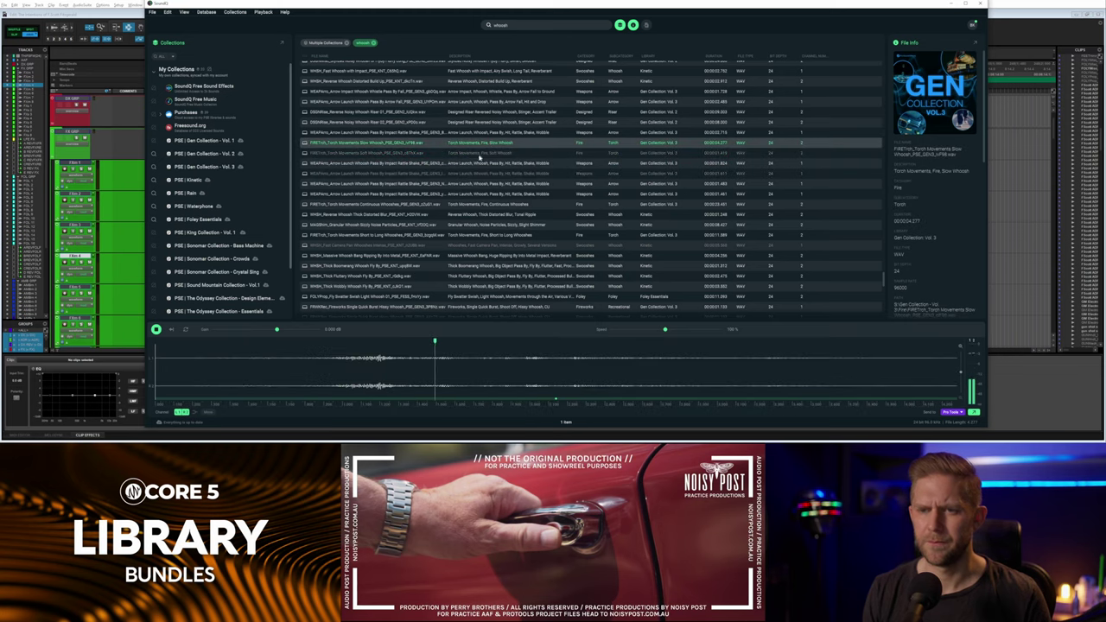
left_click(479, 155)
Increase the playback speed of the Torch Movements Soft Whoosh sound and preview it.
left_click_drag(666, 330, 689, 332)
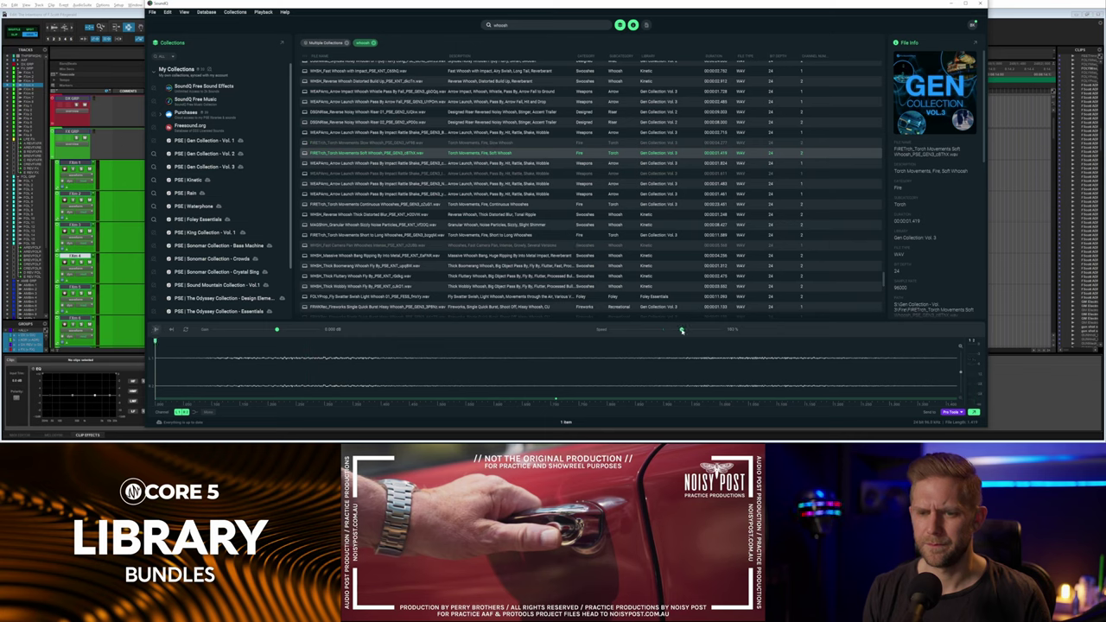
key("space")
key("space")
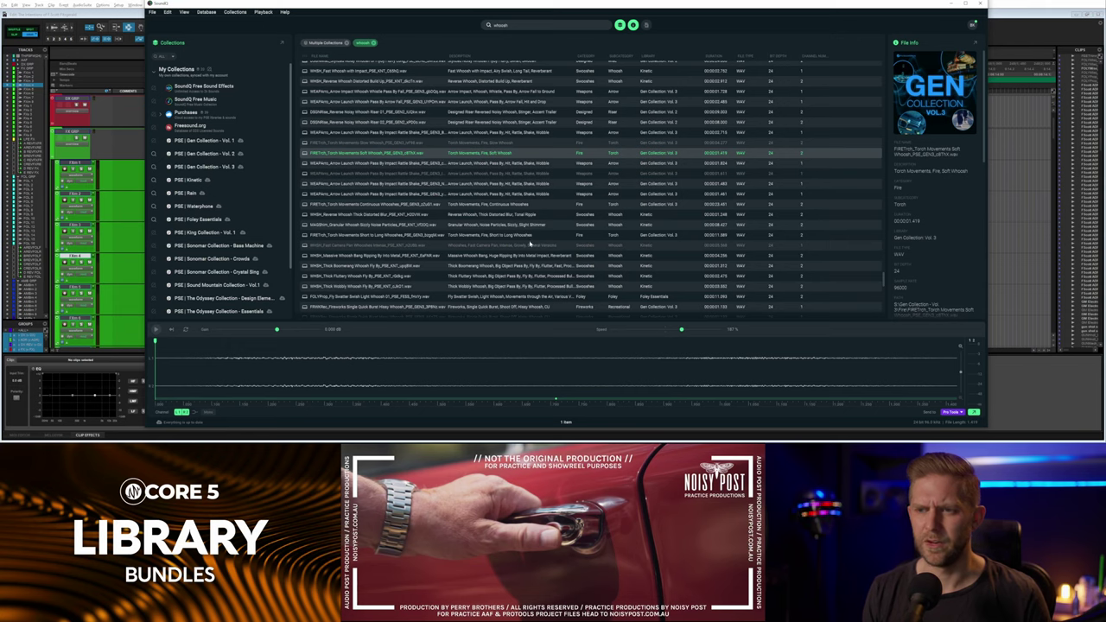
key("space")
key("space")
Send the sped-up Torch Movements Soft Whoosh from SoundQ to the first track below the eighth effects track in Pro Tools.
key("alt+Tab")
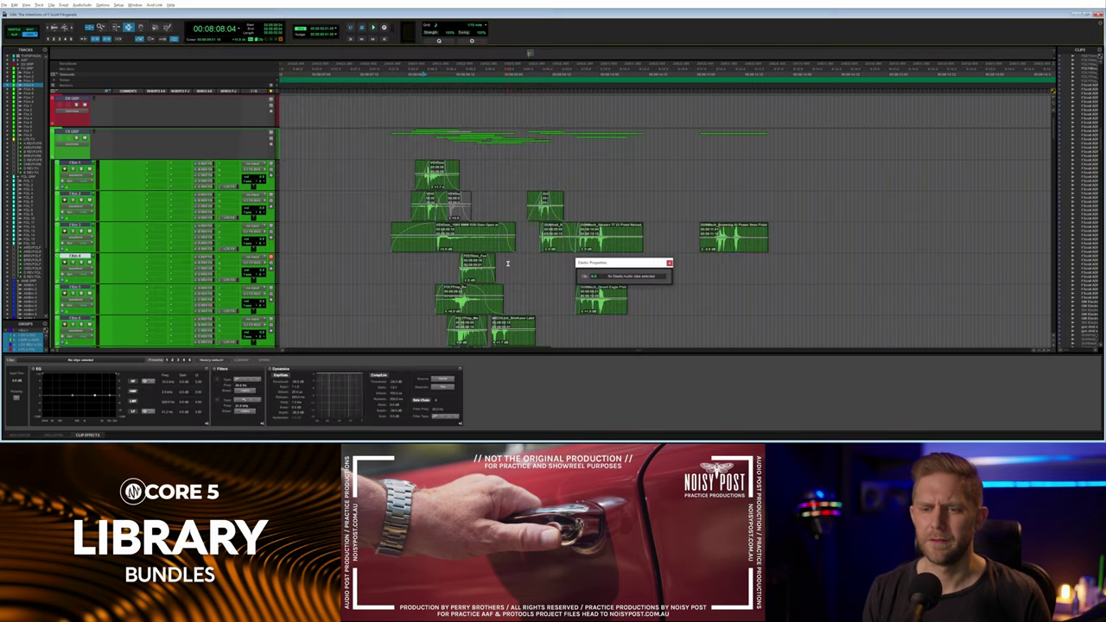
scroll(508, 263, "down", 4)
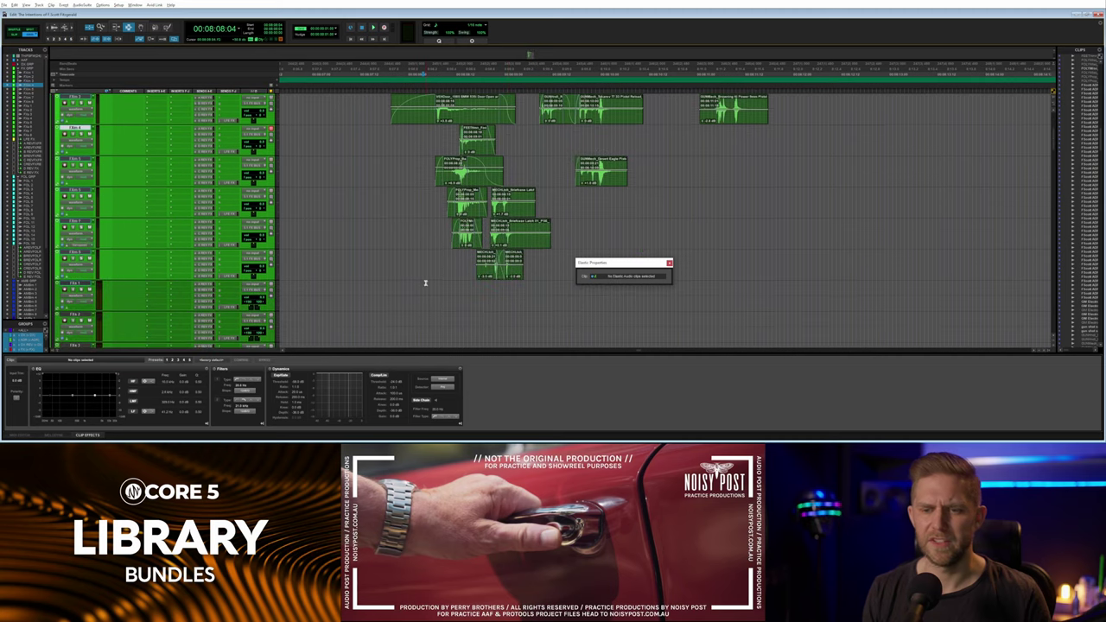
key("alt+Tab")
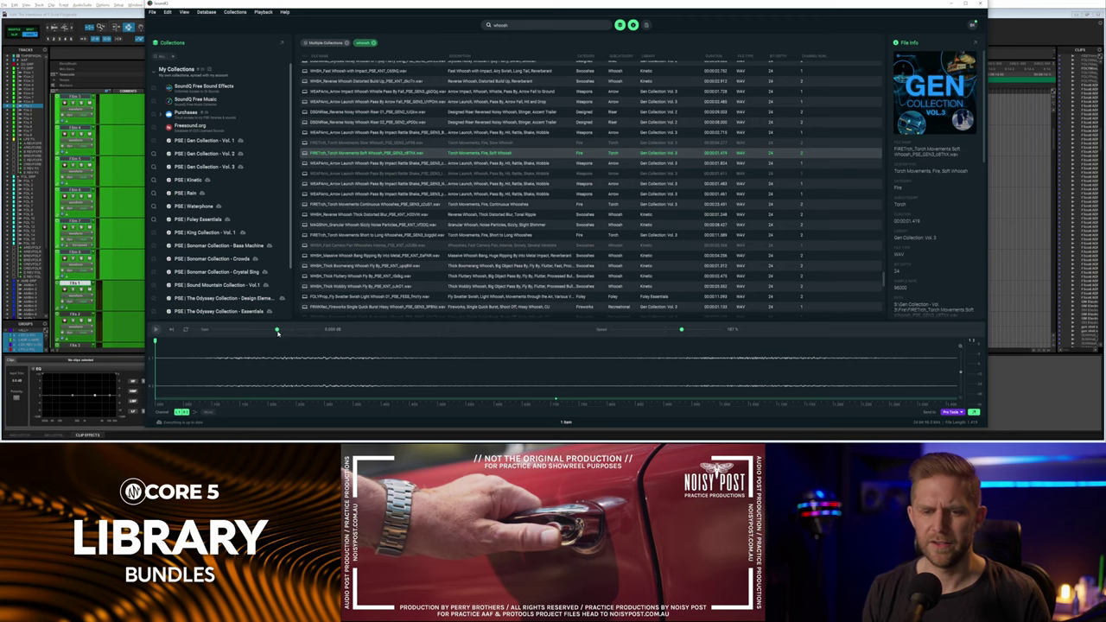
key("space")
key("space")
key("alt+Tab")
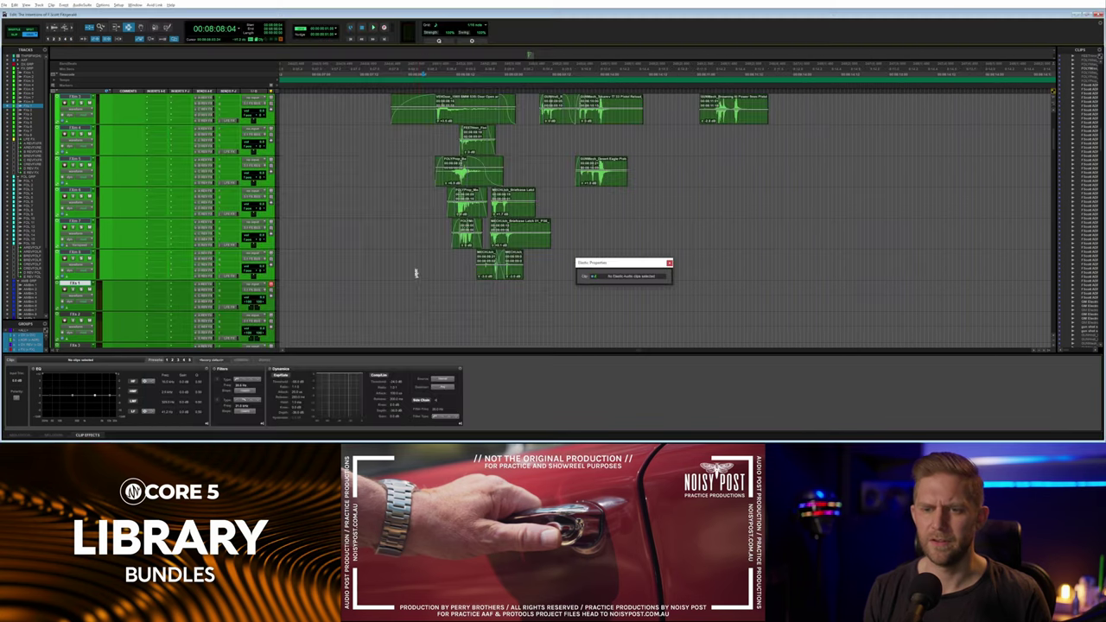
key("alt+Tab")
key("s")
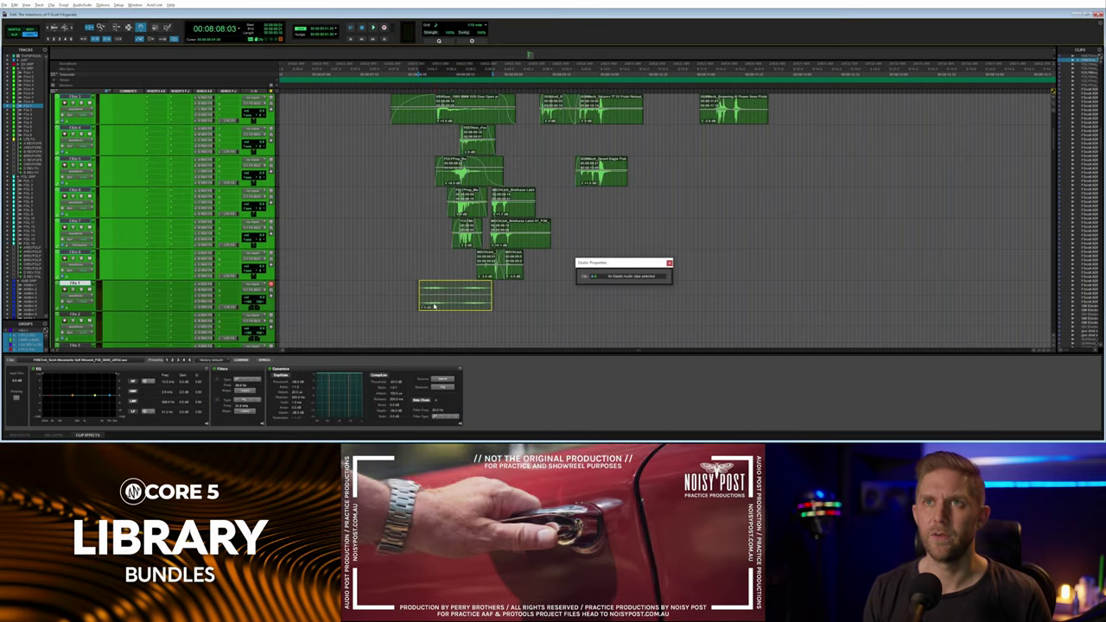
Move the soft whoosh clip earlier to start at 00:08:07:23 and play it back.
left_click_drag(438, 305, 421, 305)
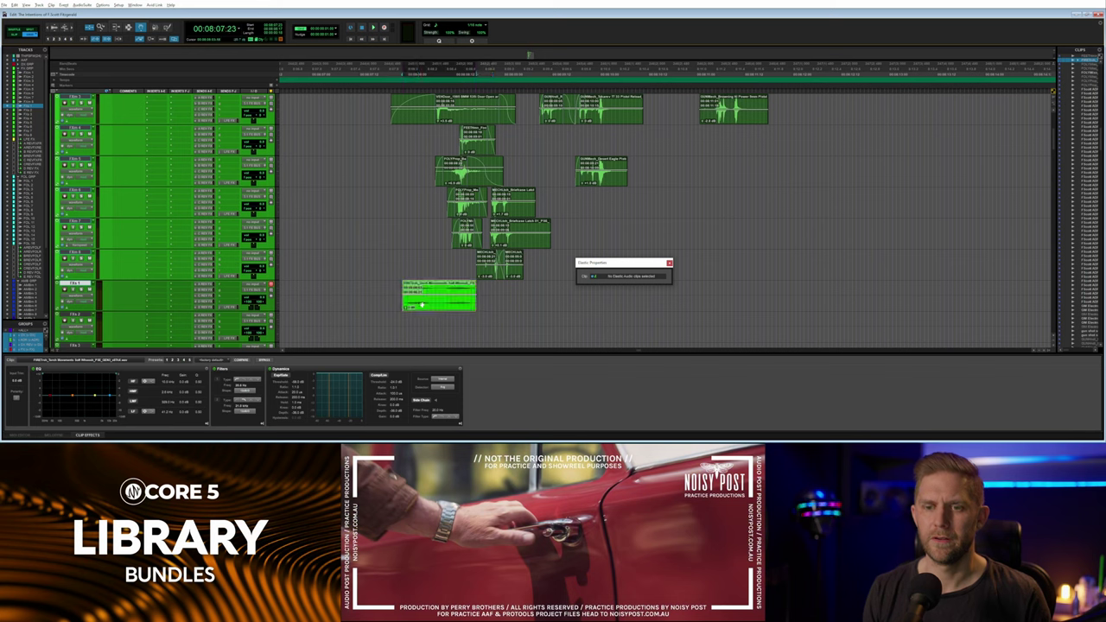
key("space")
key("space")
Split the soft whoosh clip before its second swell, nudge the second part earlier, and play back the drop.
left_click(439, 300)
key("space")
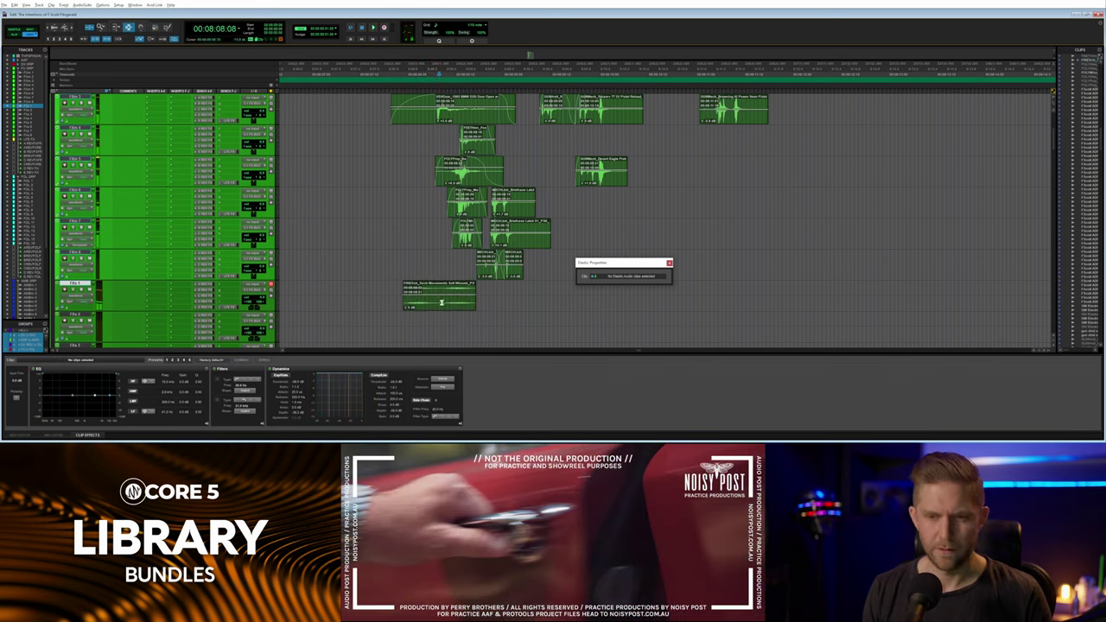
key("b")
double_click(447, 302)
key("comma")
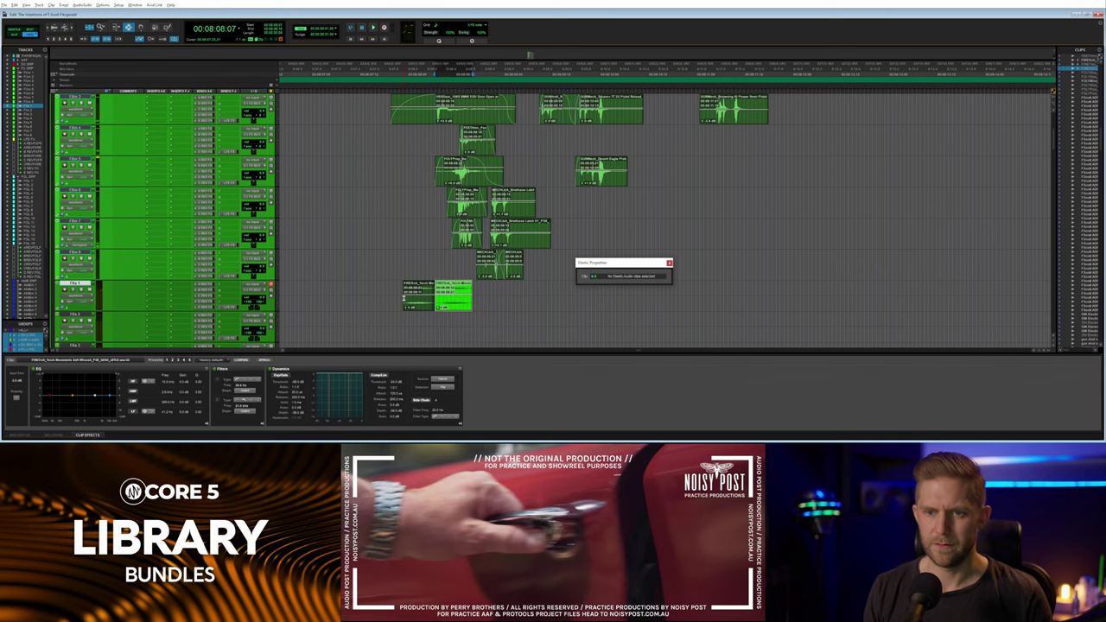
left_click(403, 298)
key("space")
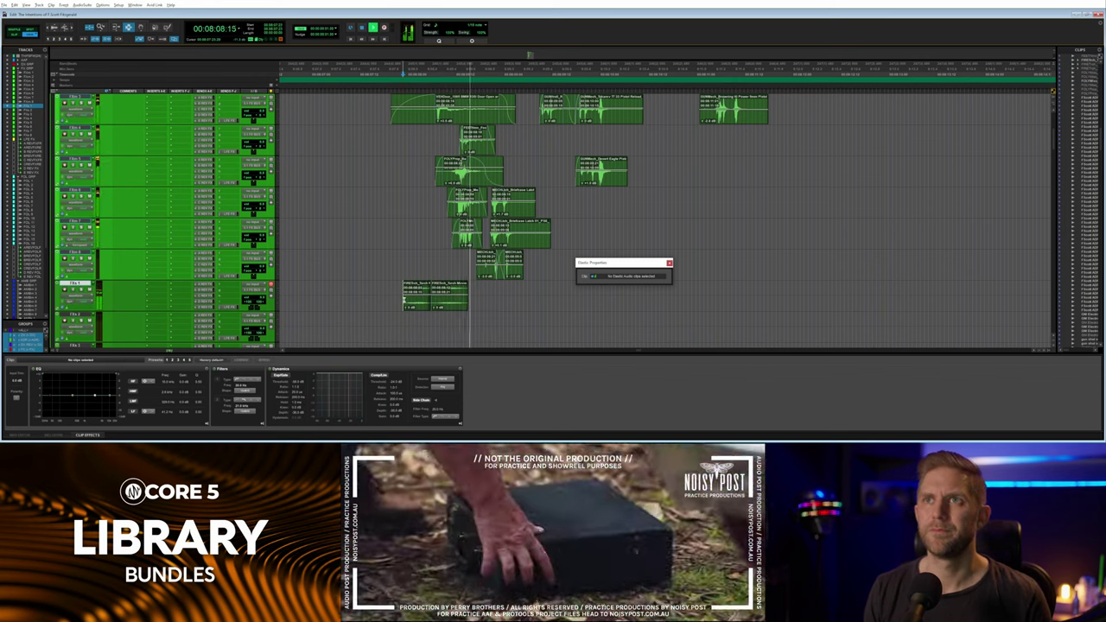
key("space")
Duplicate both soft whoosh clips directly after the originals on the same track and play back the sequence.
left_click_drag(415, 304, 527, 304)
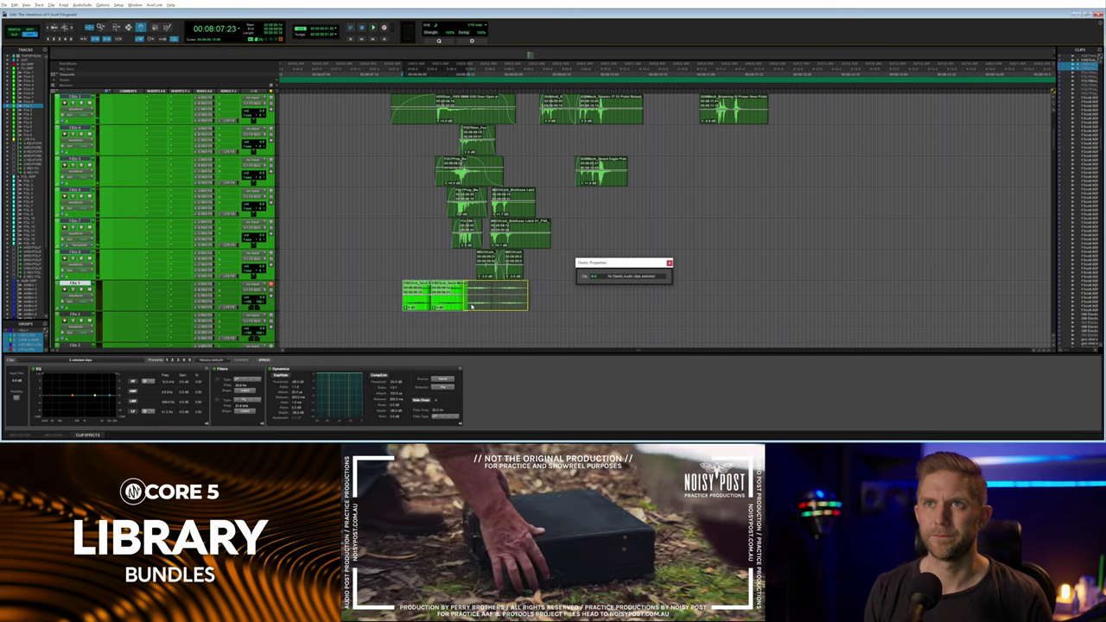
left_click(472, 306)
key("space")
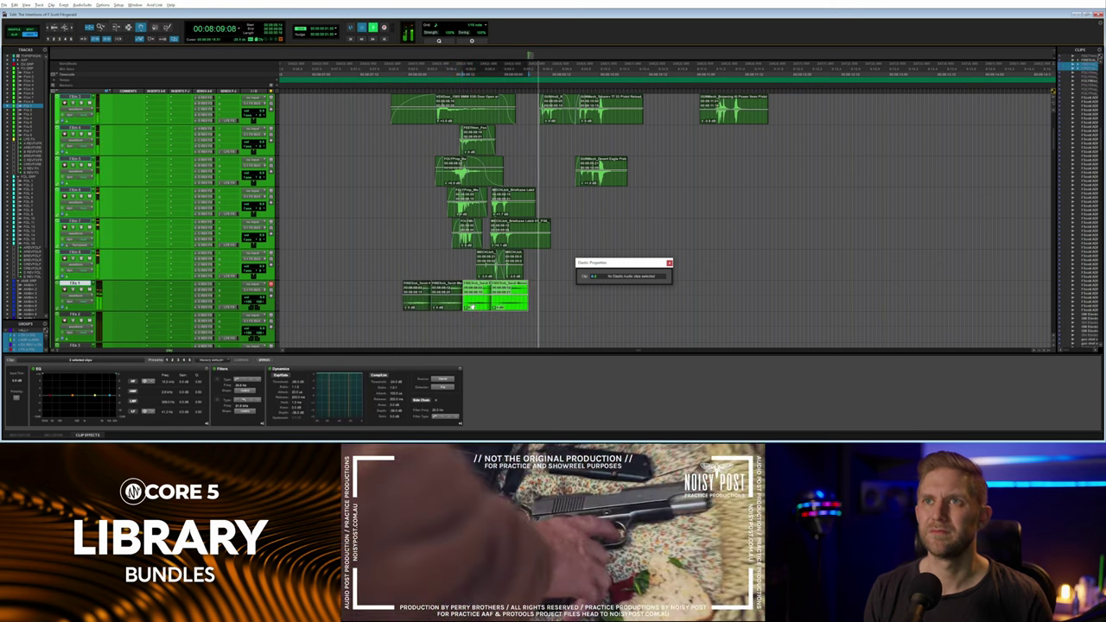
key("space")
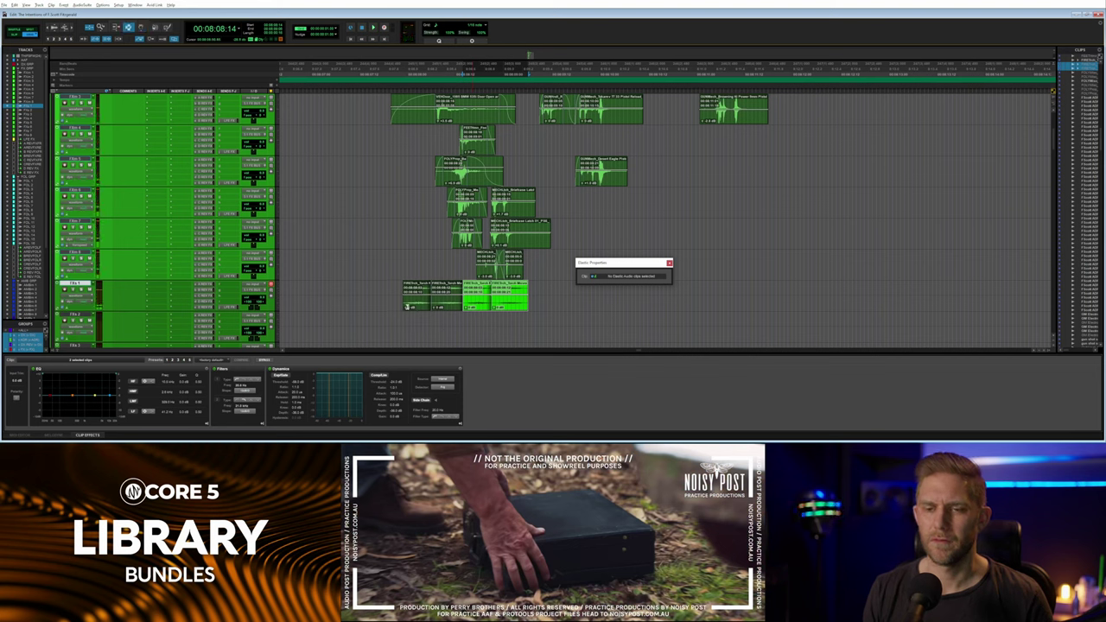
left_click(407, 307)
key("space")
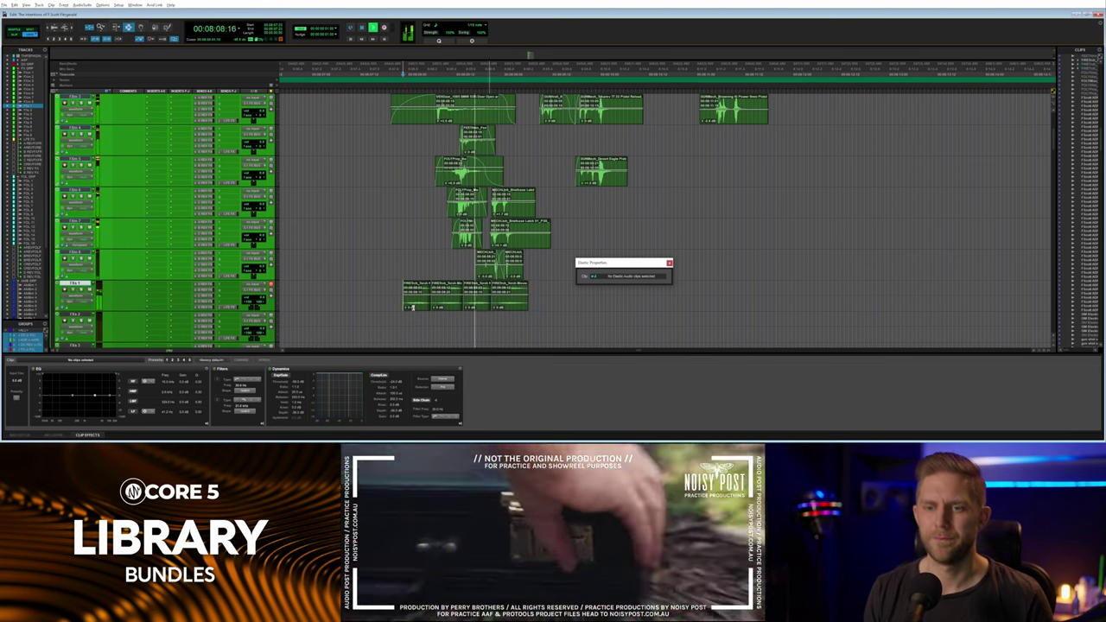
key("space")
Delete all four soft whoosh clips from the track below the eighth effects track.
left_click(413, 304)
left_click_drag(386, 297, 550, 300)
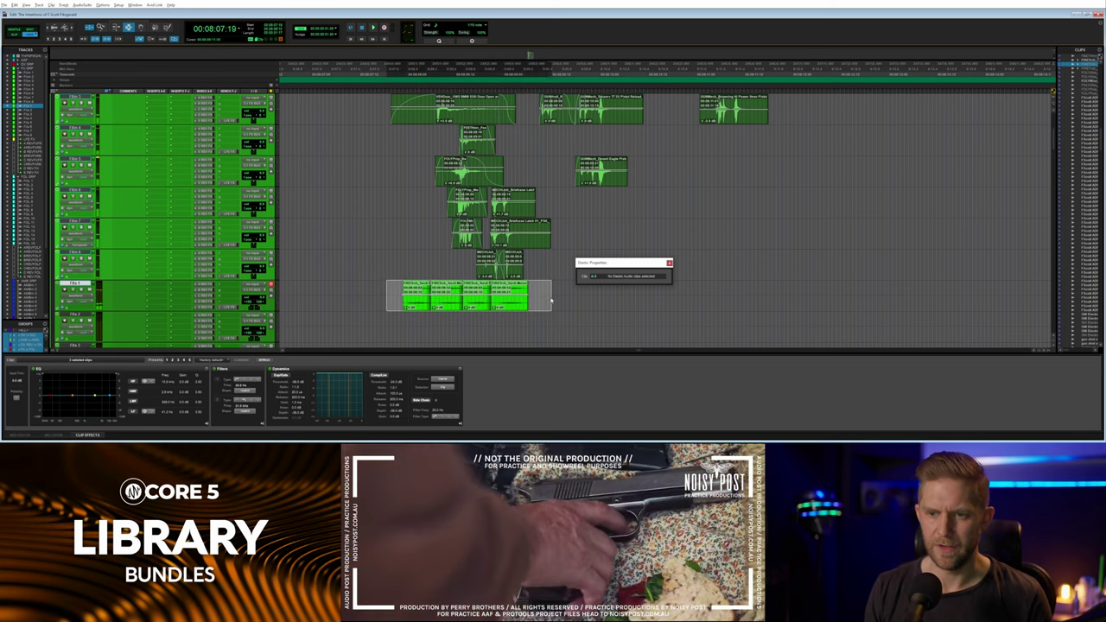
key("Delete")
Raise the Torch Movements Soft Whoosh's playback speed further in SoundQ, audition it, and send it back to the same Pro Tools track.
key("alt+Tab")
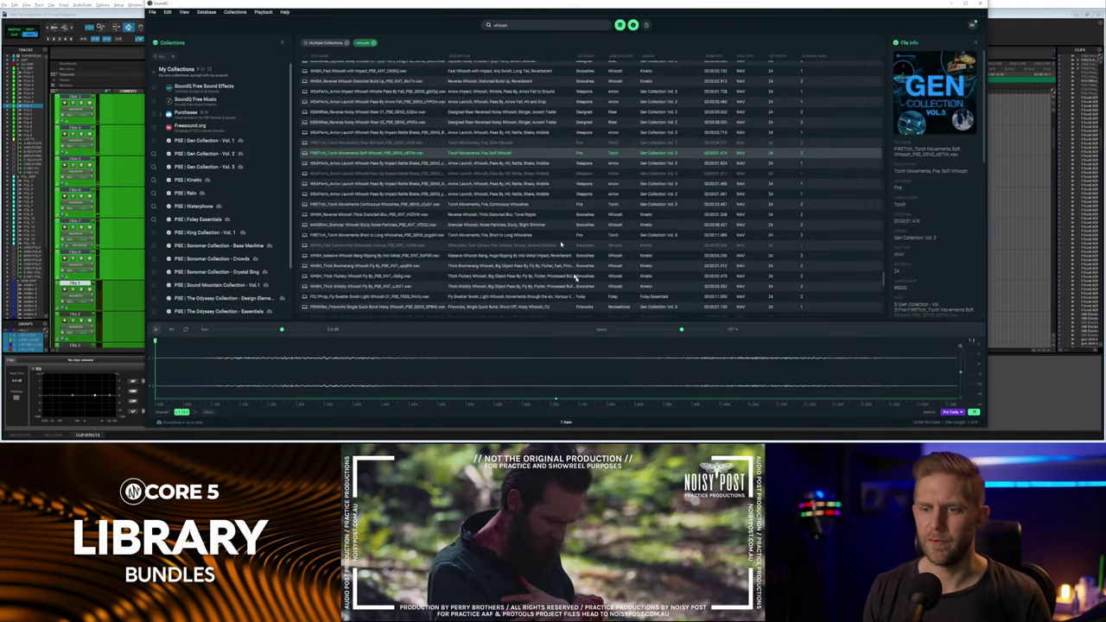
key("space")
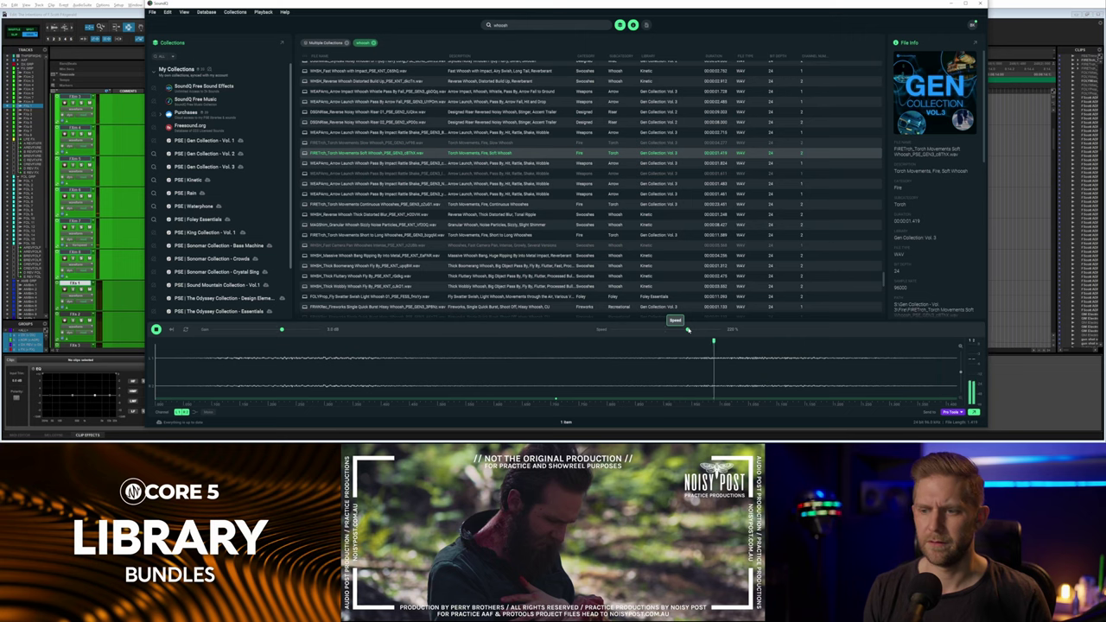
key("alt+Tab")
key("alt+Tab")
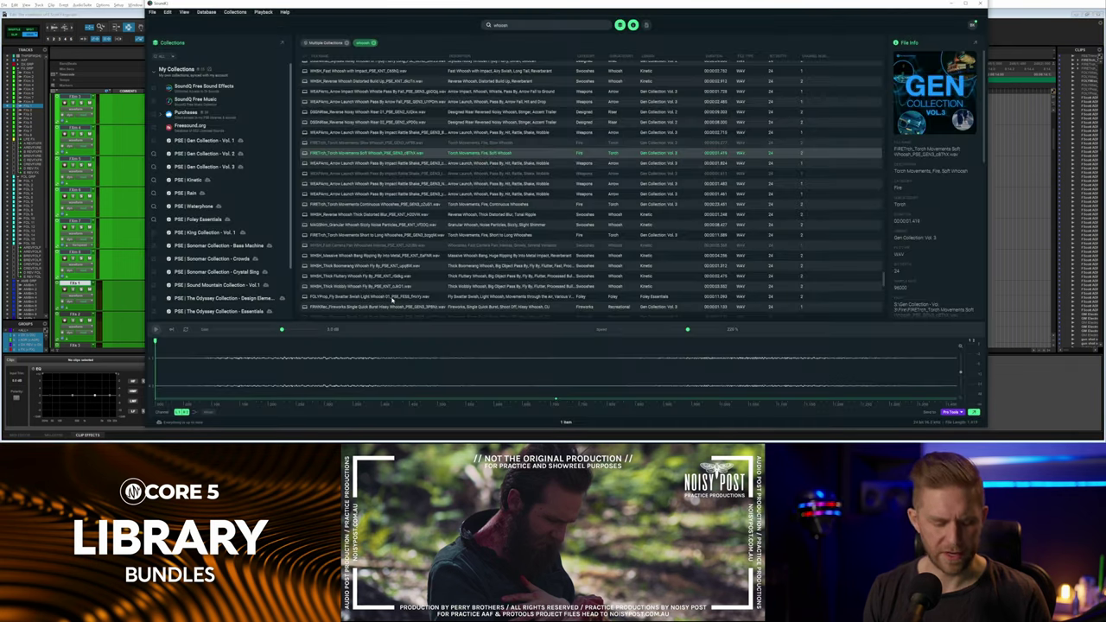
key("alt+Tab")
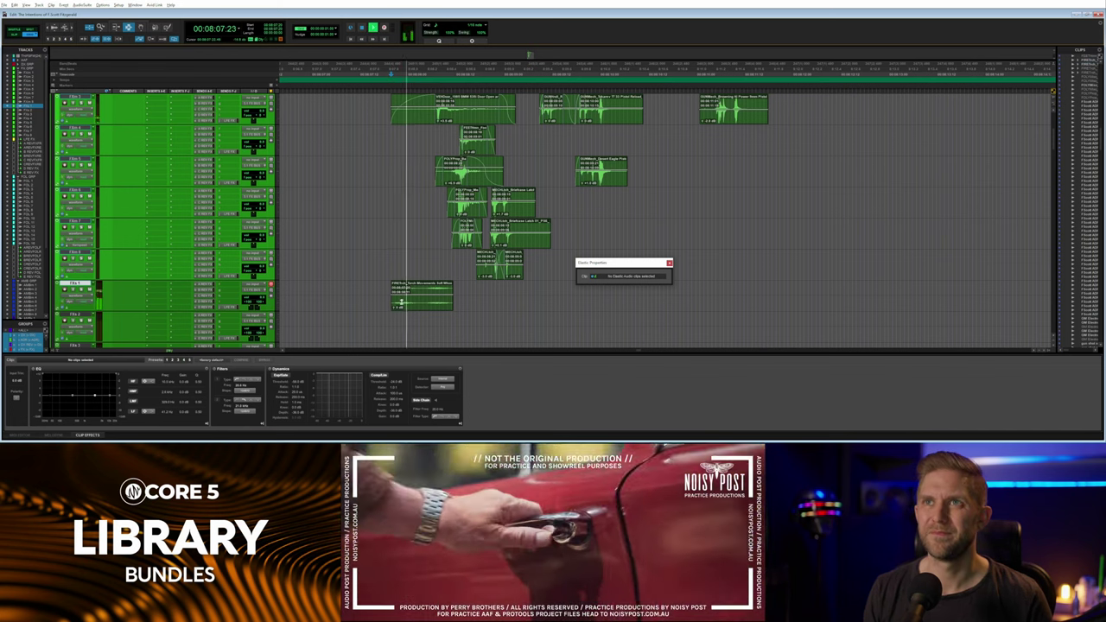
Split the new soft whoosh clip between its swells, reposition the second part to start at 00:08:08:07, and play back the drop.
left_click(409, 303)
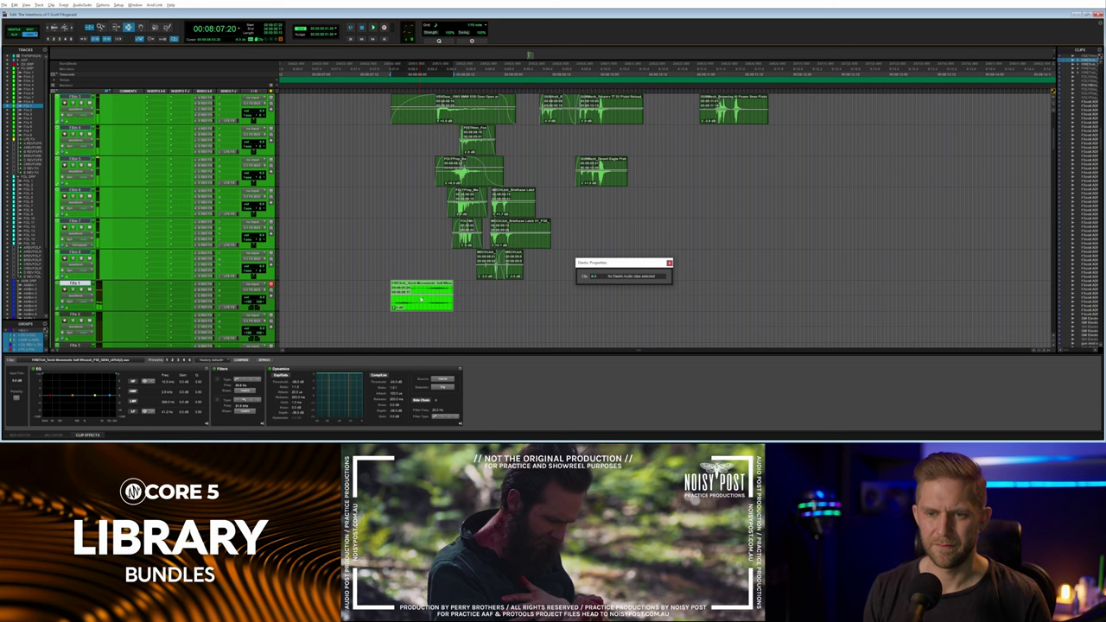
left_click(419, 300)
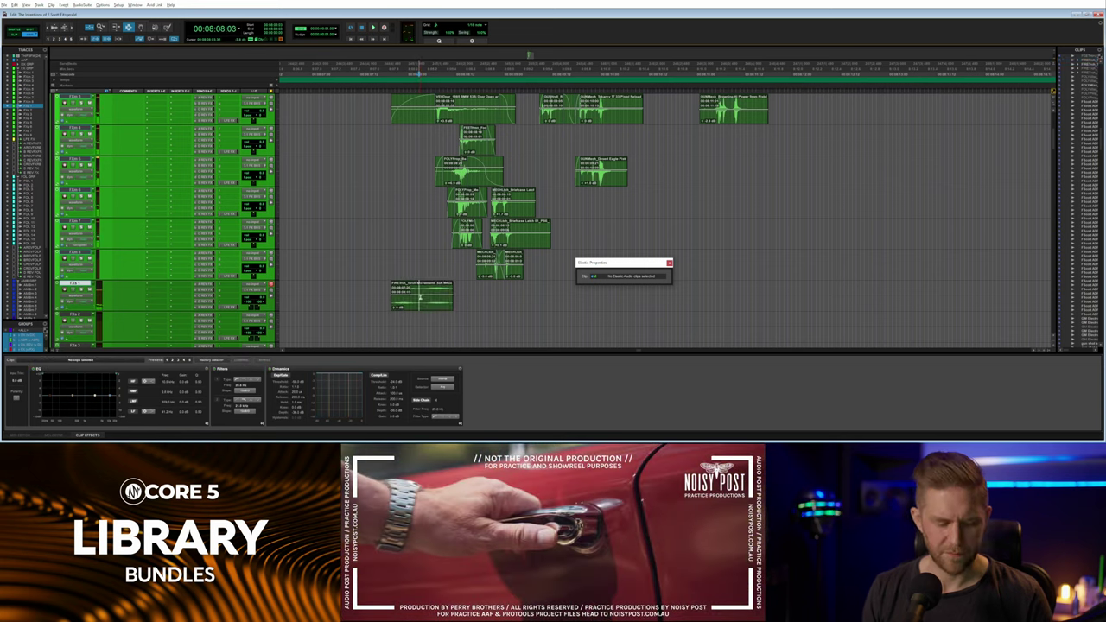
key("b")
key("F8")
left_click(402, 306)
left_click_drag(402, 306, 444, 306)
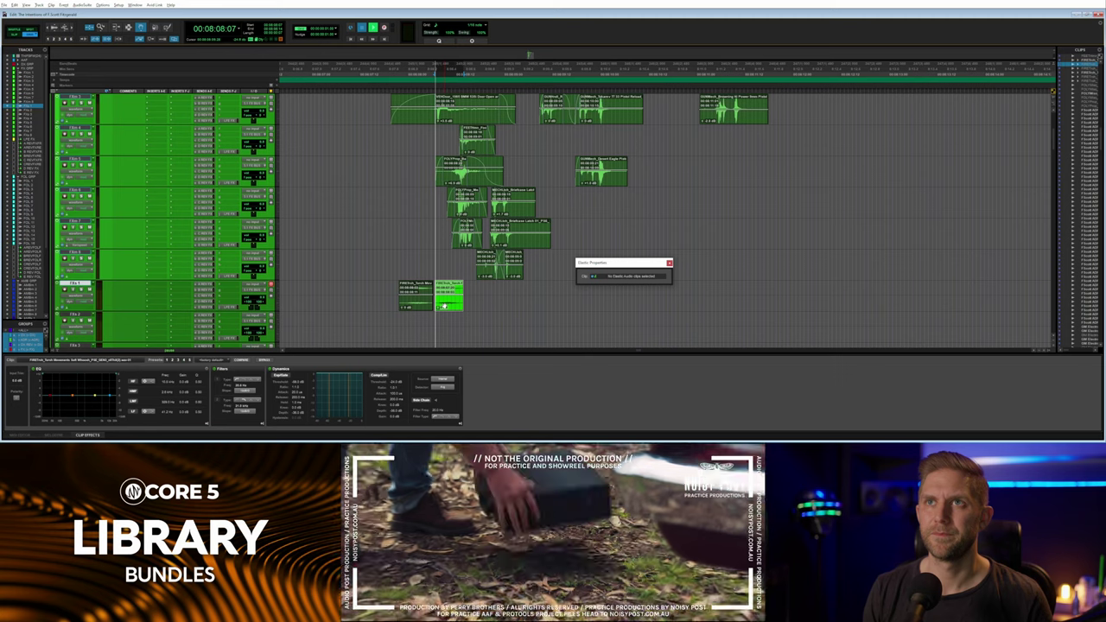
key("space")
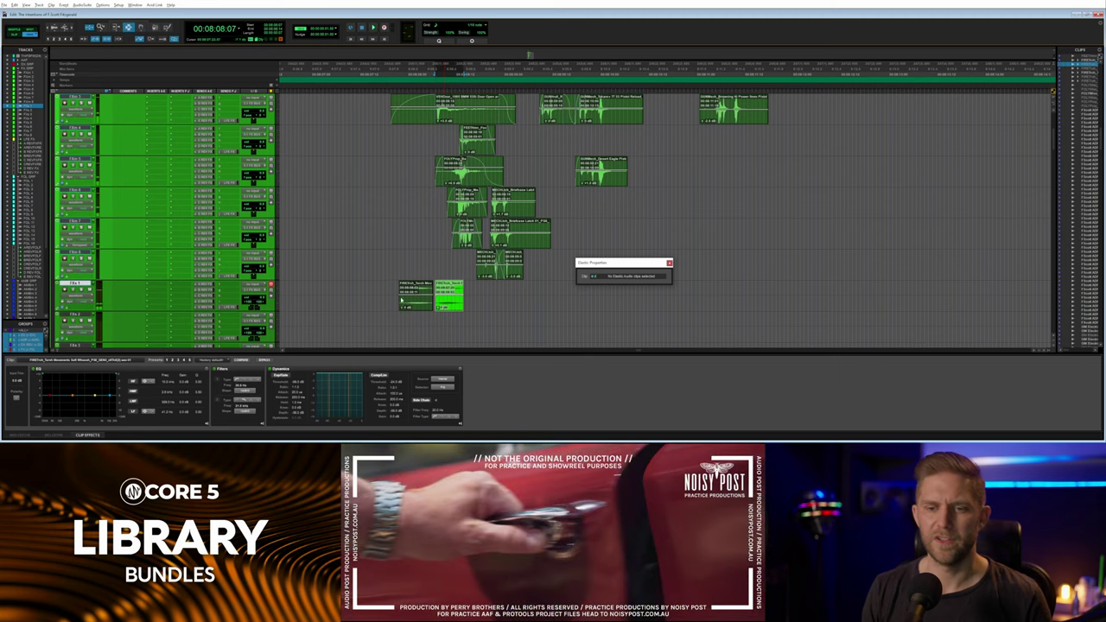
key("F7")
left_click(401, 299)
key("space")
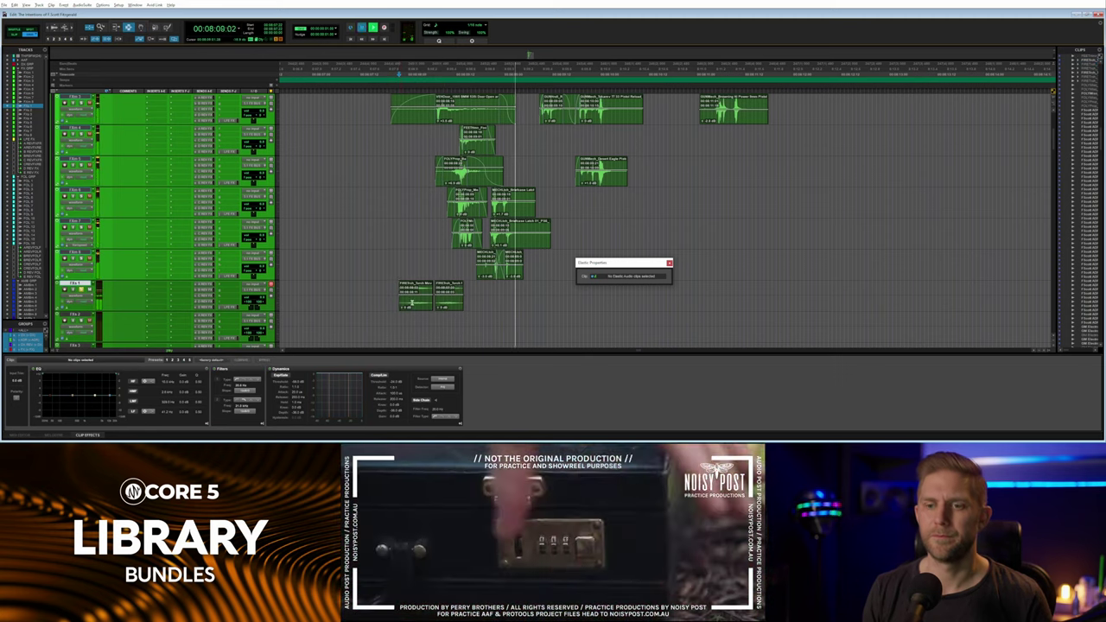
Nudge the second soft whoosh clip earlier to start at 00:08:08:06.
key("space")
key("F8")
left_click(445, 304)
key("minus")
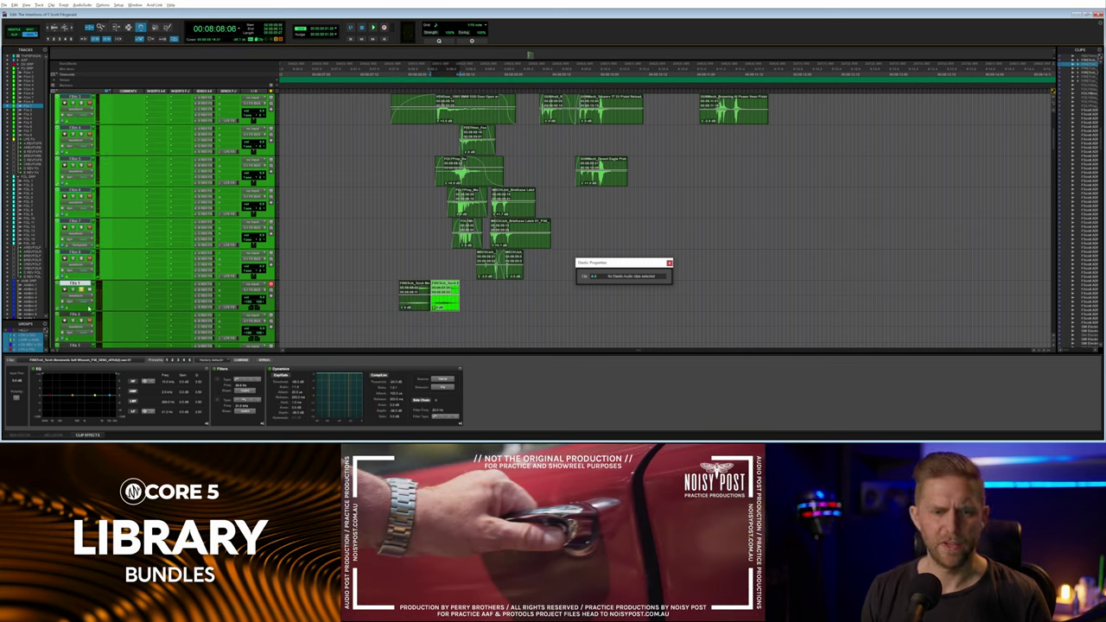
Enable Elastic Audio on the whoosh track, lengthen the second whoosh clip with its TCE factor, and play back the drop.
left_click(89, 308)
left_click(121, 337)
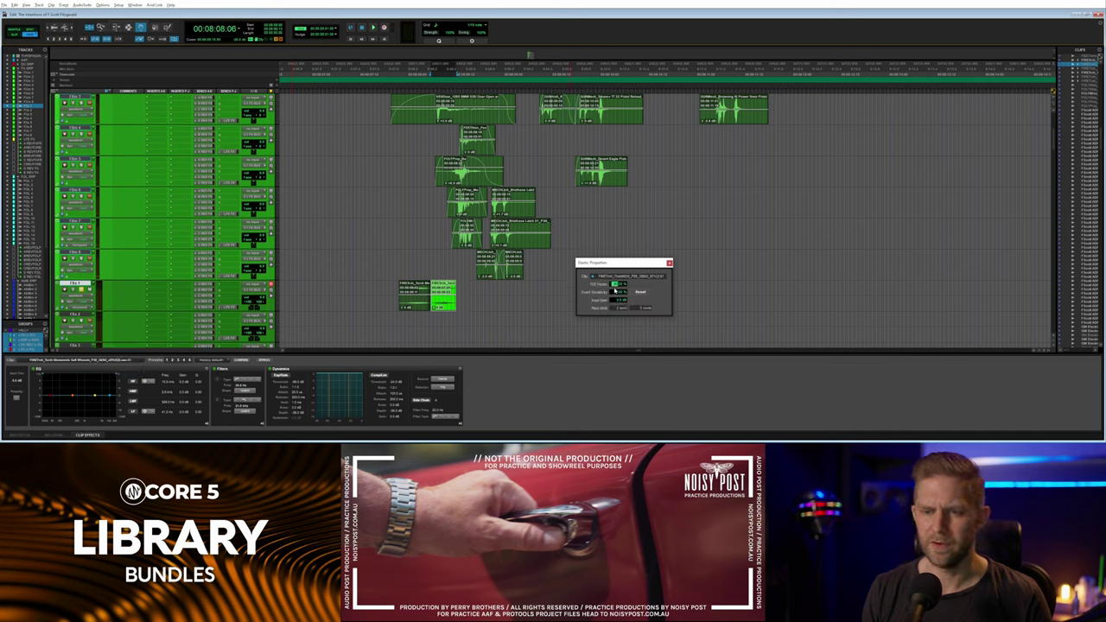
left_click_drag(614, 290, 616, 281)
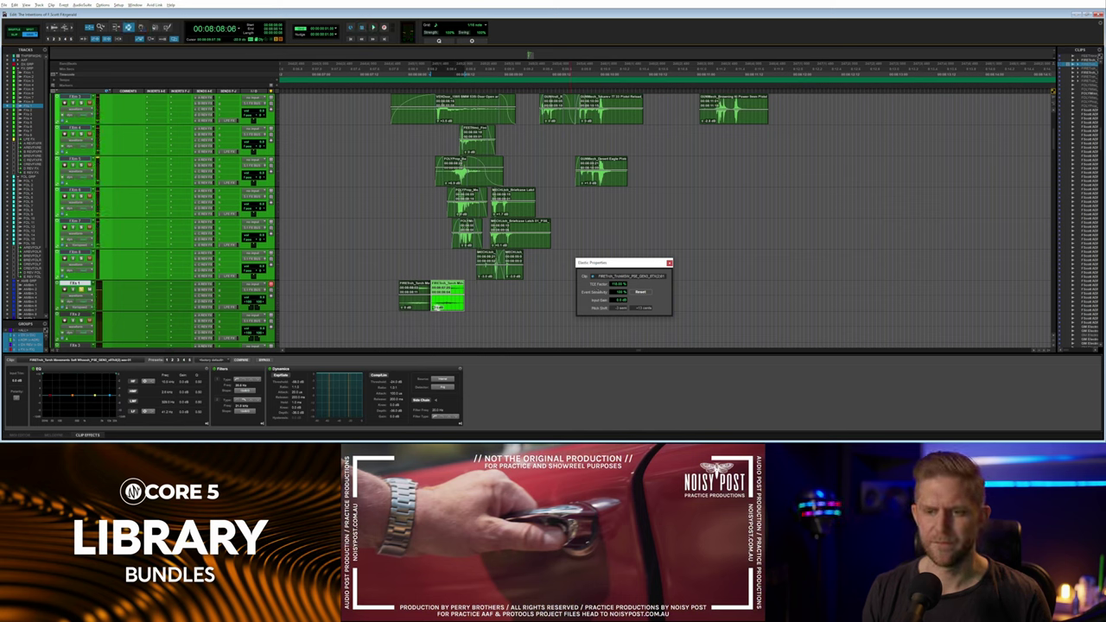
left_click(407, 301)
key("space")
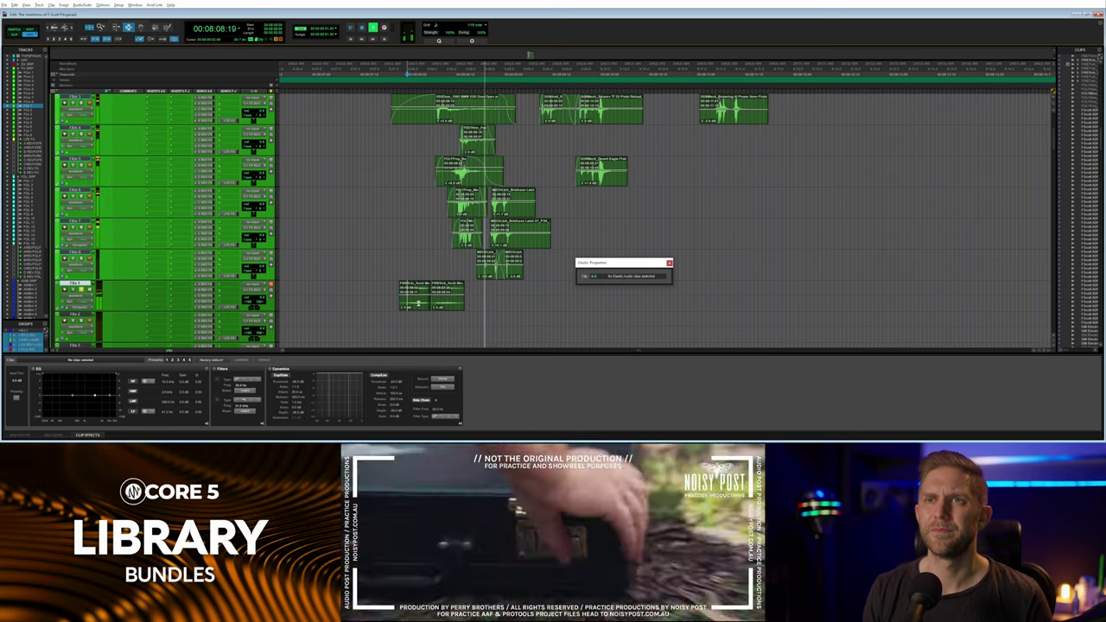
key("space")
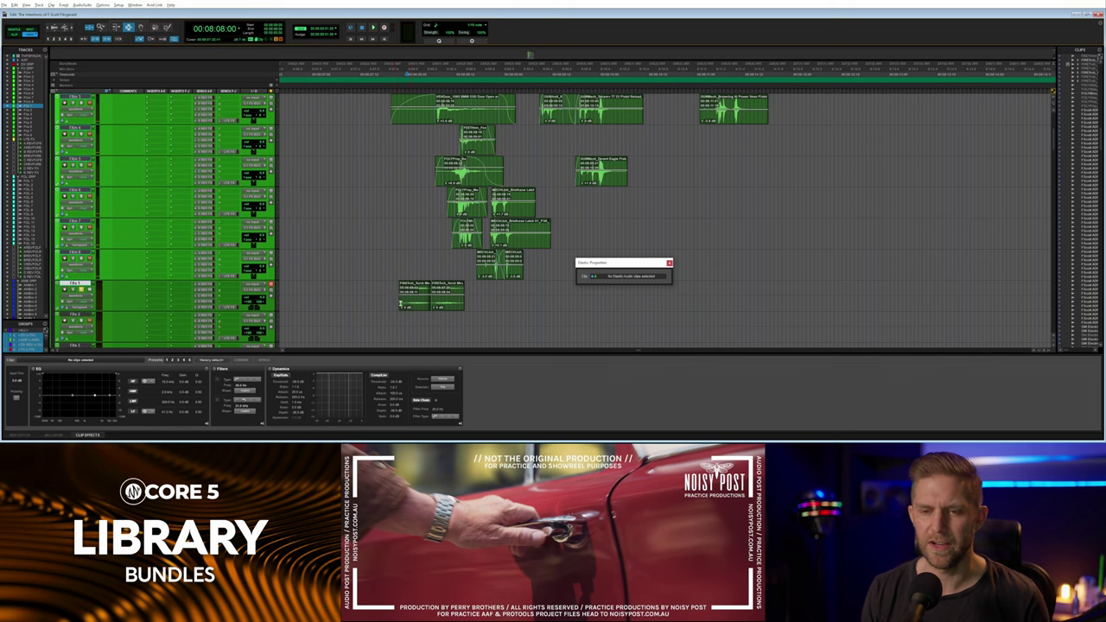
key("space")
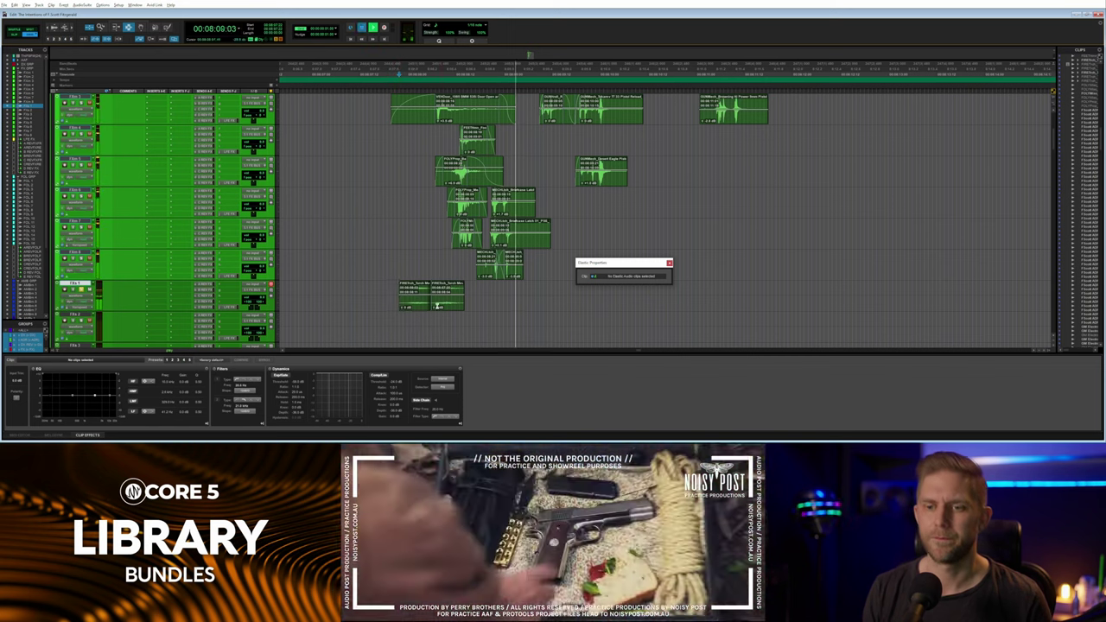
Reposition the stretched second whoosh clip to start at 00:08:08:07, auditioning its timing against the picture.
left_click(438, 306)
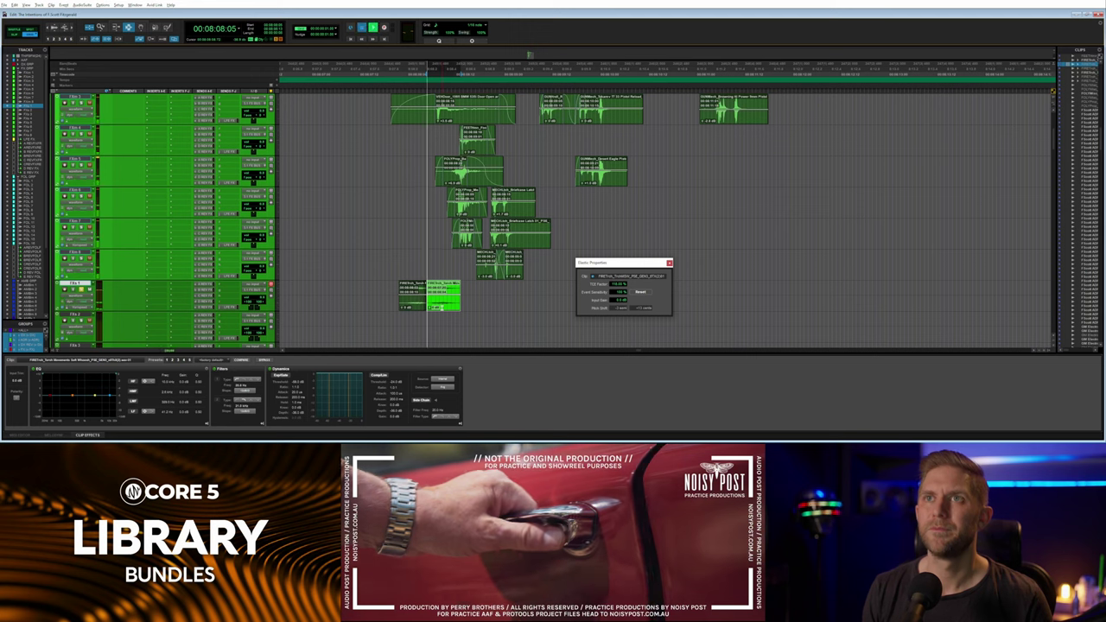
key("space")
left_click(386, 304)
key("space")
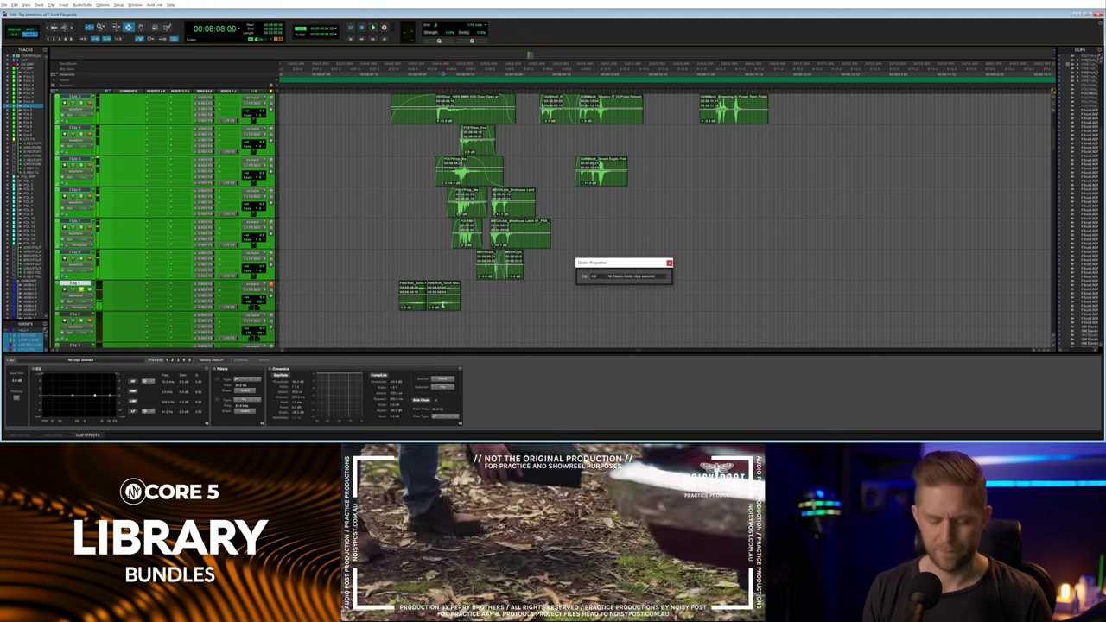
left_click(445, 306)
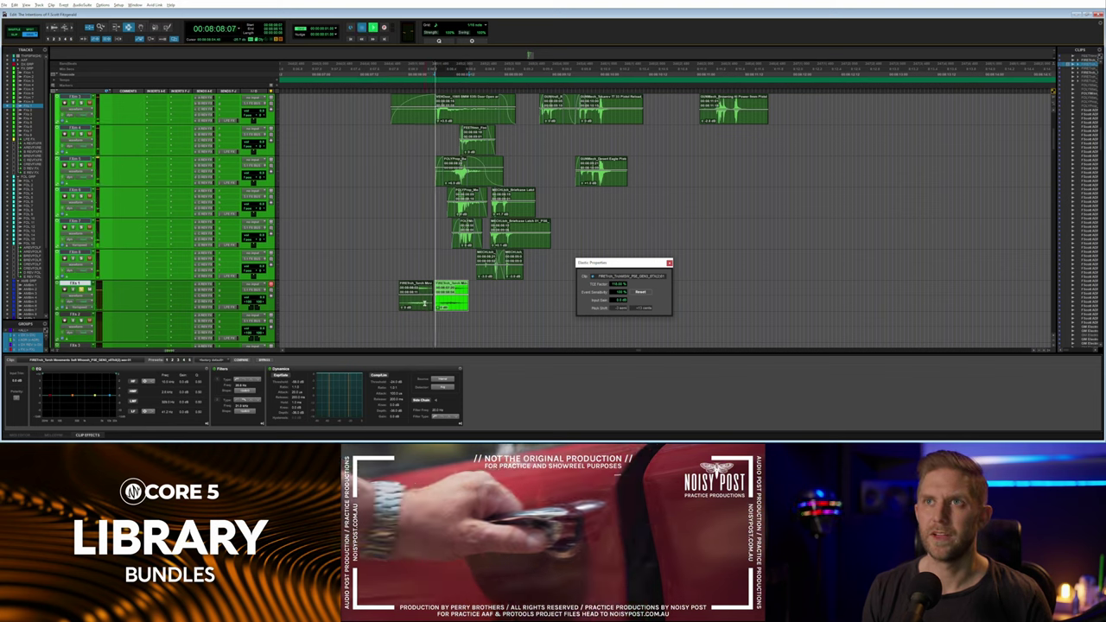
Copy the first whoosh clip to start at 00:08:08:18 and the second to 00:08:09:03, then play them back.
key("F8")
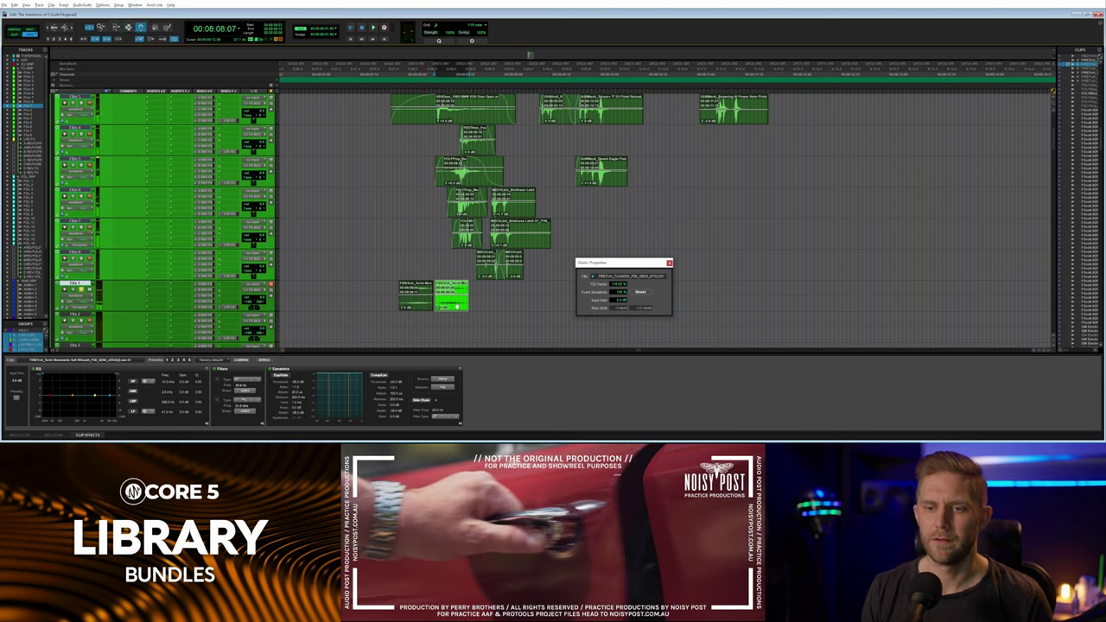
left_click_drag(457, 307, 508, 307)
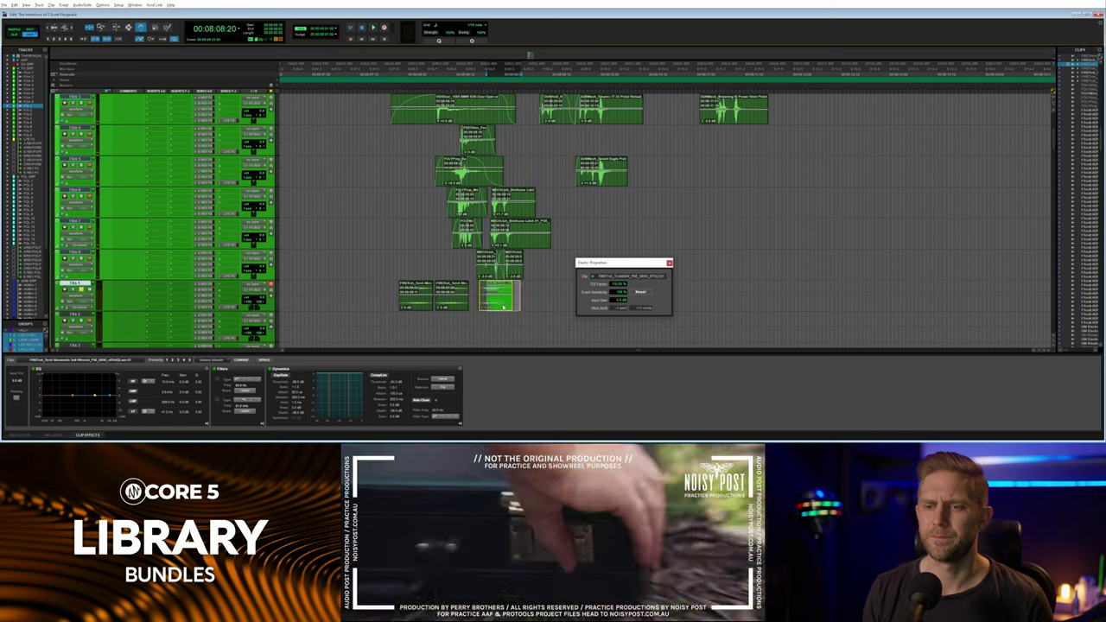
key("space")
left_click(445, 304)
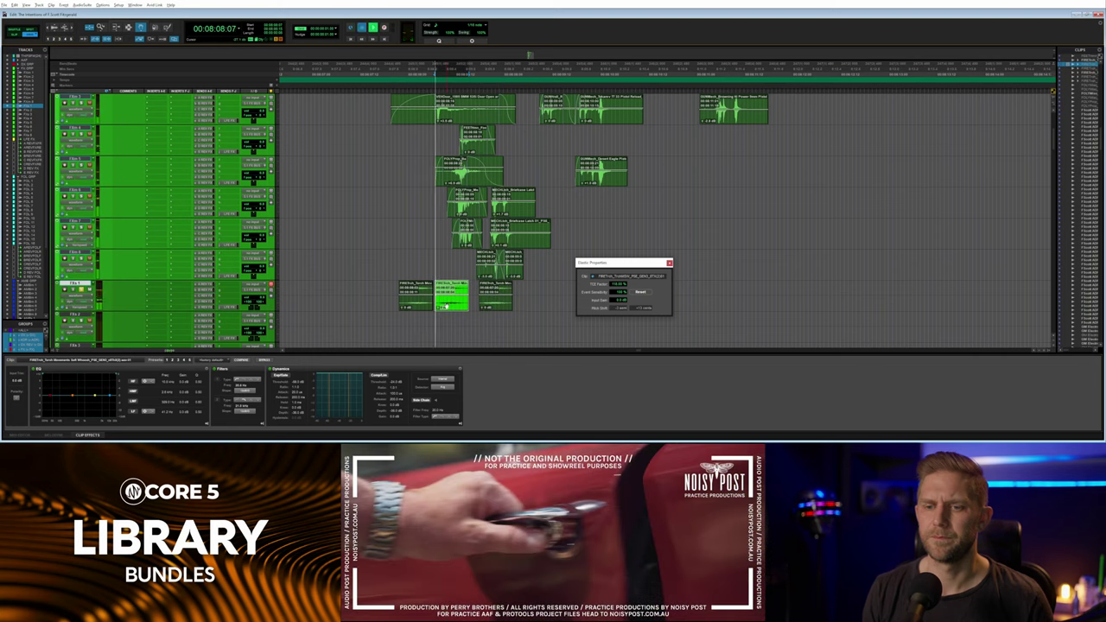
left_click_drag(413, 306, 493, 307)
left_click(492, 308)
left_click(456, 304)
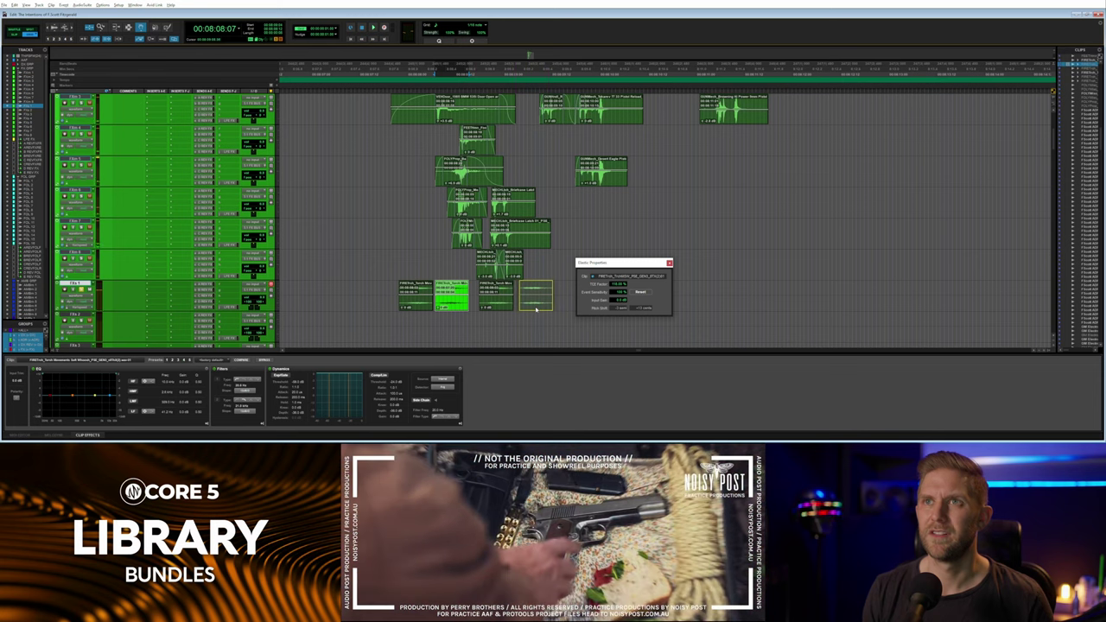
left_click(533, 308)
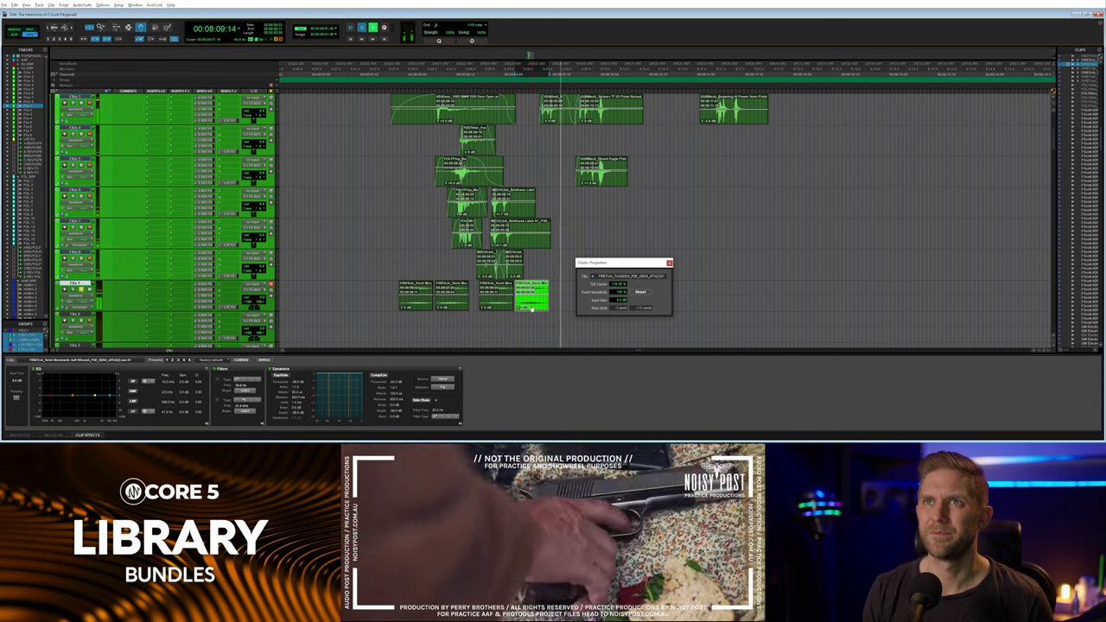
key("space")
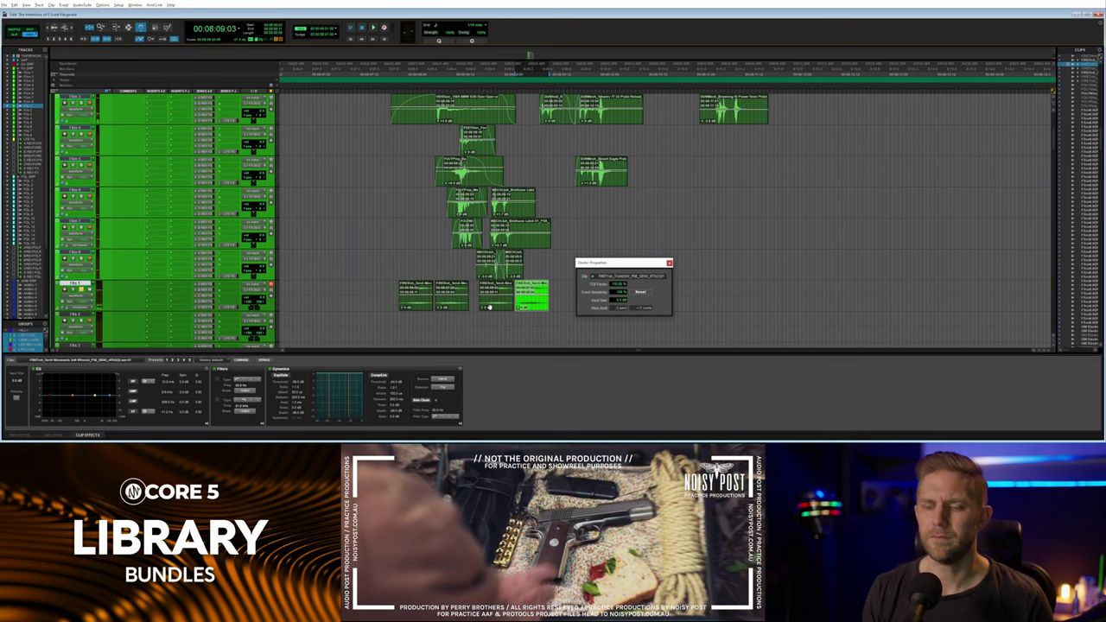
Copy the third whoosh clip to start at 00:08:09:12 and play back the sequence from before the first whoosh.
left_click_drag(491, 307, 549, 309)
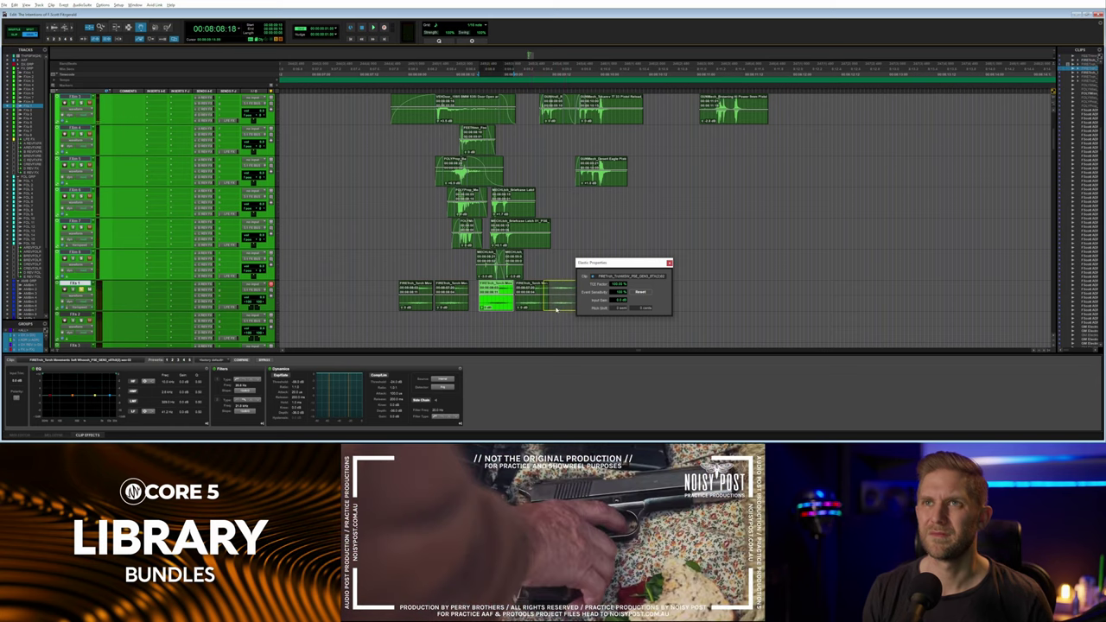
left_click_drag(565, 309, 565, 309)
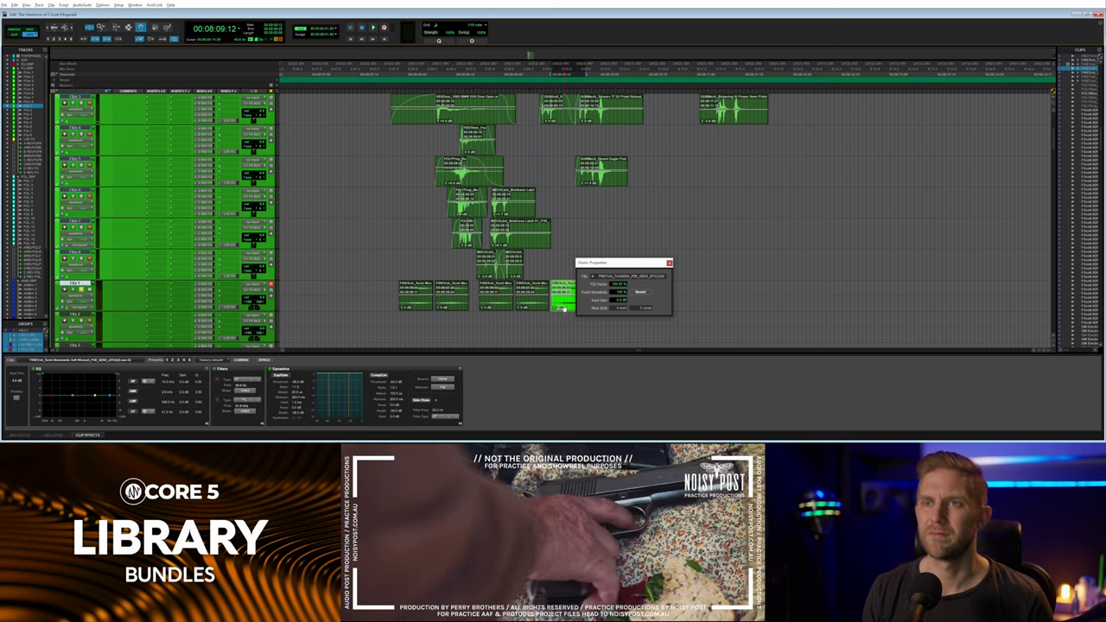
key("space")
left_click_drag(595, 269, 687, 271)
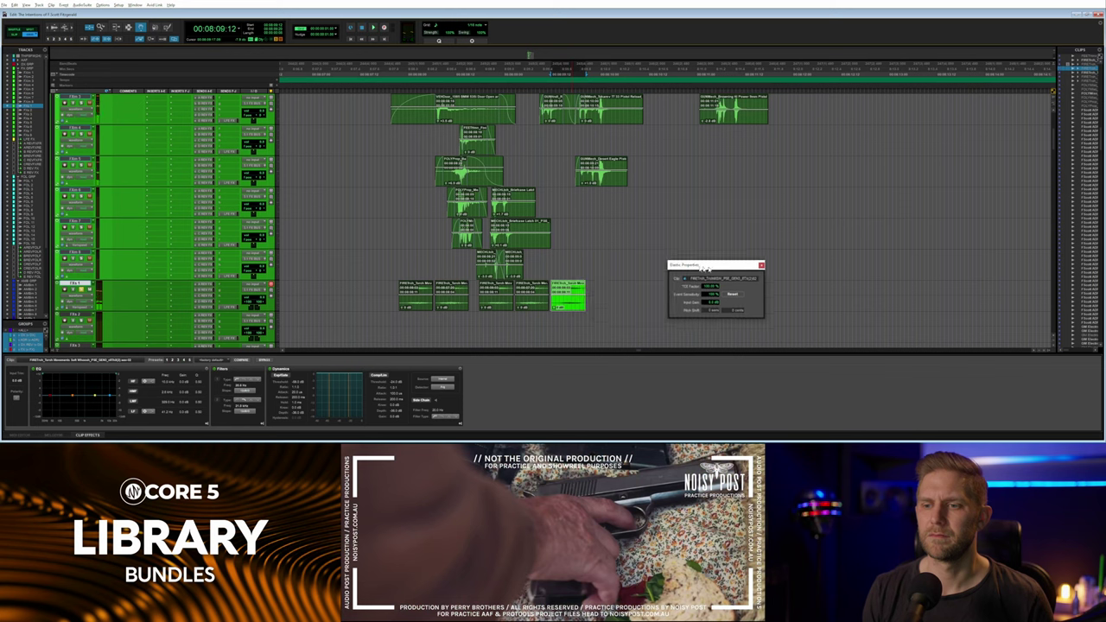
left_click(577, 277)
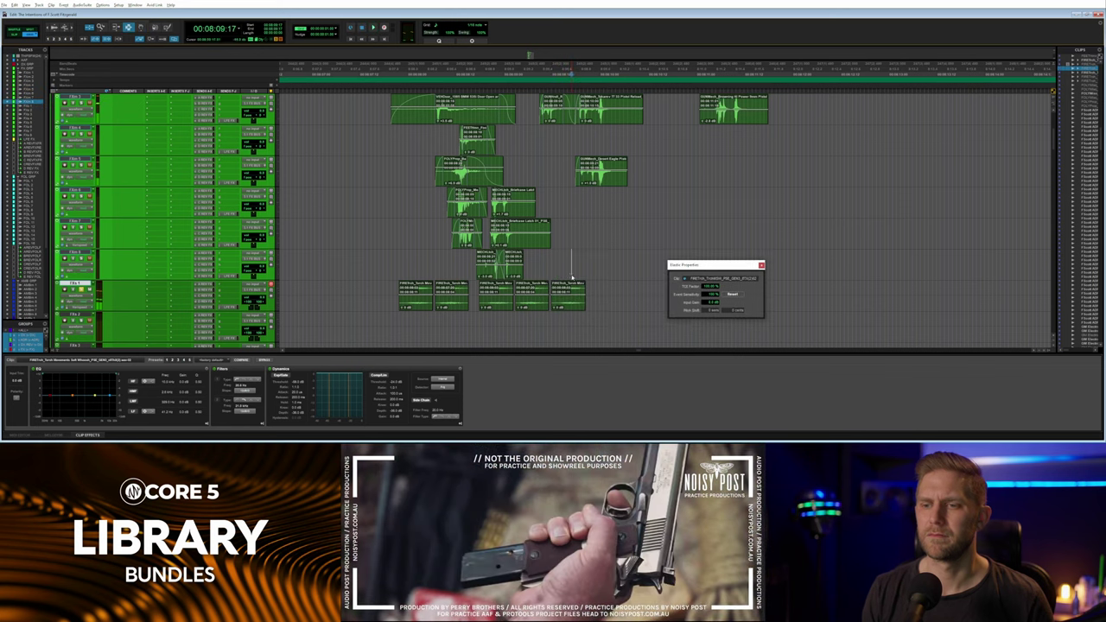
key("space")
key("space")
left_click(390, 291)
key("space")
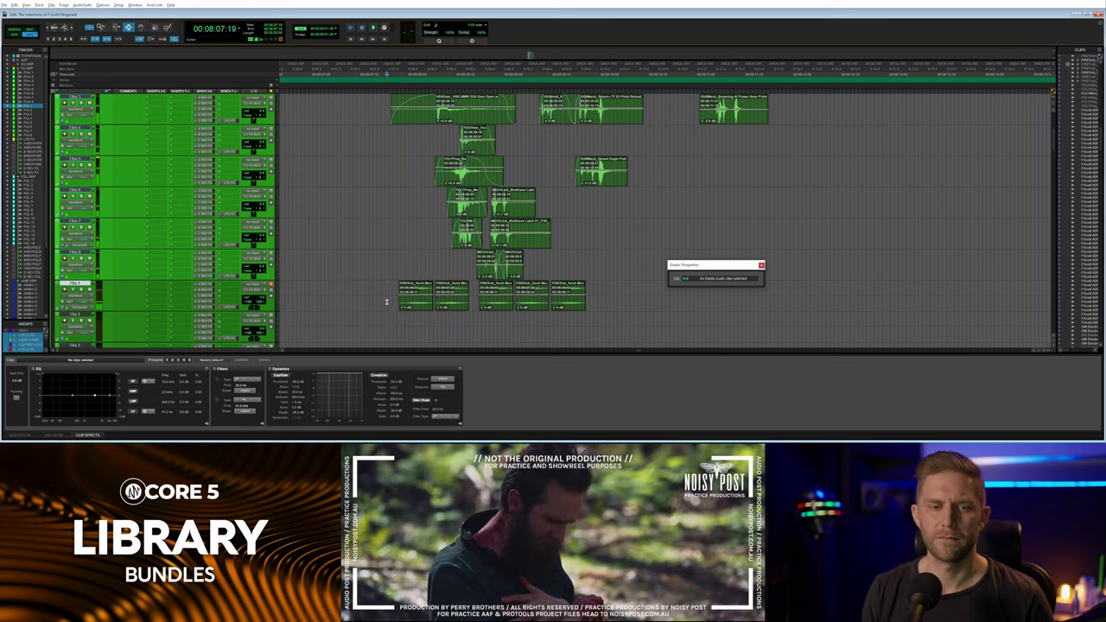
key("space")
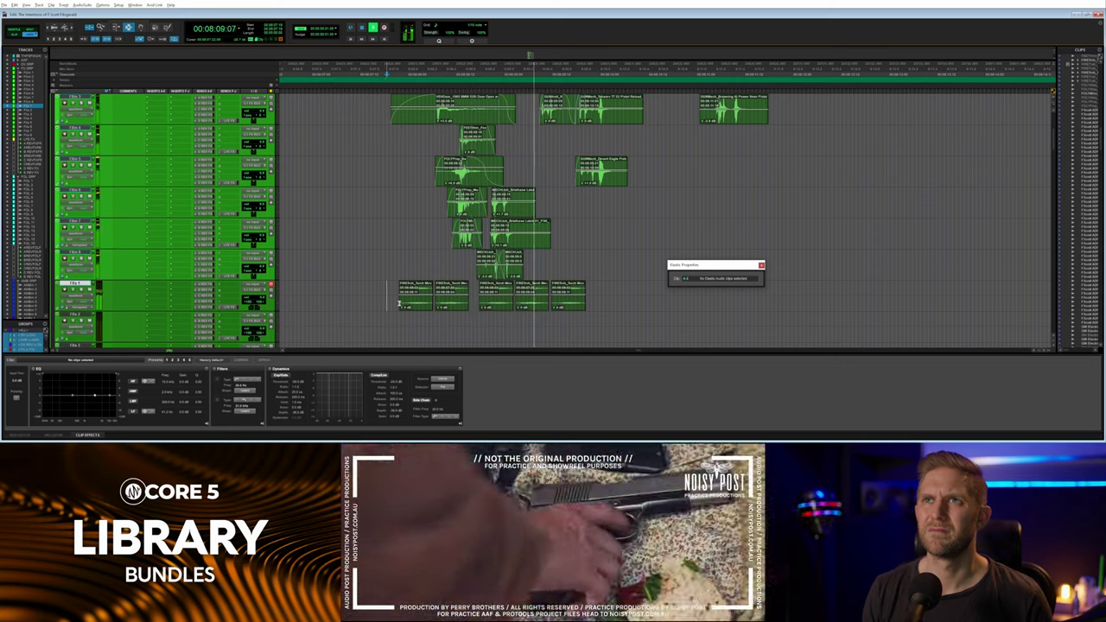
key("space")
Nudge the third whoosh clip slightly earlier and play back the sequence from the first whoosh.
key("ctrl+alt+z")
key("comma")
left_click(397, 300)
key("space")
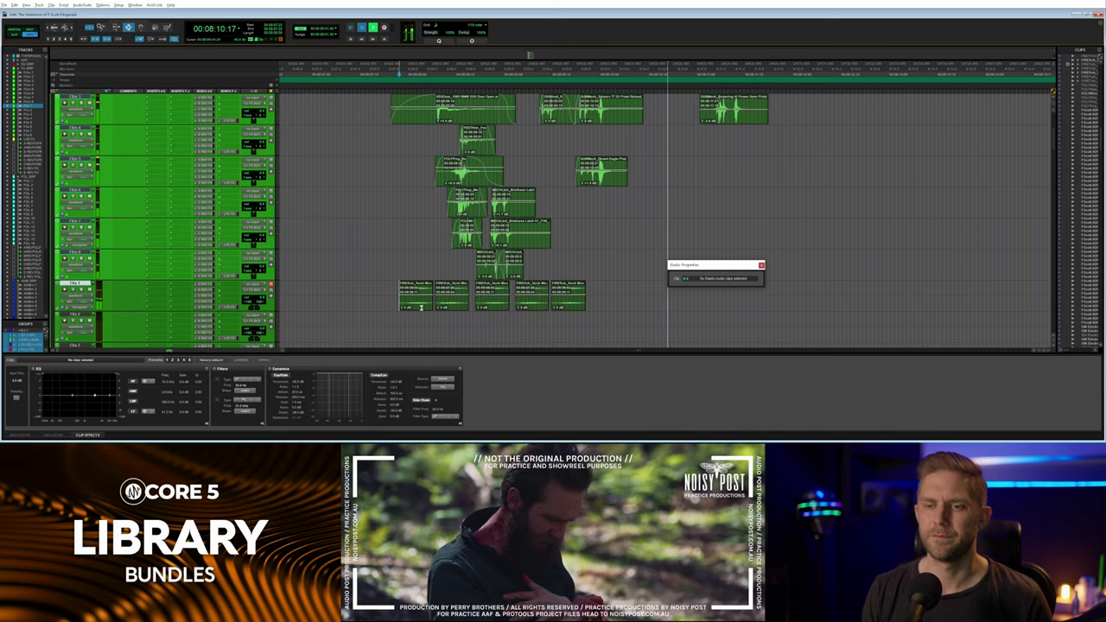
key("space")
key("space")
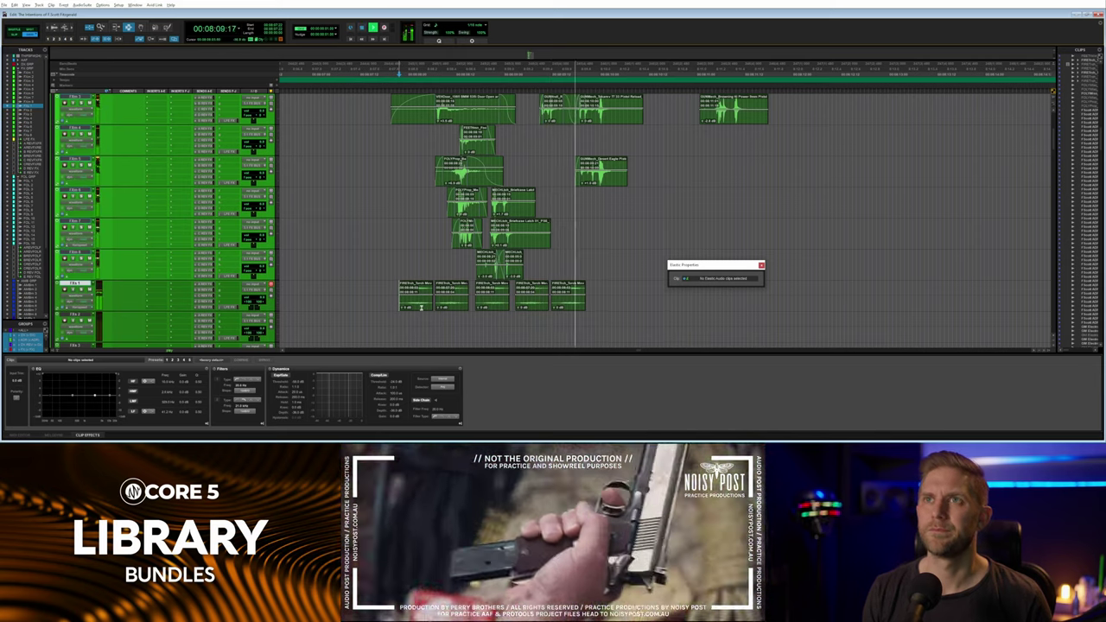
Lower the clip gain of all five whoosh clips together and play back the sequence.
left_click_drag(380, 285, 608, 303)
left_click(393, 301)
key("space")
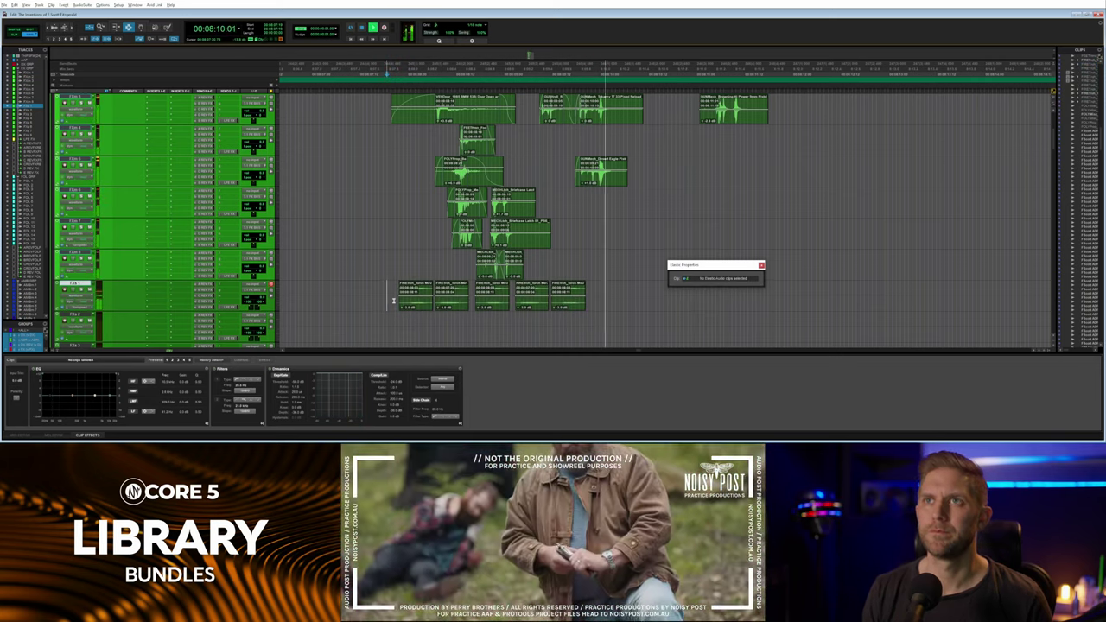
key("space")
Switch to SoundQ and audition arrow, torch and thick wobbly whoosh sounds from the whoosh results.
key("alt+Tab")
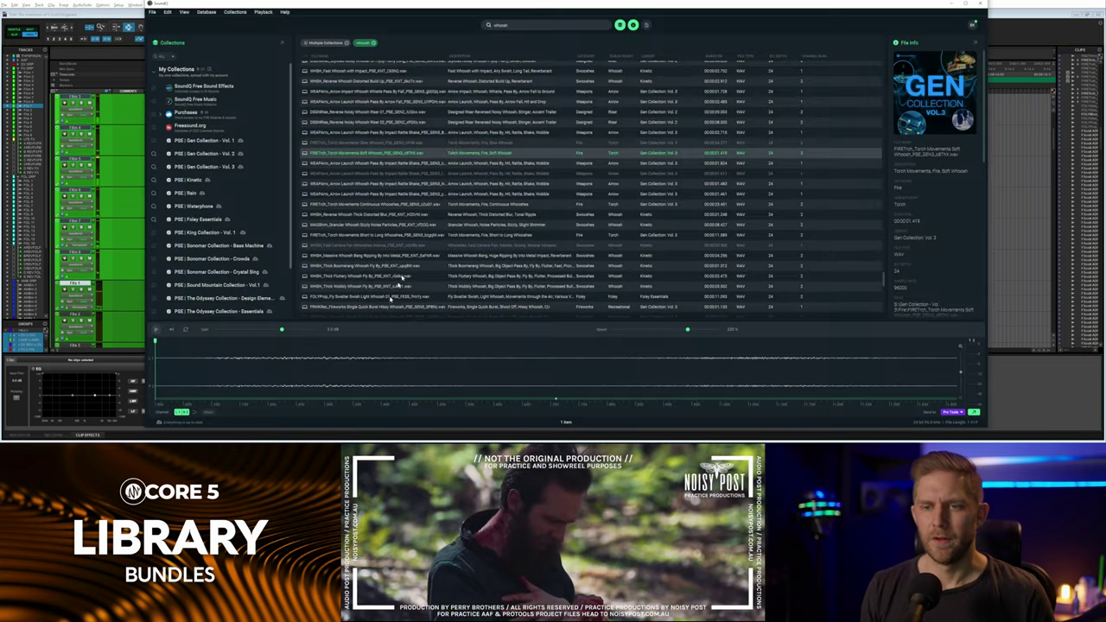
left_click(445, 164)
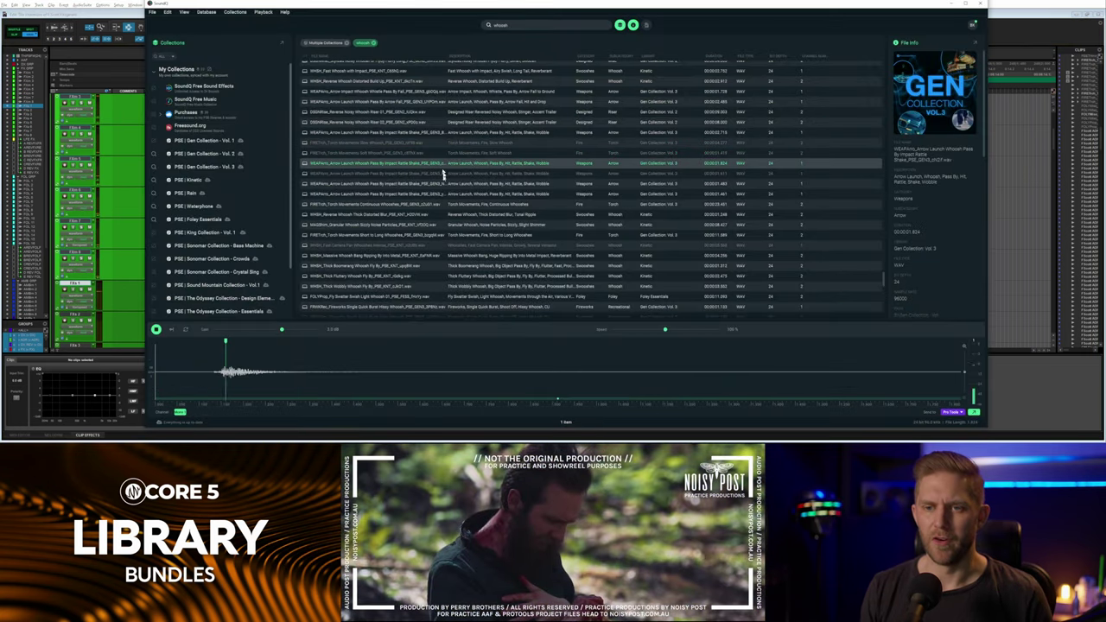
left_click(423, 235)
key("Up")
key("Down")
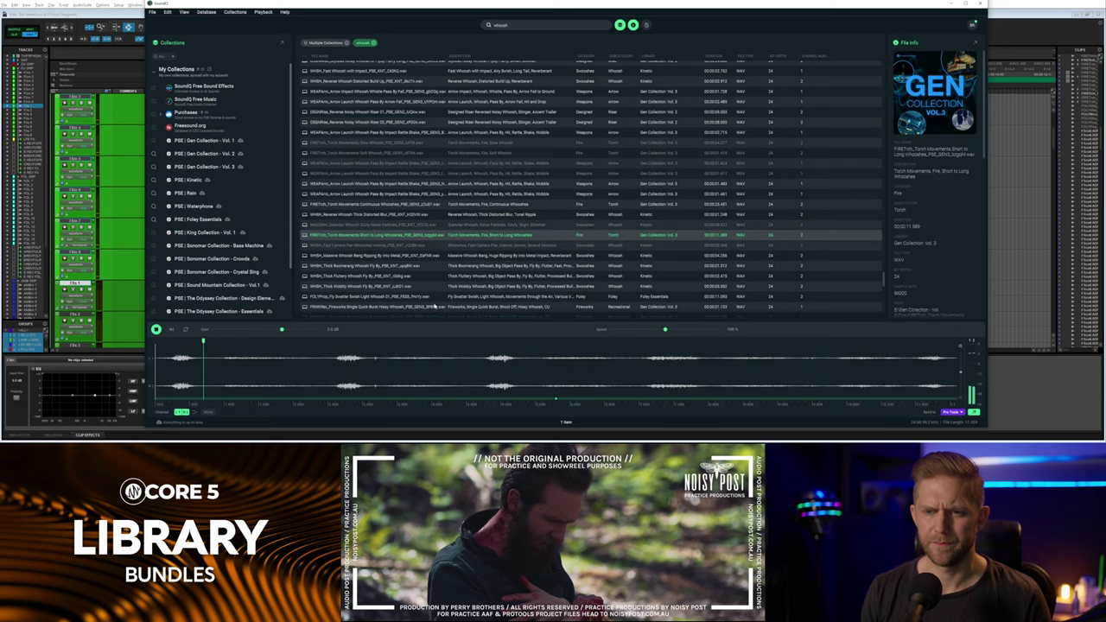
left_click(433, 286)
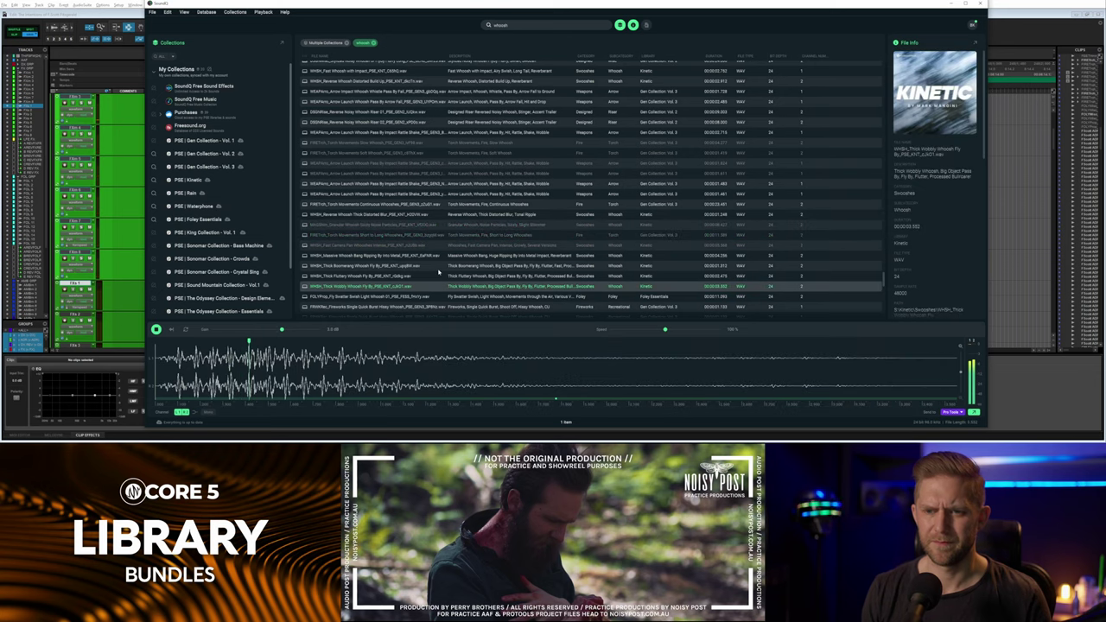
scroll(435, 296, "up", 5)
left_click(436, 294)
left_click(426, 225)
scroll(426, 223, "down", 6)
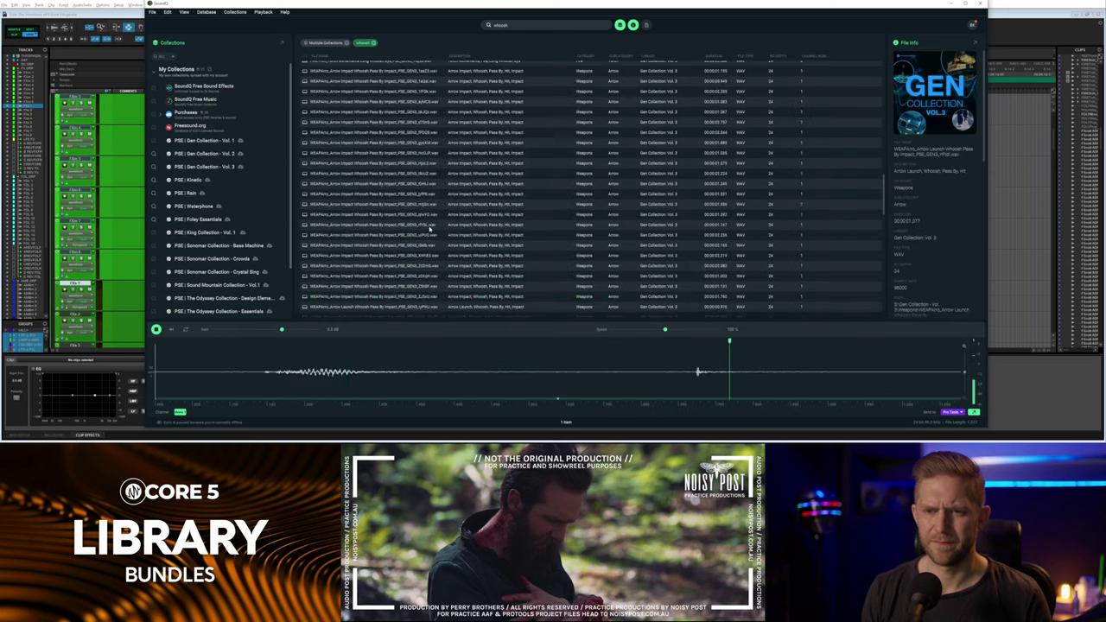
Audition Doppler sci-fi spaceship whoosh-bys, torch quick whoosh-bys and arrow pass-bys from the Gen Collection results.
left_click(426, 216)
scroll(441, 188, "down", 5)
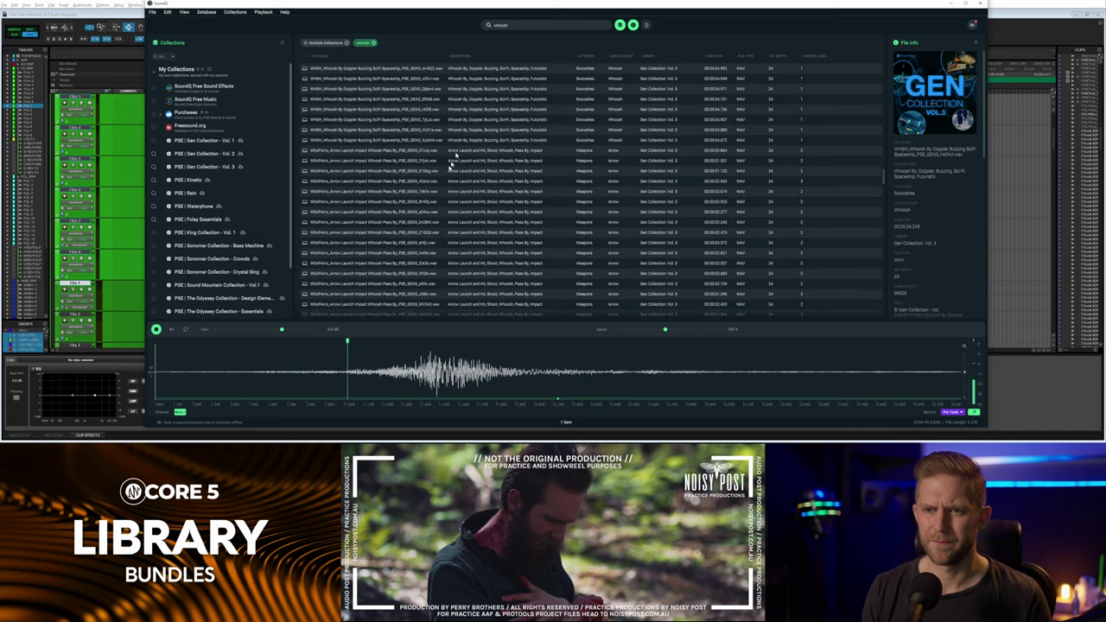
left_click(458, 130)
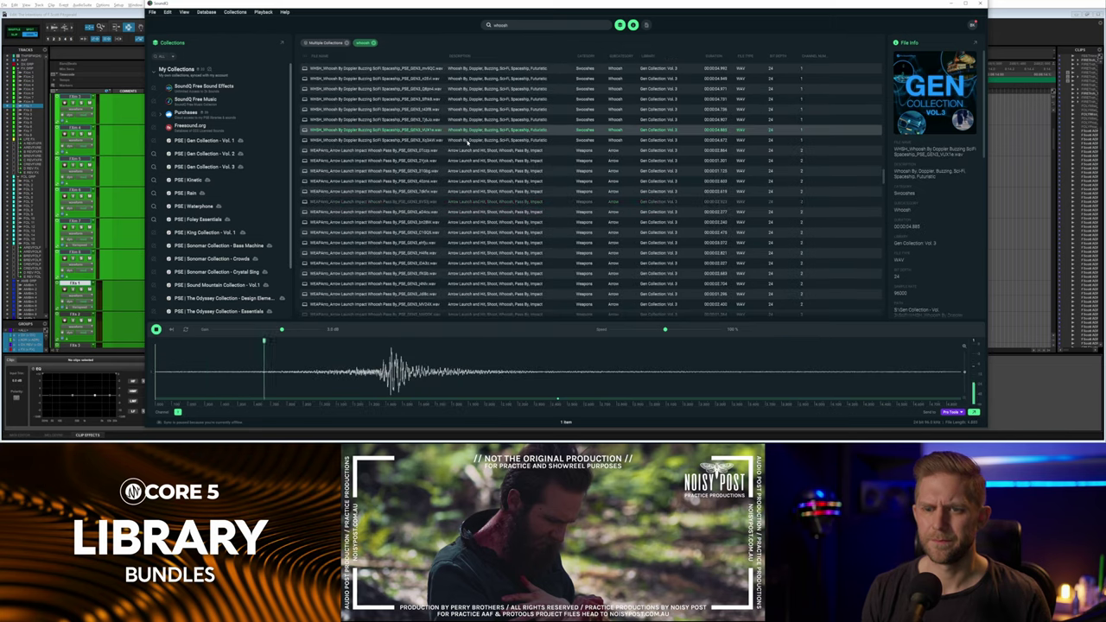
scroll(465, 121, "down", 5)
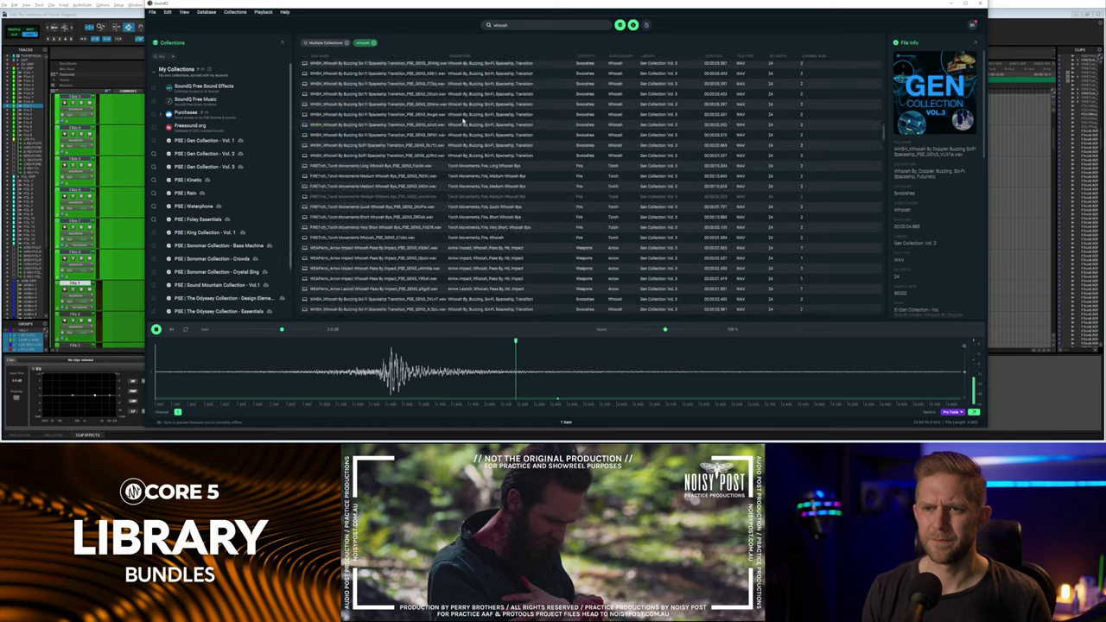
left_click(449, 207)
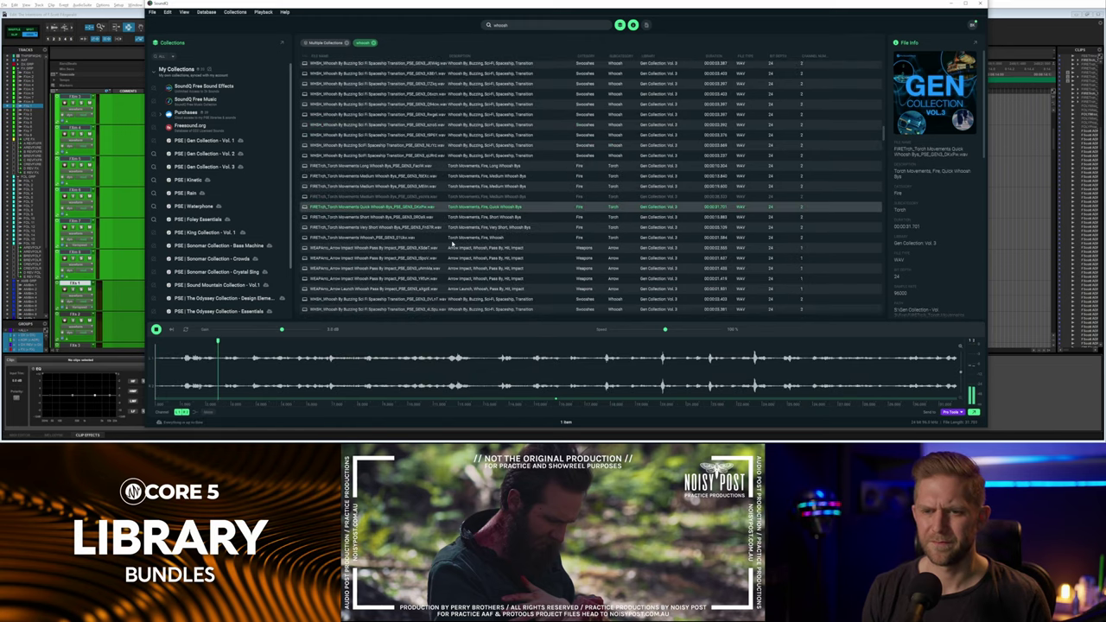
scroll(451, 245, "down", 3)
left_click(462, 217)
scroll(463, 206, "down", 10)
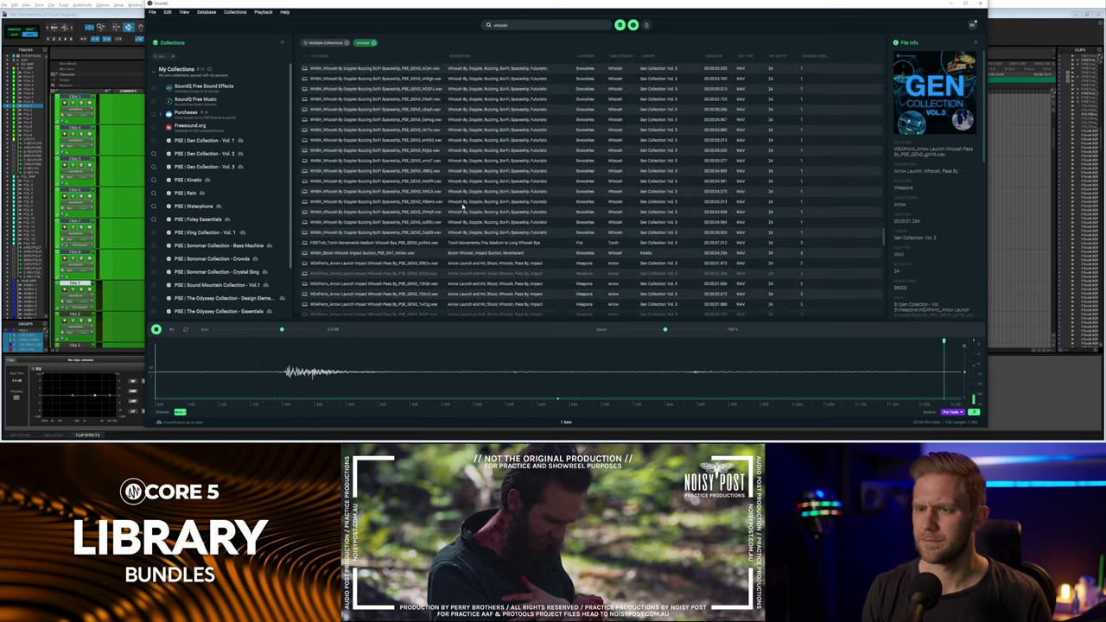
Compare the Kinetic library whooshes and choose WHSH_Whoosh By Airy Rumble Intense by playing it again.
left_click(454, 234)
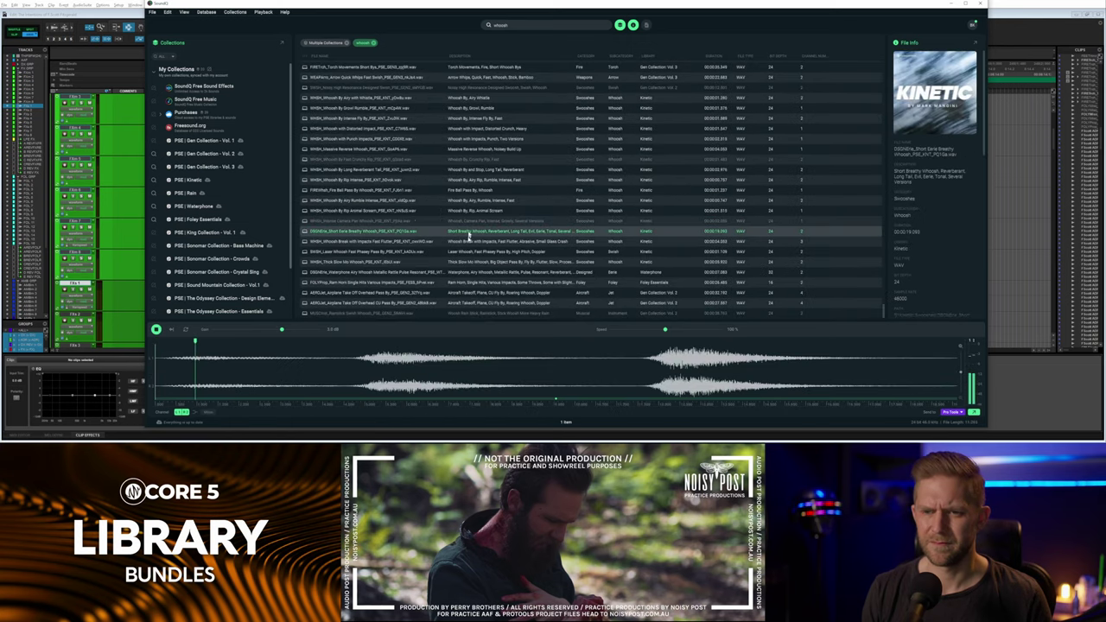
left_click(468, 212)
left_click(466, 200)
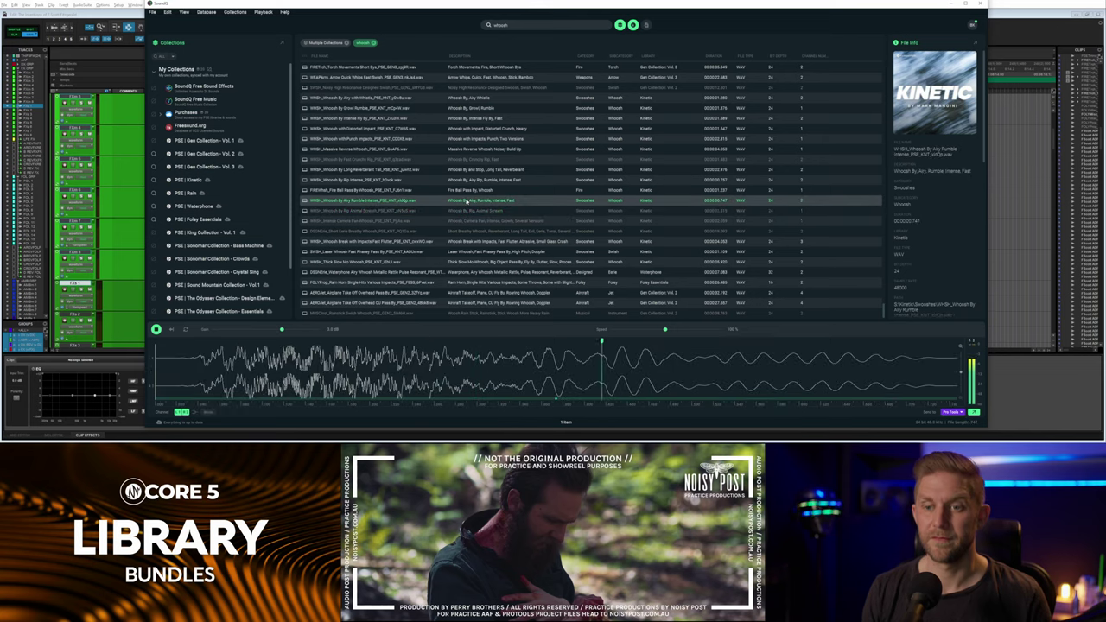
left_click(487, 201)
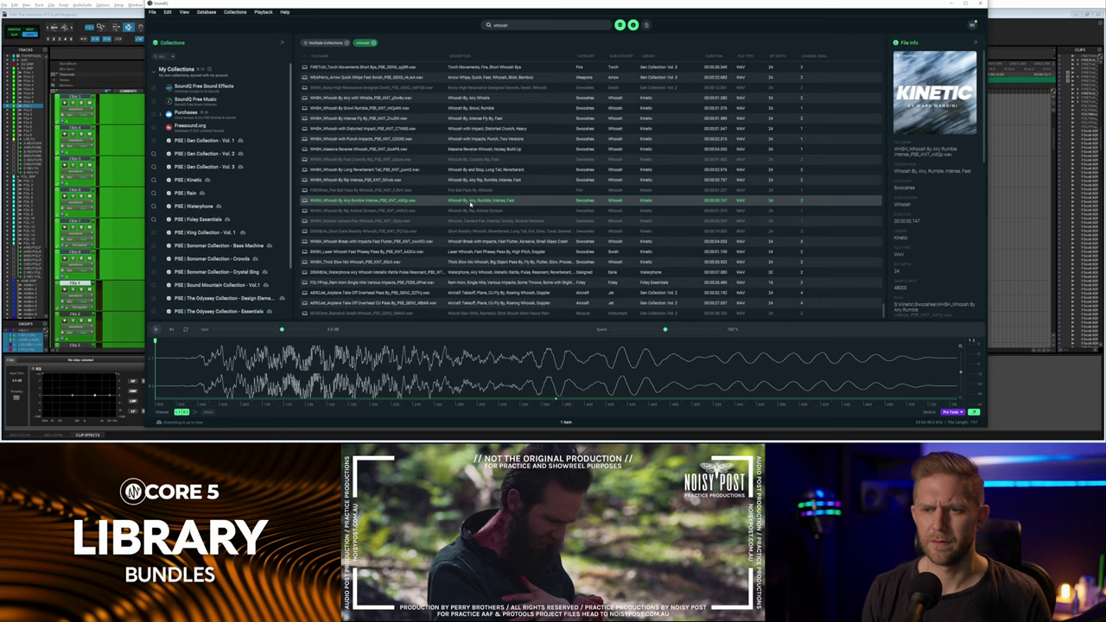
left_click(468, 181)
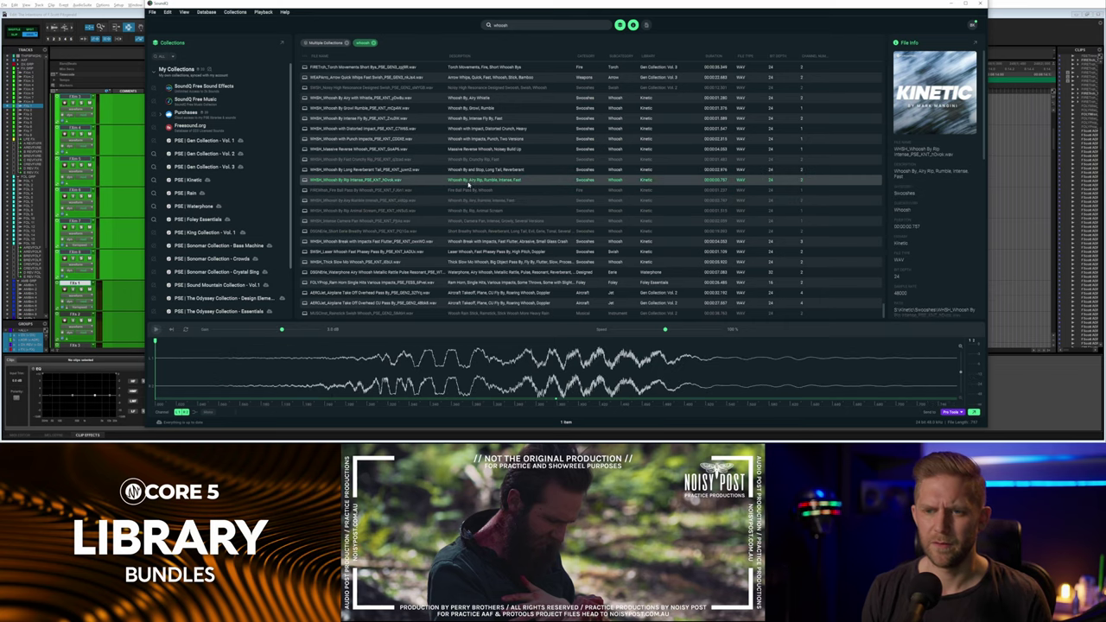
left_click(467, 170)
left_click(469, 202)
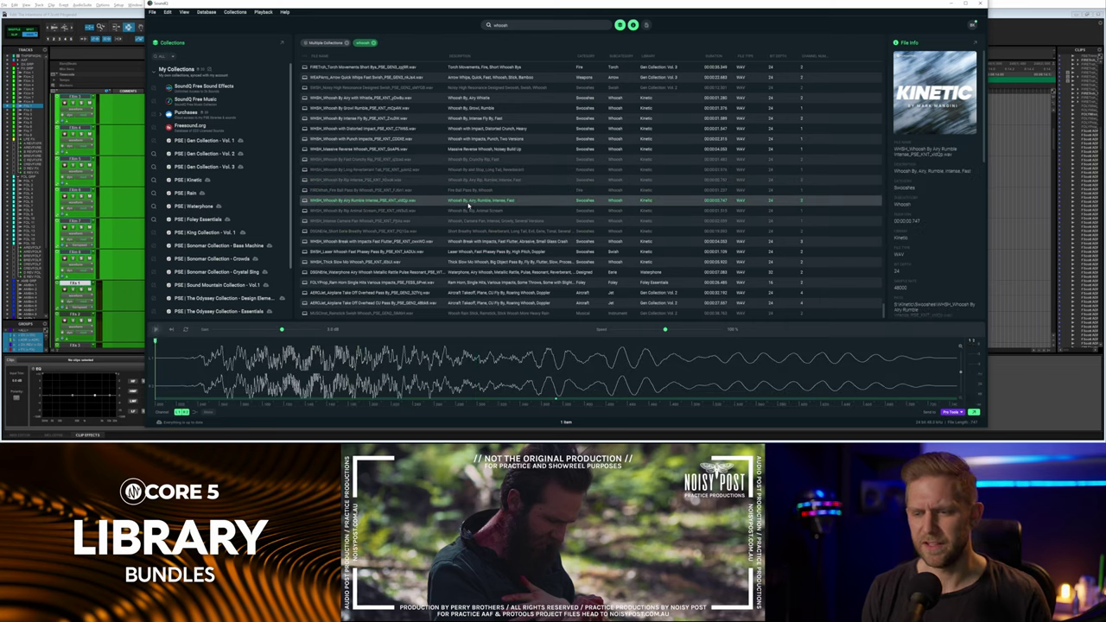
key("space")
key("space")
Place the airy rumble whoosh on the track below the five soft whooshes, starting at 00:08:07:21, and play back the sequence.
key("alt+Tab")
key("alt+Tab")
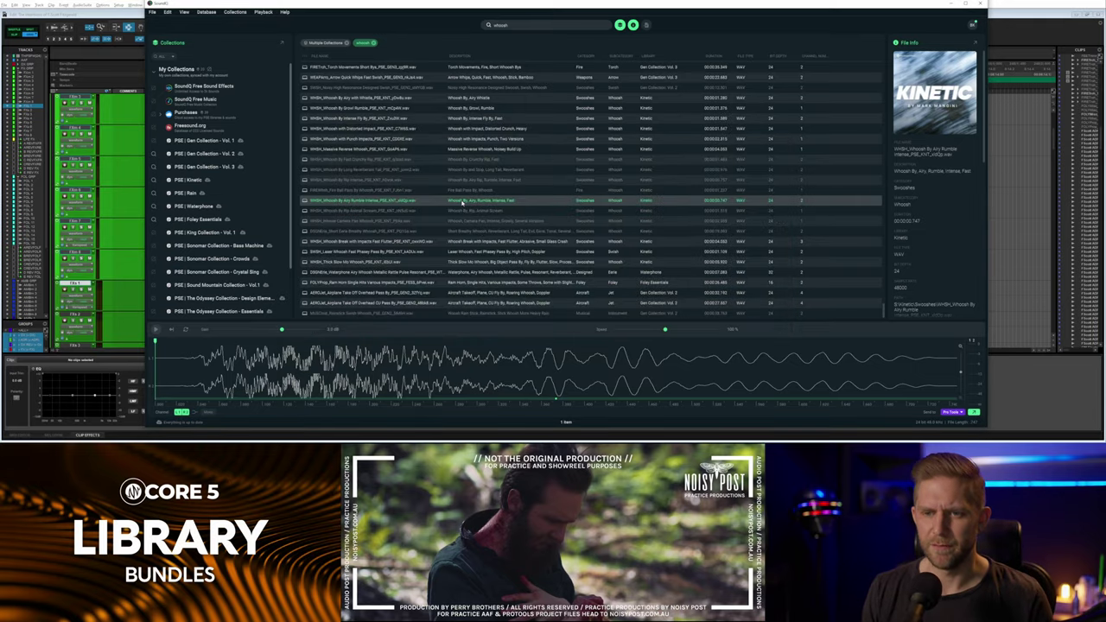
key("alt+Tab")
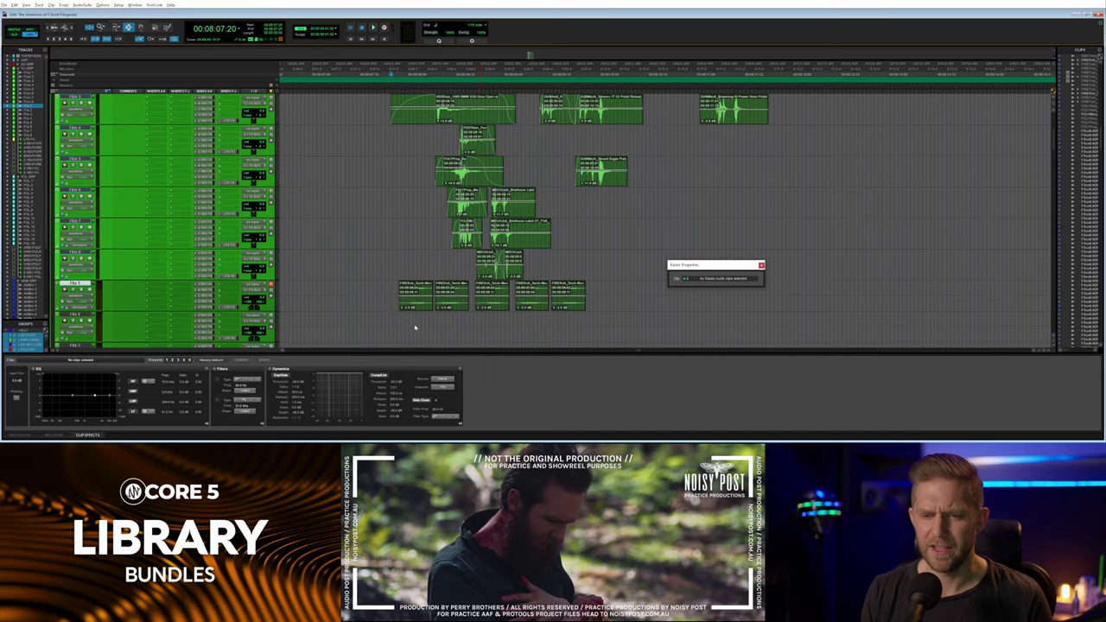
key("s")
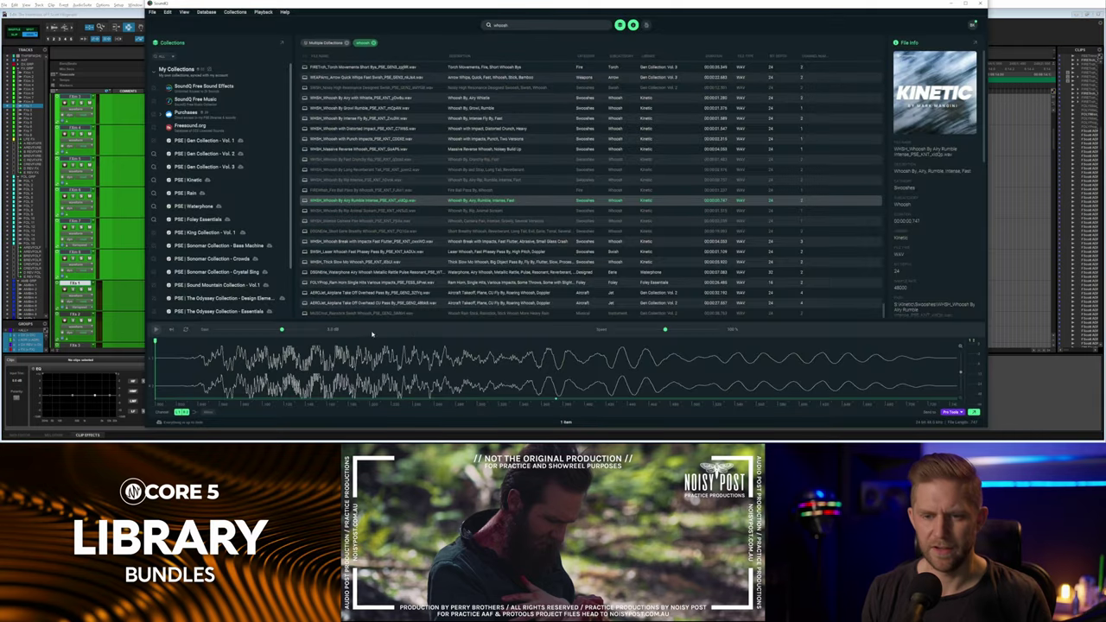
key("alt+Tab")
left_click(395, 325)
key("alt+Tab")
key("s")
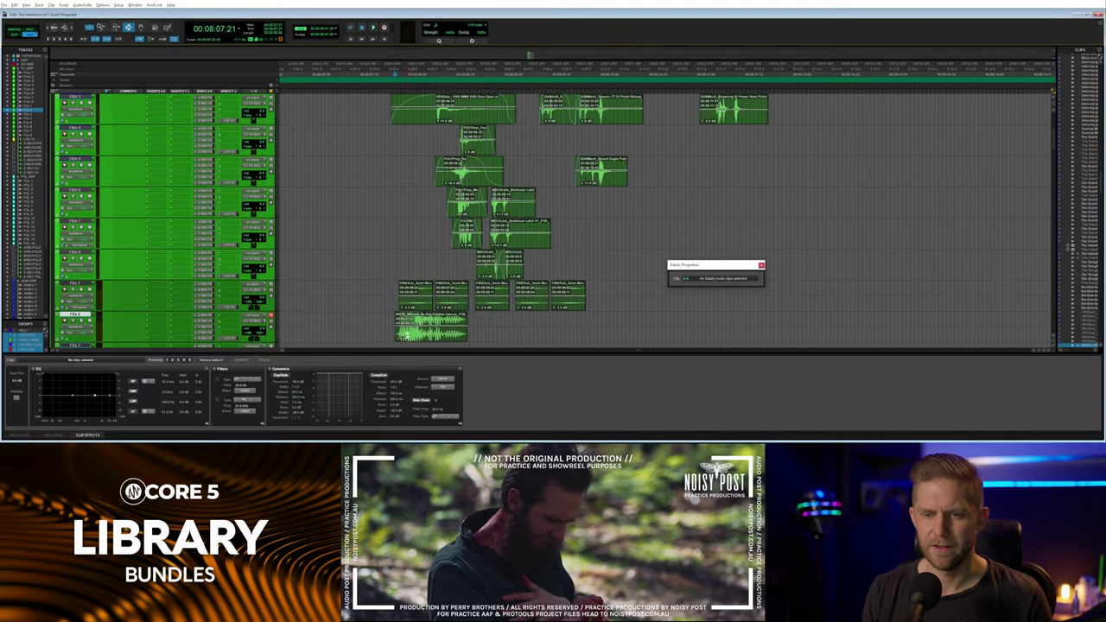
key("space")
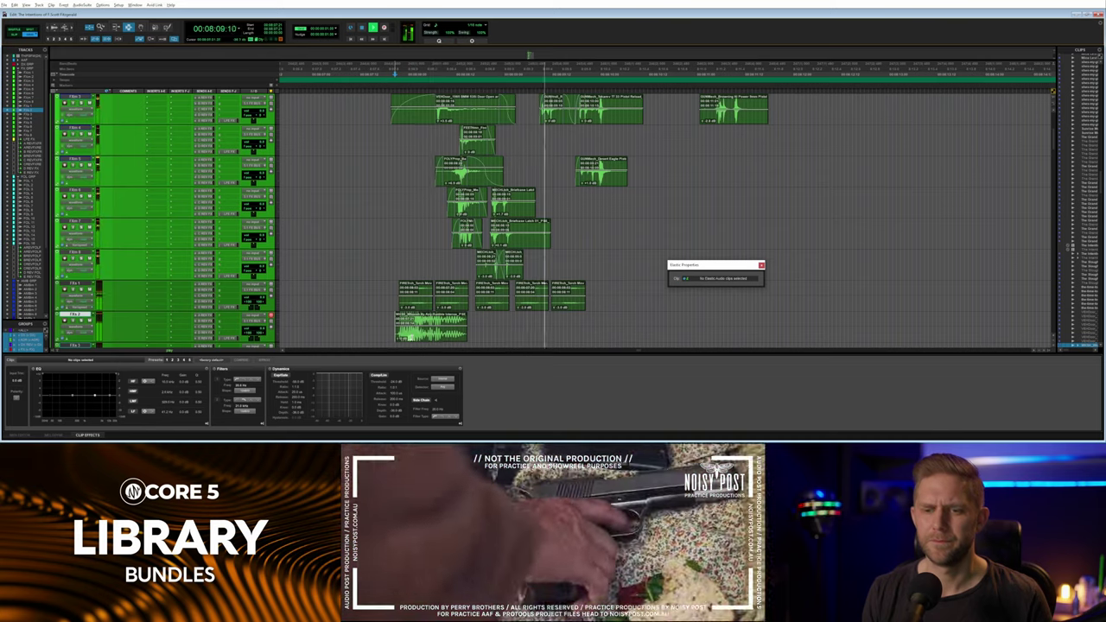
key("space")
key("space")
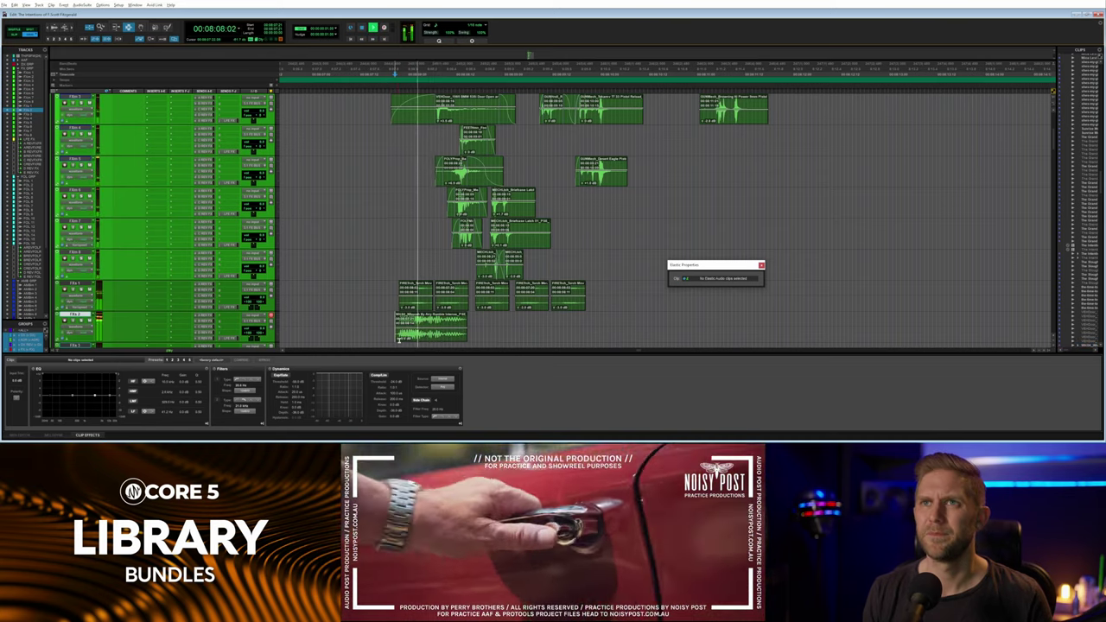
key("space")
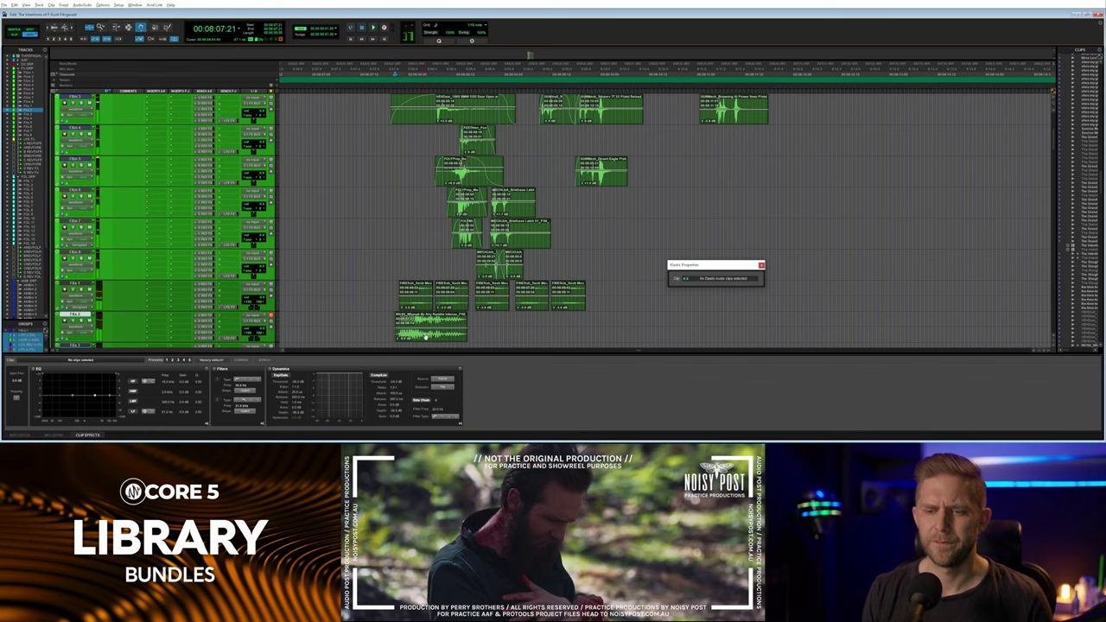
Set the rumble track's elastic audio to Varispeed, copy the clip under the second and third soft whooshes, and shorten the third copy's TCE factor.
left_click(82, 340)
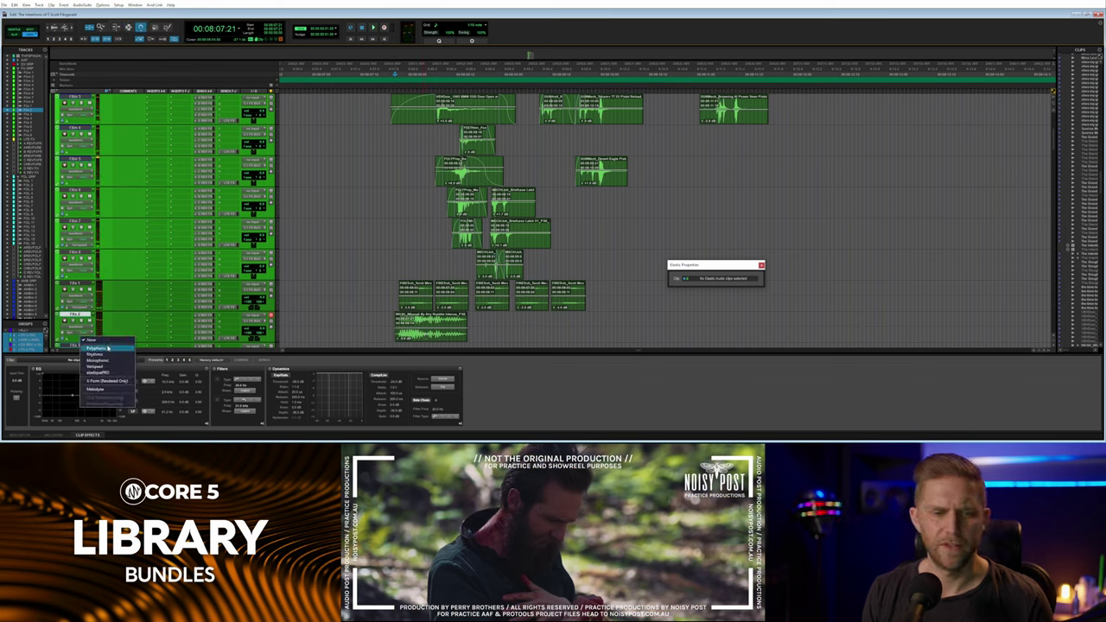
left_click(108, 367)
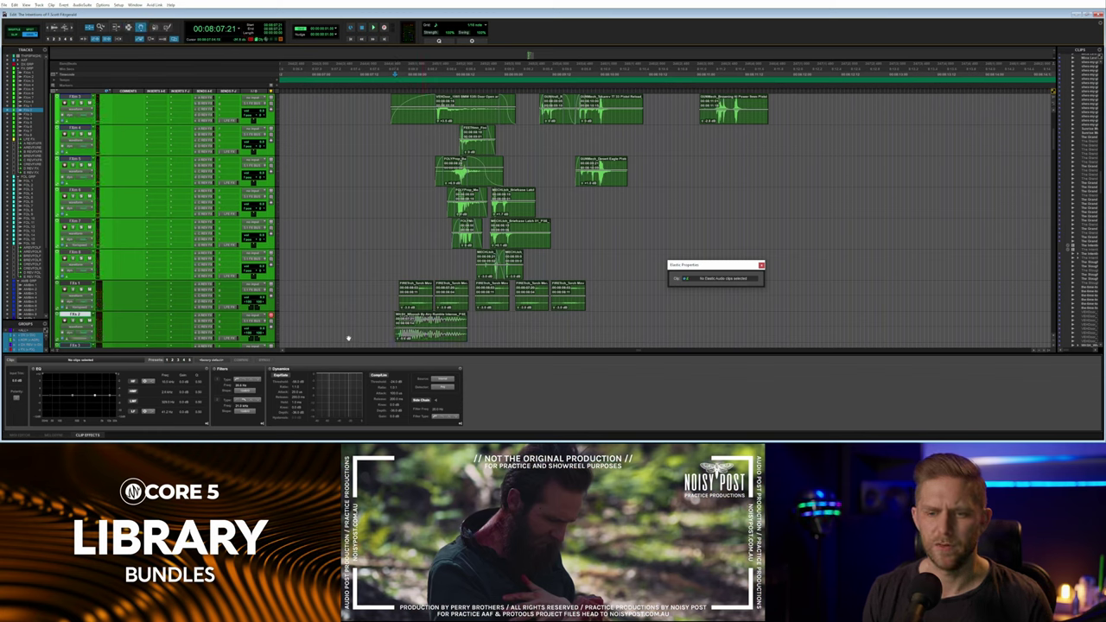
left_click_drag(418, 339, 532, 336)
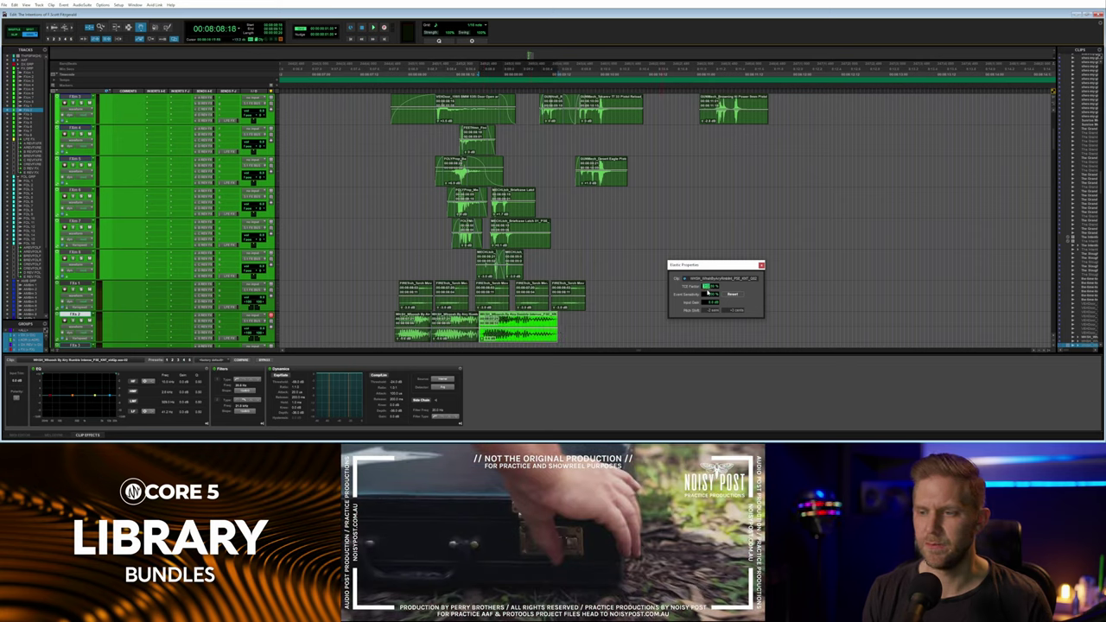
left_click_drag(705, 292, 708, 298)
left_click(386, 316)
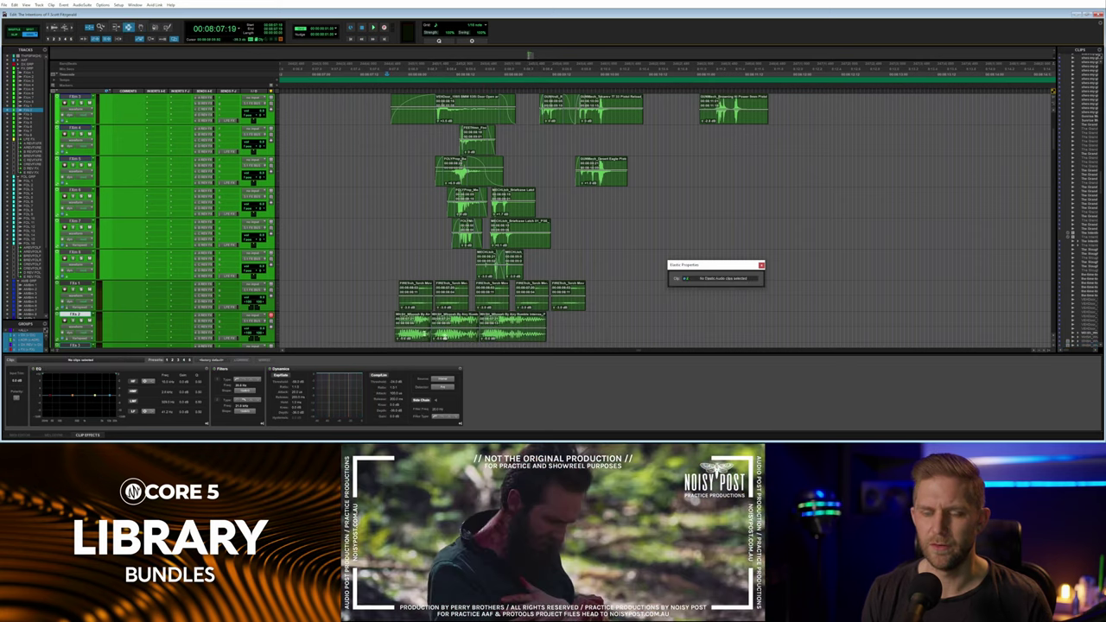
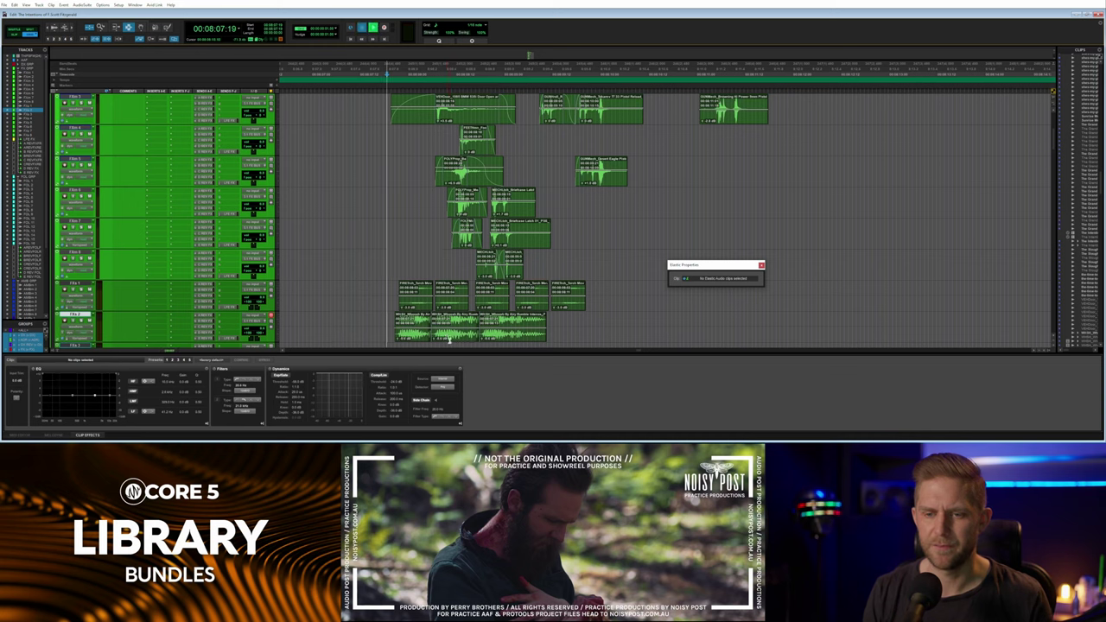
Play back the sequence from 00:08:07:19 to check the three rumble whooshes against the picture.
key("space")
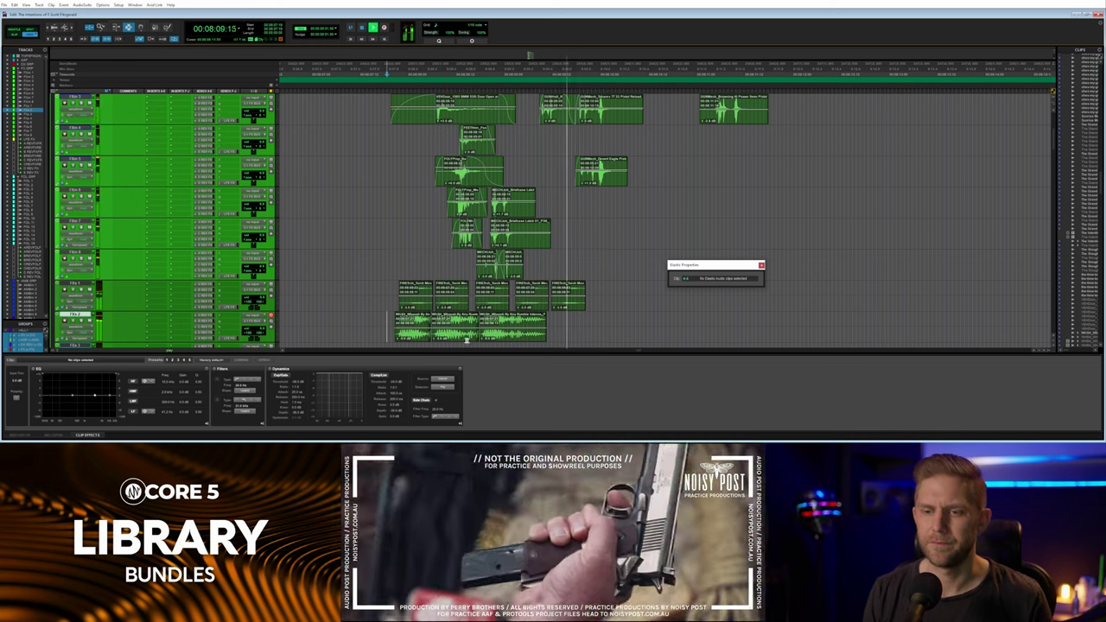
key("space")
key("space")
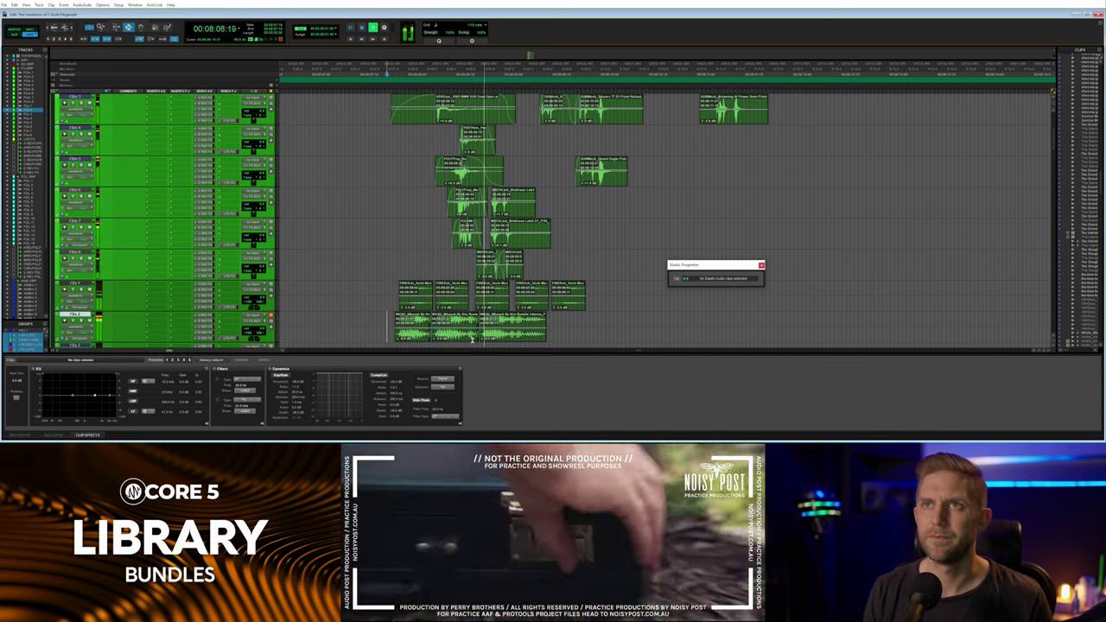
key("space")
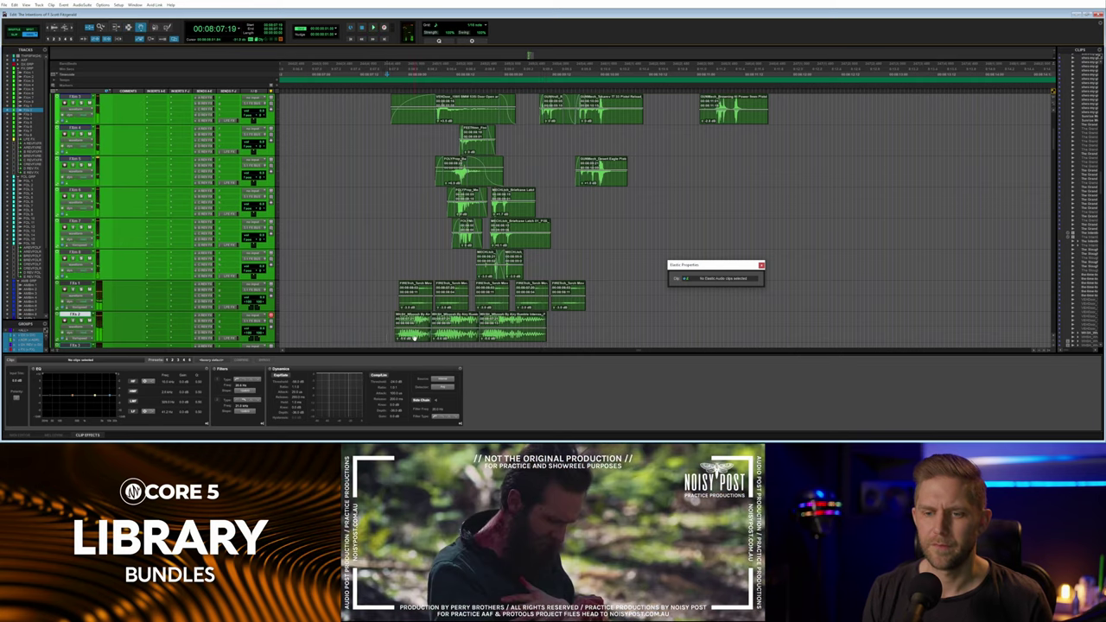
Copy the first rumble whoosh to start at 00:08:09:03 and set its TCE factor to 95%.
left_click(415, 338)
left_click(533, 327)
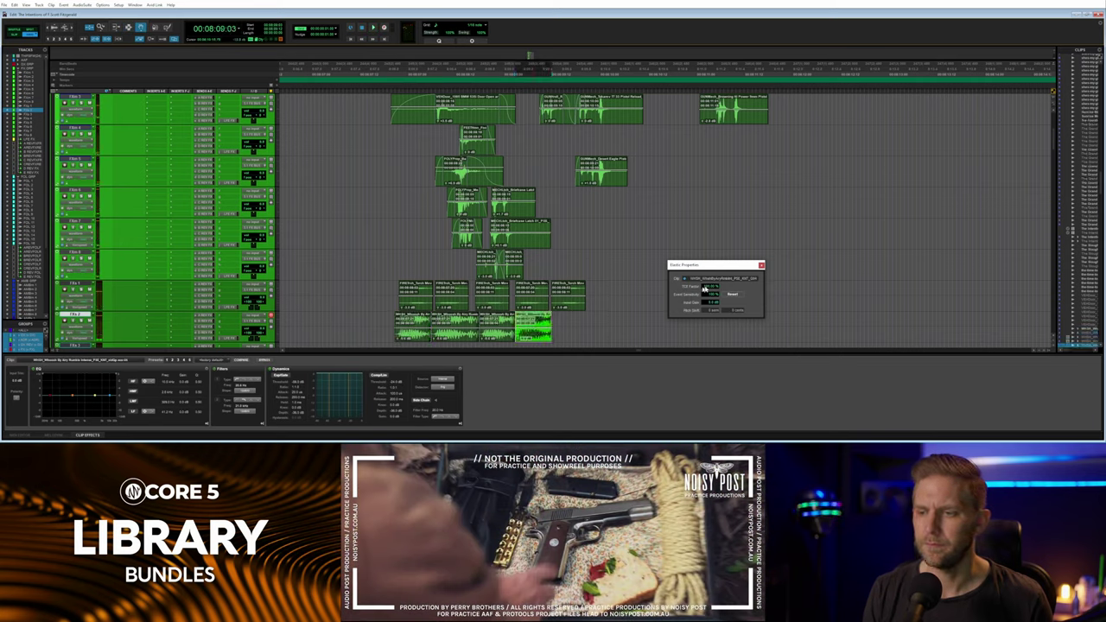
type("95")
key("Return")
Copy the rumble whoosh to start at 00:08:09:12 and lengthen it slightly through its TCE factor.
left_click_drag(537, 335, 570, 335)
left_click(569, 335)
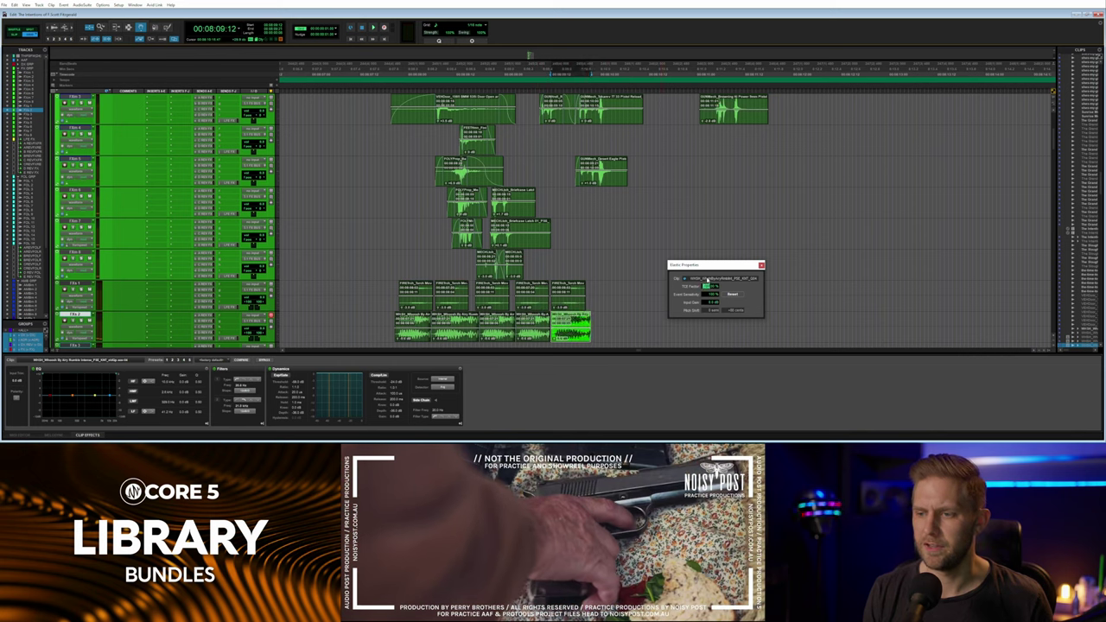
left_click_drag(707, 279, 708, 277)
key("space")
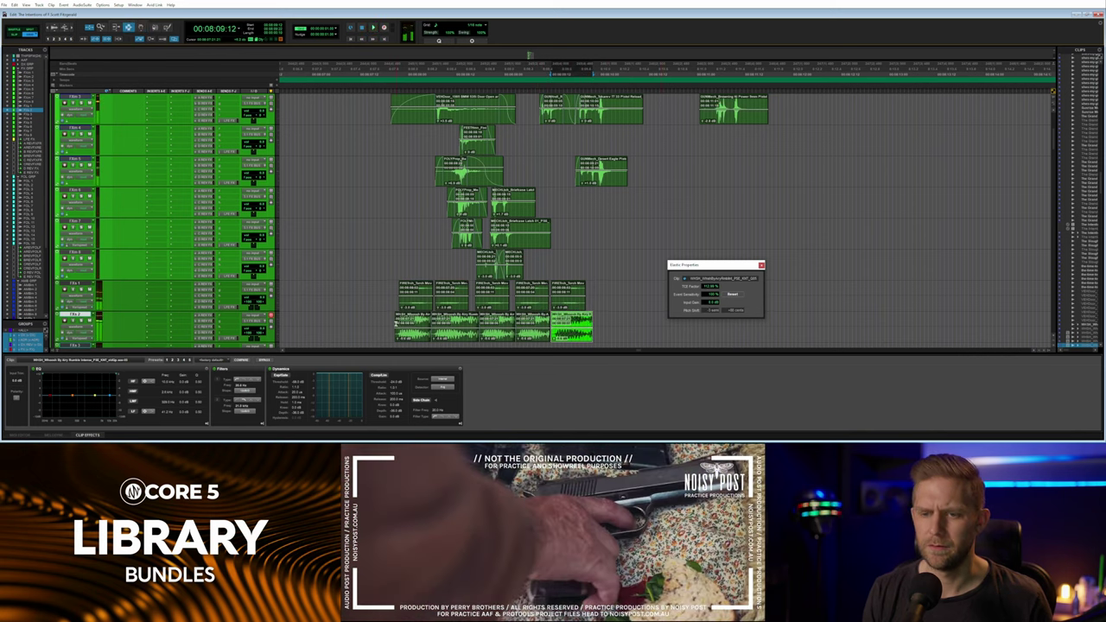
Play back all five rumble whooshes from 00:08:07:21.
left_click(396, 325)
key("space")
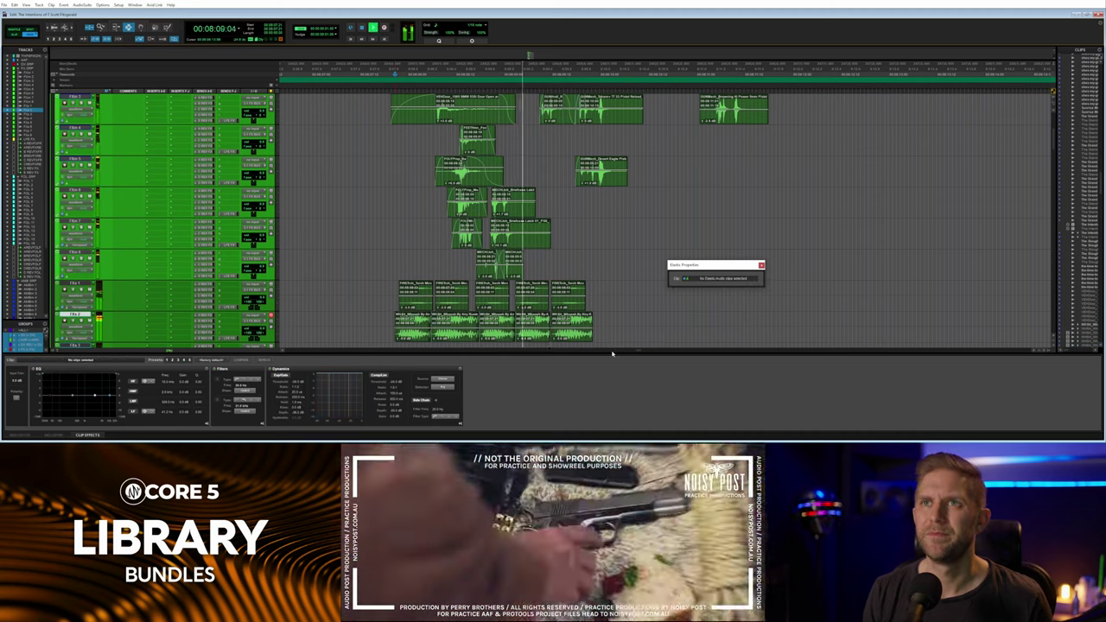
key("space")
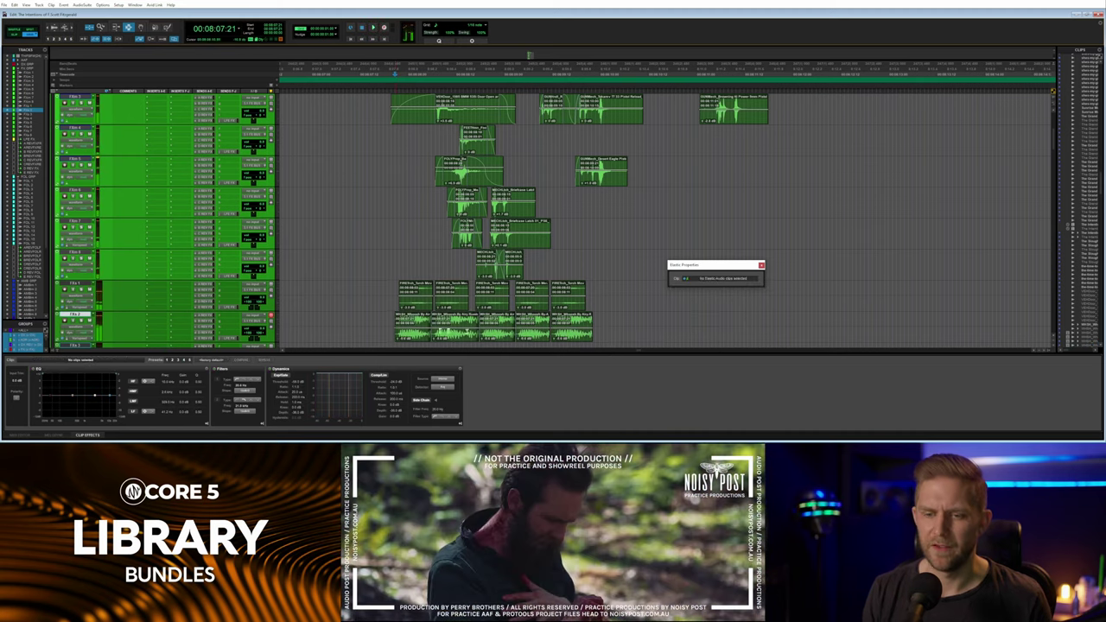
Crossfade the five overlapping rumble whooshes into one another, adjusting the fade bounds to the available audio.
left_click_drag(380, 331, 609, 339)
key("ctrl+f")
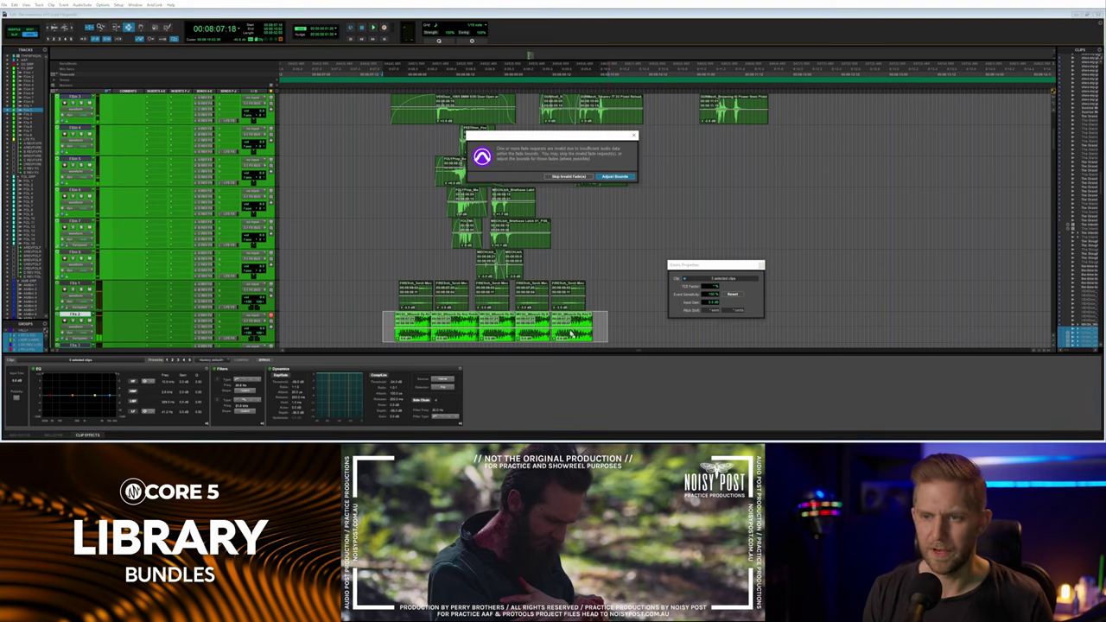
left_click(615, 178)
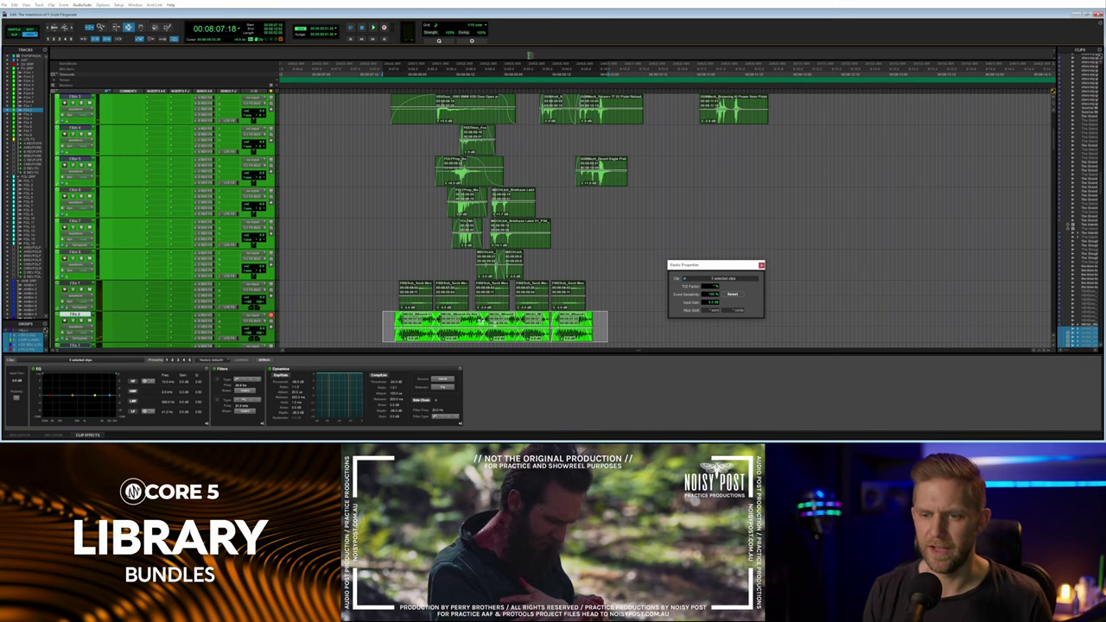
left_click(387, 328)
left_click(544, 335)
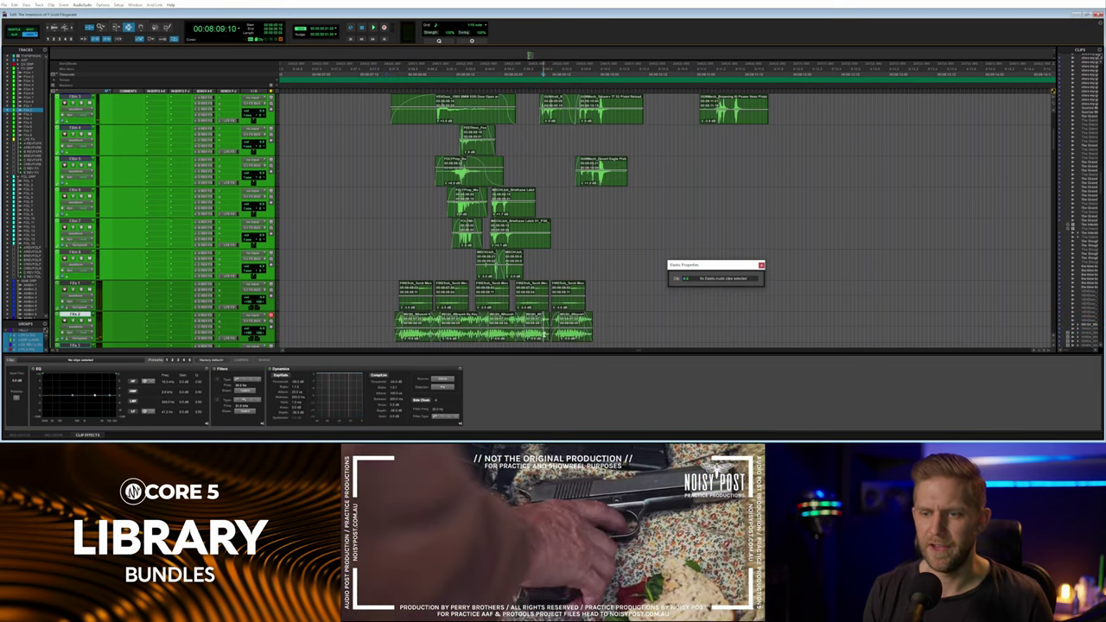
left_click(558, 337)
key("ctrl+f")
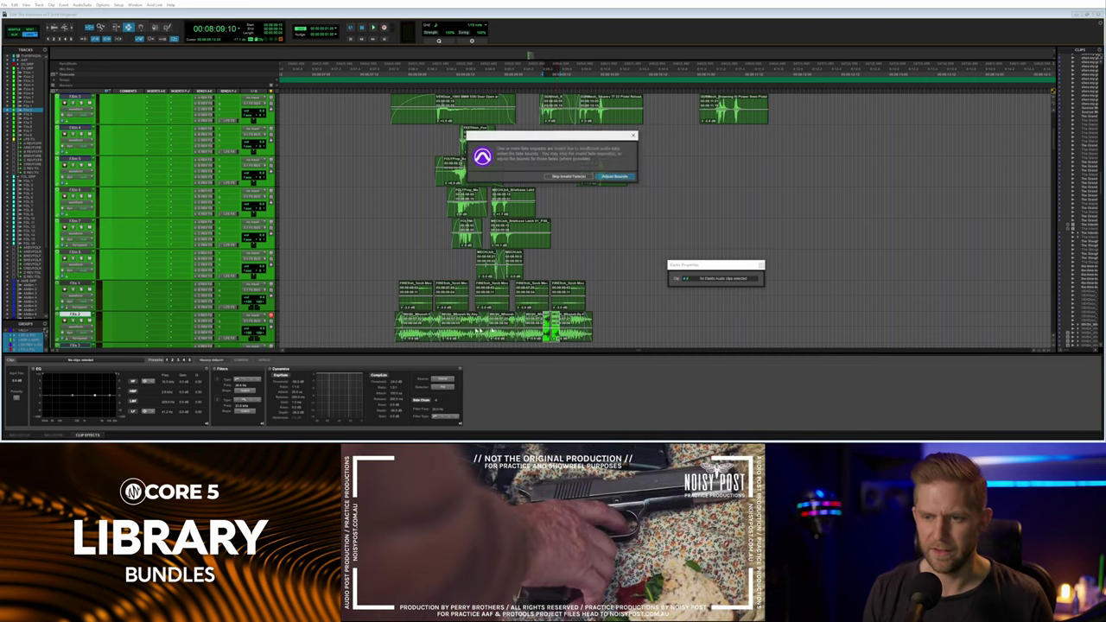
left_click(614, 177)
Extend the tail of the last rumble whoosh and play back the crossfaded sequence against the picture.
left_click(588, 333)
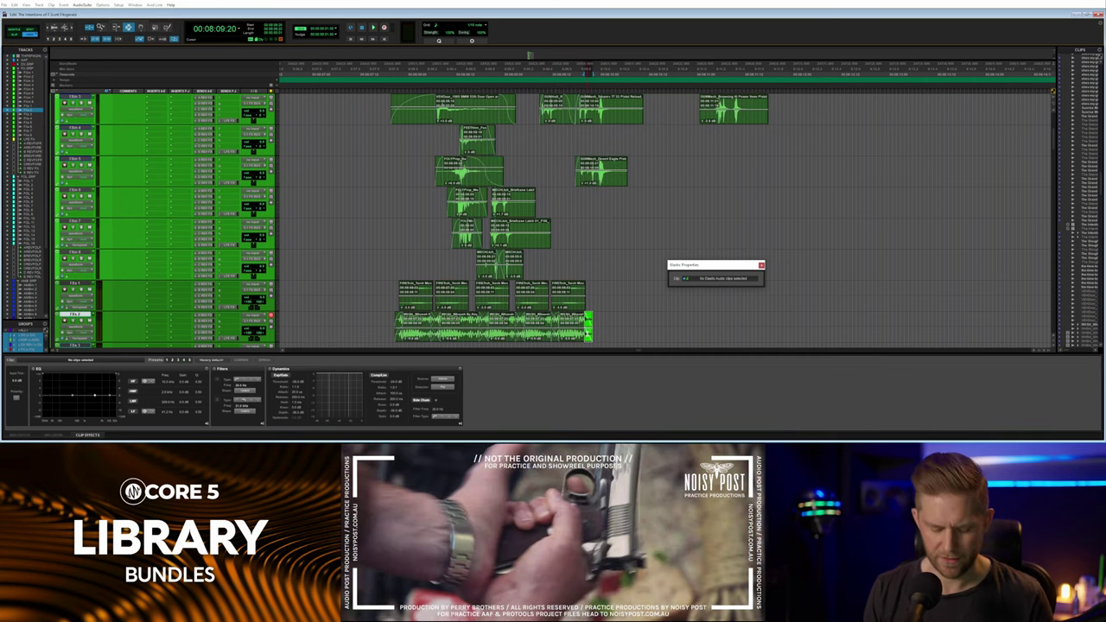
left_click(374, 329)
key("space")
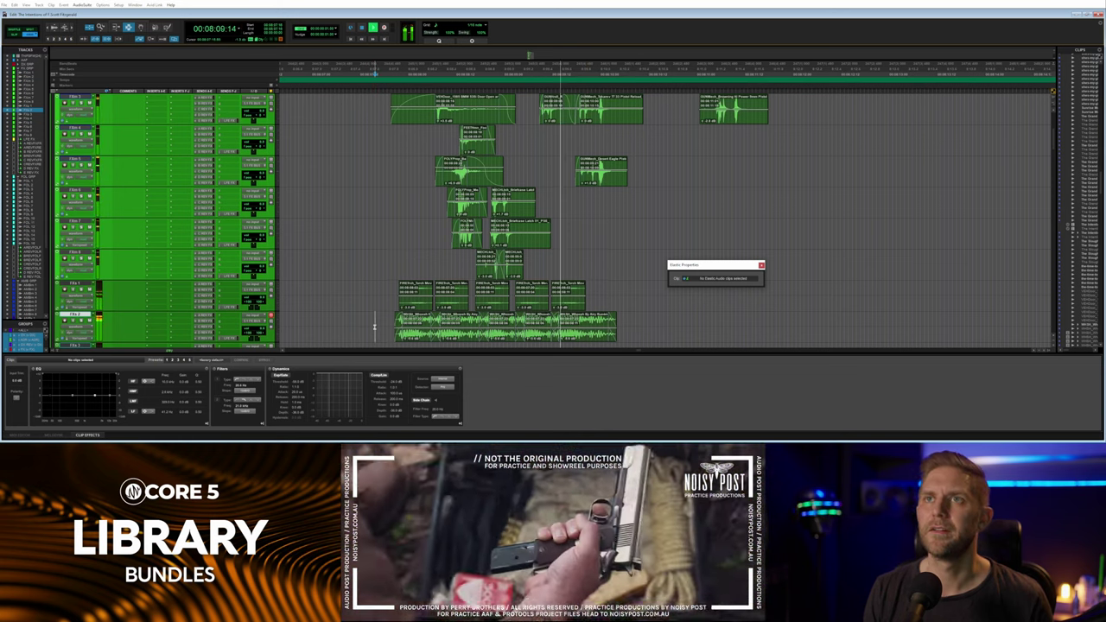
Lower the clip gain of all five rumble whooshes and play back the sequence.
left_click_drag(384, 326, 655, 341)
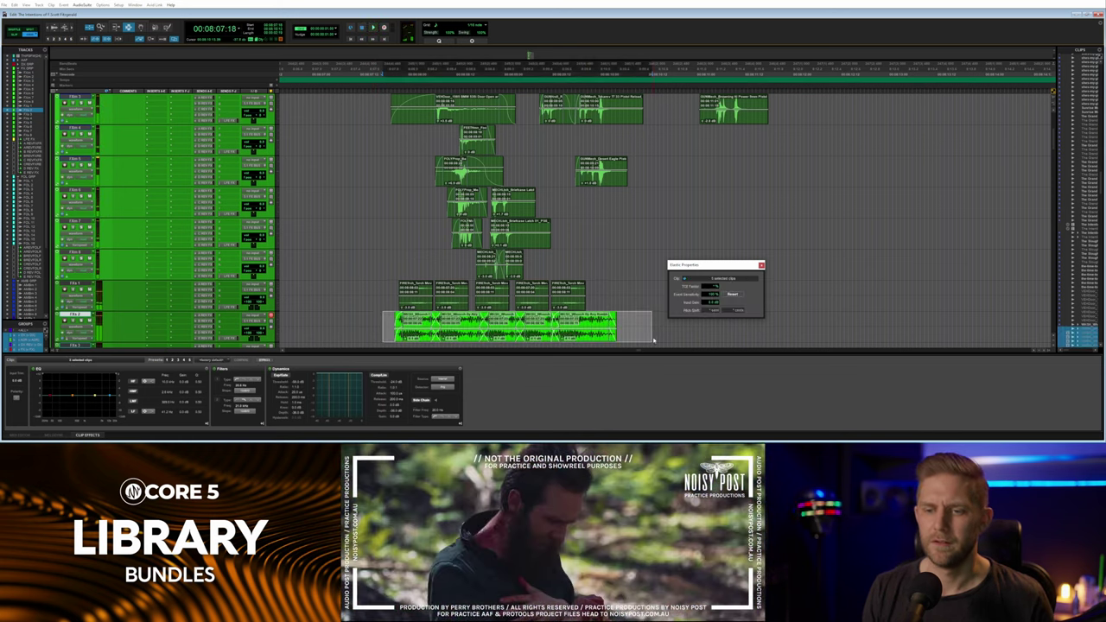
key("space")
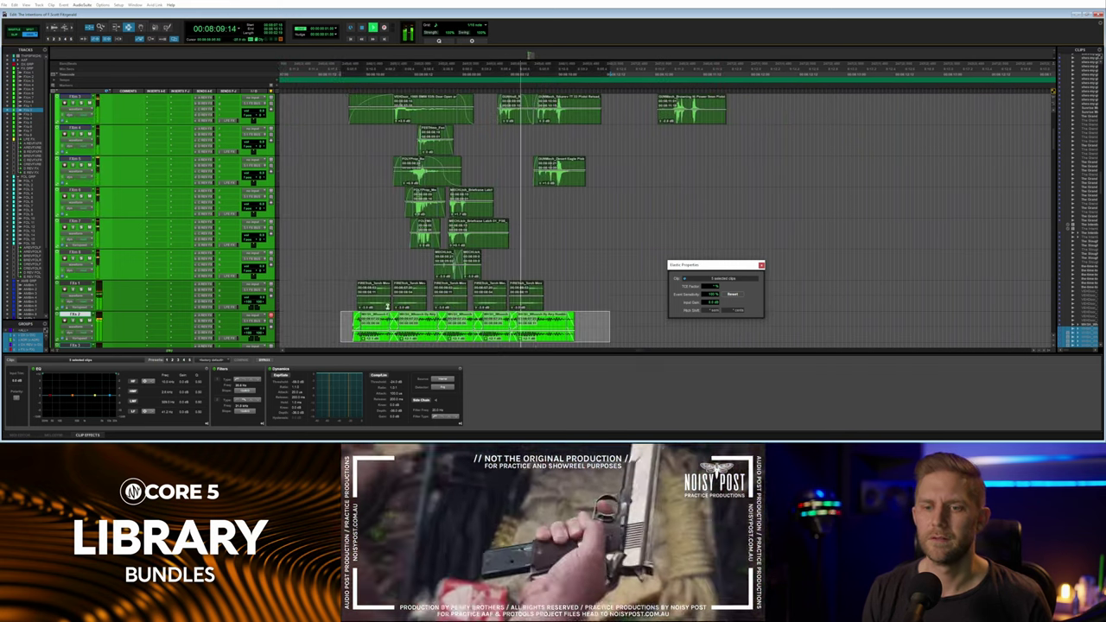
key("space")
Mute both the soft and rumble whoosh layers and play back the remaining effects from 00:08:07:19.
left_click(393, 262)
key("space")
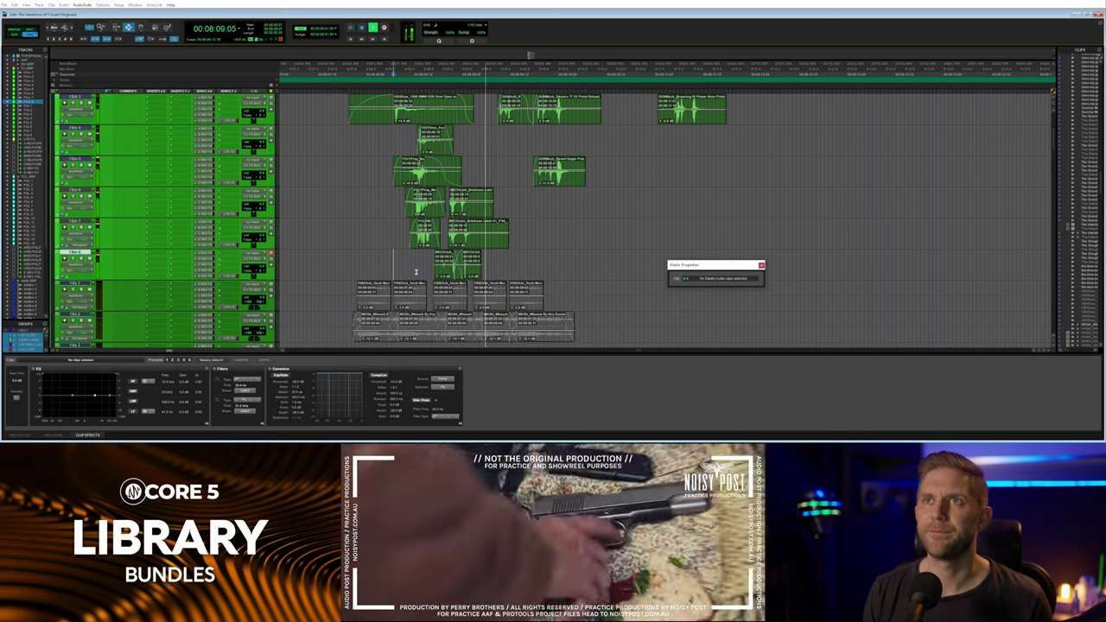
key("space")
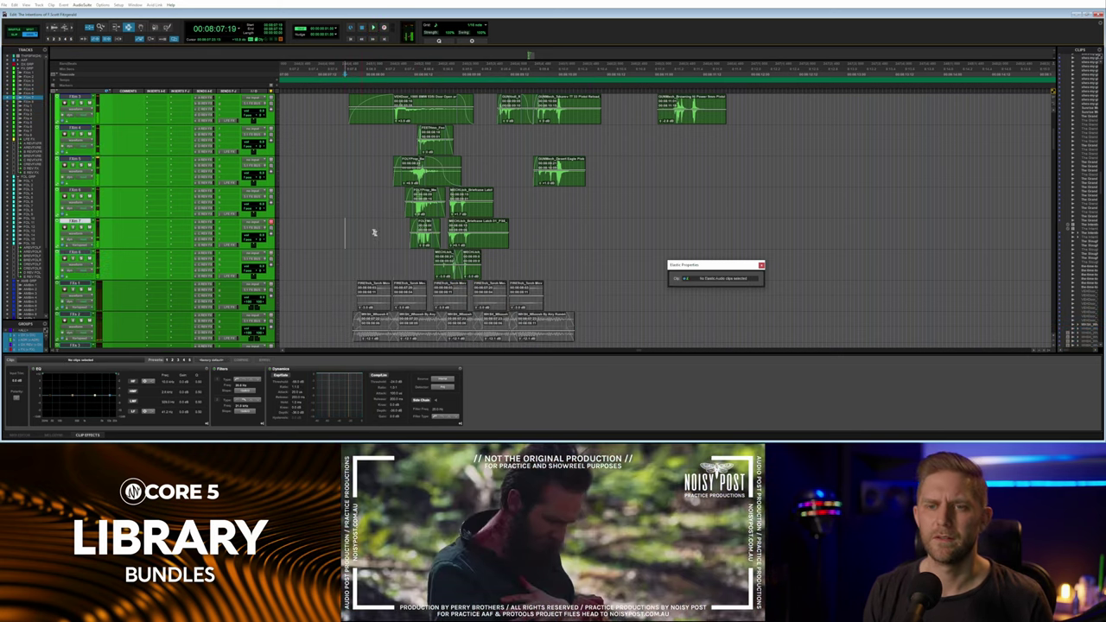
key("space")
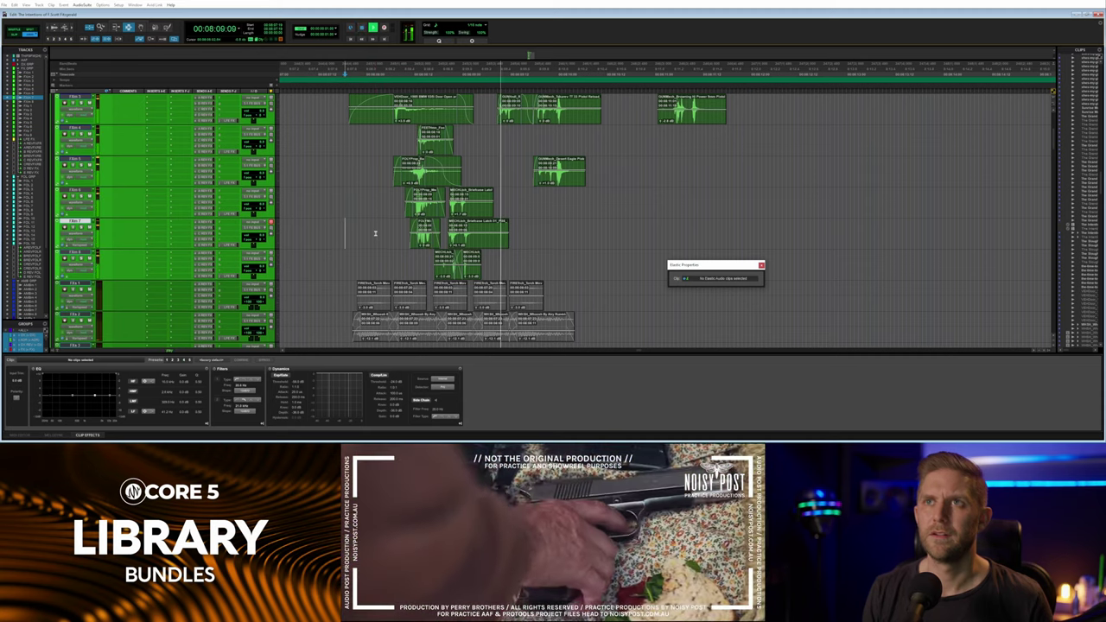
Unmute the five soft whooshes and play back the sequence from 00:08:07:17 without the rumble layer.
left_click_drag(351, 286, 554, 295)
left_click(337, 290)
key("space")
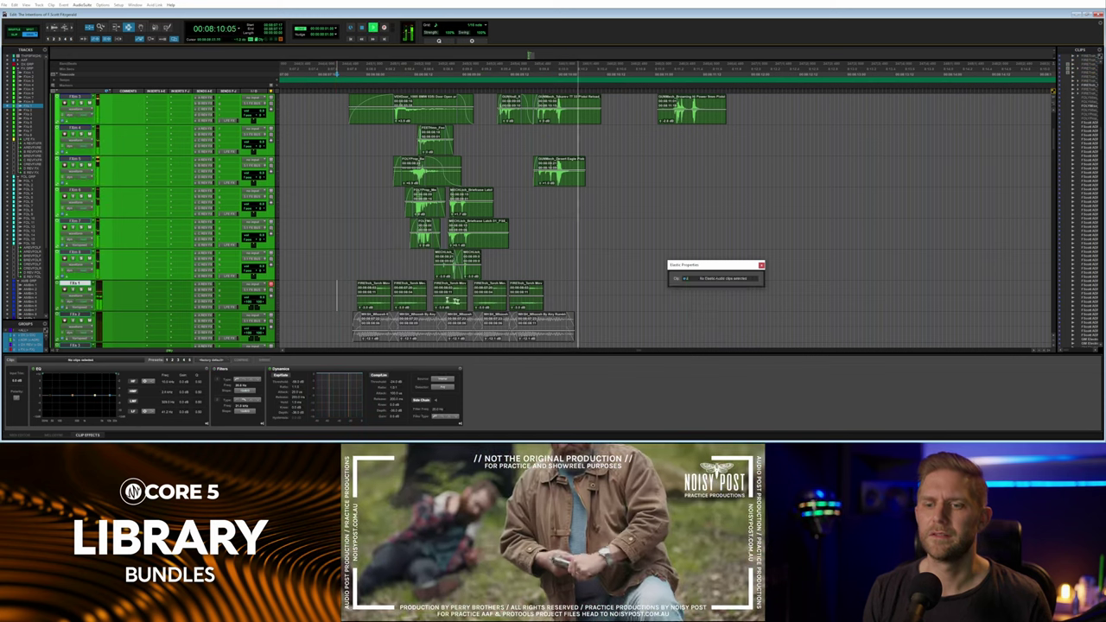
key("space")
Fine-tune the TCE factors of the third, fourth and fifth soft whooshes.
left_click(460, 302)
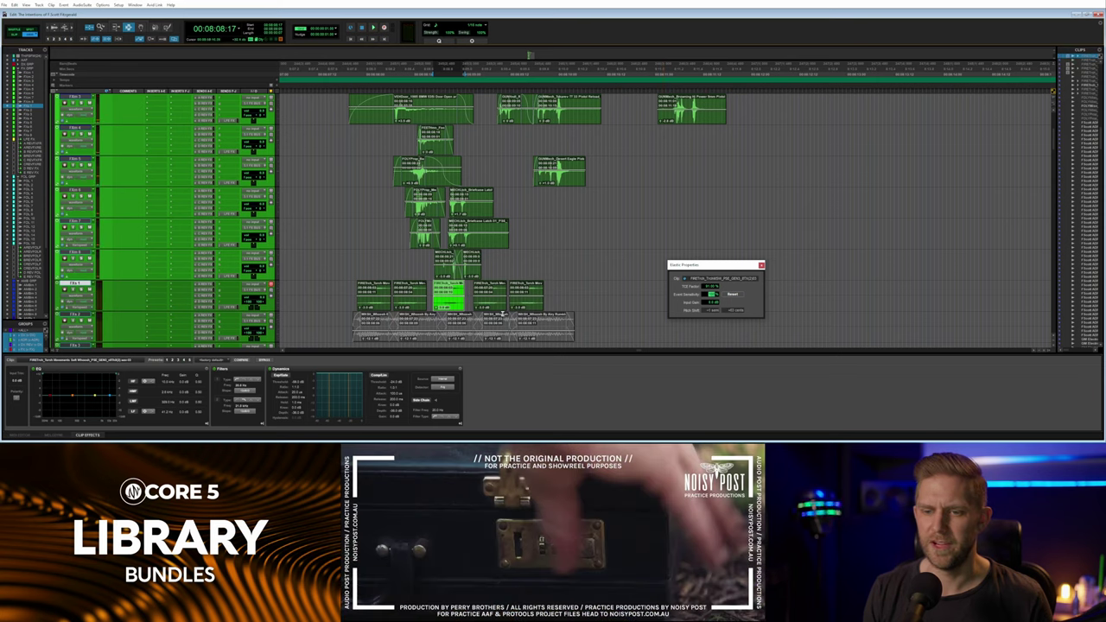
left_click(502, 312)
left_click(501, 300)
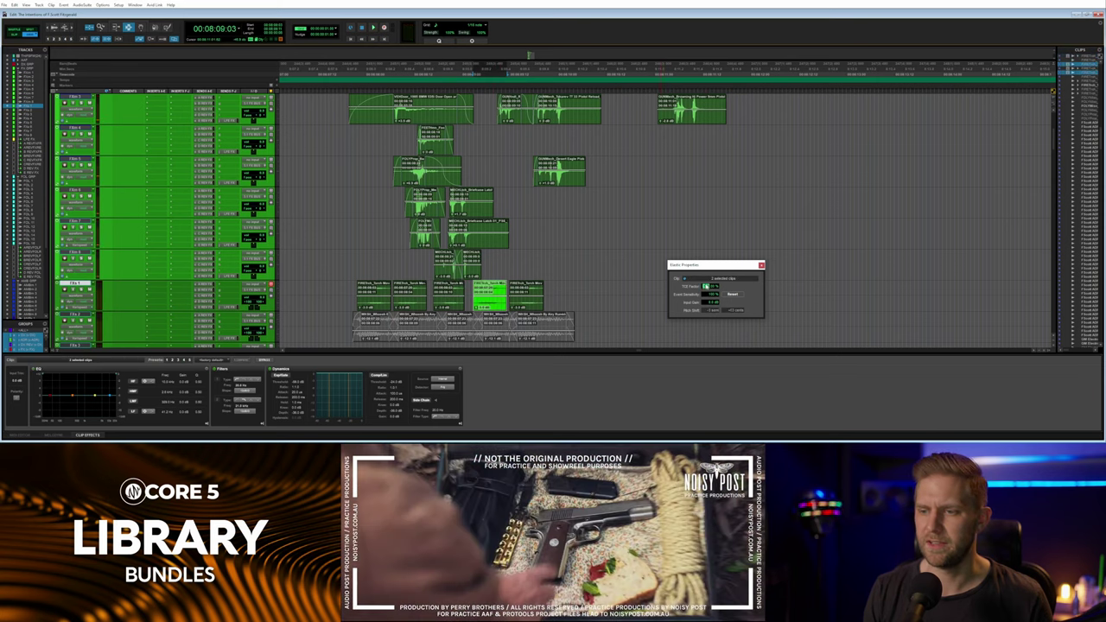
left_click(528, 299)
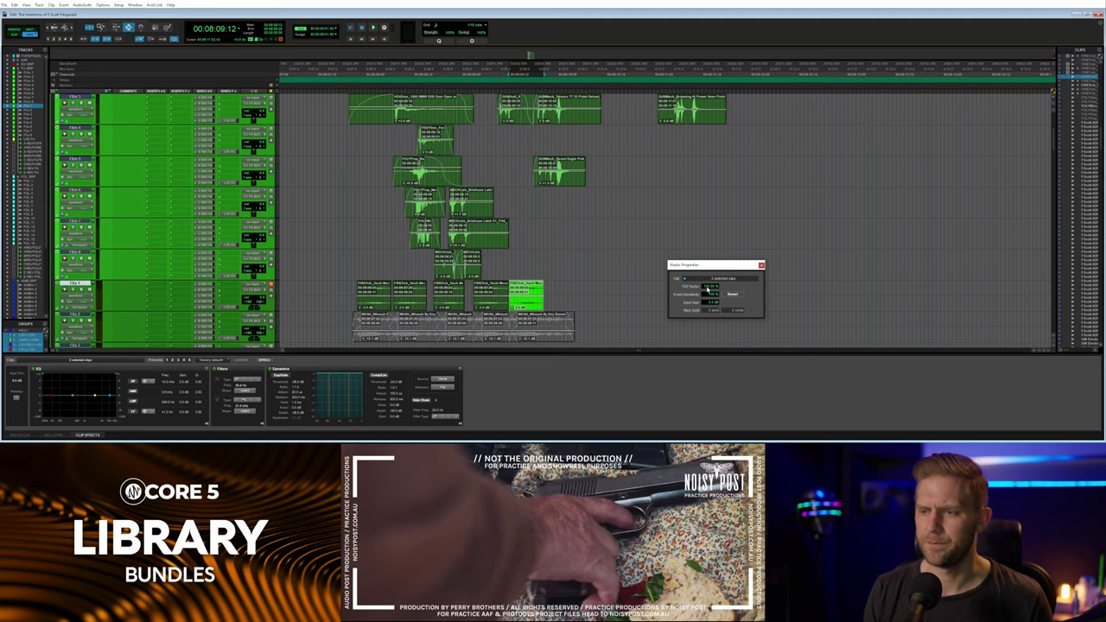
Play back the soft whooshes from 00:08:07:20 to check their pitch and timing against the picture.
left_click(366, 297)
key("space")
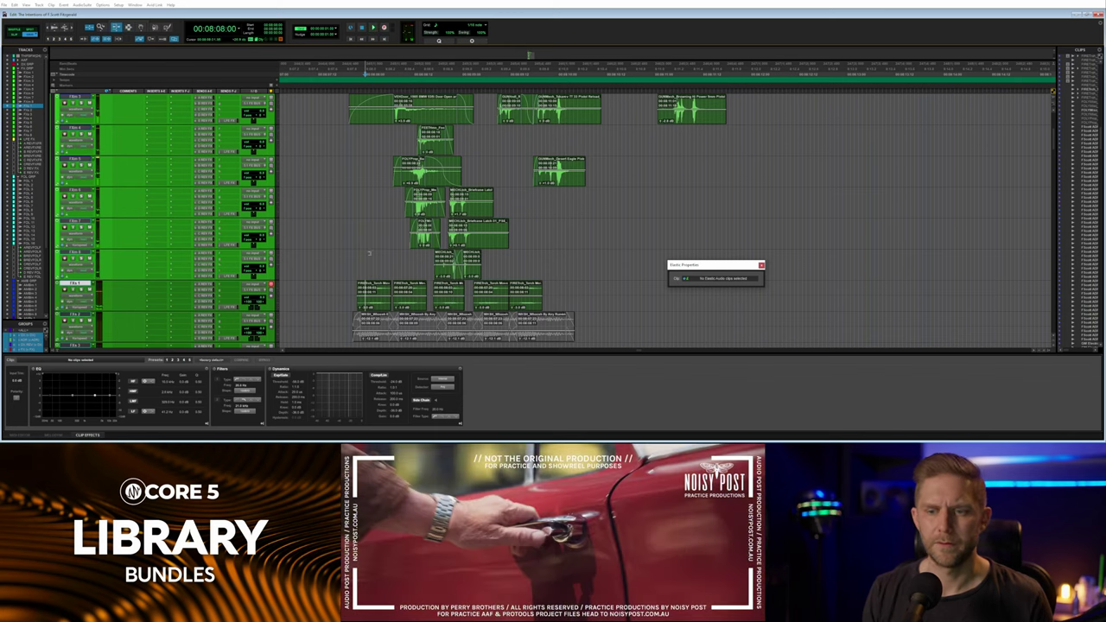
left_click(455, 293)
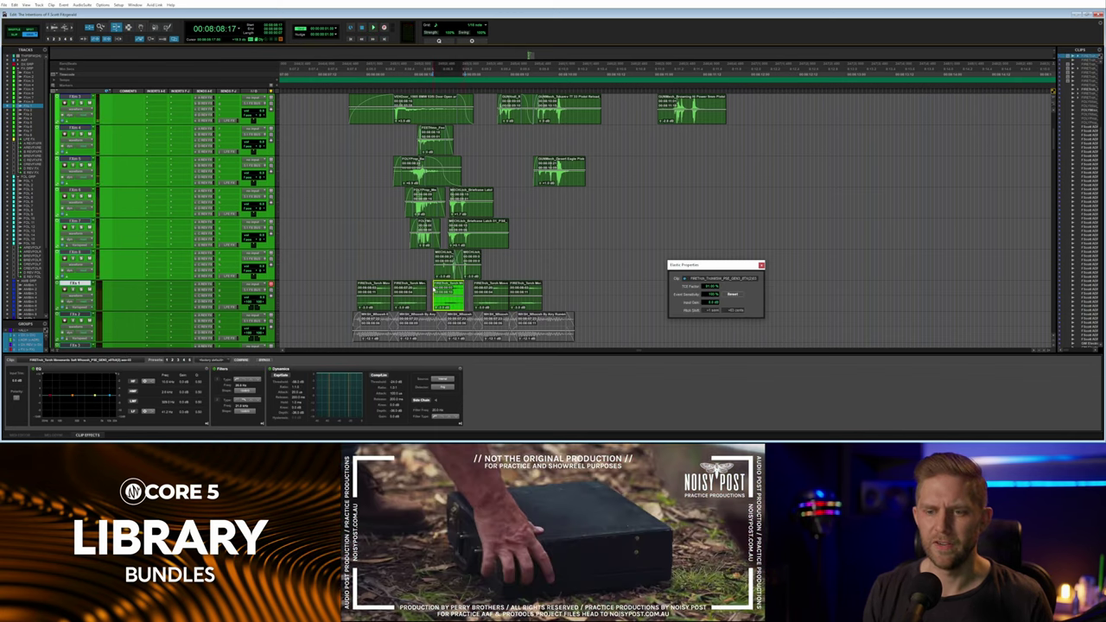
left_click(352, 284)
key("space")
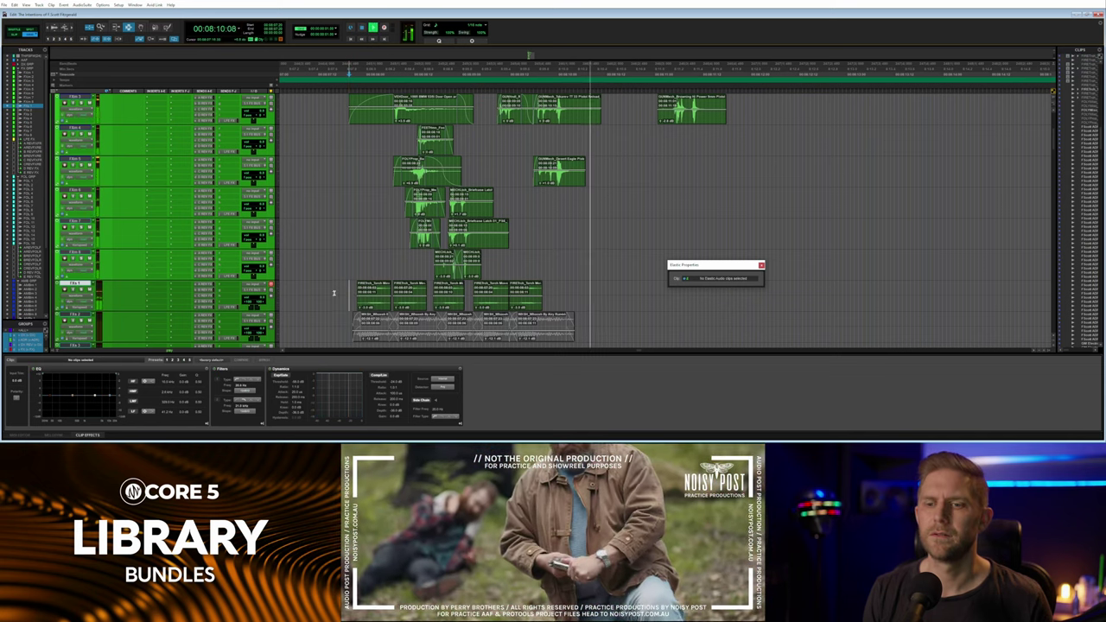
key("space")
Switch to SoundQ and audition the fireworks launch and arrow launch whooshes from the whoosh search.
left_click(338, 297)
key("F8")
scroll(368, 305, "down", 1)
key("alt+Tab")
left_click(467, 76)
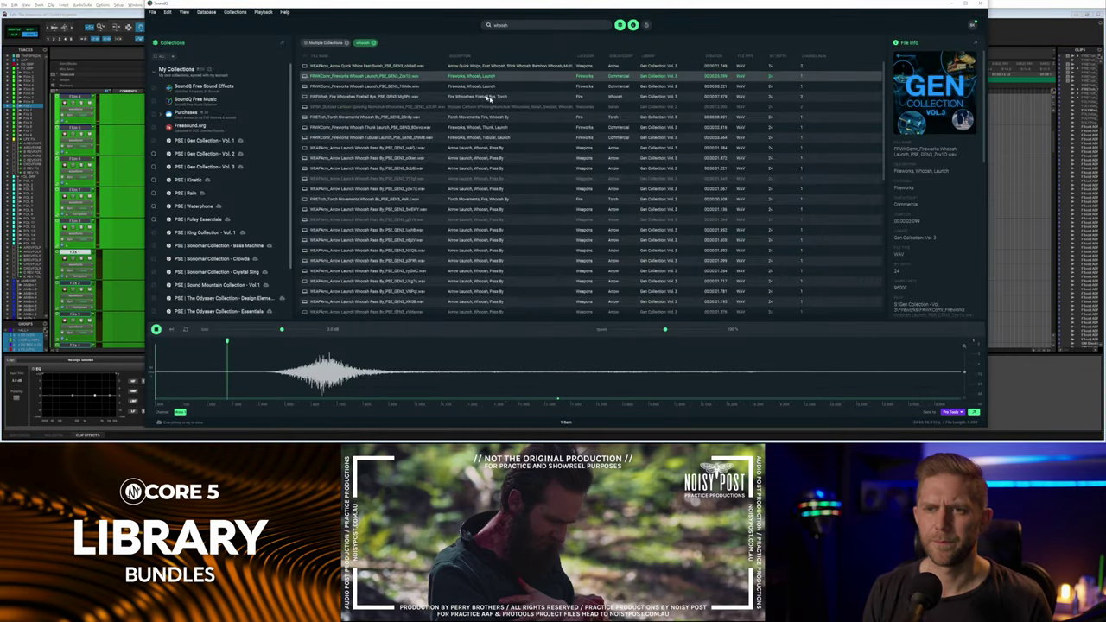
left_click(476, 147)
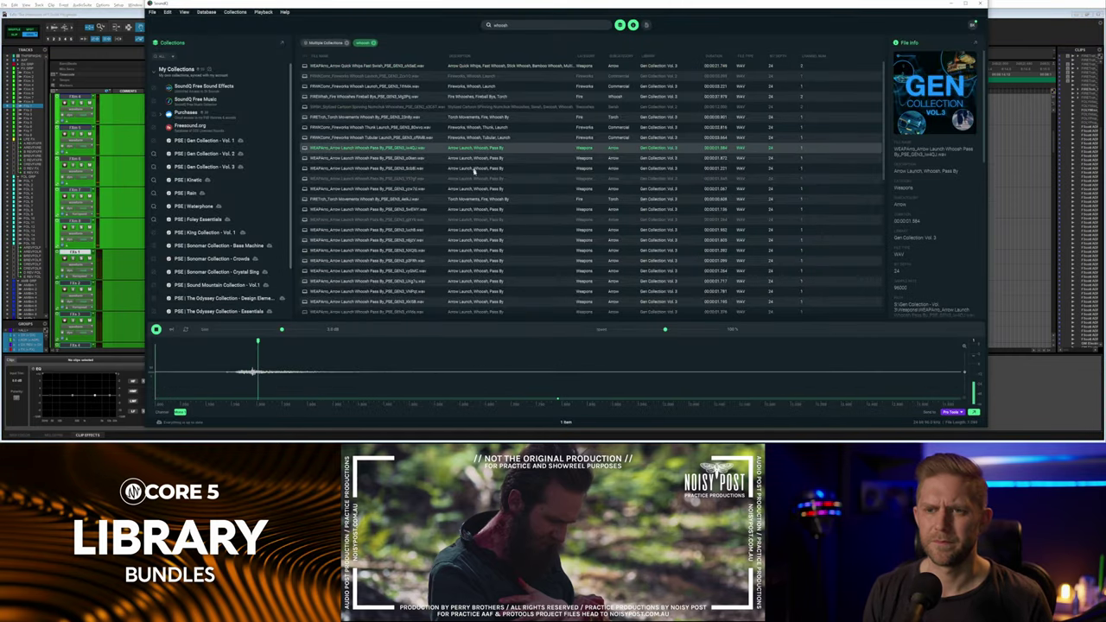
left_click(481, 118)
left_click(478, 261)
Audition further whoosh files down the list to the first FIRETrch_Torch Movements Whoosh Bys recording of Gen Collection Vol. 3.
scroll(505, 274, "down", 3)
key("Down")
key("Down")
key("Down")
key("Down")
key("Down")
key("Down")
key("Down")
key("Down")
key("Down")
key("Down")
key("Down")
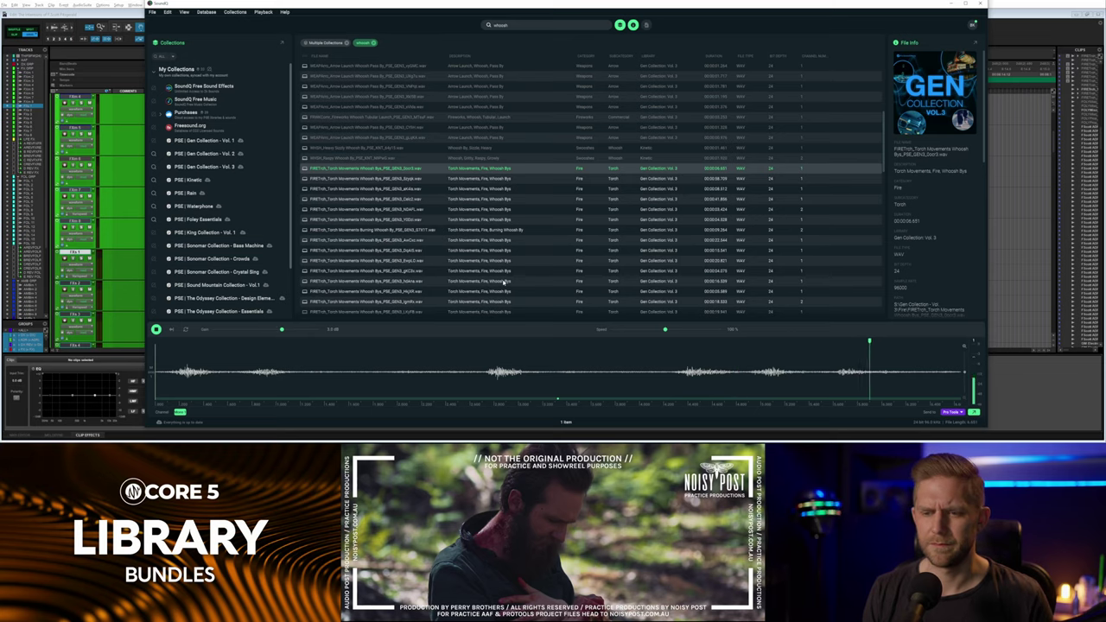
Switch back to Pro Tools and examine the layered effects tracks above and below the whooshes.
key("alt+Tab")
scroll(463, 265, "up", 4)
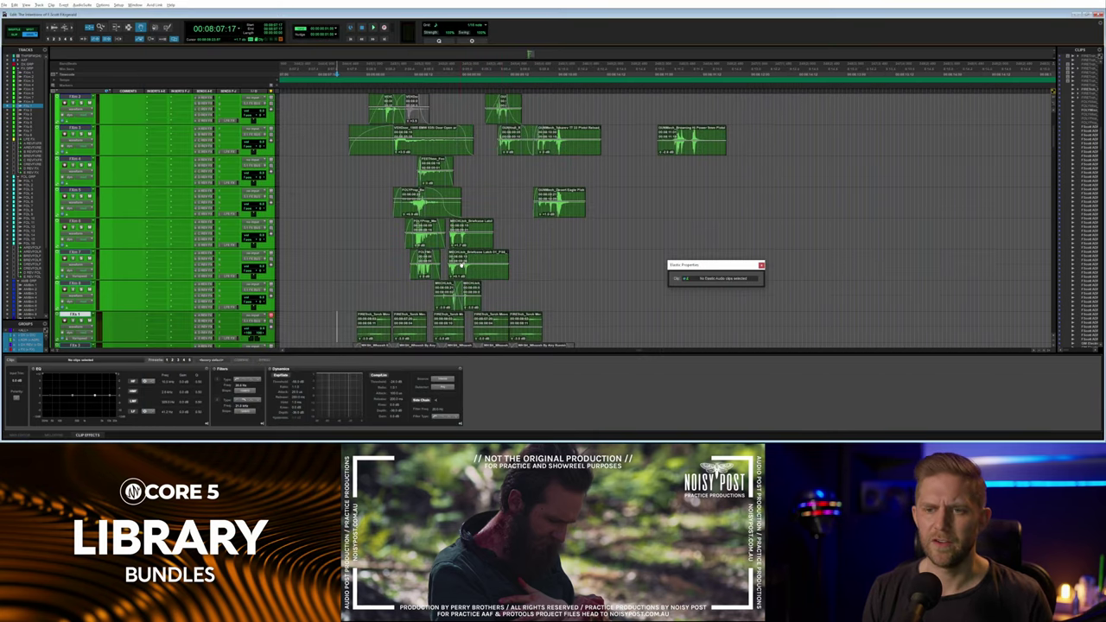
scroll(463, 265, "down", 1)
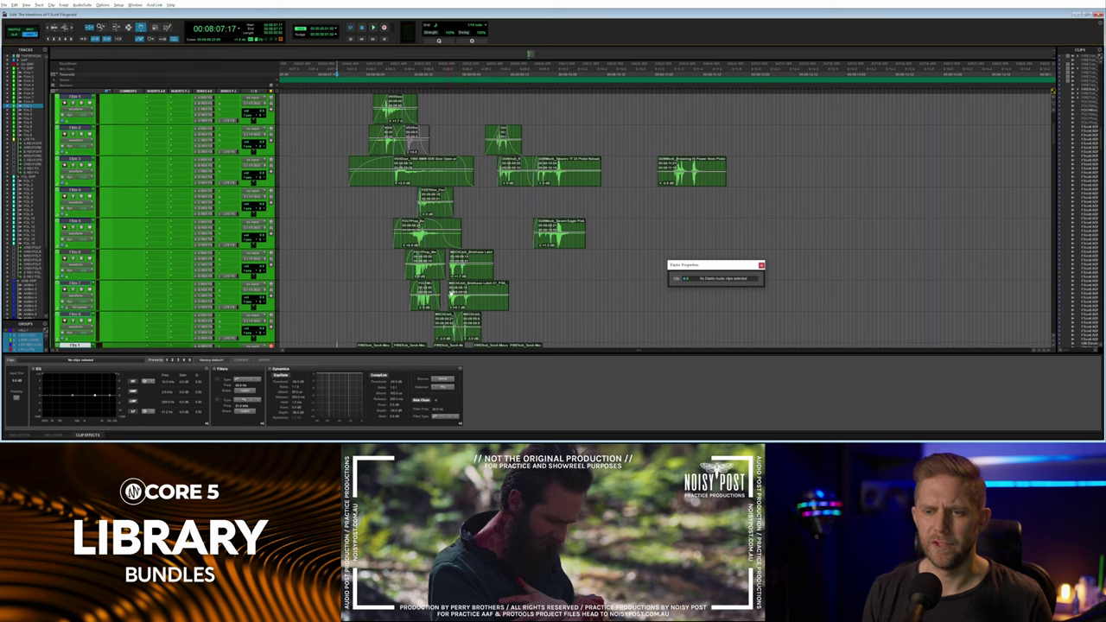
scroll(452, 294, "down", 1)
scroll(472, 302, "down", 2)
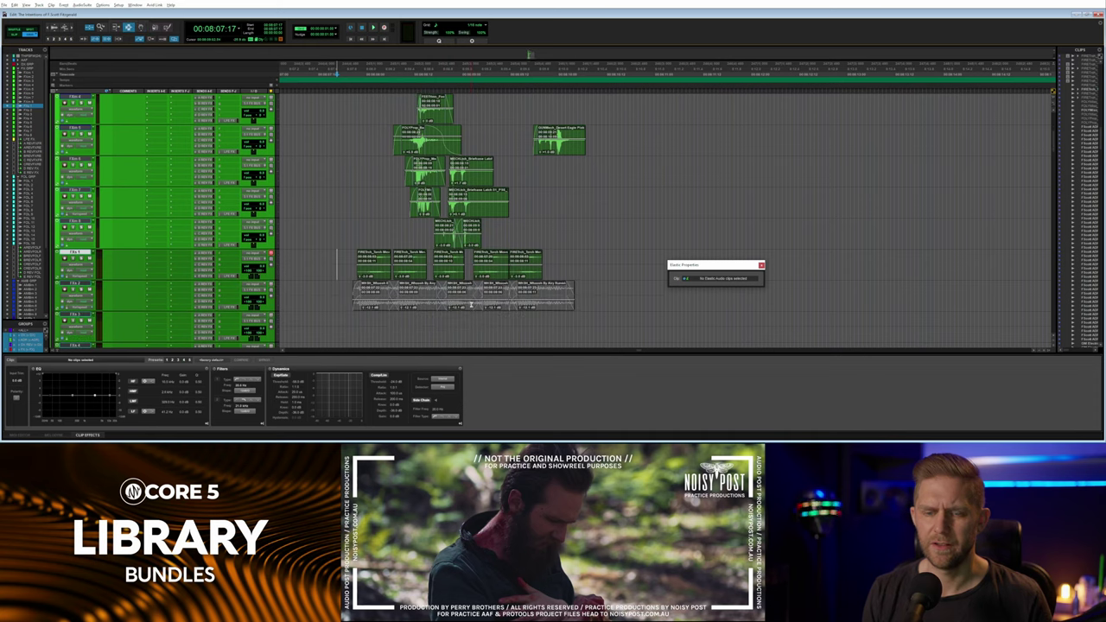
scroll(469, 304, "down", 1)
scroll(469, 304, "up", 3)
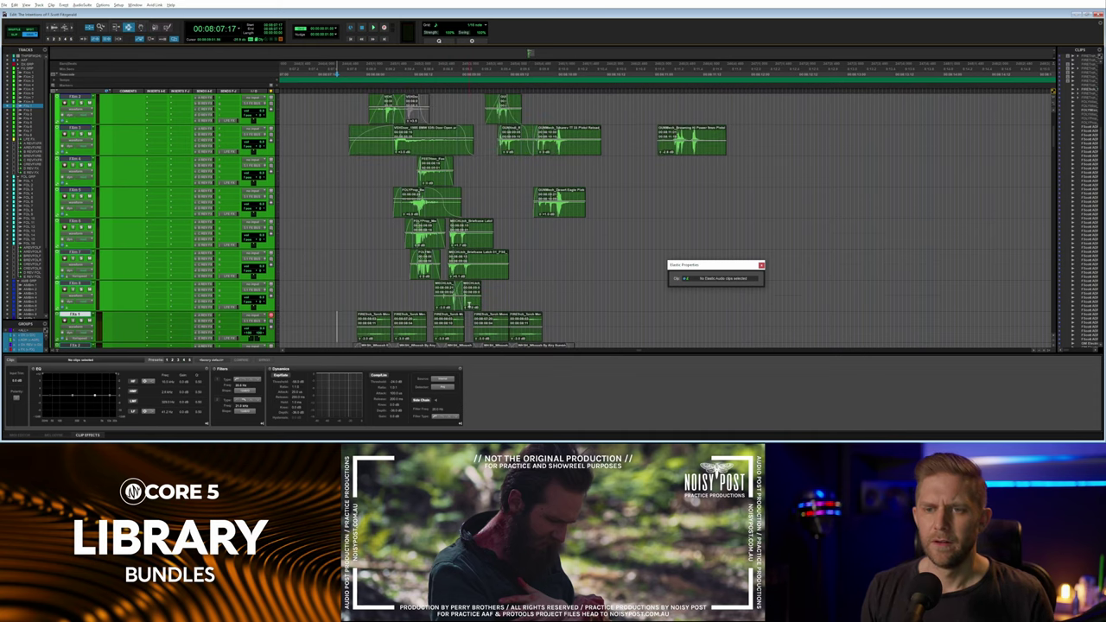
scroll(425, 216, "down", 2)
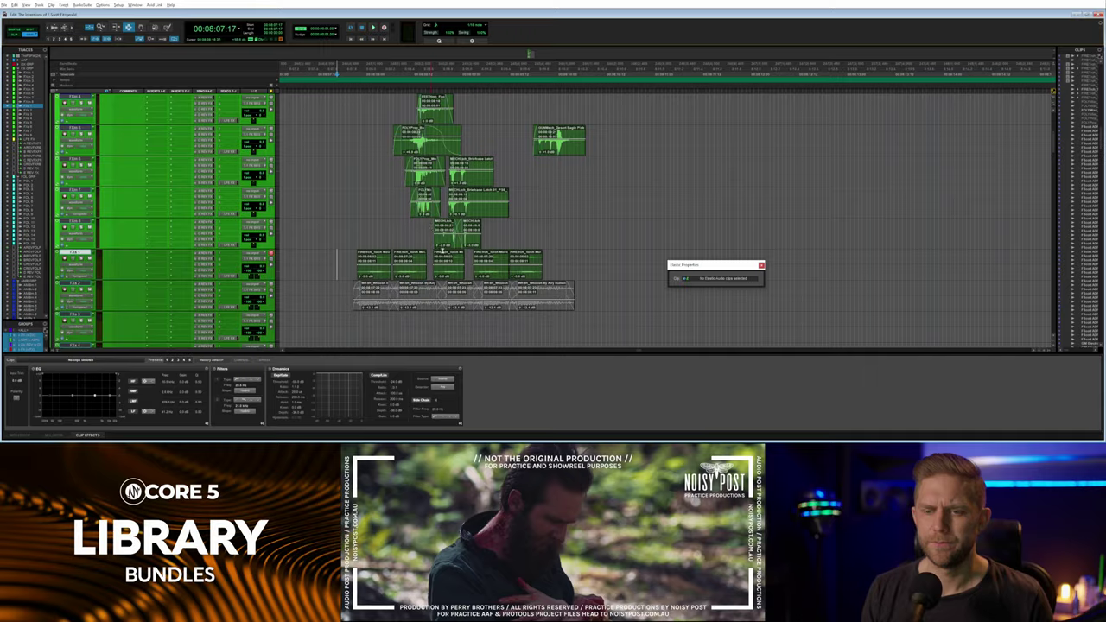
Send the Torch Movements Whoosh Bys file from SoundQ to Pro Tools and place it at 00:08:07:19 over the muted rumble whooshes.
key("alt+Tab")
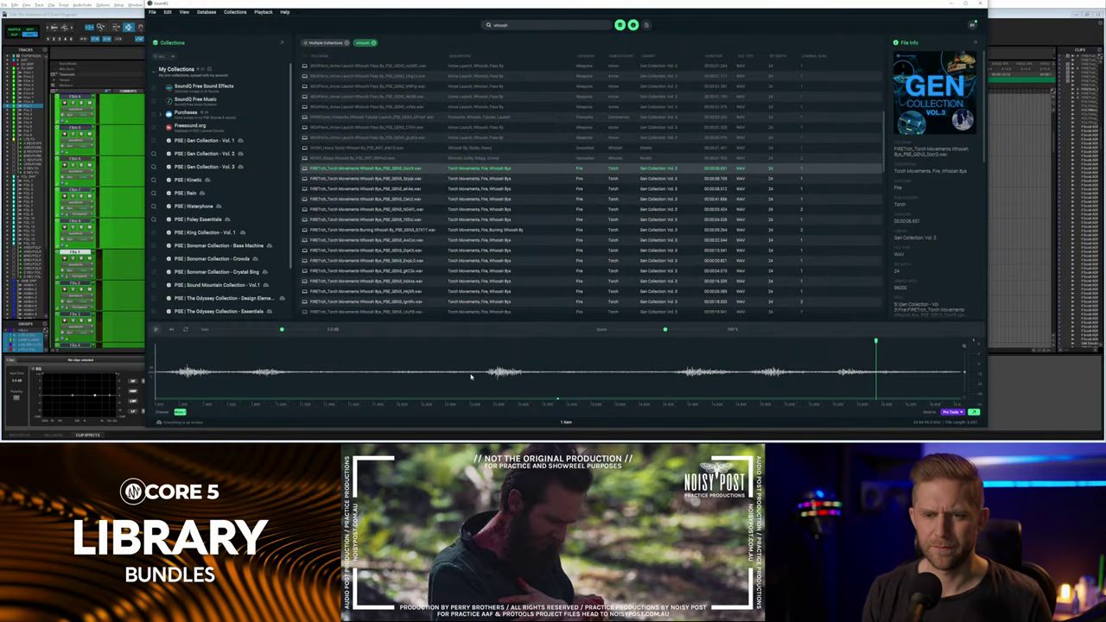
key("alt+Tab")
left_click(344, 298)
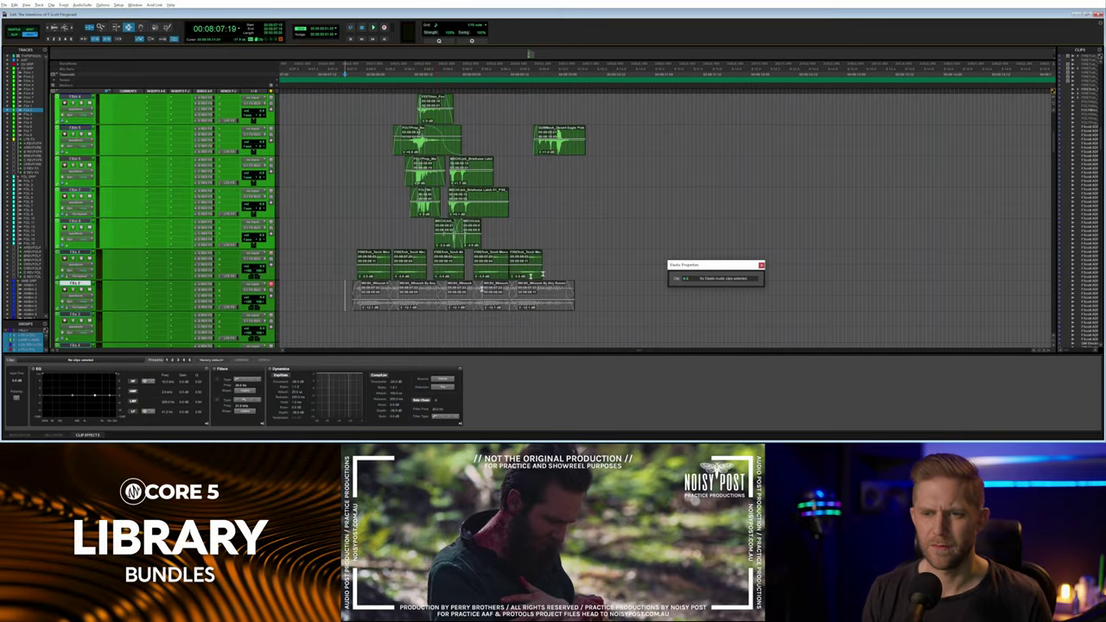
key("alt+Tab")
key("s")
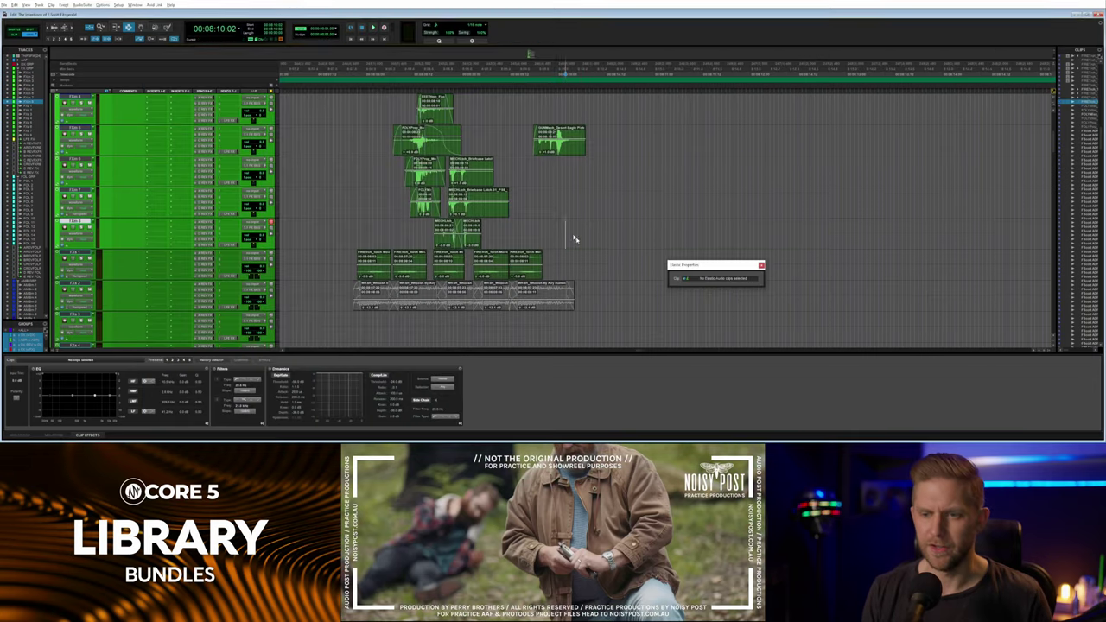
left_click_drag(594, 243, 387, 306)
left_click(599, 225, "shift")
Solo the new torch whoosh track and play back its clip from 00:08:07:19 against the picture.
key("space")
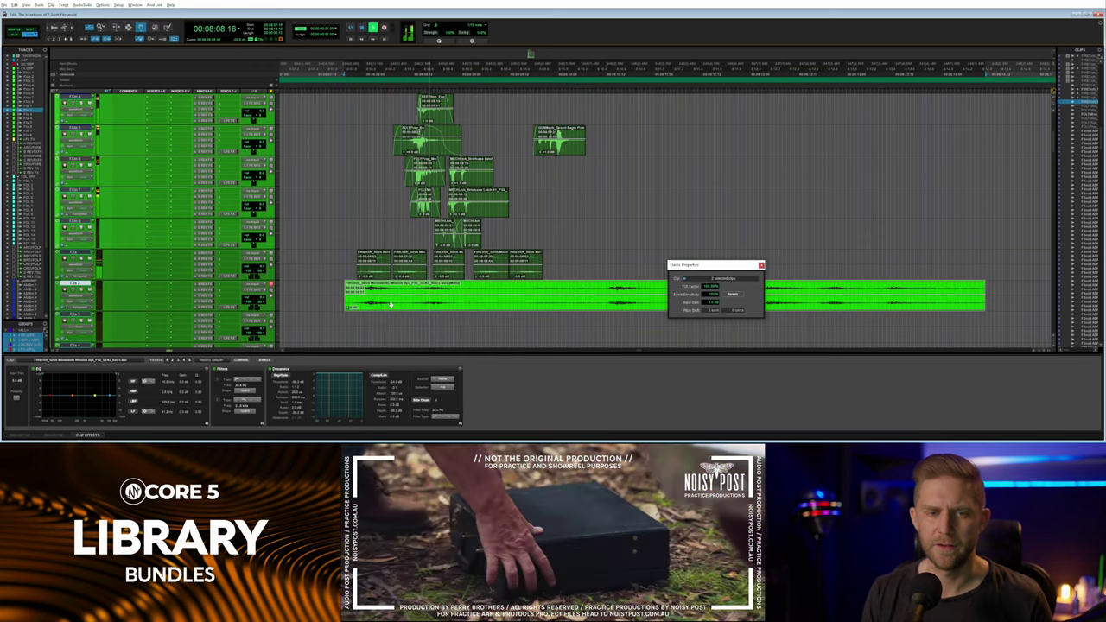
key("space")
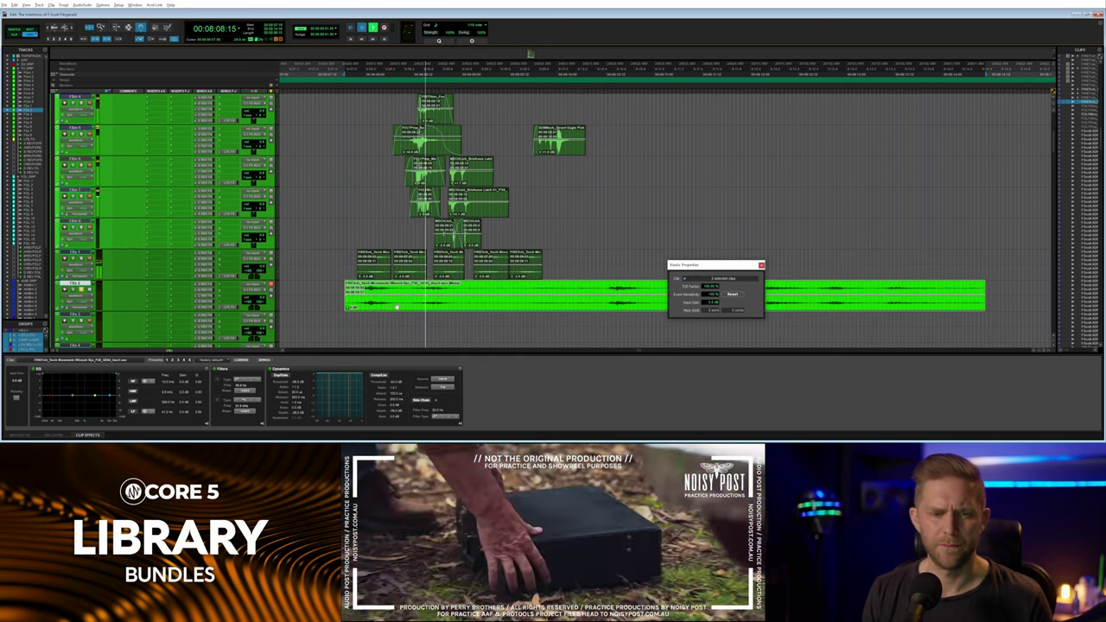
key("space")
left_click(383, 322)
left_click(395, 307)
left_click(396, 331)
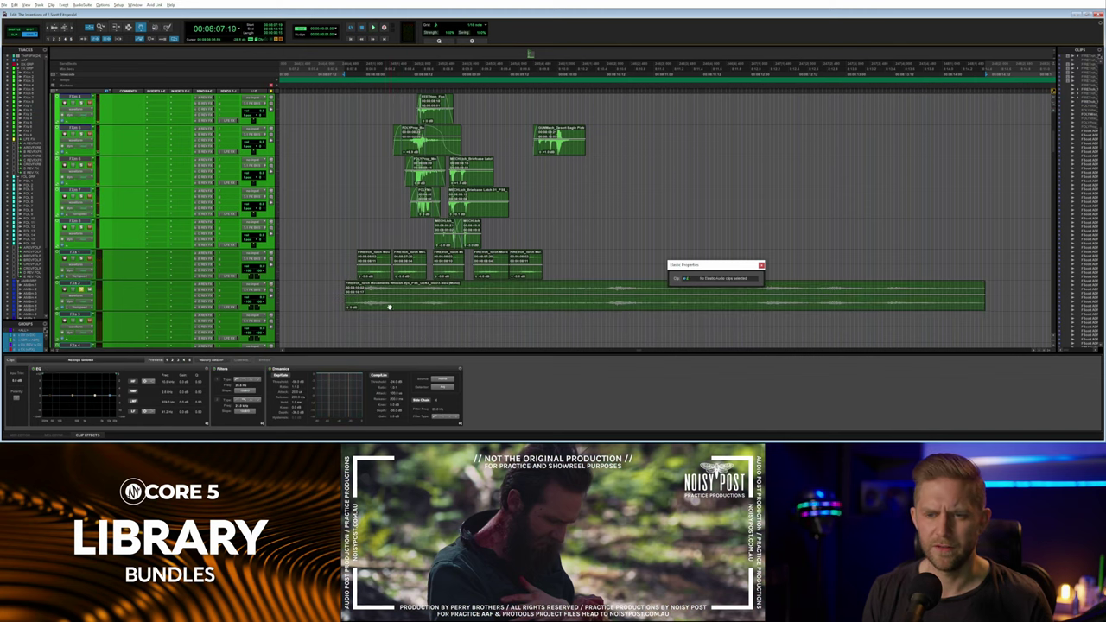
Move the torch whoosh clip to start at 00:08:07:20, set its TCE factor to about 82%, and play it back.
mouse_move(389, 307)
left_mouse_down()
mouse_move(622, 242)
mouse_move(401, 297)
left_mouse_up()
key("space")
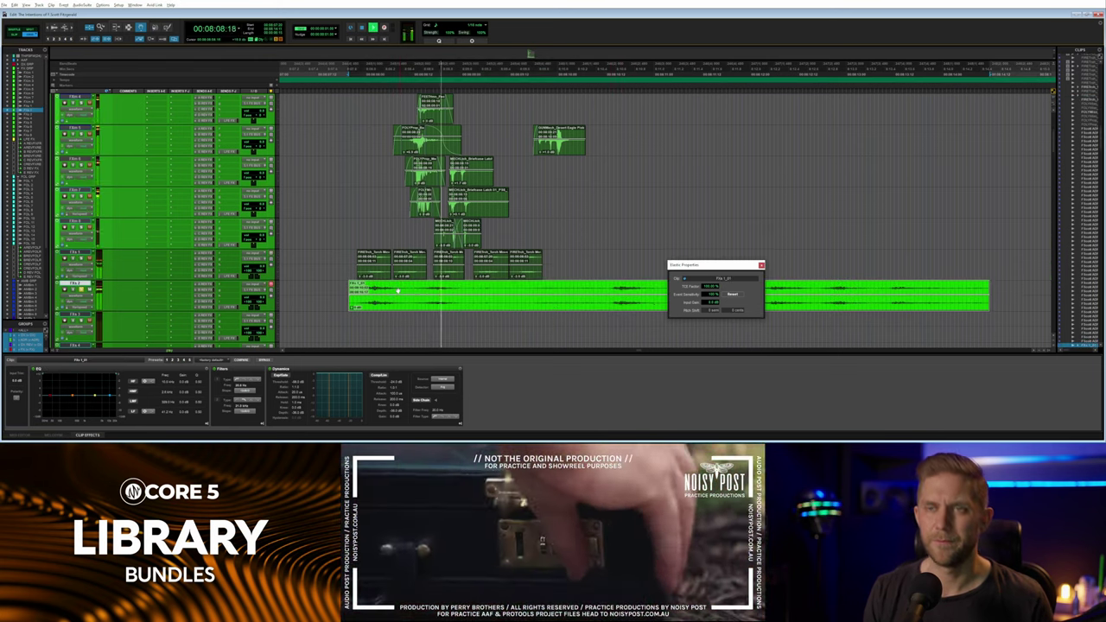
key("space")
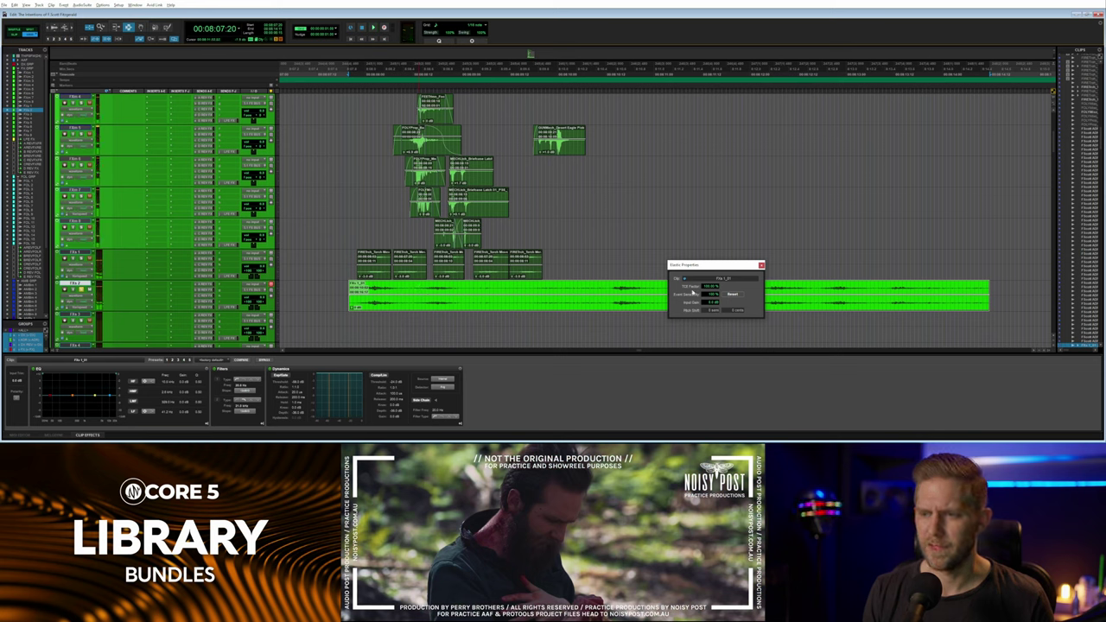
left_click_drag(704, 291, 706, 298)
key("space")
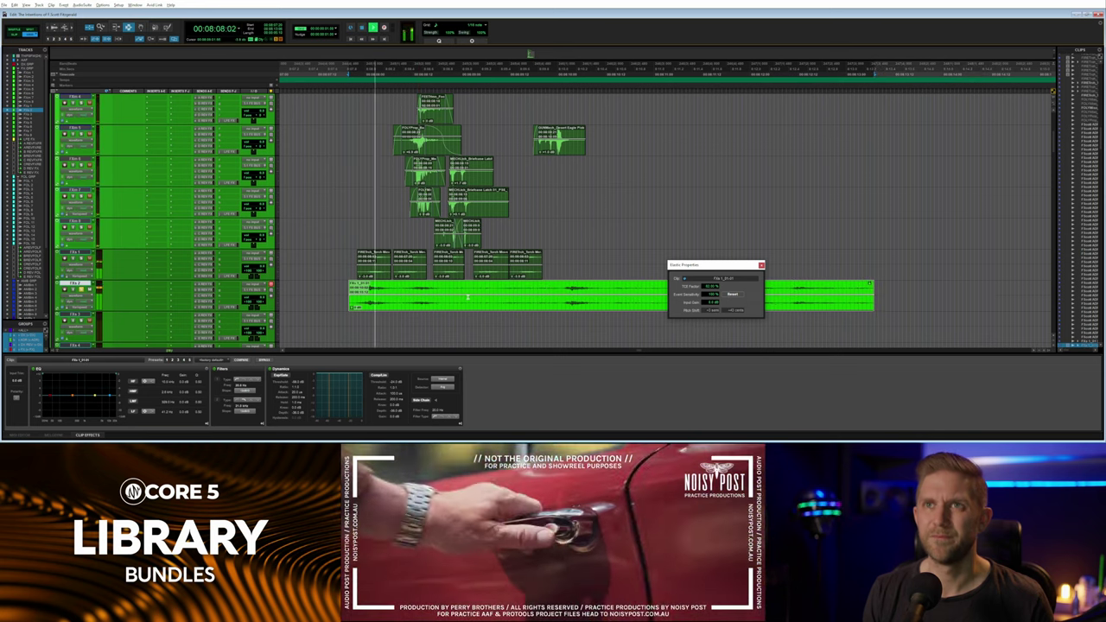
Cut out the gap before the torch clip's next whoosh so it starts at 00:08:08:17, and play it back.
key("space")
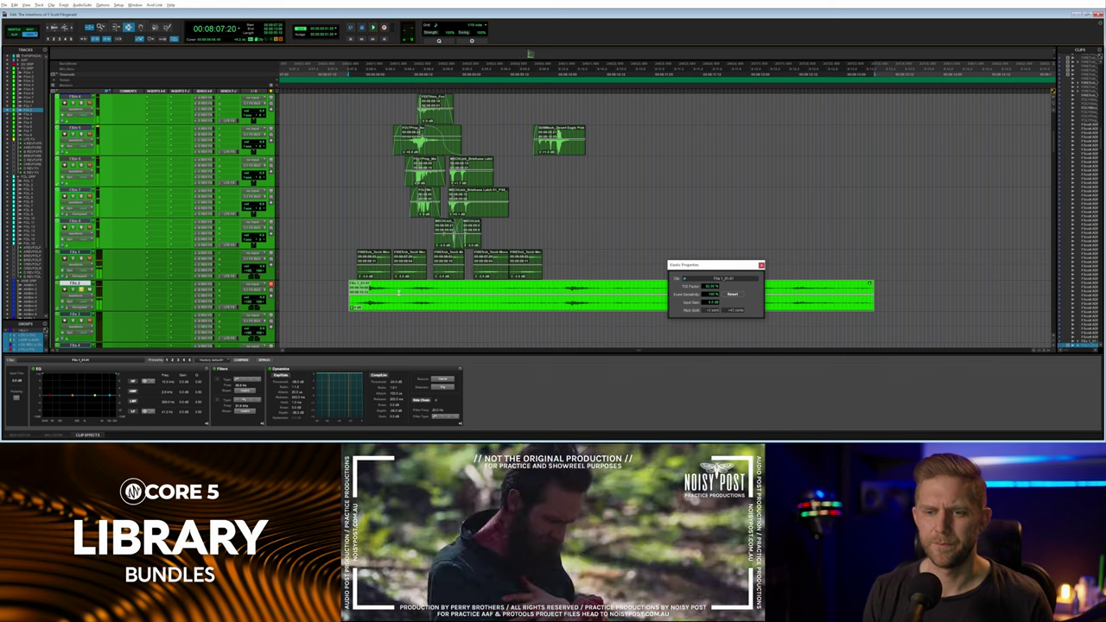
mouse_move(444, 294)
left_mouse_down()
mouse_move(556, 293)
mouse_move(464, 303)
left_mouse_up()
key("Delete")
key("space")
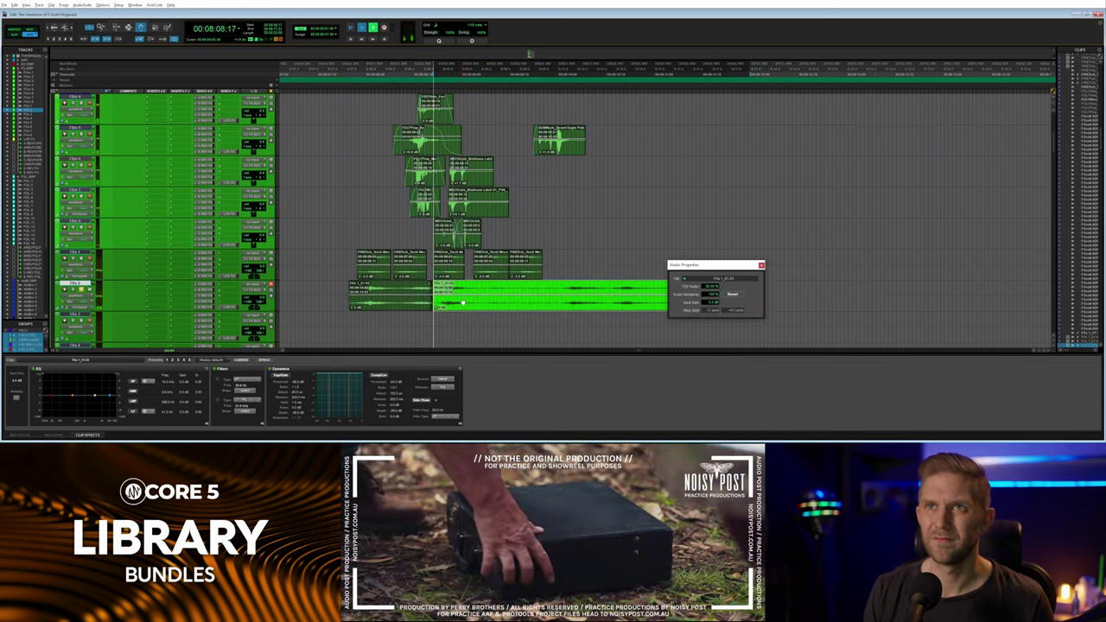
left_click(557, 294)
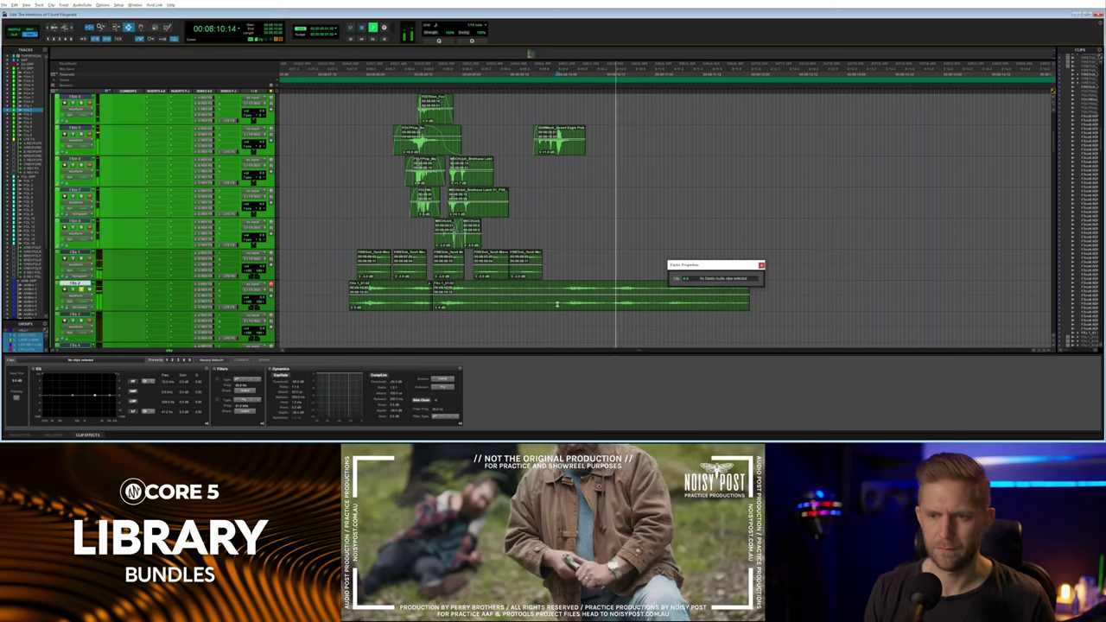
key("space")
Cut the gaps between the remaining torch whooshes and close them up, placing the last clip at 00:08:09:12.
left_click_drag(595, 309, 537, 307)
key("ctrl+z")
key("F7")
left_click(549, 305)
left_click(520, 299)
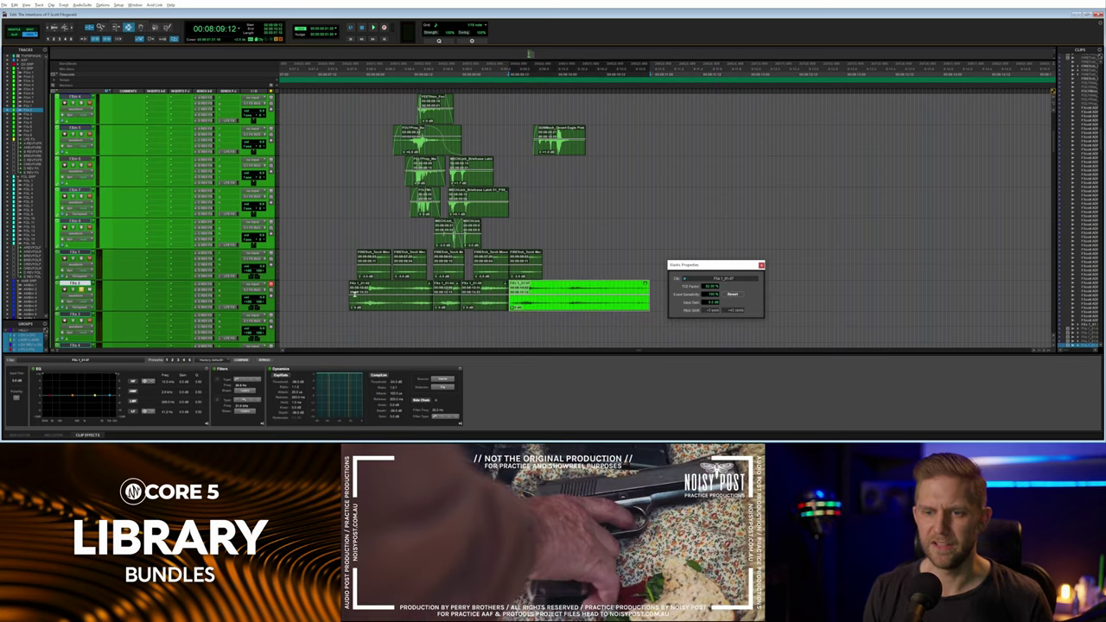
Crossfade the join between the second and third torch whoosh clips, starting at 00:08:08:23.
left_click(354, 296)
left_click_drag(454, 301, 486, 302)
left_click(506, 263)
key("shift+f")
key("shift+f")
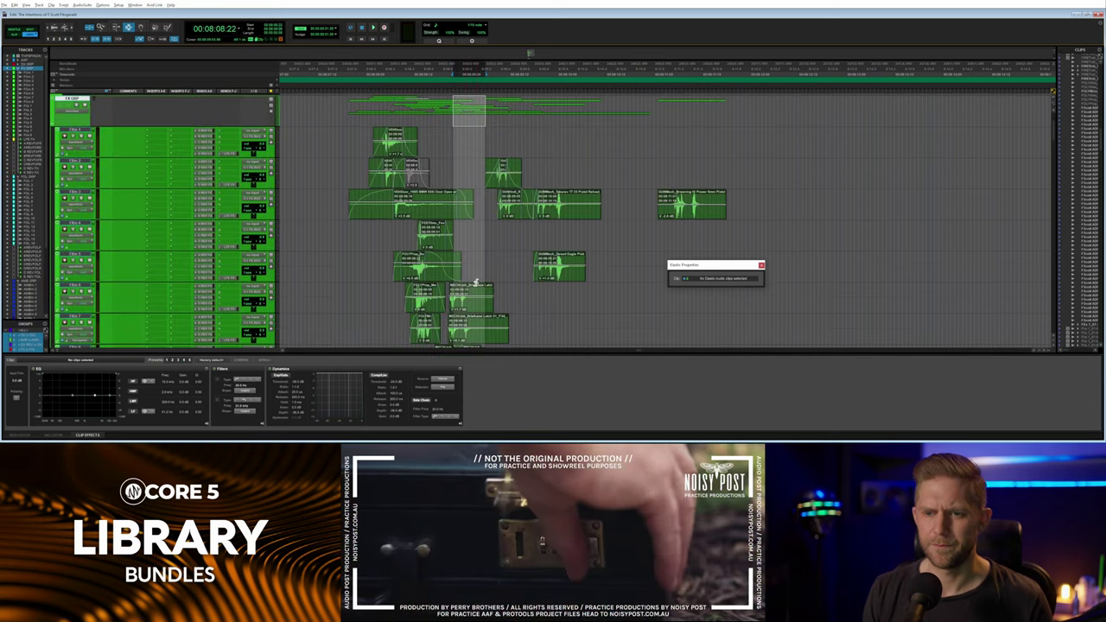
scroll(467, 298, "down", 3)
left_click_drag(458, 247, 472, 247)
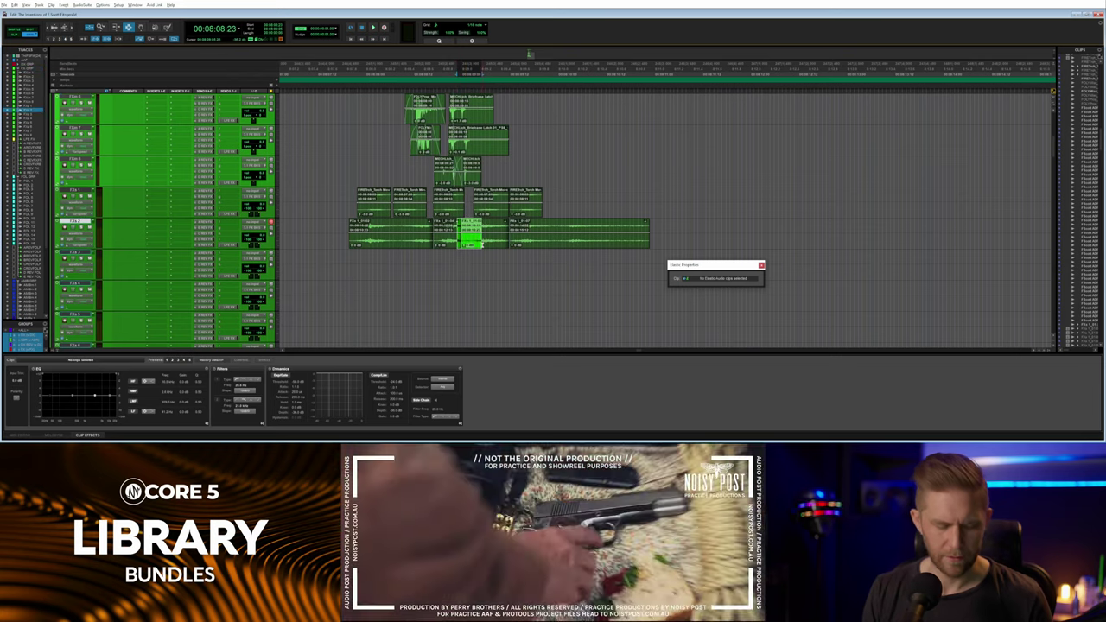
key("ctrl+f")
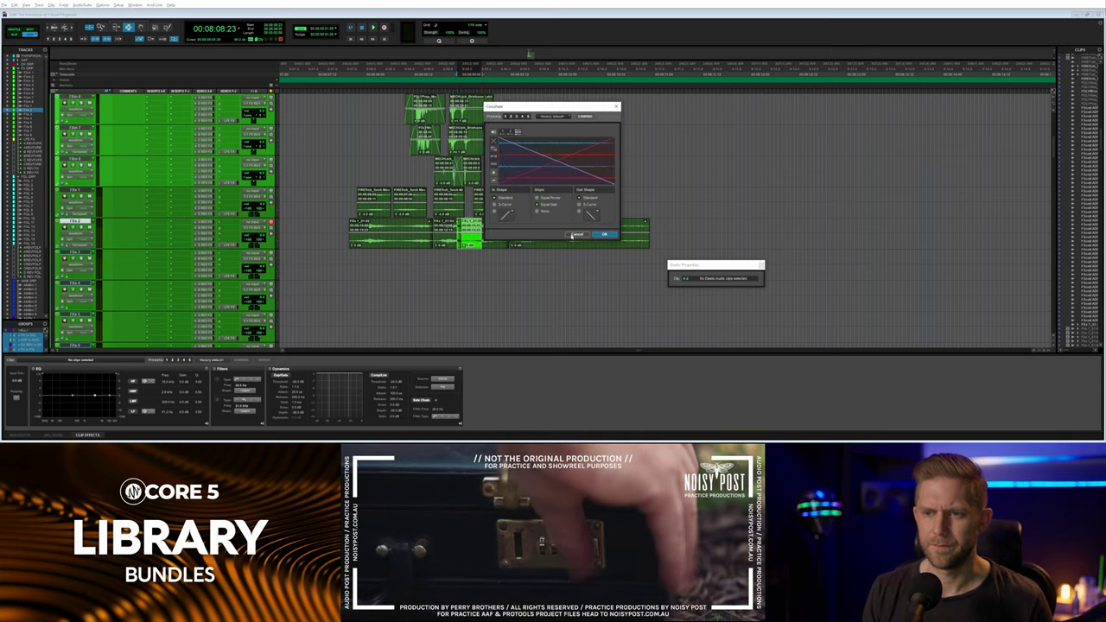
key("Return")
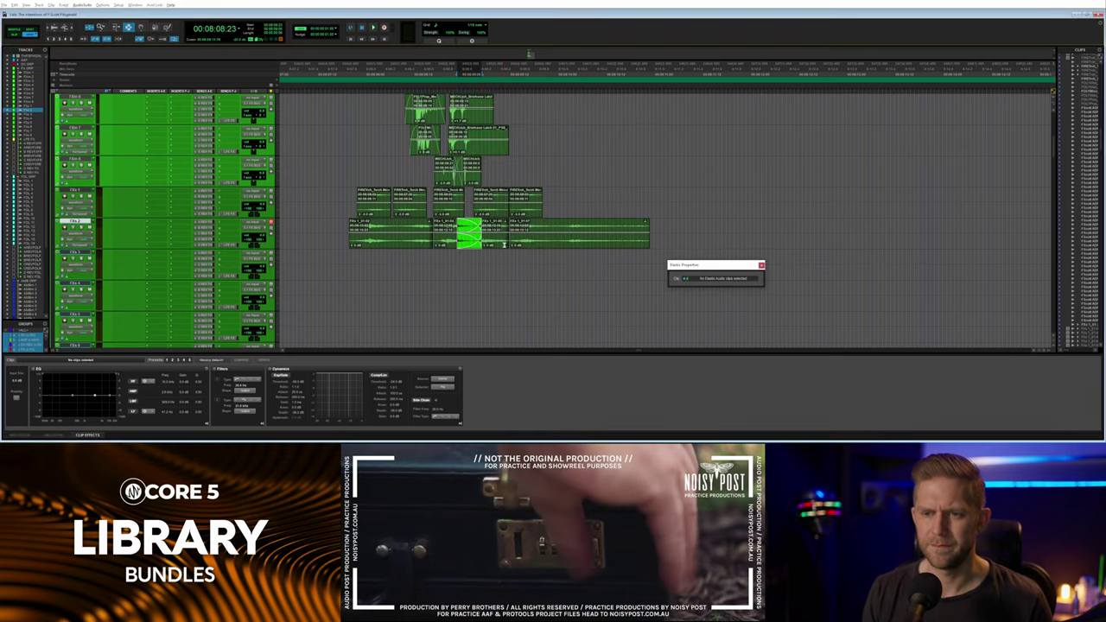
Crossfade the other torch clip joins starting at 00:08:09:11 and 00:08:08:15, and play back the sequence.
left_click_drag(506, 244, 516, 244)
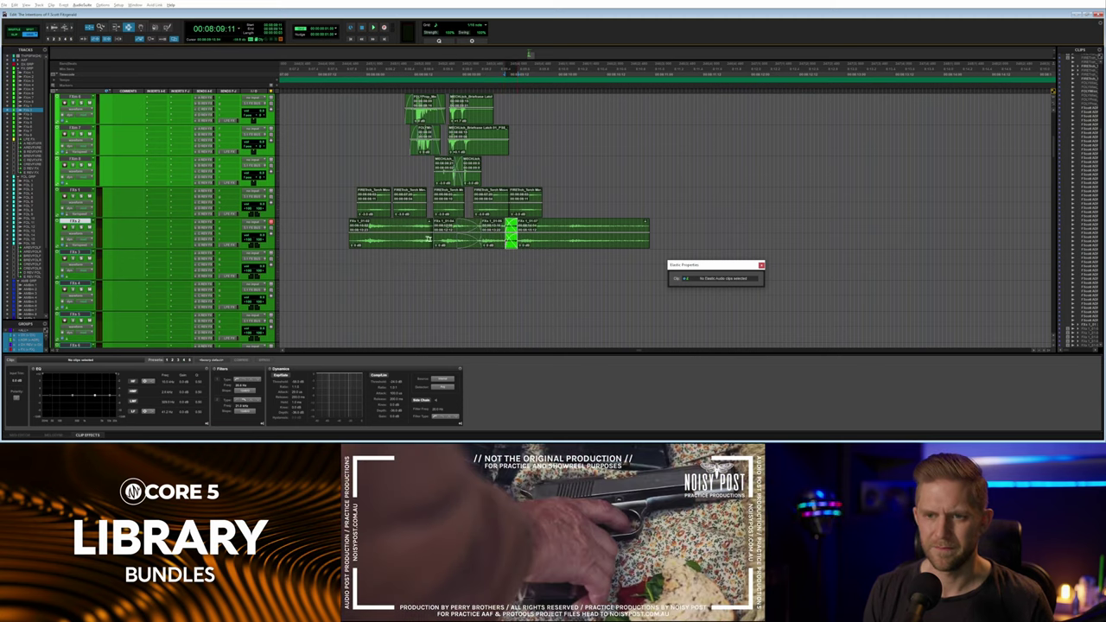
left_click_drag(434, 238, 427, 238)
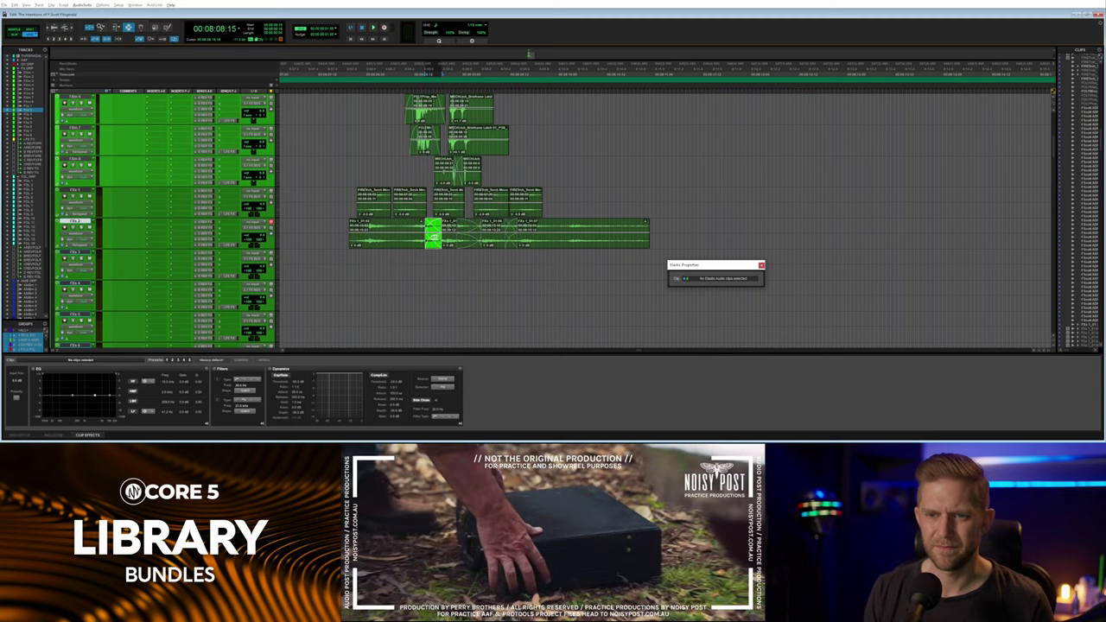
left_click(329, 238)
key("space")
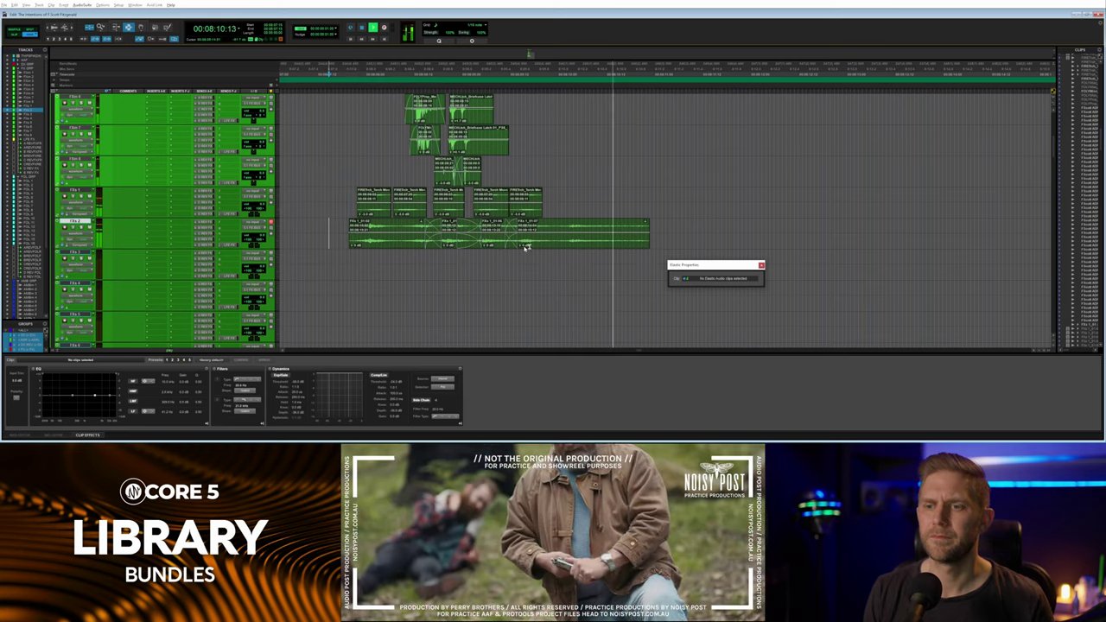
key("space")
Trim and fade out the end of the last torch whoosh clip, and fade in the start of the first.
left_click_drag(560, 234, 536, 233)
key("Delete")
left_click_drag(344, 227, 368, 227)
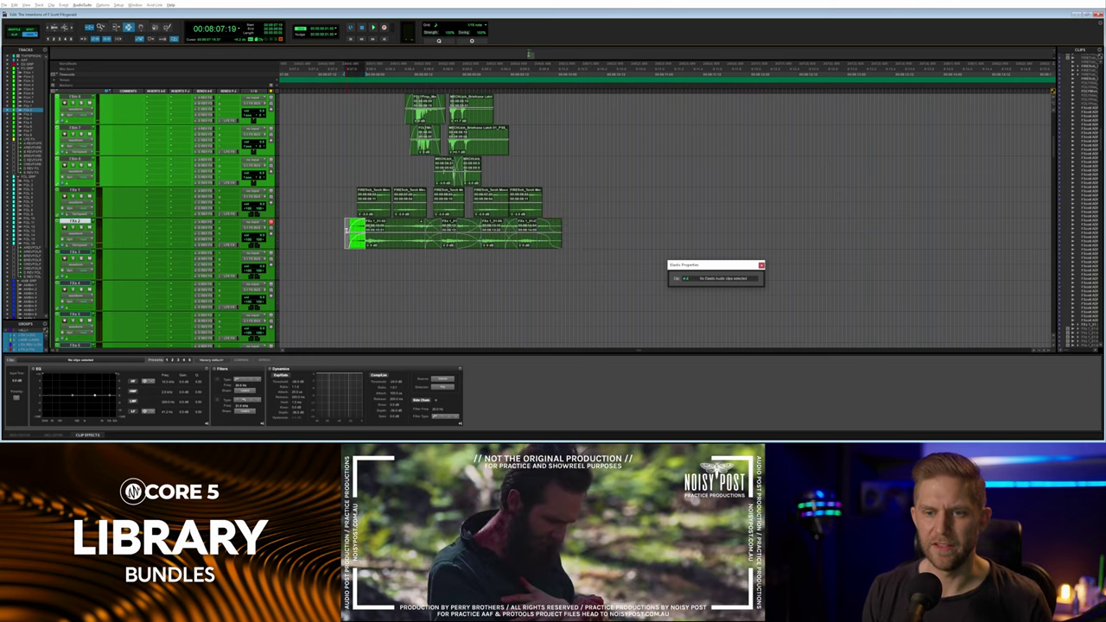
left_click(347, 229)
scroll(343, 230, "up", 3)
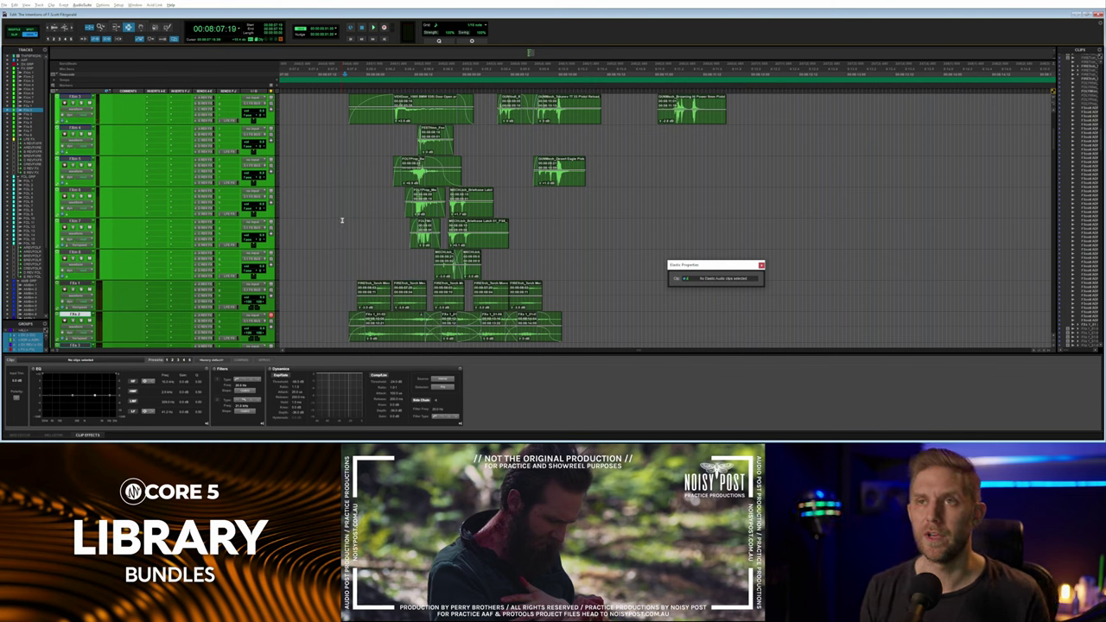
Separate the second torch whoosh into its own clip at 00:08:08:07, crossfade its join from 00:08:08:05, and play it back.
key("space")
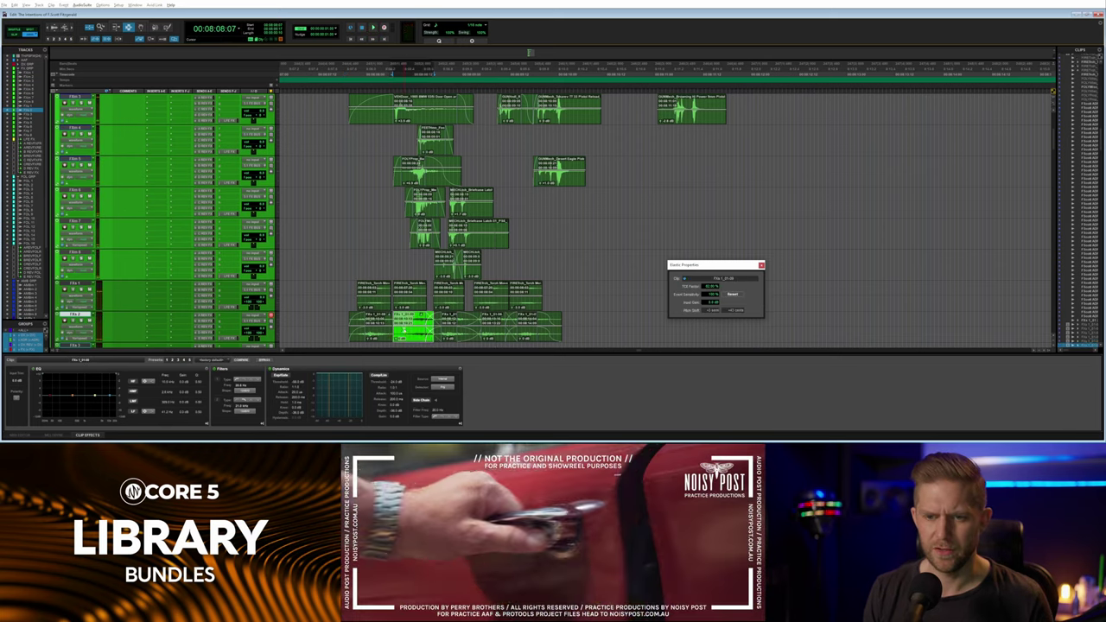
left_click(404, 330)
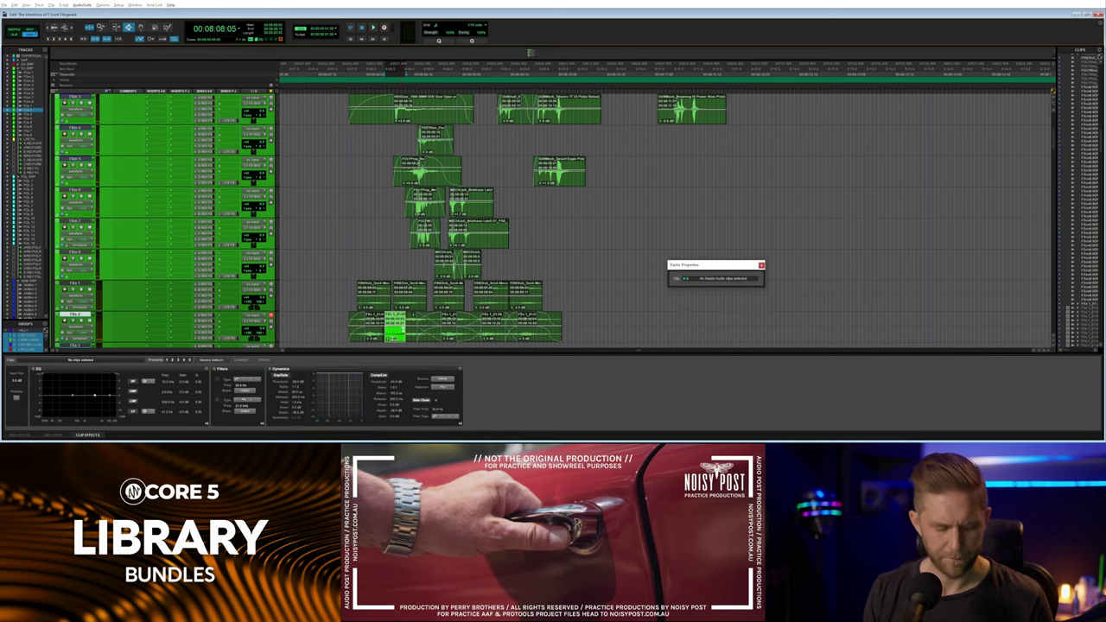
left_click(342, 327)
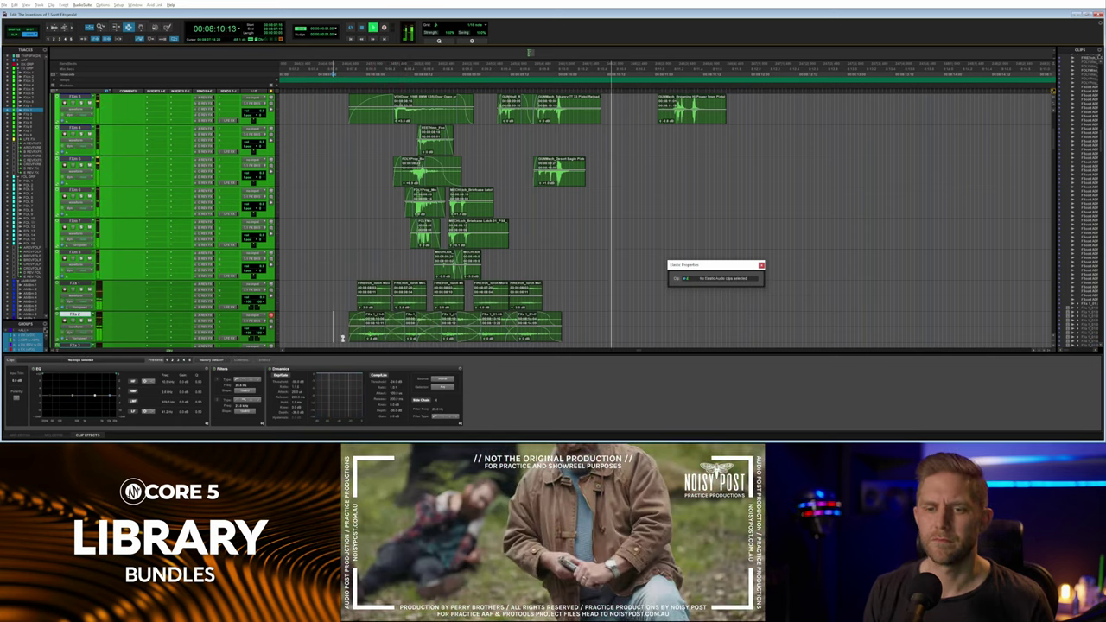
Lower the clip gain of all the torch whoosh clips together and play them with the other layers.
left_click_drag(337, 326, 571, 338)
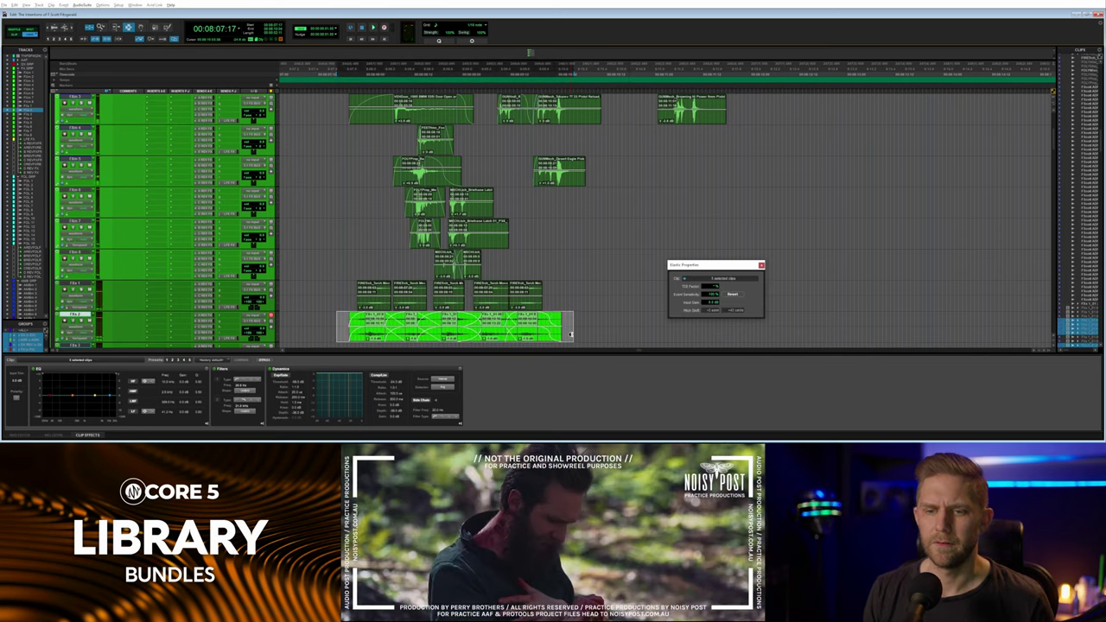
left_click(344, 300)
key("space")
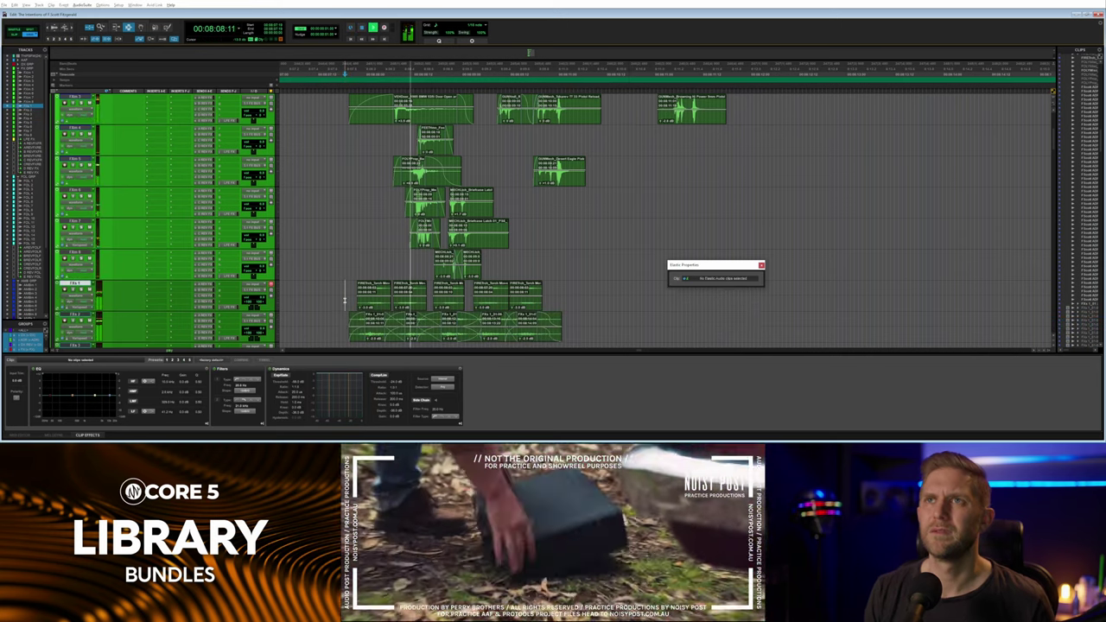
key("space")
Trim the start of the torch whooshes to line up with the first soft whoosh, and play back the layers.
left_click_drag(344, 330, 360, 334)
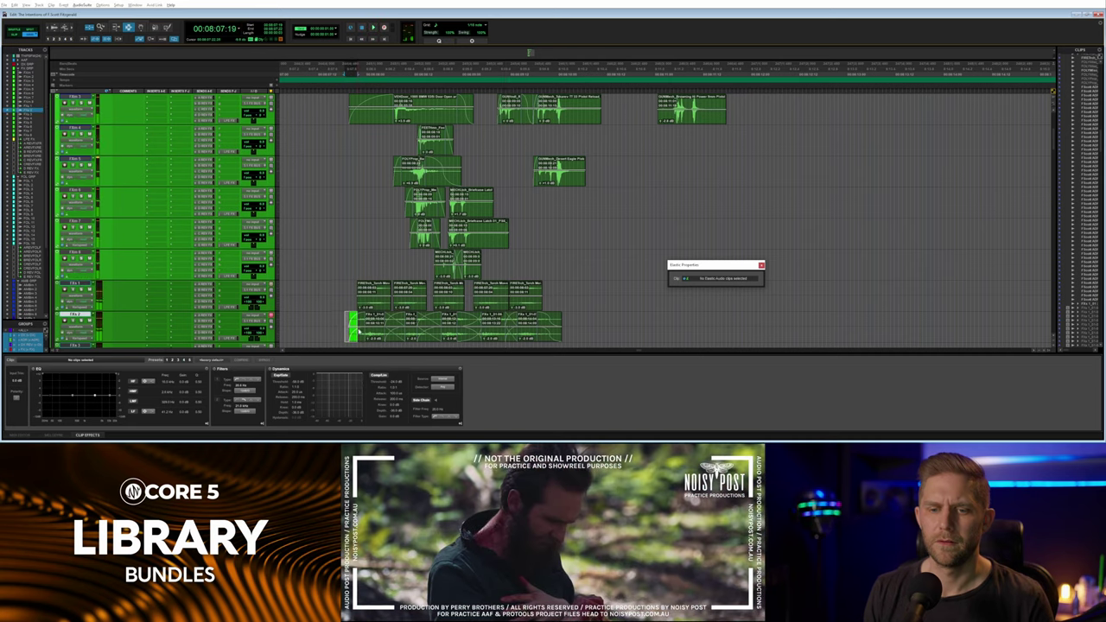
left_click(355, 324)
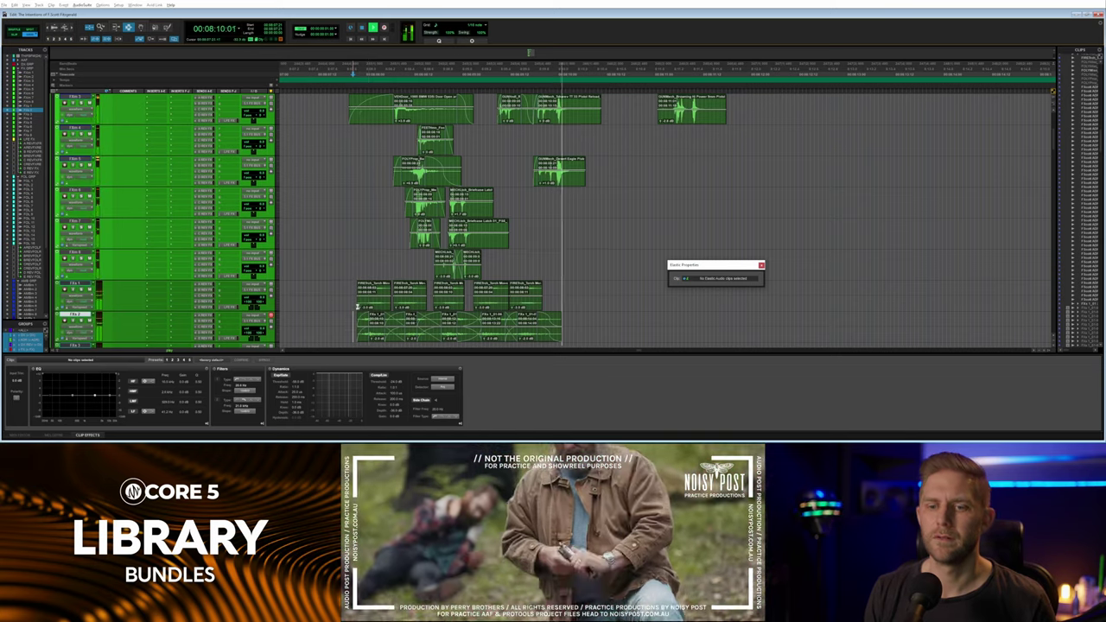
key("space")
key("space")
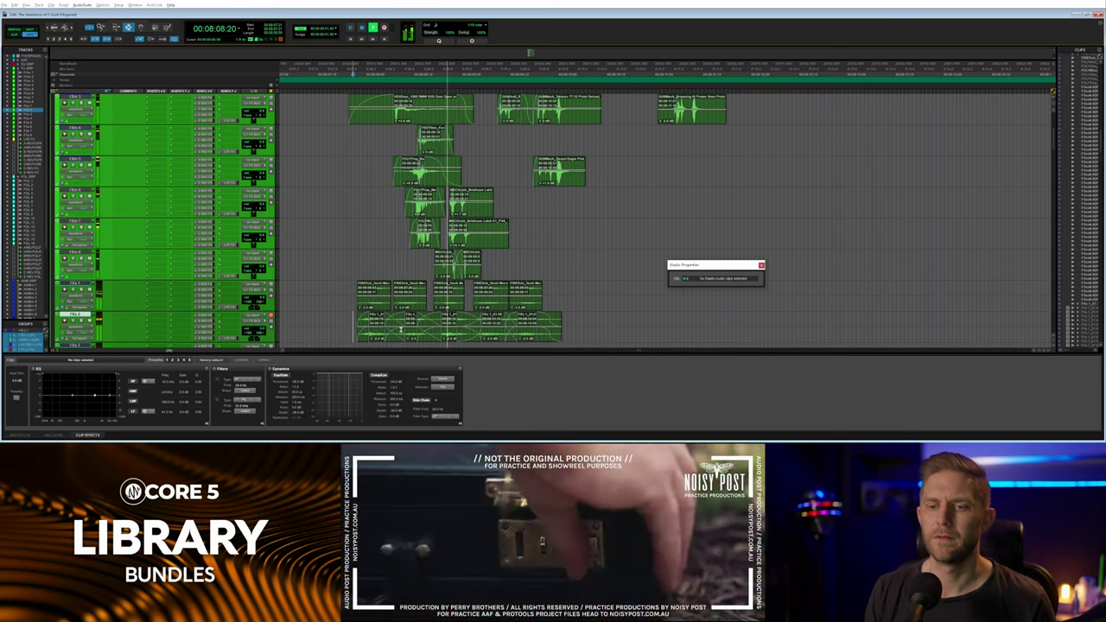
key("space")
Try nudging the second torch whoosh and the second soft whoosh slightly earlier, and play them back.
left_click(406, 327)
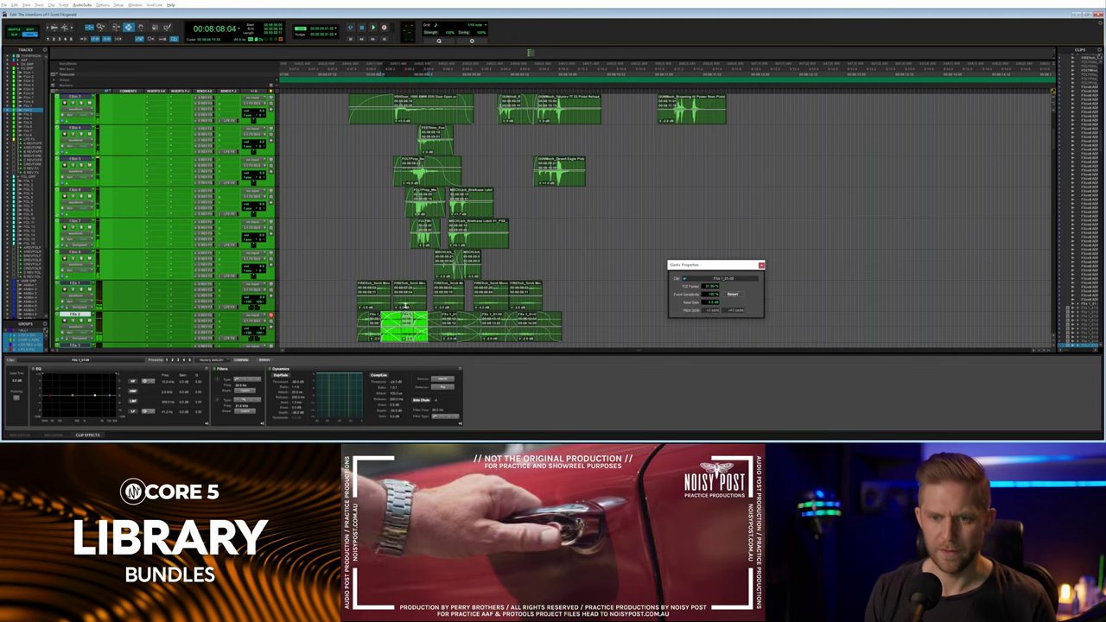
double_click(405, 305)
key("comma")
left_click(365, 304)
key("space")
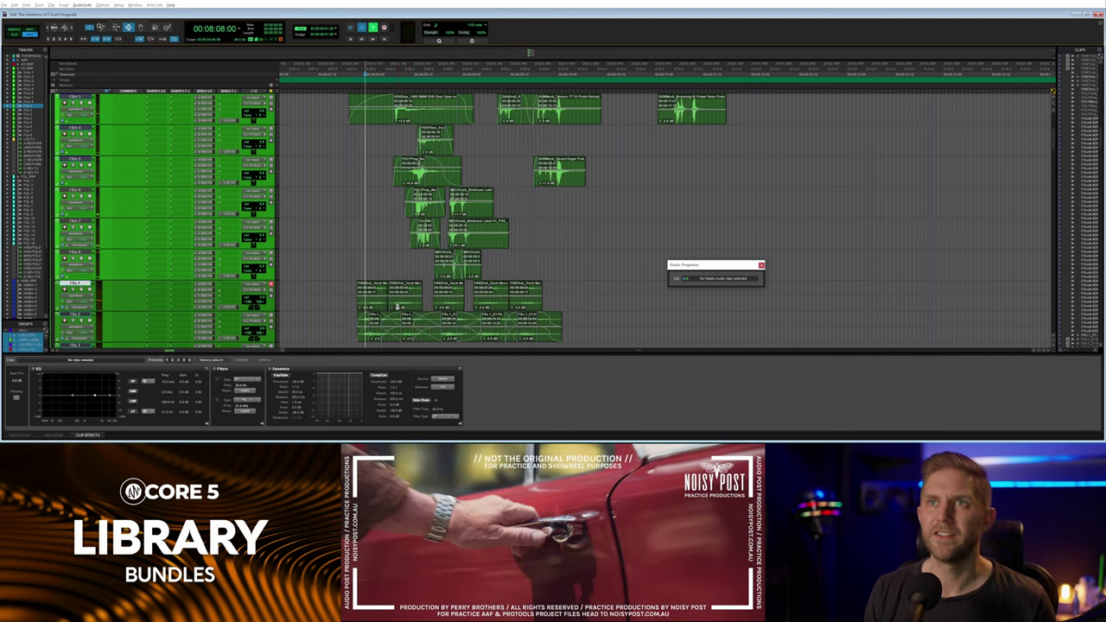
Nudge the second soft and torch whooshes back to their previous positions and play back the sequence.
key("space")
left_click(397, 307)
key("period")
left_click(400, 328)
key("period")
left_click(350, 298)
key("space")
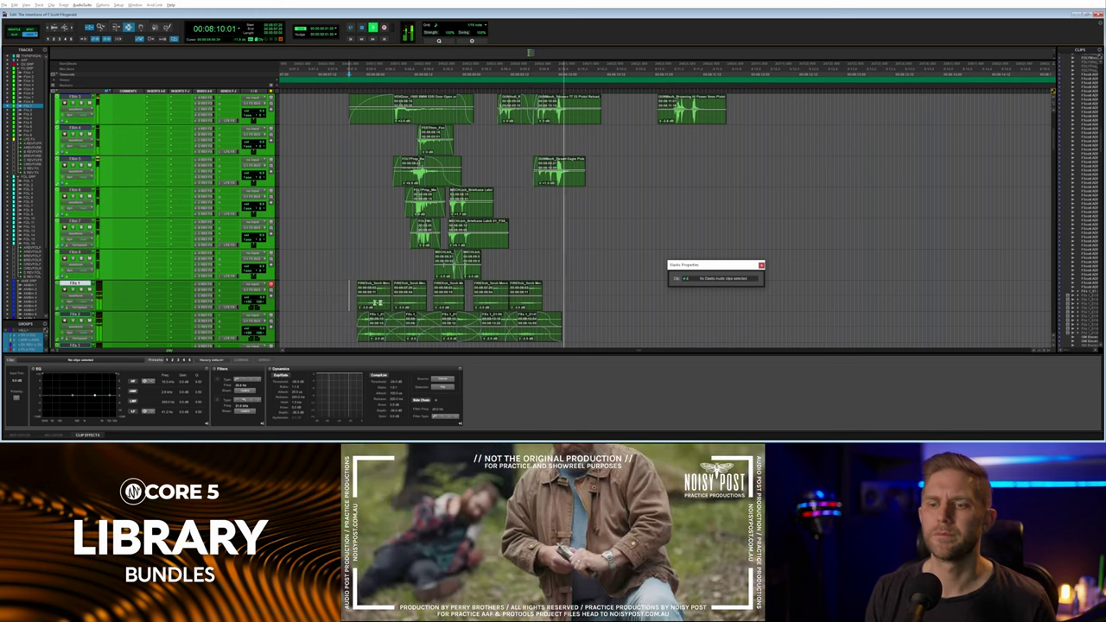
left_click(364, 304)
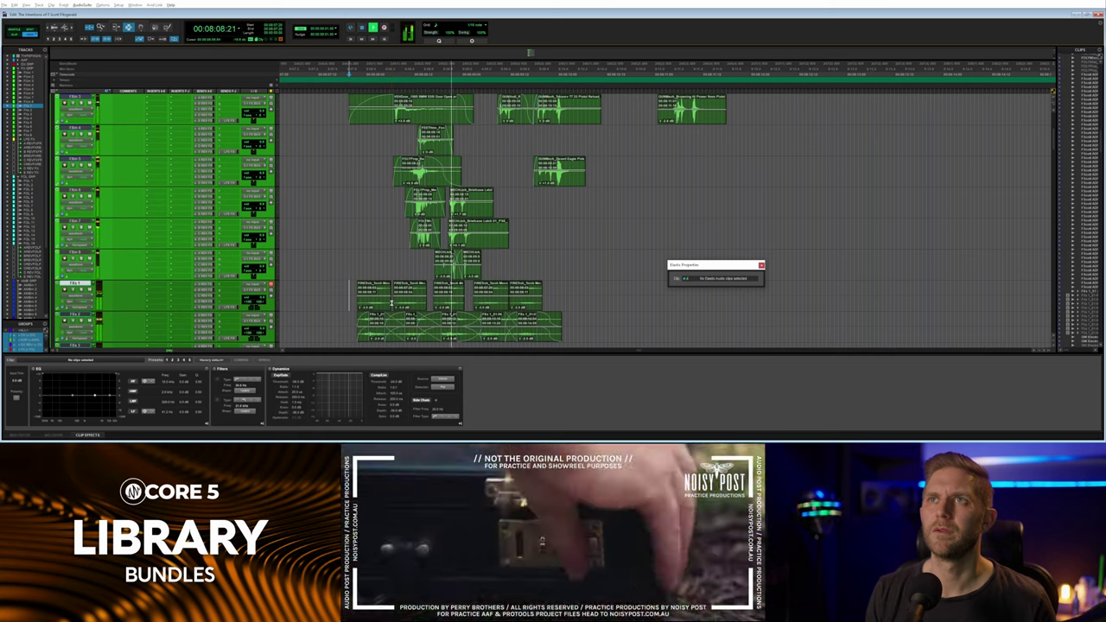
key("space")
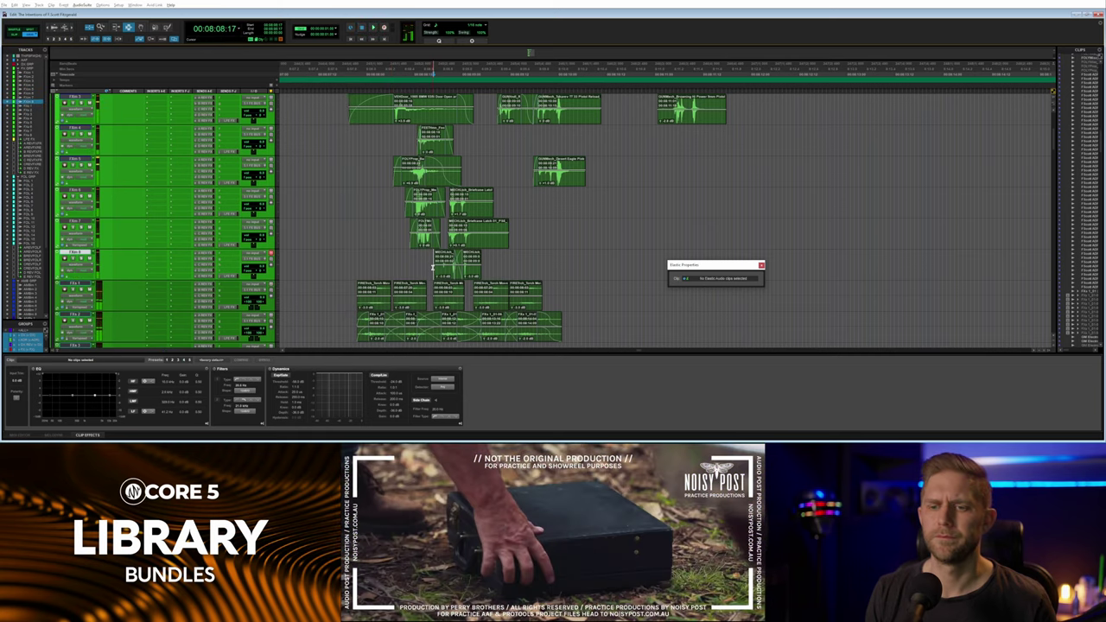
Nudge the third torch whoosh and the third soft whoosh one frame earlier, and play back through the pistol shots.
left_click(446, 324)
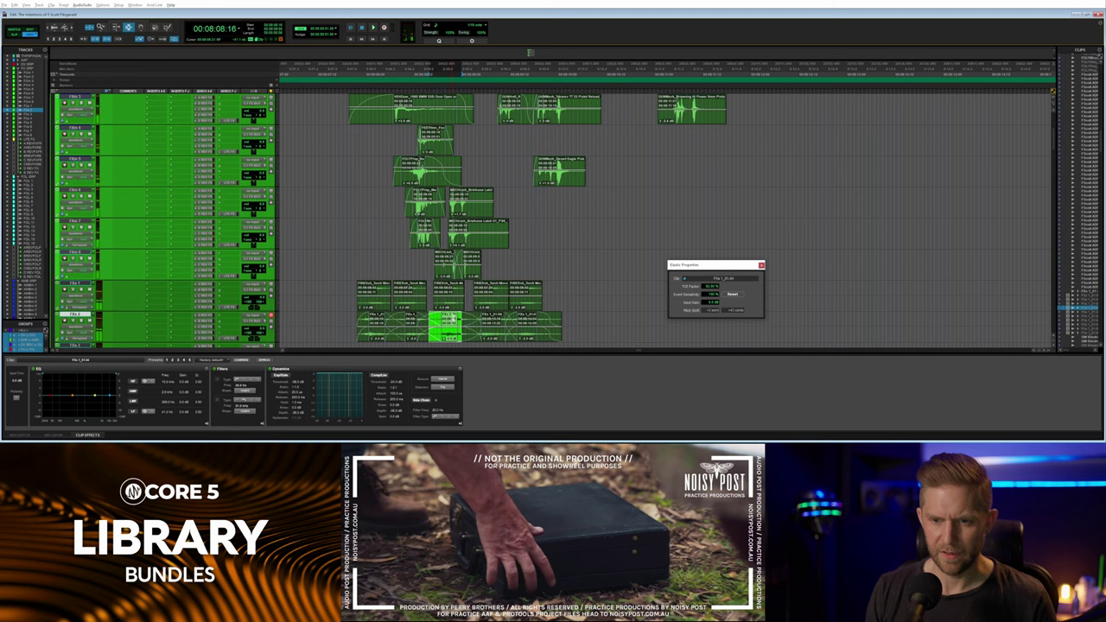
left_click(448, 304)
left_click(447, 303)
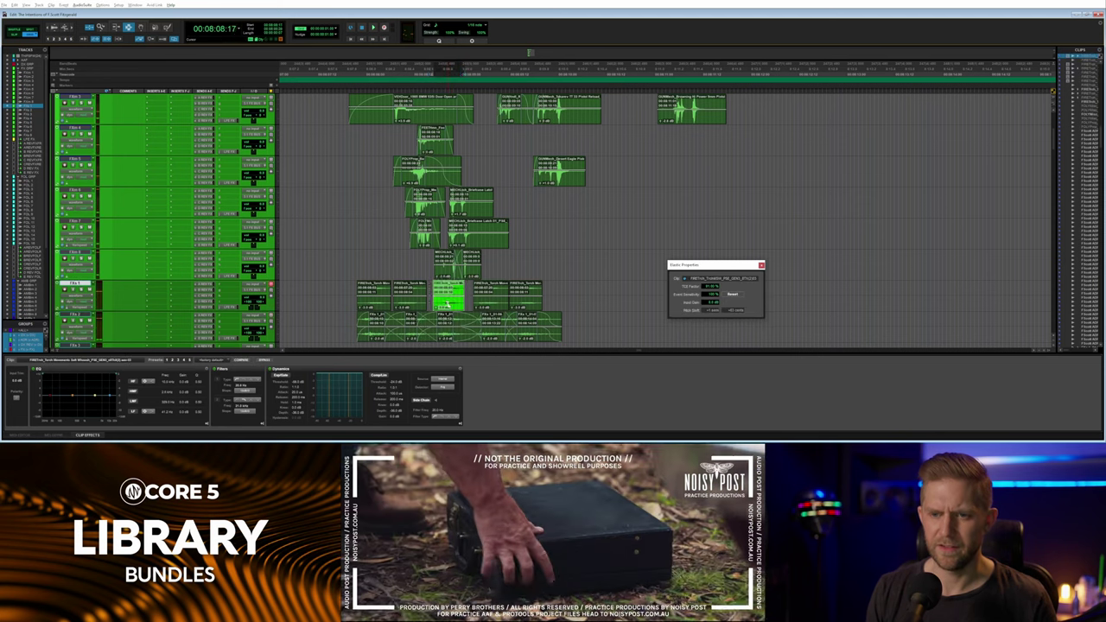
left_click(426, 293)
key("space")
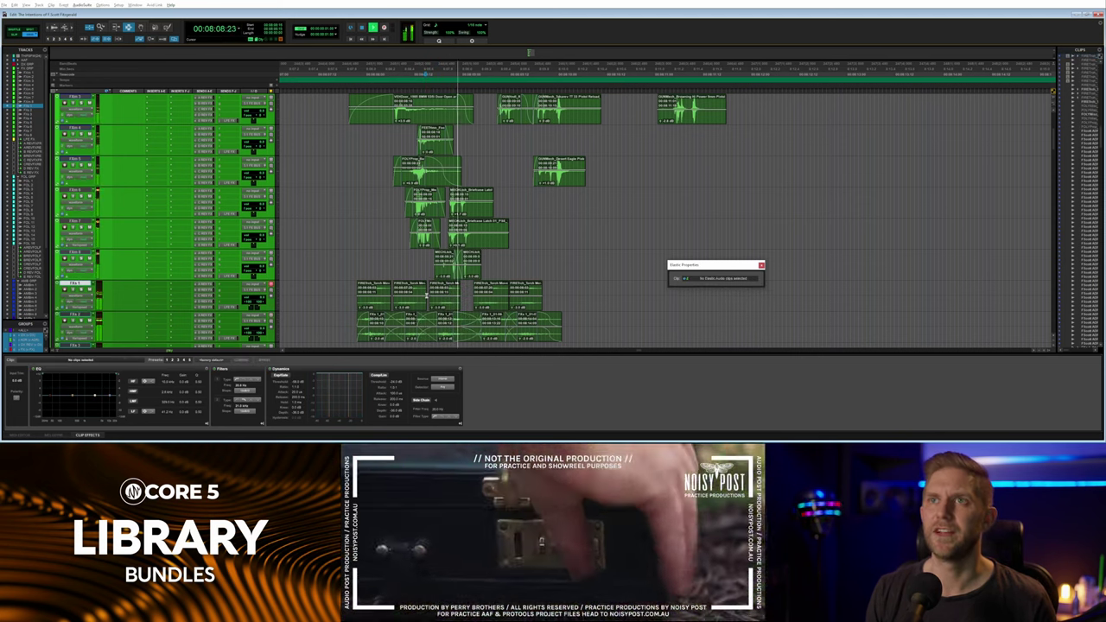
key("space")
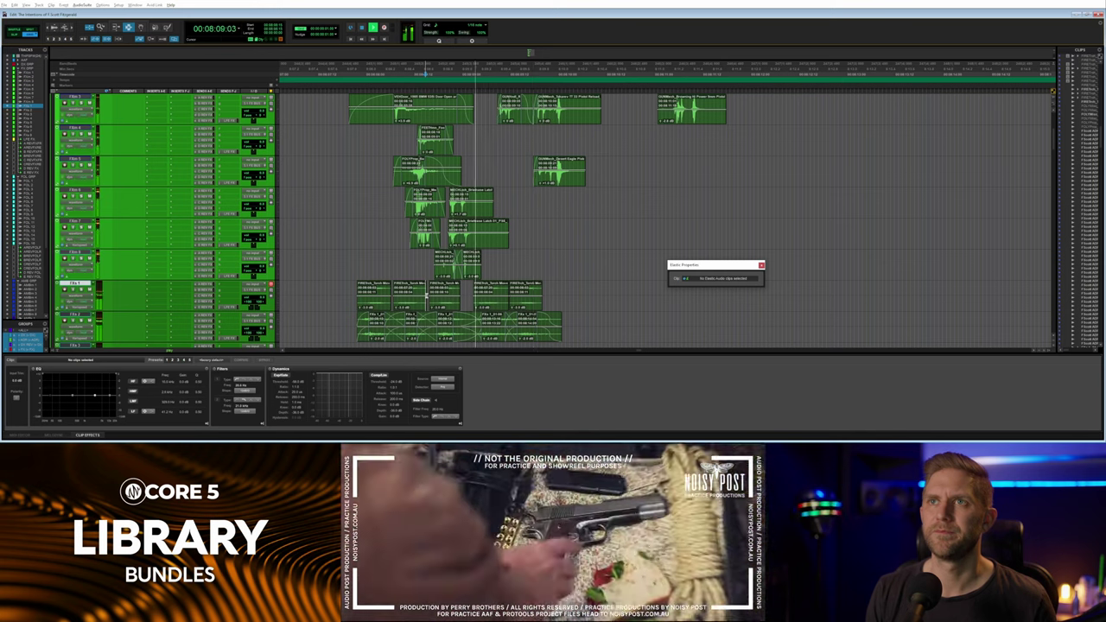
key("space")
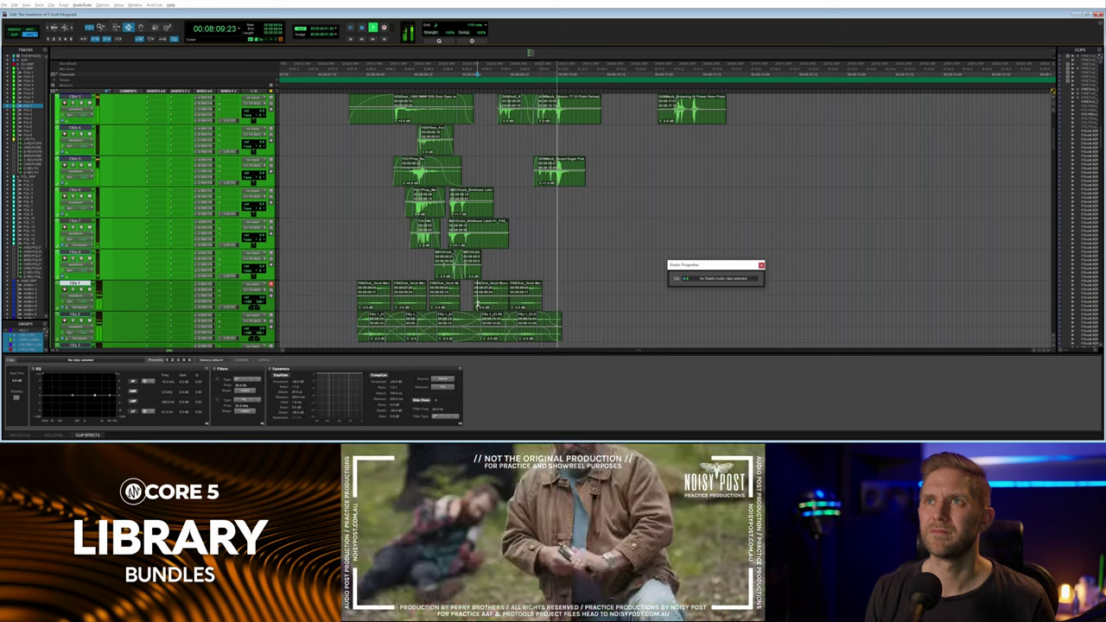
key("space")
Nudge the last soft and torch whooshes one frame later, and play back the complete layered sequence.
left_click(529, 310)
double_click(523, 326)
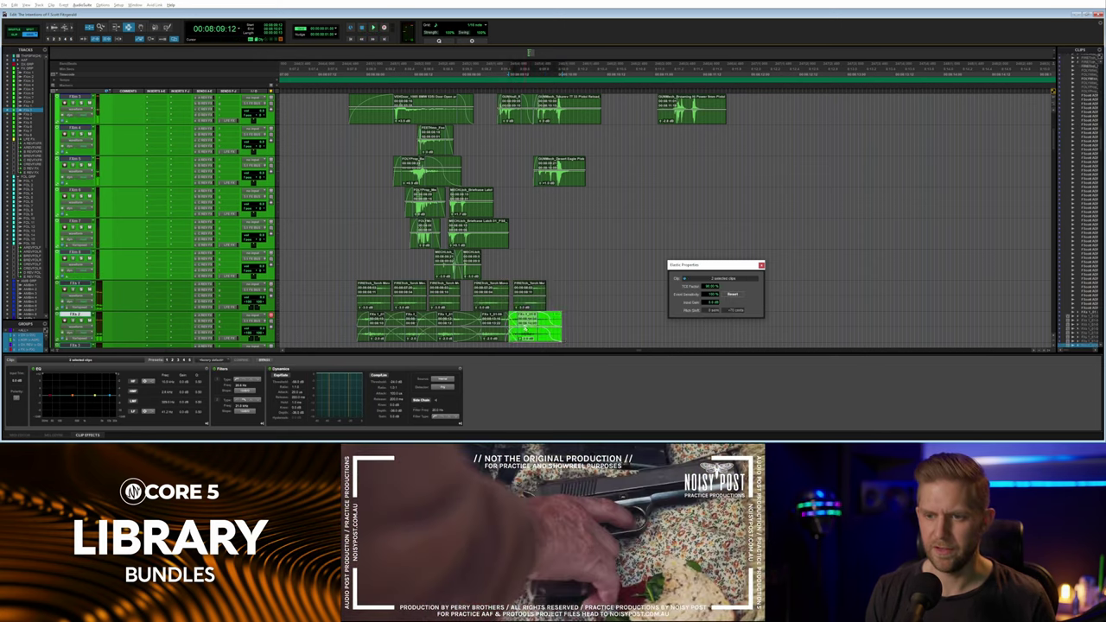
key("KP_Add")
left_click(509, 315)
key("space")
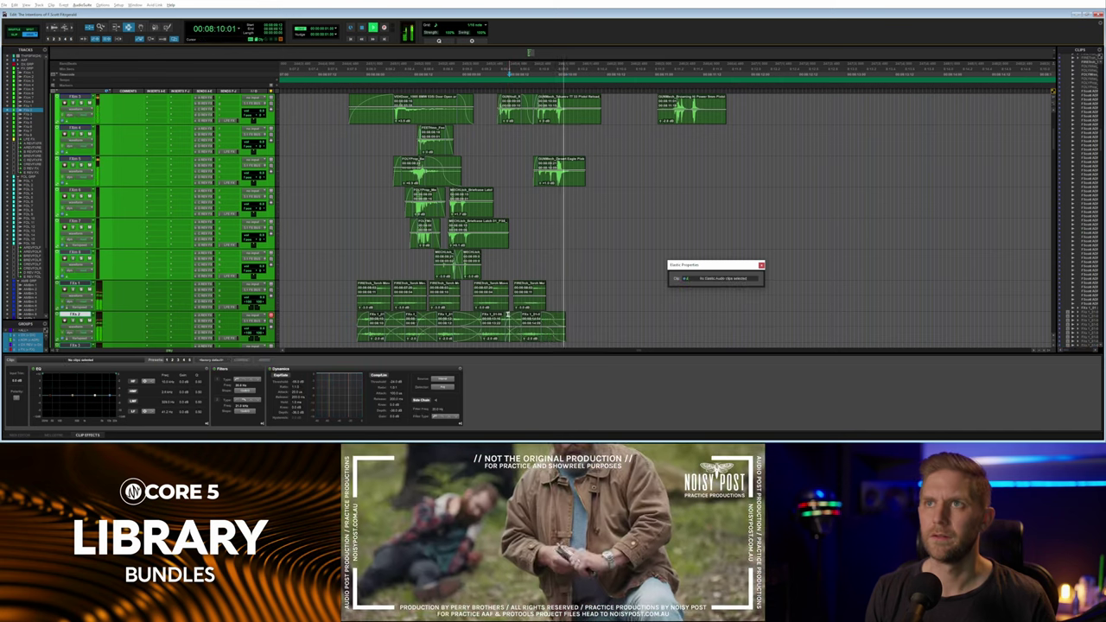
key("space")
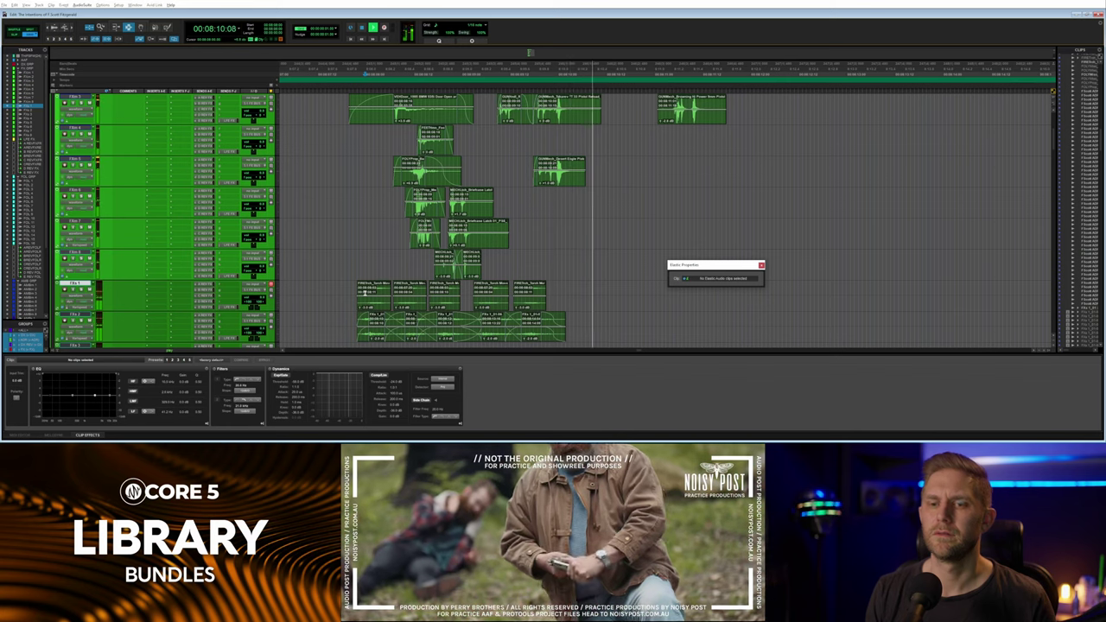
left_click(336, 287)
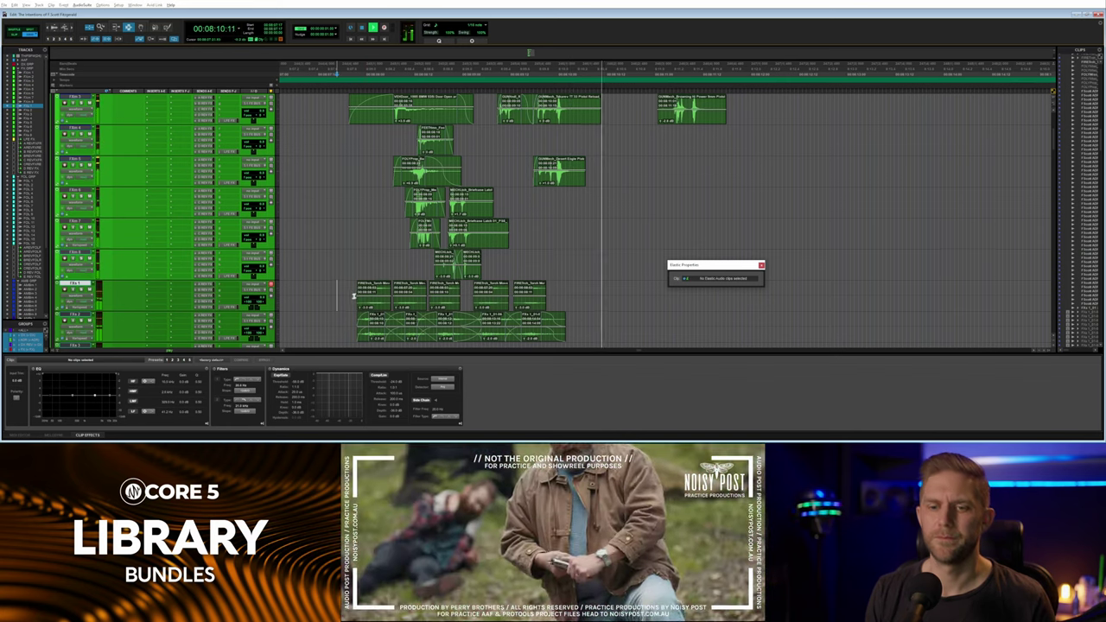
Adjust the clip gain of the five torch whooshes and play back the sequence.
left_click_drag(350, 317, 585, 331)
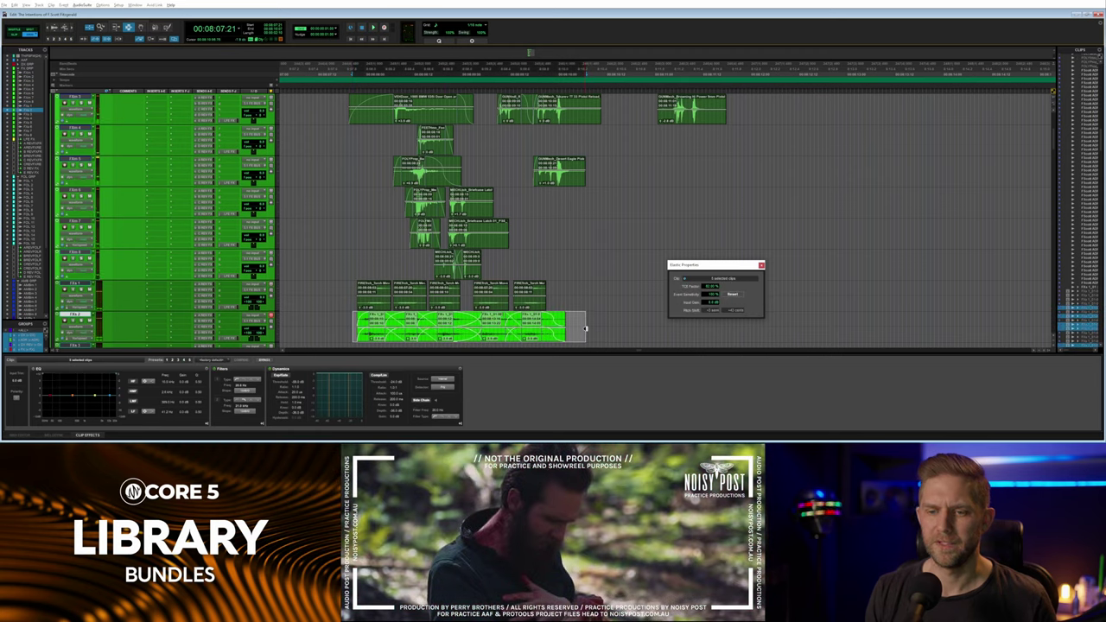
left_click(359, 311)
key("space")
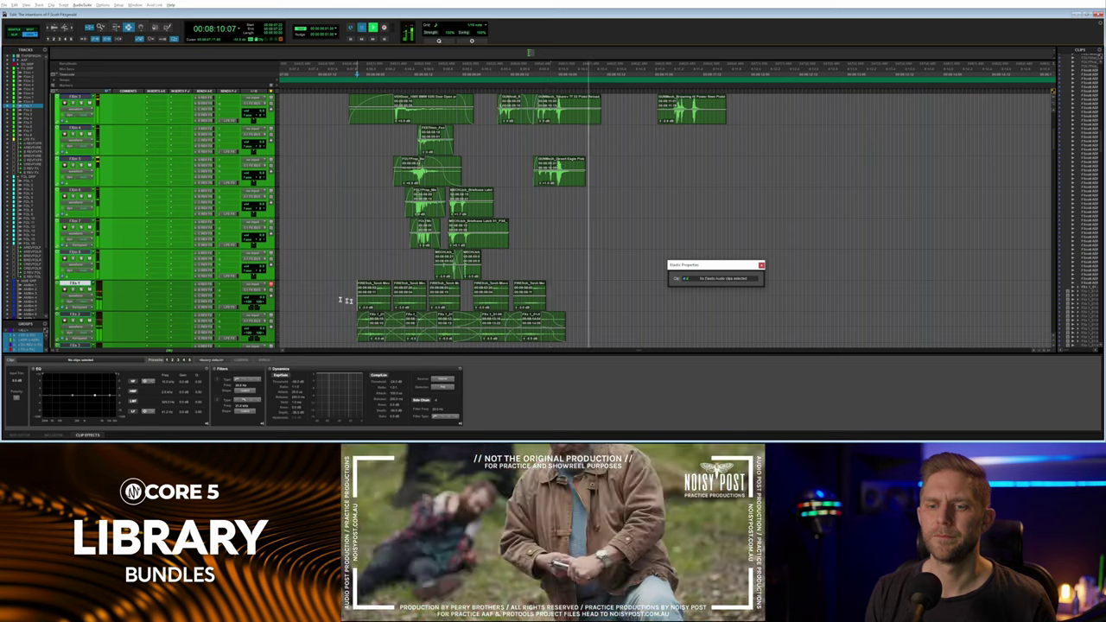
Adjust the clip gain of all soft and torch whooshes together, and play back the sequence through the pistol shots.
left_click_drag(345, 281, 594, 335)
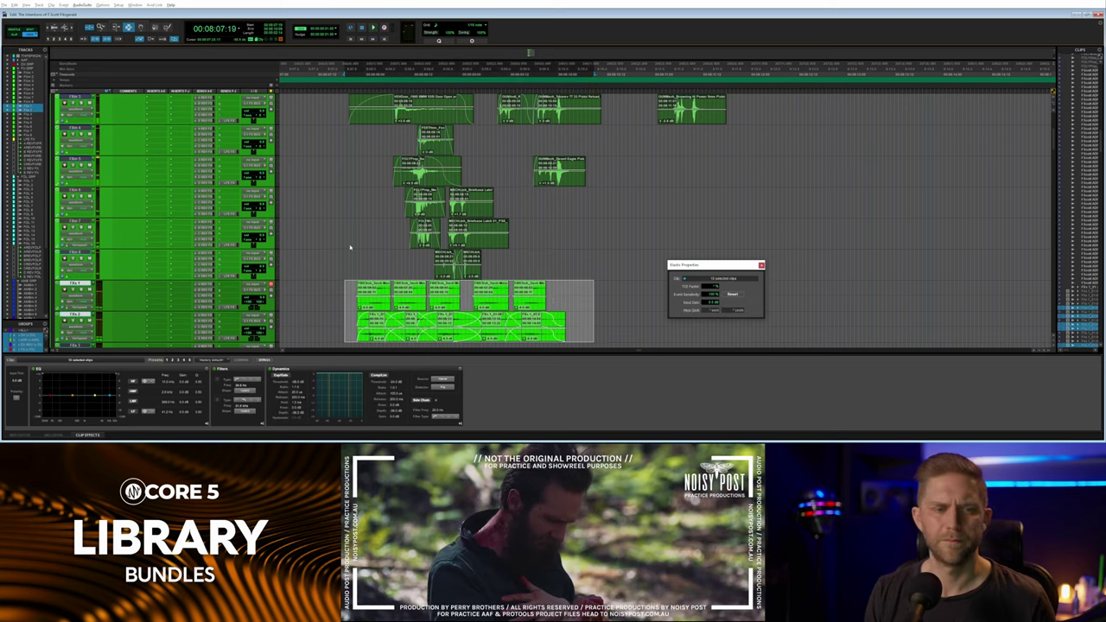
left_click(349, 246)
key("space")
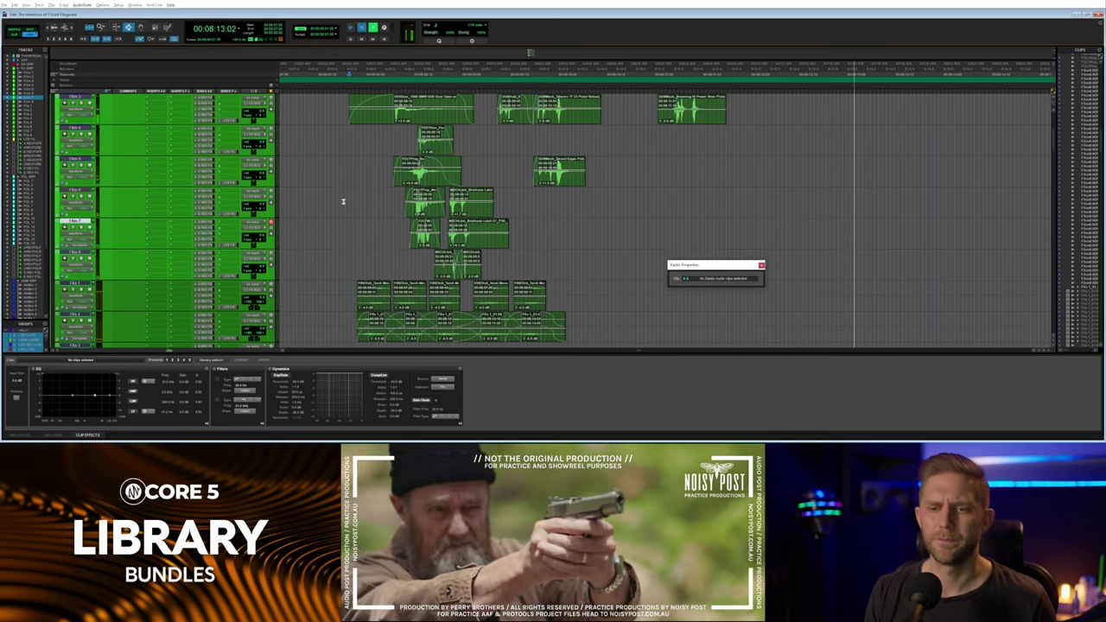
left_click(346, 203)
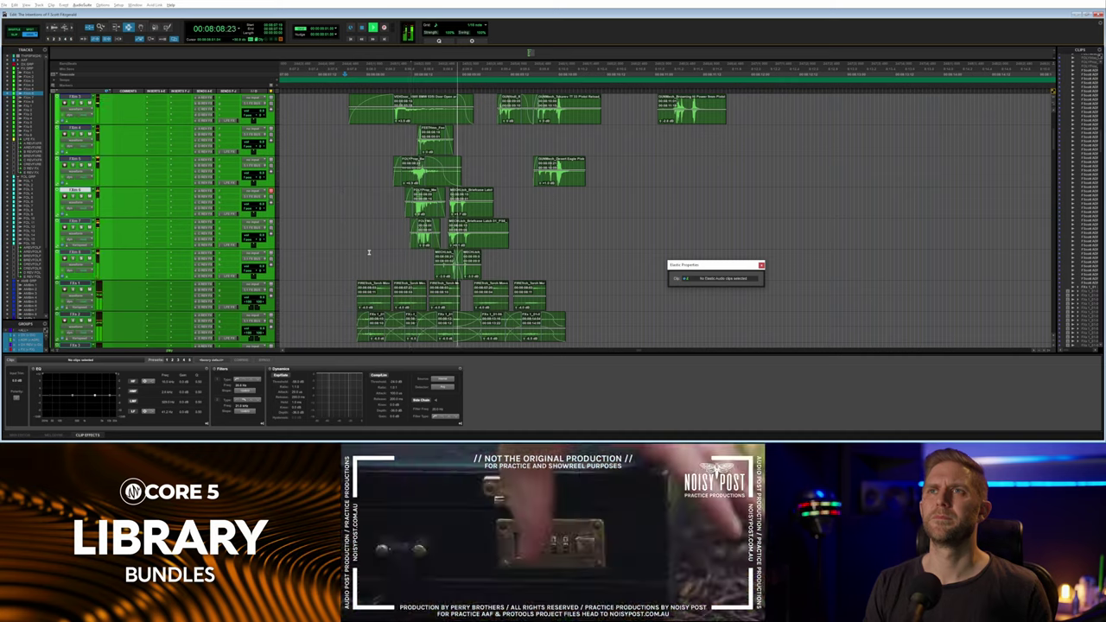
key("space")
mouse_move(345, 297)
left_mouse_down()
mouse_move(416, 316)
mouse_move(587, 320)
mouse_move(327, 296)
left_mouse_up()
left_click(328, 296)
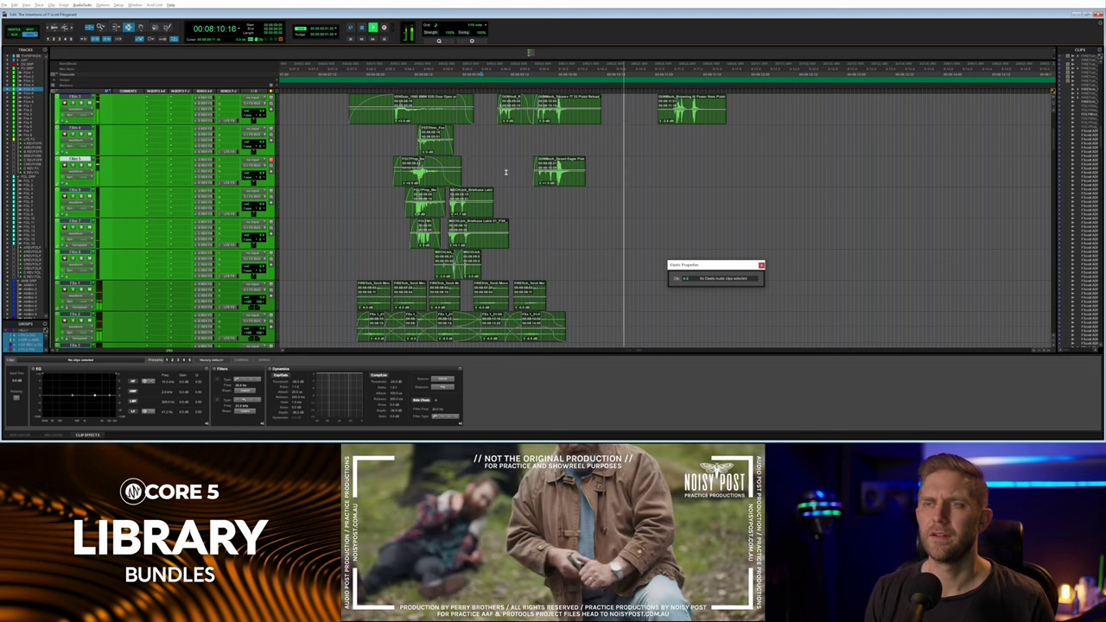
Play past the whoosh sequence to locate the shot before the man lowers his pistol, and set the playback start at 08:14:11.
key("r")
key("r")
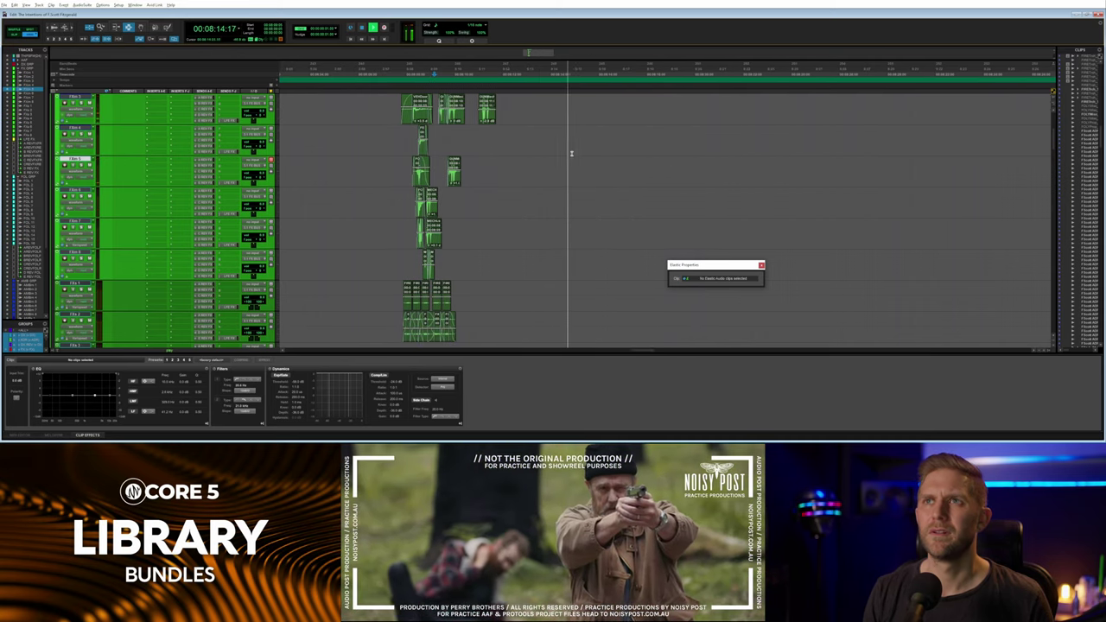
left_click(548, 138)
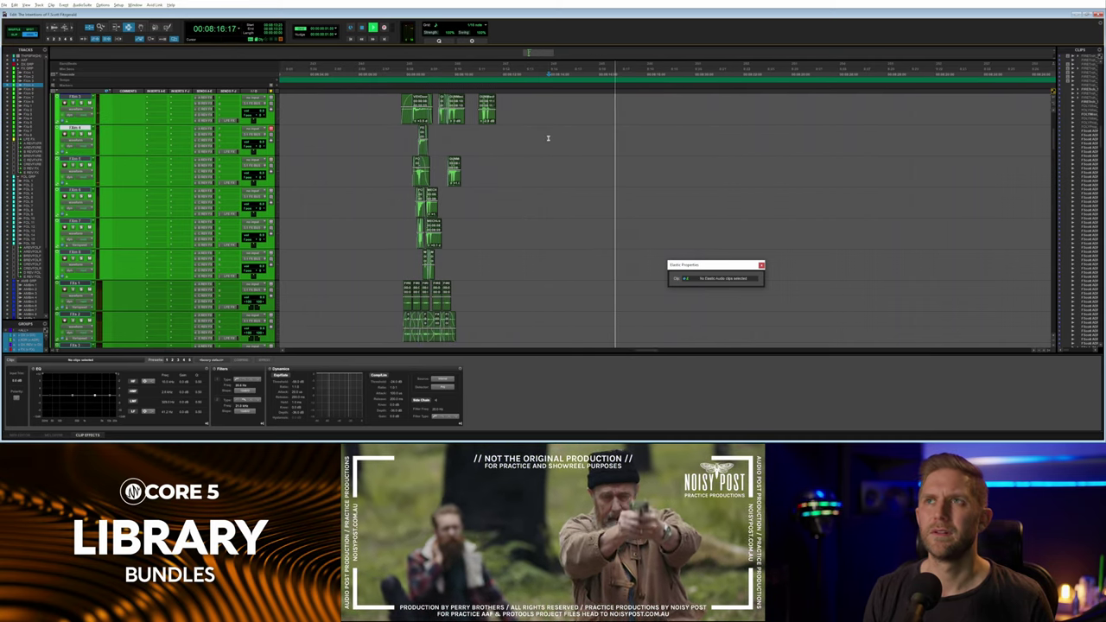
left_click(561, 164)
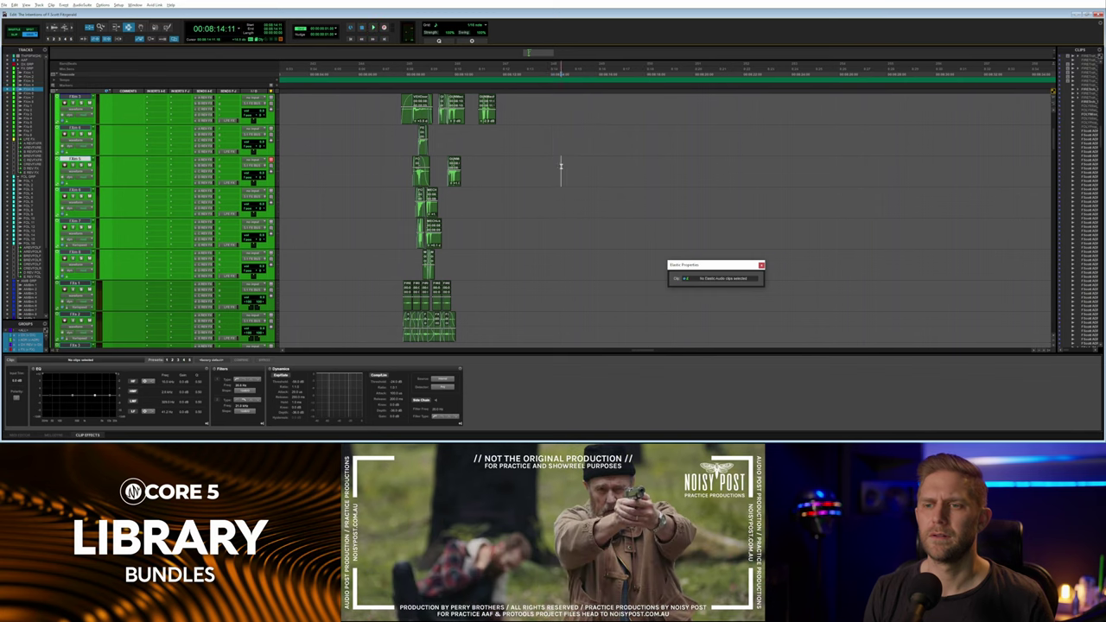
Switch to SoundQ, search the library for "pistol load", and audition the Desert Eagle and 44 Magnum pistol reload sounds.
key("alt+Tab")
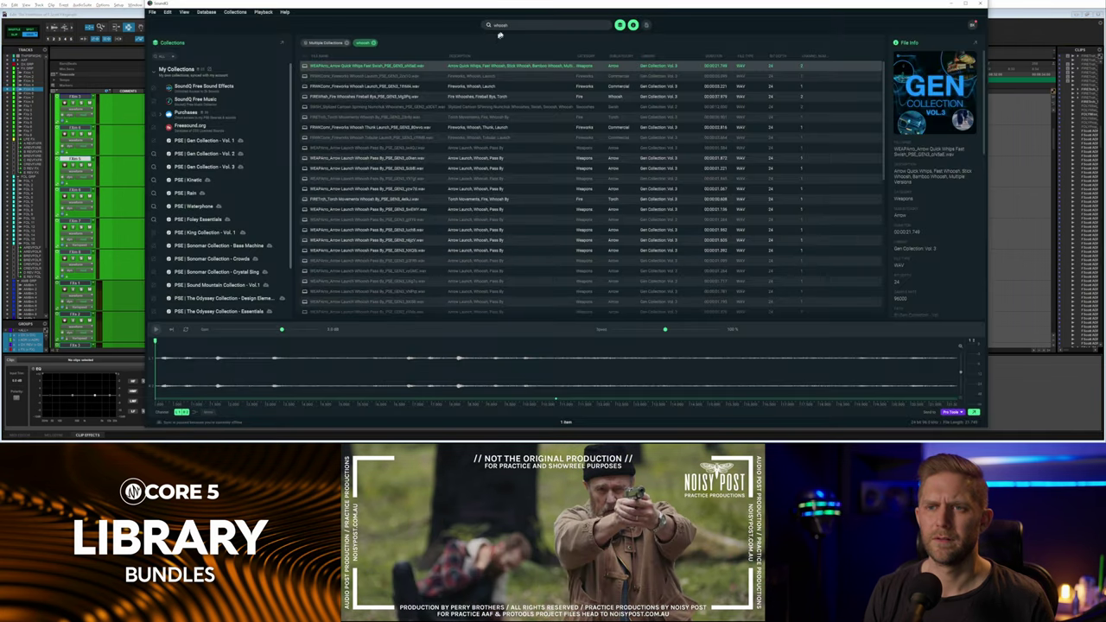
left_click(513, 27)
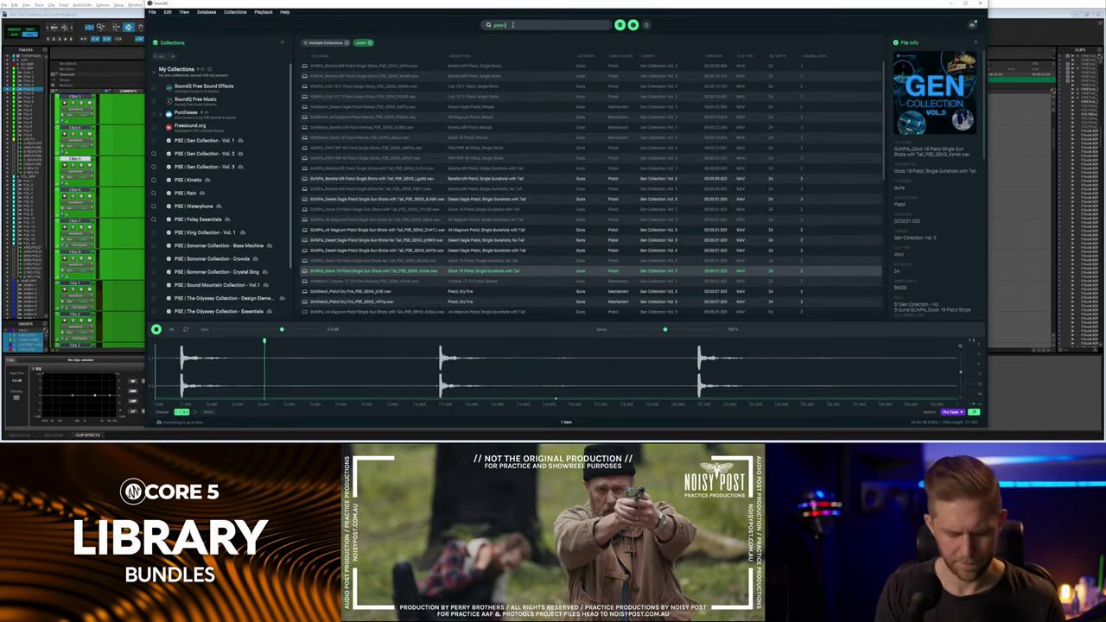
type("pistol load")
key("Return")
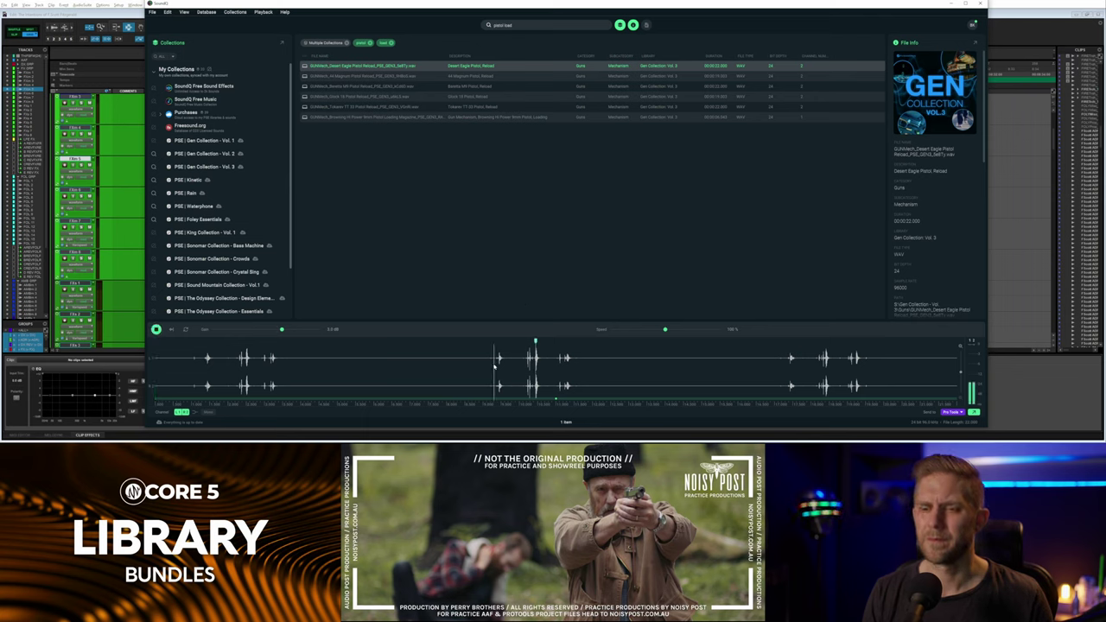
left_click(490, 77)
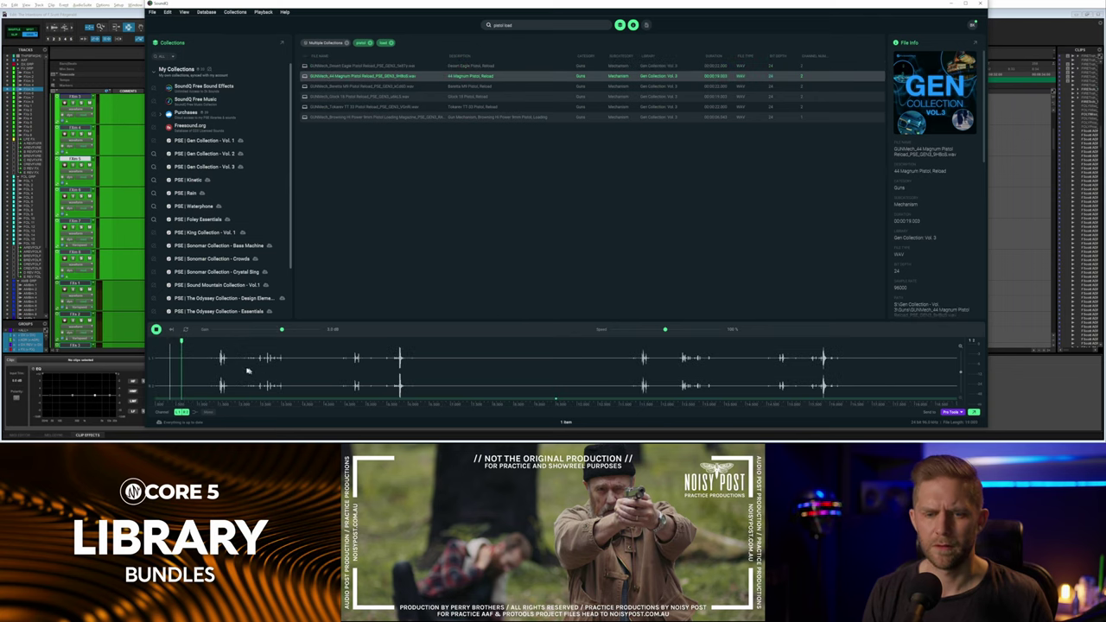
left_click_drag(332, 372, 584, 285)
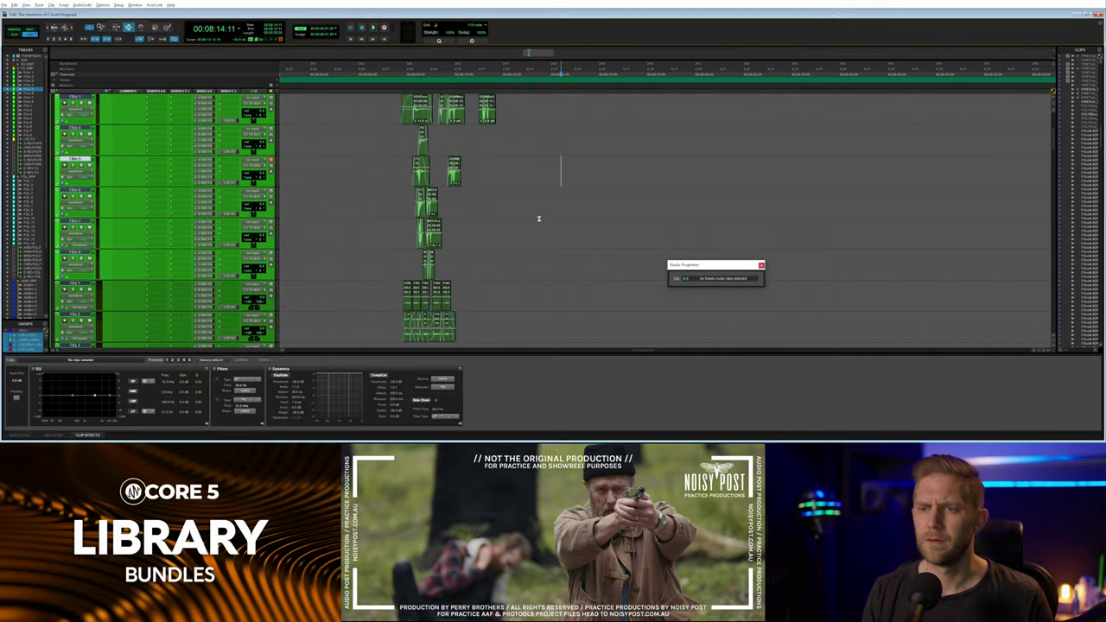
Check the pistol-lowering moment in Pro Tools and place a short section of the 44 Magnum Pistol Reload there on an effects track.
key("space")
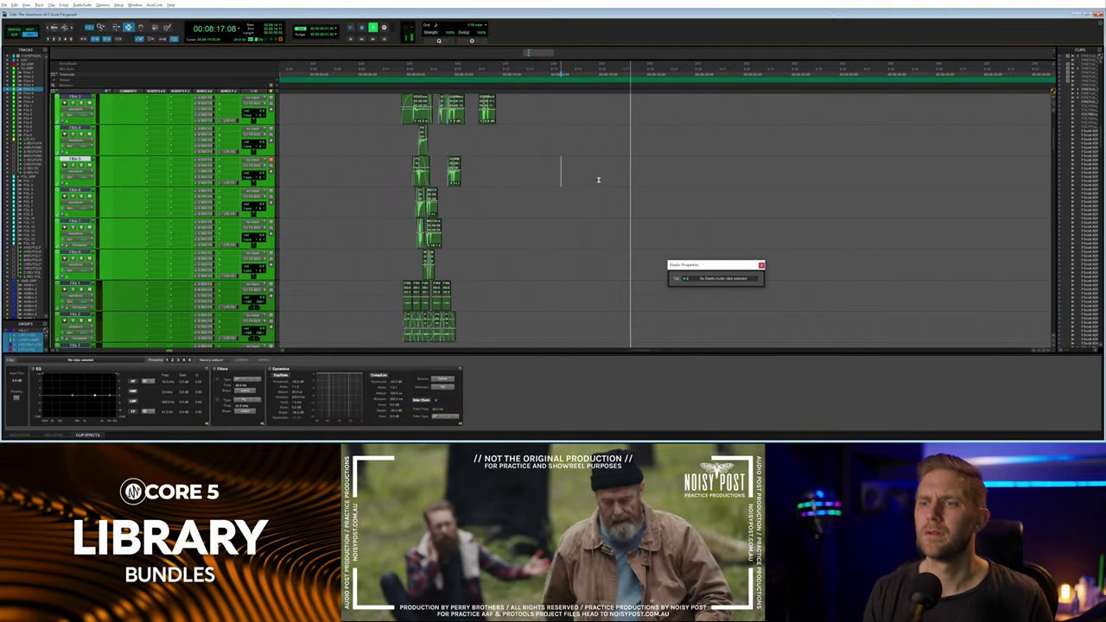
key("alt+Tab")
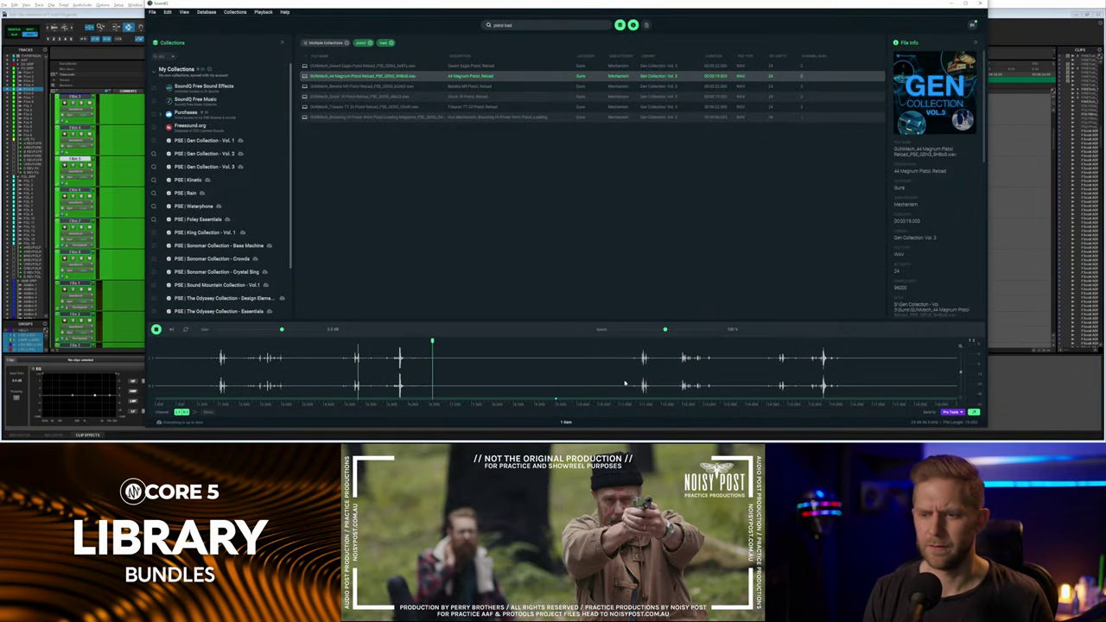
left_click_drag(627, 379, 695, 201)
key("alt+Tab")
key("s")
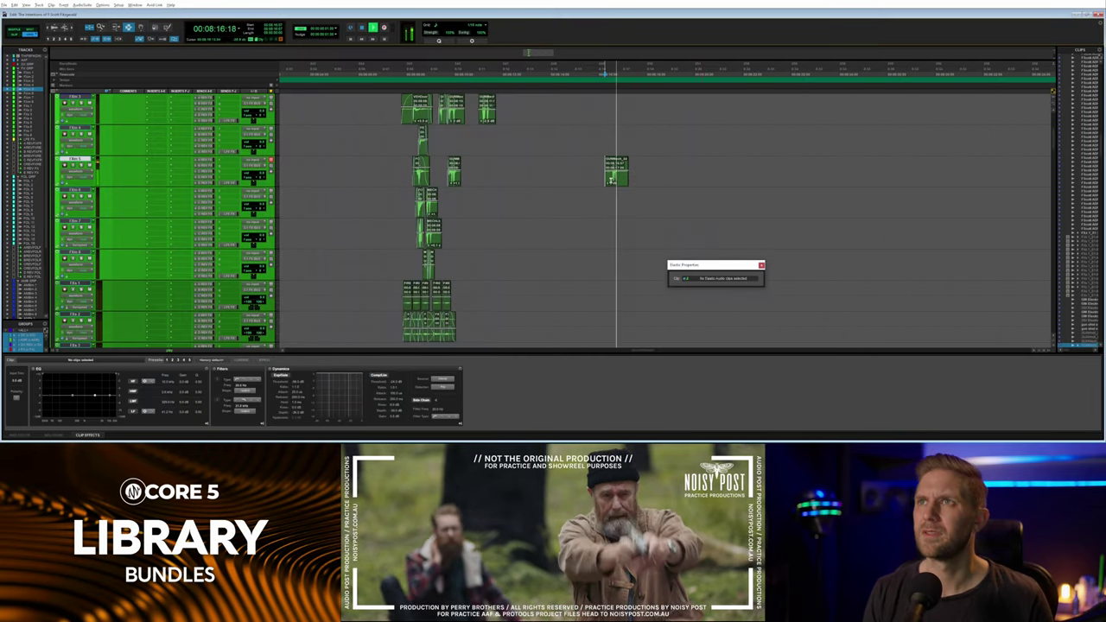
Shift the 44 Magnum reload clip slightly later to sync with the pistol being lowered, and play it back.
left_click(613, 180)
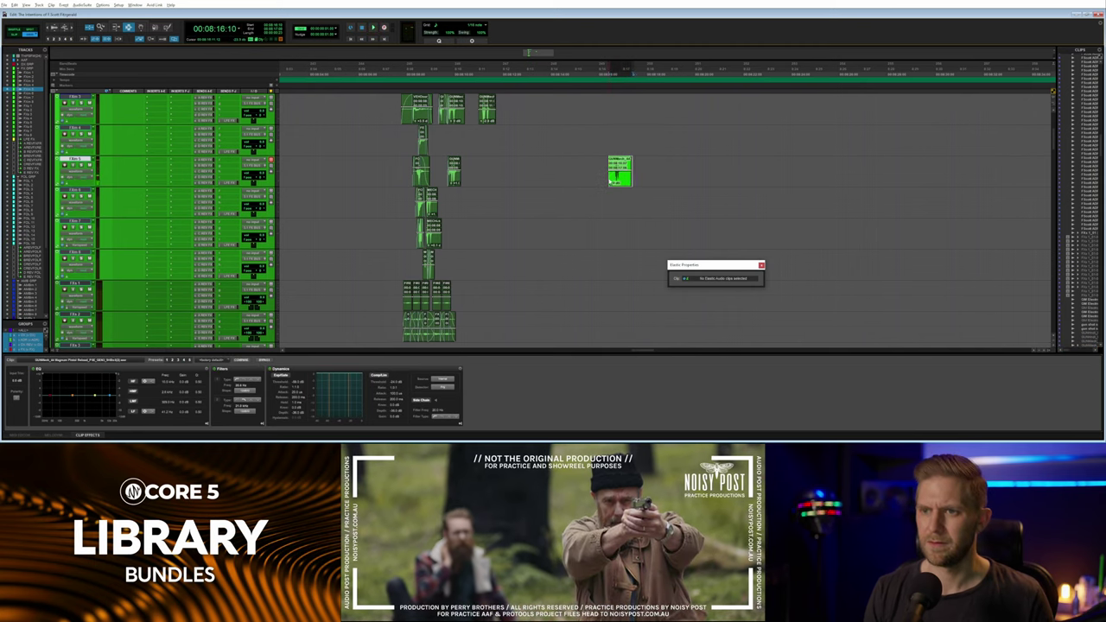
left_click(621, 177)
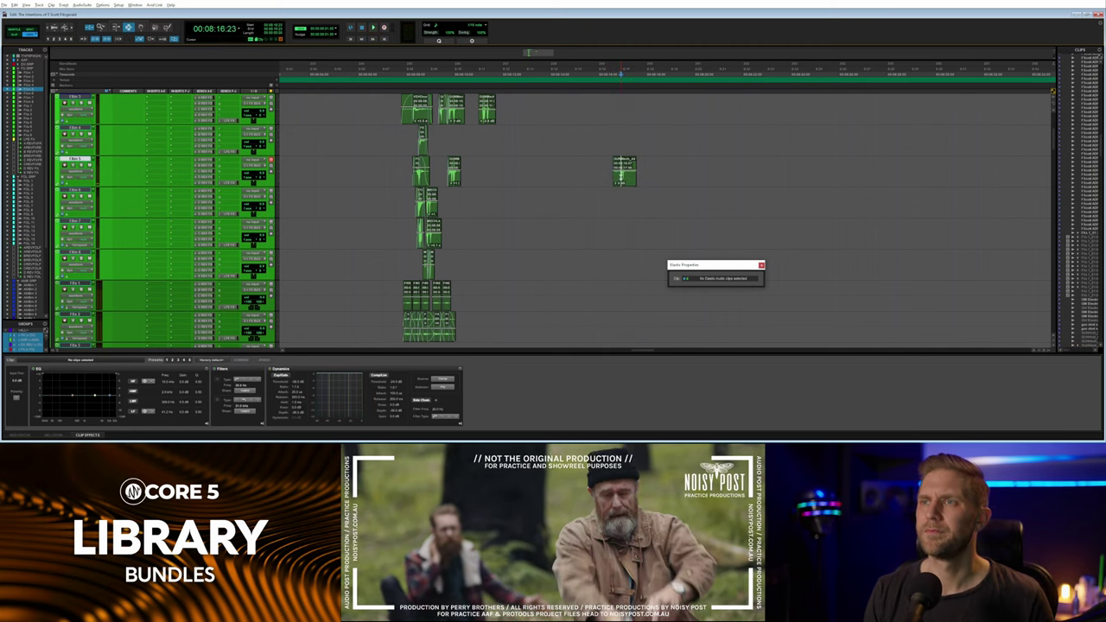
key("space")
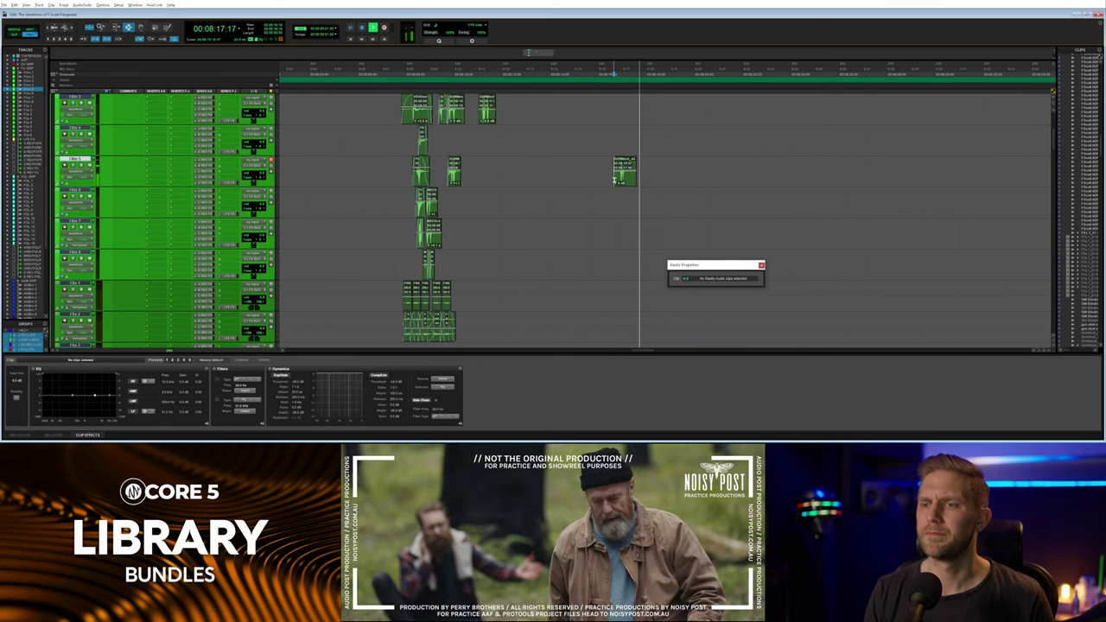
key("space")
Refine the reload clip's start and clip gain, and play back through the shots that follow.
left_click(620, 180)
left_click(613, 184)
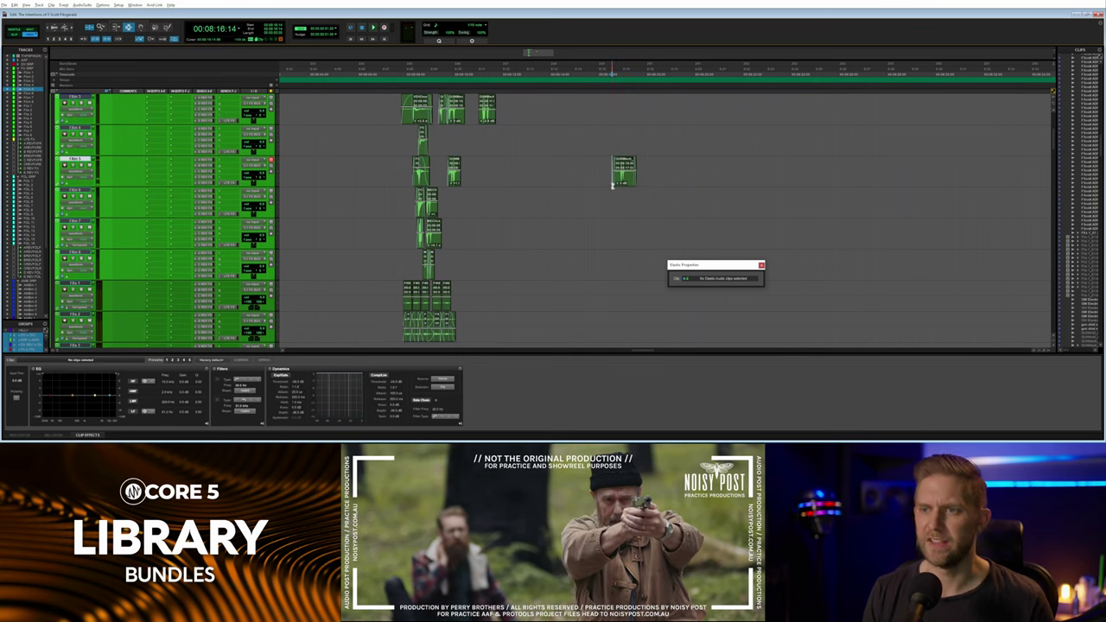
key("space")
left_click(625, 178)
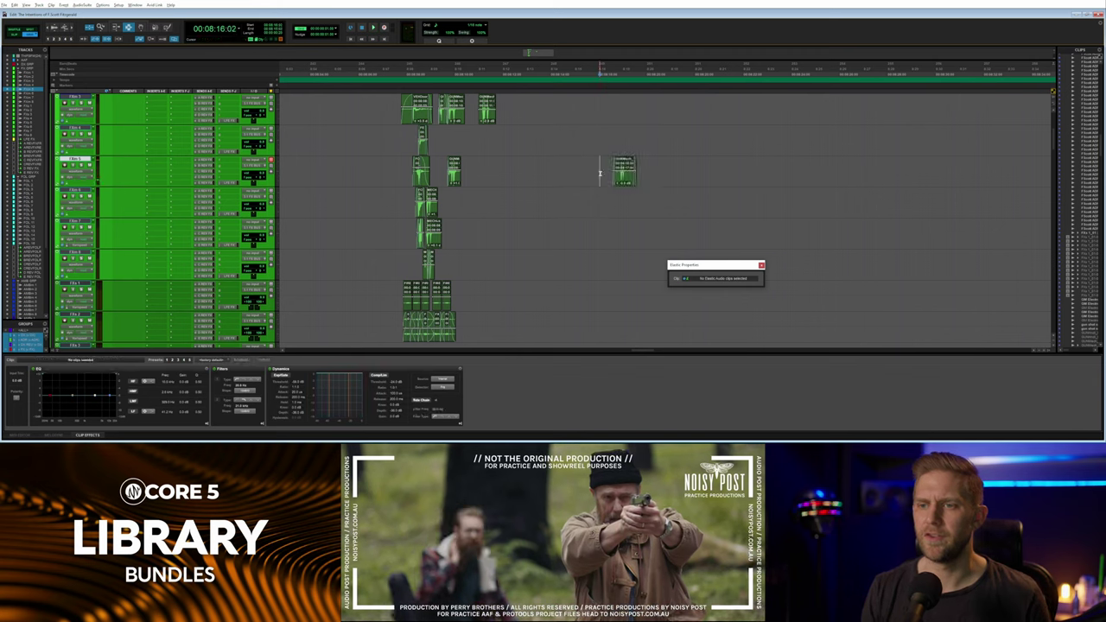
left_click(600, 174)
key("space")
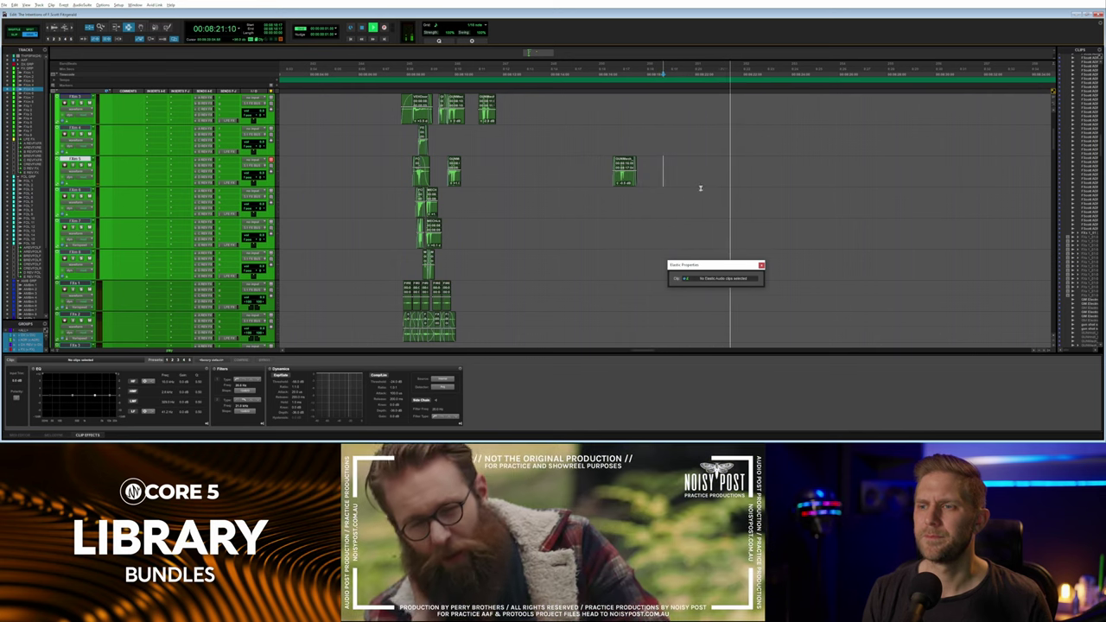
Search SoundQ for "body", audition the Foley impacts, and select the hit in the Body Impact Bump Grab file for transfer.
key("alt+Tab")
left_click_drag(529, 27, 474, 29)
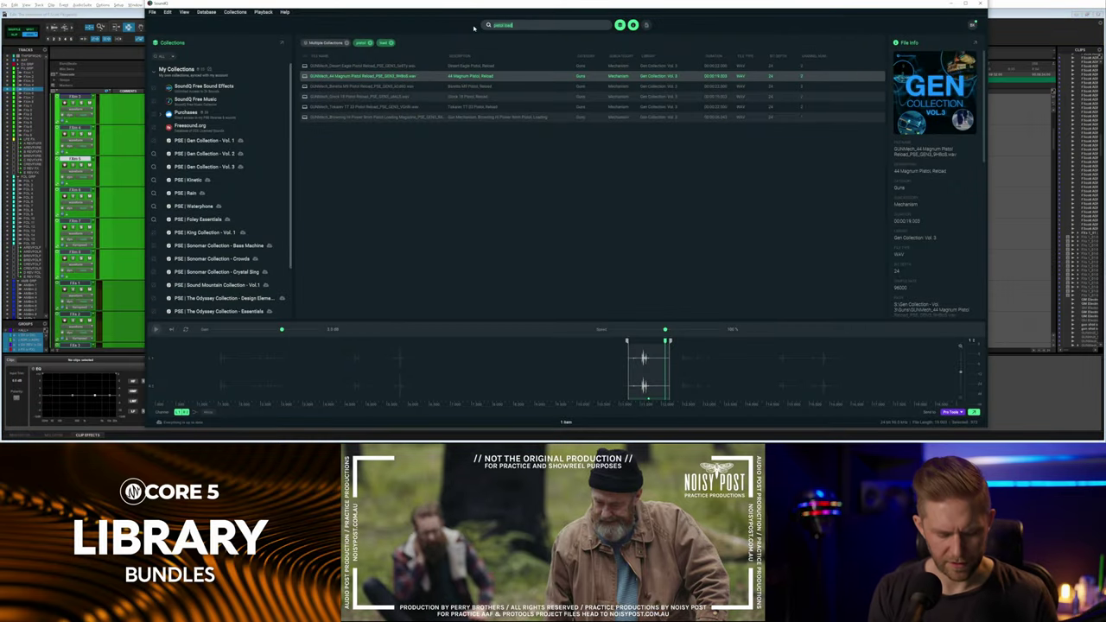
type("body")
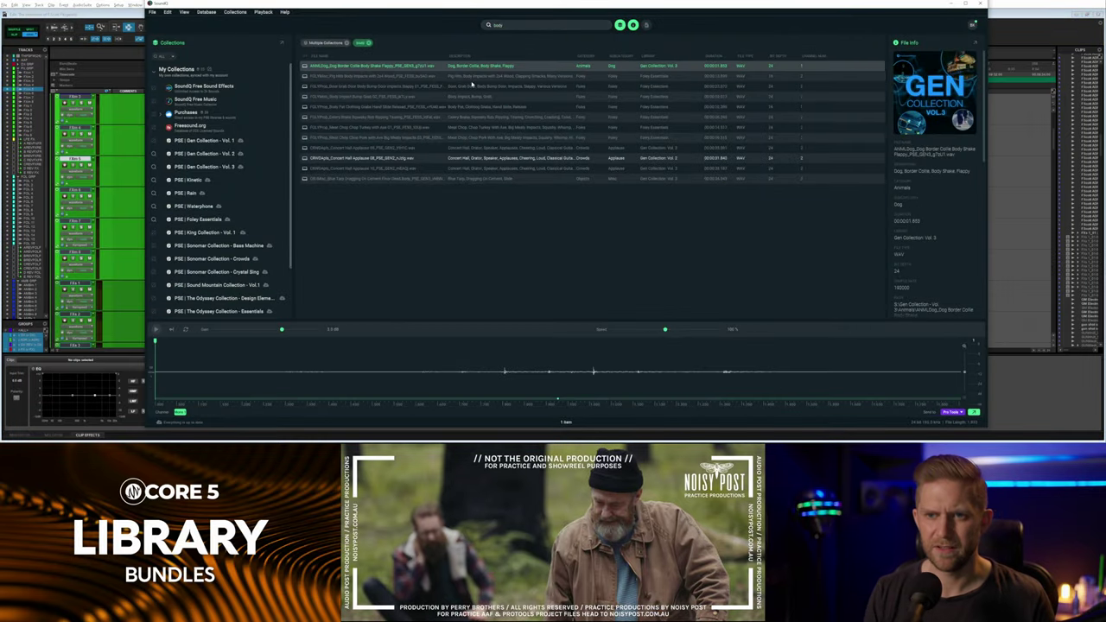
left_click(469, 87)
left_click(469, 97)
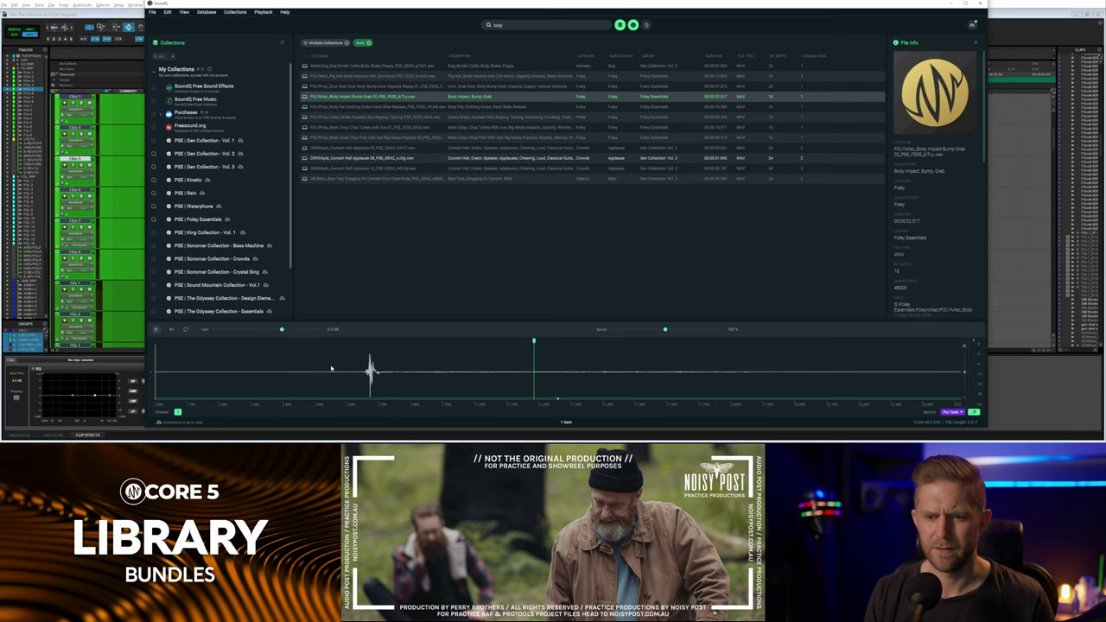
left_click_drag(331, 366, 590, 366)
key("s")
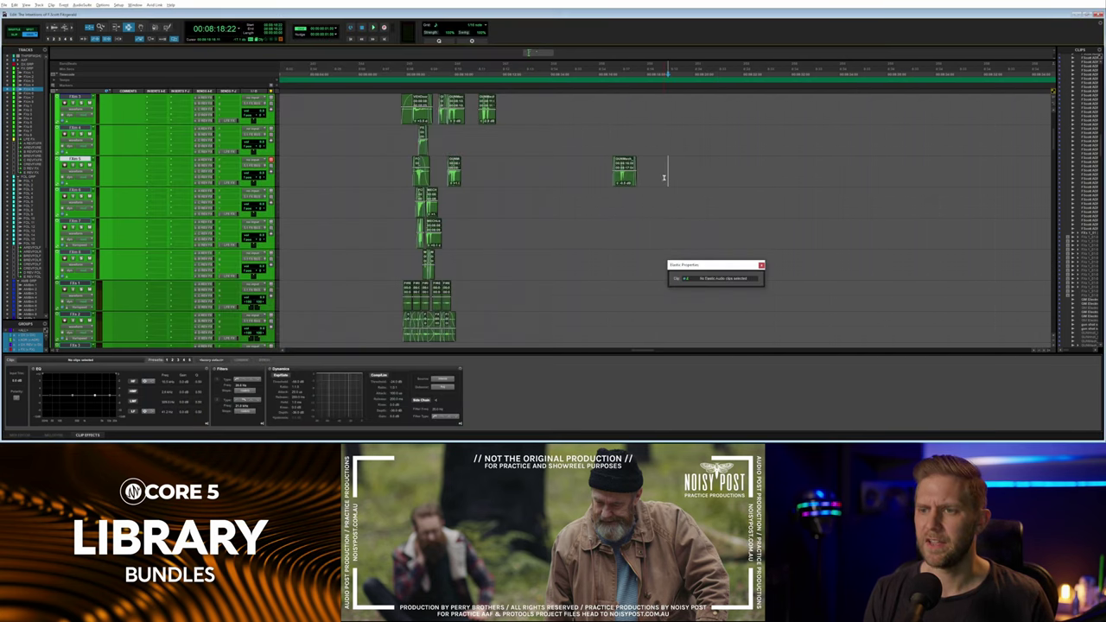
Move the 44 Magnum reload clip up two effects tracks, keeping its timeline position.
scroll(657, 186, "up", 2)
left_click(624, 226)
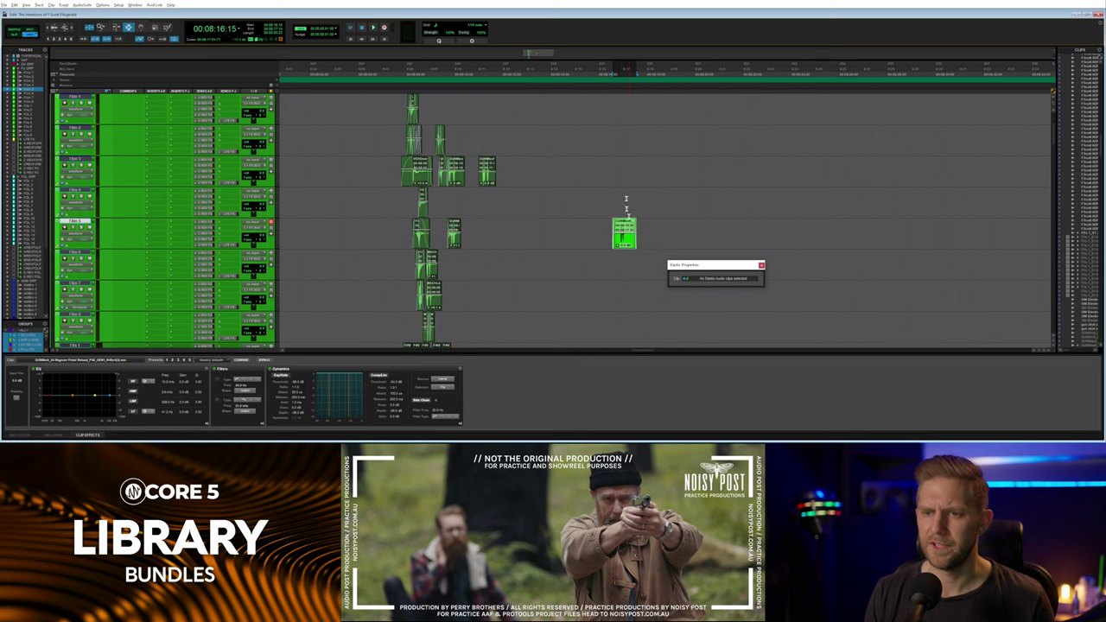
key("ctrl+z")
key("semicolon")
key("ctrl+v")
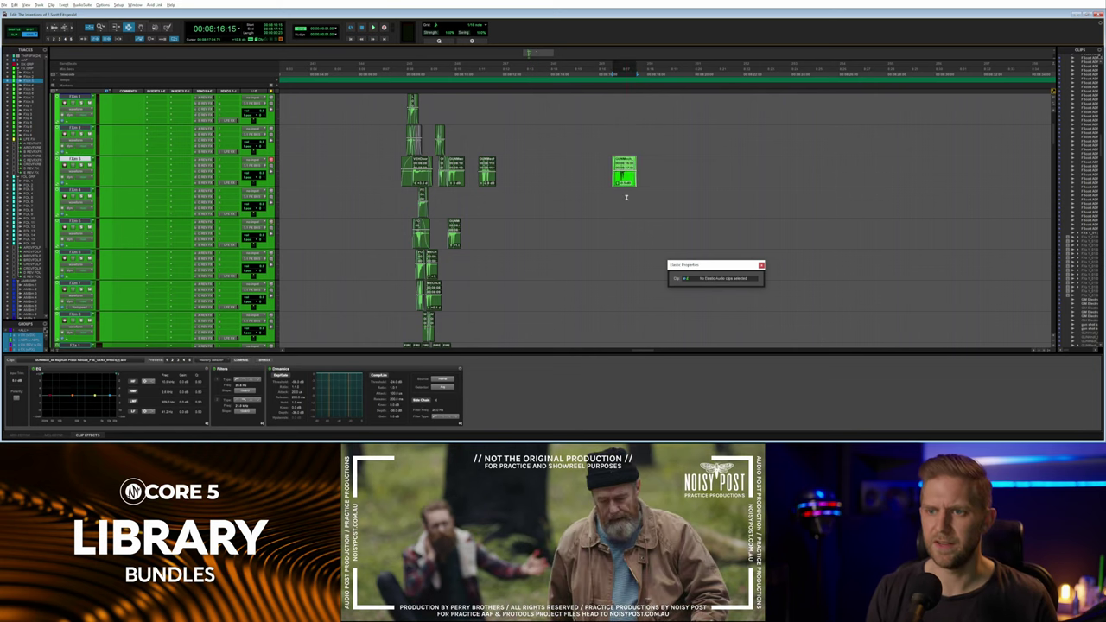
key("ctrl+z")
Place the selected Body Impact Bump Grab section on the second Foley track at the kneeling man's shot.
key("alt+Tab")
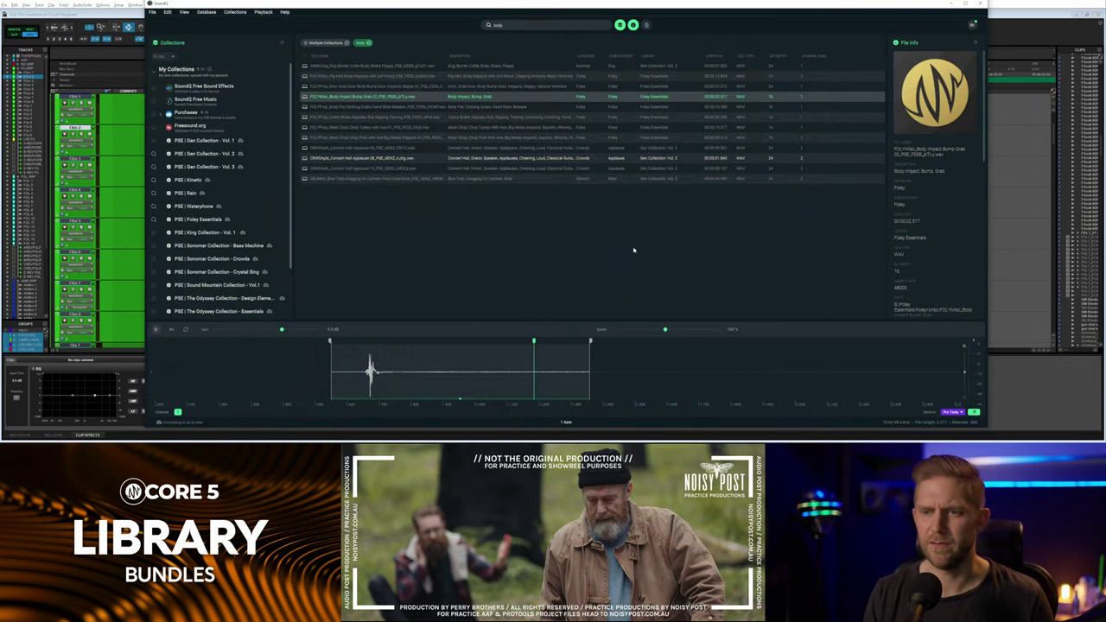
key("alt+Tab")
scroll(634, 248, "down", 10)
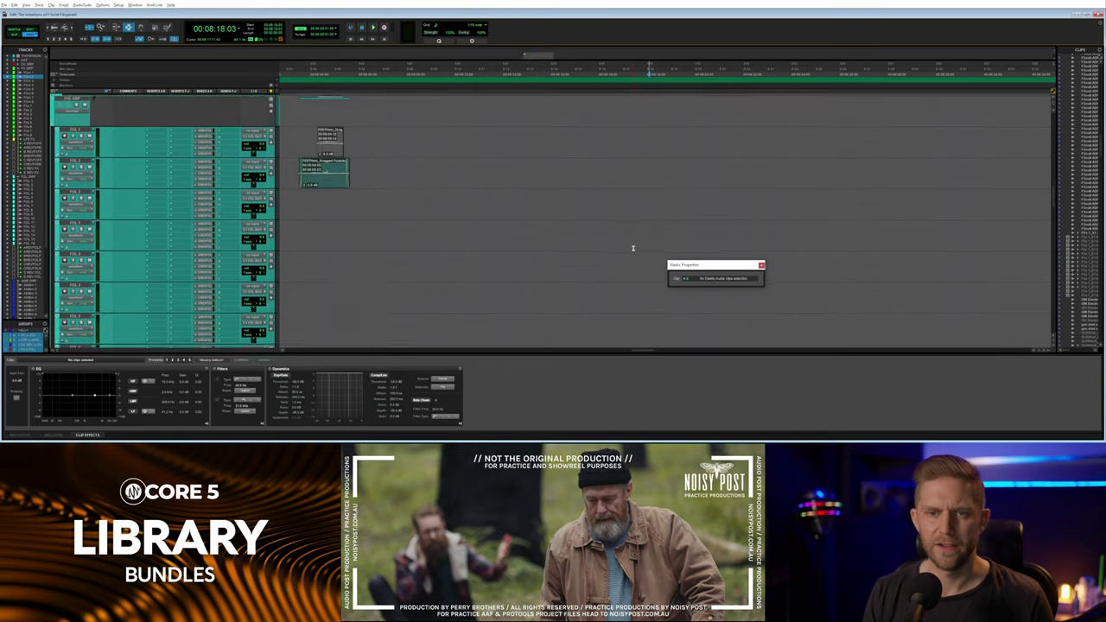
key("alt+Tab")
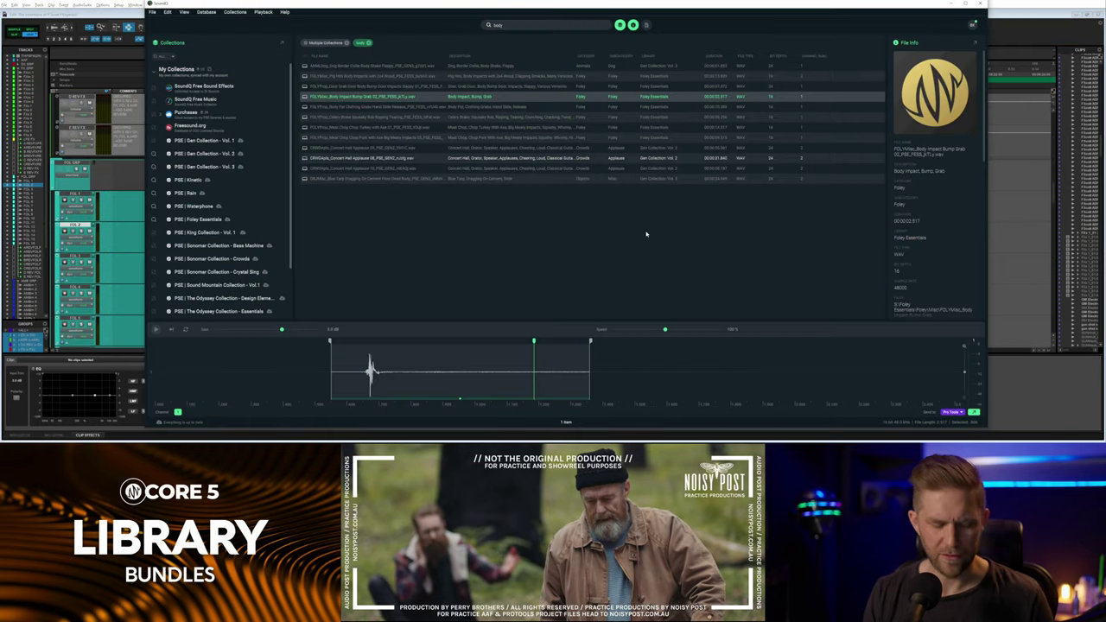
key("alt+Tab")
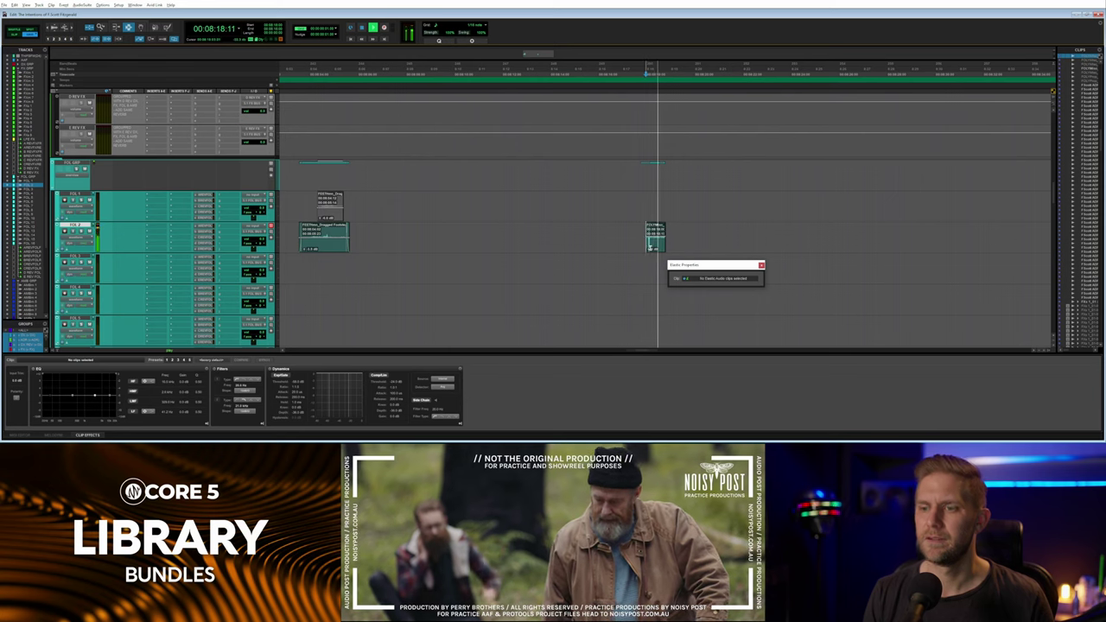
Move the body impact clip to about 08:20:17 on the second Foley track, fade it out, and play it back.
left_click(648, 242)
left_click_drag(621, 243, 722, 247)
left_click(659, 244)
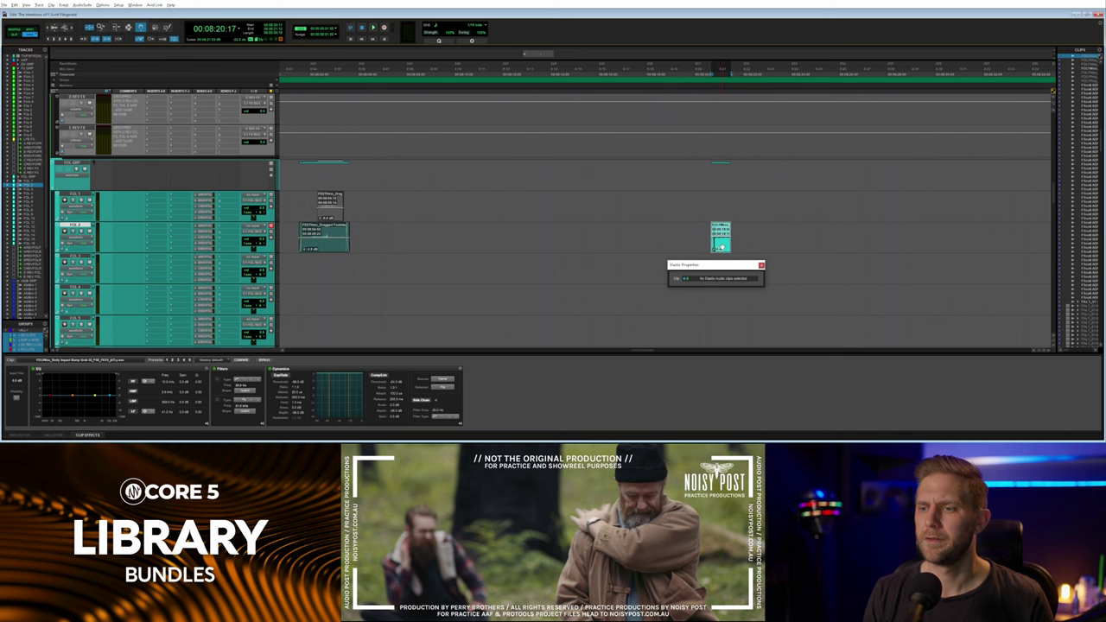
left_click(706, 244)
key("space")
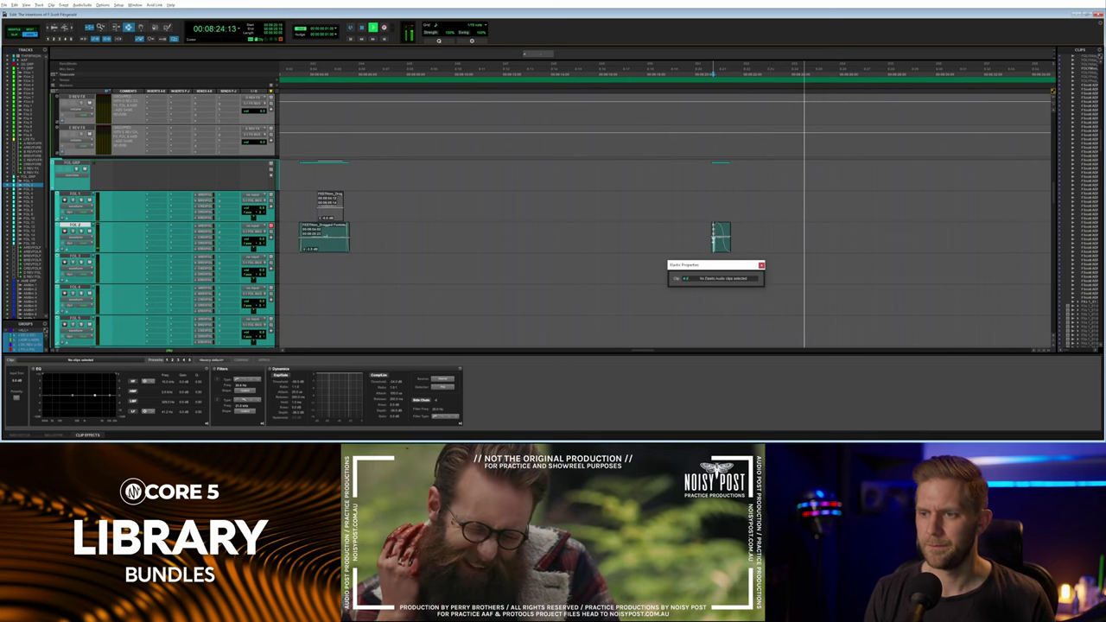
Replay the body impact clip on the second Foley track against the kneeling man's shot.
key("space")
key("space")
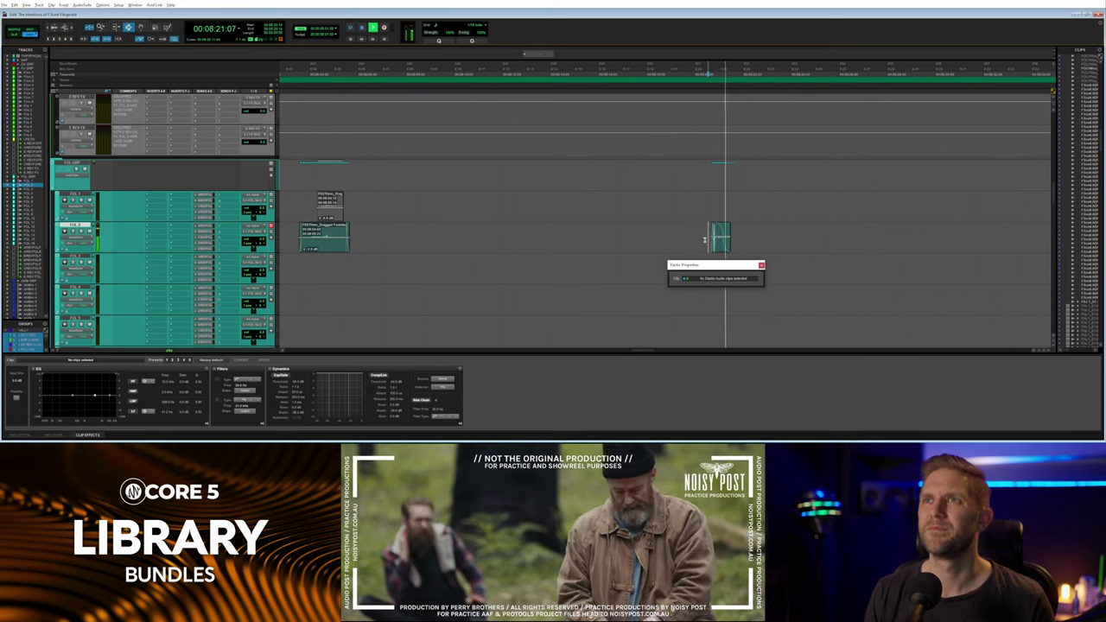
key("space")
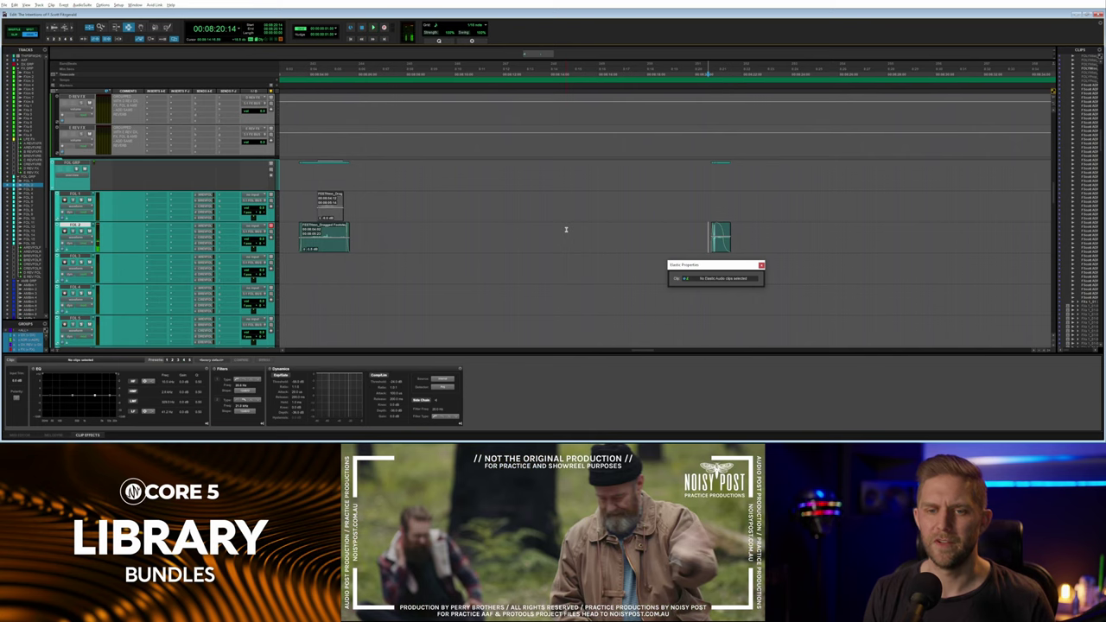
Position the edit cursor at 08:14:02, search SoundQ for "bees", and audition and select the closing part of the Rural Countryside with Birds file.
left_click(528, 219)
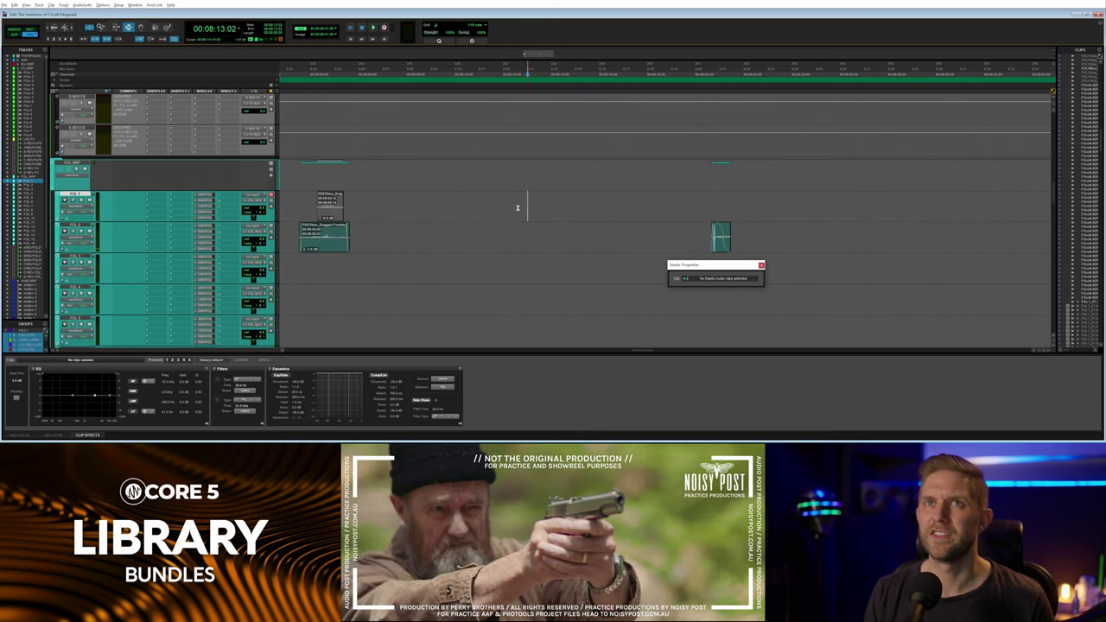
left_click(552, 208)
key("alt+Tab")
left_click_drag(511, 26, 484, 26)
type("bees")
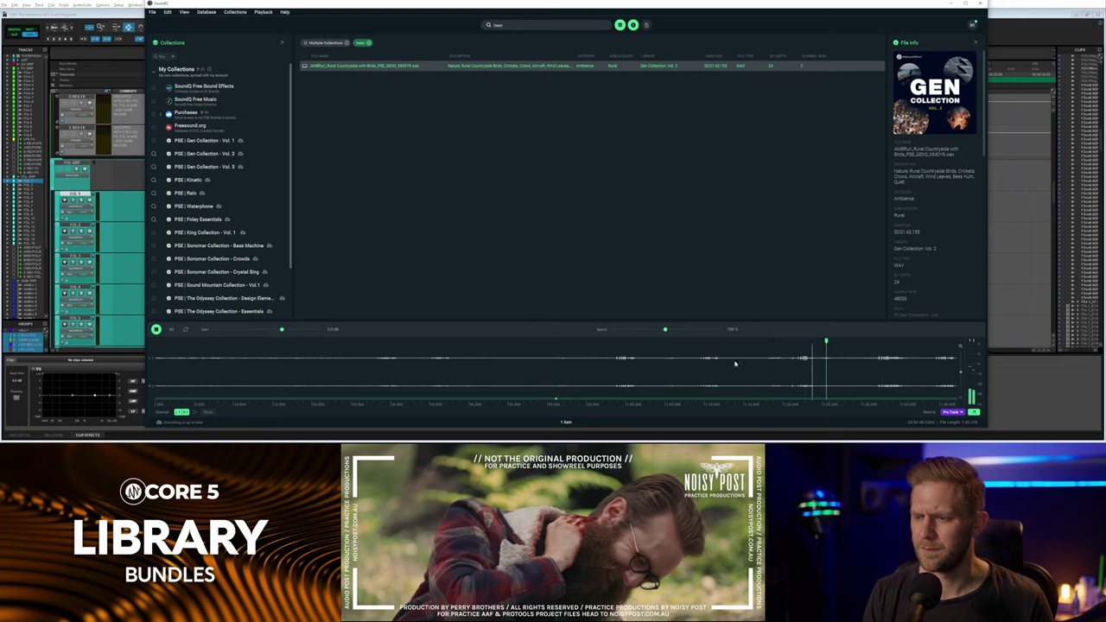
left_click_drag(737, 365, 972, 376)
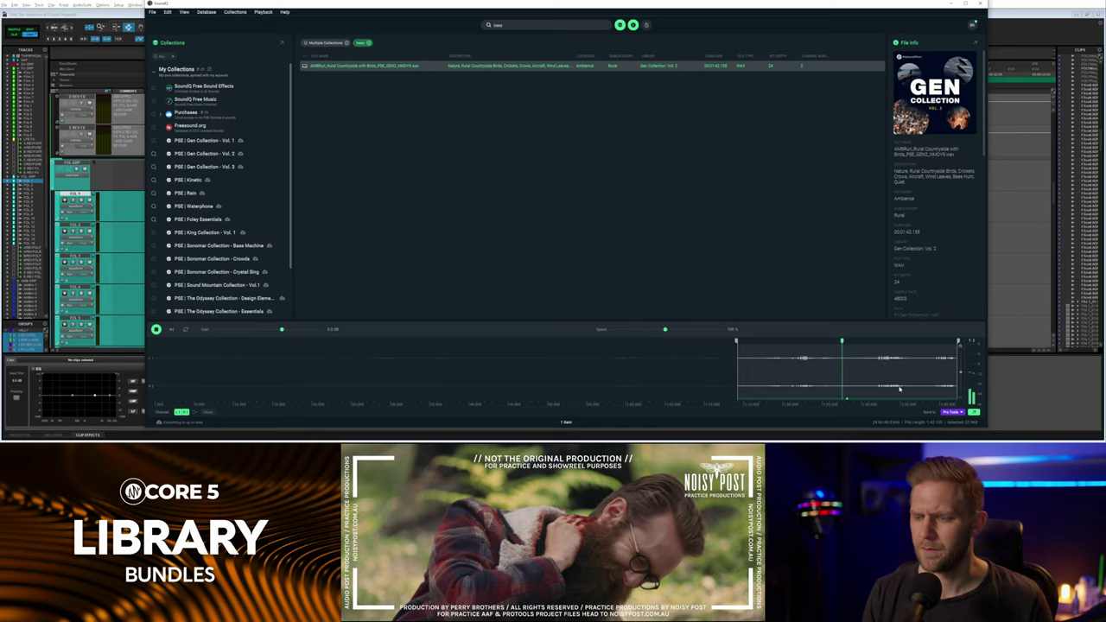
Transfer the full Rural Countryside with Birds file from SoundQ to the first stereo effects track at 08:15:16.
key("alt+Tab")
scroll(683, 253, "up", 10)
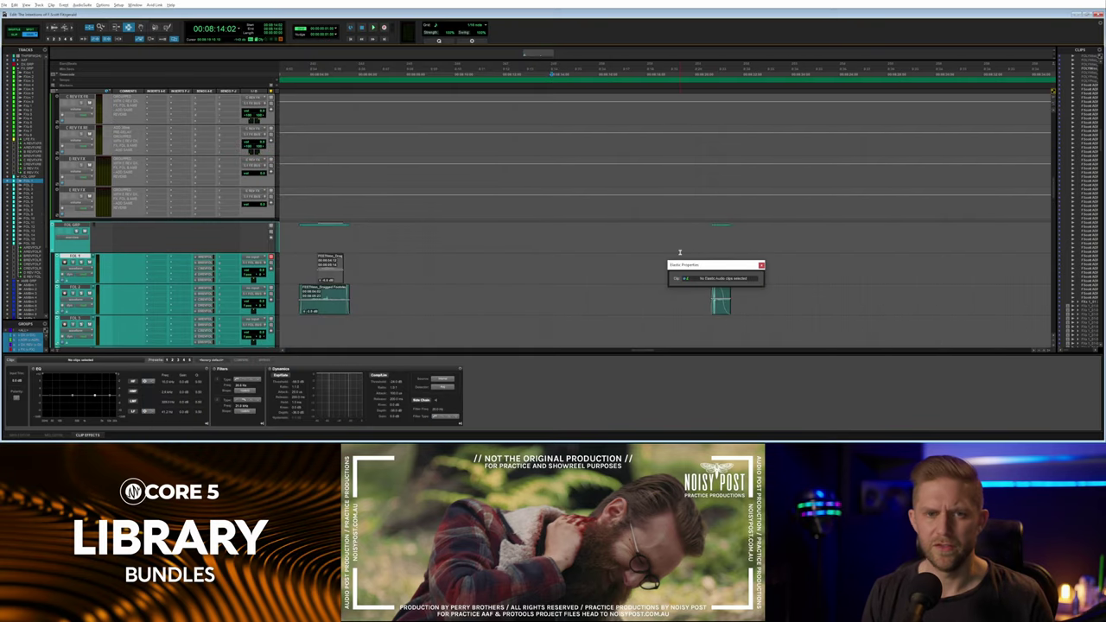
scroll(676, 254, "up", 1)
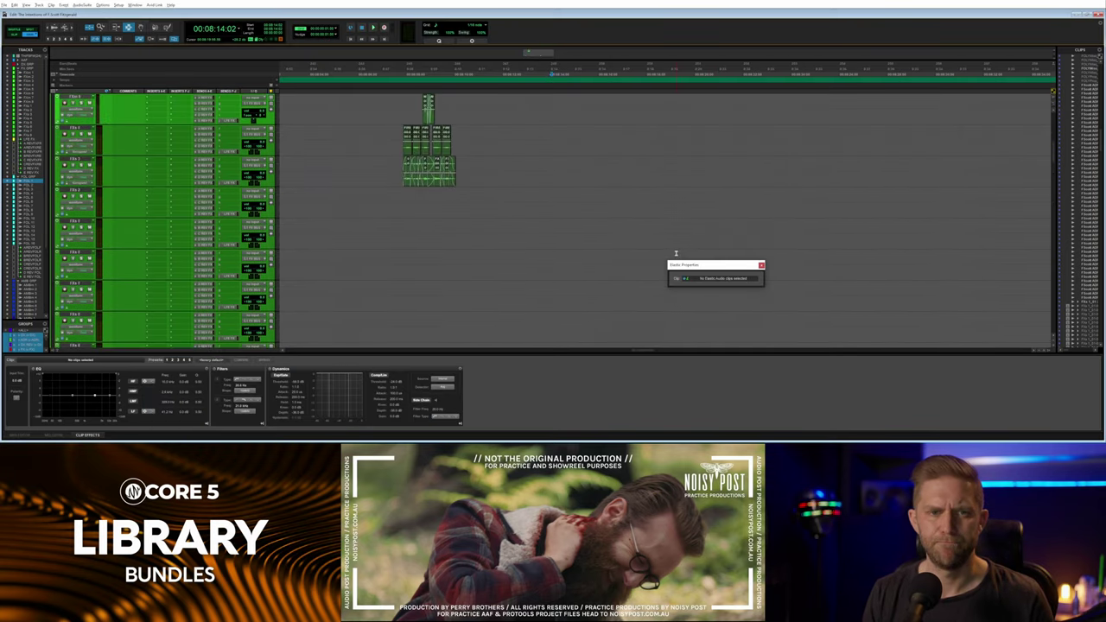
left_click(590, 145)
key("alt+Tab")
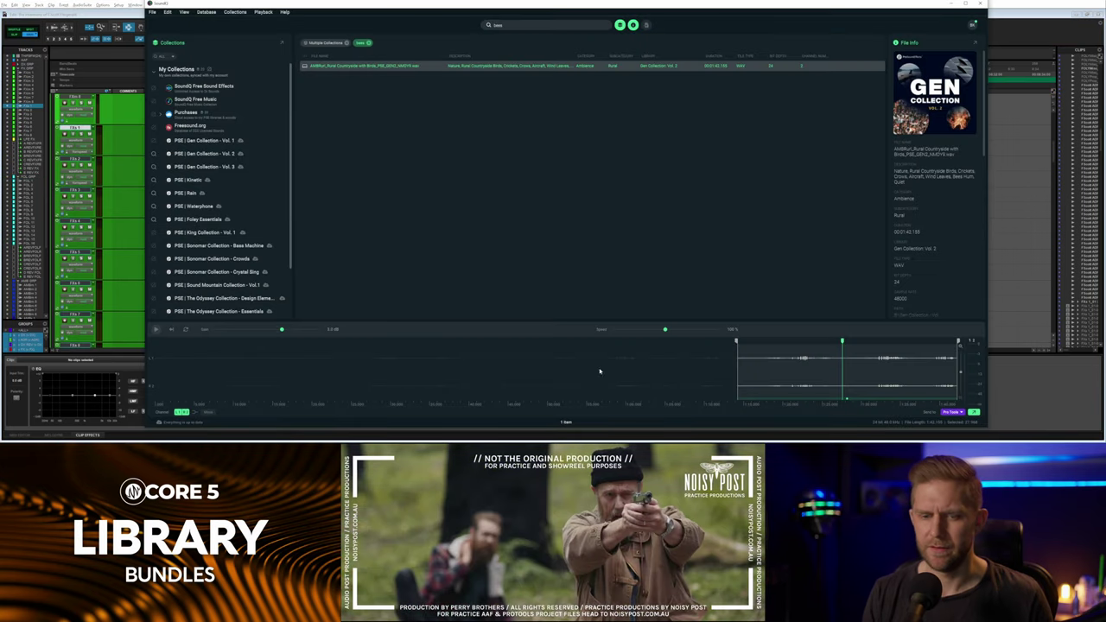
left_click(268, 384)
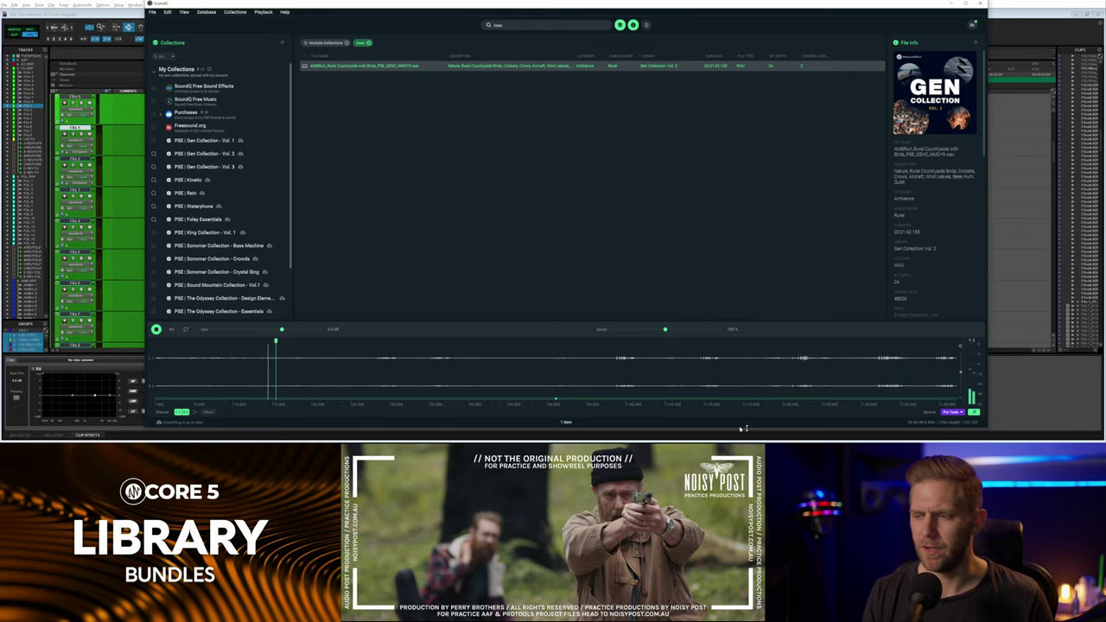
double_click(801, 402)
key("s")
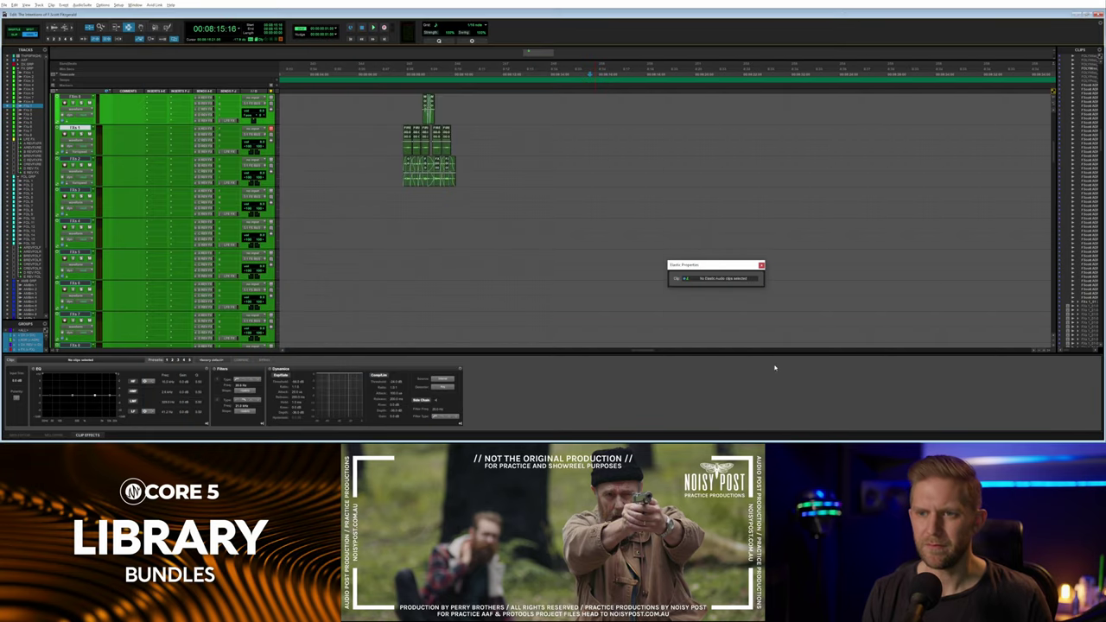
key("alt+Tab")
key("s")
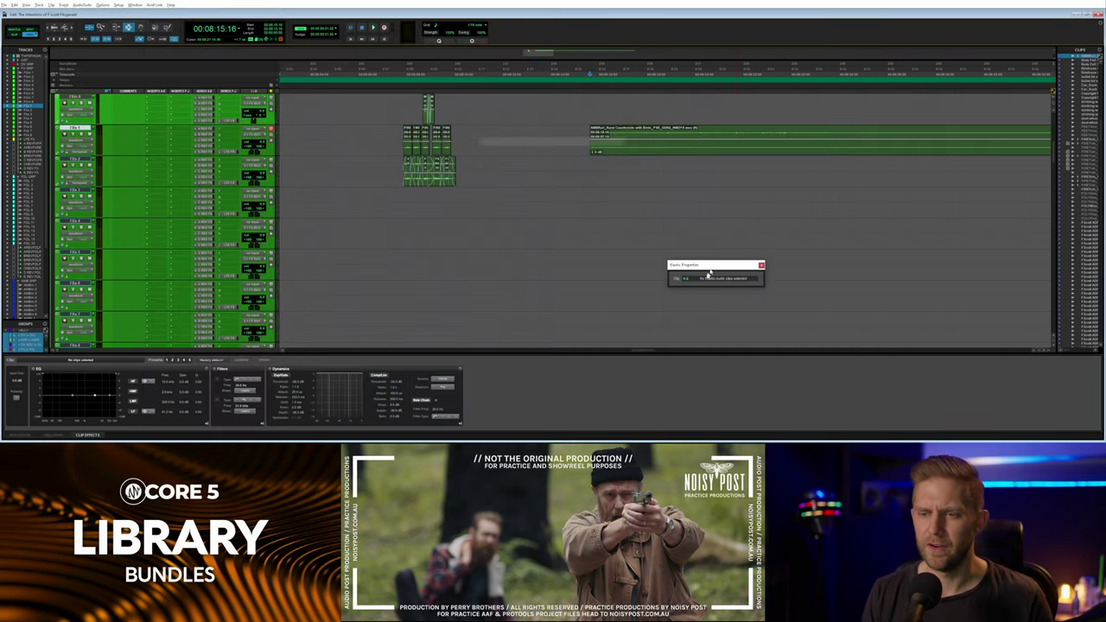
key("alt+Tab")
key("s")
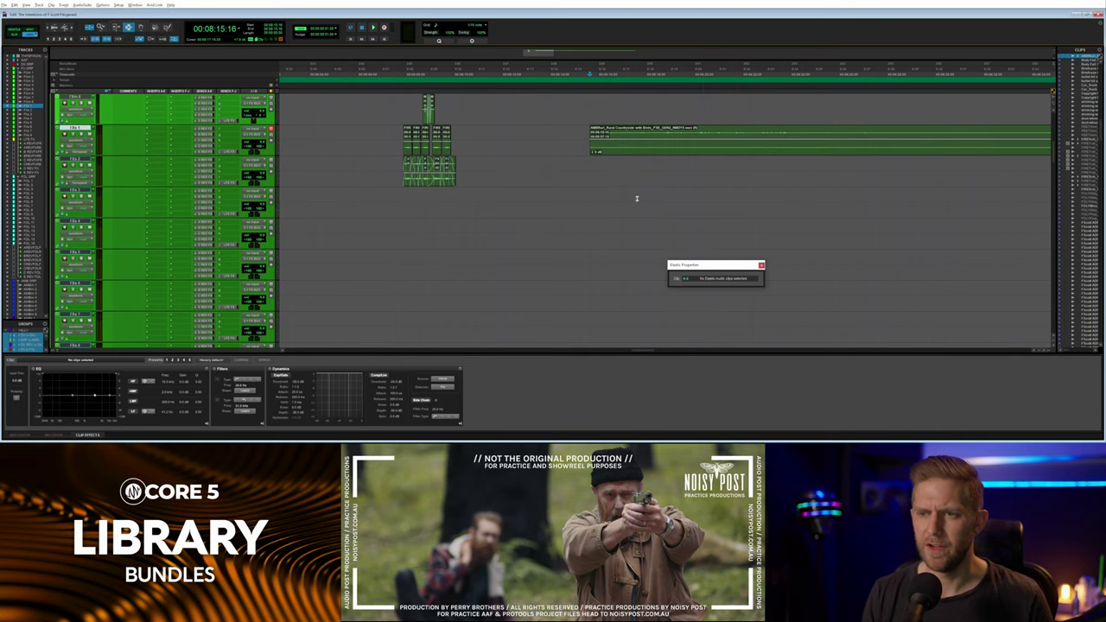
Move the rural countryside clip to 08:11:10 on its effects track and split it at 09:28:18.
left_click_drag(673, 141, 560, 153)
key("r")
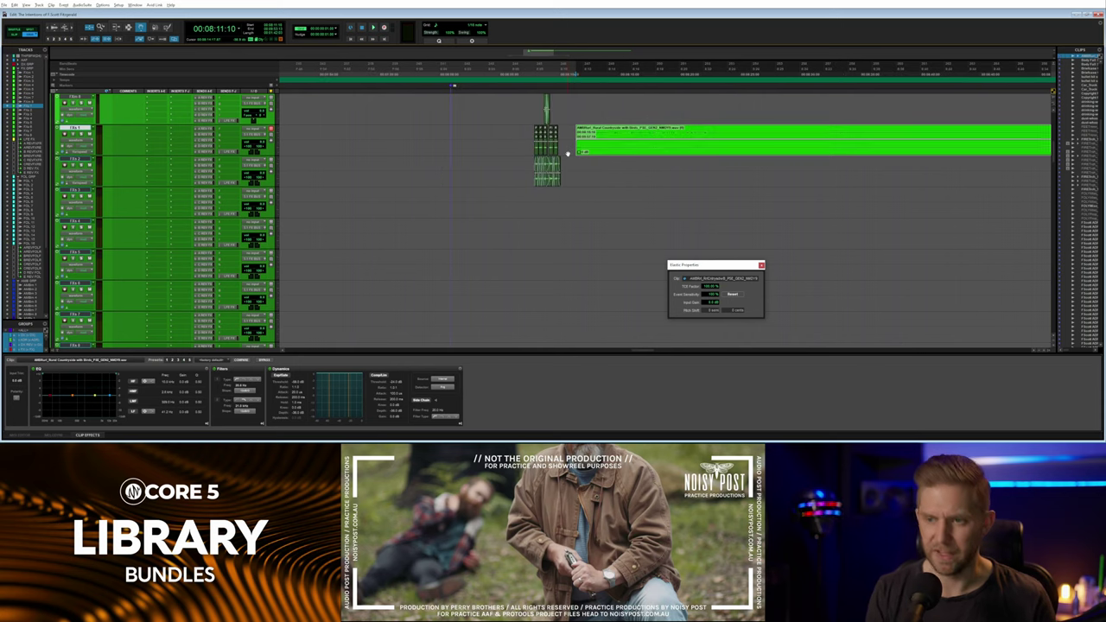
scroll(592, 166, "right", 5)
scroll(607, 173, "left", 4)
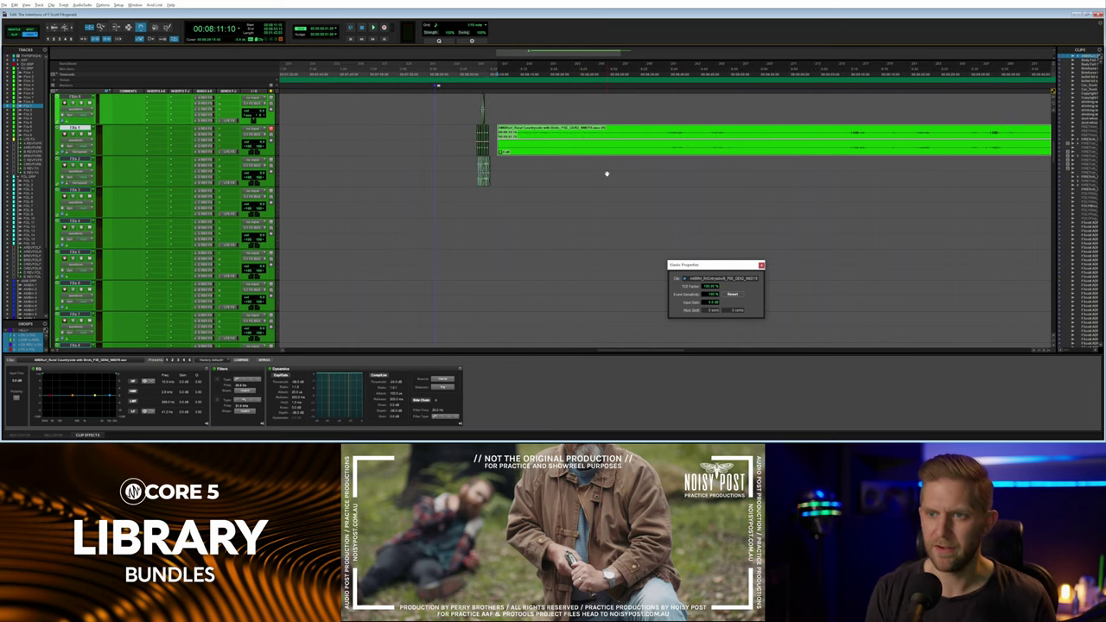
key("r")
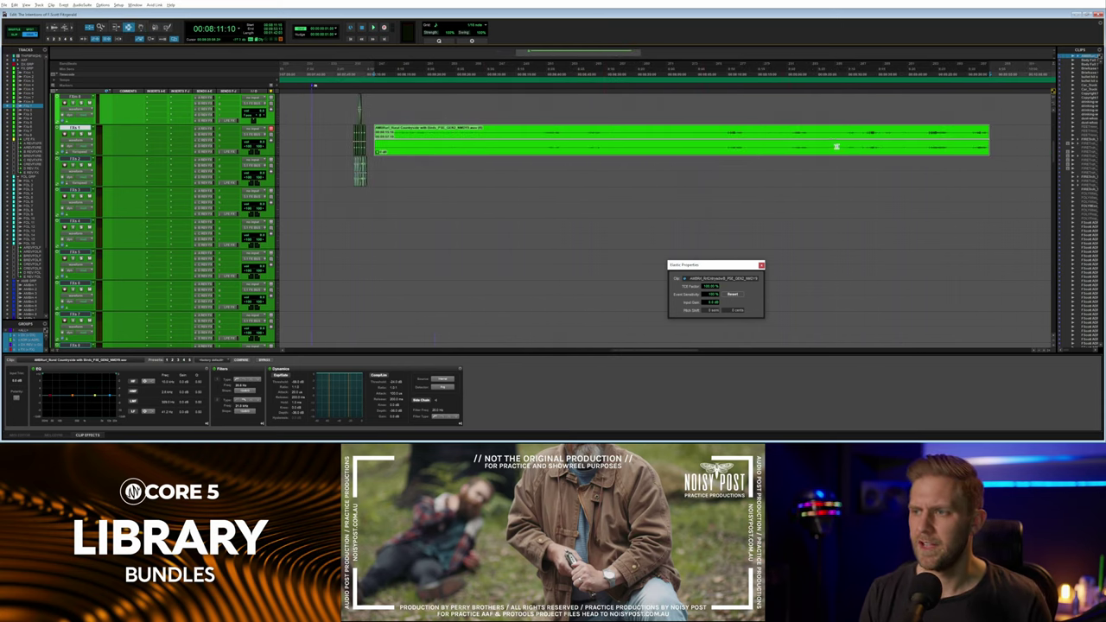
left_click(839, 145)
key("b")
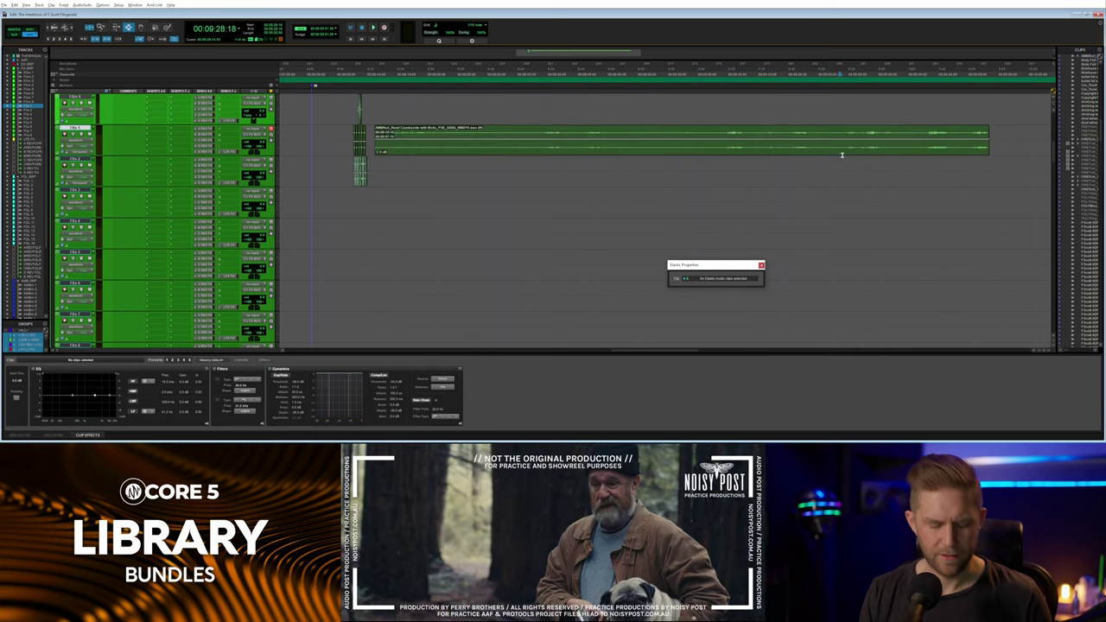
Move the long section before the split to the first stereo ambience track at 08:11:10.
left_click_drag(697, 152, 689, 210)
key("ctrl+x")
key("semicolon")
key("semicolon")
key("semicolon")
key("semicolon")
key("semicolon")
key("semicolon")
scroll(690, 208, "down", 5)
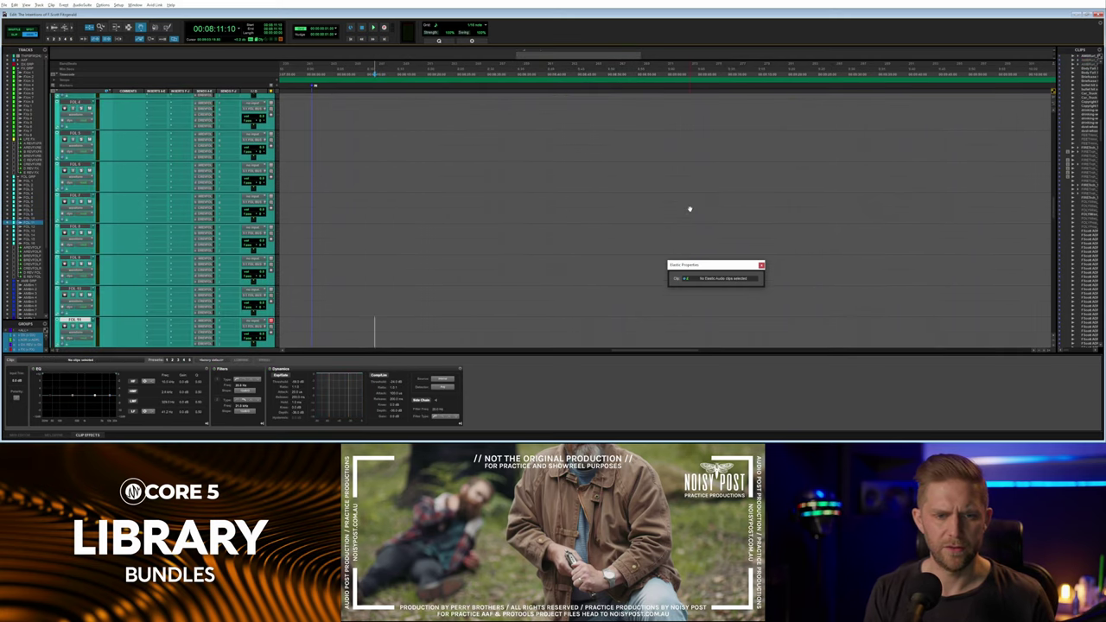
scroll(689, 208, "down", 6)
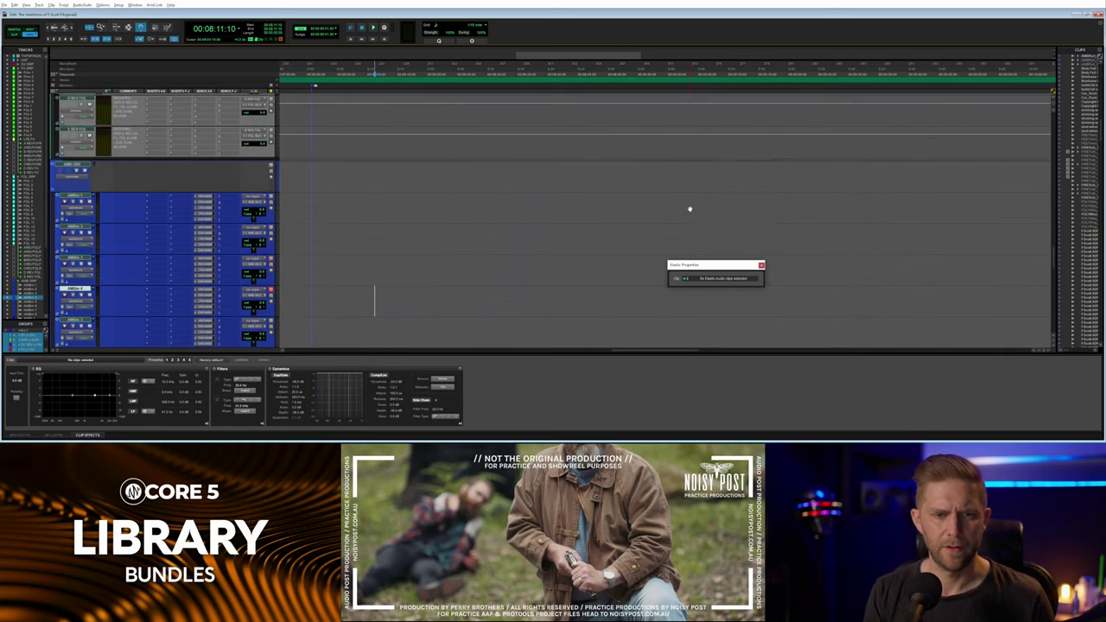
key("p")
key("semicolon")
key("semicolon")
key("semicolon")
key("semicolon")
key("semicolon")
key("semicolon")
key("semicolon")
key("p")
key("ctrl+v")
Extend the ambience clip's end to the full recording, shift the clip back to the scene's start marker, and play it.
key("space")
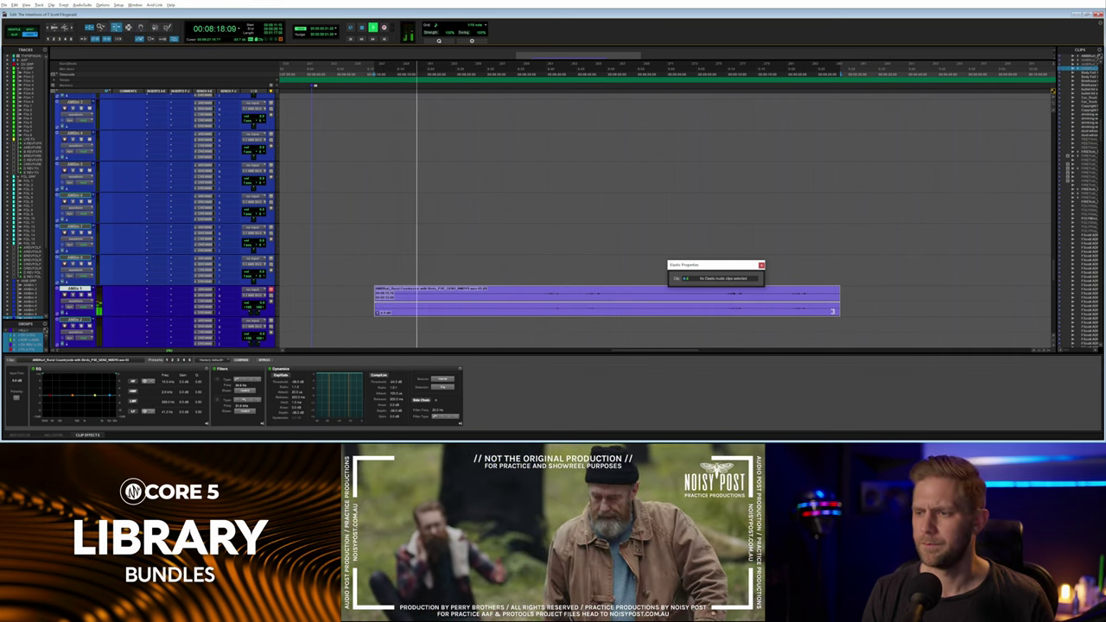
left_click_drag(838, 313, 989, 316)
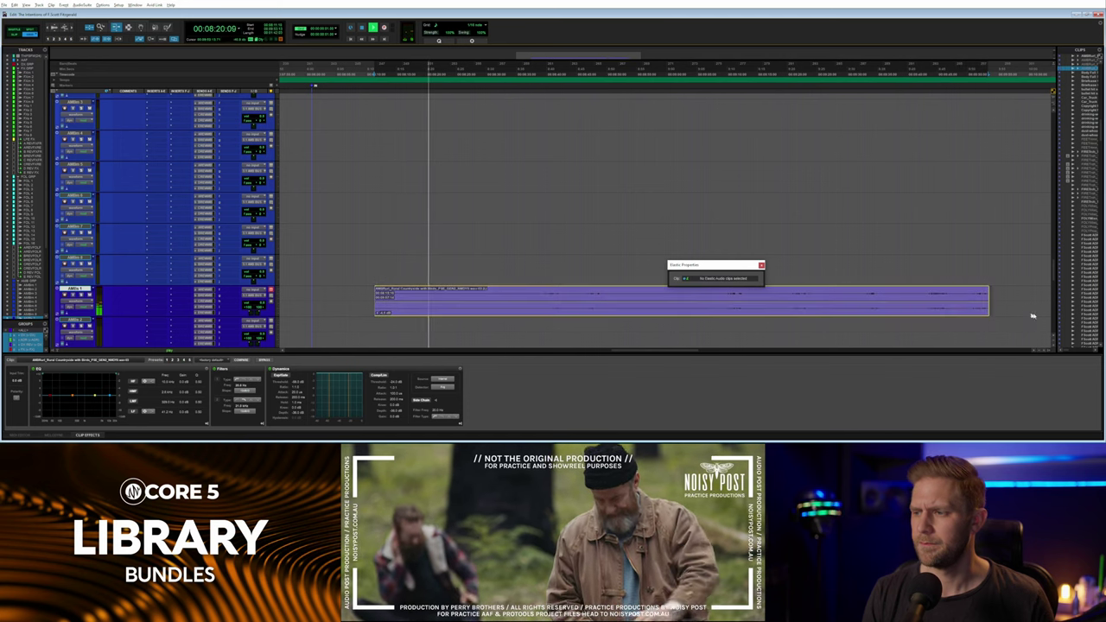
key("F8")
left_click_drag(487, 309, 425, 315)
key("space")
key("space")
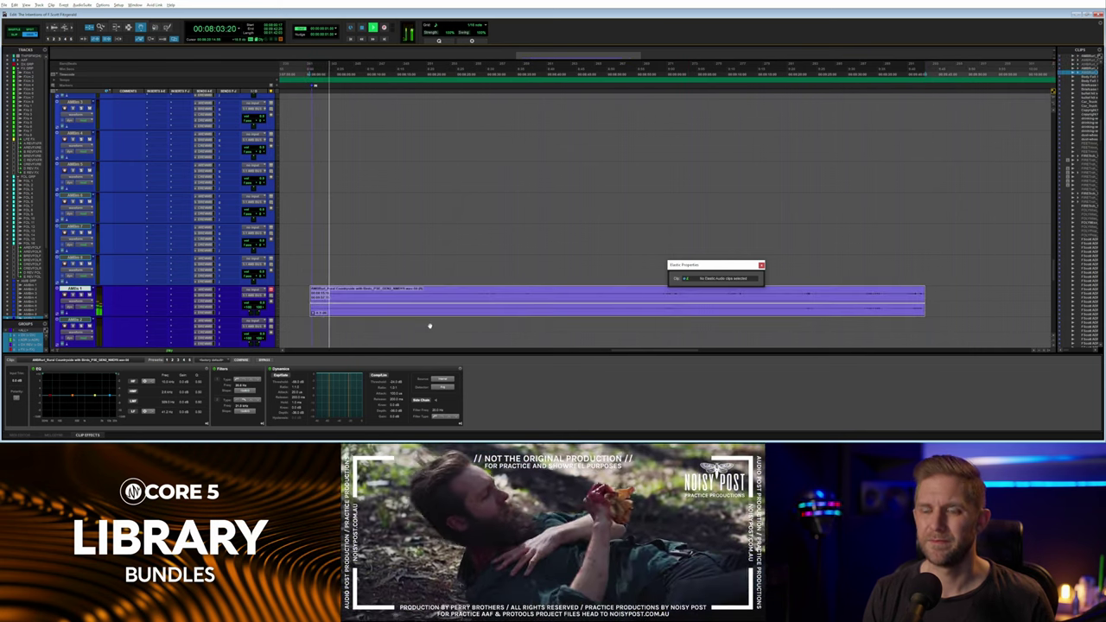
Move the leftover countryside section on the first stereo effects track to just after the short effects clips and play it.
key("F7")
left_click(513, 274)
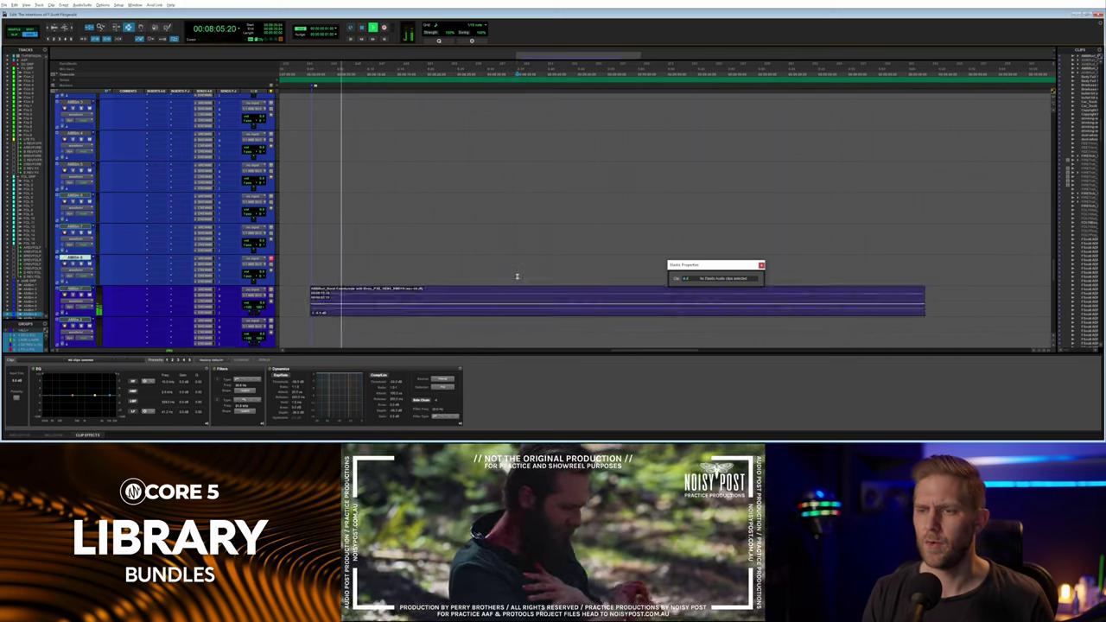
scroll(517, 275, "up", 5)
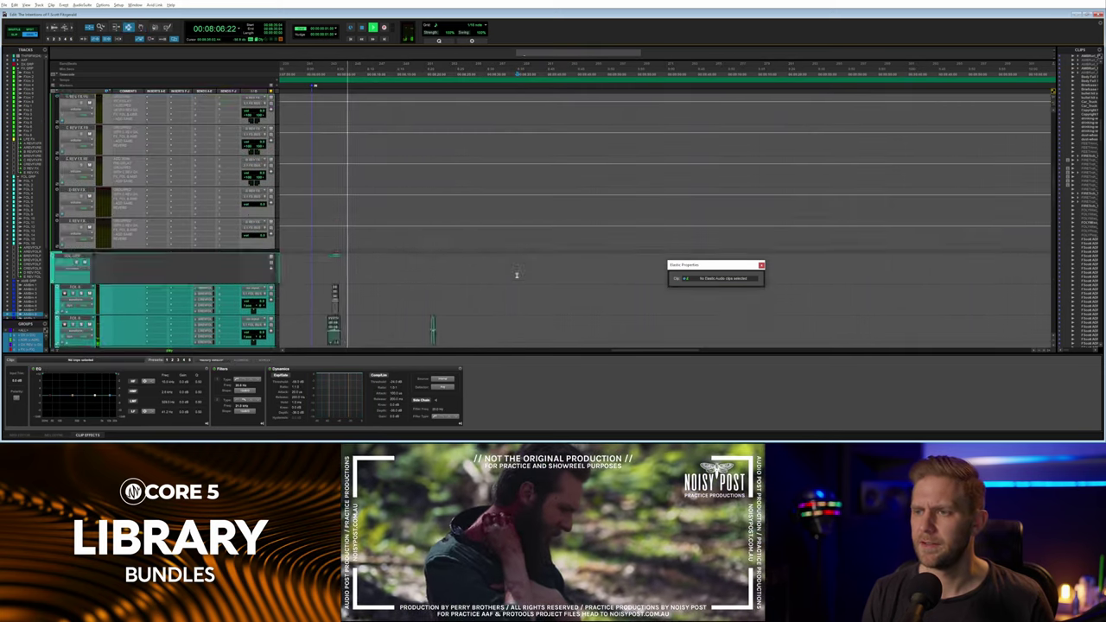
scroll(516, 274, "up", 5)
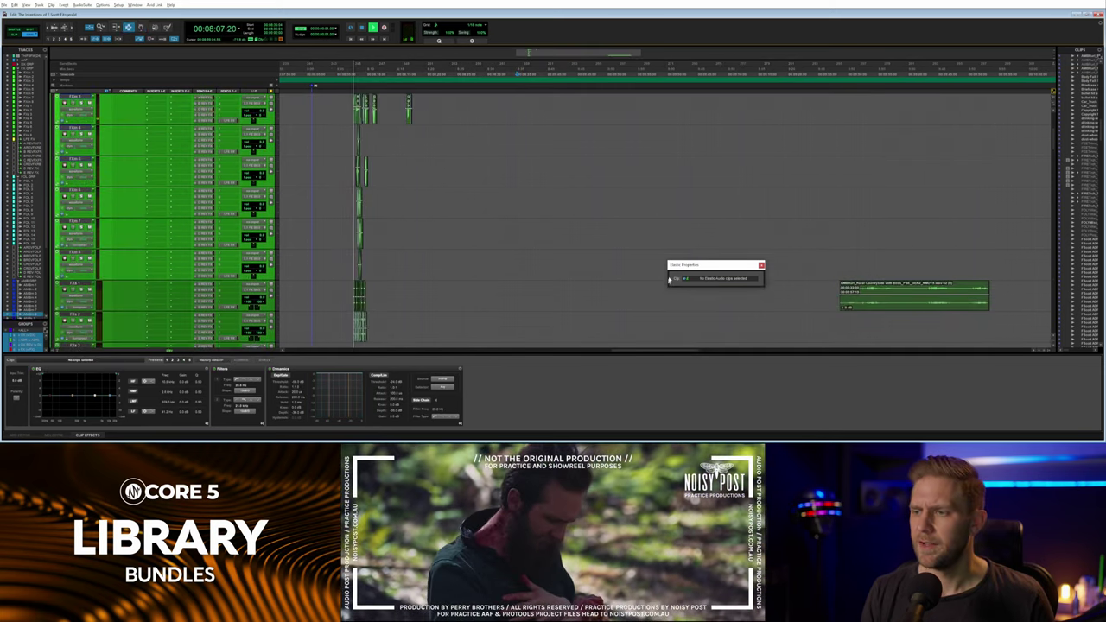
left_click_drag(923, 304, 468, 306)
key("space")
key("t")
key("t")
scroll(638, 299, "right", 1)
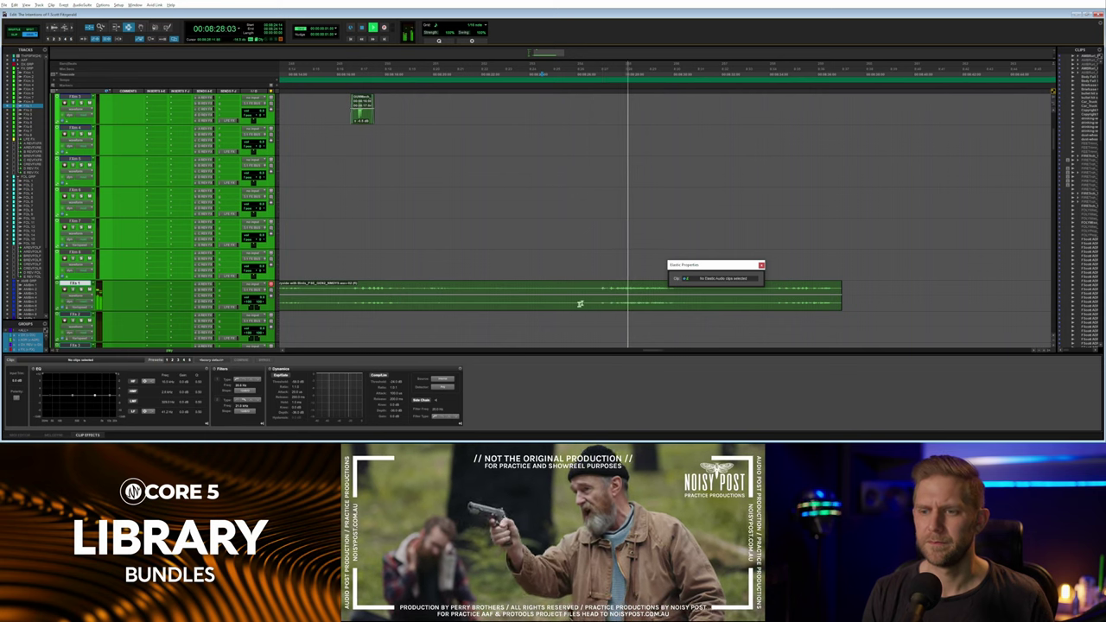
key("ctrl+[")
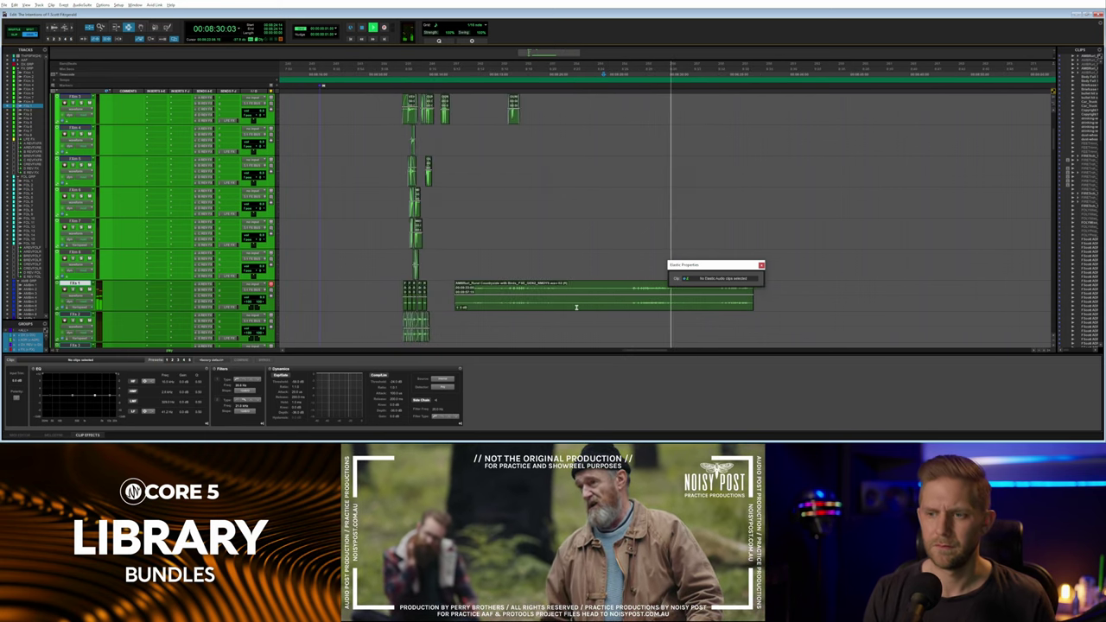
key("space")
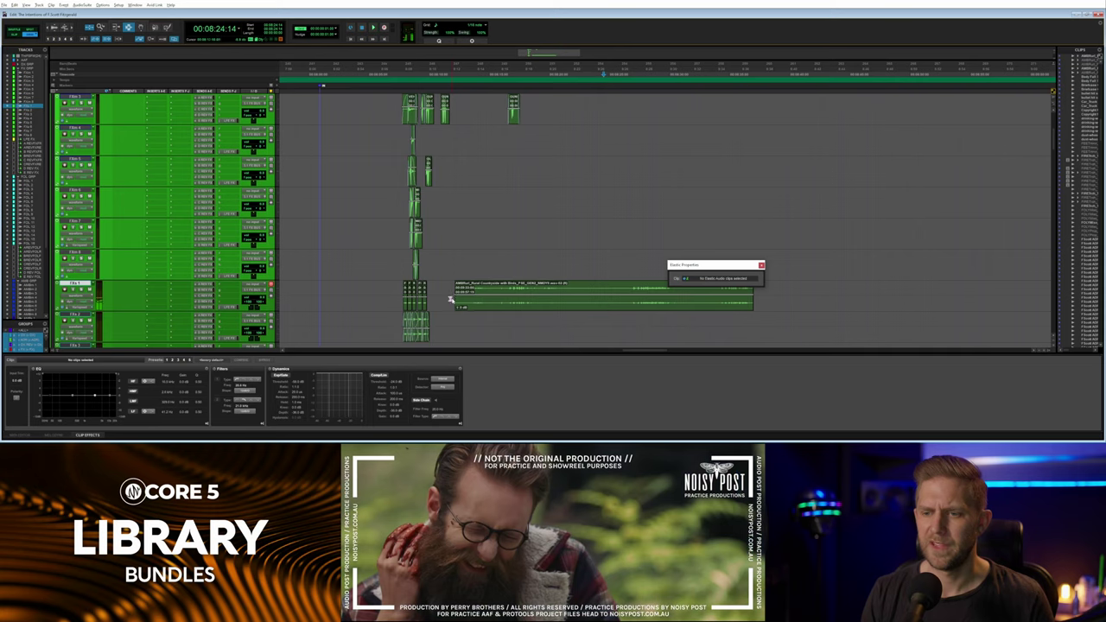
Shift the countryside effects clip to 08:11:14 and send it to RX with the RX 10 Connect noise reduction process.
mouse_move(460, 304)
left_mouse_down()
mouse_move(536, 306)
mouse_move(477, 305)
left_mouse_up()
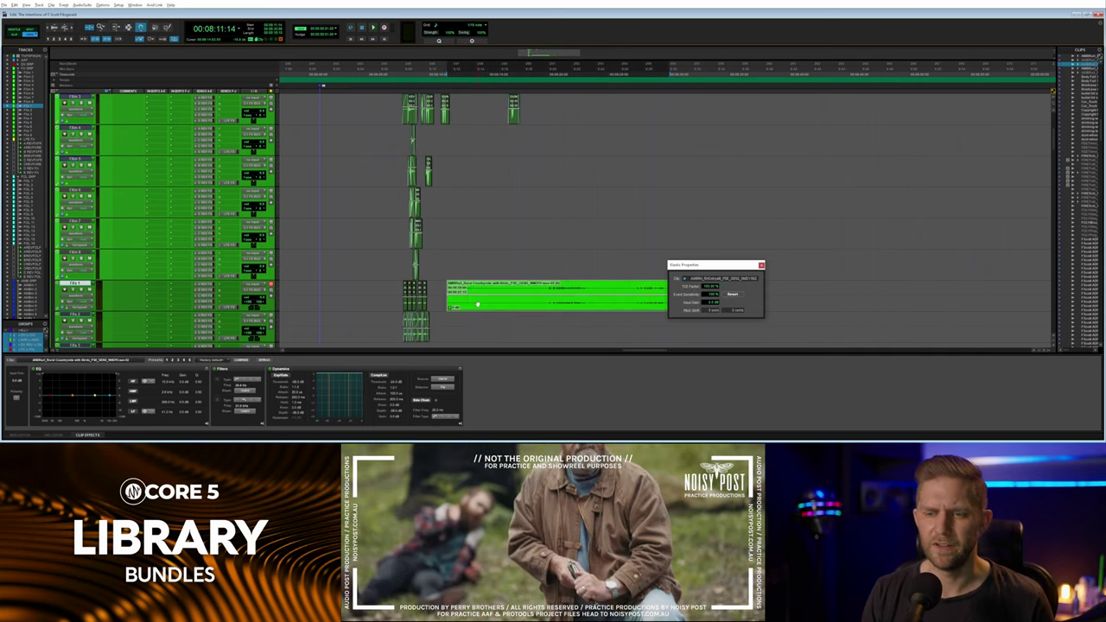
left_click(82, 5)
mouse_move(128, 59)
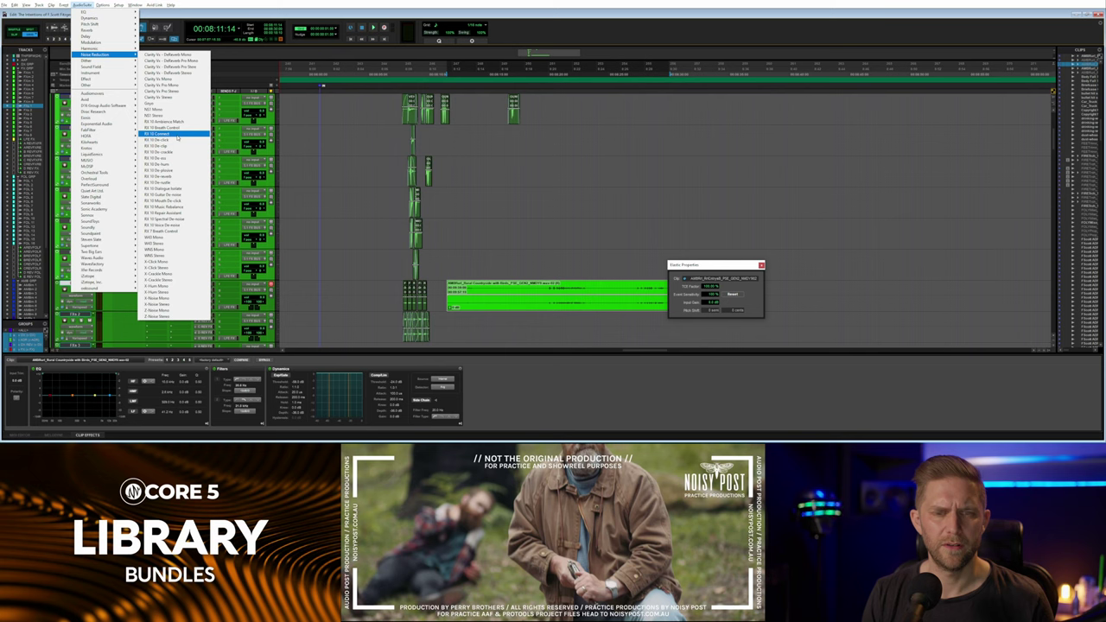
left_click(178, 134)
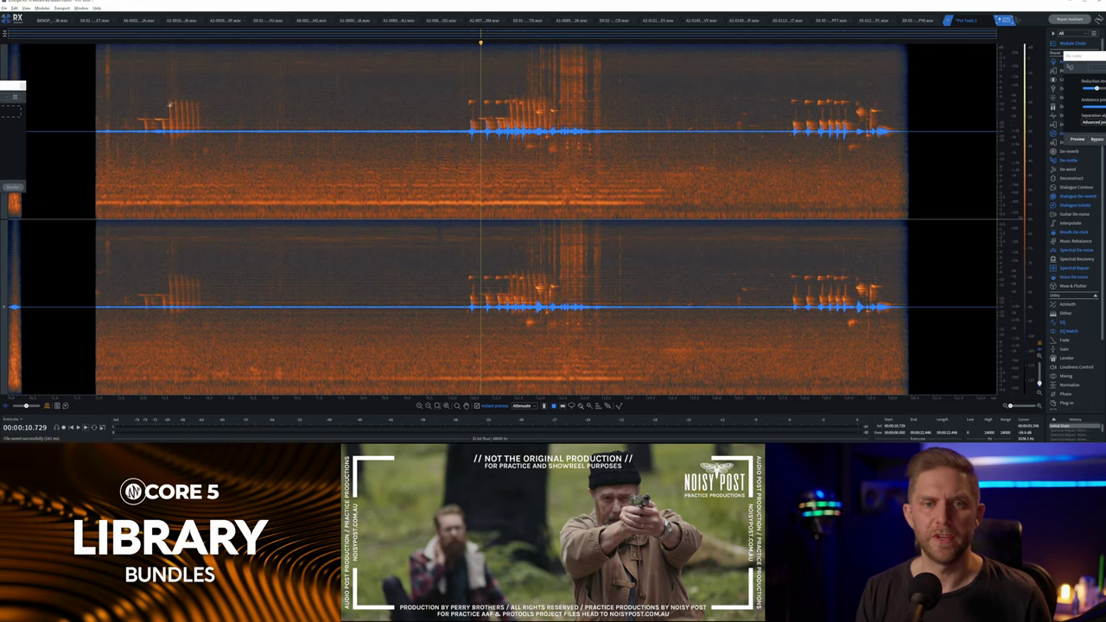
Attenuate the first group of bird chirps near the start of the recording with Spectral Repair.
left_click_drag(135, 114, 172, 135)
left_click_drag(166, 95, 206, 140)
key("ctrl+r")
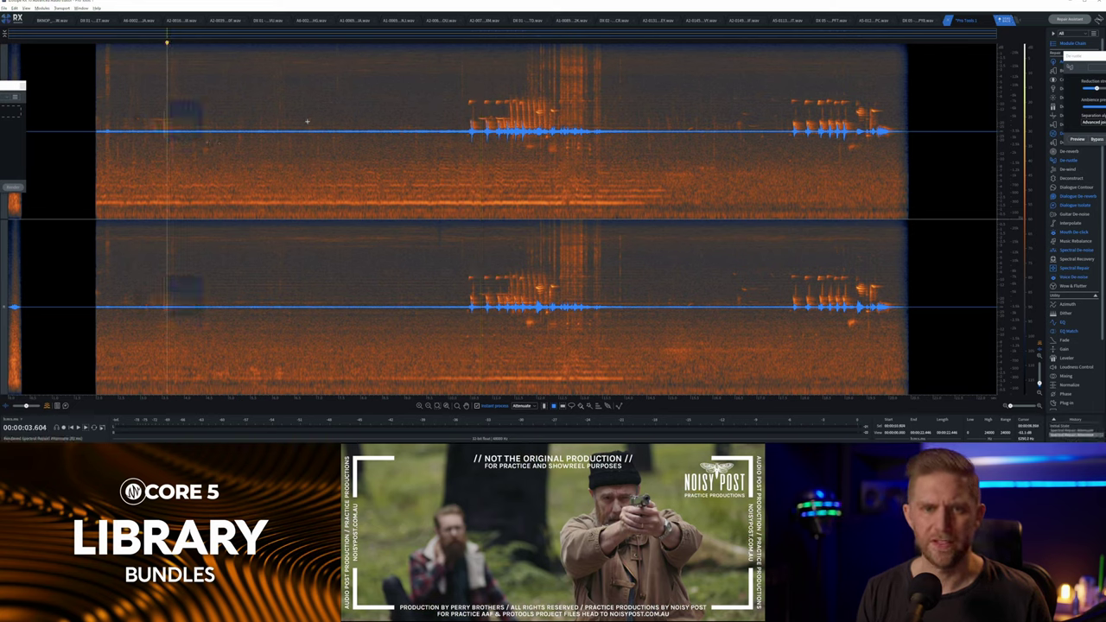
Attenuate the middle cluster of bird chirps between about 10 and 12 seconds using Spectral Repair on successive selections.
left_click_drag(467, 97, 486, 138)
key("ctrl+r")
left_click_drag(480, 100, 507, 134)
key("ctrl+r")
left_click_drag(551, 97, 481, 119)
key("ctrl+r")
left_click_drag(508, 107, 551, 143)
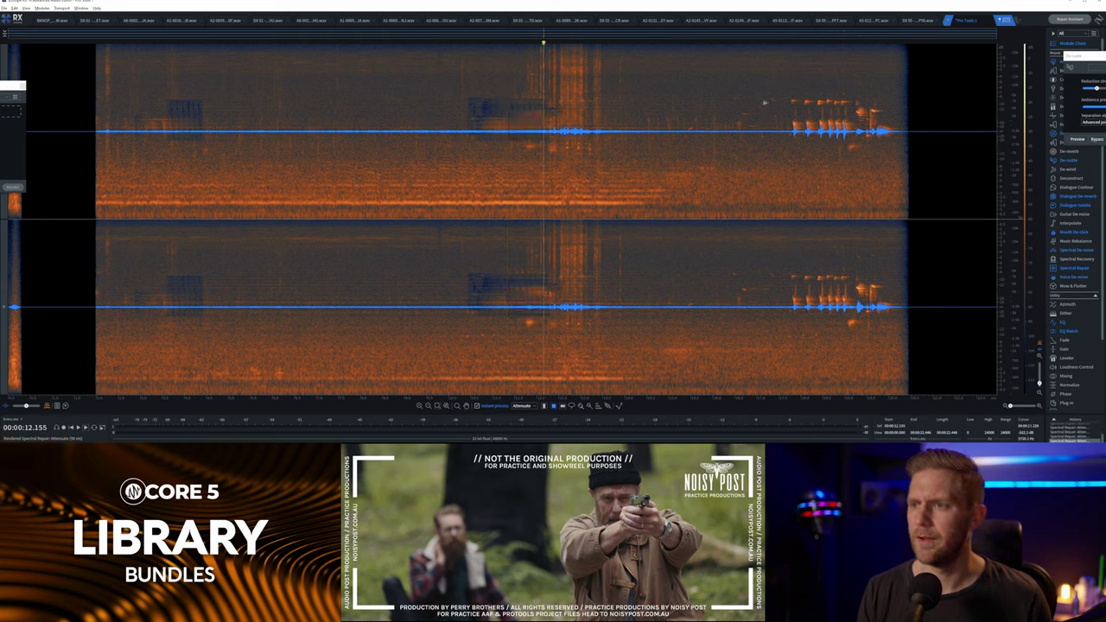
Attenuate the last group of bird chirps near the end of the recording with Spectral Repair.
left_click_drag(787, 96, 843, 138)
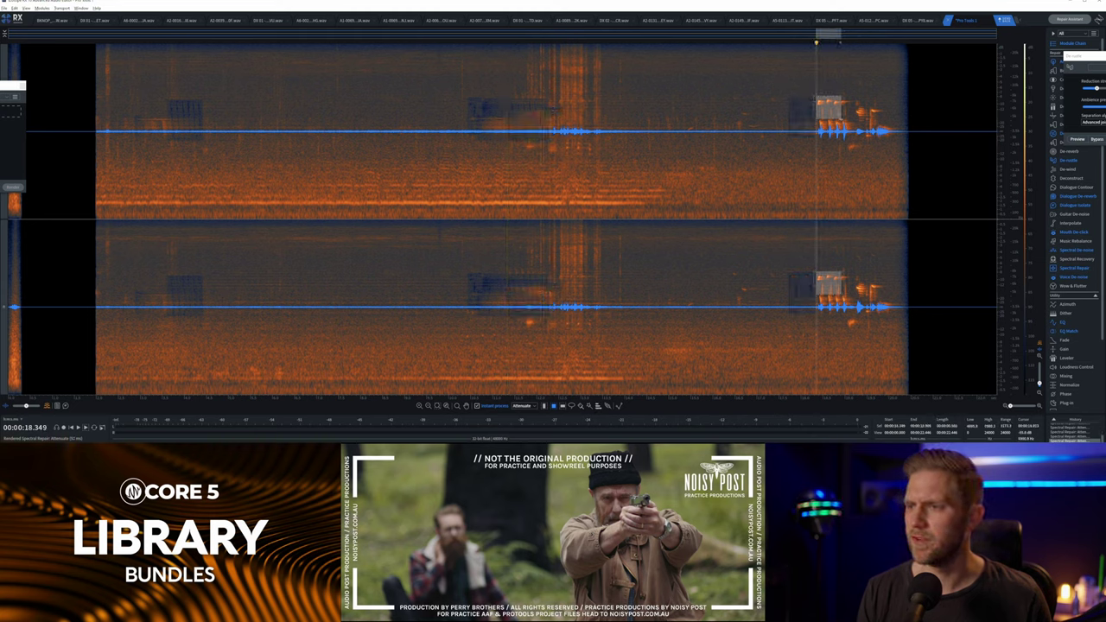
left_click_drag(833, 95, 860, 143)
left_click_drag(856, 103, 864, 155)
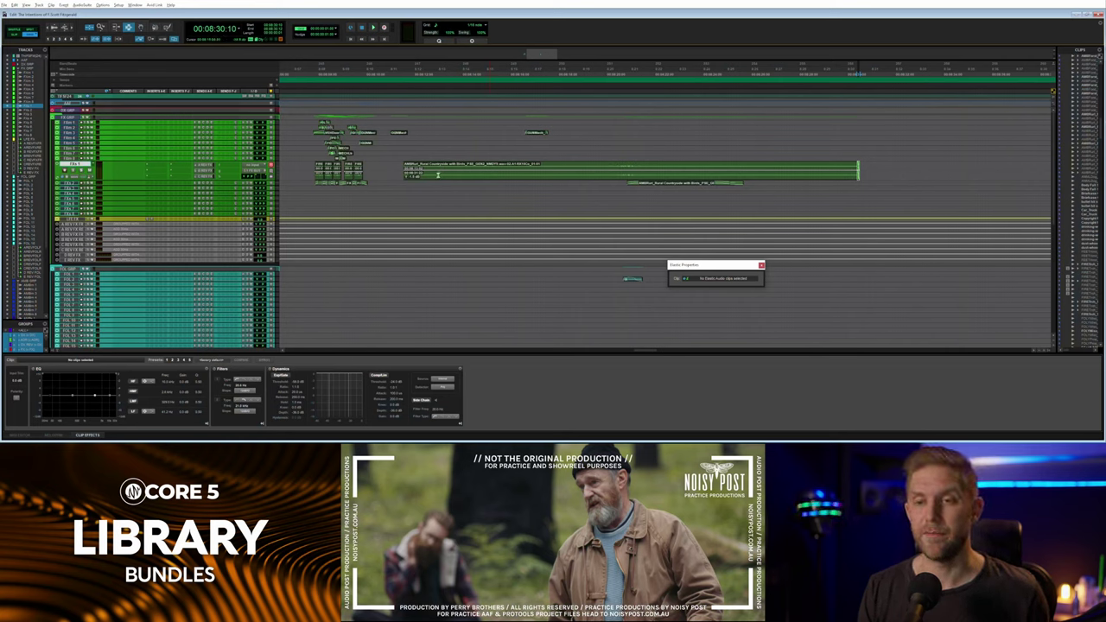
Add a long fade-in to the repaired countryside clip in Pro Tools and delete its portion after about 08:21:00.
left_click_drag(403, 172, 491, 171)
left_click_drag(633, 170, 859, 170)
key("Delete")
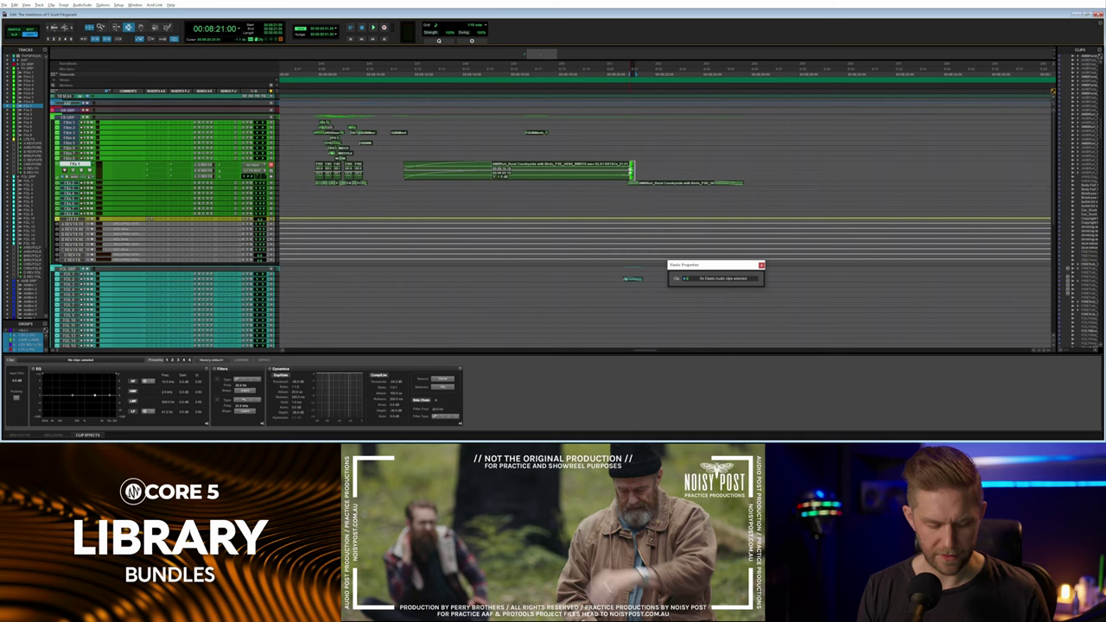
Nudge the repaired countryside clip's end back to the following clip's start and audition the transition between them.
key("comma")
key("comma")
key("comma")
key("comma")
key("comma")
key("comma")
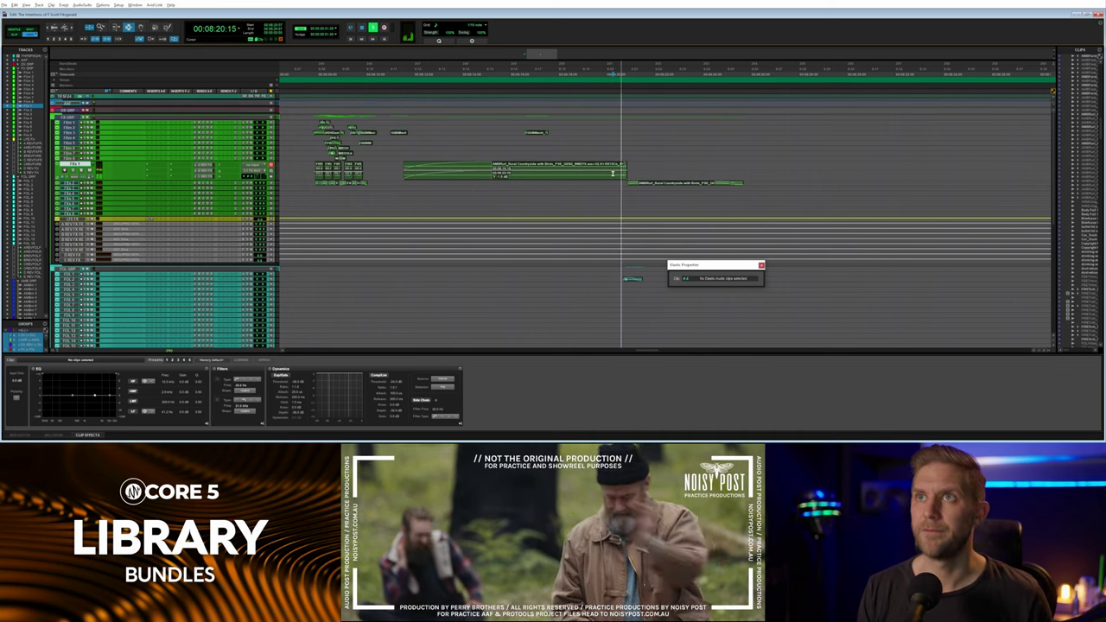
key("space")
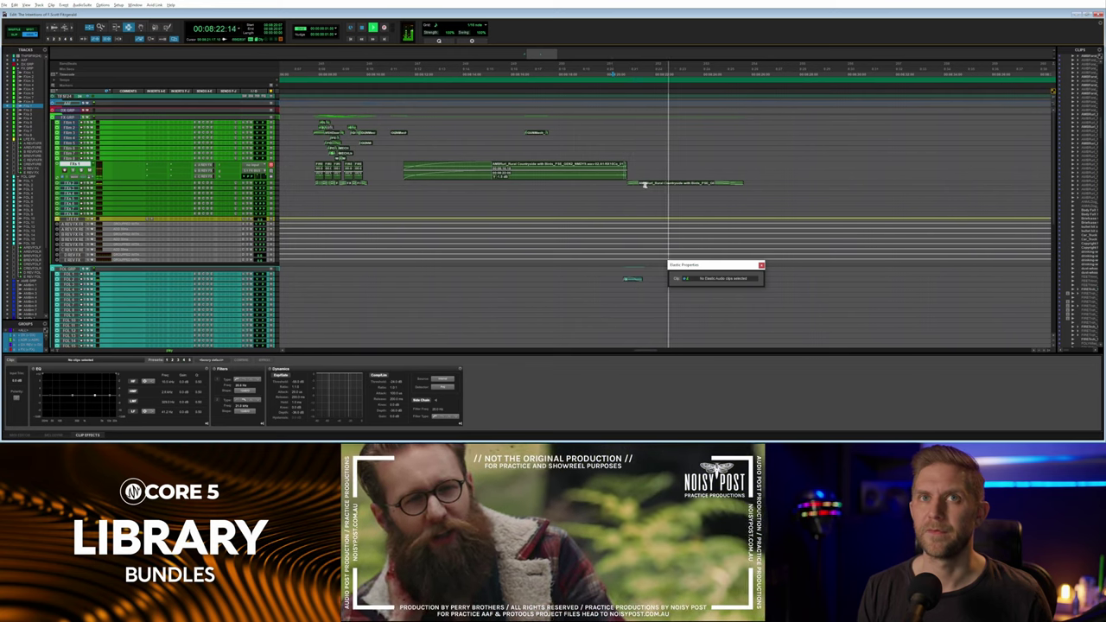
left_click(663, 185)
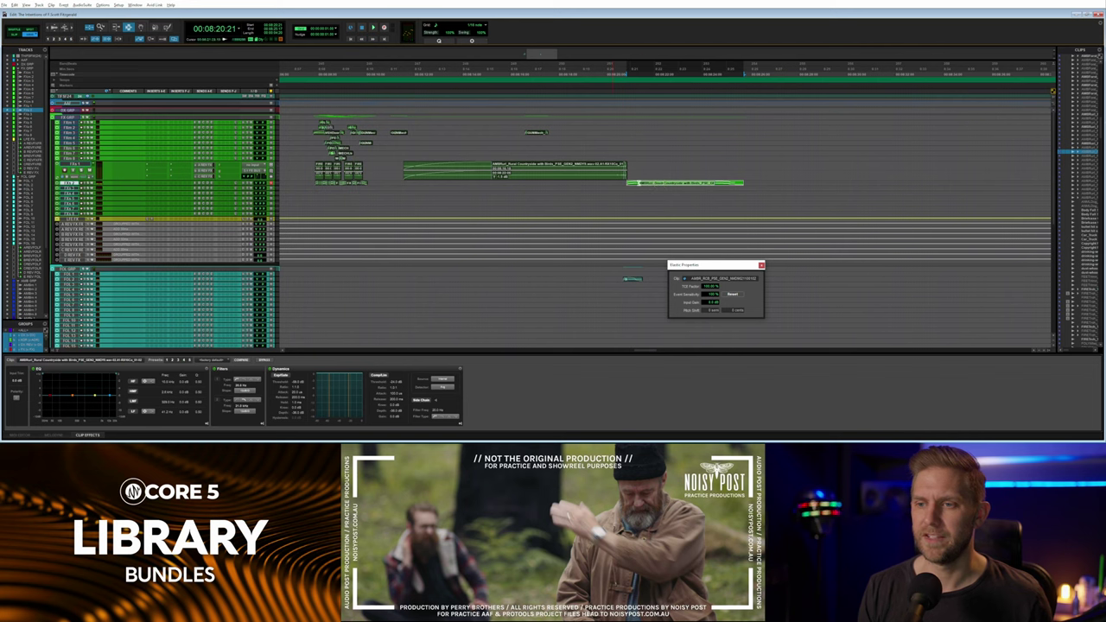
left_click(637, 183)
key("space")
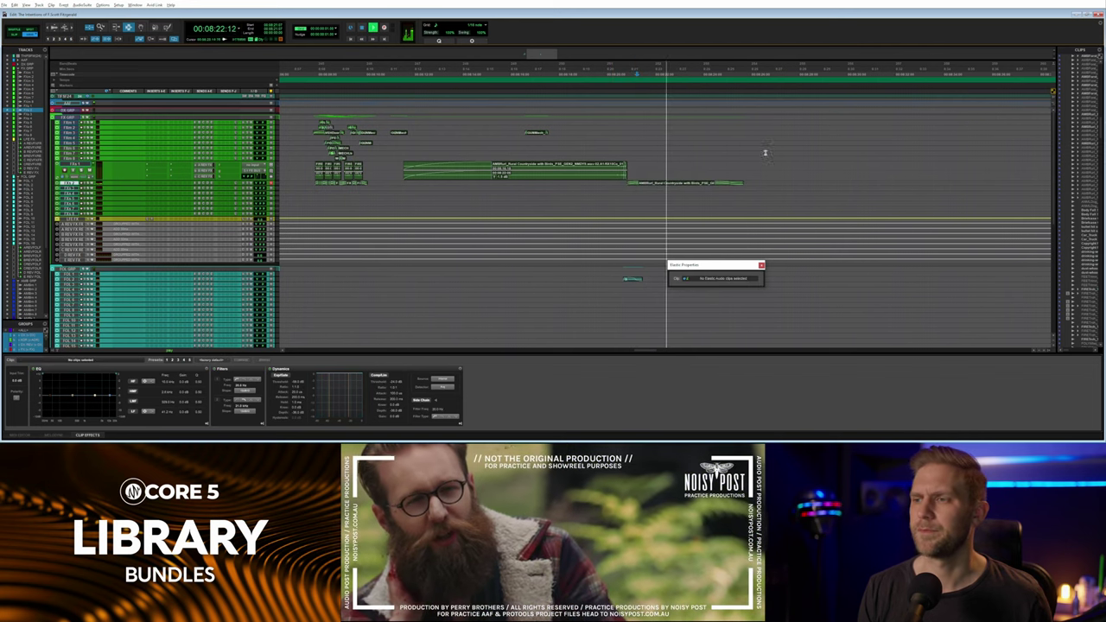
Switch to SoundQ, search Gen Collection Vol. 2 and Vol. 3 for dog panting, and audition the German Shepard panting recording.
left_click(897, 119)
key("alt+Tab")
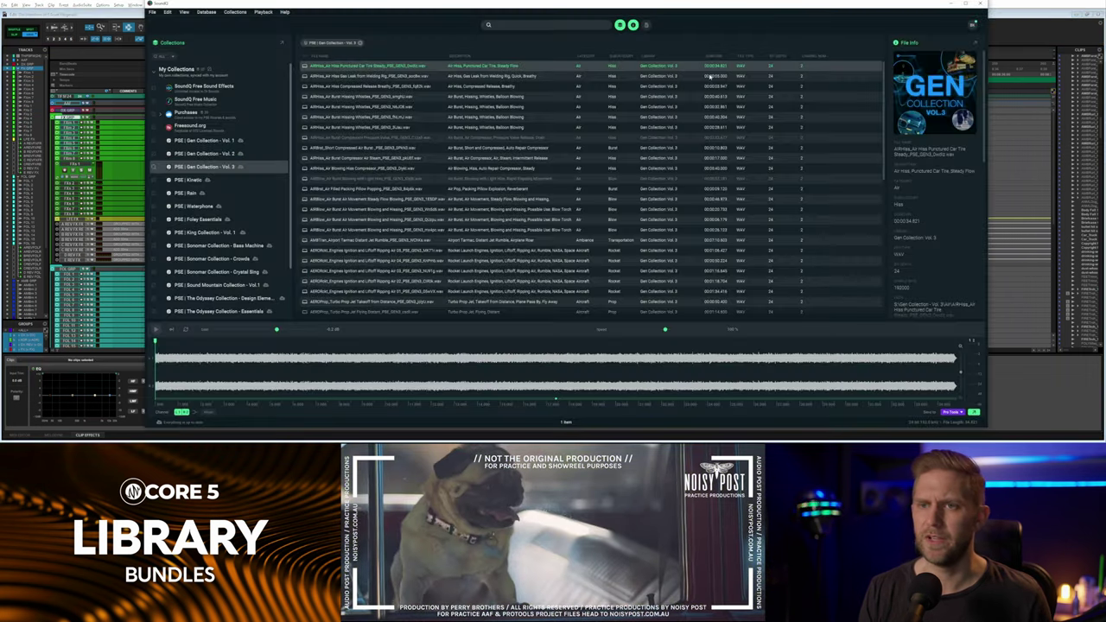
left_click(504, 24)
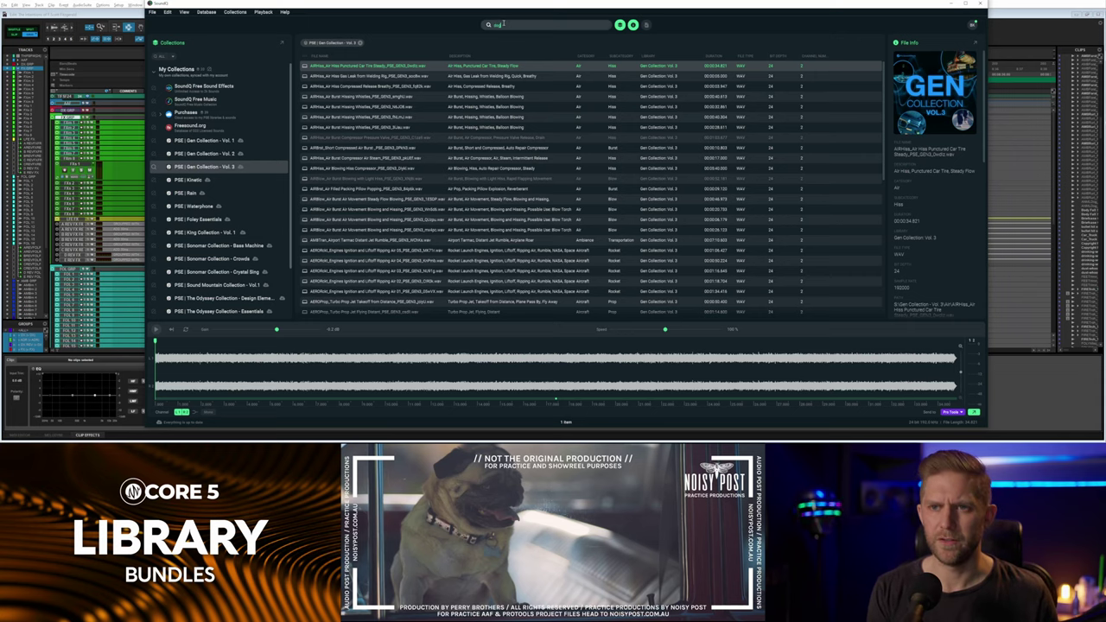
key("Return")
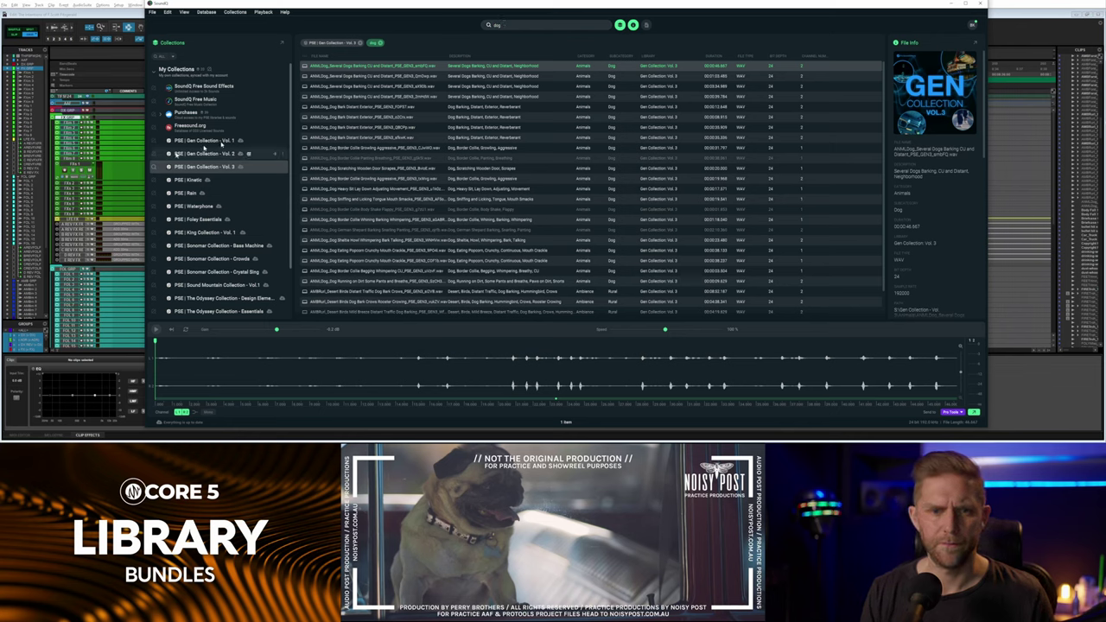
left_click(176, 156, "ctrl")
left_click(522, 26)
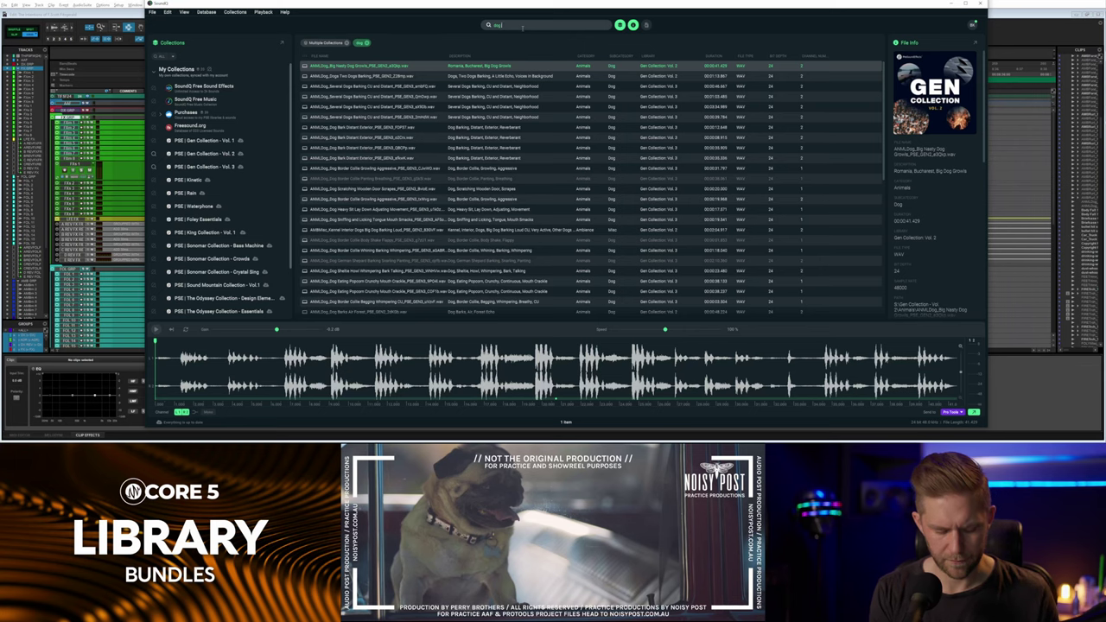
type("panting")
left_click(503, 76)
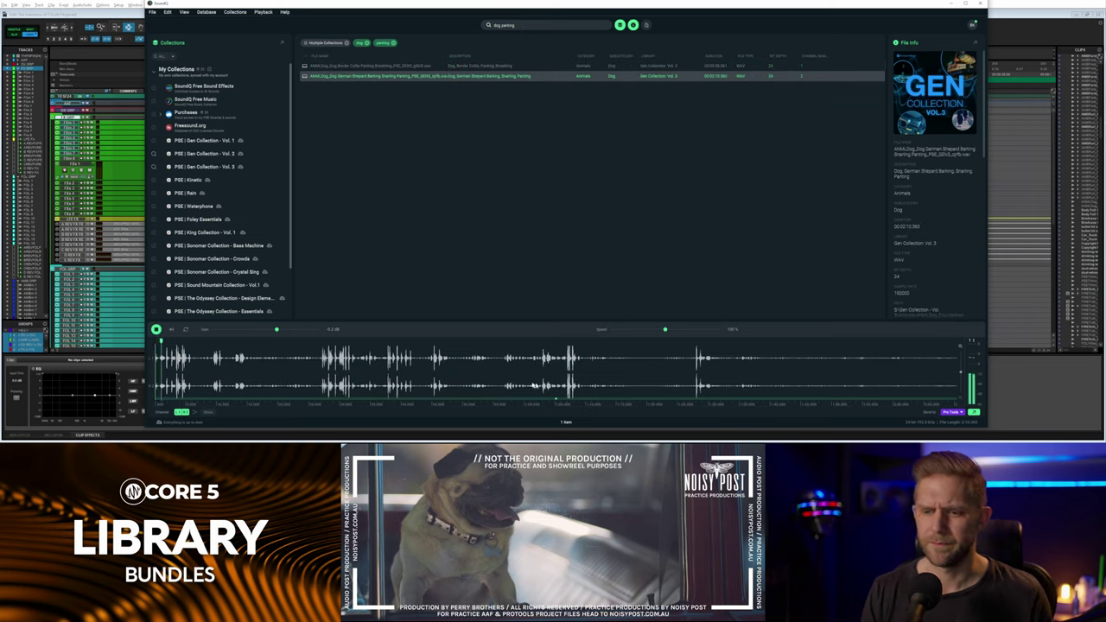
Audition parts of the German Shepard recording, raise the playback speed, and select the panting section near its end.
left_click(588, 363)
left_click(740, 367)
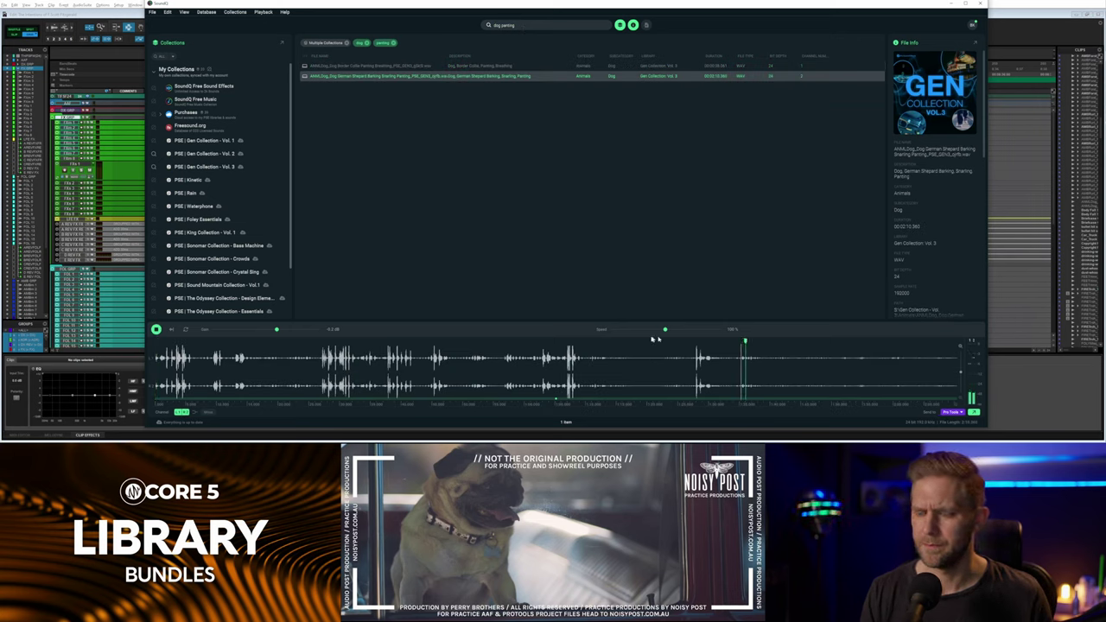
left_click(536, 356)
left_click(504, 359)
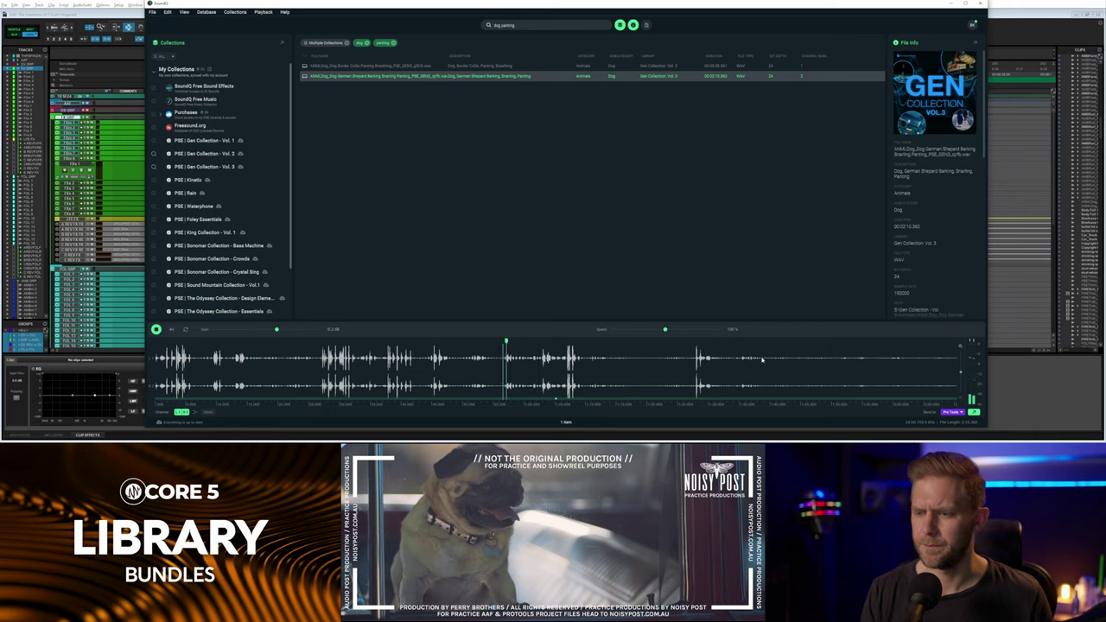
left_click(733, 359)
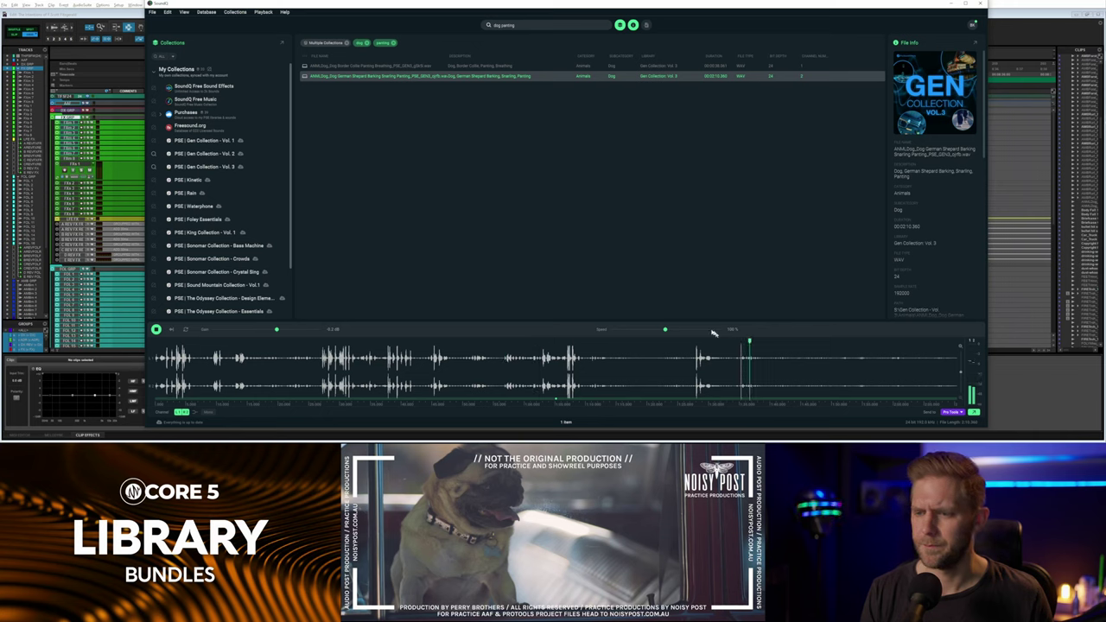
left_click_drag(664, 330, 675, 330)
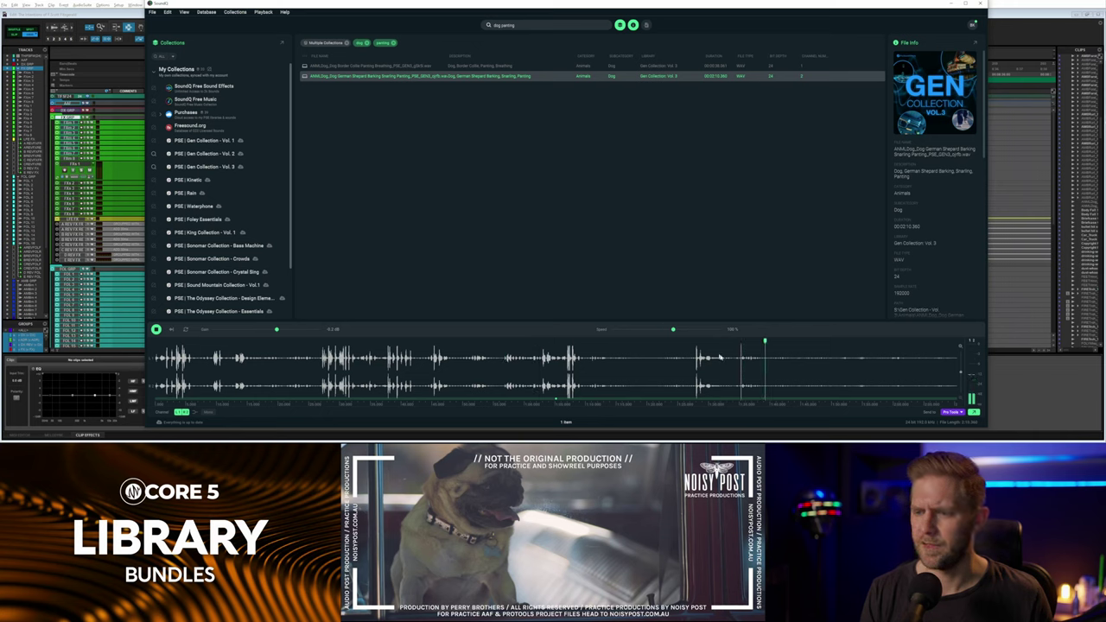
left_click(748, 364)
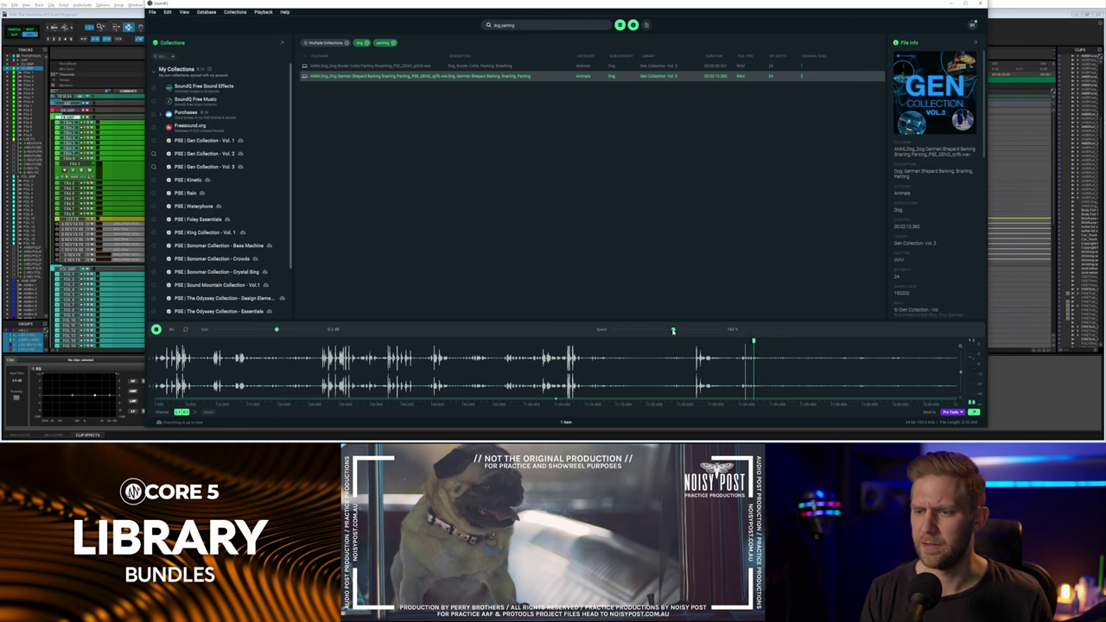
left_click_drag(746, 370, 942, 370)
key("space")
Place the selected panting section on the first FX track in Pro Tools at the dog shot's start, 08:31:17.
key("alt+Tab")
key("alt+Tab")
key("alt+Tab")
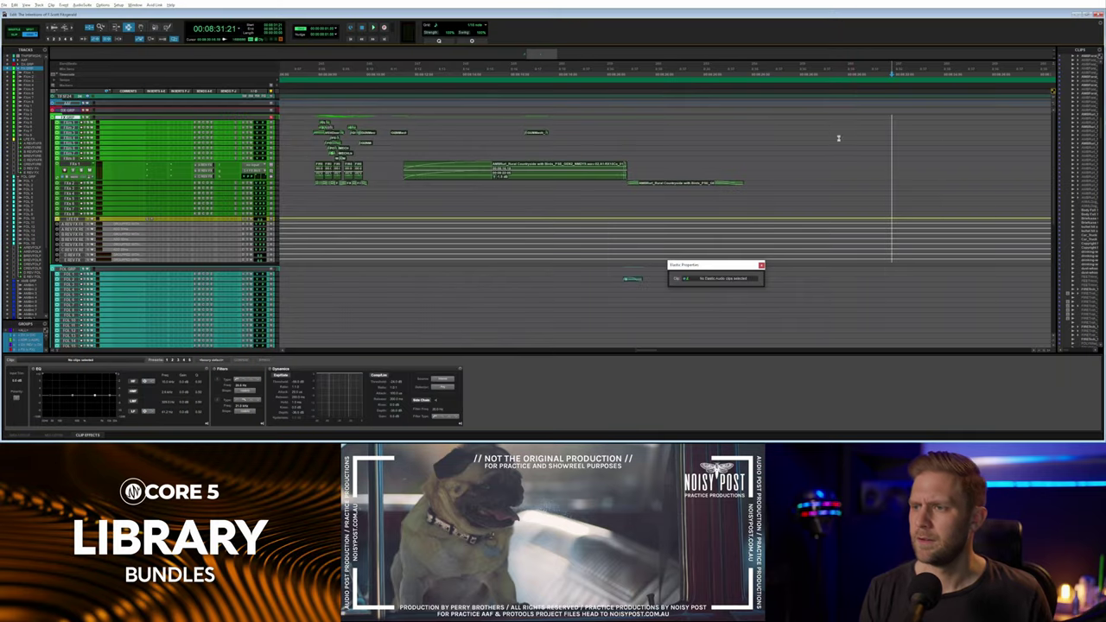
left_click(889, 124)
left_click(889, 121)
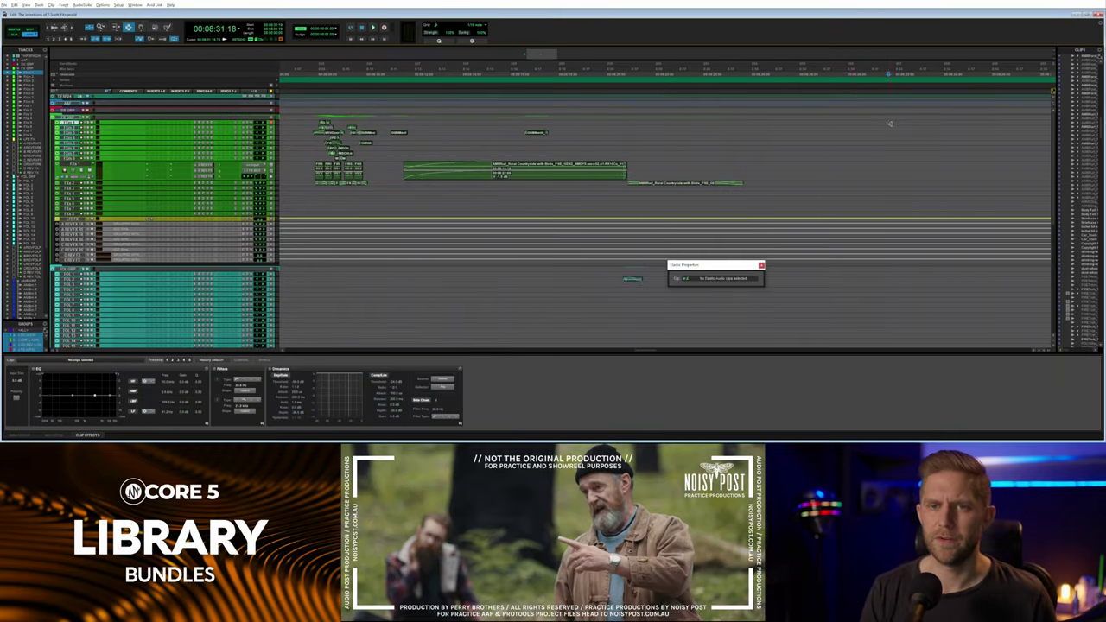
key("ctrl+super+Up")
key("ctrl+super+Up")
key("ctrl+super+Up")
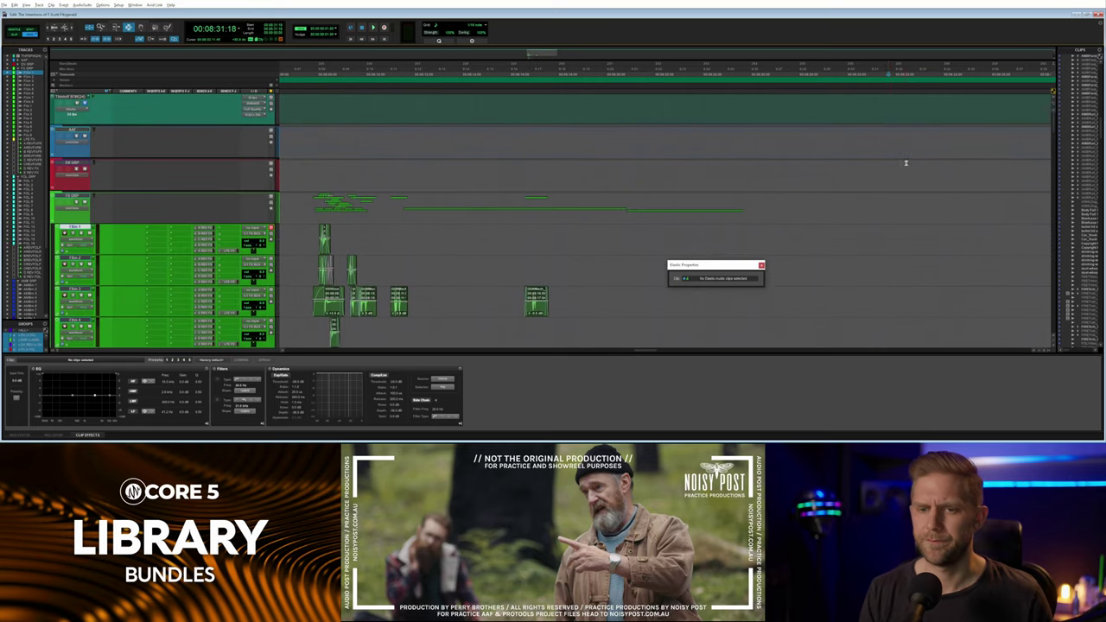
scroll(904, 164, "right", 2)
left_click(771, 239)
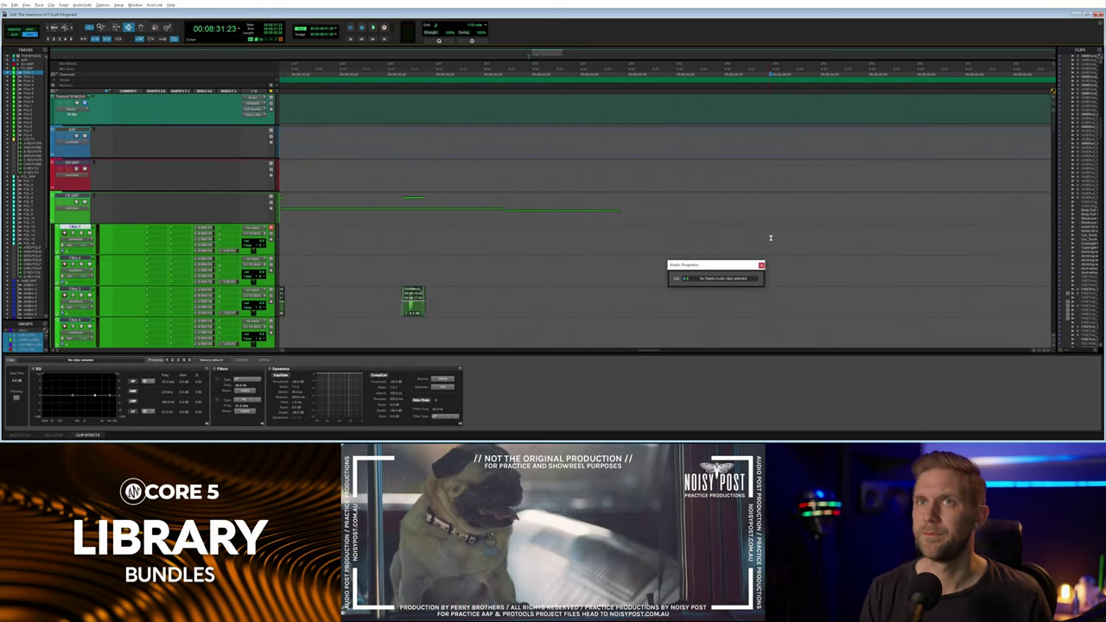
key("alt+Tab")
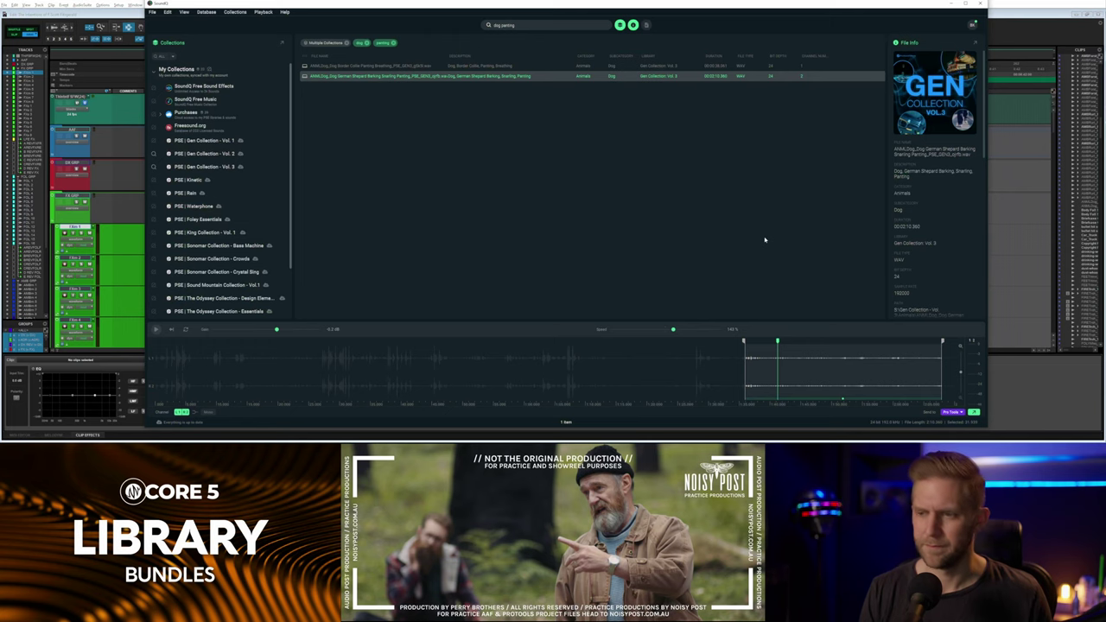
key("s")
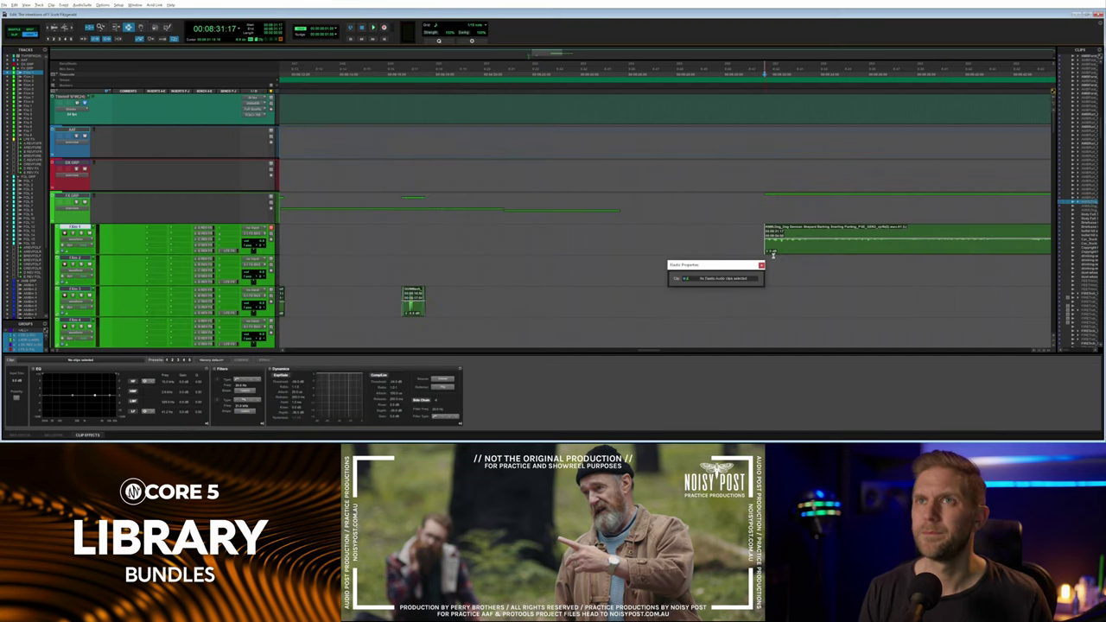
Delete the part of the dog panting clip that runs past the dog shot and audition the trimmed clip against picture.
key("space")
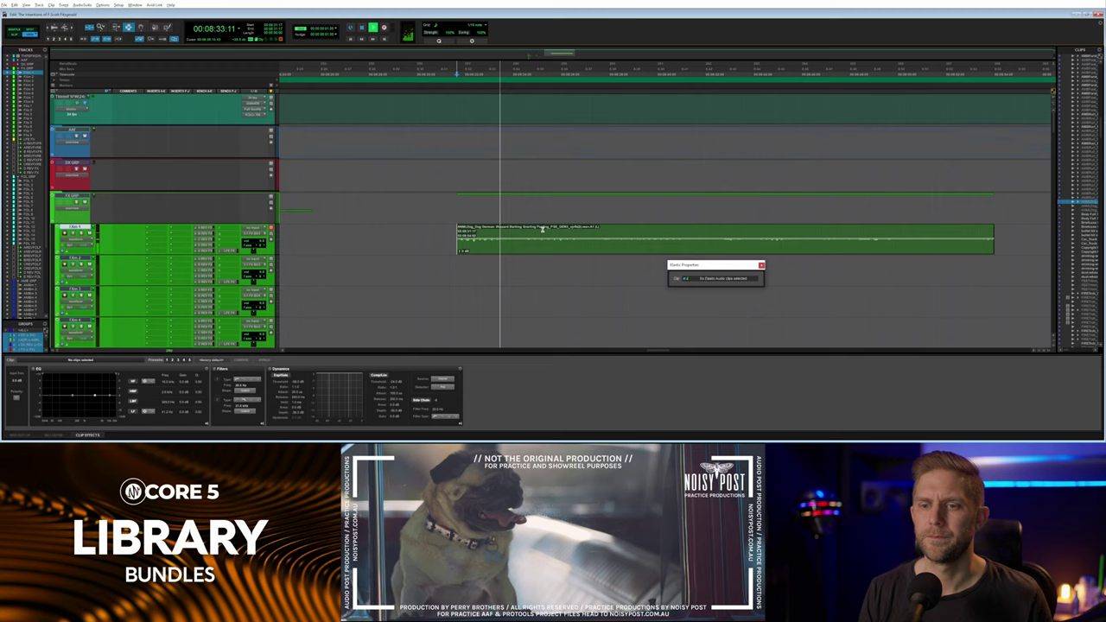
key("space")
left_click_drag(504, 240, 999, 239)
key("Delete")
left_click(484, 236)
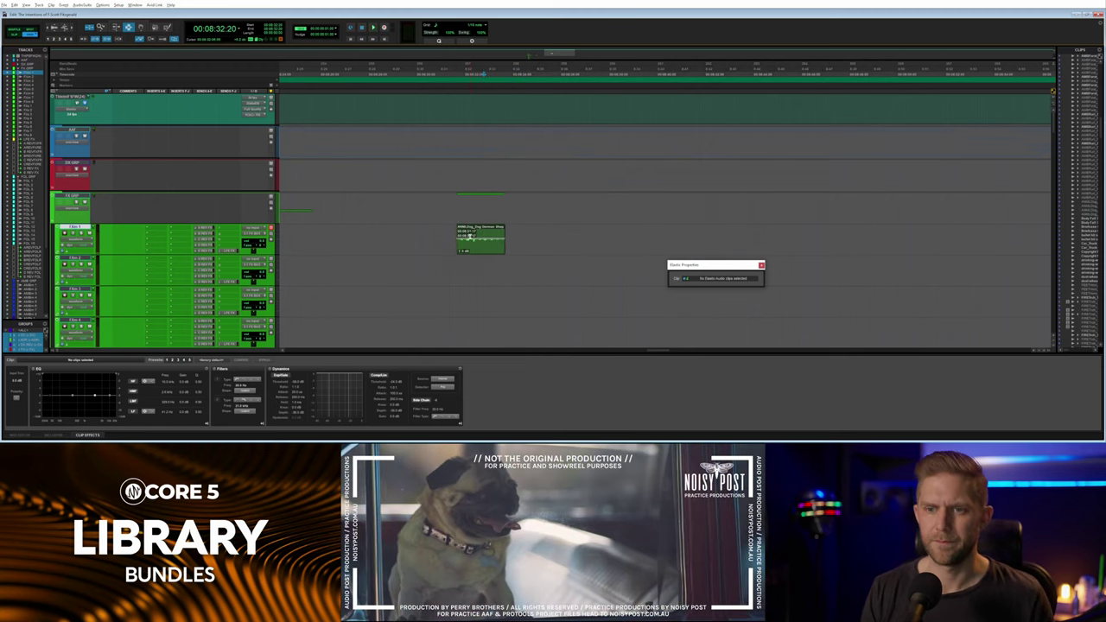
left_click(458, 239)
key("space")
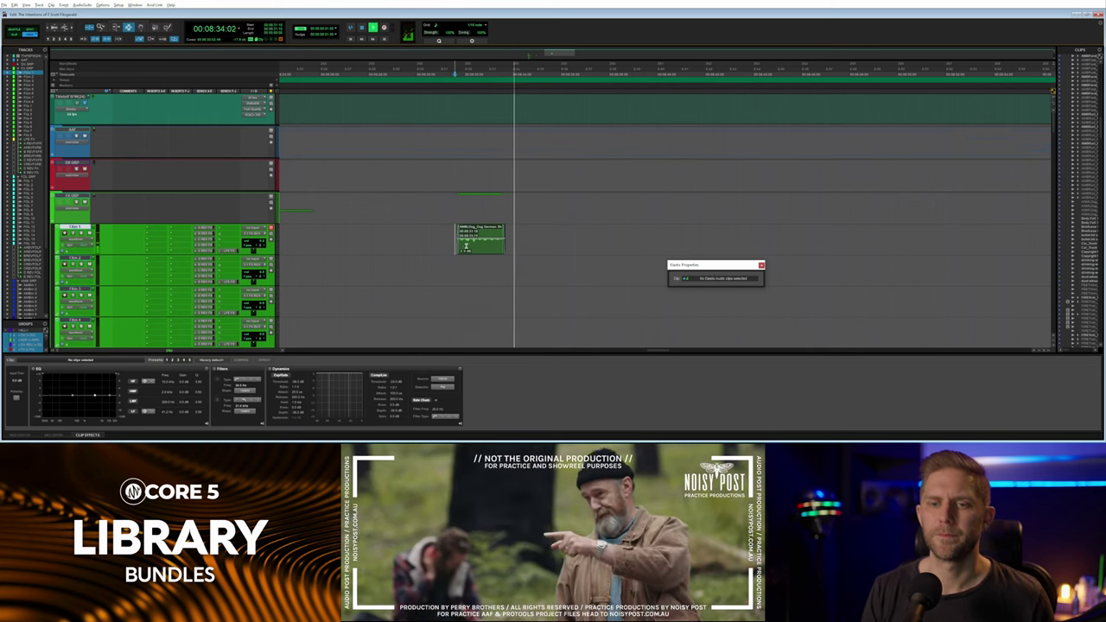
key("space")
Raise the volume automation over the dog panting clip slightly and audition it against picture.
key("minus")
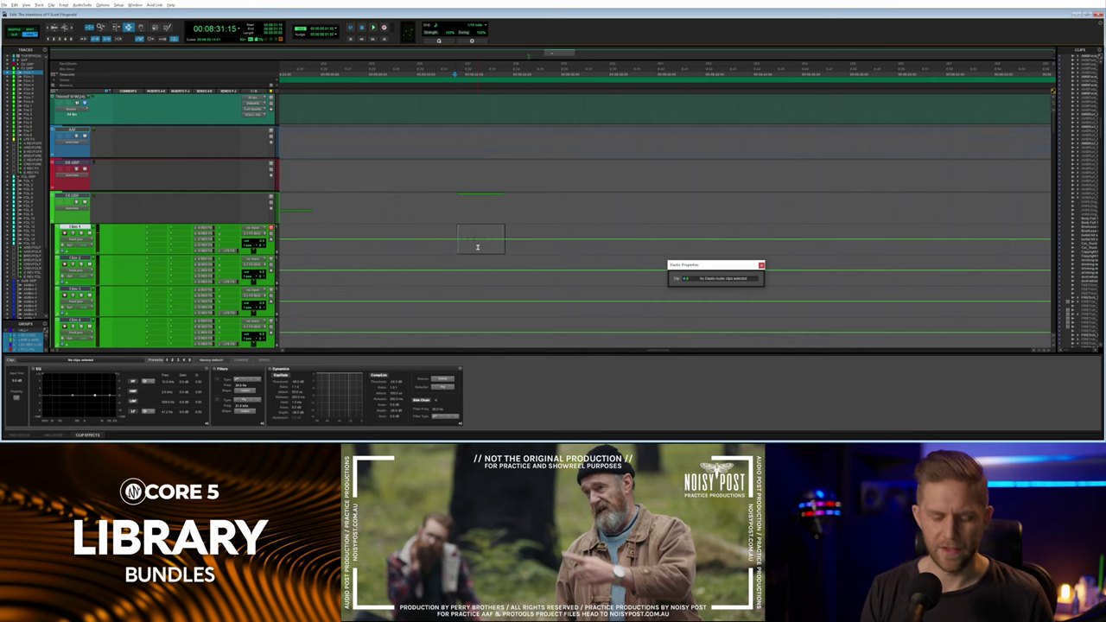
double_click(478, 244)
key("F7")
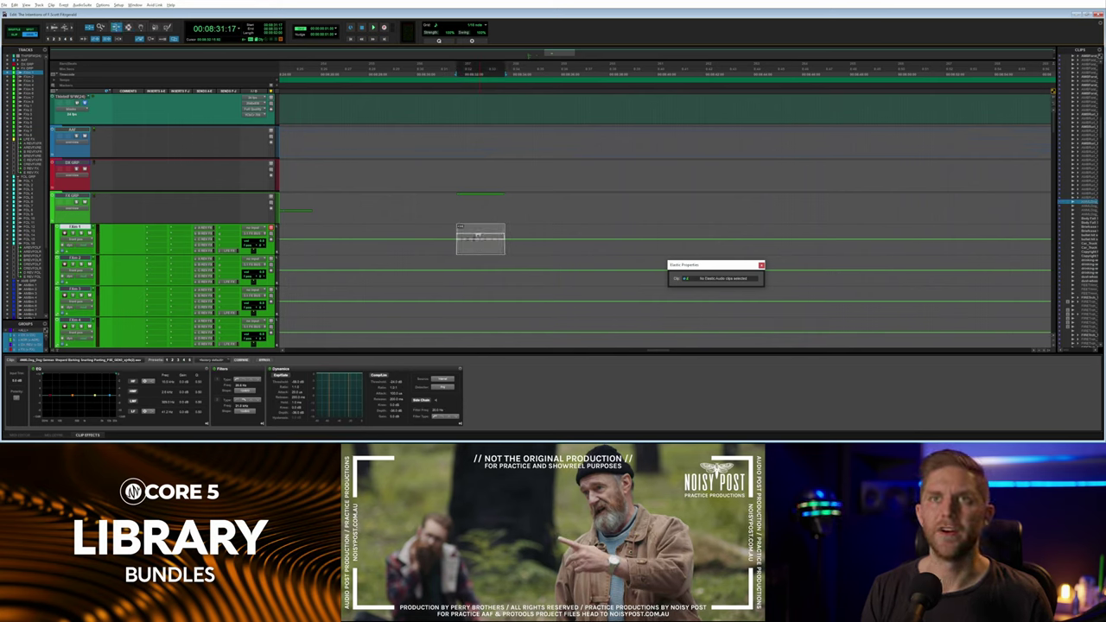
left_click(458, 236)
key("space")
key("space")
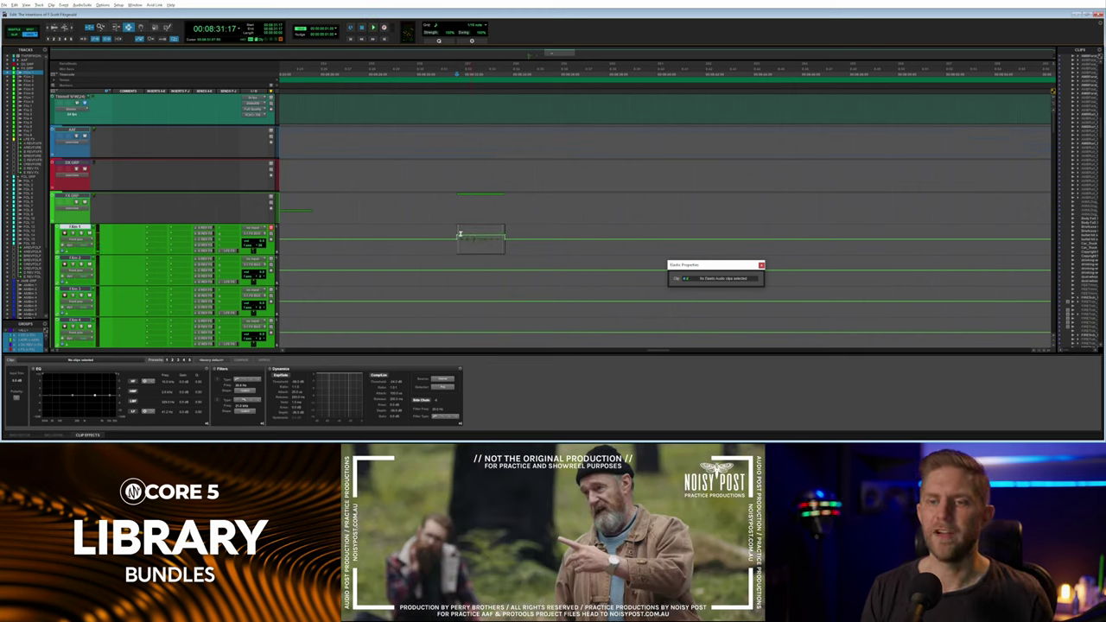
key("space")
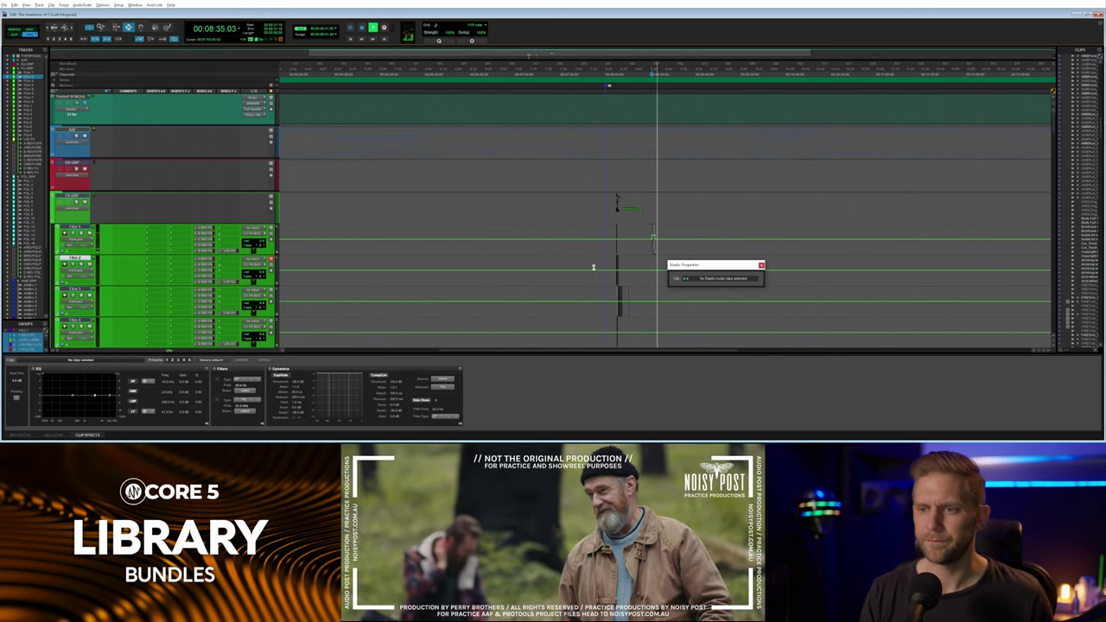
key("space")
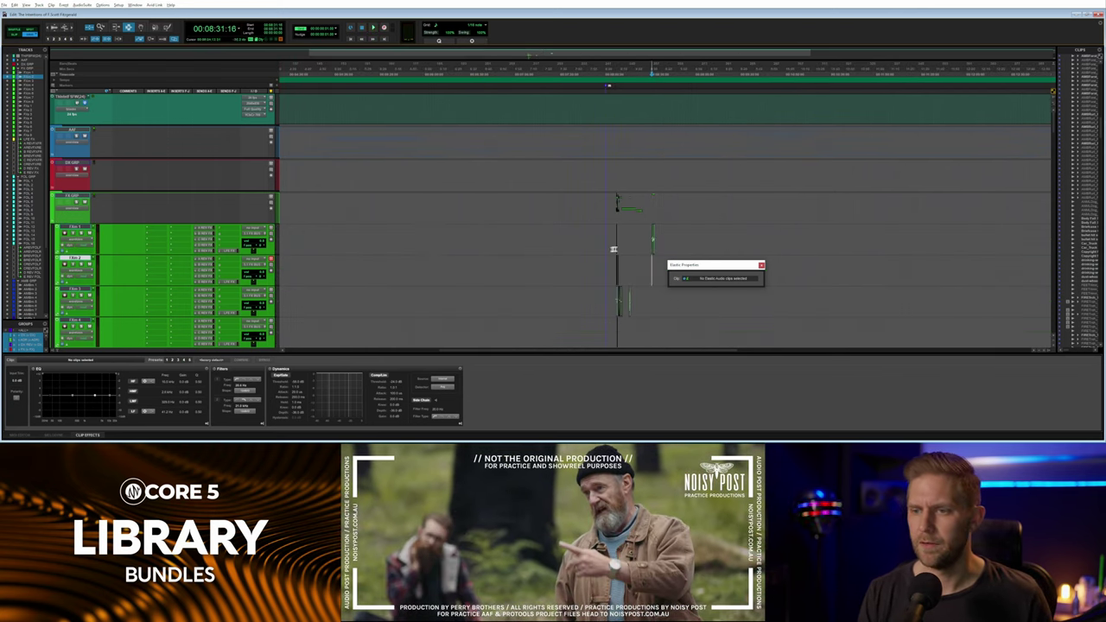
Audition the ambience layers from the scene's start and delete the surplus Under Woods Forest Birds Frogs clip extending past the scene's end.
left_click(658, 246)
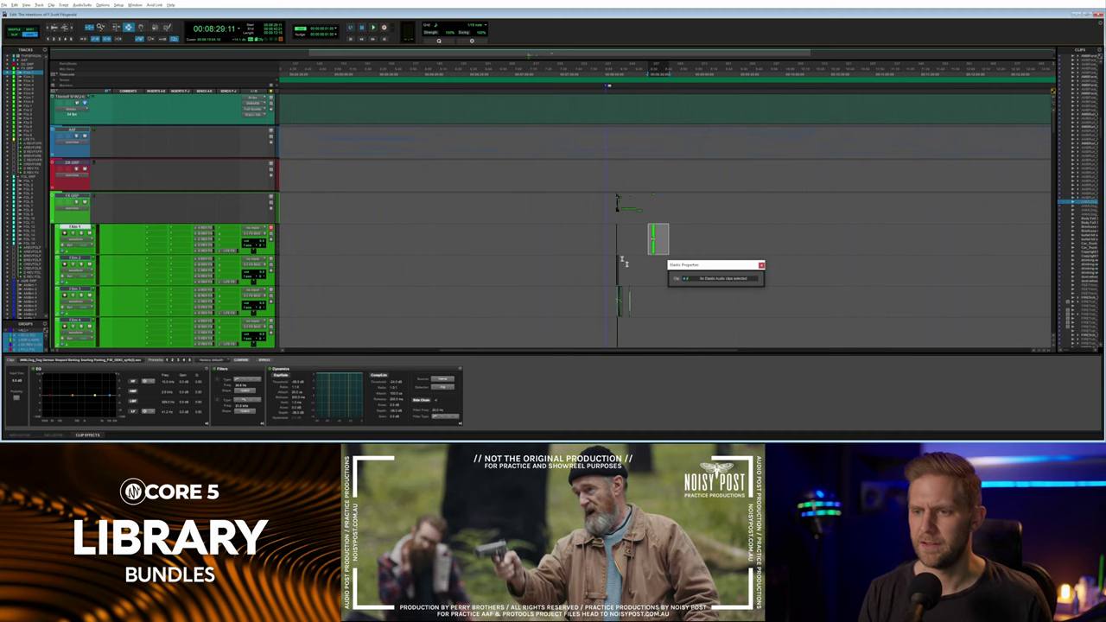
scroll(624, 262, "down", 8)
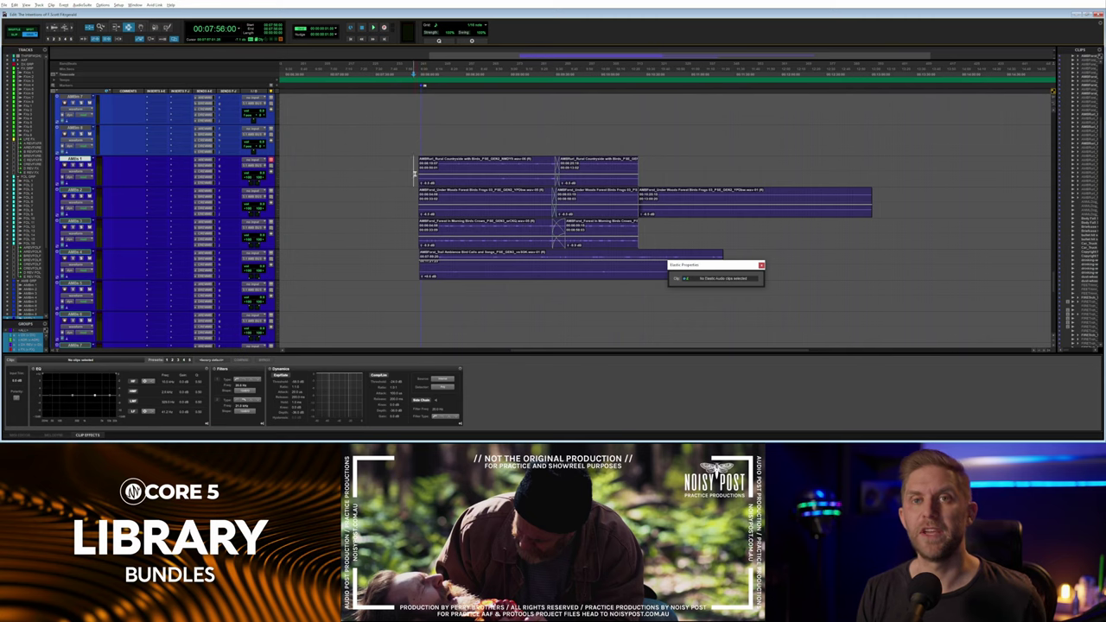
key("space")
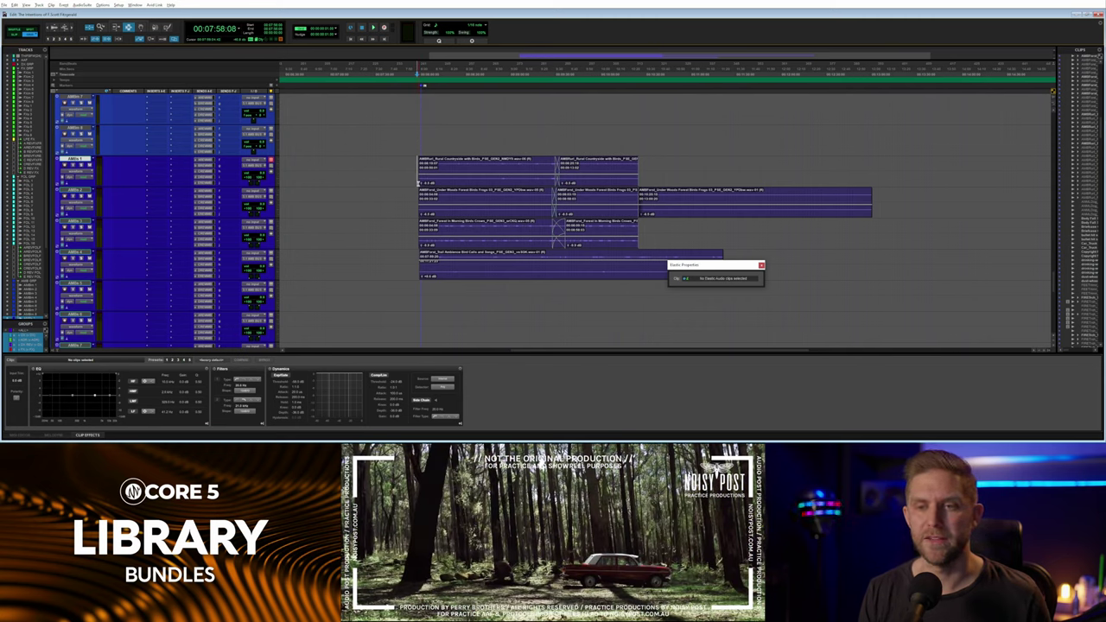
key("space")
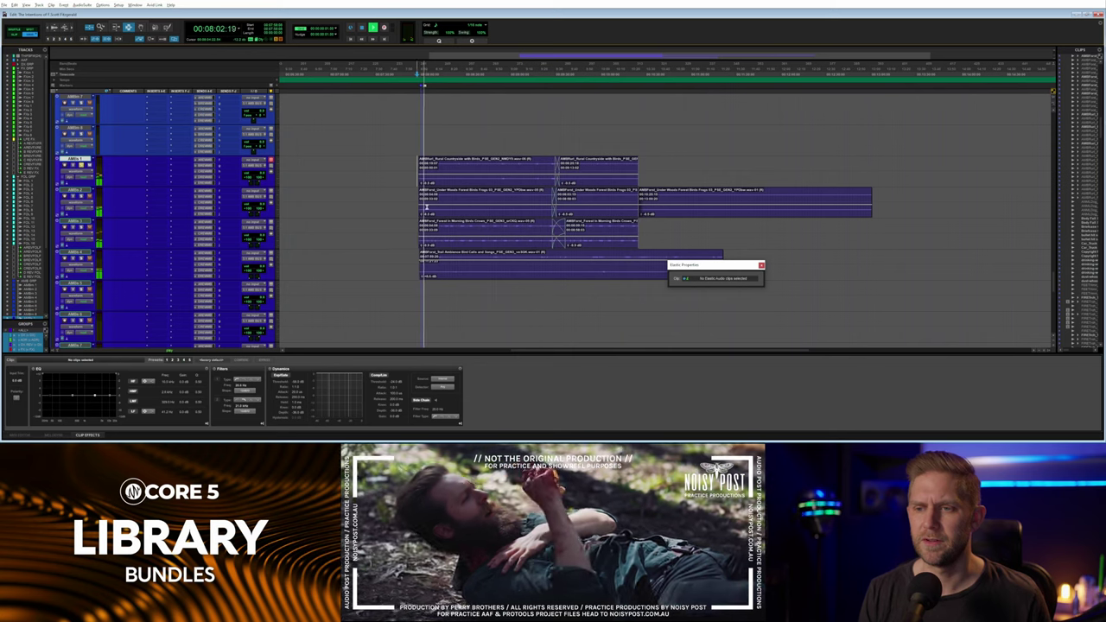
left_click(481, 210)
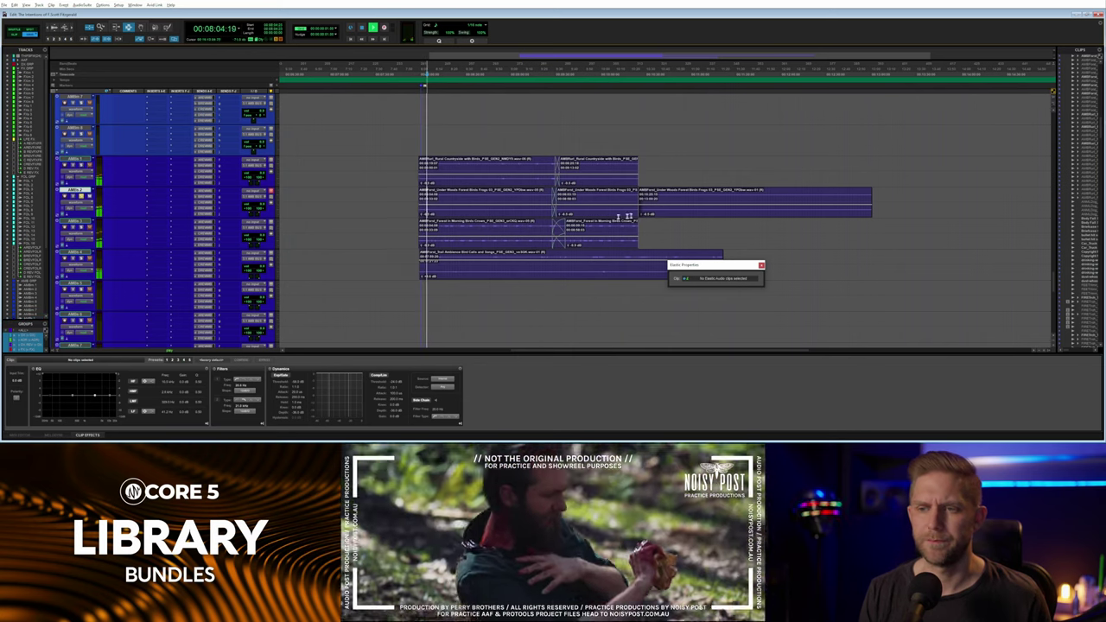
left_click(645, 203)
key("Delete")
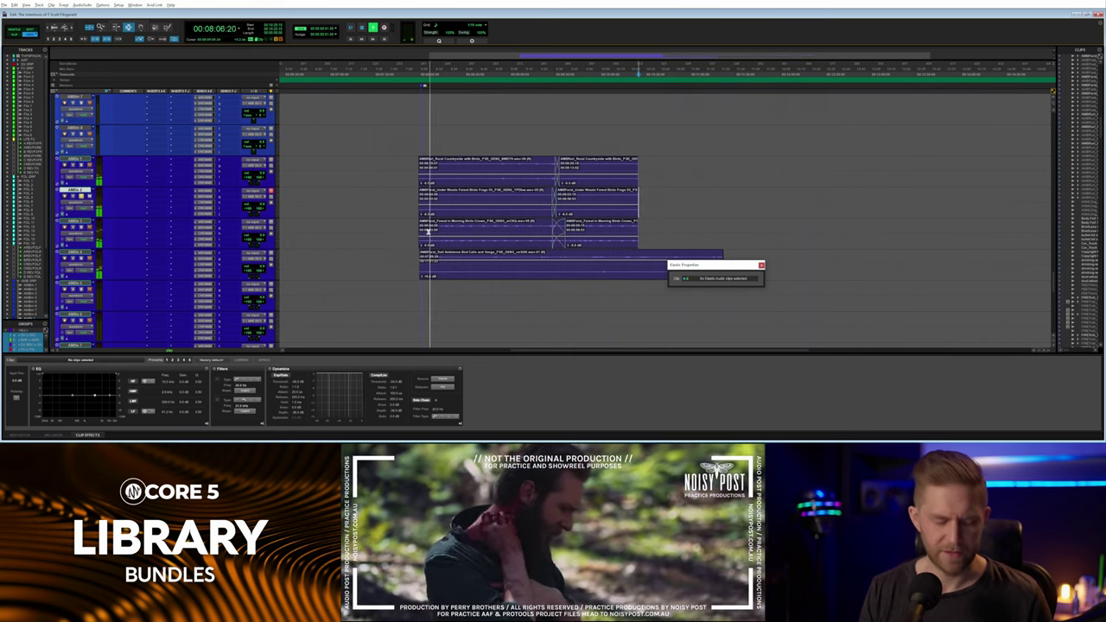
left_click(429, 232)
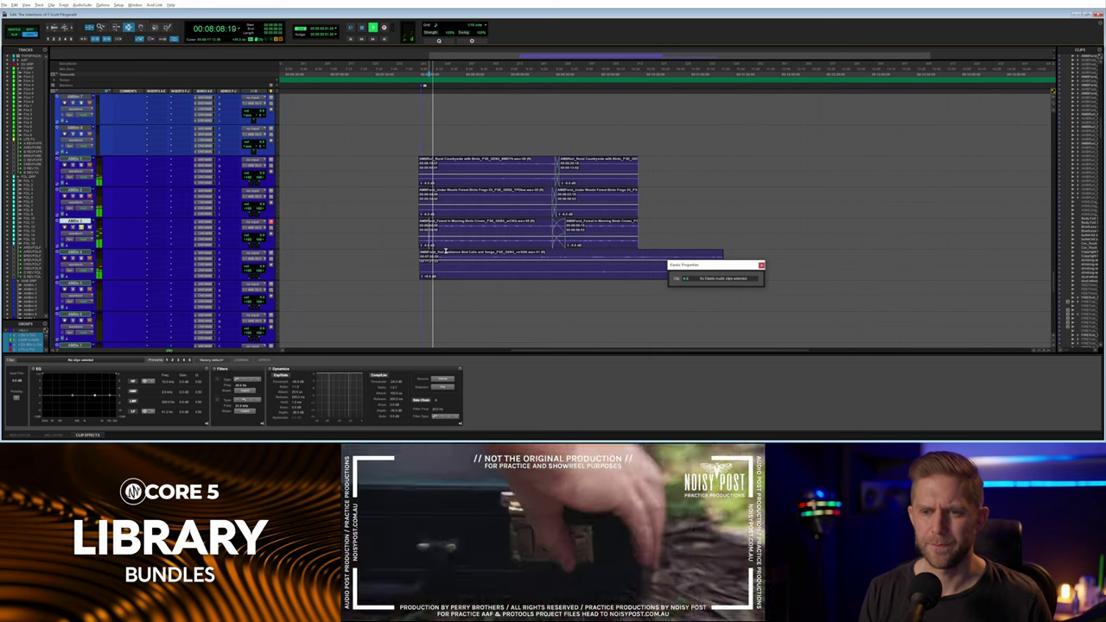
Adjust the clip gain of the Bird Calls and Songs ambience clip while auditioning it with the other ambience layers.
left_click(434, 269)
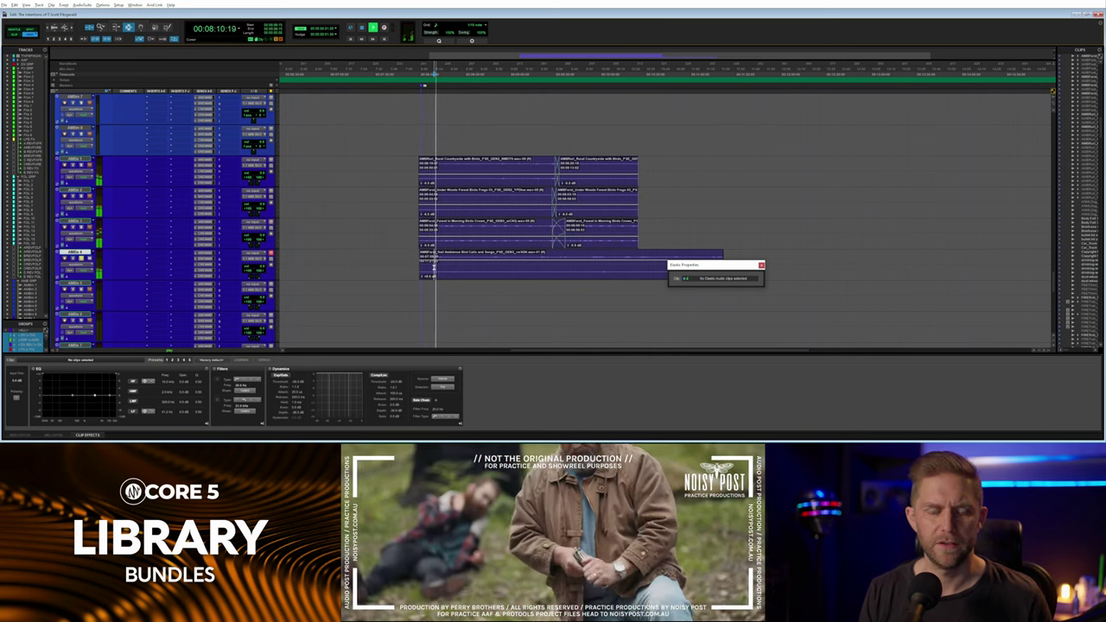
scroll(444, 273, "down", 1)
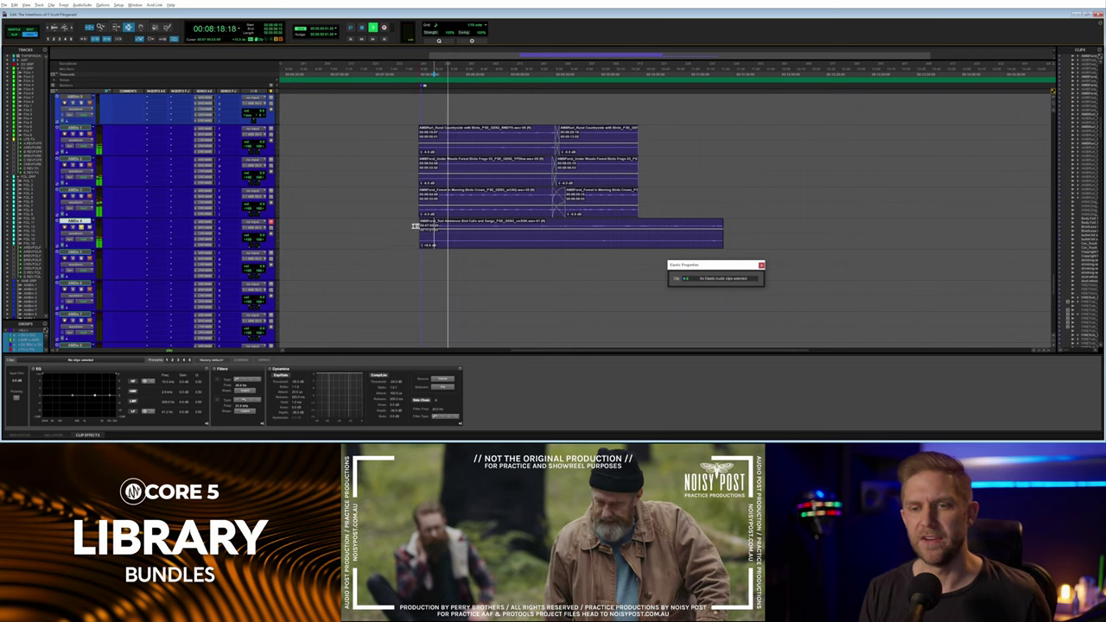
key("space")
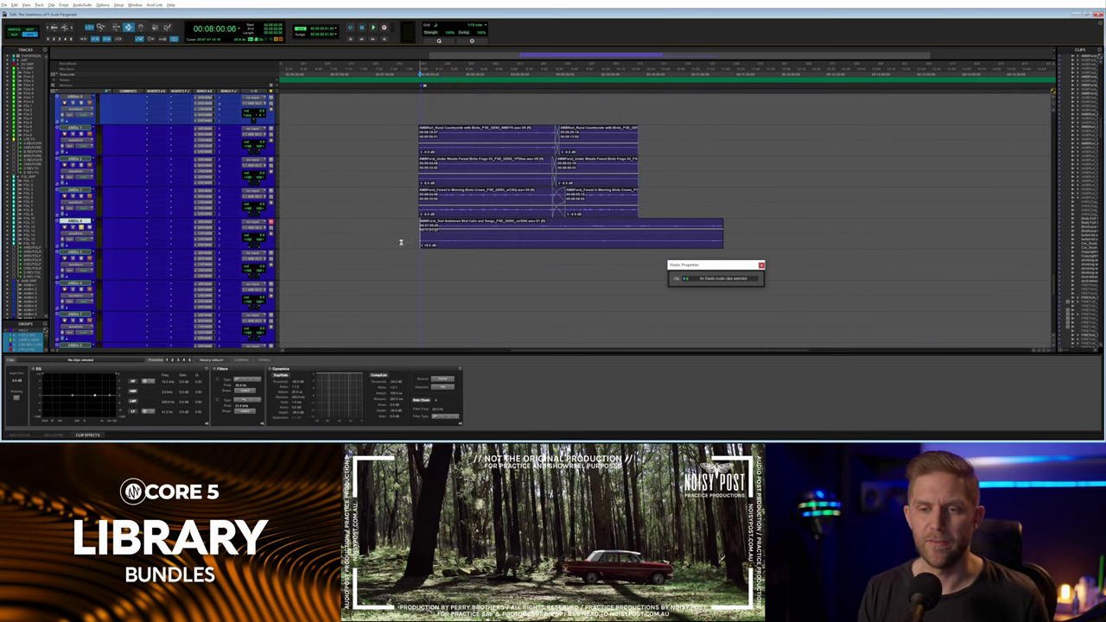
Raise the clip gain of the Quiet Forest Wind in Trees Surround clip while auditioning it from just before the scene's start.
scroll(402, 242, "down", 3)
left_click(422, 291)
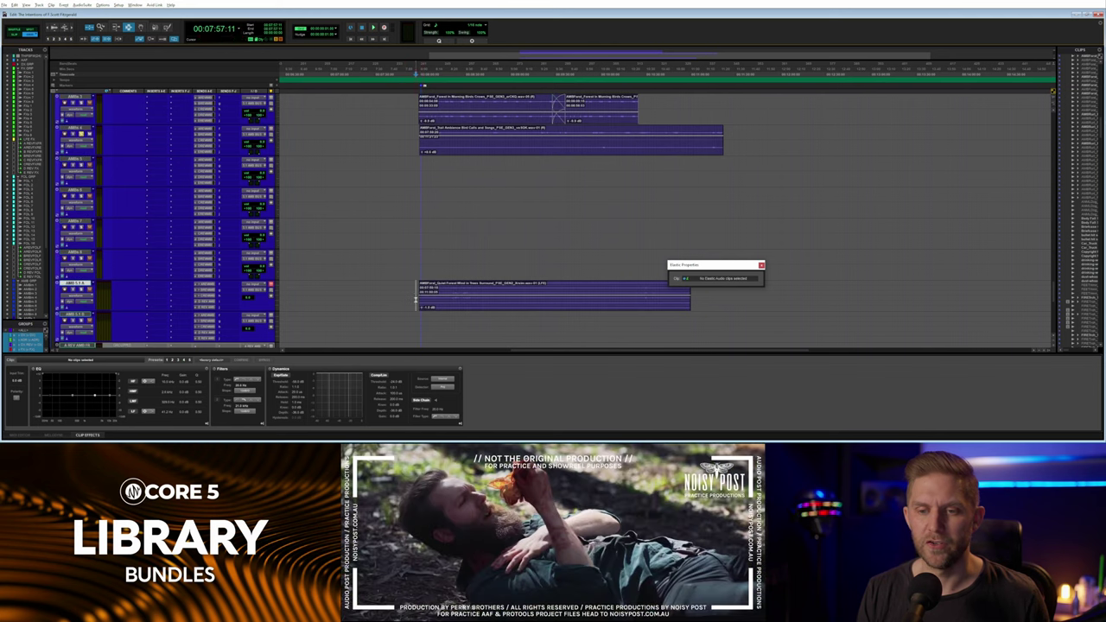
key("space")
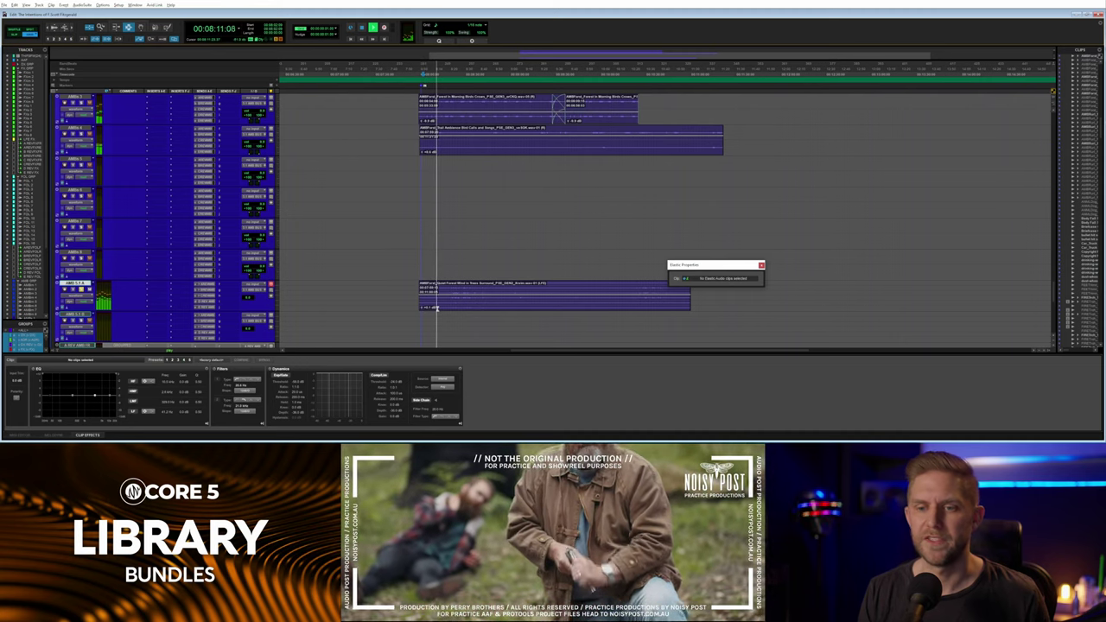
key("space")
Audition the combined ambience layers against picture from 07:59:04 through the dog shot.
left_click(419, 264)
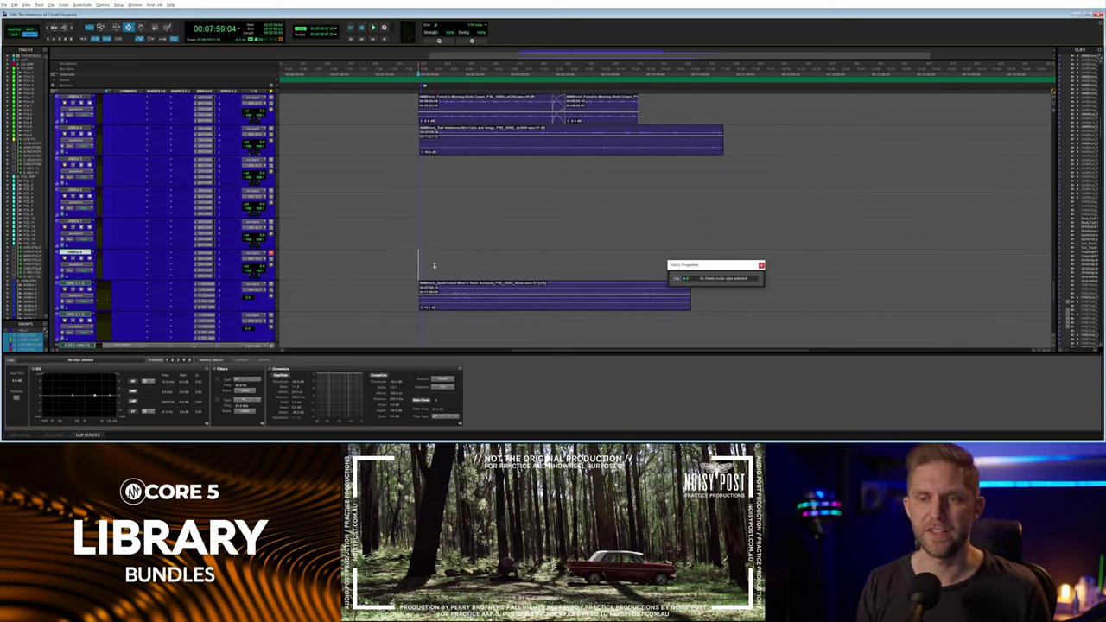
key("space")
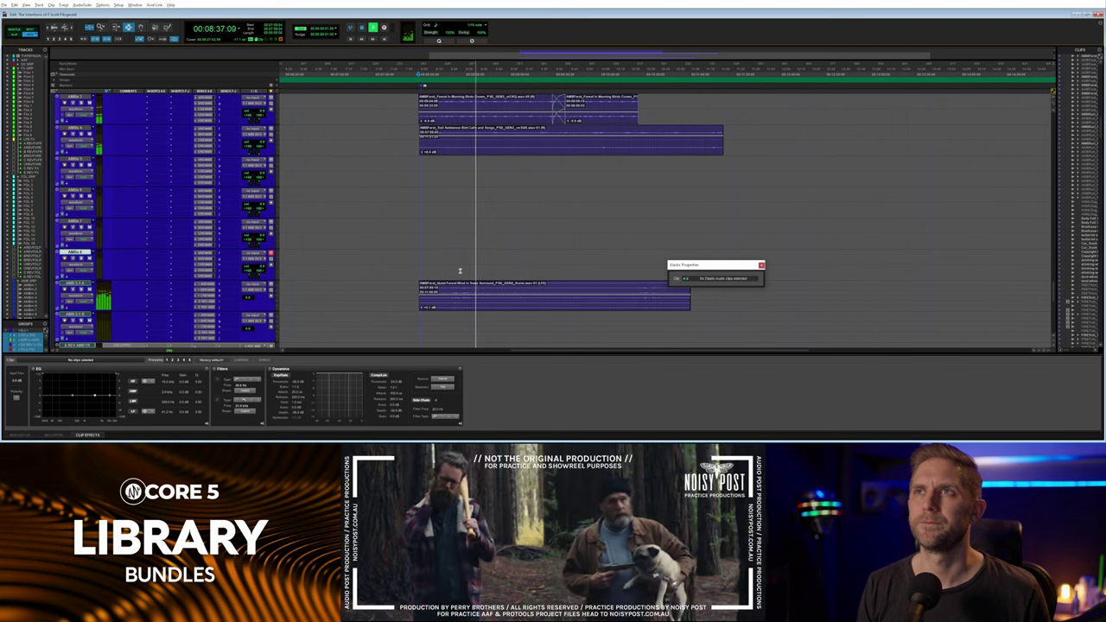
key("space")
Switch to SoundQ, clear the dog panting search and sample airplane traffic and landing recordings in Gen Collection - Vol. 2.
key("alt+Tab")
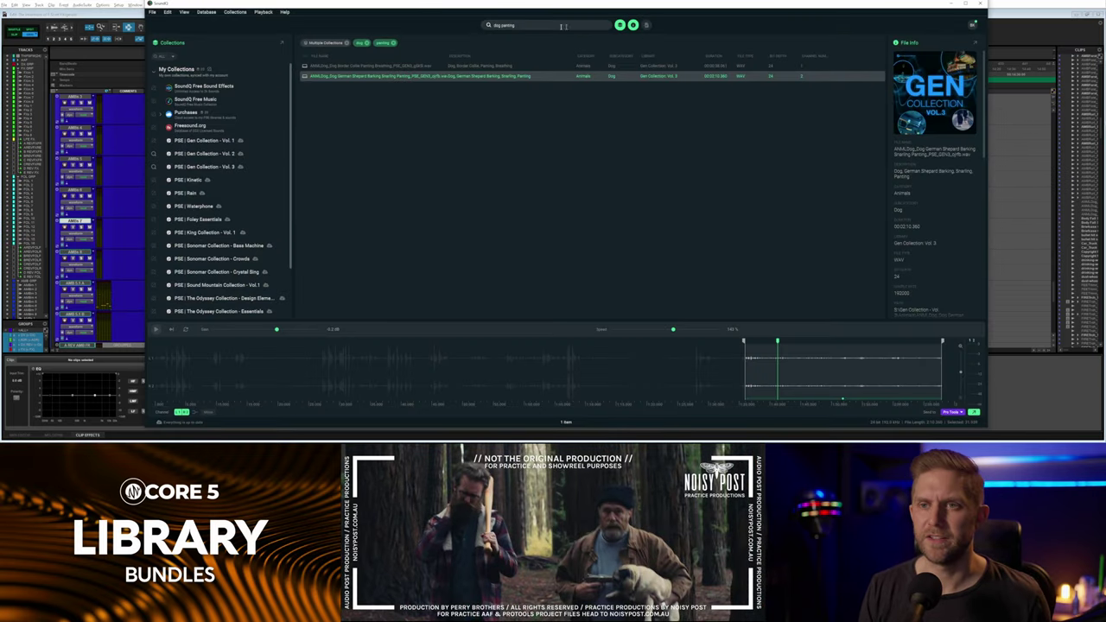
triple_click(523, 25)
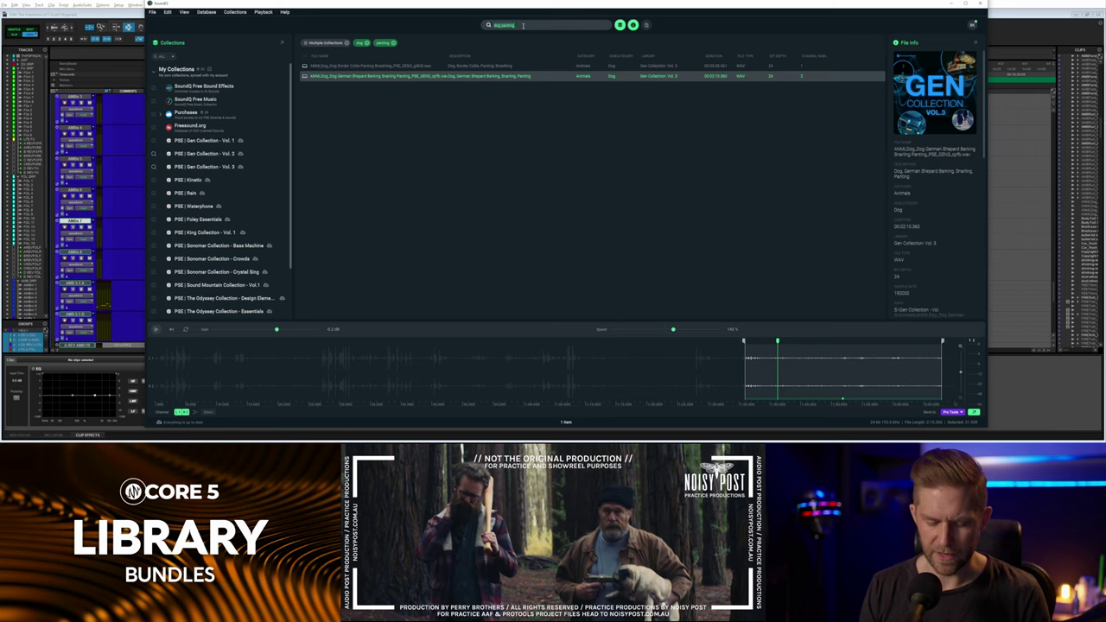
left_click(207, 166)
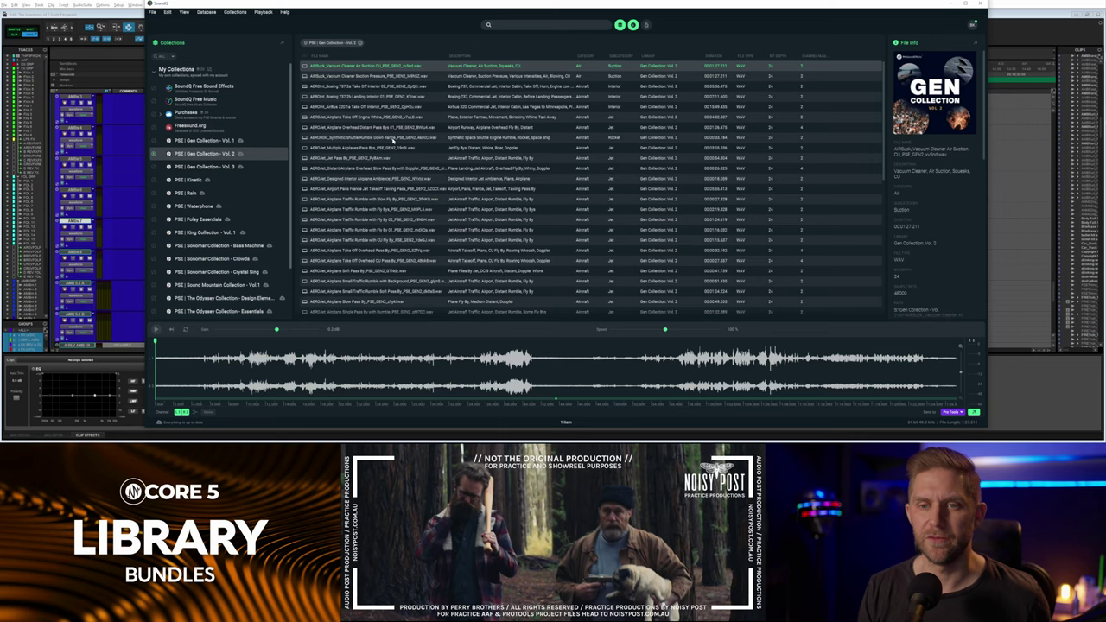
left_click(390, 200)
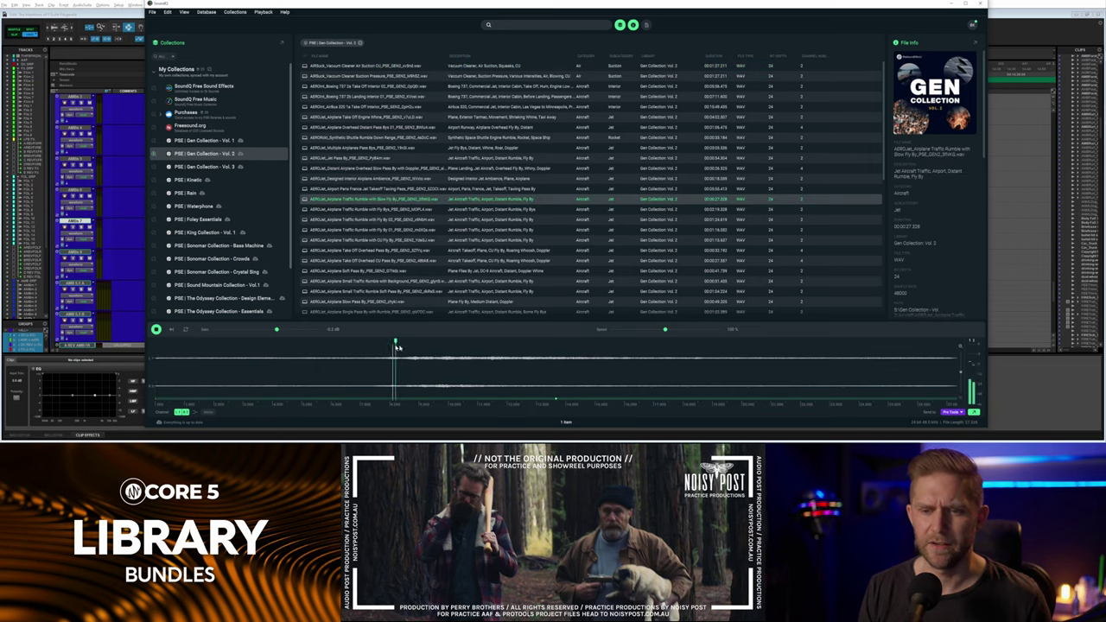
scroll(427, 222, "down", 5)
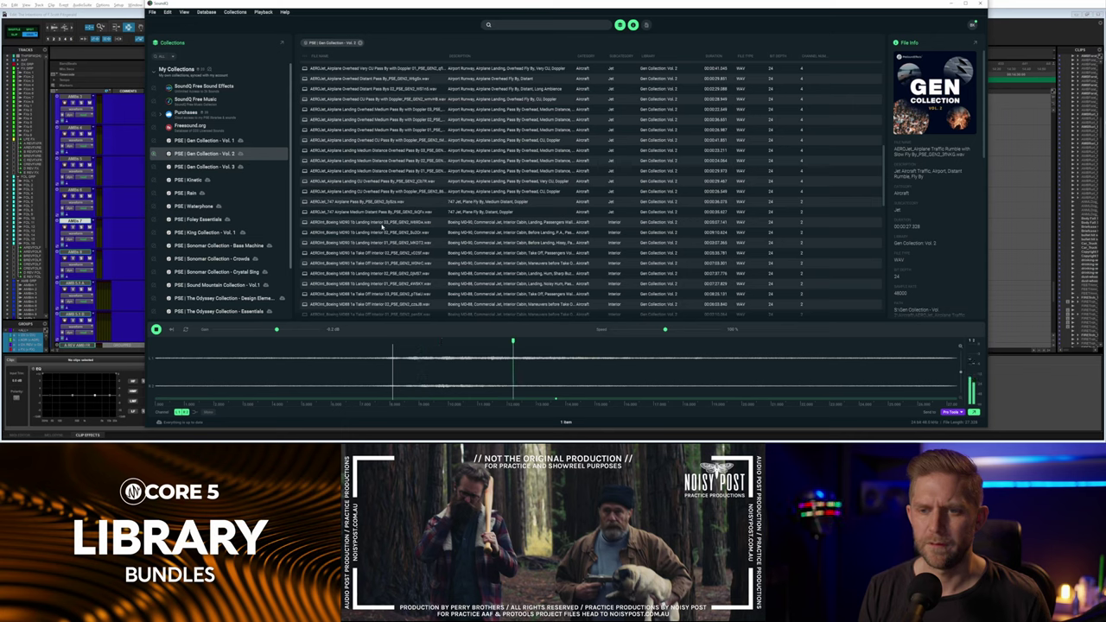
left_click(389, 161)
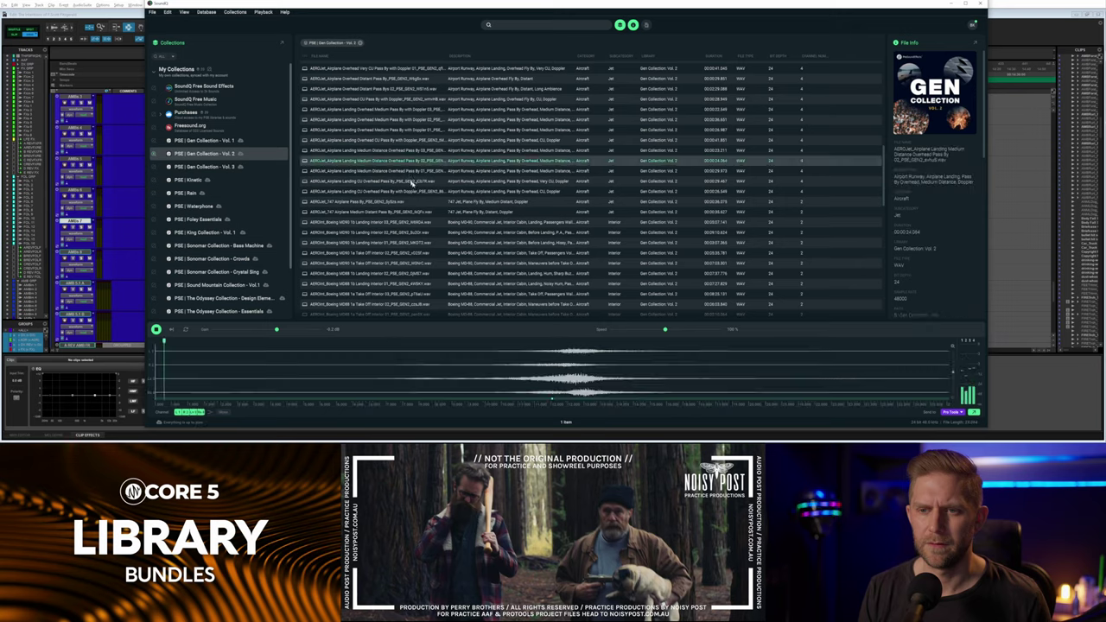
Audition the Hong Kong train station, hockey game and winter air ambiences in Gen Collection - Vol. 2.
scroll(413, 199, "down", 10)
scroll(413, 201, "down", 5)
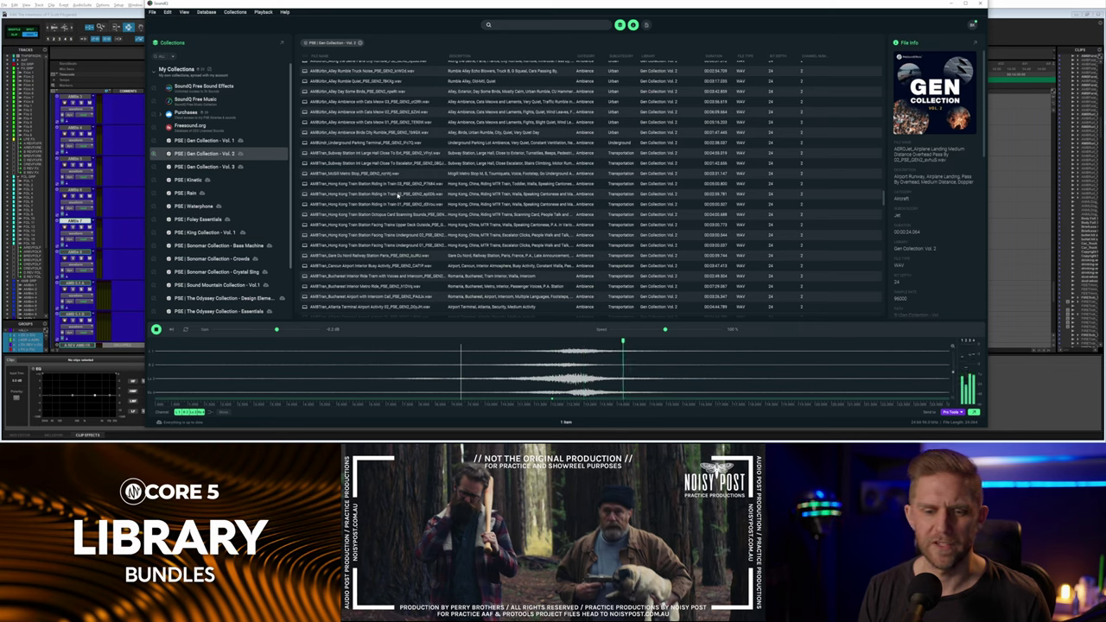
left_click(399, 194)
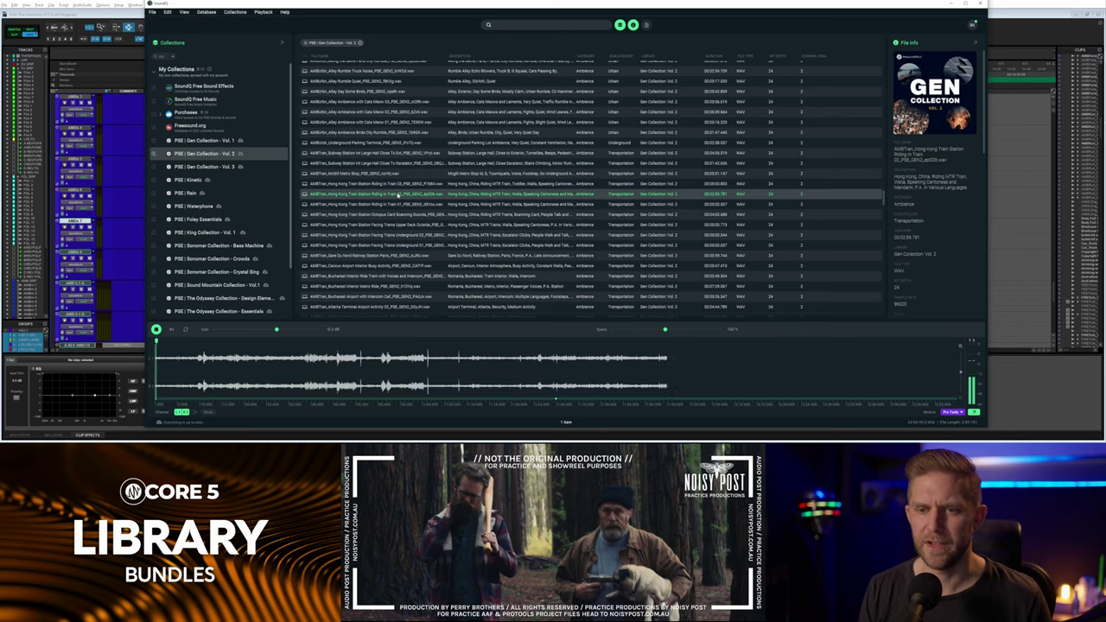
left_click(328, 368)
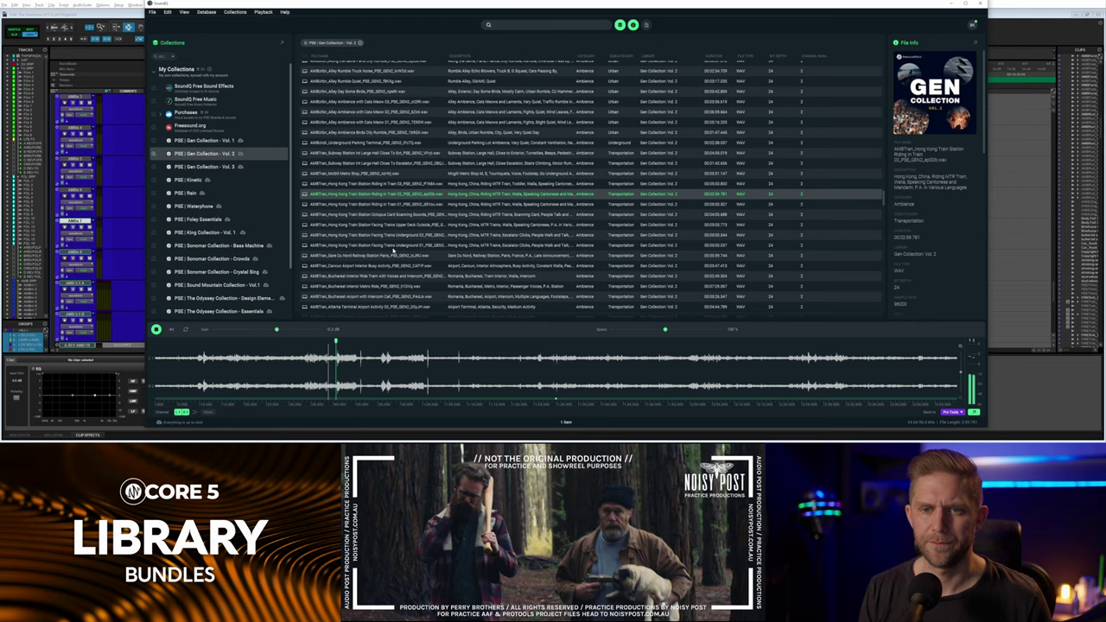
scroll(384, 163, "down", 8)
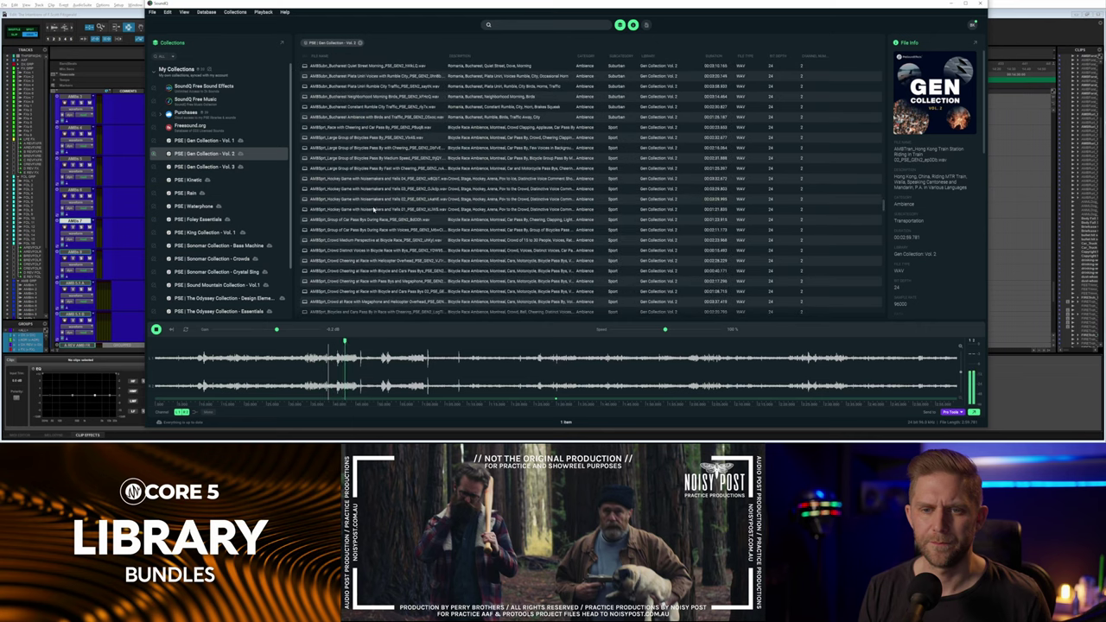
left_click(374, 209)
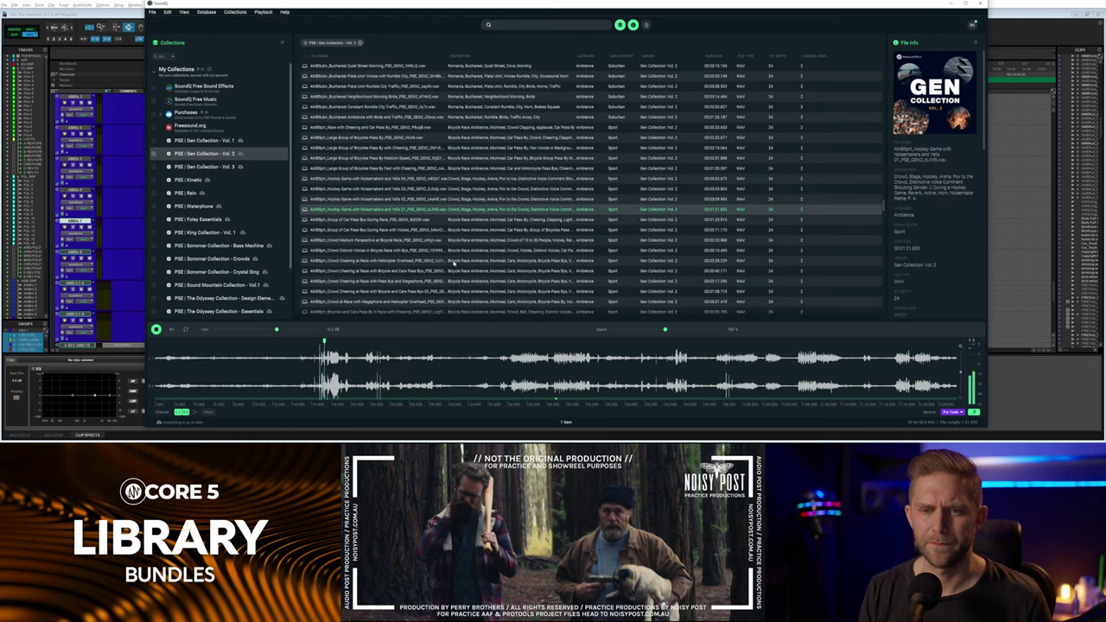
scroll(454, 261, "down", 8)
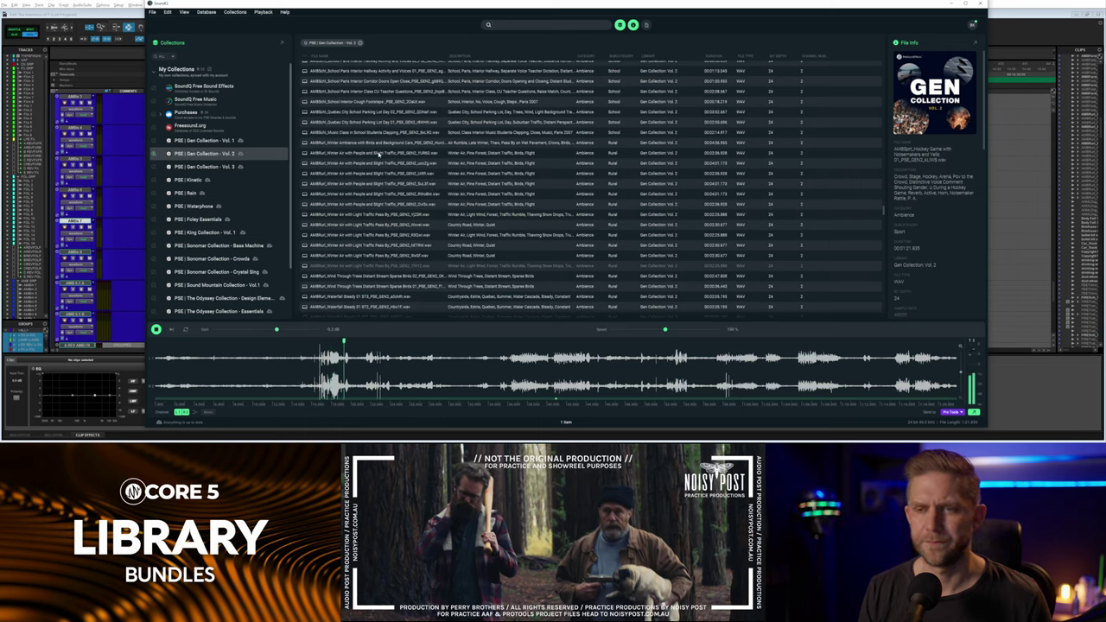
left_click(368, 166)
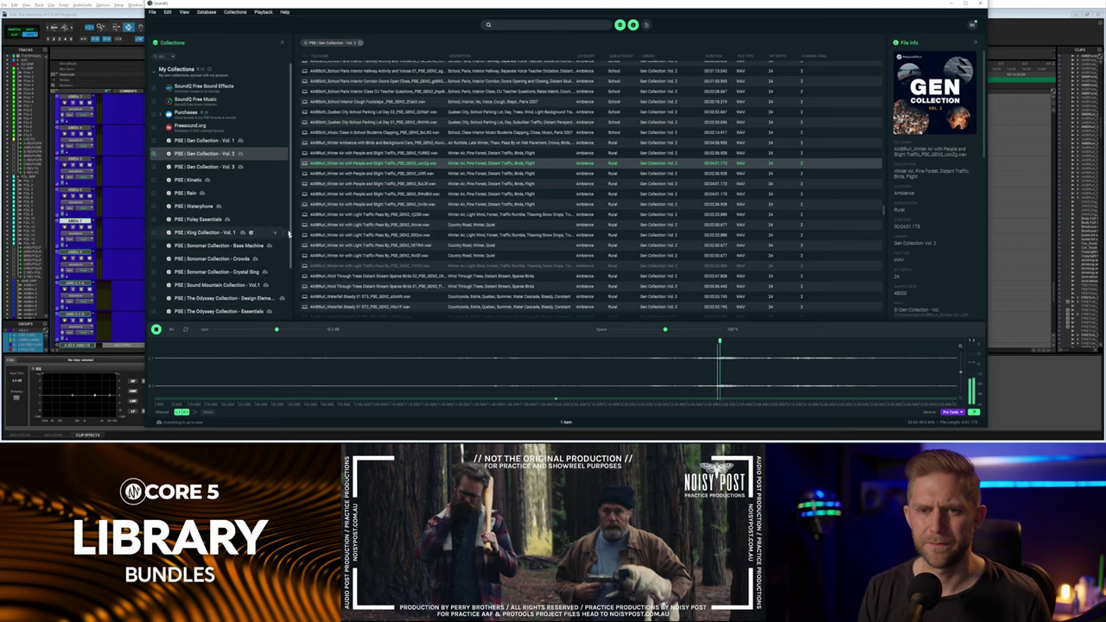
Browse Gen Collection - Vol. 3 and audition its air compressor burst, rocket engine ignition and ocean beach wave recordings.
left_click(205, 166)
left_click(415, 158)
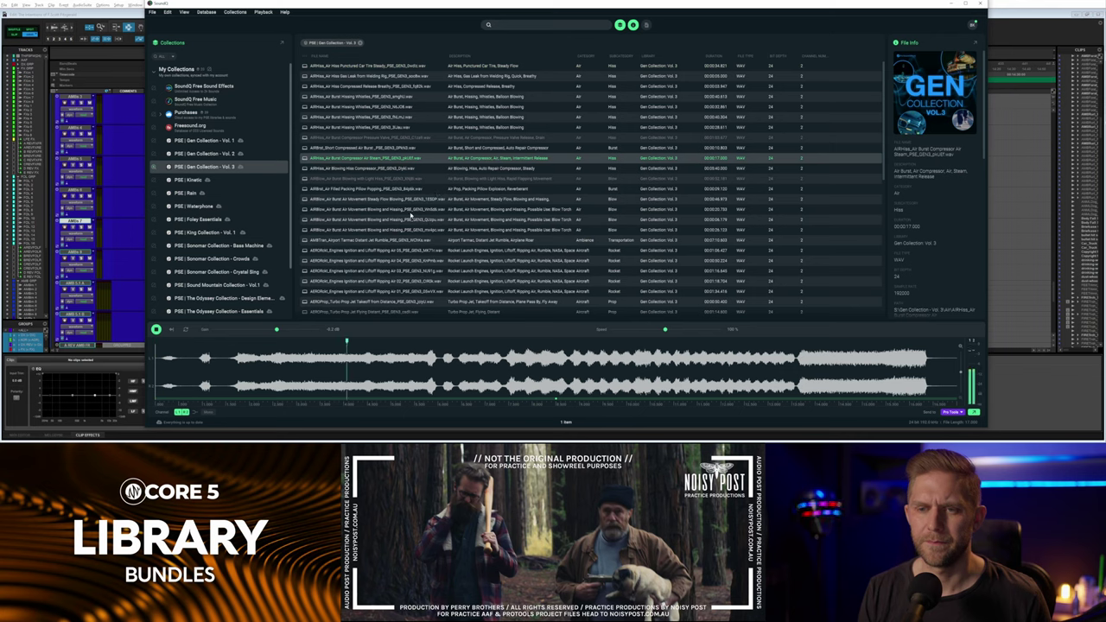
left_click(400, 261)
scroll(397, 277, "down", 8)
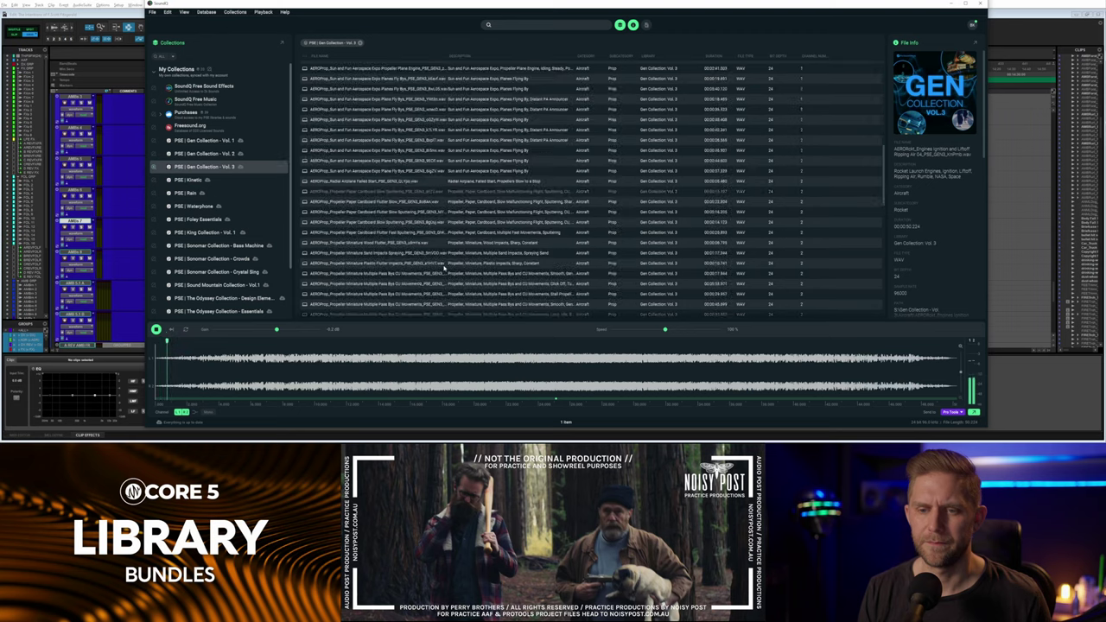
left_click(386, 345)
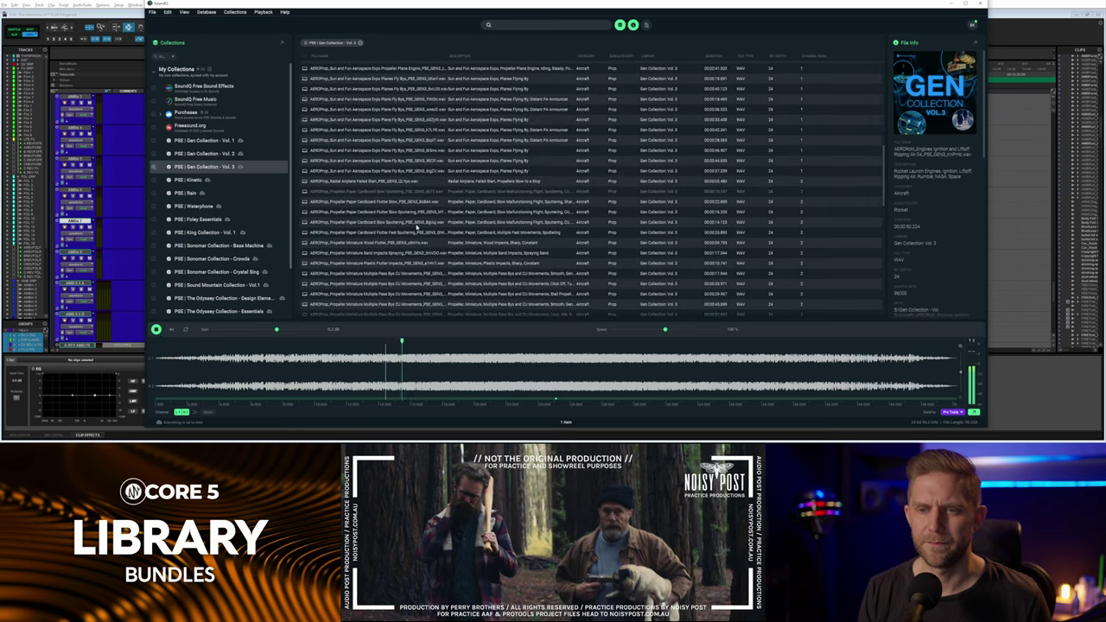
scroll(407, 216, "down", 5)
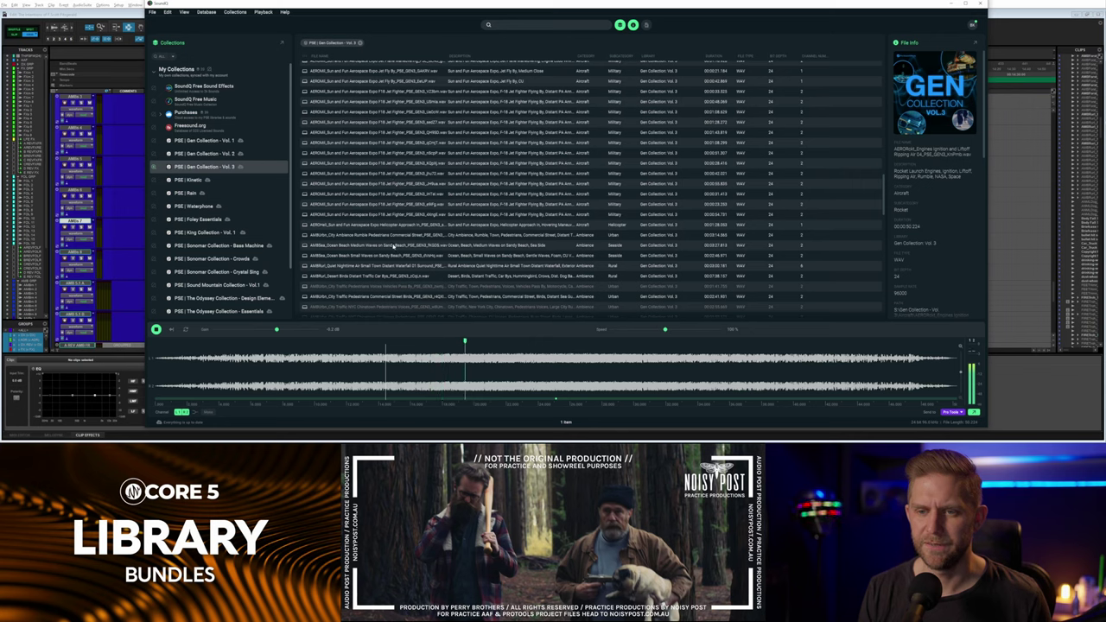
left_click(394, 245)
left_click(438, 363)
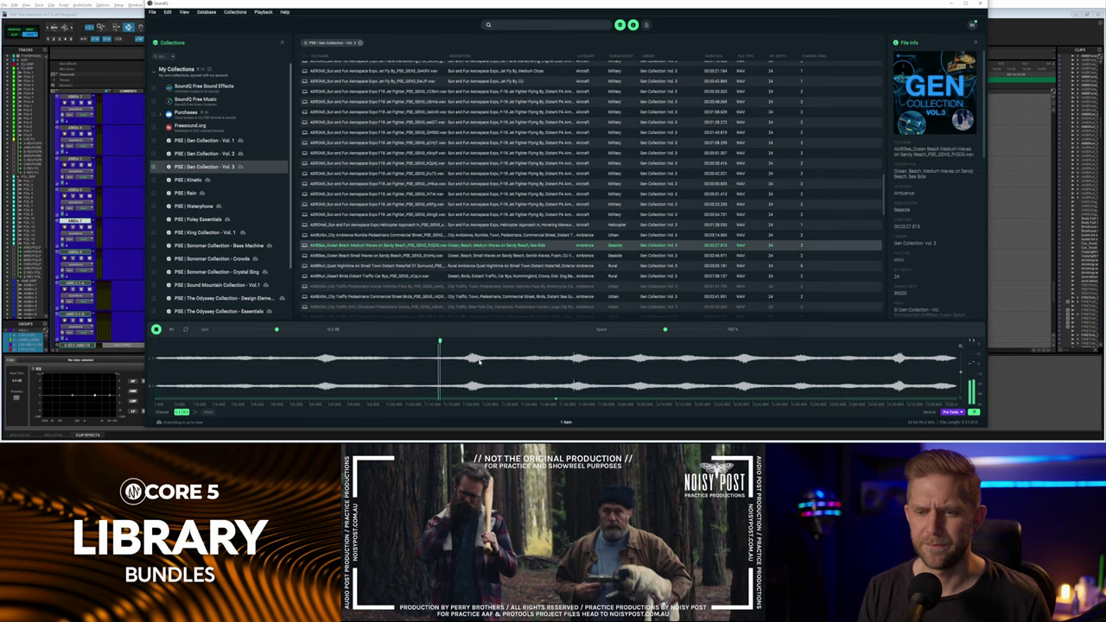
left_click(465, 356)
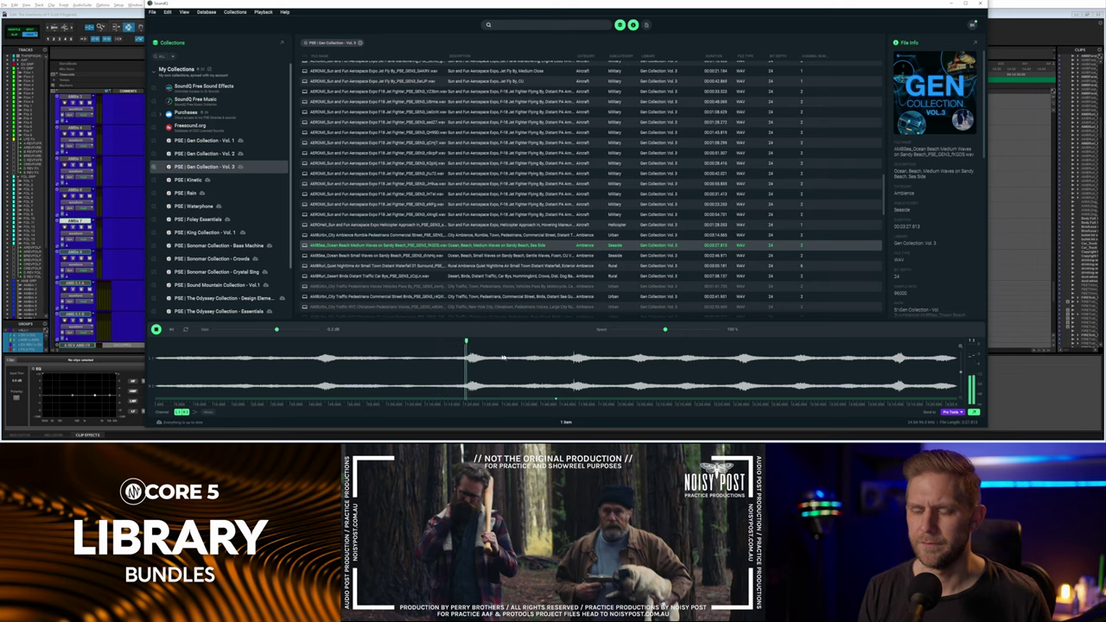
Open the Kinetic collection and audition several whooshes, including the intense fly by, thick fluttery and reverse build-up ones.
left_click(192, 180)
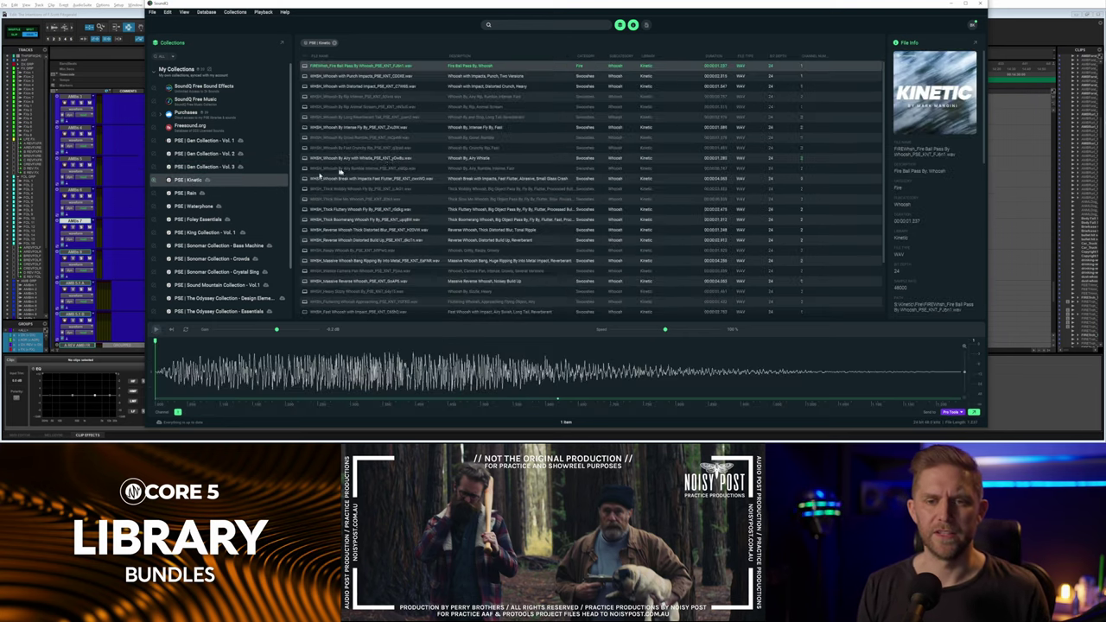
left_click(380, 127)
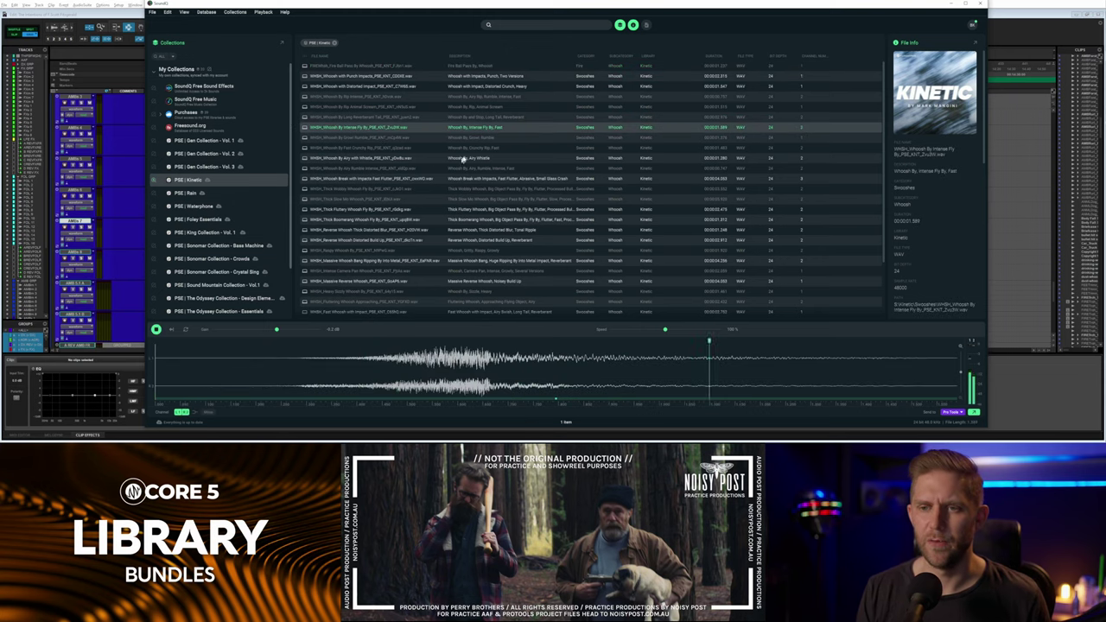
left_click(468, 148)
left_click(467, 210)
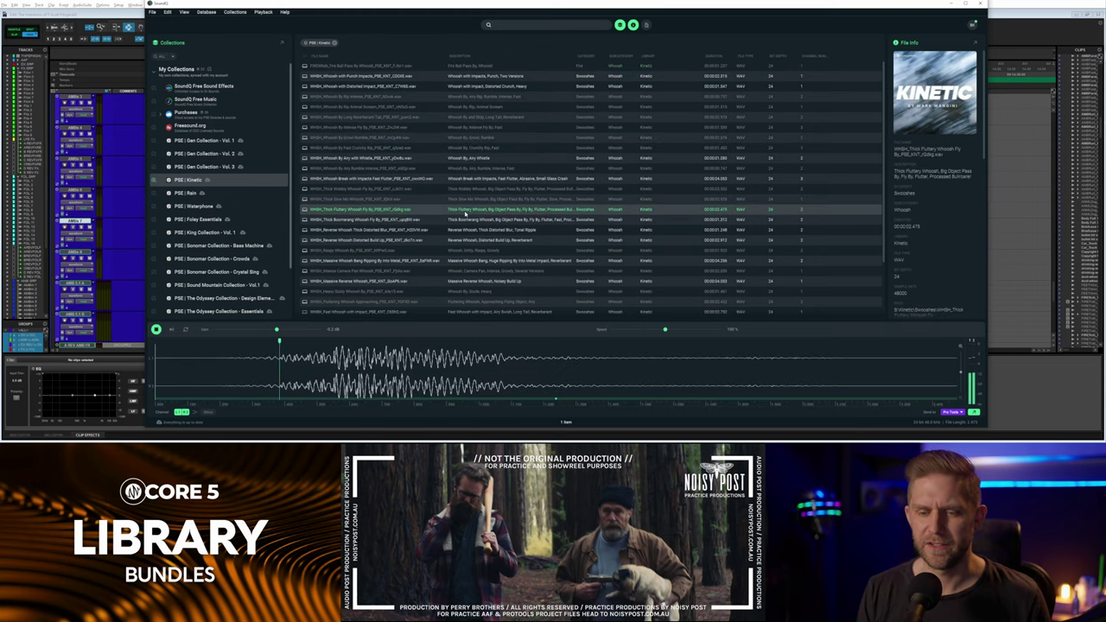
left_click(476, 240)
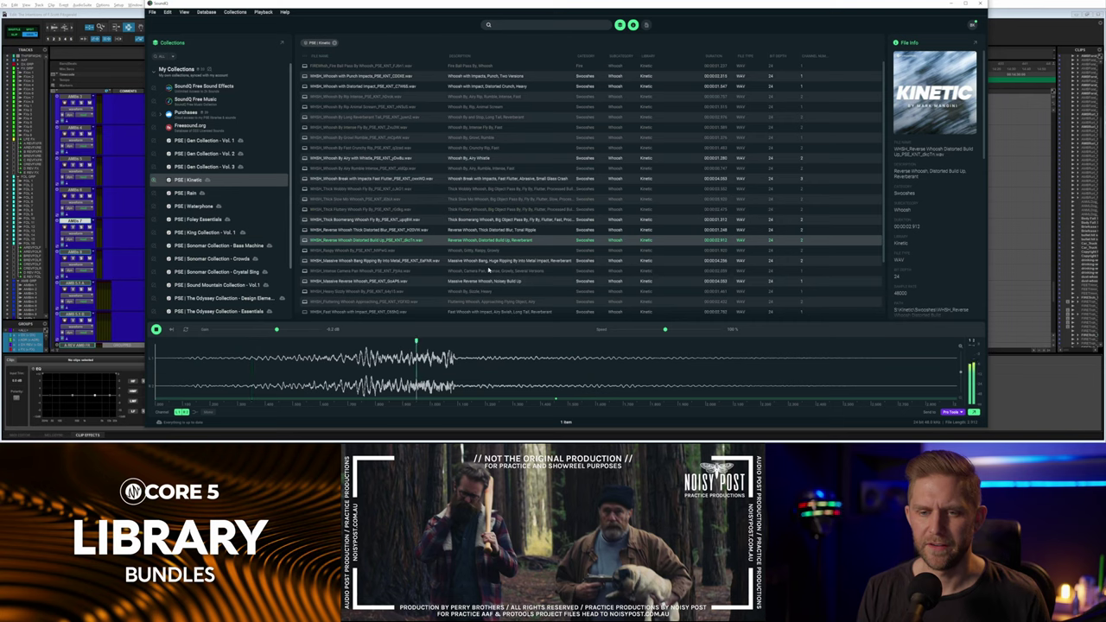
left_click(492, 281)
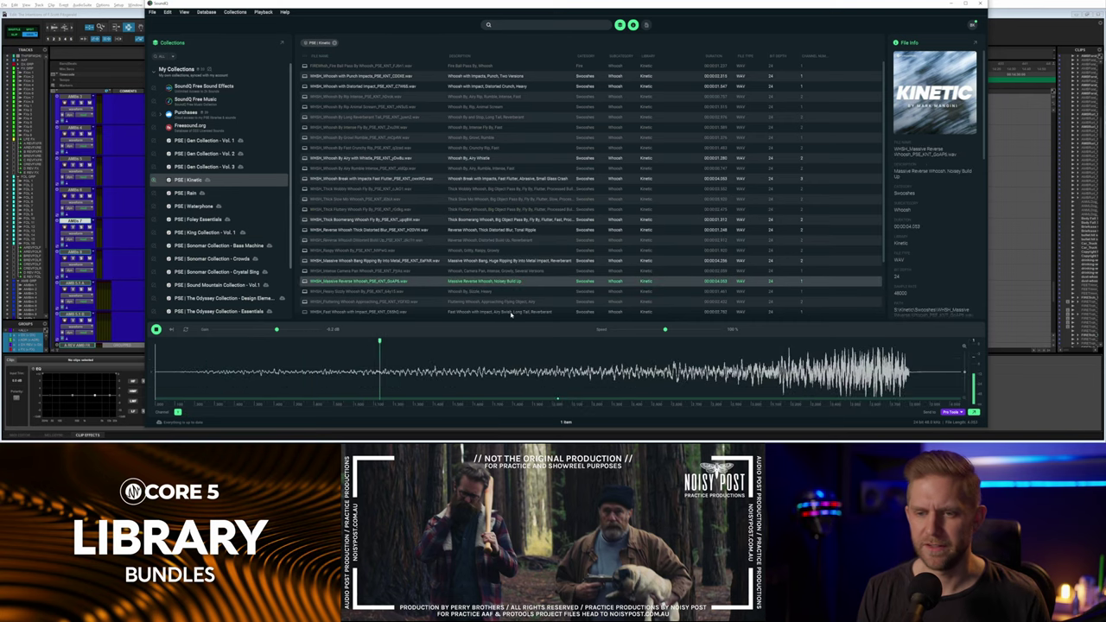
Open the Rain collection and audition the wet traffic street, muted crystal rain storm and glass wind chimes recordings.
left_click(186, 194)
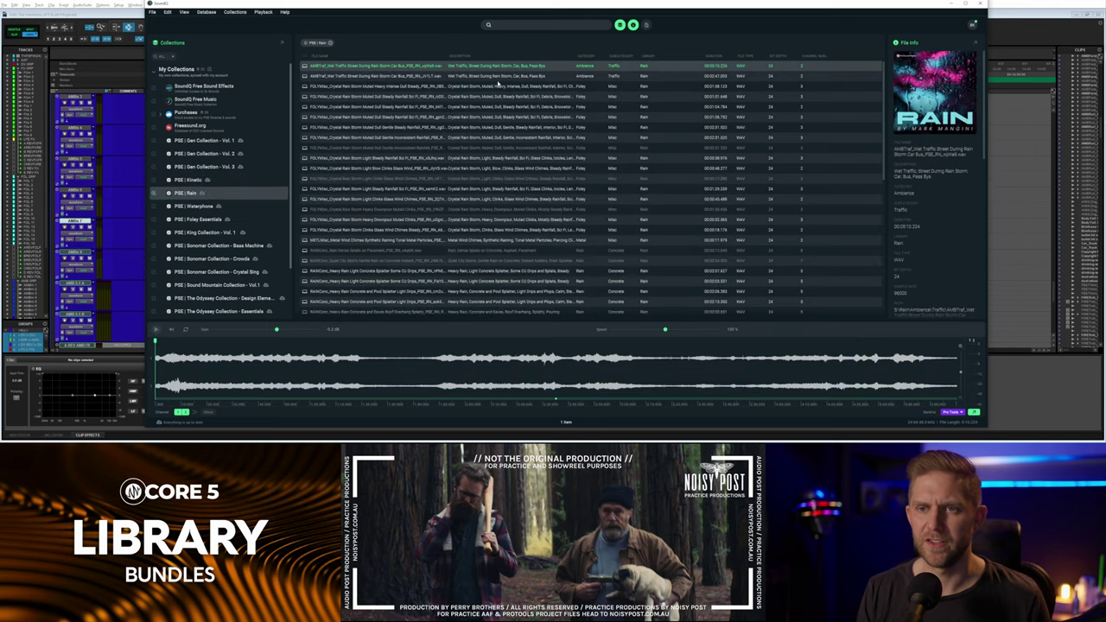
left_click(497, 79)
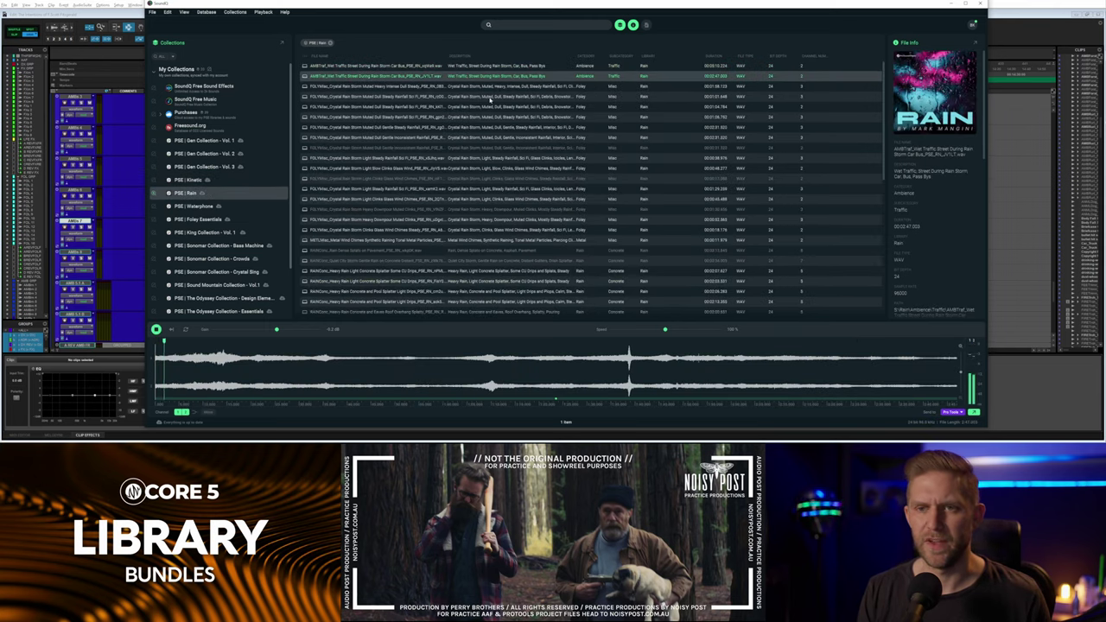
left_click(488, 97)
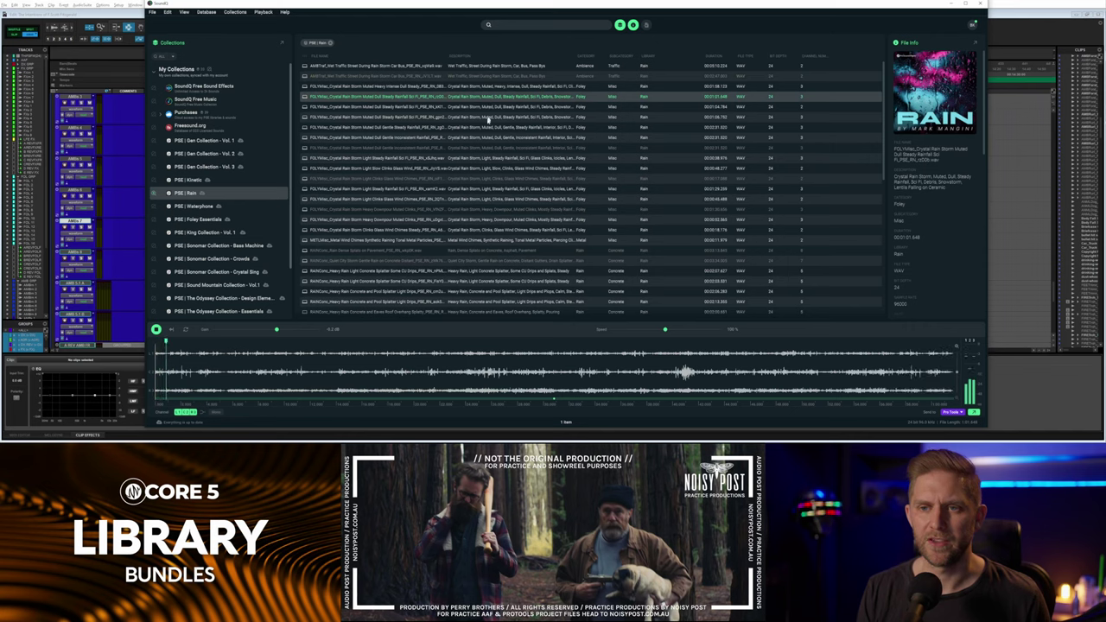
left_click(480, 230)
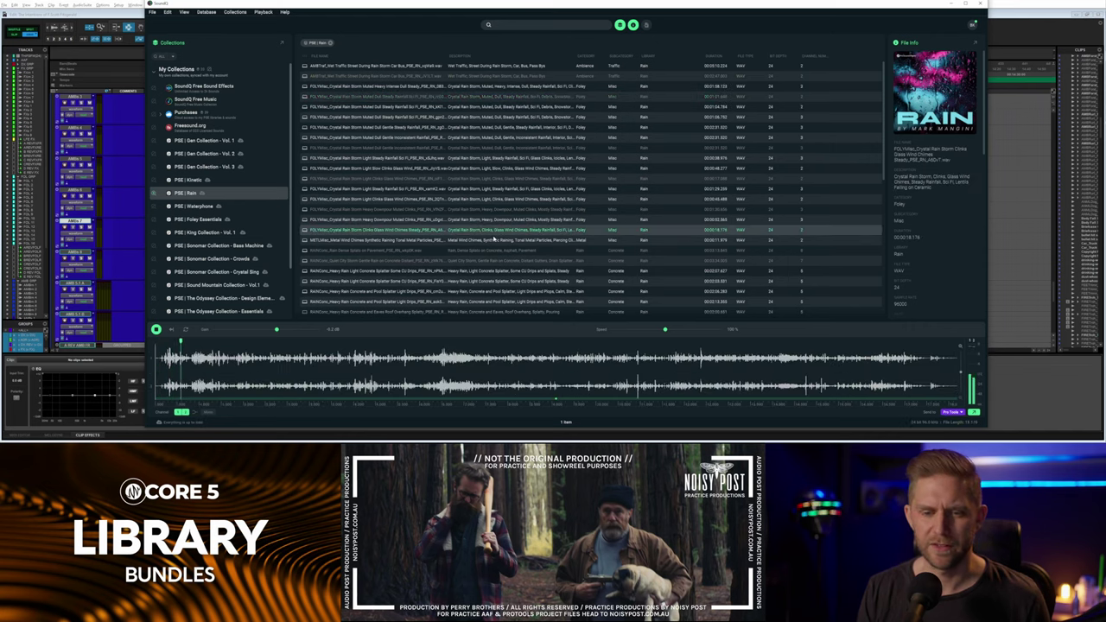
Audition the Rain collection's concrete and pool splatter, heavy rainfall with distant wind gusts, and water hose sizzling recordings.
left_click(474, 292)
scroll(477, 251, "down", 5)
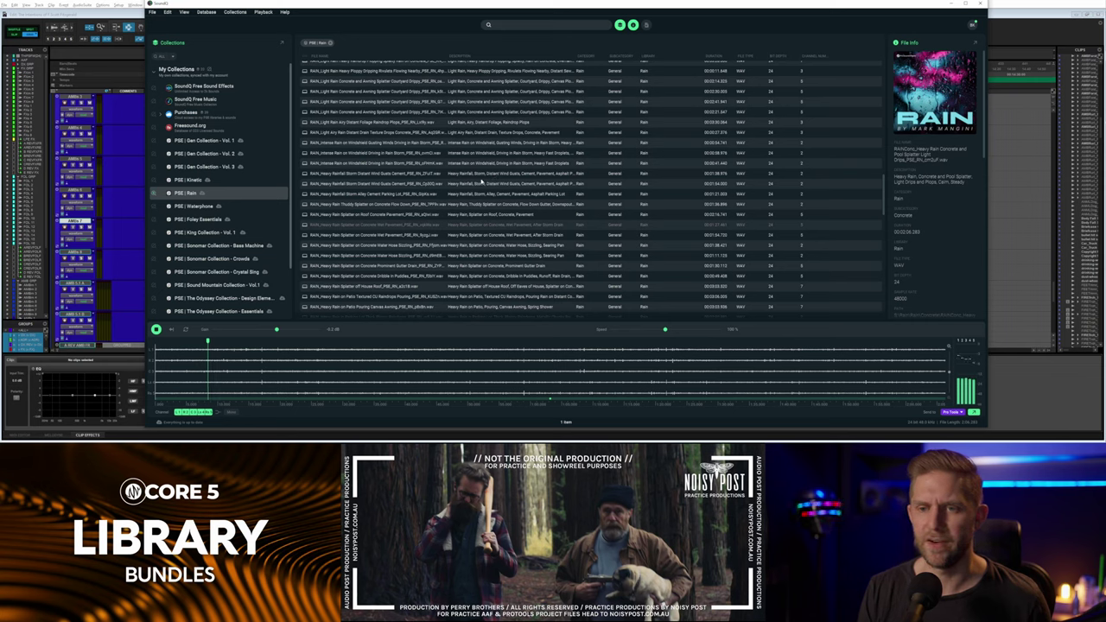
left_click(484, 184)
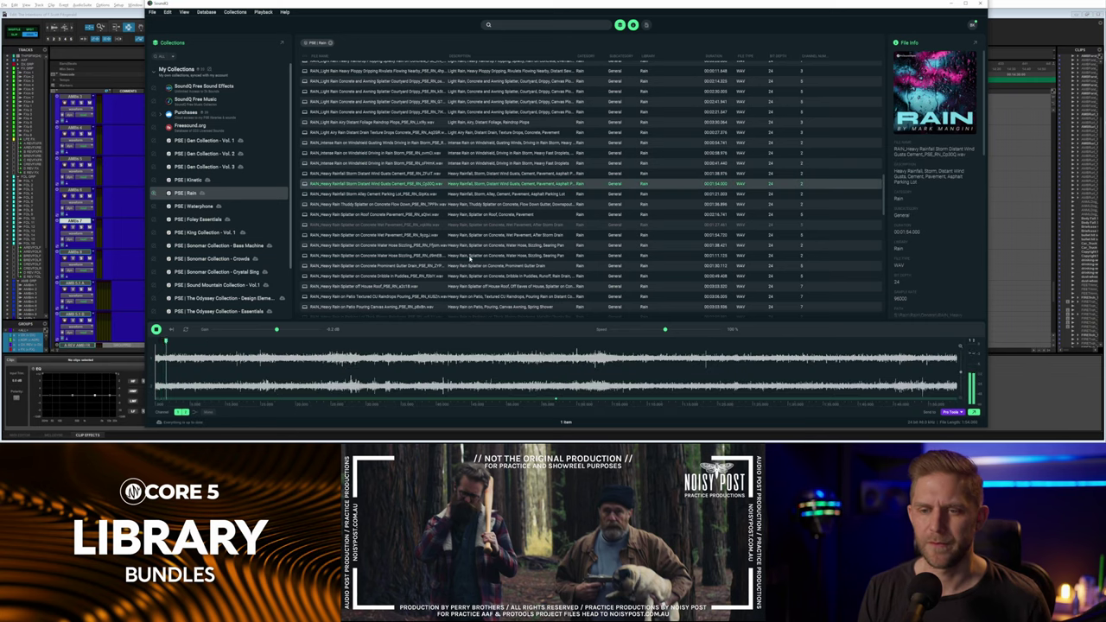
left_click(501, 255)
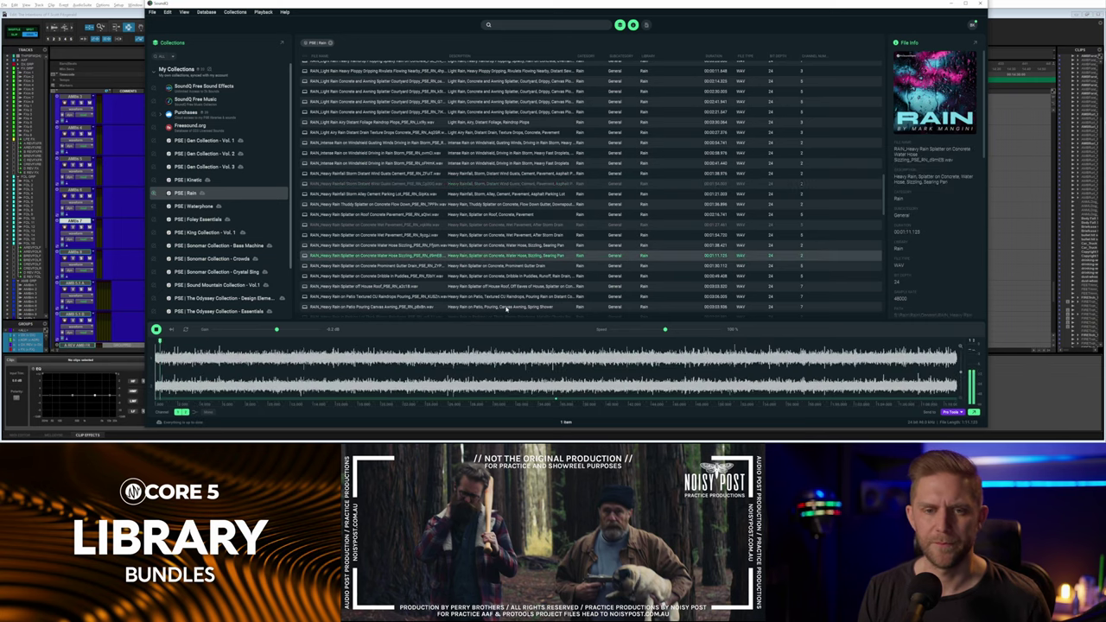
Open the Waterphone collection and audition several bowed metal rod recordings, including the short dissonant swell, shrill note cluster and high note cluster ones.
left_click(188, 208)
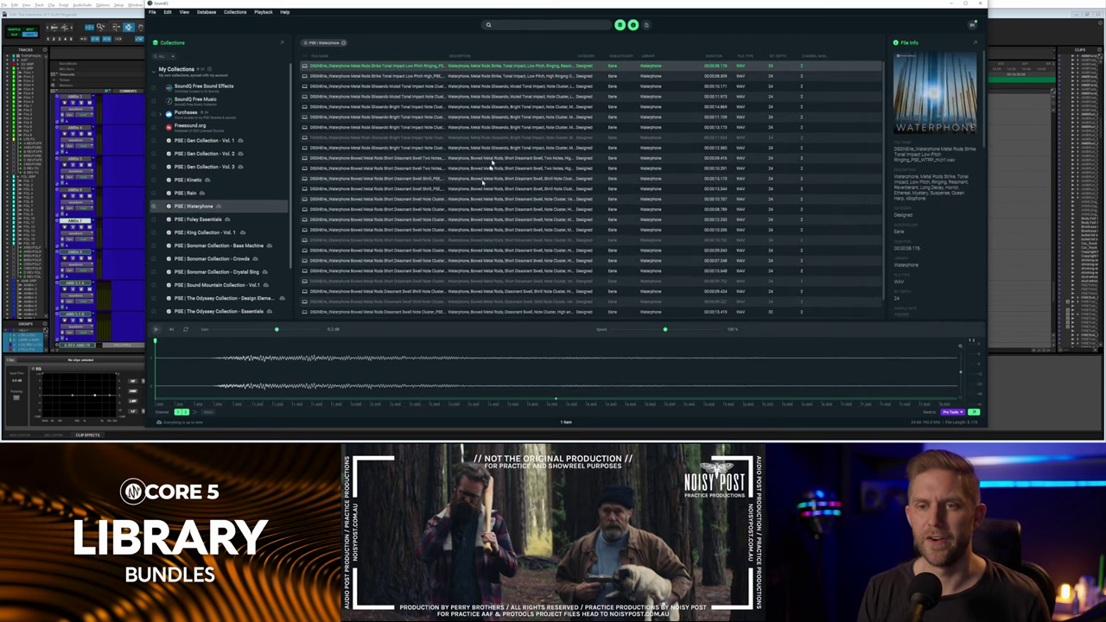
left_click(459, 232)
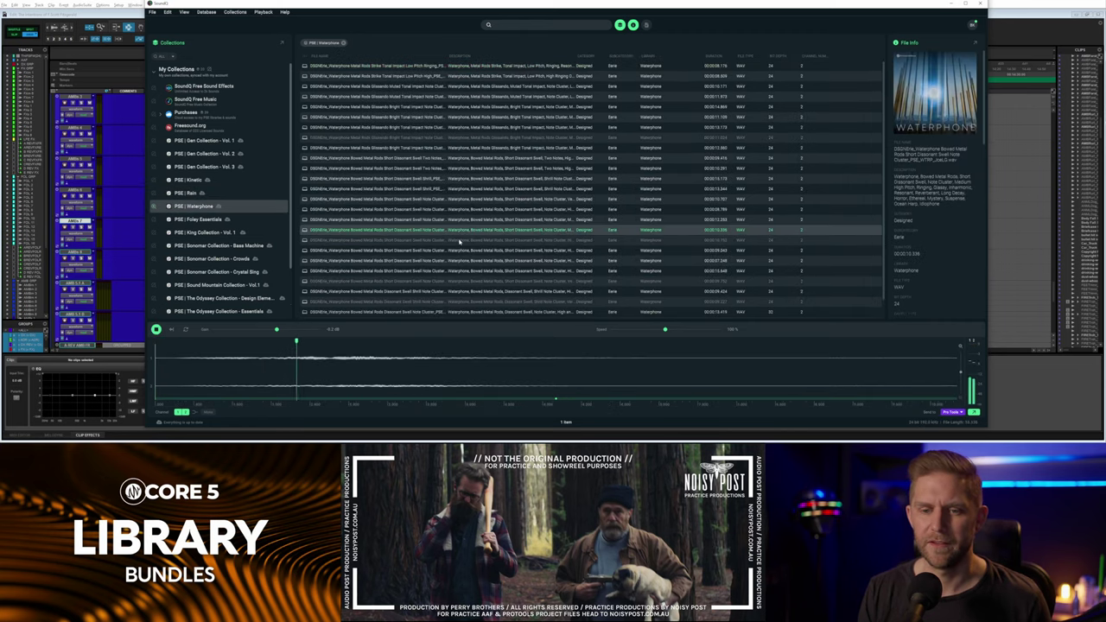
left_click(423, 302)
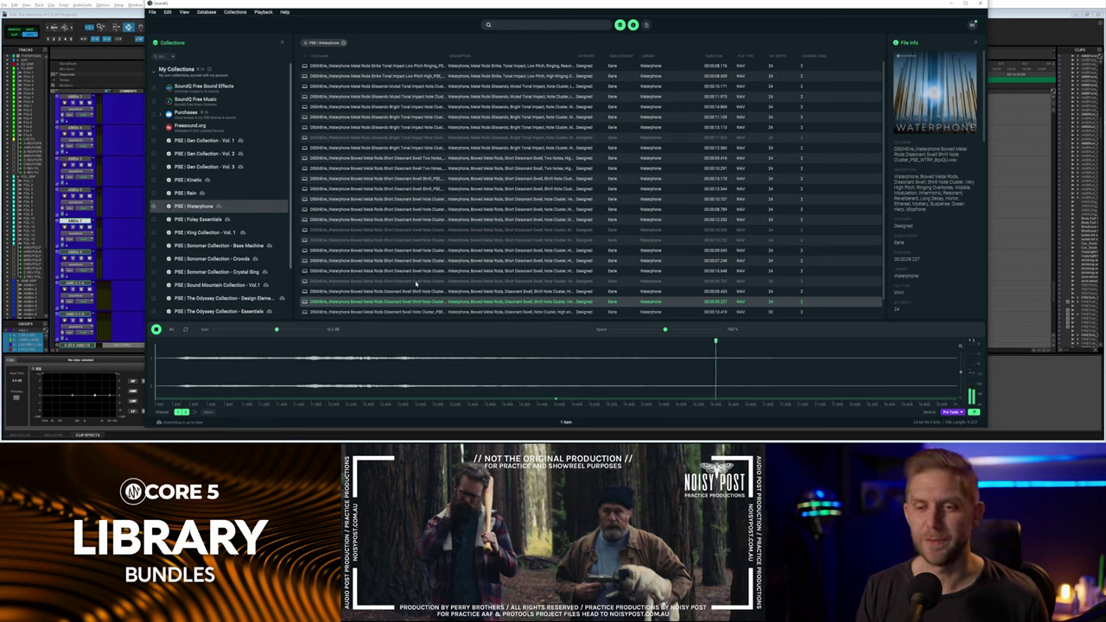
key("space")
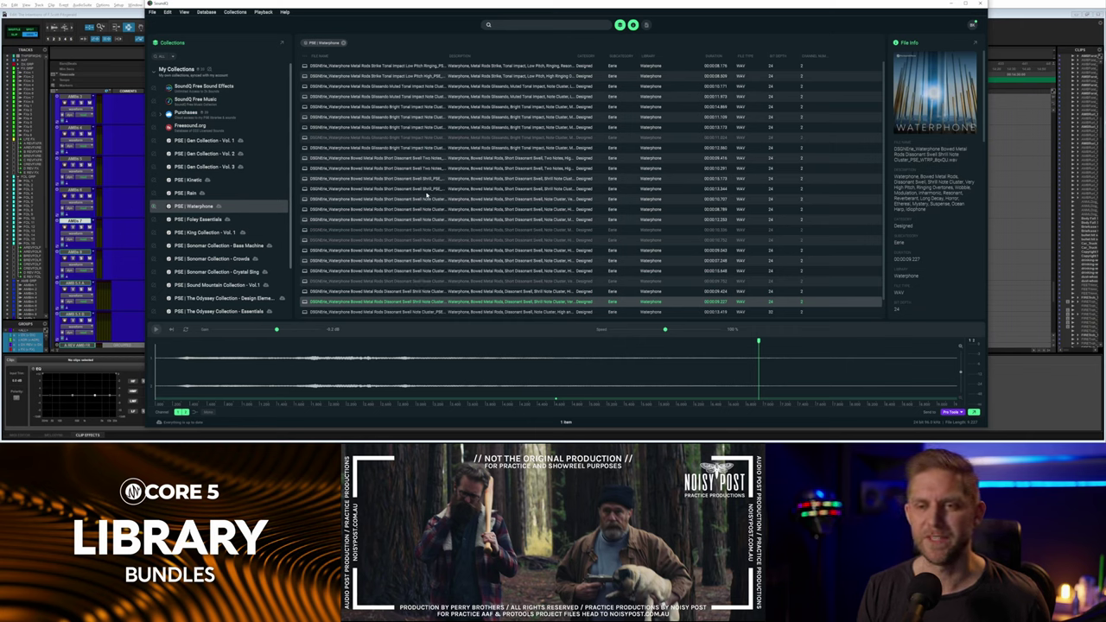
left_click(389, 314)
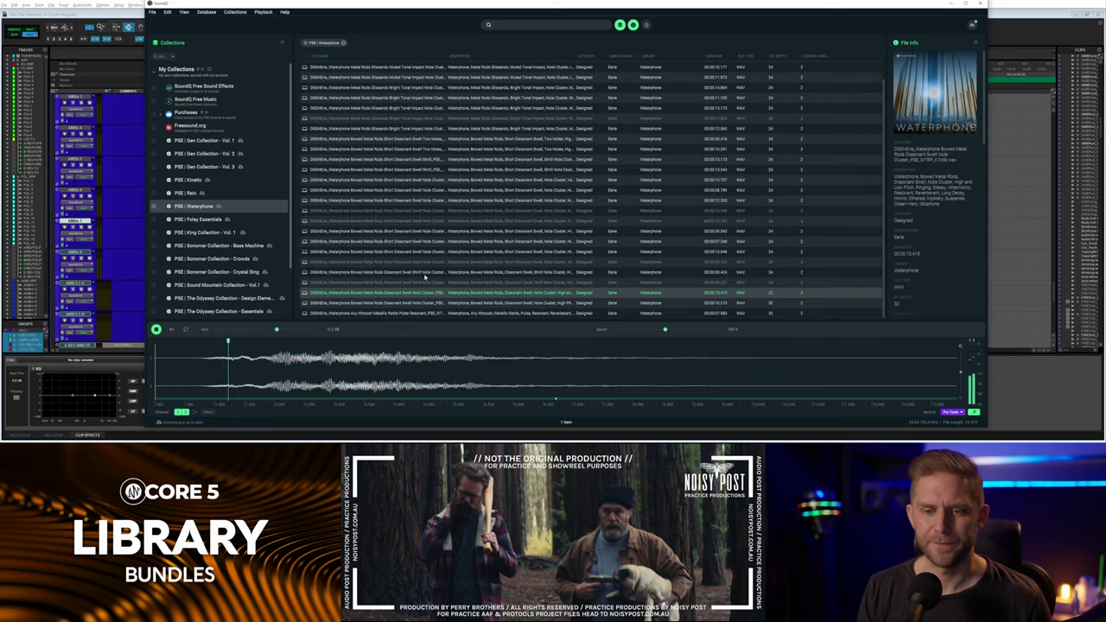